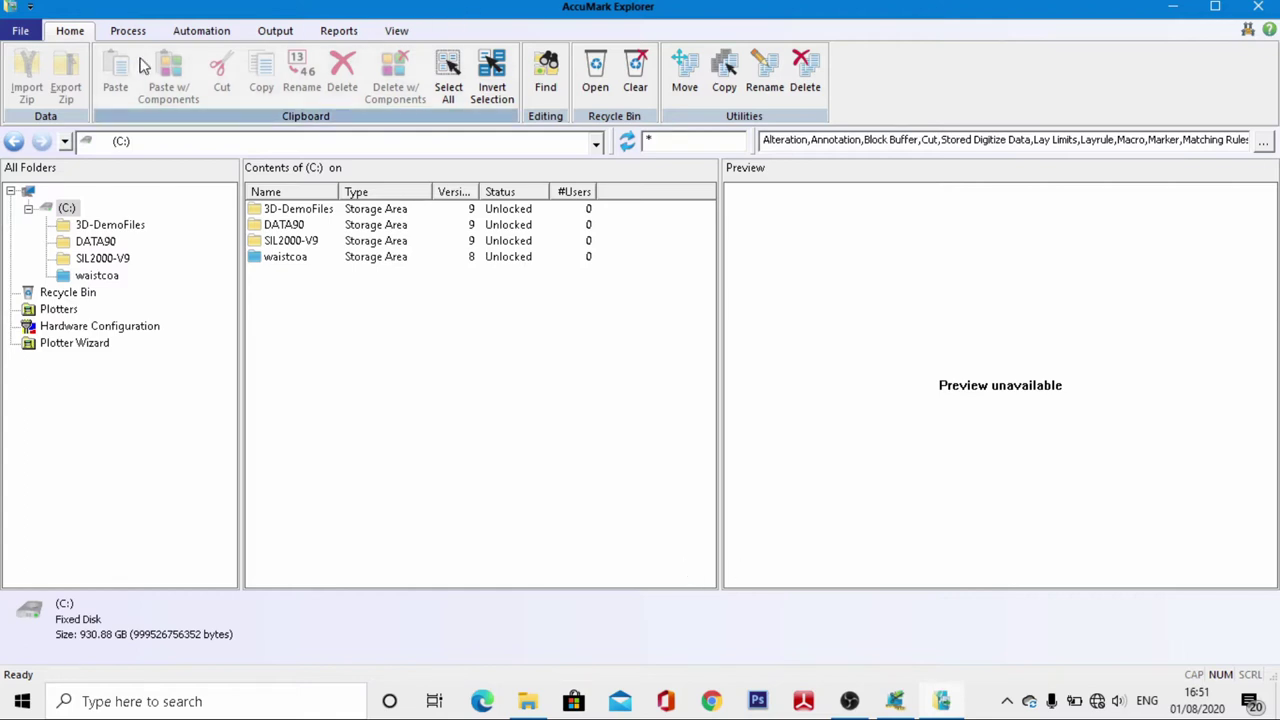
# Create a new V8 storage area named LHB on the C: drive and refresh the folder contents
pyautogui.click(70, 210)
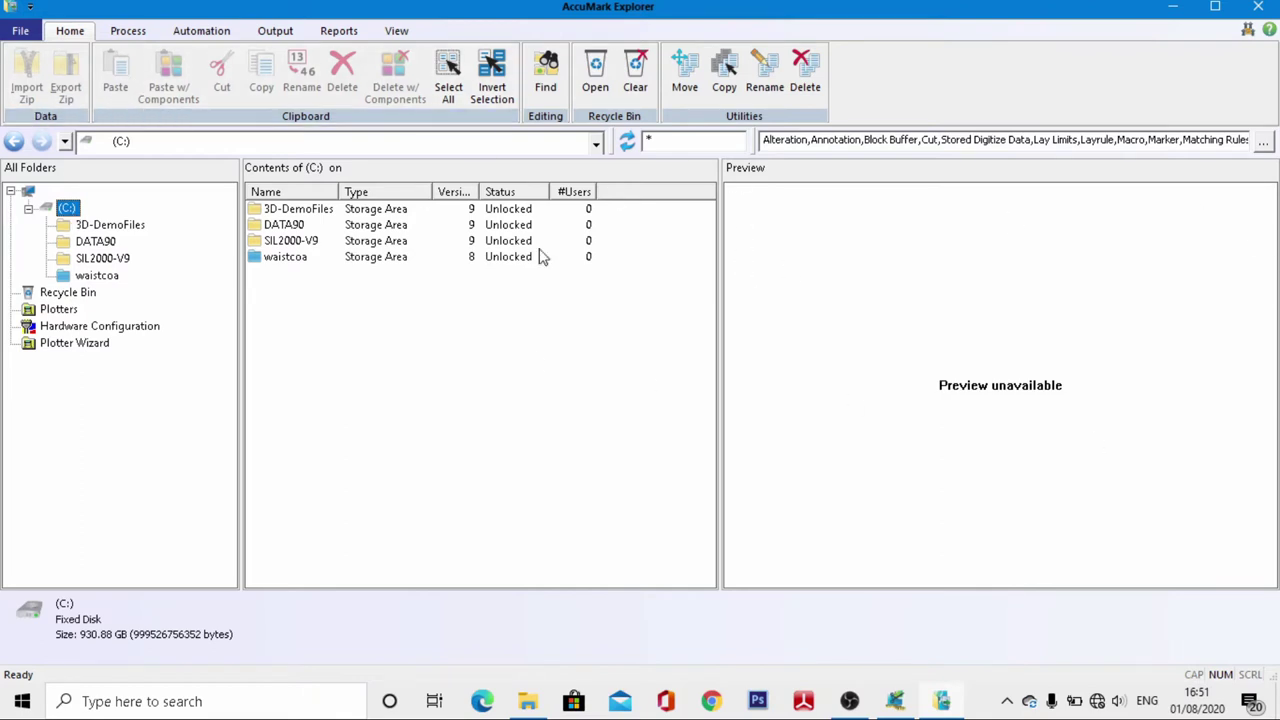
pyautogui.click(20, 33)
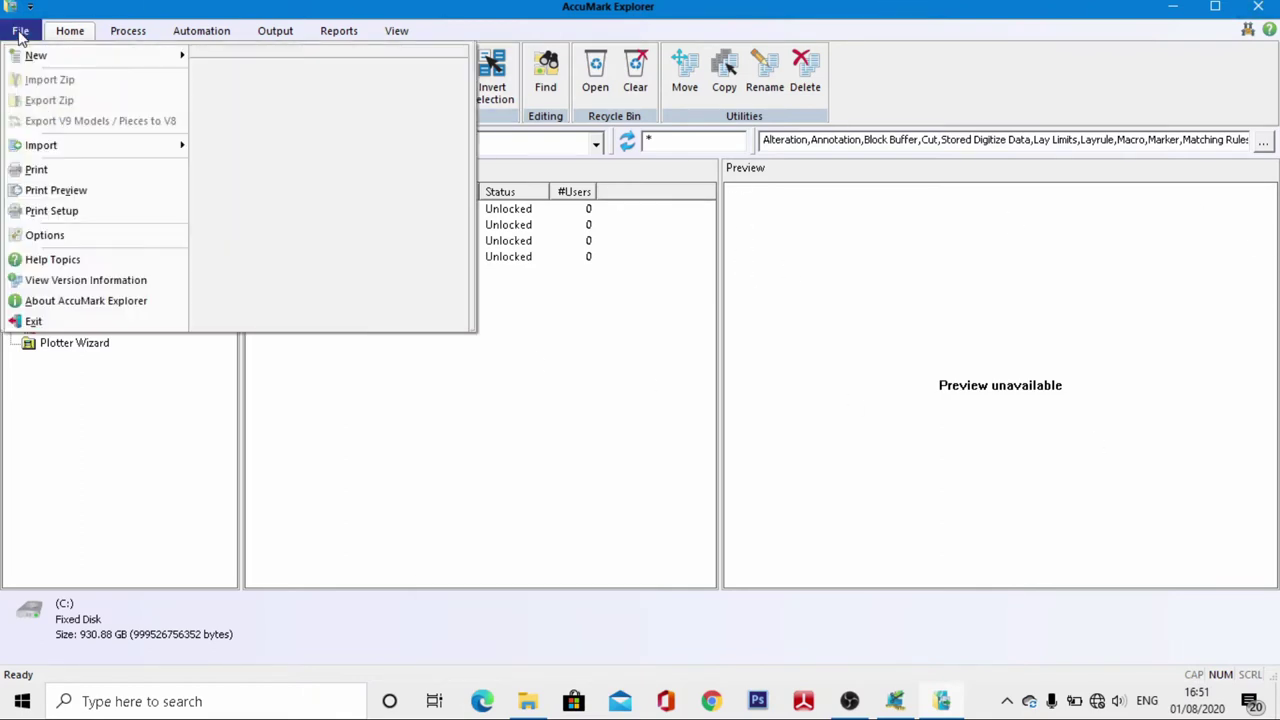
pyautogui.moveTo(35, 55)
pyautogui.click(300, 60)
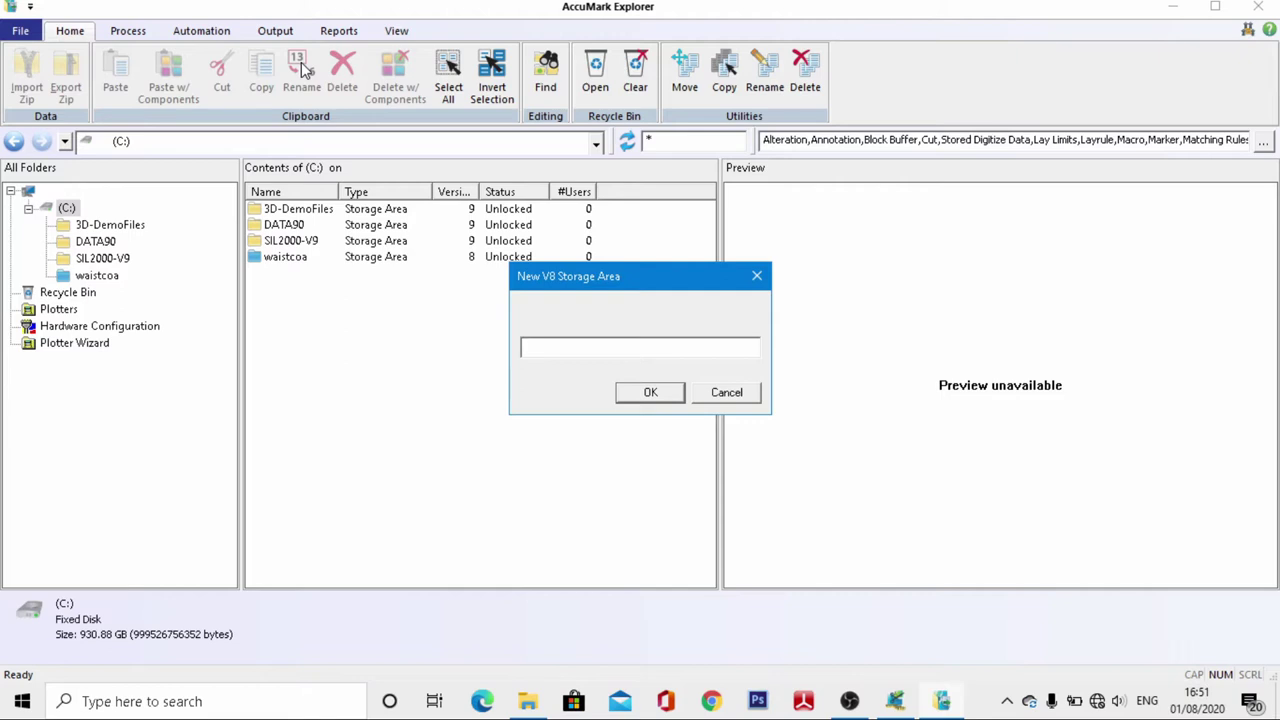
pyautogui.write('LHB')
pyautogui.click(650, 396)
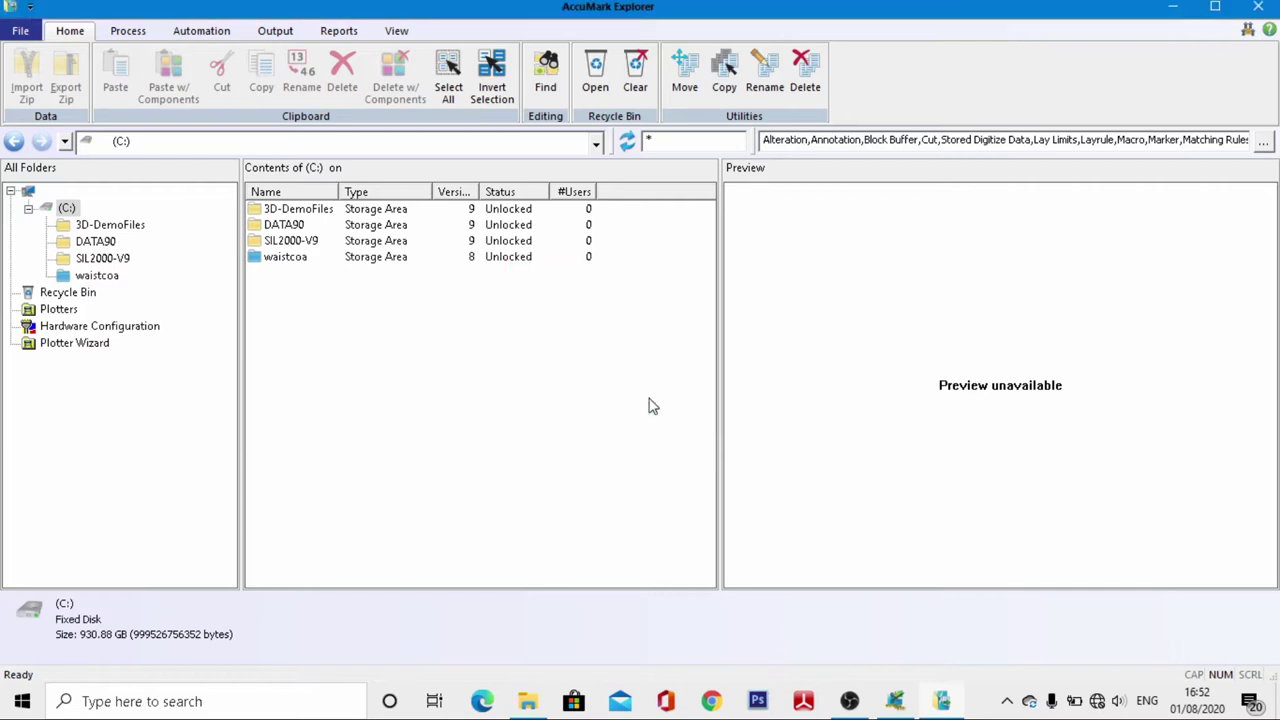
pyautogui.rightClick(333, 337)
pyautogui.click(303, 333)
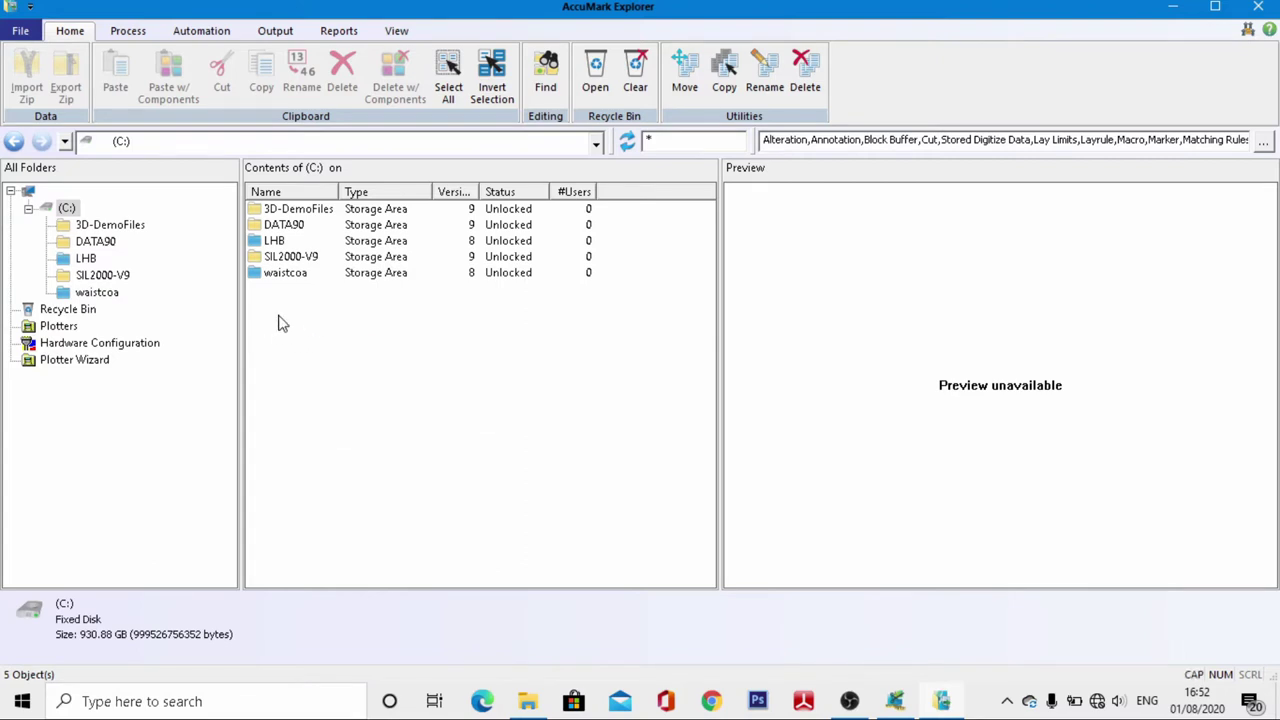
# Select the LHB storage area and launch Pattern Design
pyautogui.click(276, 242)
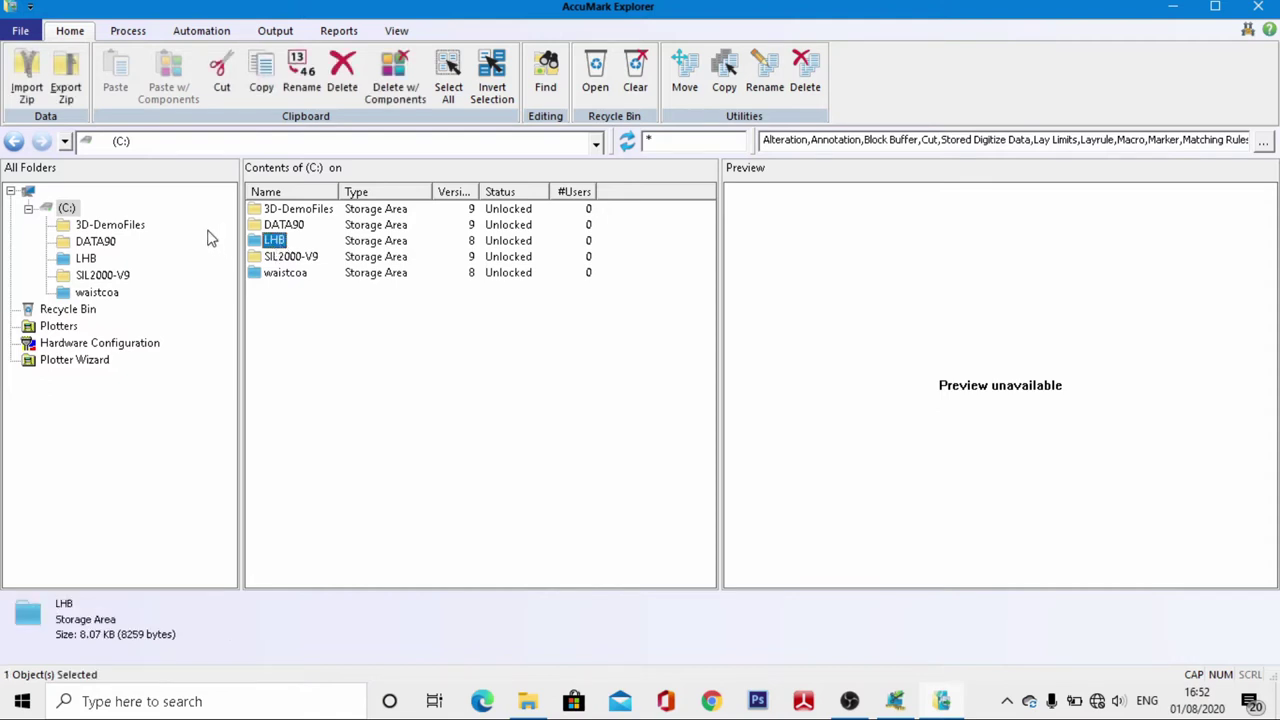
pyautogui.click(120, 32)
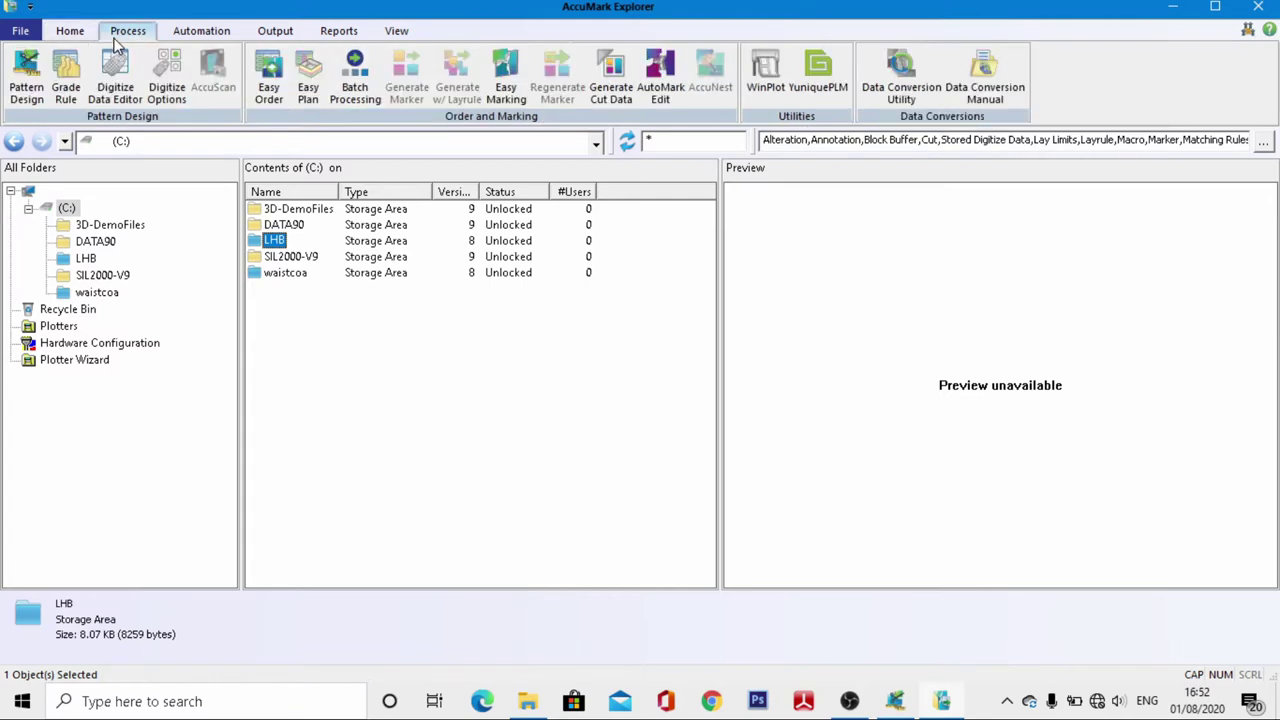
pyautogui.click(24, 82)
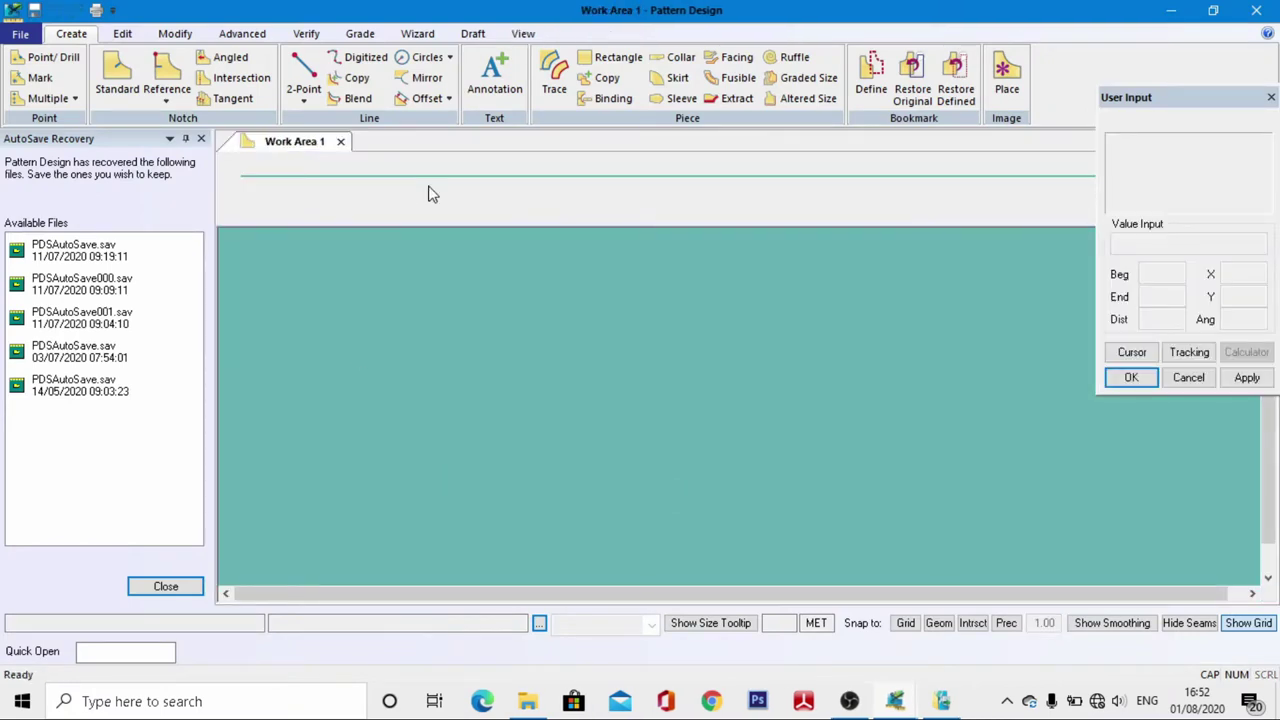
# Set the storage area path in the preferences to LHB with notch table P-NOTCH, and save the preferences
pyautogui.click(122, 34)
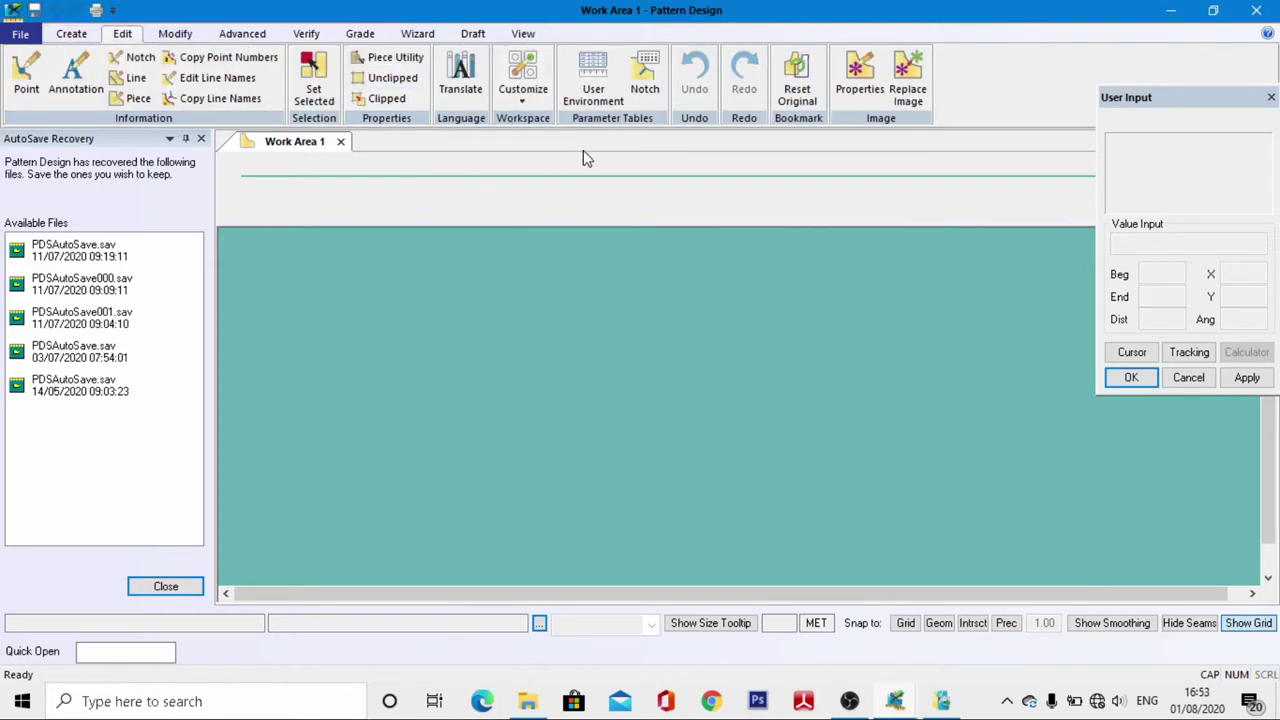
pyautogui.click(522, 92)
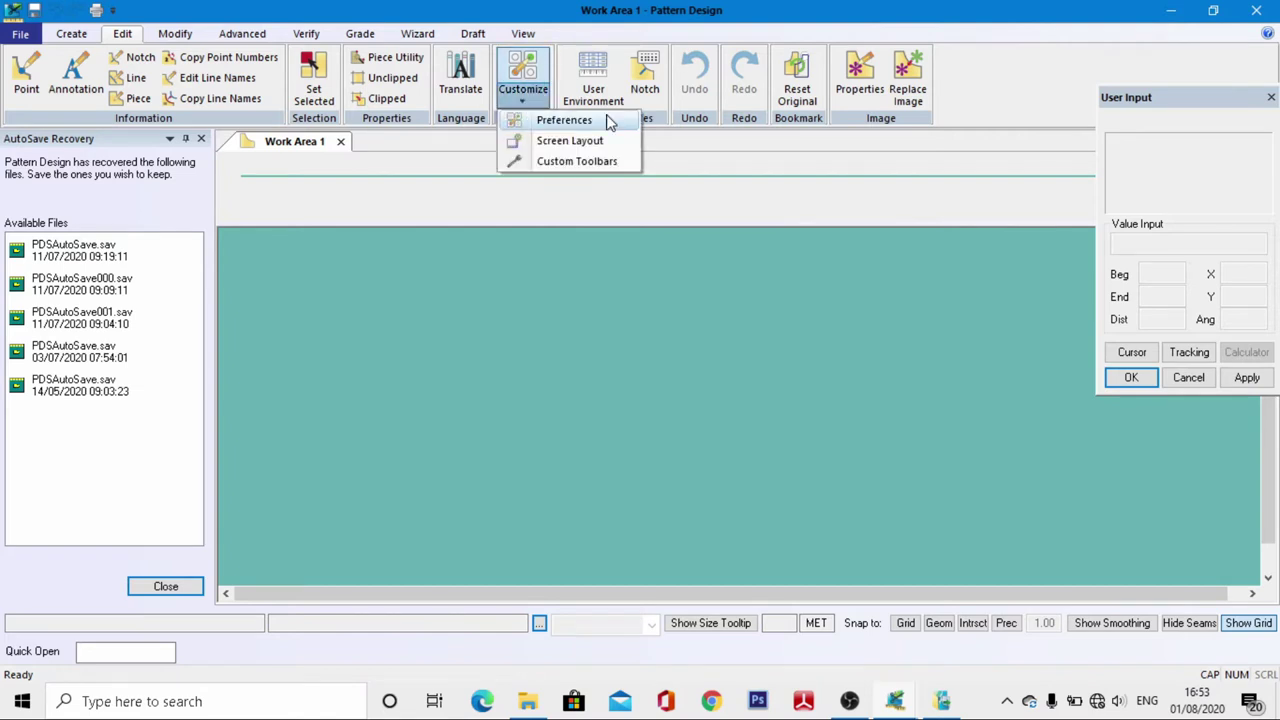
pyautogui.click(564, 120)
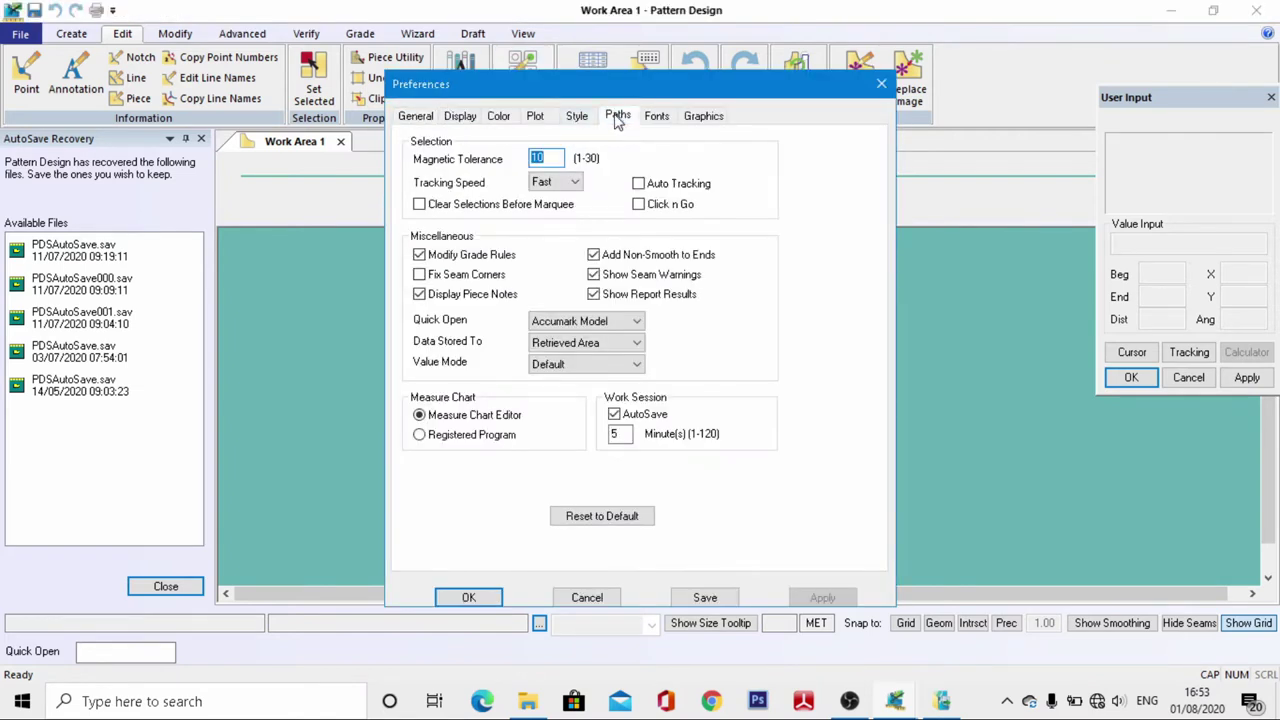
pyautogui.click(618, 116)
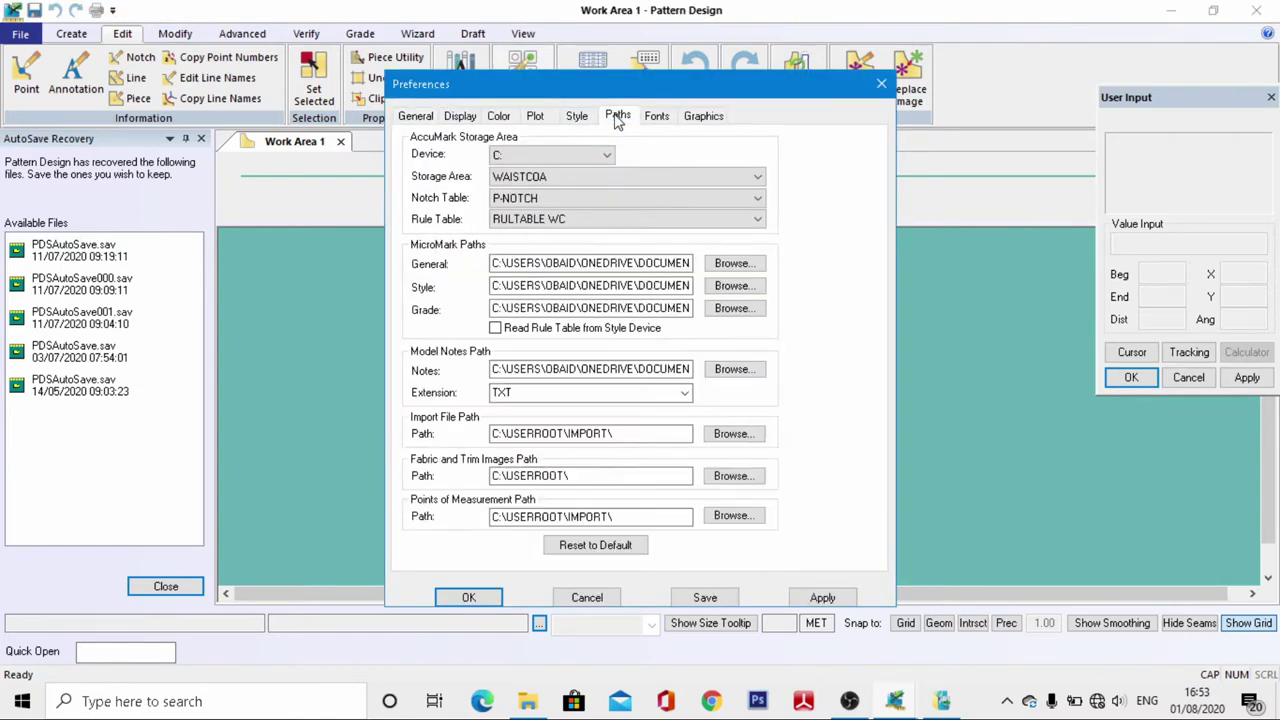
pyautogui.click(748, 180)
pyautogui.click(499, 218)
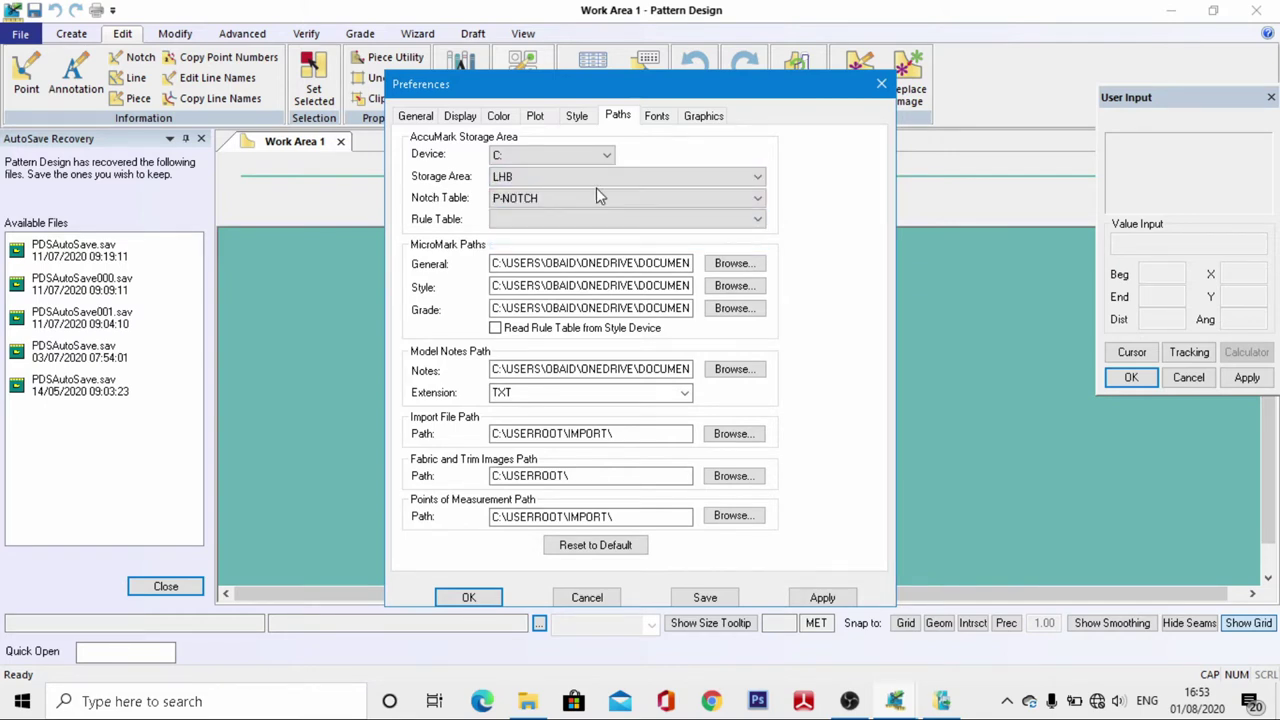
pyautogui.click(758, 200)
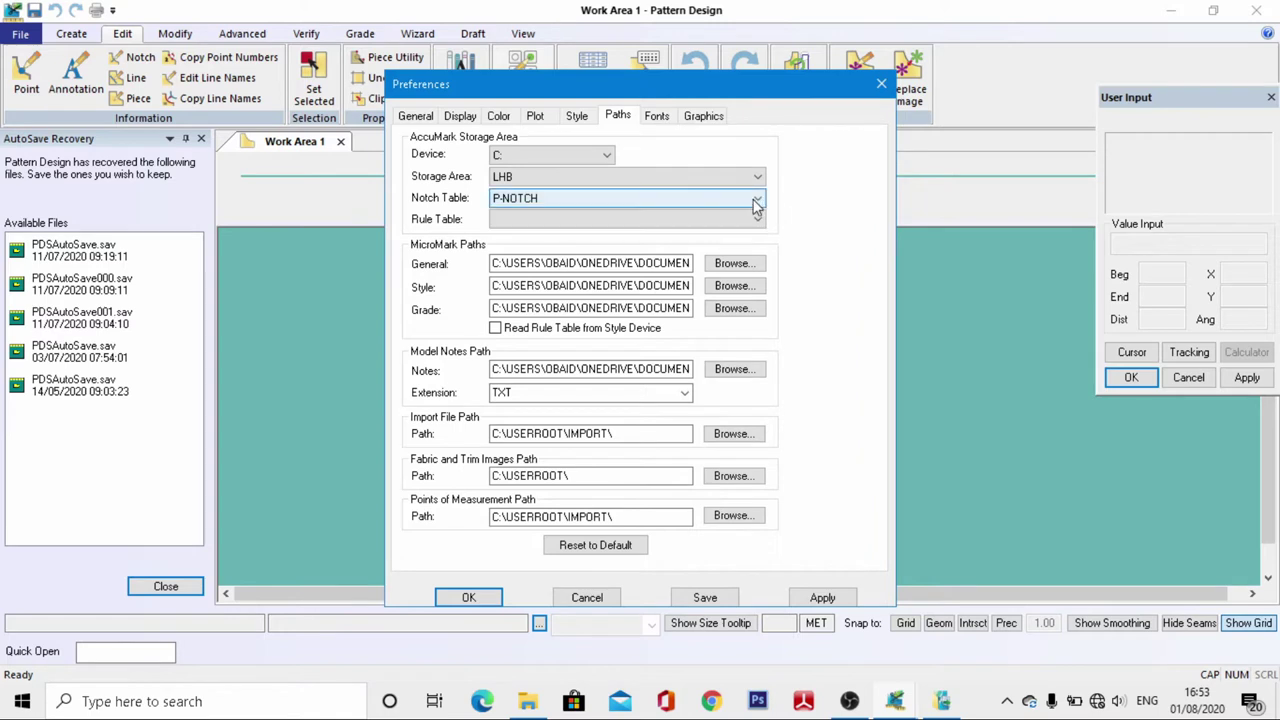
pyautogui.click(752, 211)
pyautogui.click(822, 598)
pyautogui.click(705, 597)
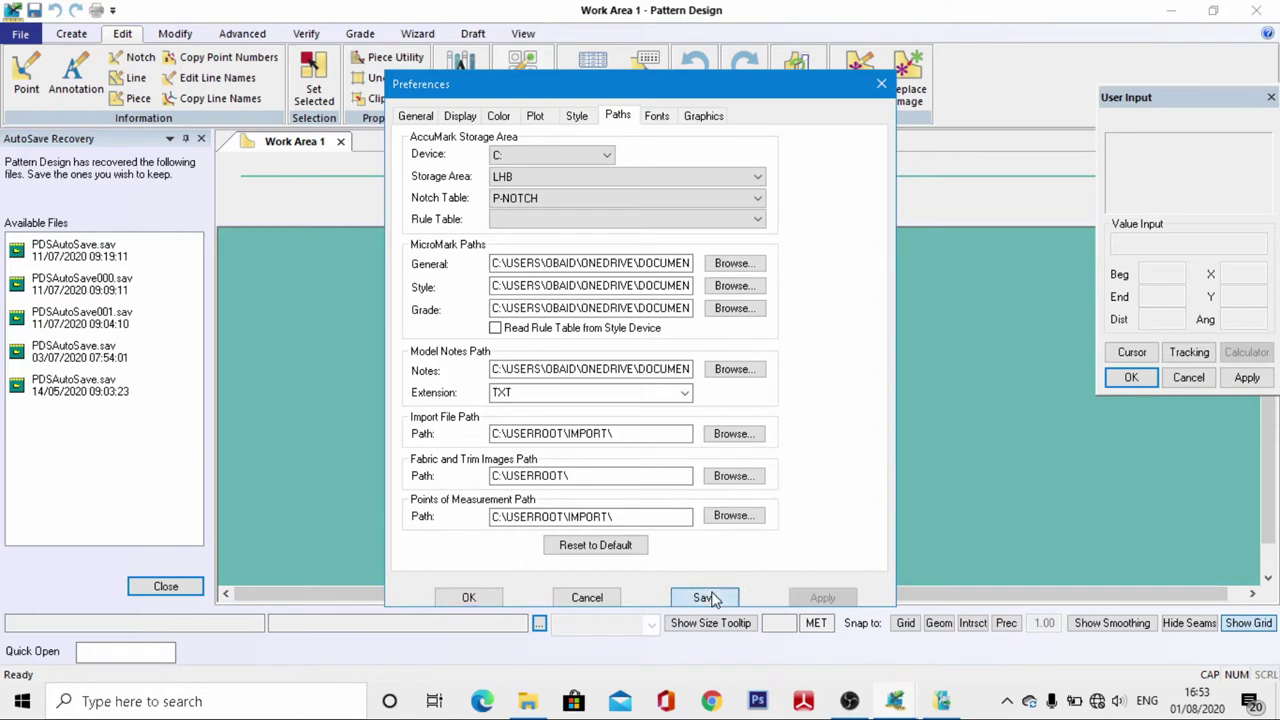
pyautogui.click(466, 597)
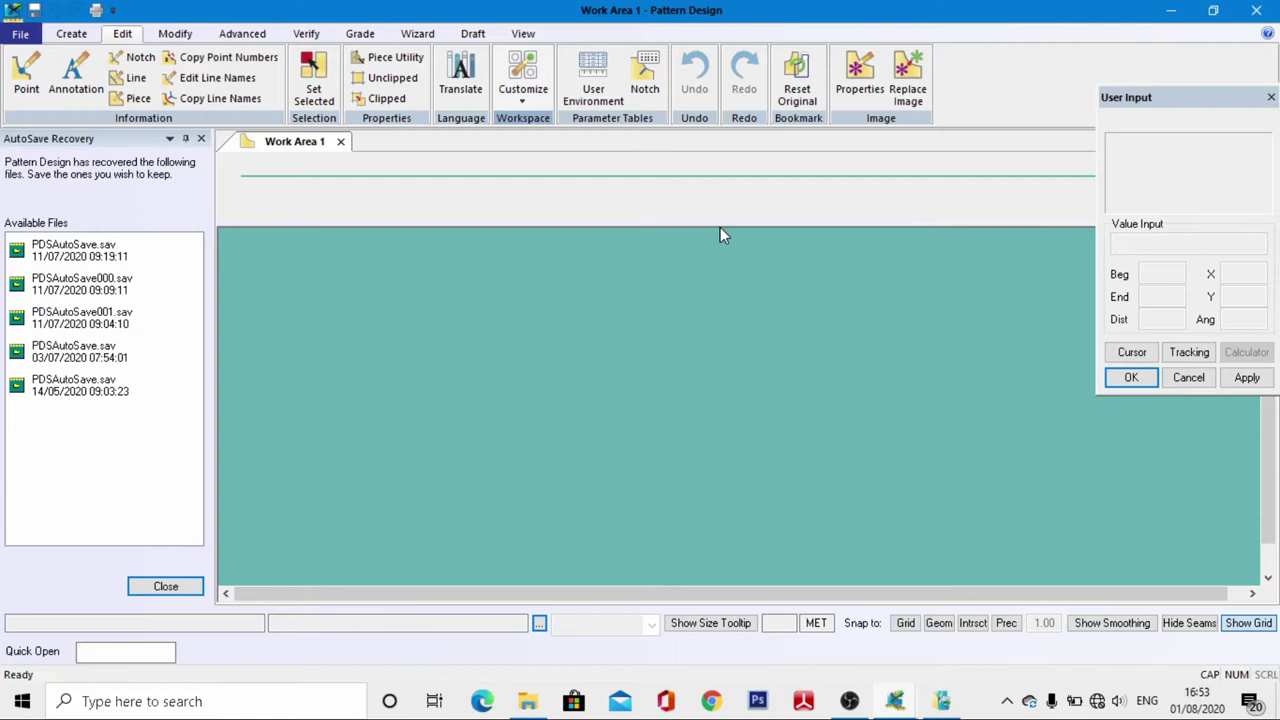
# Check the notation, precision and seam allowance in the LHB user environment table, and close it
pyautogui.click(607, 92)
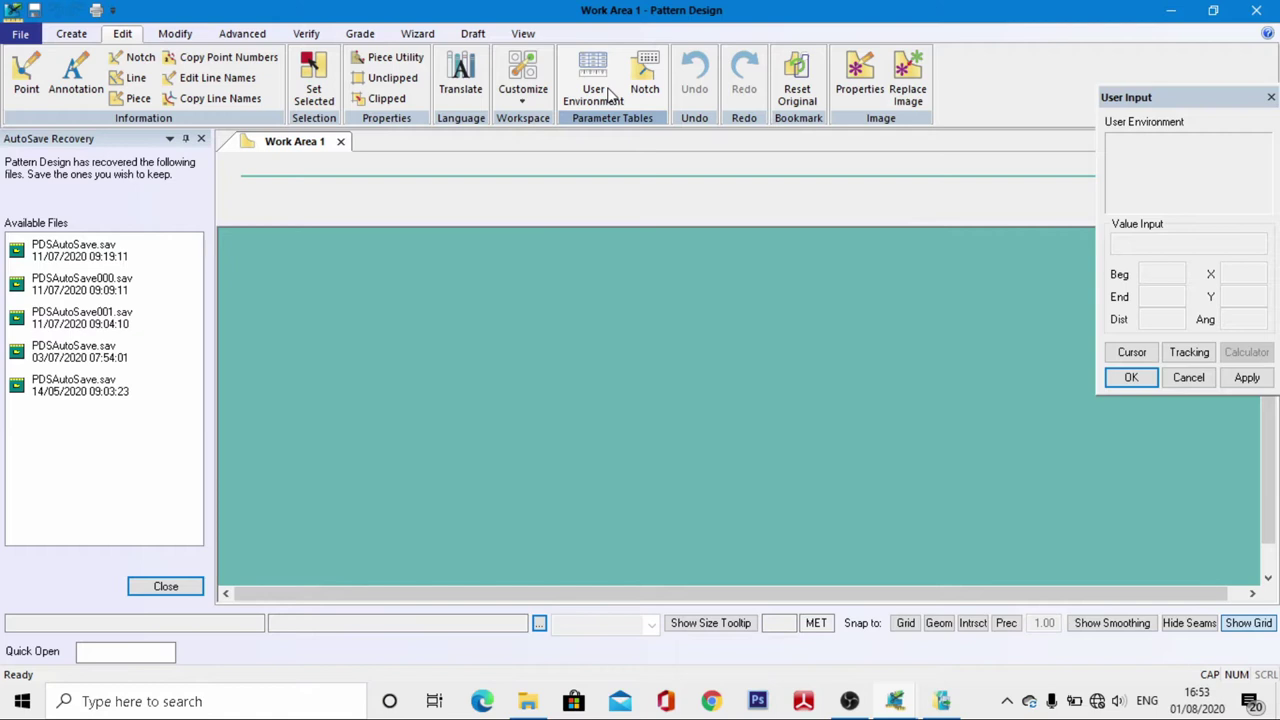
pyautogui.click(607, 92)
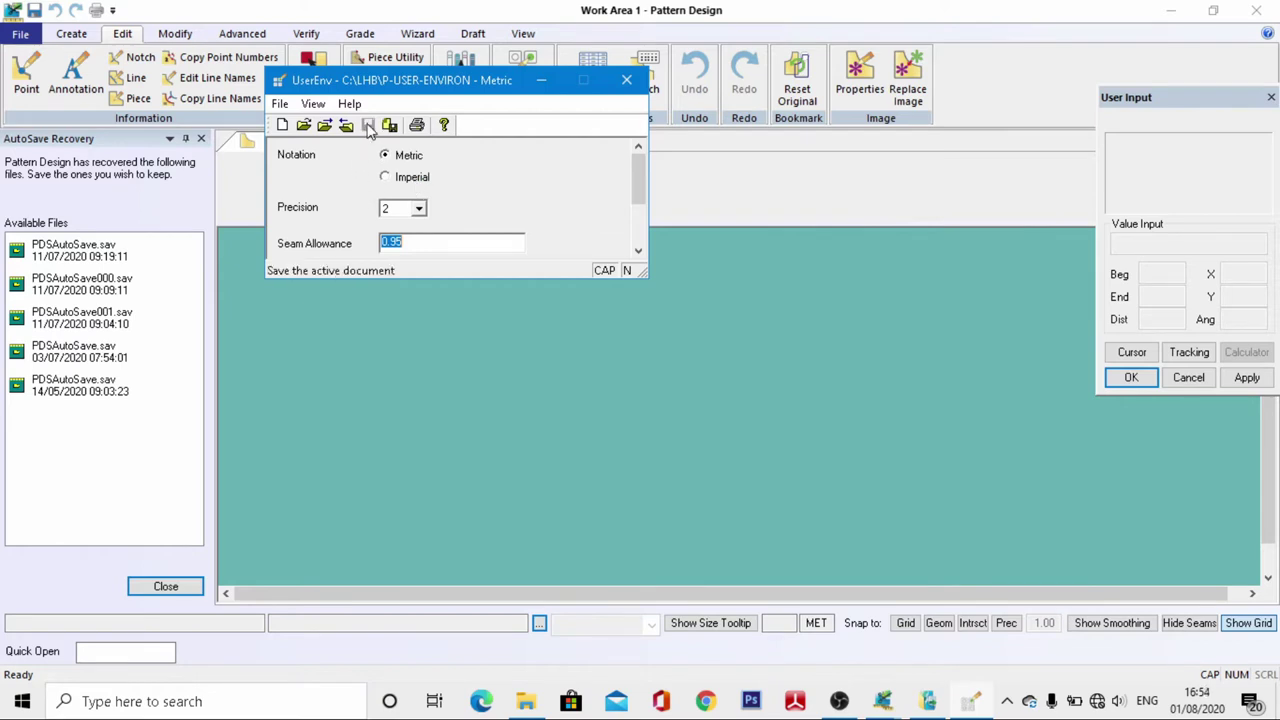
pyautogui.click(626, 79)
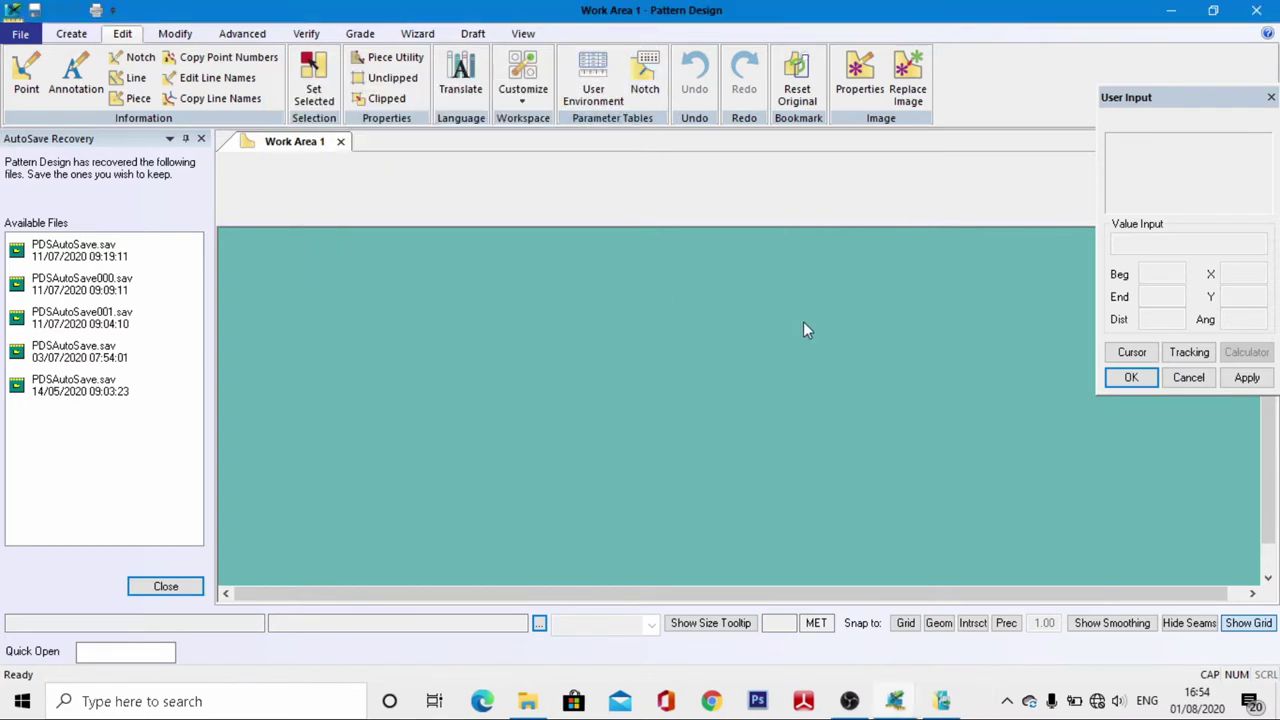
# Create a rectangular piece from exact values, 50 in X and 55 in Y, and name it FT
pyautogui.click(71, 33)
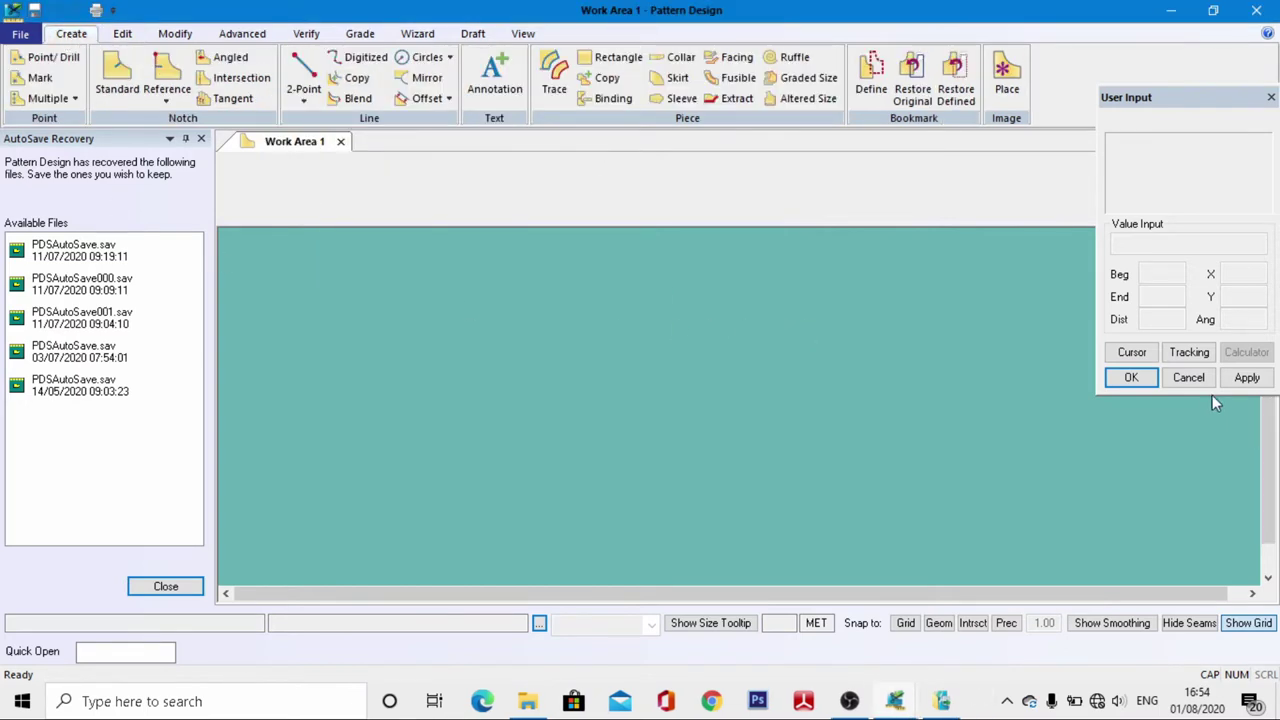
pyautogui.click(615, 58)
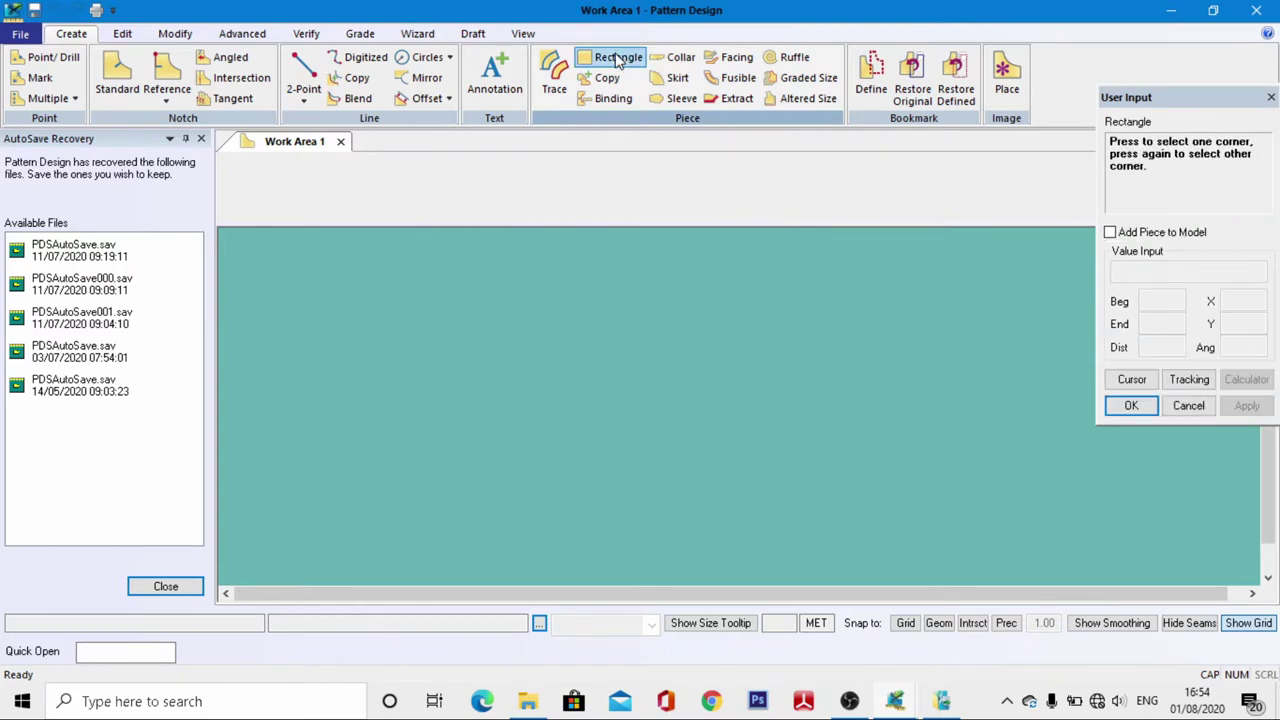
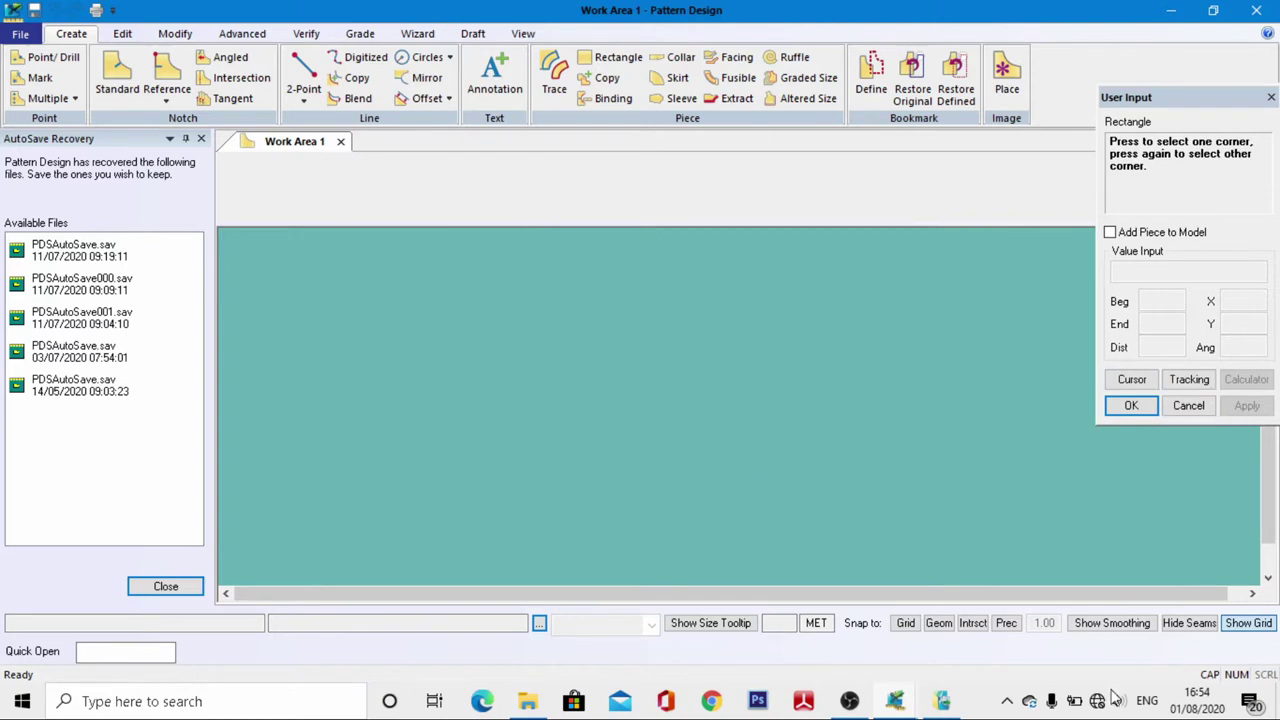
pyautogui.click(1138, 382)
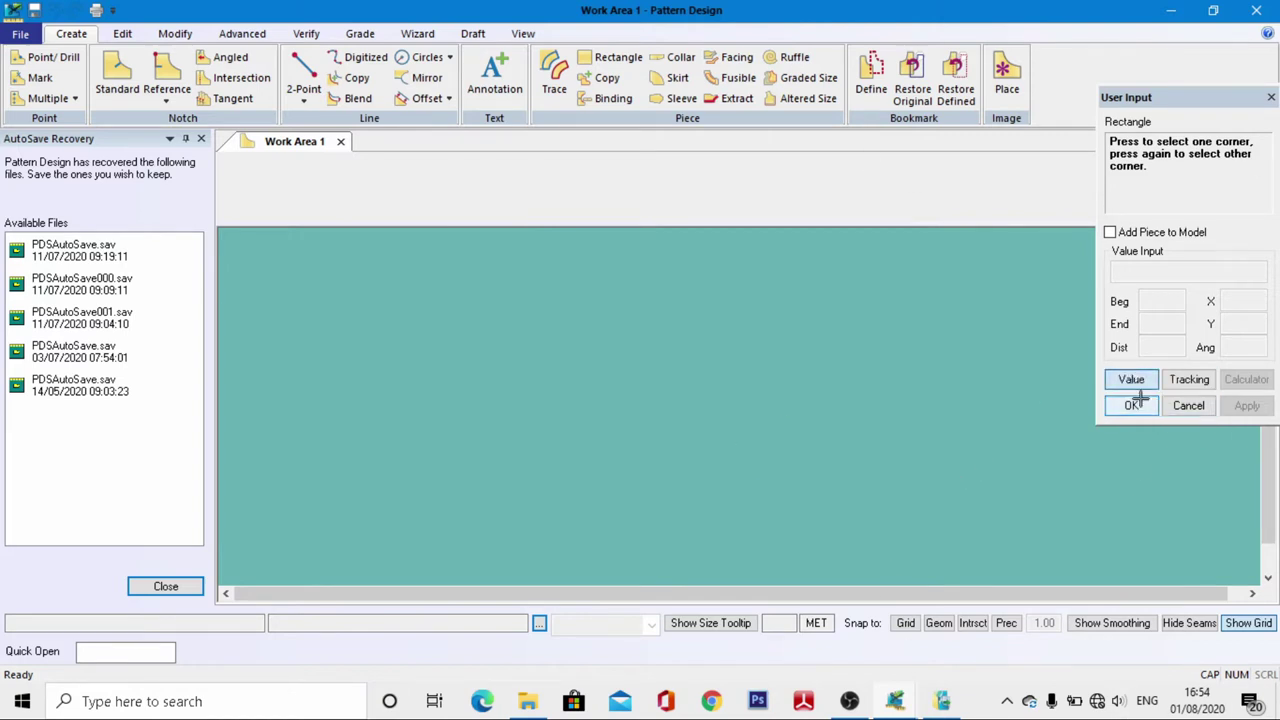
pyautogui.click(697, 389)
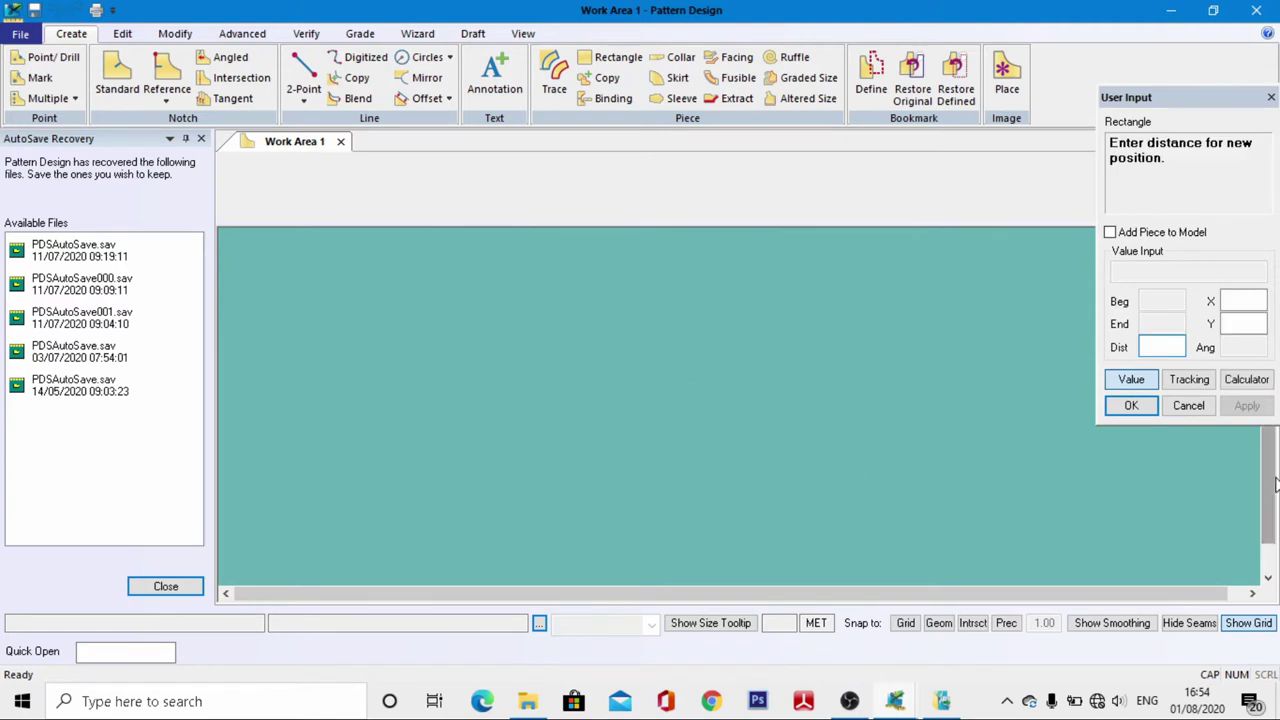
pyautogui.click(1246, 302)
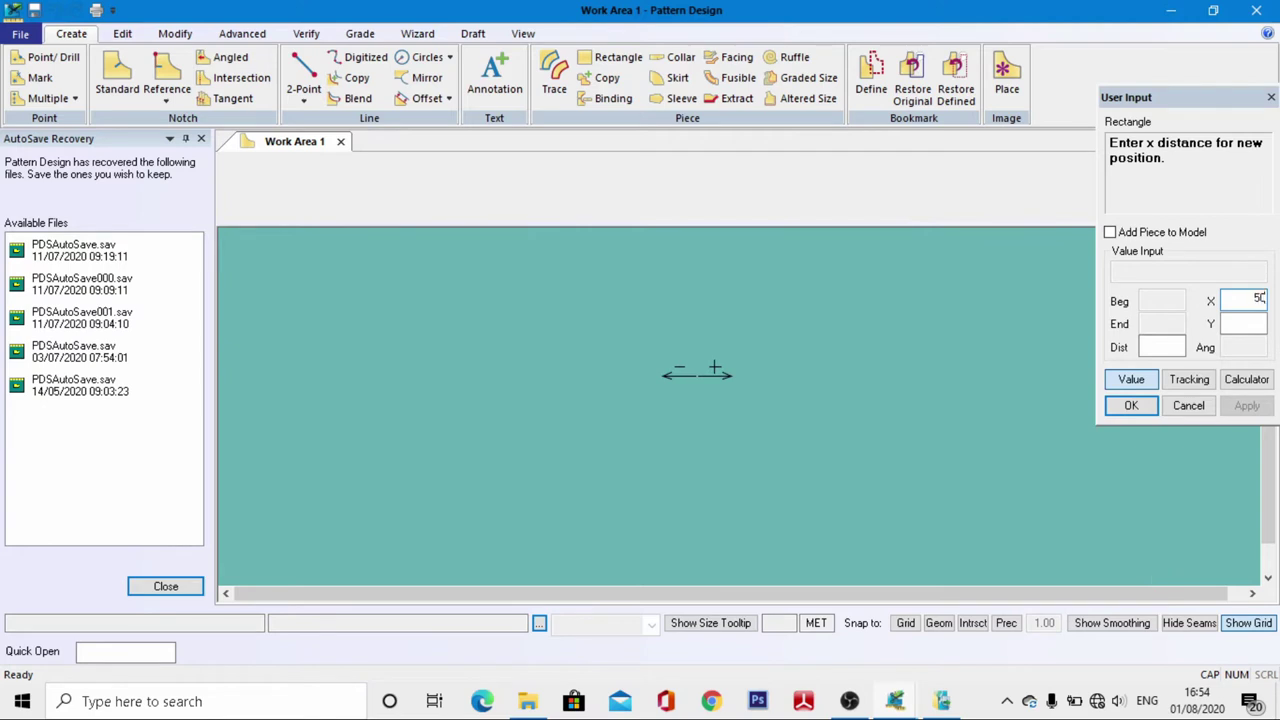
pyautogui.click(1246, 324)
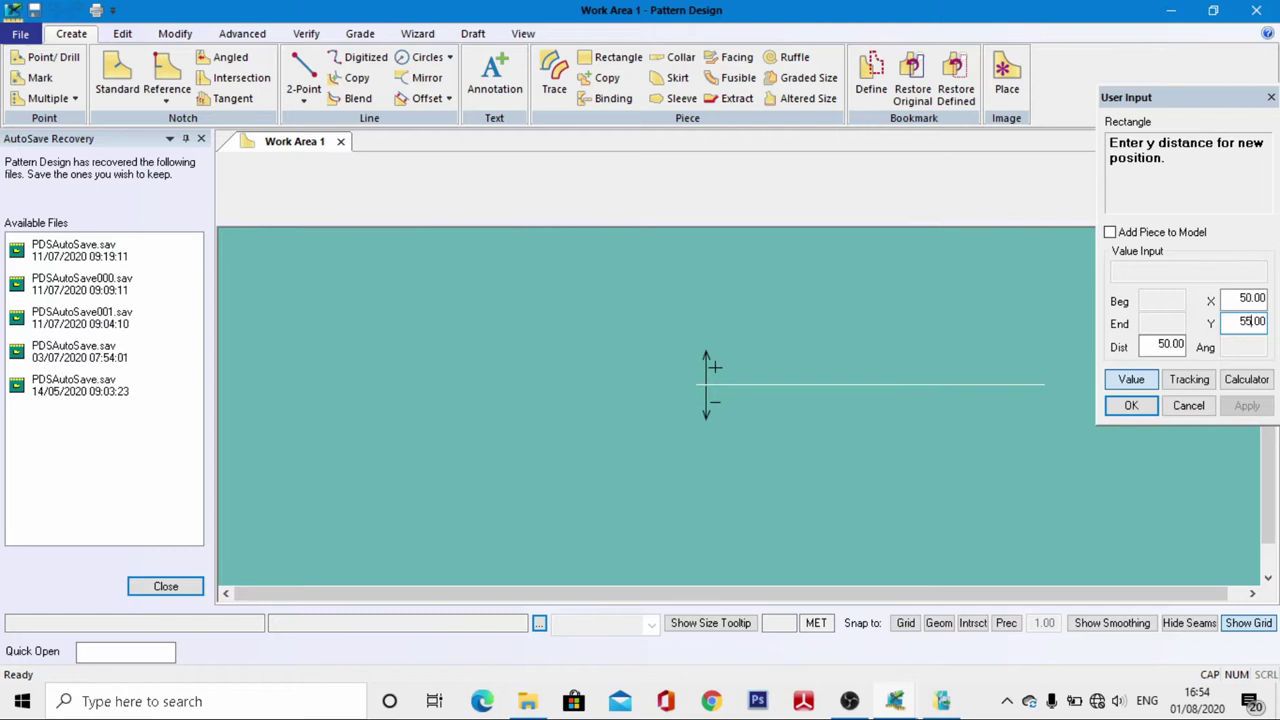
pyautogui.press('Return')
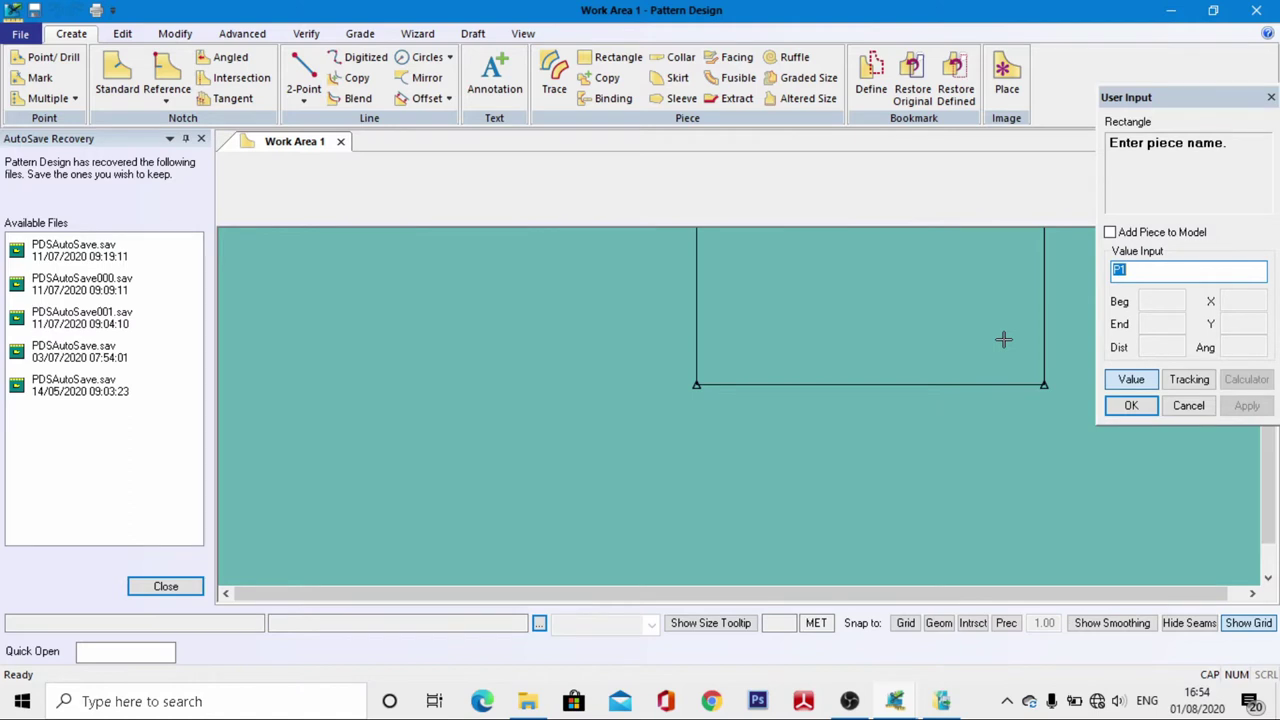
pyautogui.write('F')
pyautogui.press('Return')
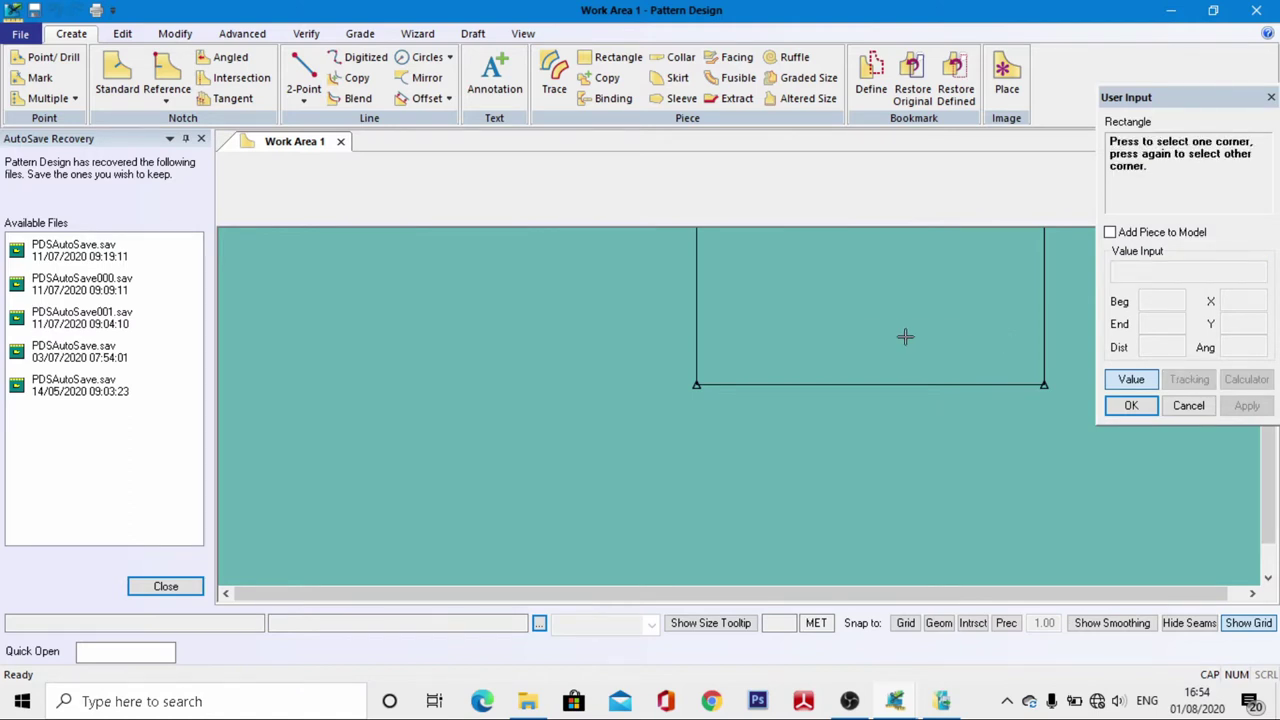
pyautogui.press('Escape')
# Draw 2-point diagonal lines about 9.8 long inward from the lower-left and upper-left corners of the FT piece, using cursor input
pyautogui.moveTo(908, 337); pyautogui.dragTo(723, 476)
pyautogui.scroll(-3, 716, 472)
pyautogui.click(303, 80)
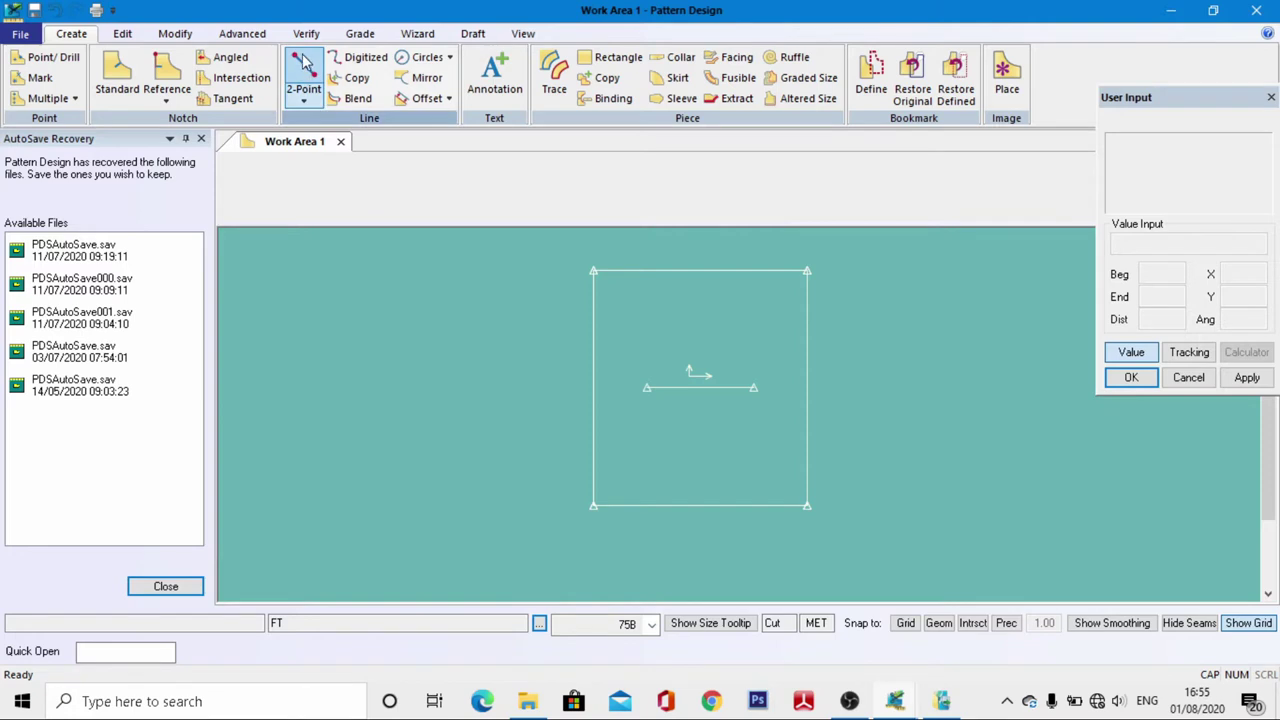
pyautogui.click(591, 507)
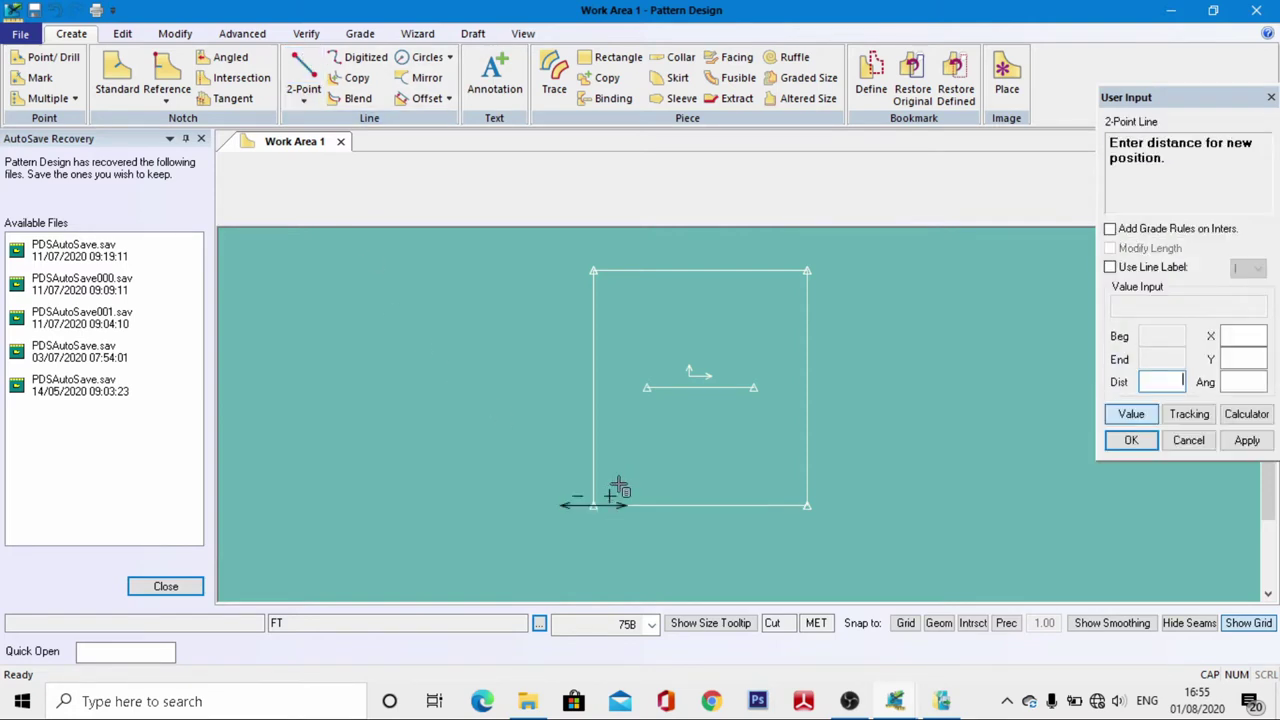
pyautogui.click(1128, 416)
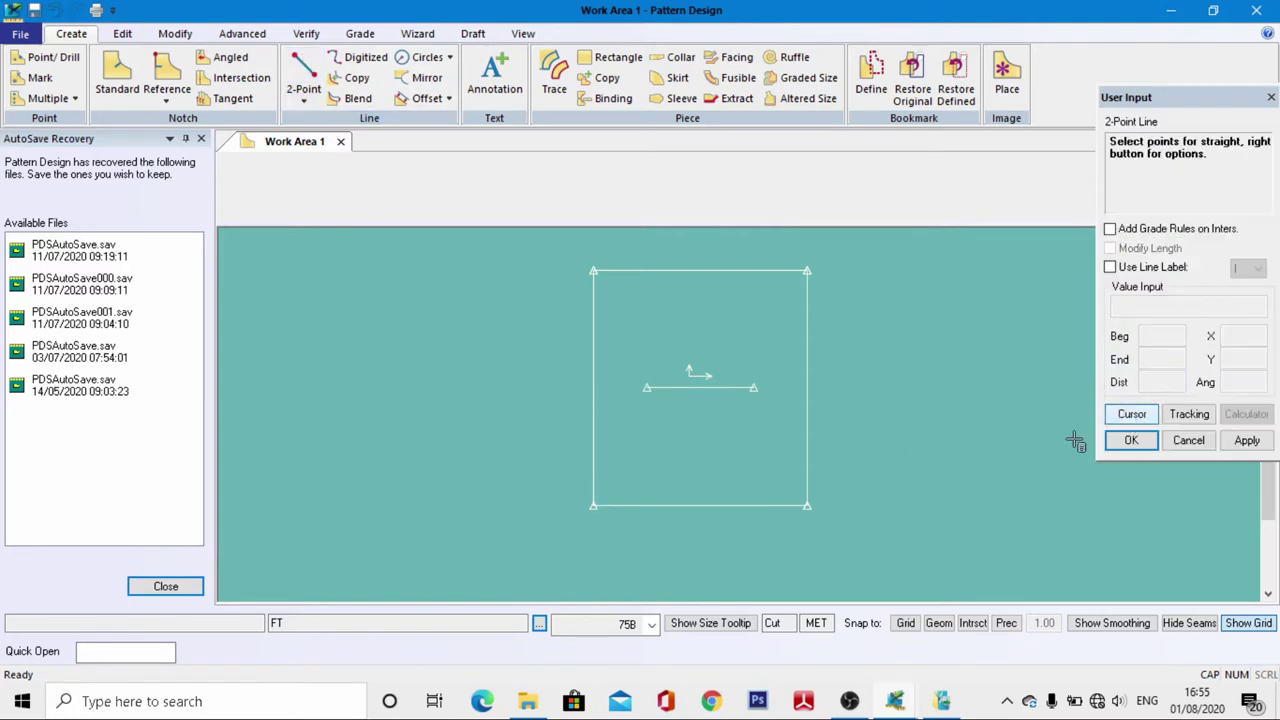
pyautogui.click(621, 477)
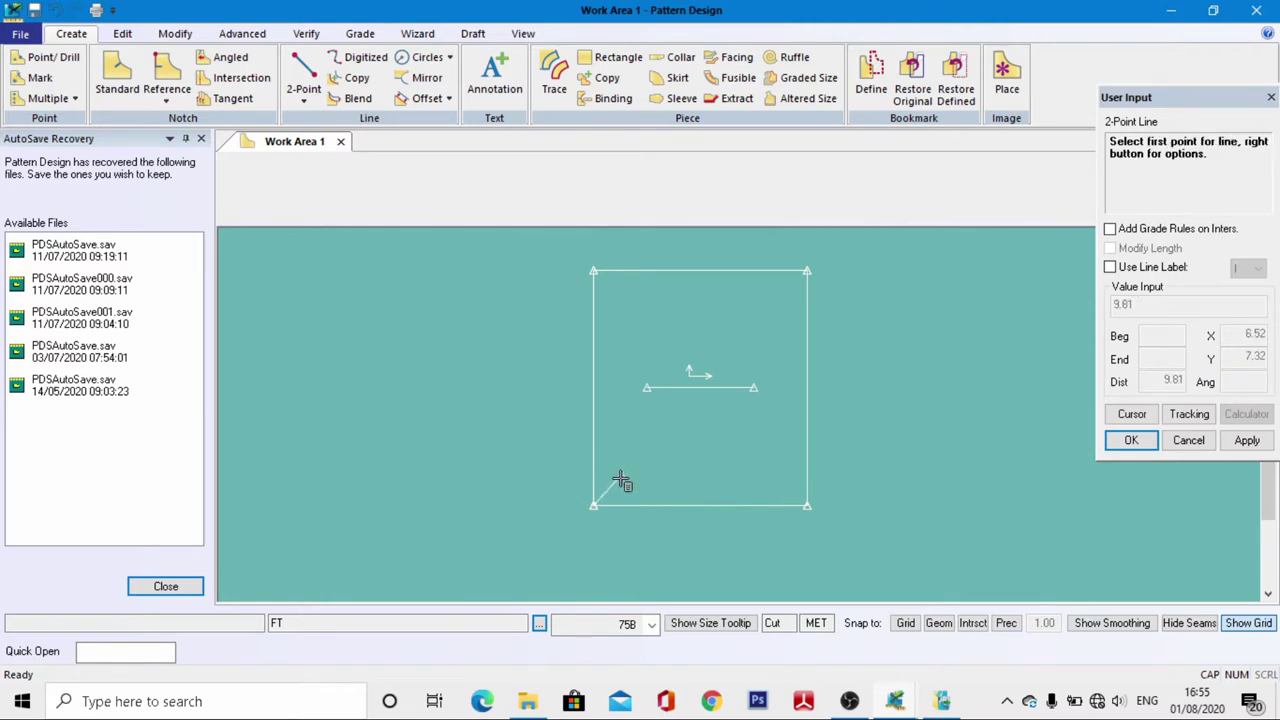
pyautogui.click(589, 272)
pyautogui.click(619, 301)
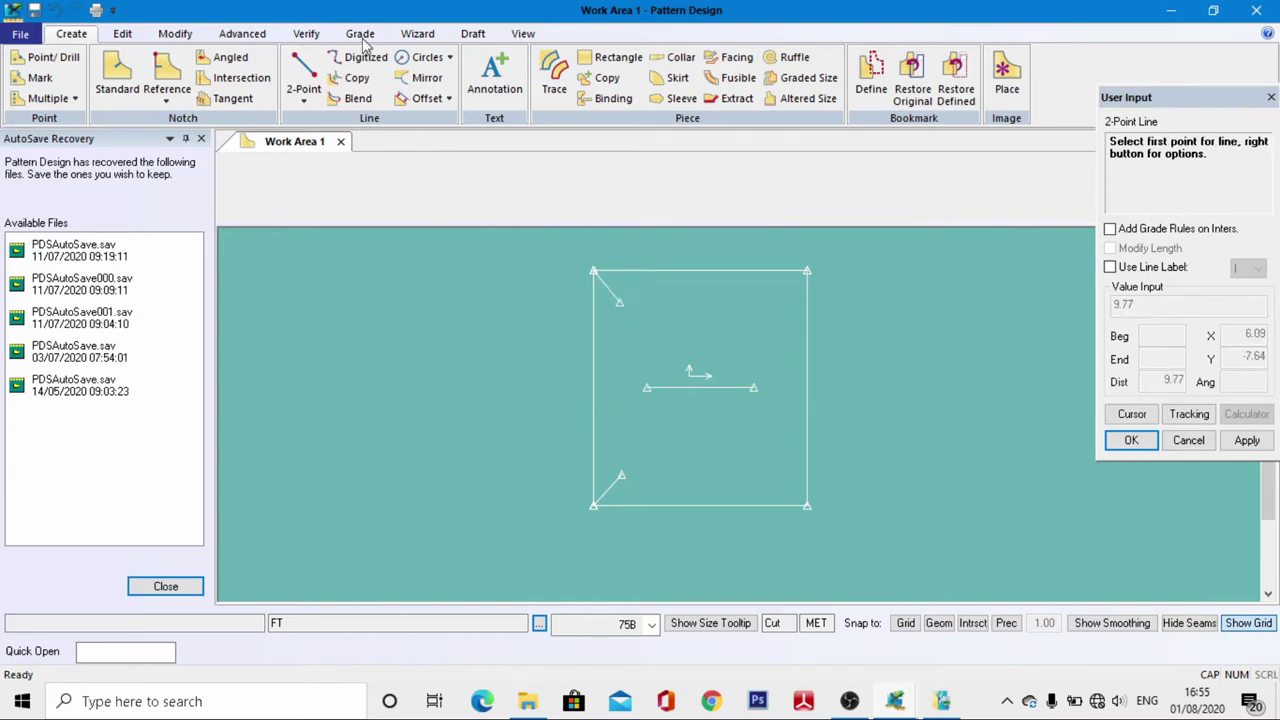
# Move the inner end of the lower-left diagonal along its line to 4 from the line's beginning
pyautogui.click(188, 37)
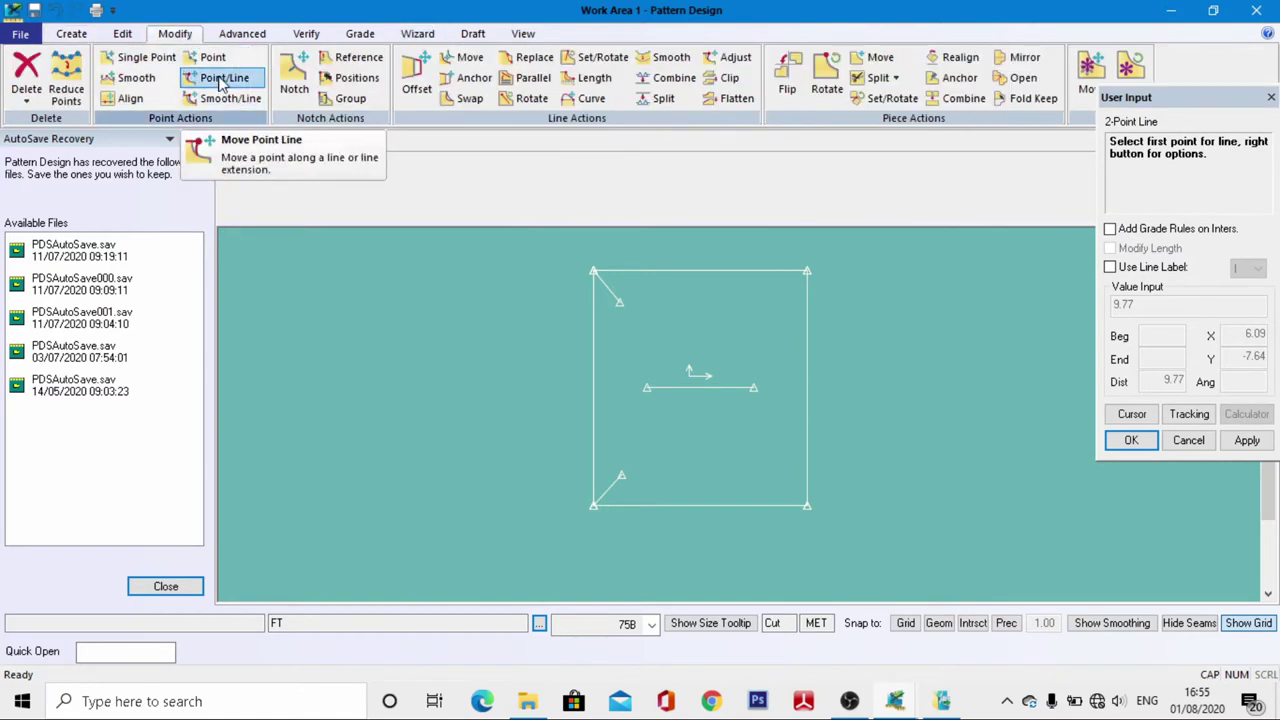
pyautogui.click(220, 78)
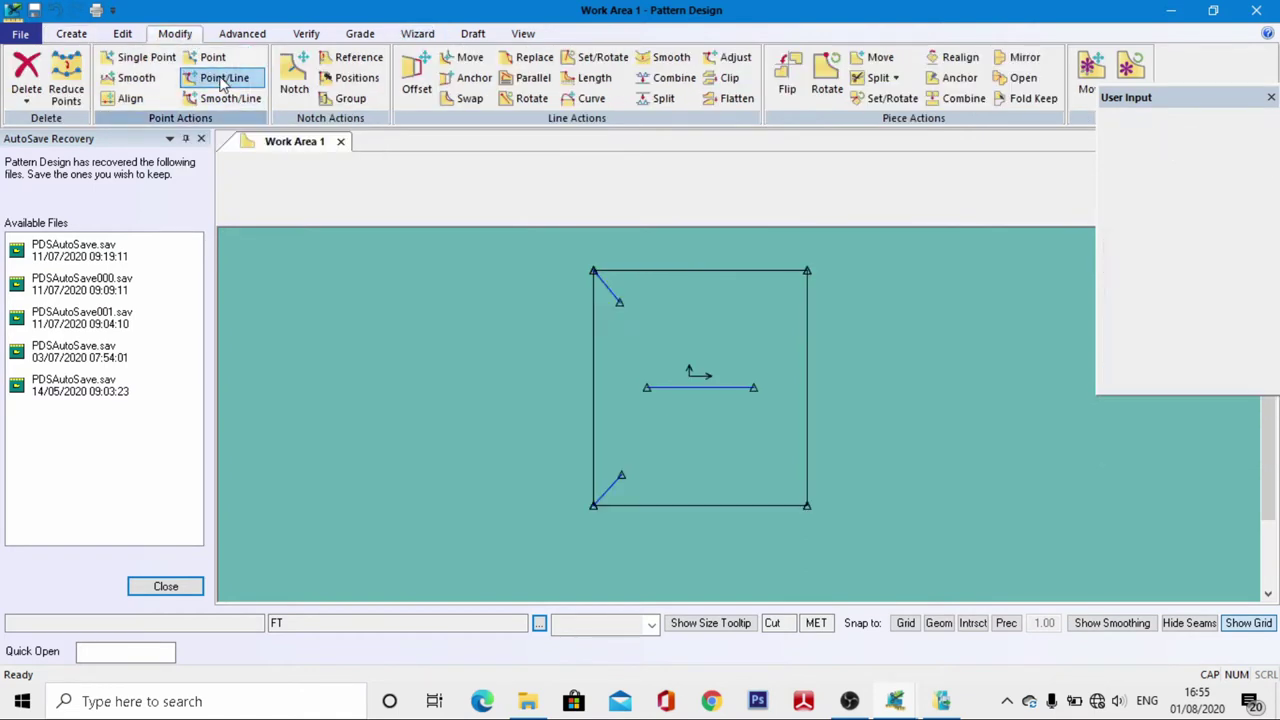
pyautogui.click(621, 475)
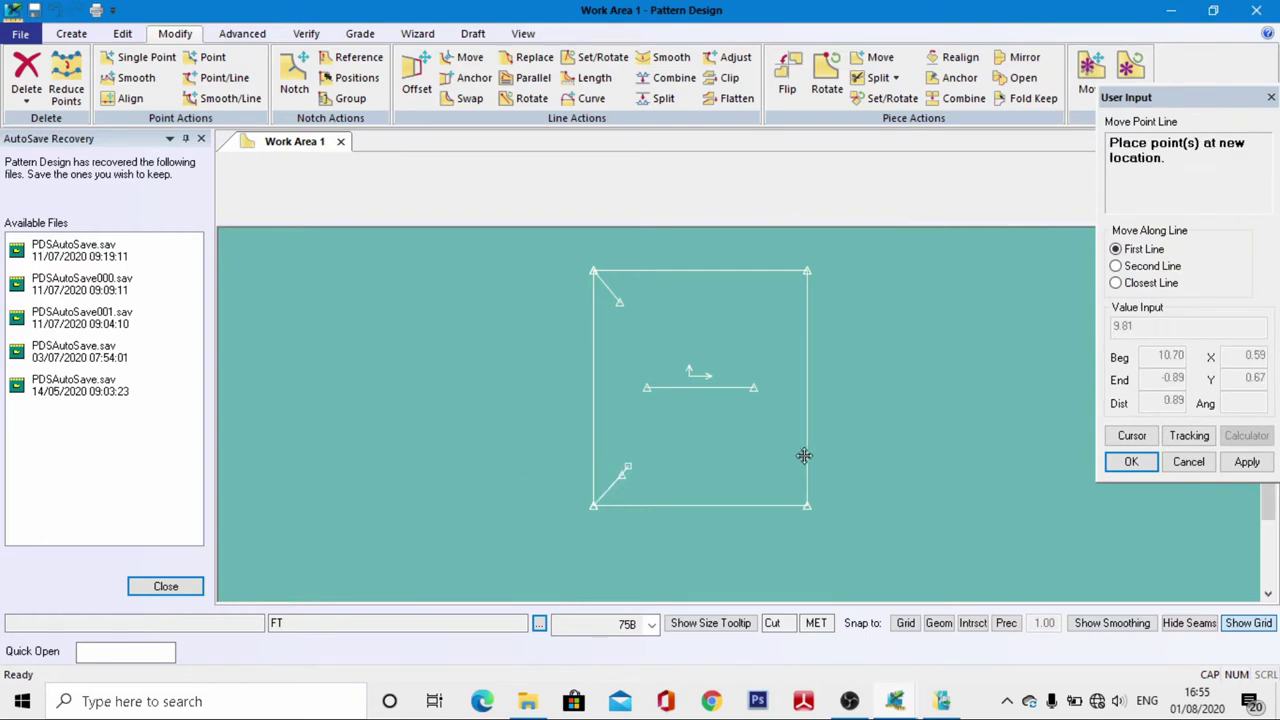
pyautogui.click(1137, 437)
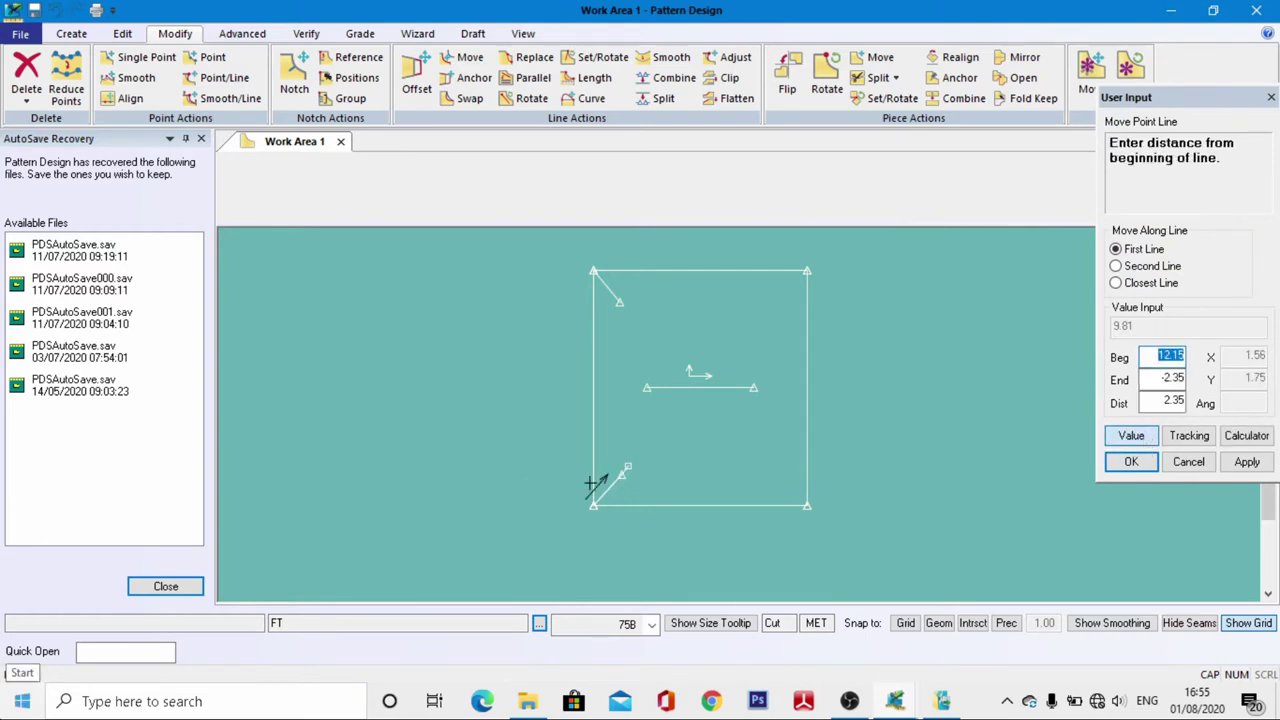
pyautogui.write('4')
pyautogui.press('Return')
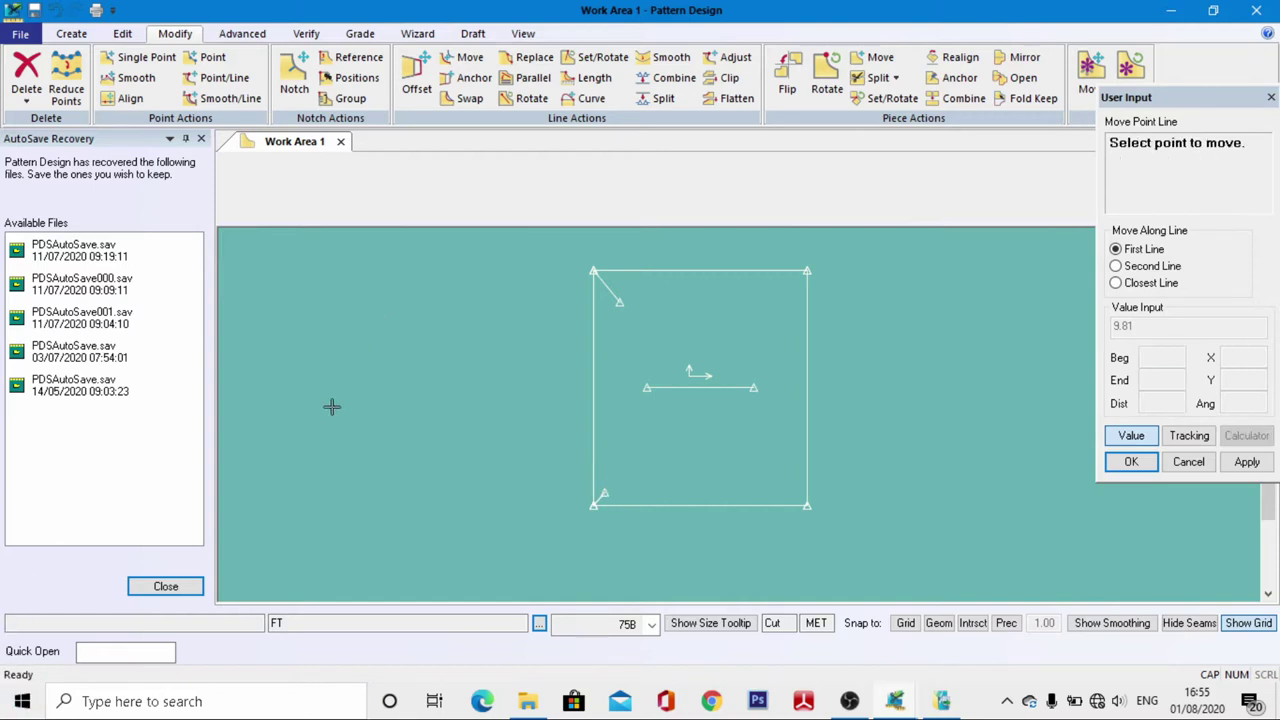
# Move the inner end of the upper-left diagonal along its line to 8 from the beginning, and end the Move Point Line command
pyautogui.click(620, 299)
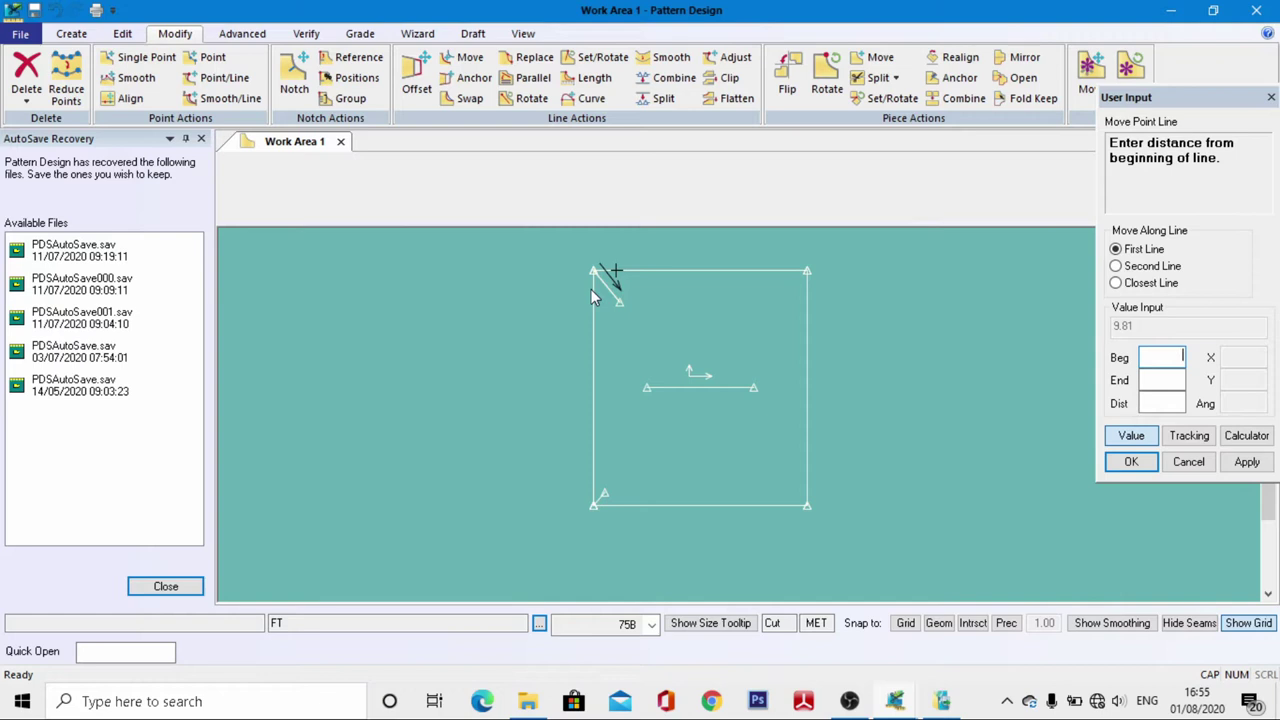
pyautogui.write('8')
pyautogui.press('Return')
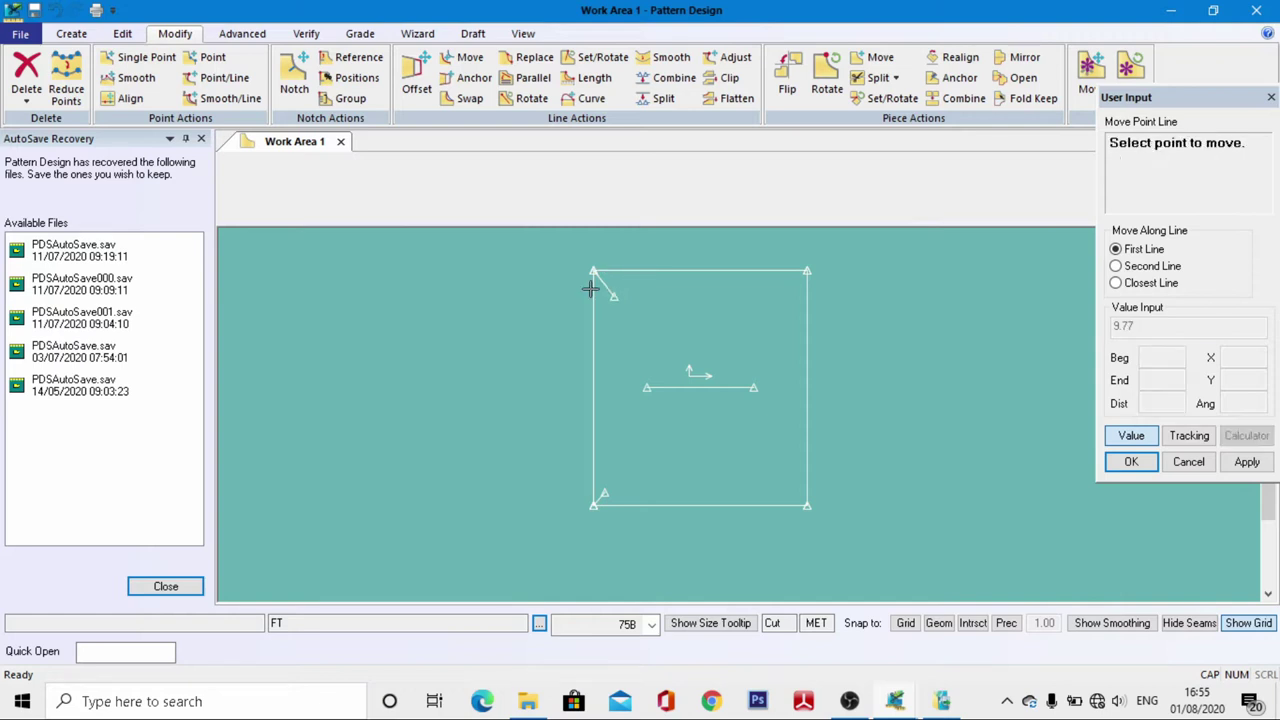
pyautogui.rightClick(533, 292)
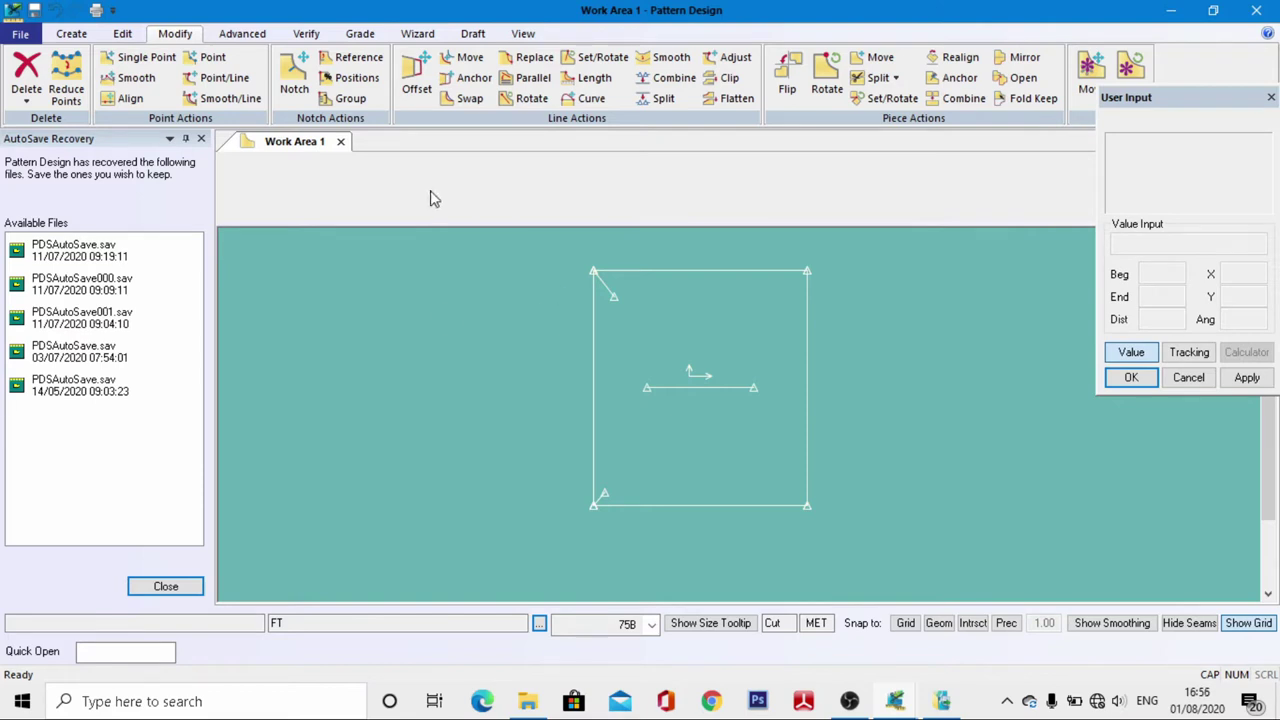
# Draw a 2-point curve about 46.4 long between the inner ends of the two diagonals, bowed toward the piece's left edge
pyautogui.click(68, 35)
pyautogui.click(303, 98)
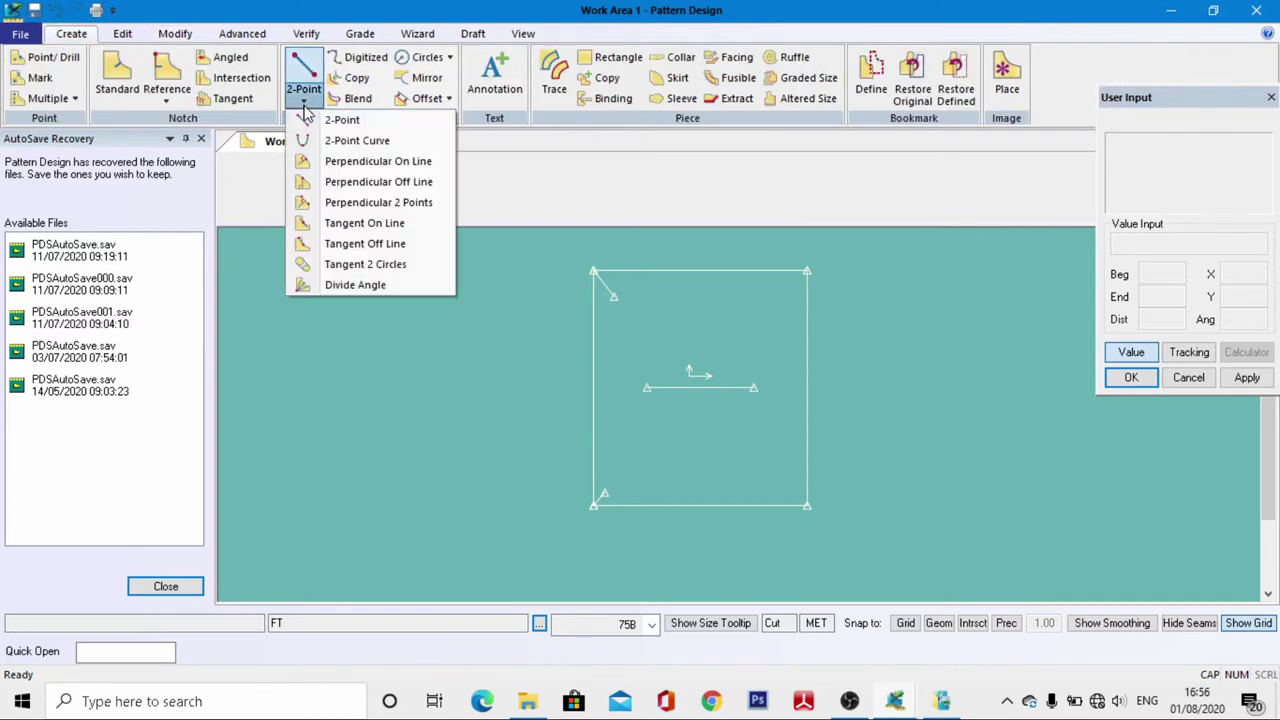
pyautogui.click(386, 143)
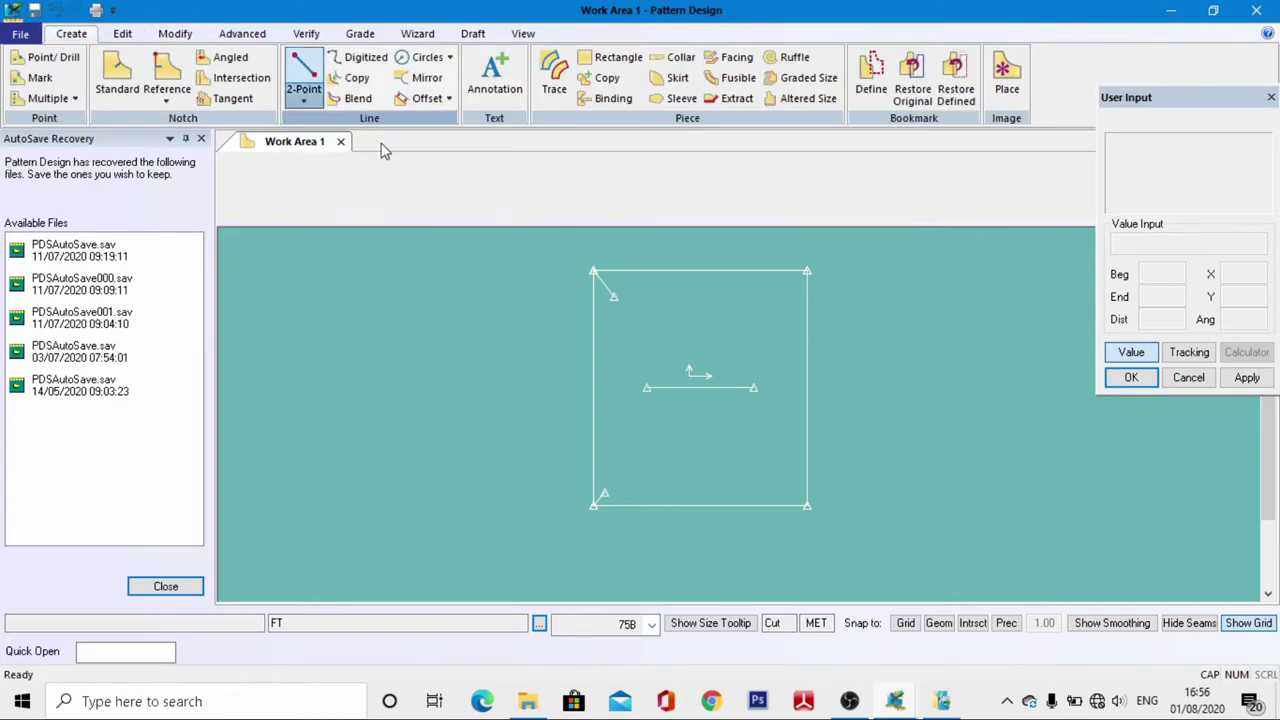
pyautogui.click(608, 300)
pyautogui.click(1132, 414)
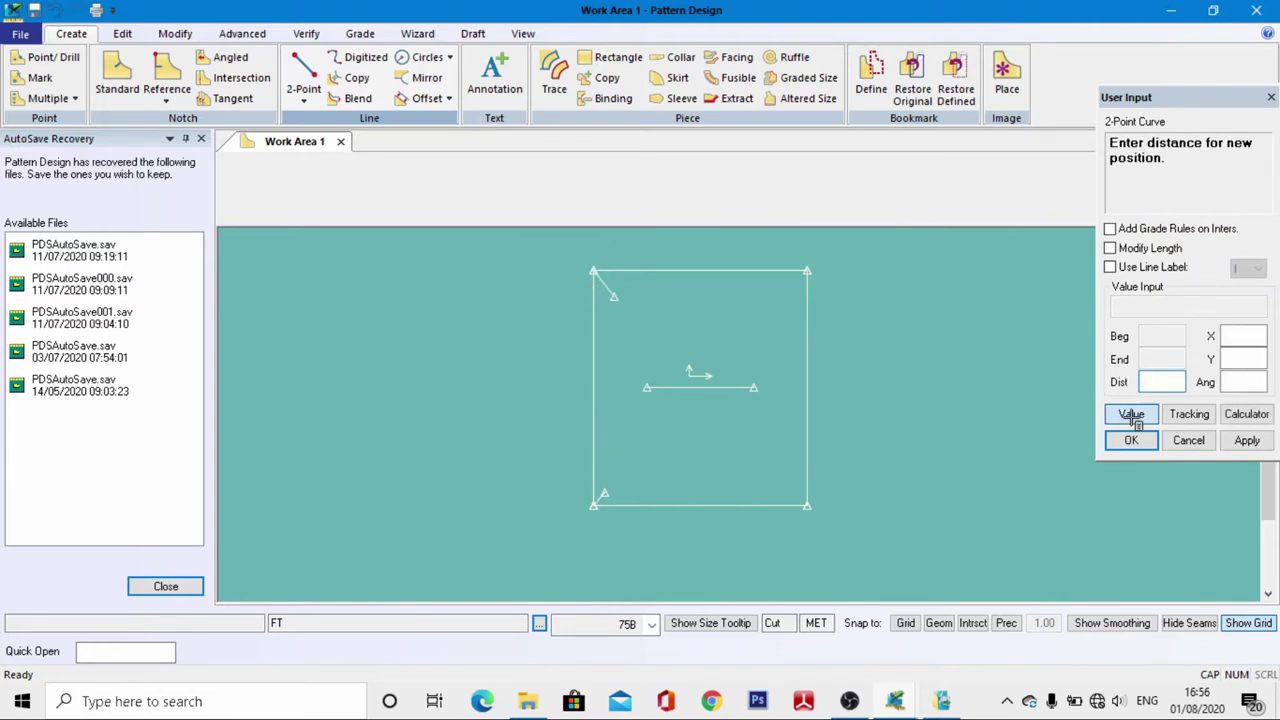
pyautogui.click(610, 490)
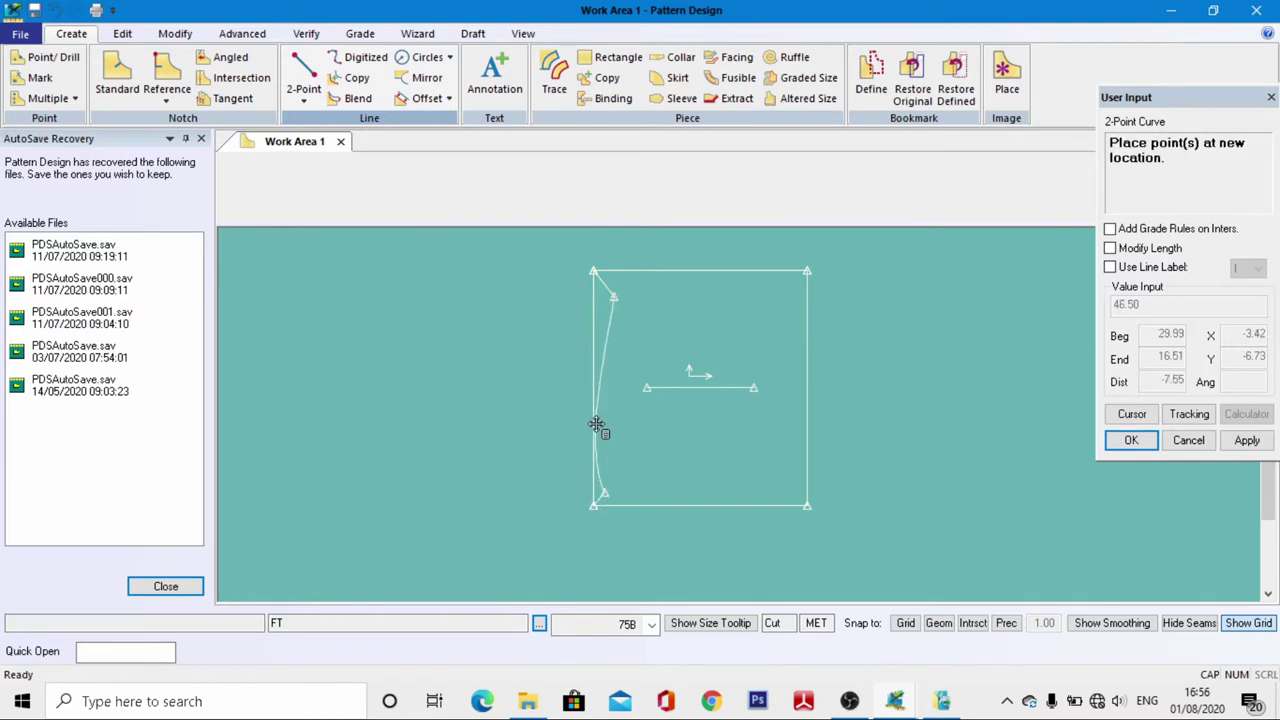
pyautogui.scroll(2, 598, 425)
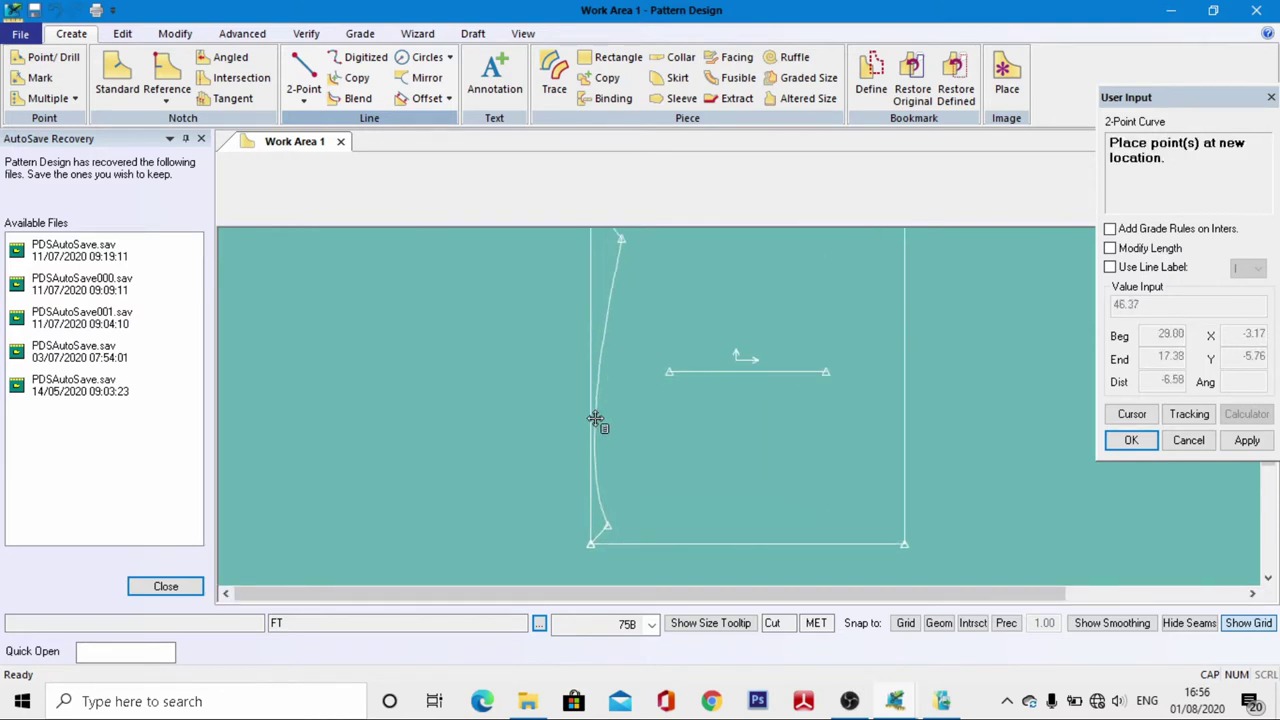
pyautogui.click(595, 420)
pyautogui.scroll(-2, 500, 490)
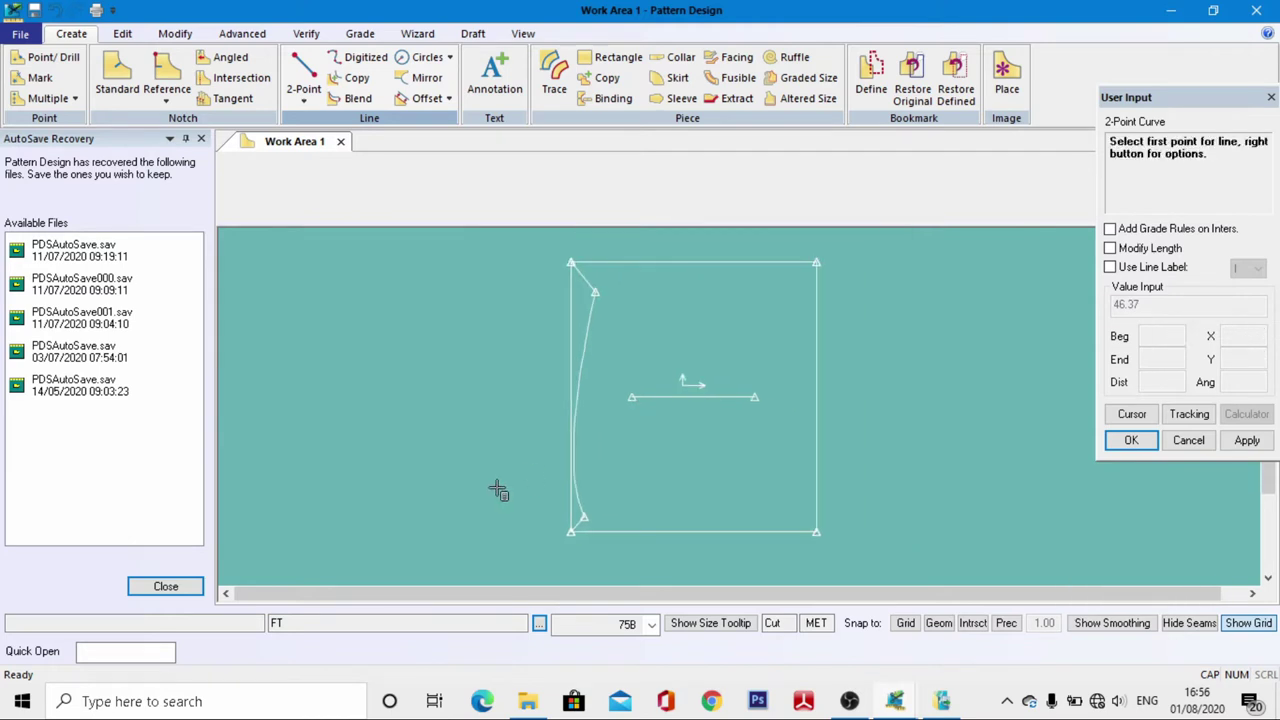
# Draw a 2-point curve about 21.7 long from the upper diagonal's inner end to 50% of the piece's top edge, rounding the corner
pyautogui.click(585, 318)
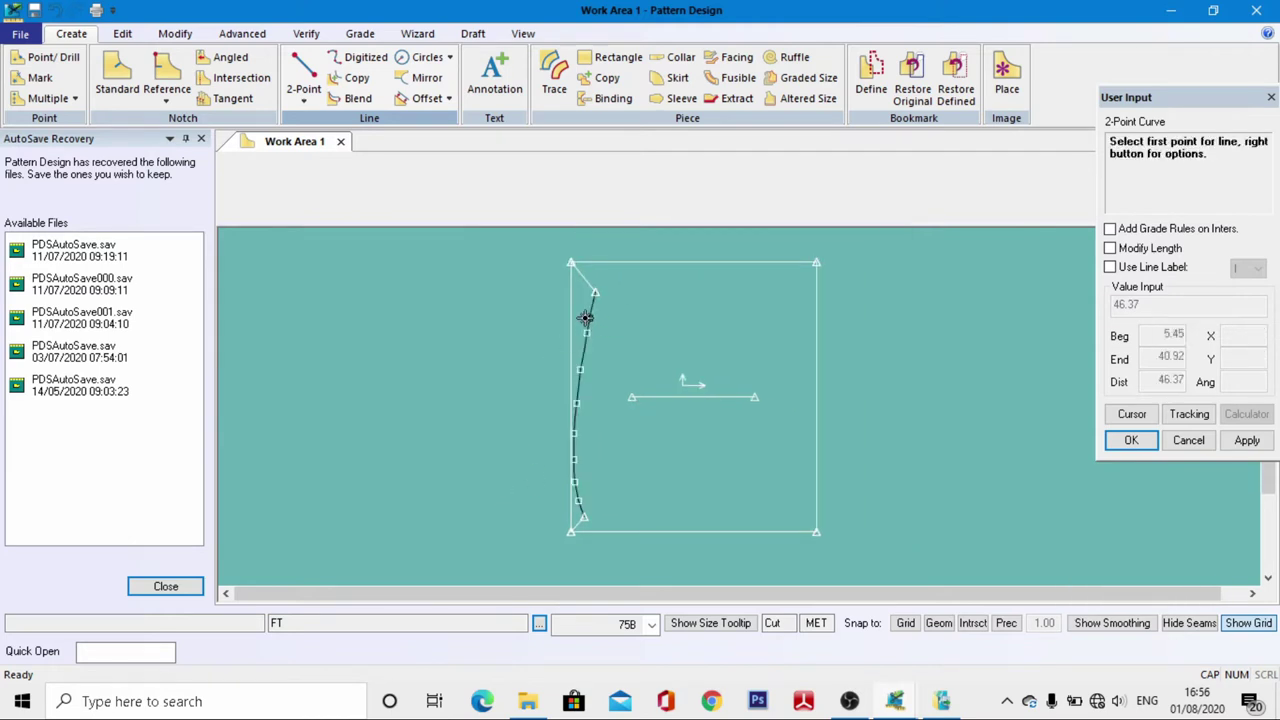
pyautogui.click(596, 292)
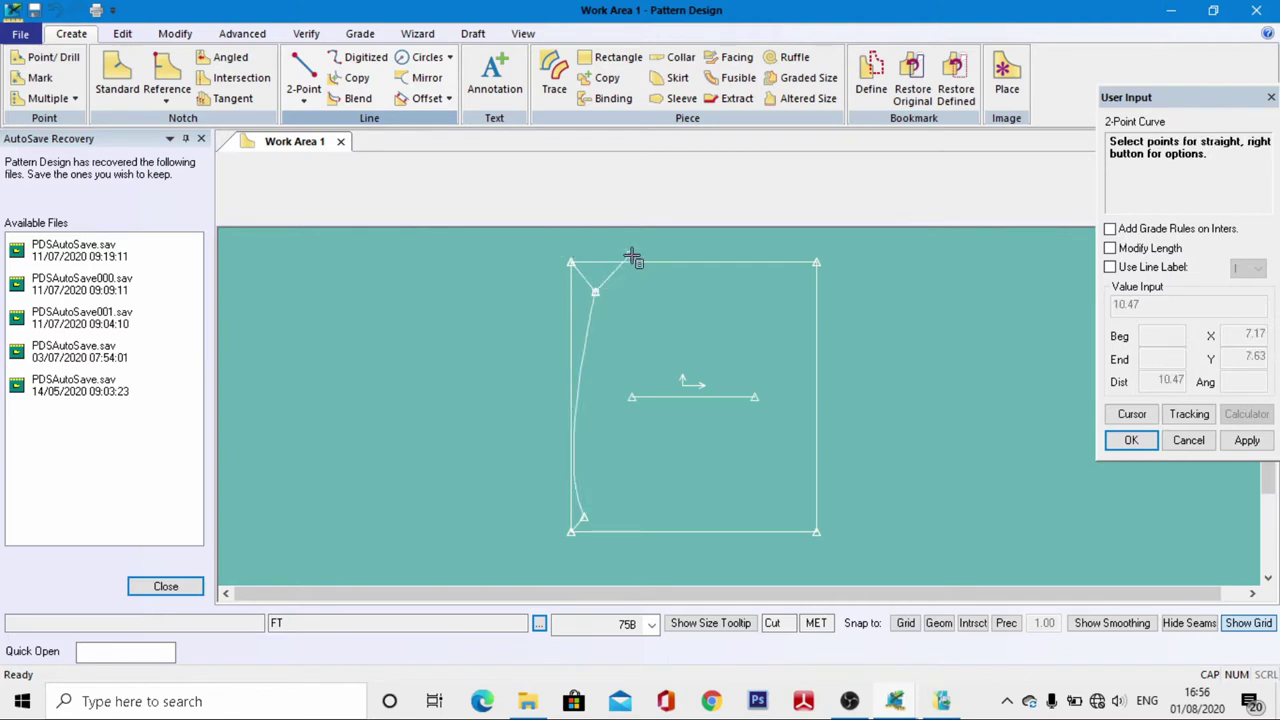
pyautogui.click(568, 265)
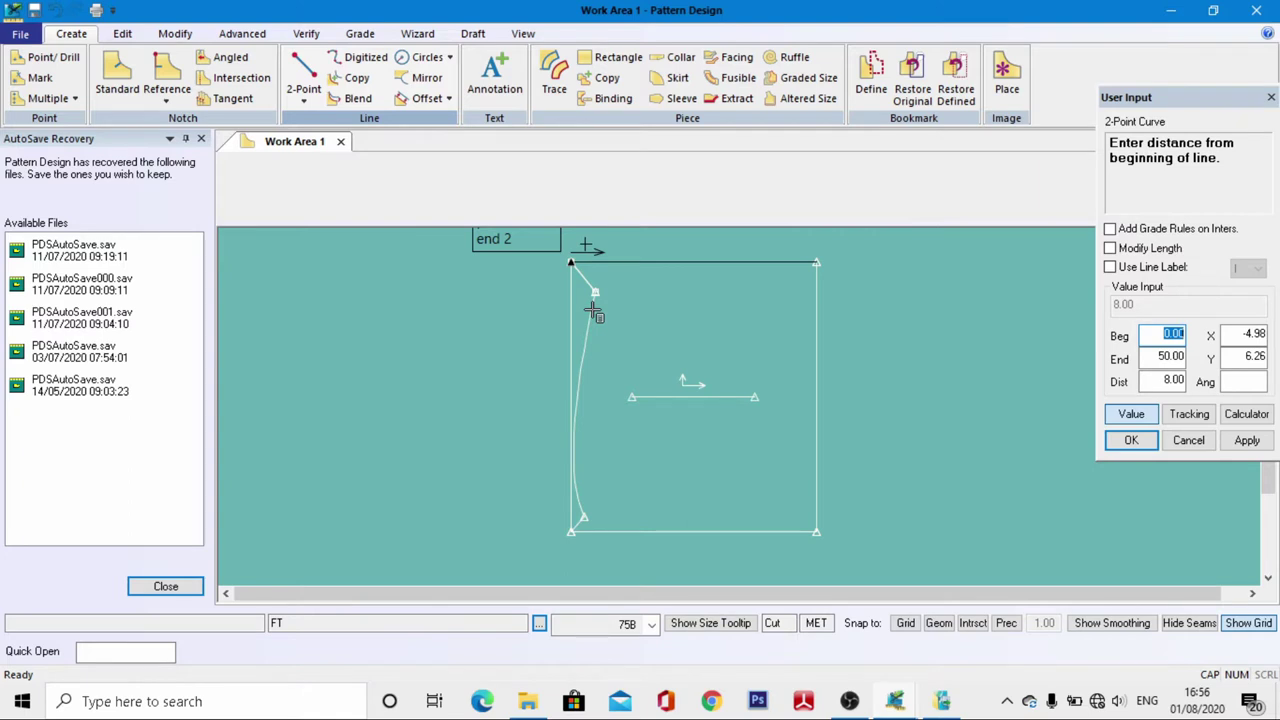
pyautogui.write('50%')
pyautogui.press('Return')
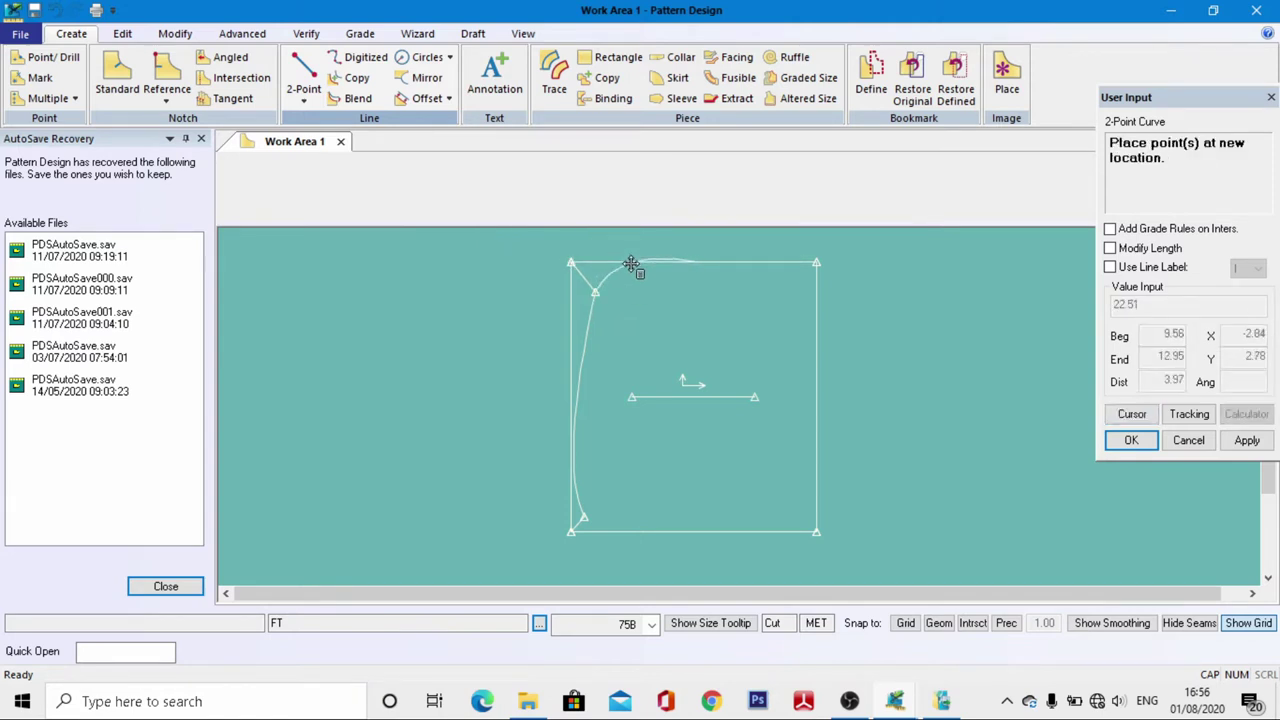
pyautogui.scroll(2, 632, 266)
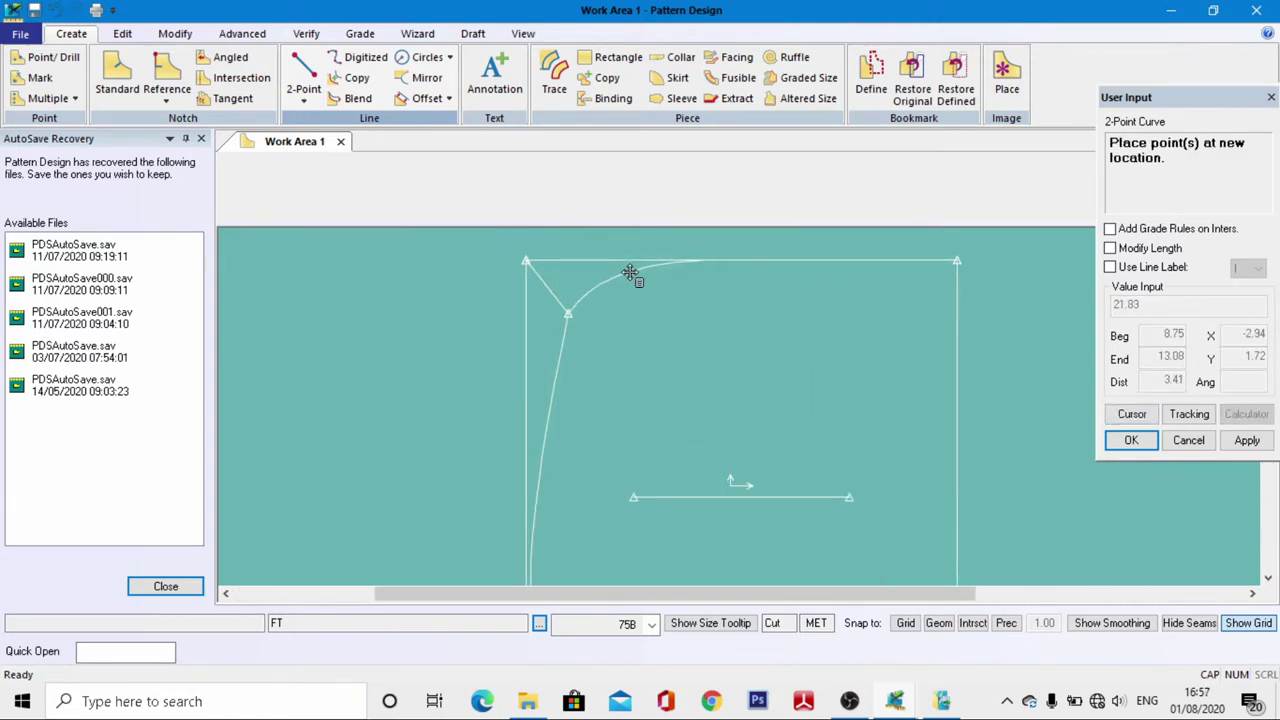
pyautogui.click(634, 272)
pyautogui.scroll(-3, 614, 281)
pyautogui.scroll(3, 580, 460)
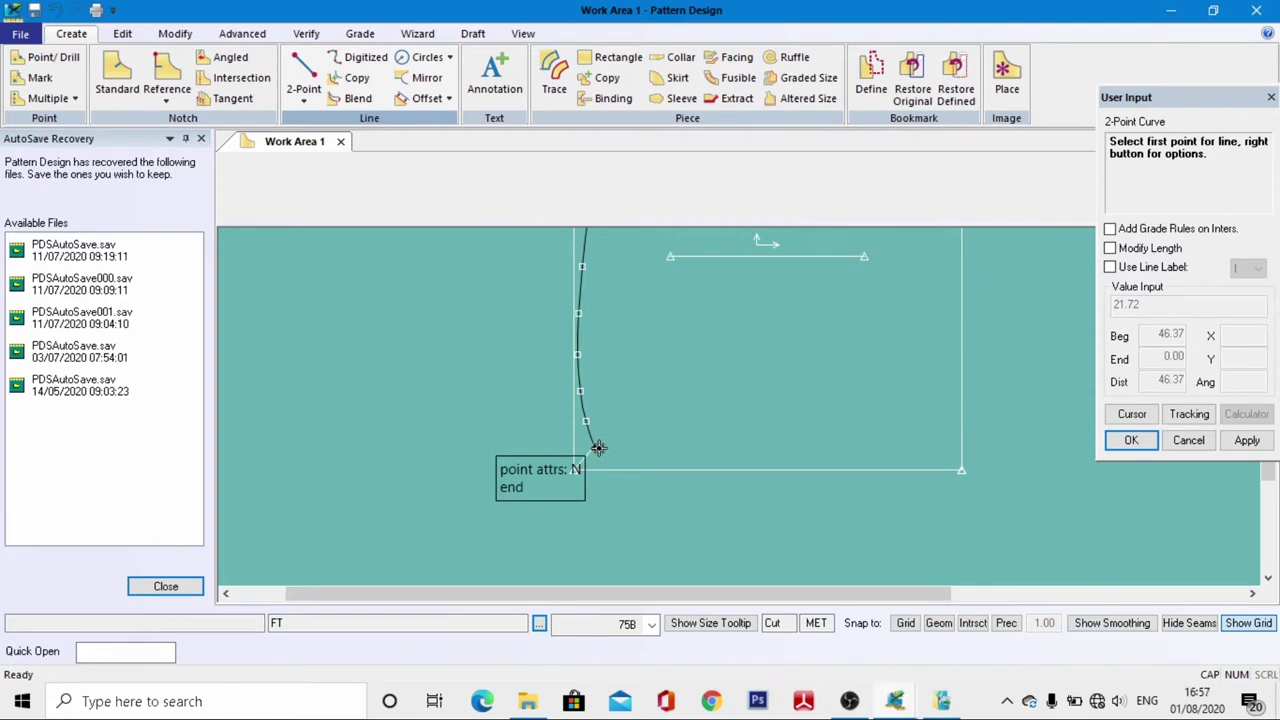
pyautogui.click(595, 446)
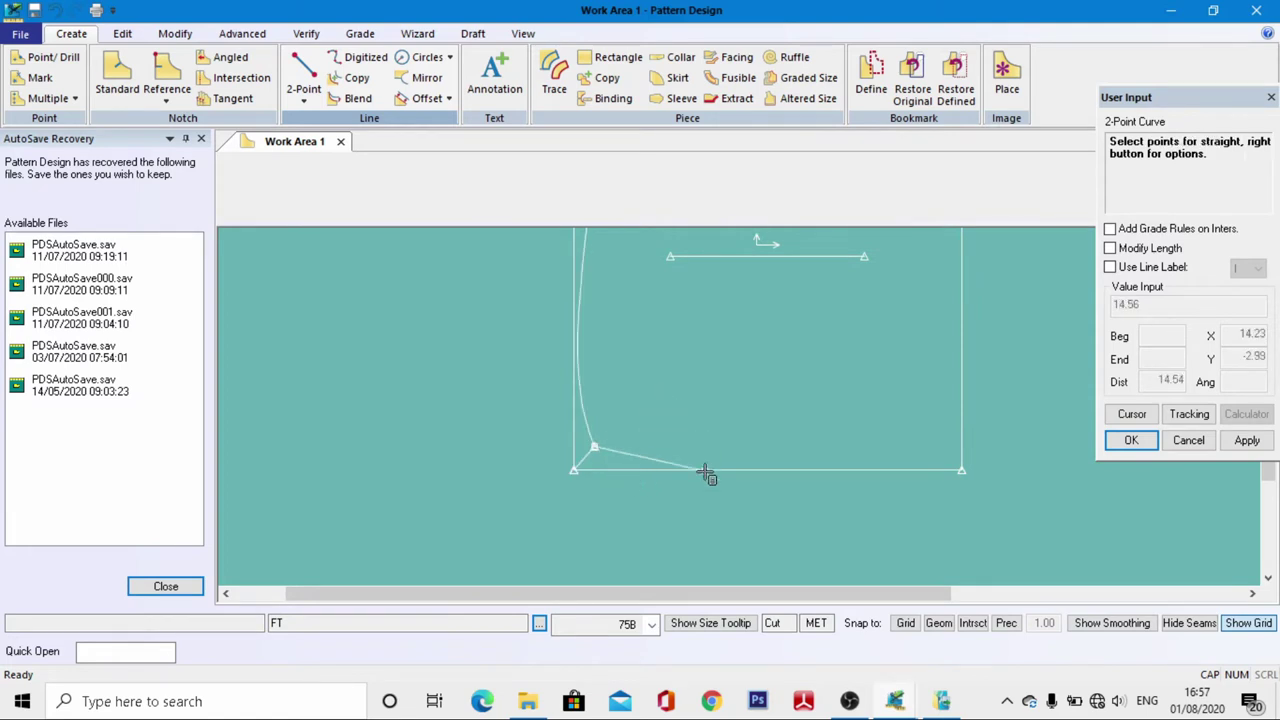
pyautogui.click(572, 472)
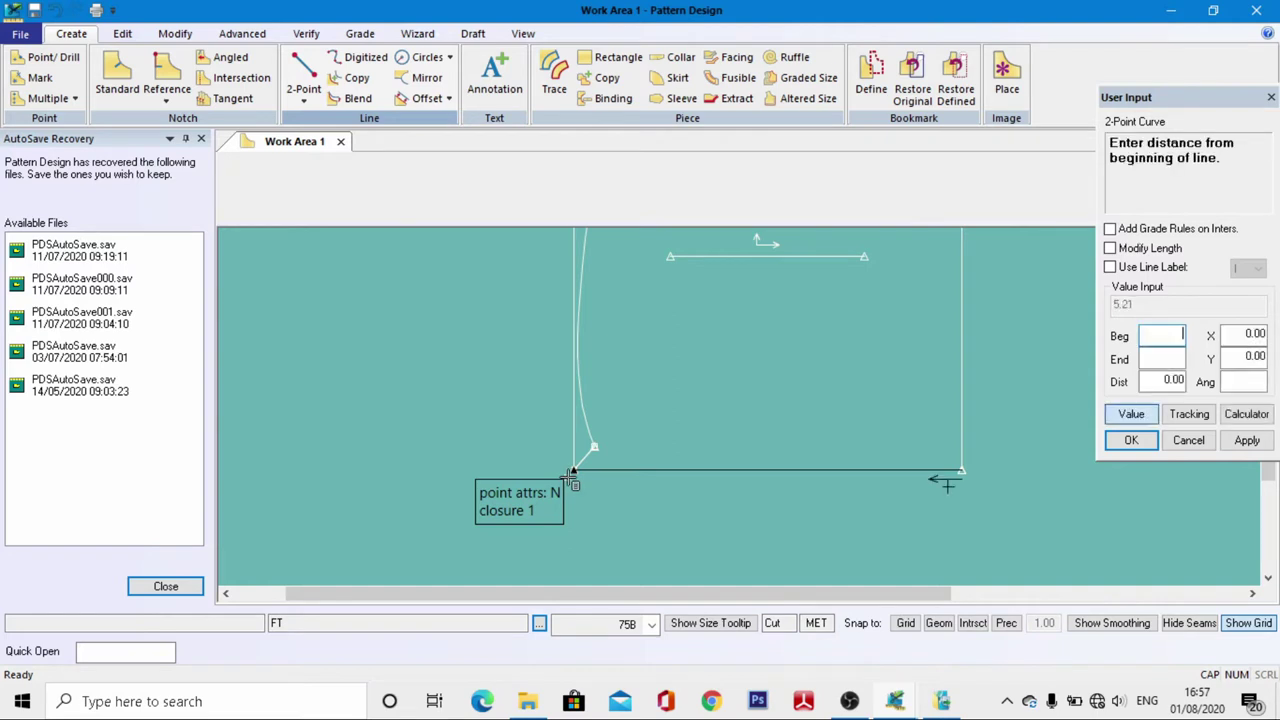
pyautogui.click(1147, 360)
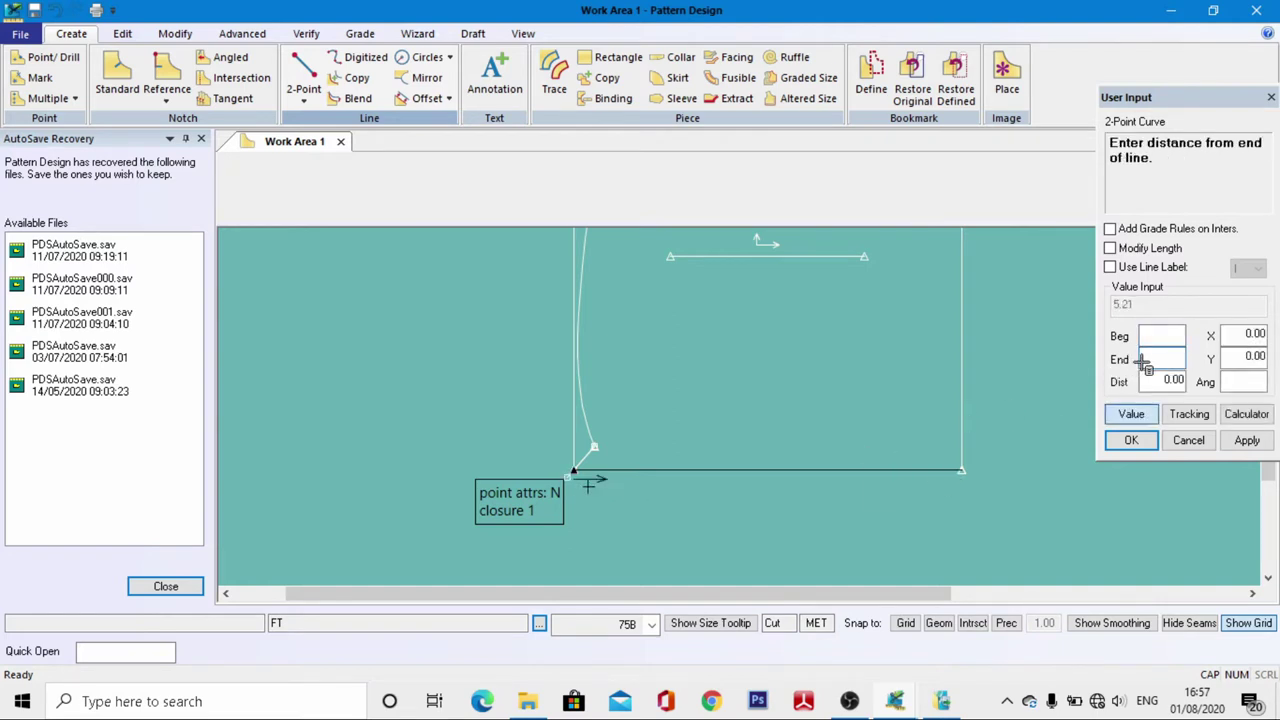
pyautogui.write('50')
pyautogui.press('Return')
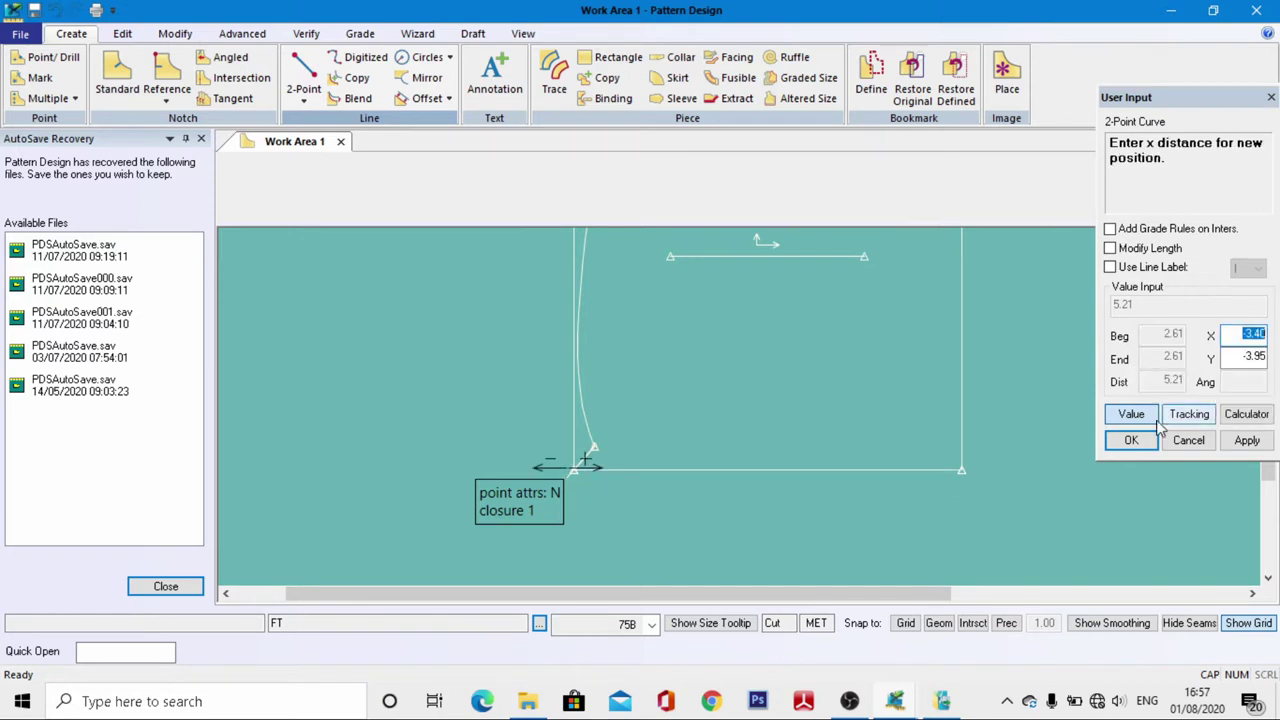
pyautogui.click(1131, 413)
pyautogui.rightClick(666, 458)
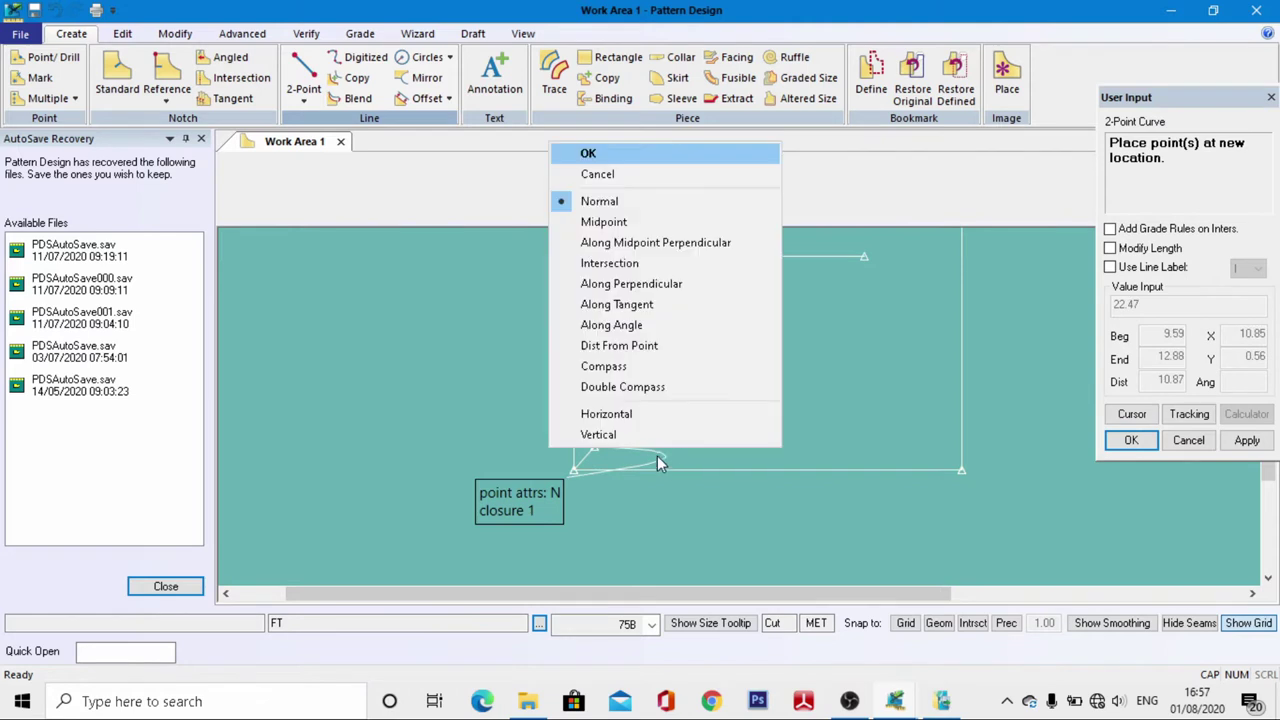
pyautogui.click(612, 153)
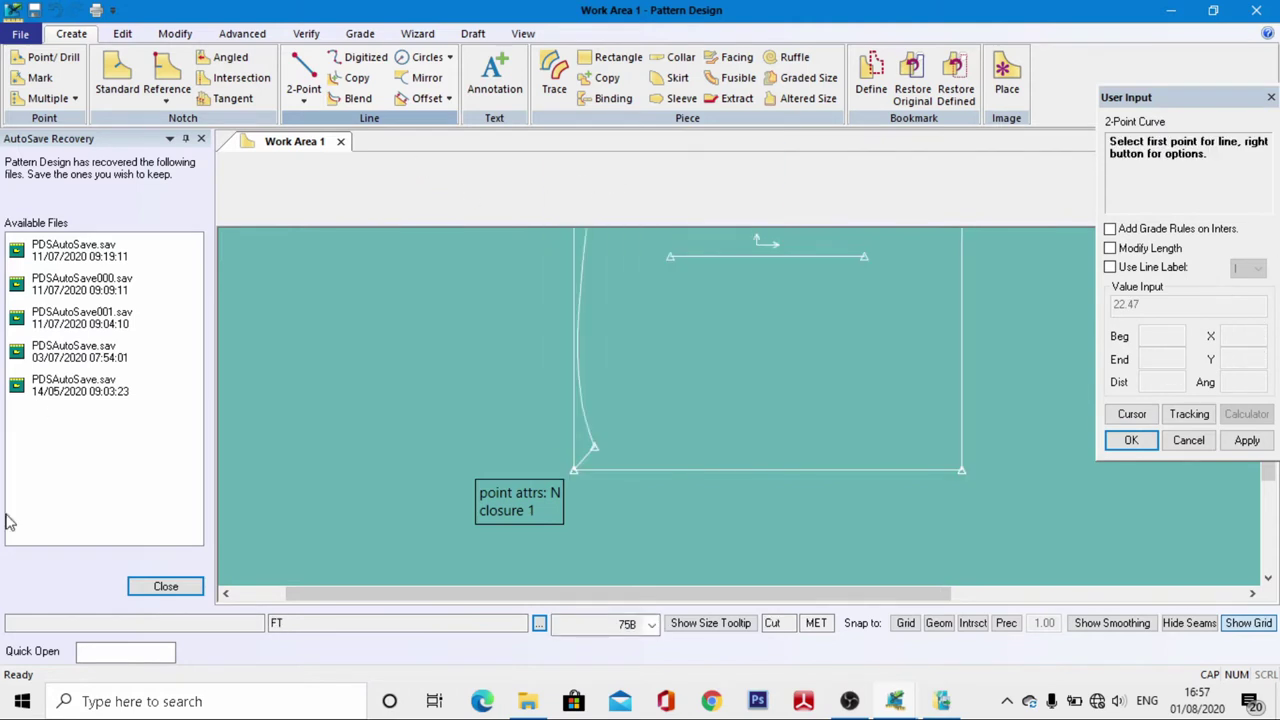
# Draw a 2-point curve about 22.9 long from the lower diagonal's inner end to 50% of the piece's bottom edge, and end the command
pyautogui.click(300, 90)
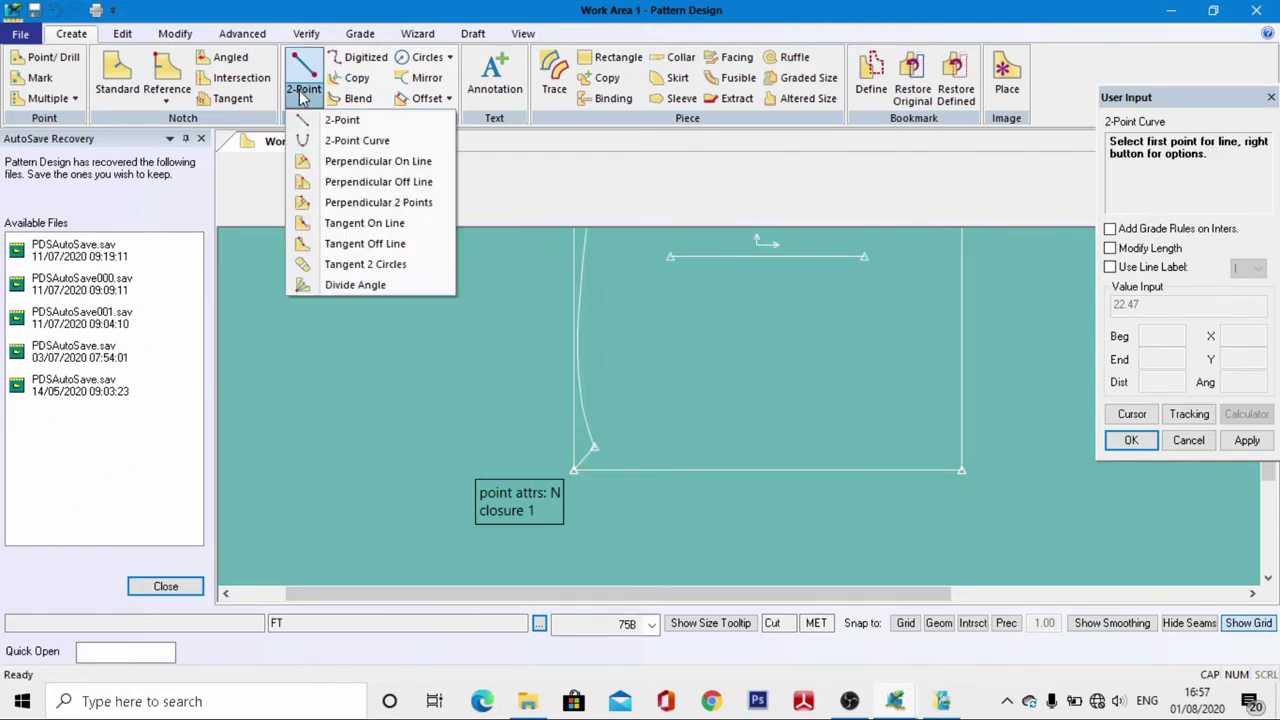
pyautogui.click(357, 140)
pyautogui.click(597, 452)
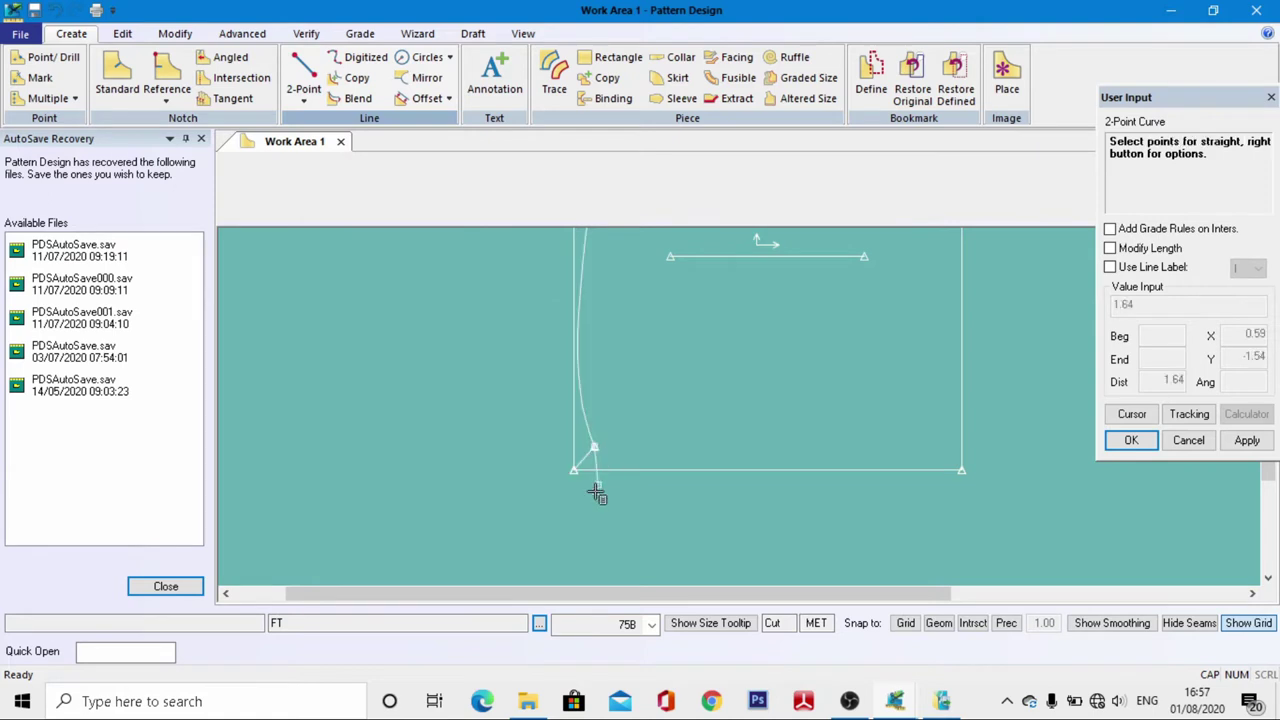
pyautogui.click(571, 472)
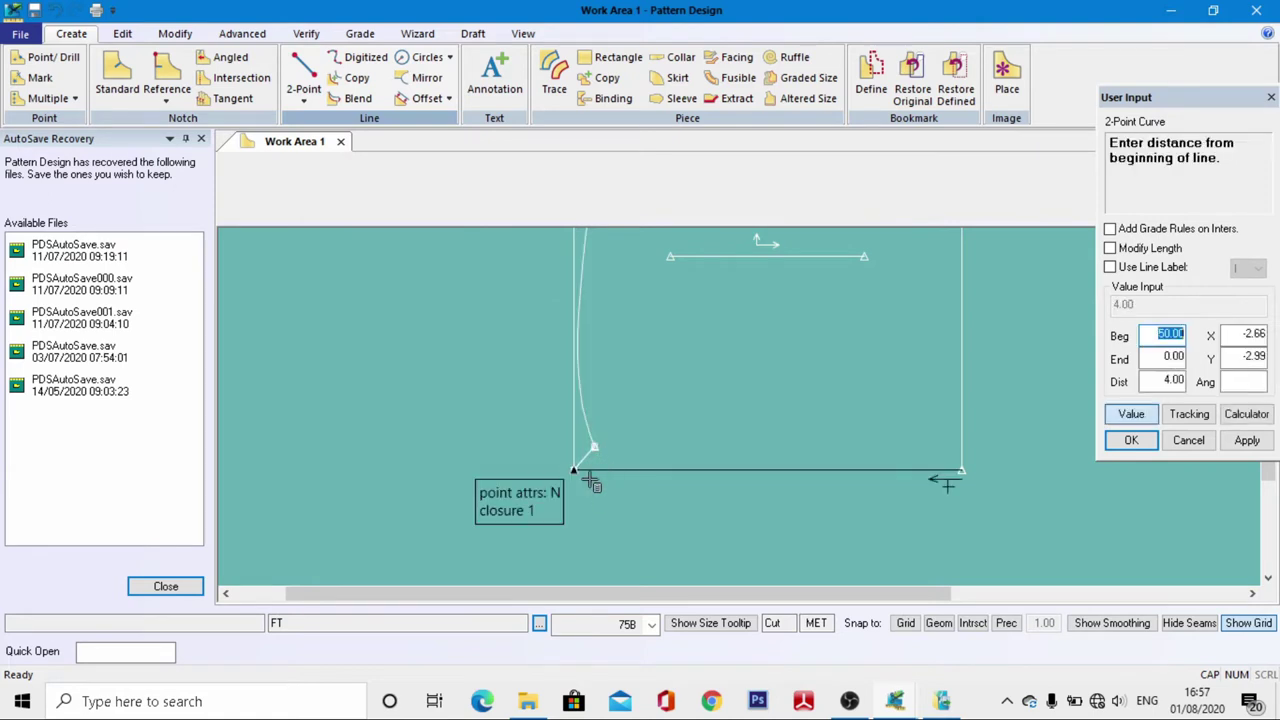
pyautogui.click(1155, 358)
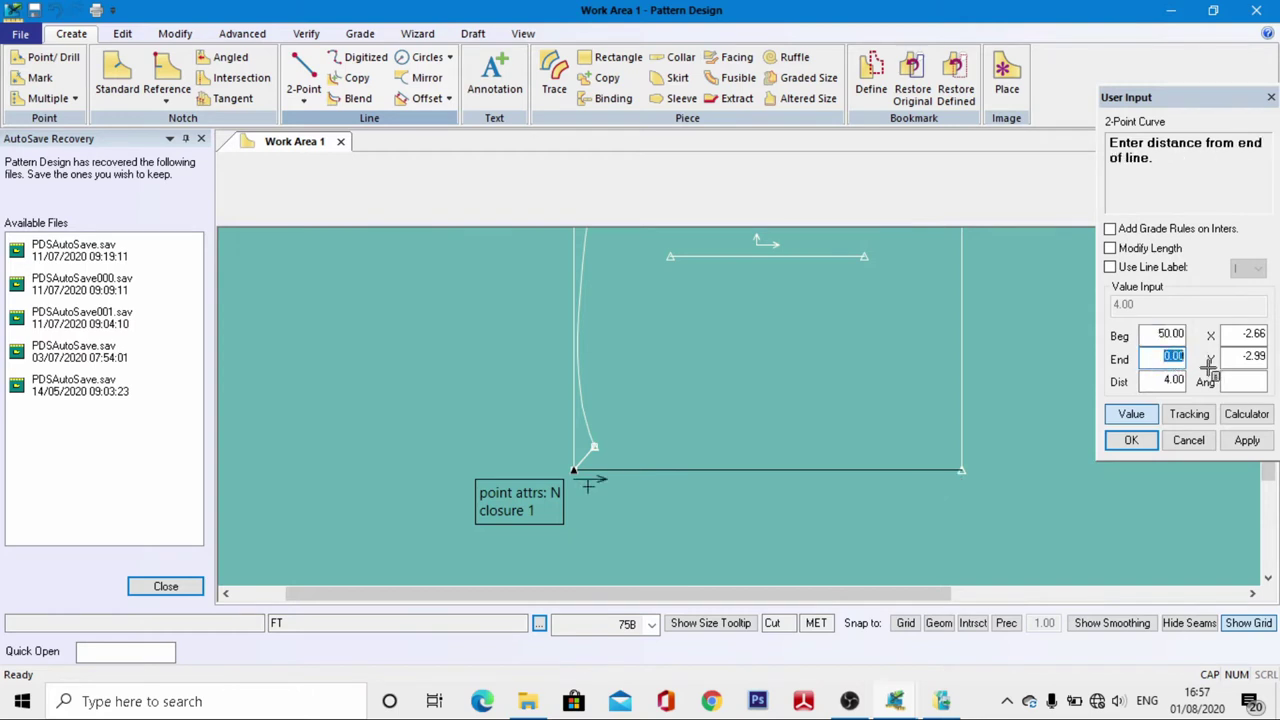
pyautogui.write('50%')
pyautogui.press('Return')
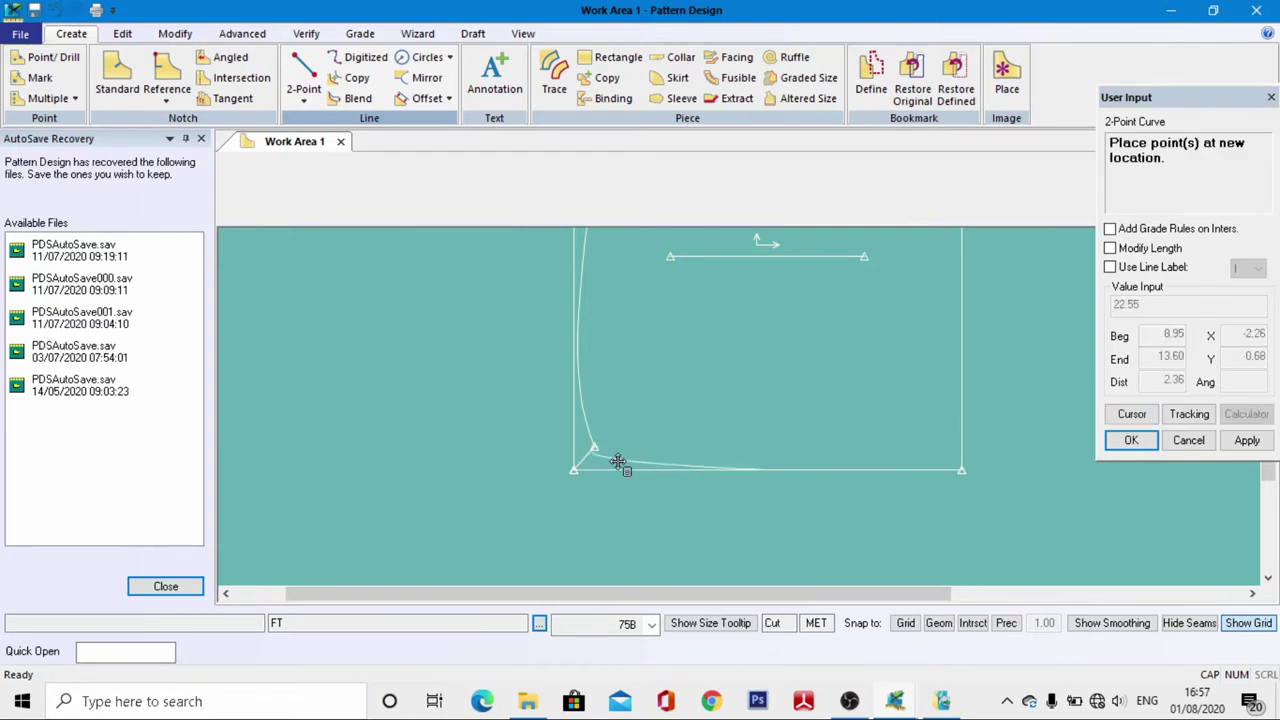
pyautogui.scroll(2, 620, 464)
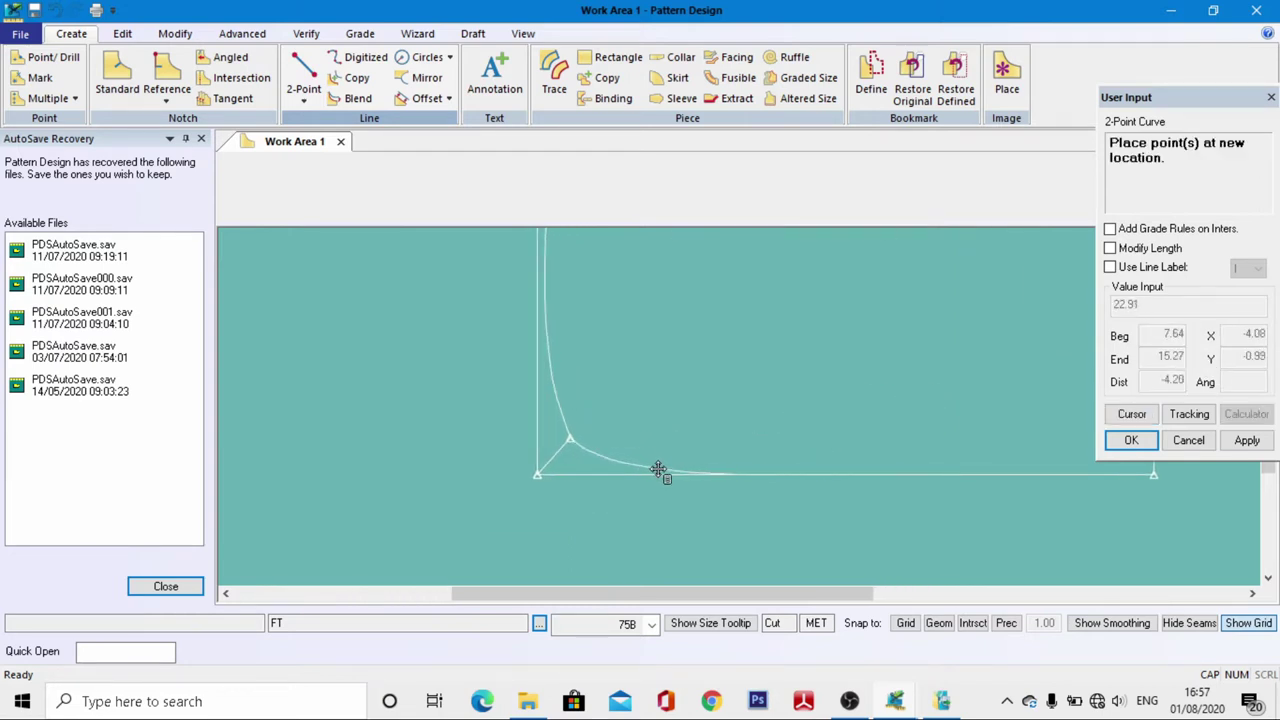
pyautogui.click(658, 470)
pyautogui.rightClick(634, 428)
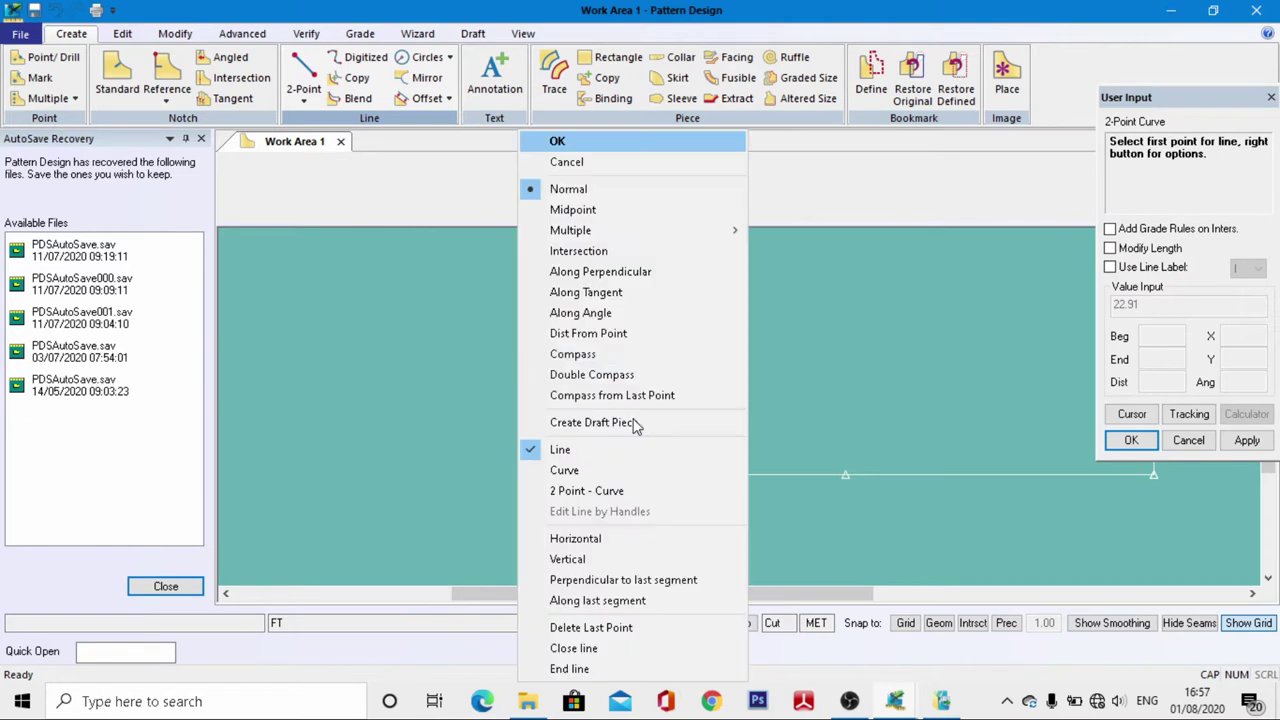
pyautogui.click(610, 142)
pyautogui.scroll(-5, 558, 520)
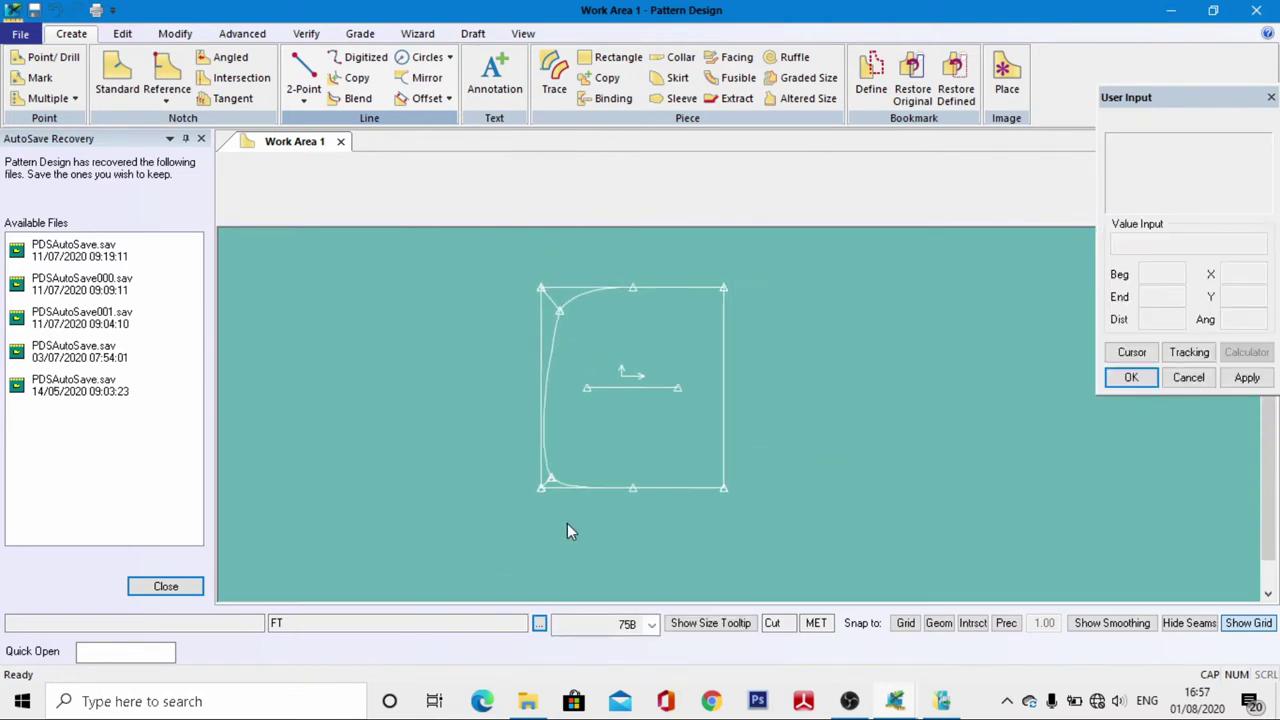
pyautogui.click(303, 80)
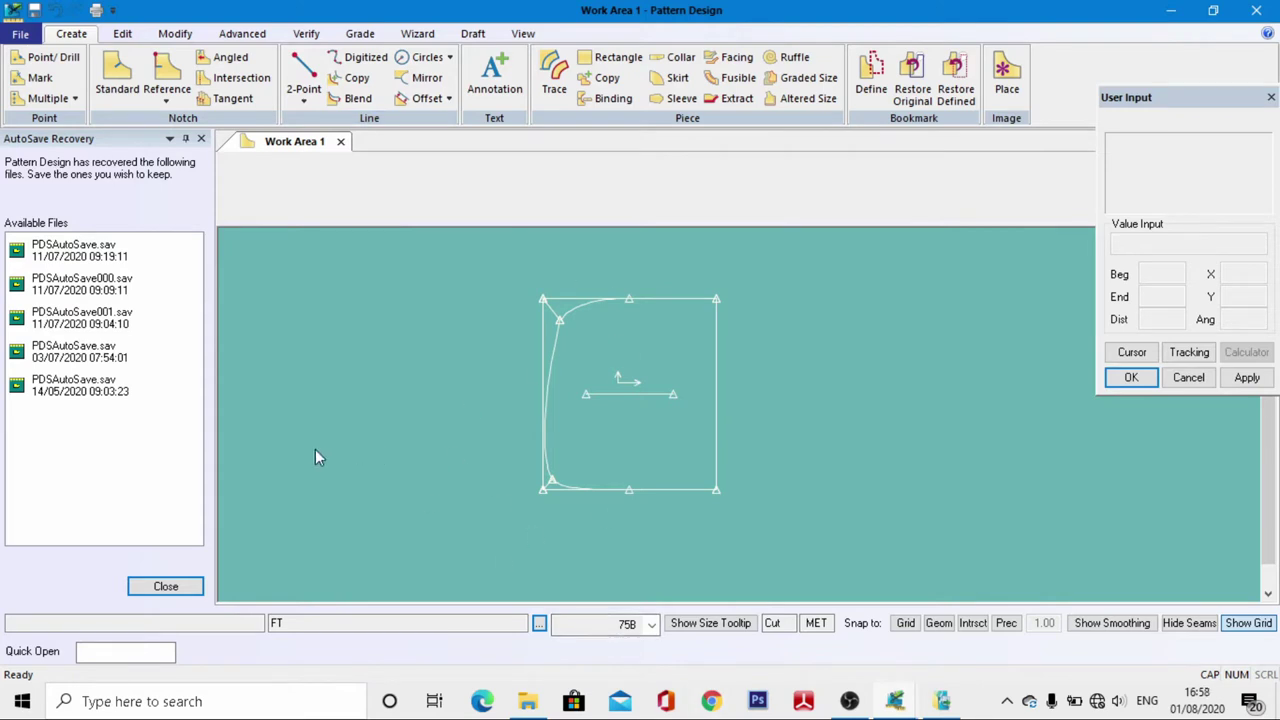
# Draw a vertical 2-point line 55 long between the midpoints of the piece's top and bottom edges, and end the command
pyautogui.click(309, 72)
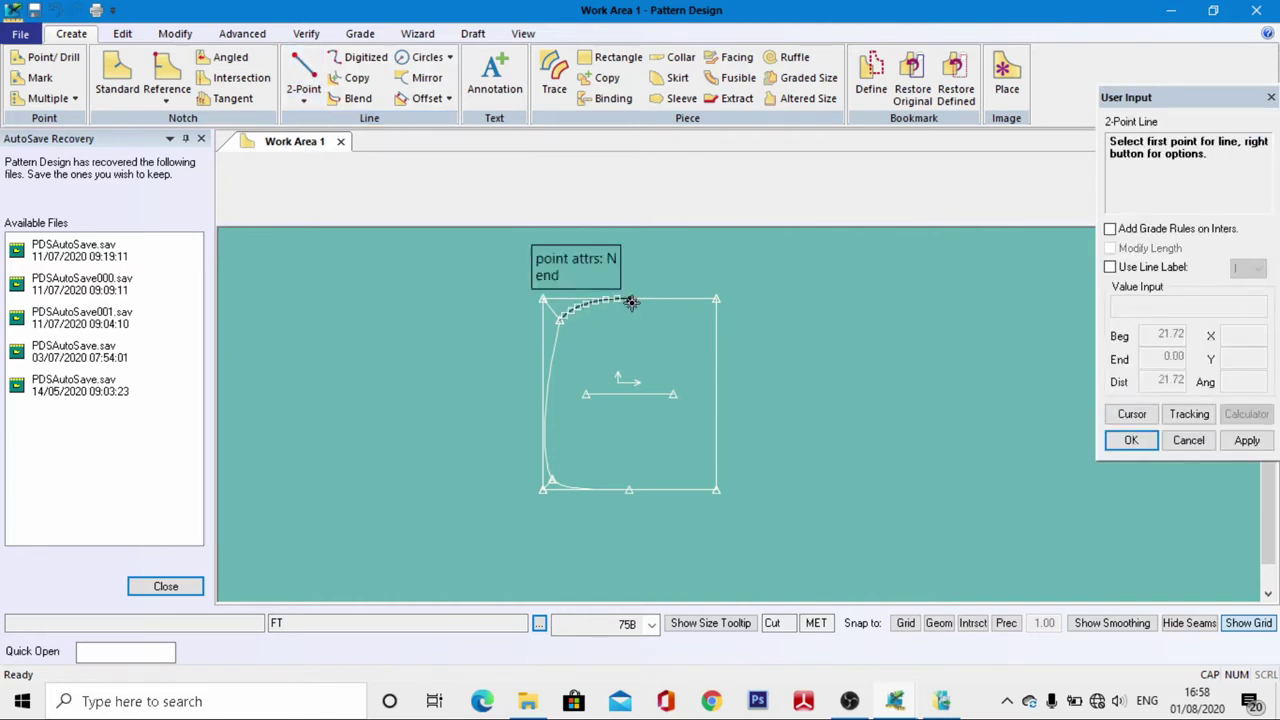
pyautogui.click(629, 300)
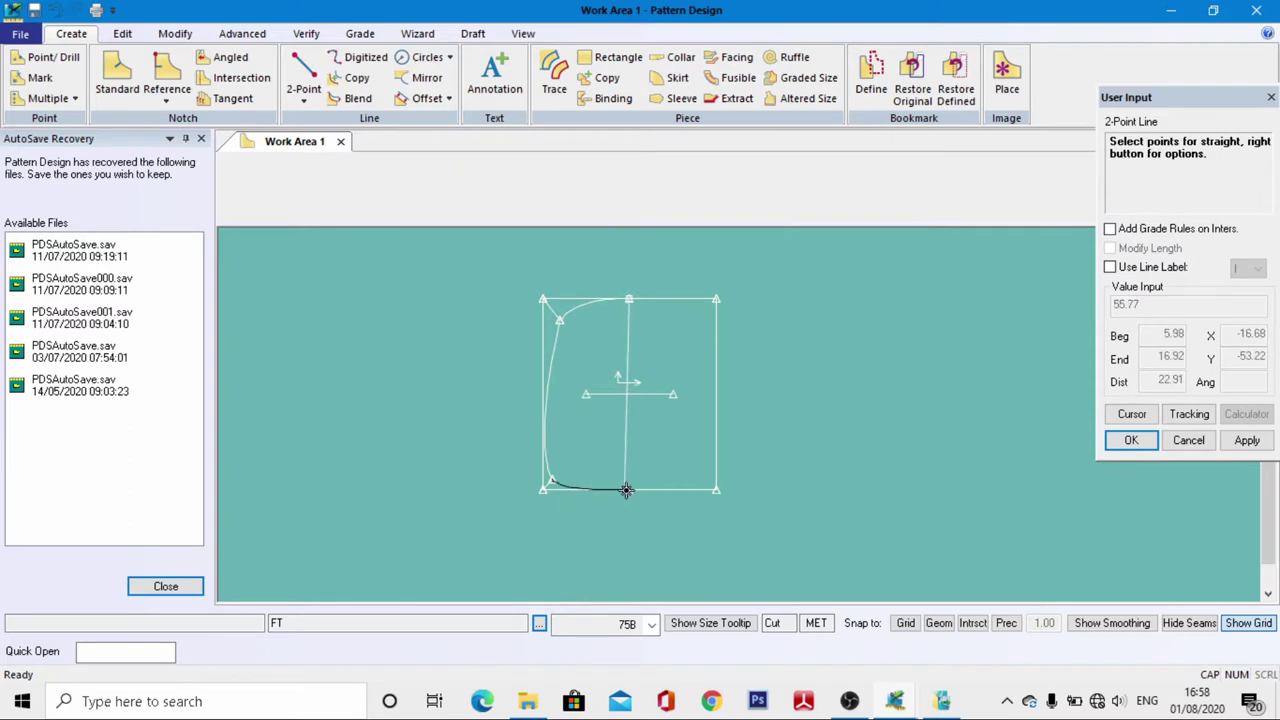
pyautogui.click(630, 490)
pyautogui.scroll(3, 729, 357)
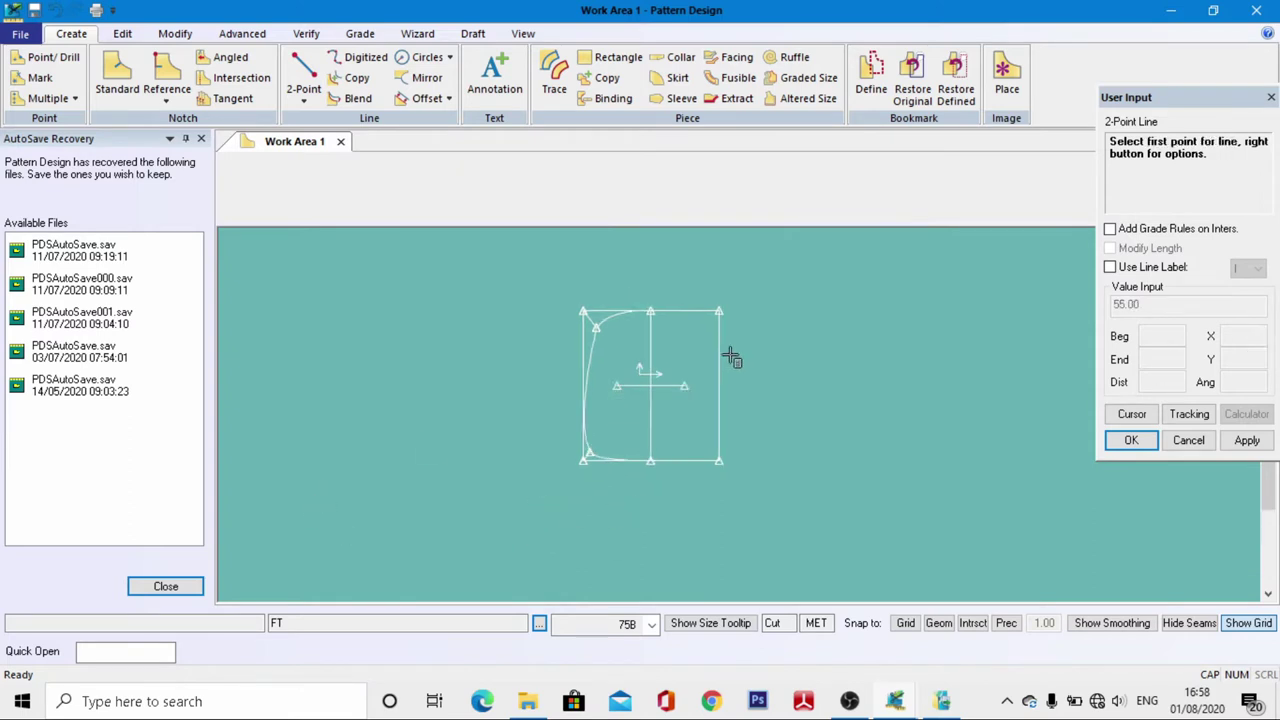
pyautogui.rightClick(579, 378)
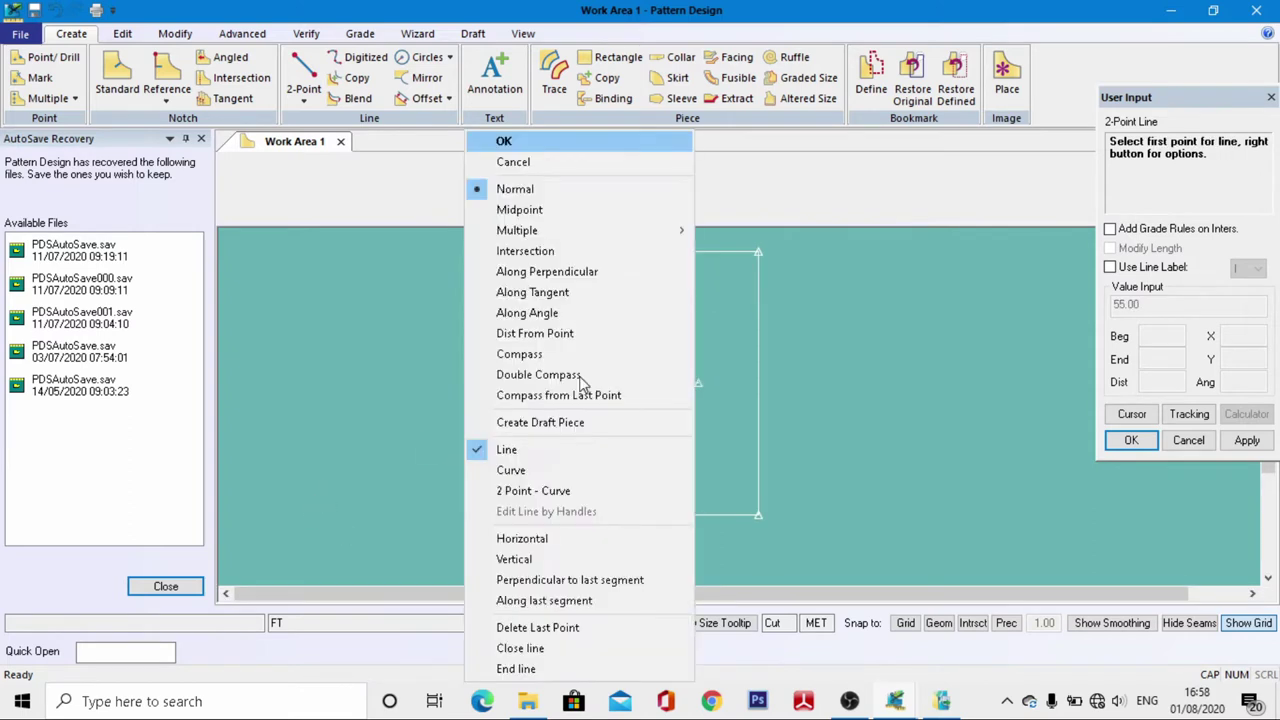
pyautogui.click(530, 141)
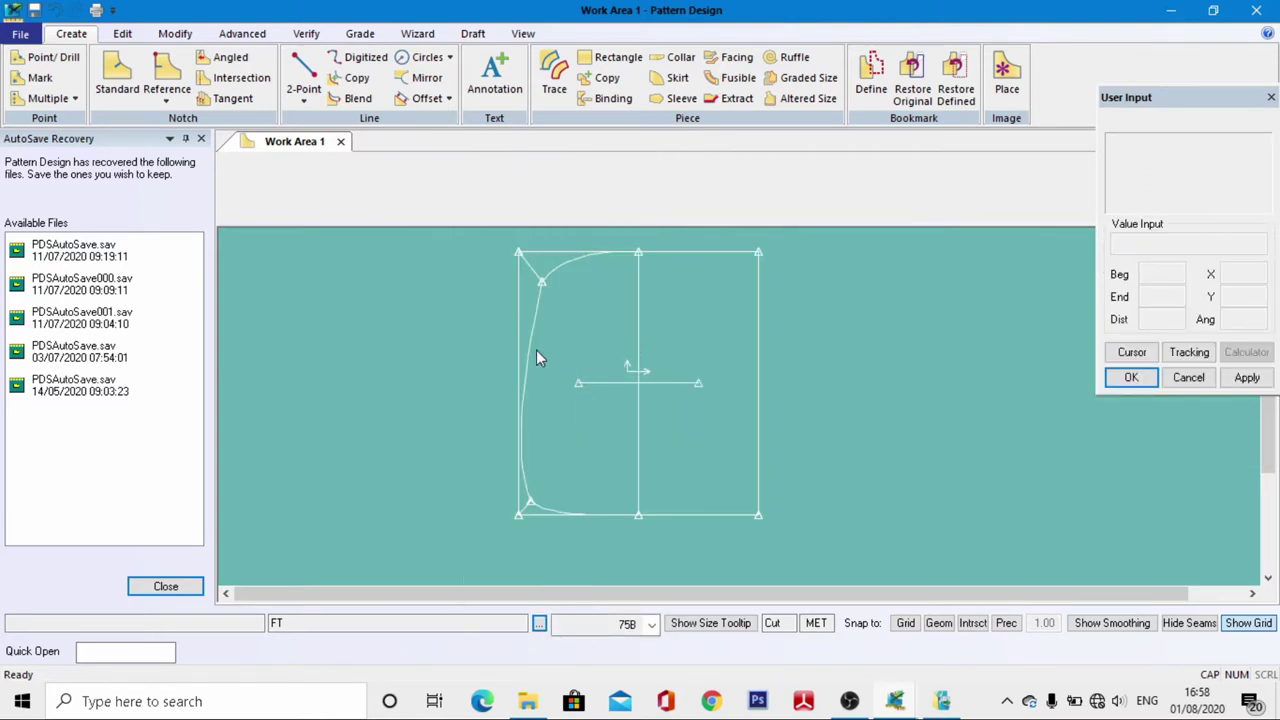
# Mirror the three left-side curves about the vertical centre line to the right half of the piece, and end the Mirror Line command
pyautogui.click(427, 80)
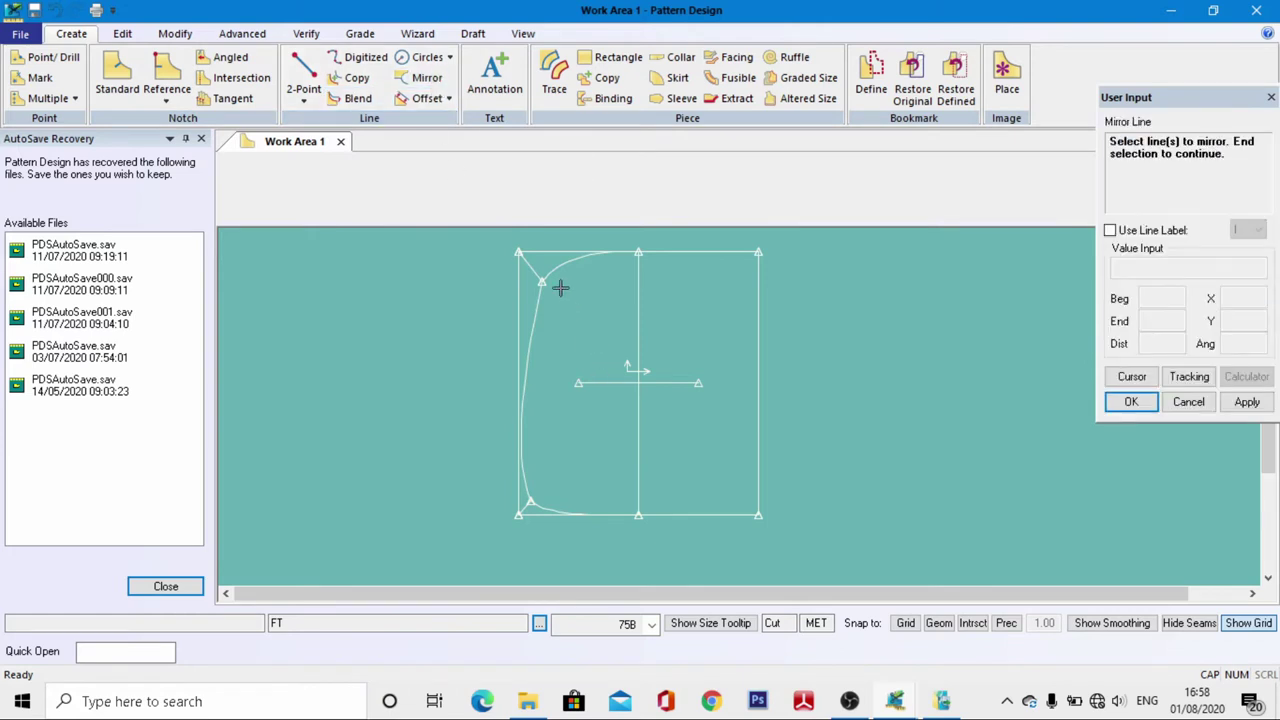
pyautogui.click(540, 507)
pyautogui.rightClick(525, 420)
pyautogui.click(600, 430)
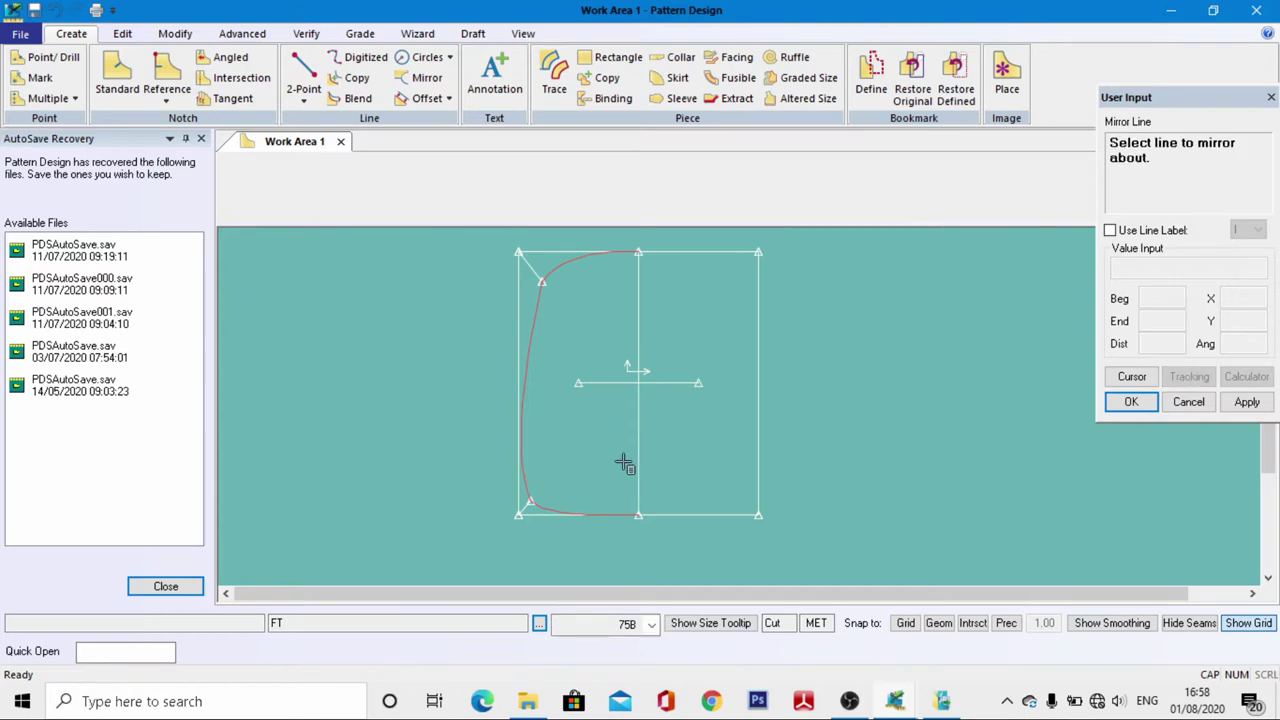
pyautogui.click(637, 410)
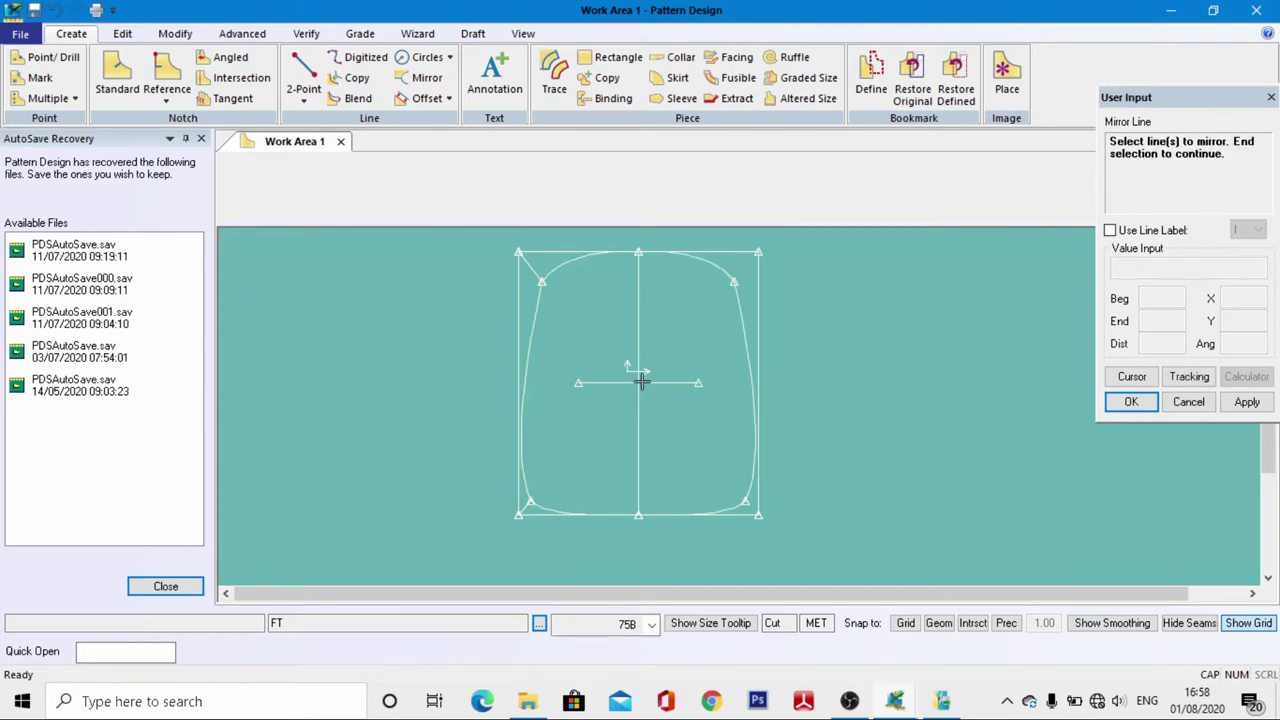
pyautogui.scroll(2, 688, 250)
pyautogui.rightClick(649, 316)
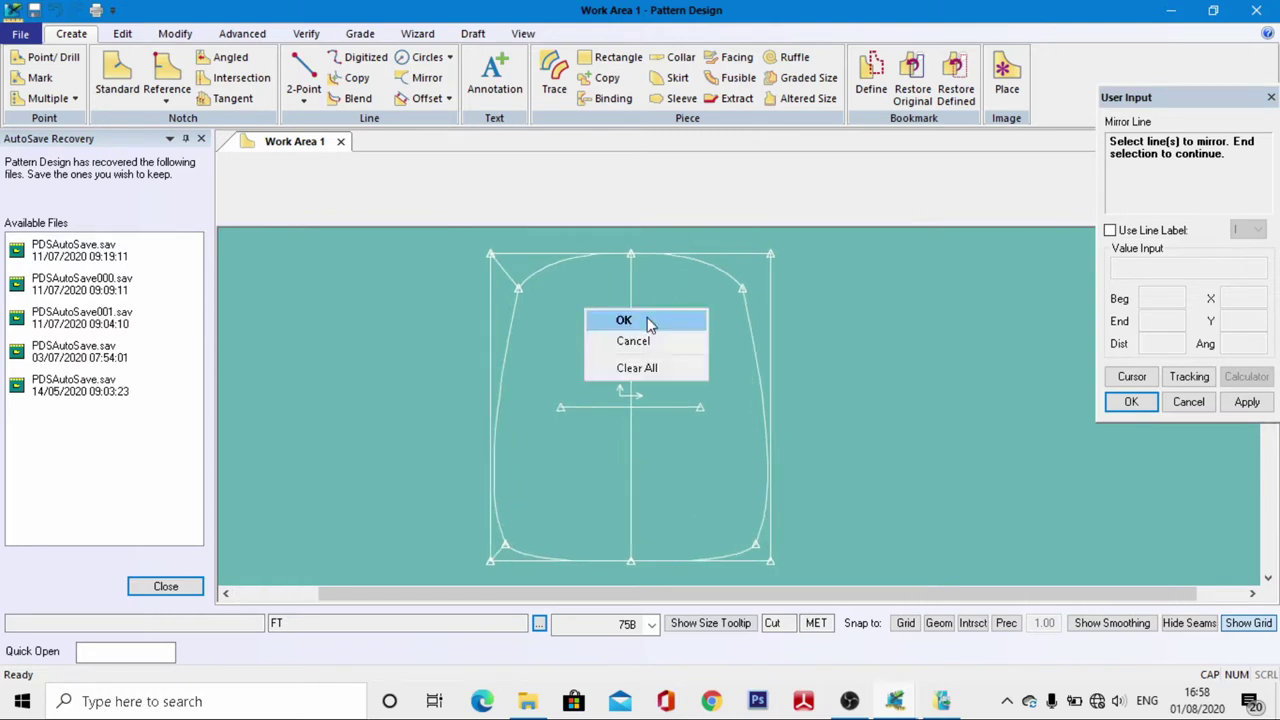
pyautogui.click(649, 322)
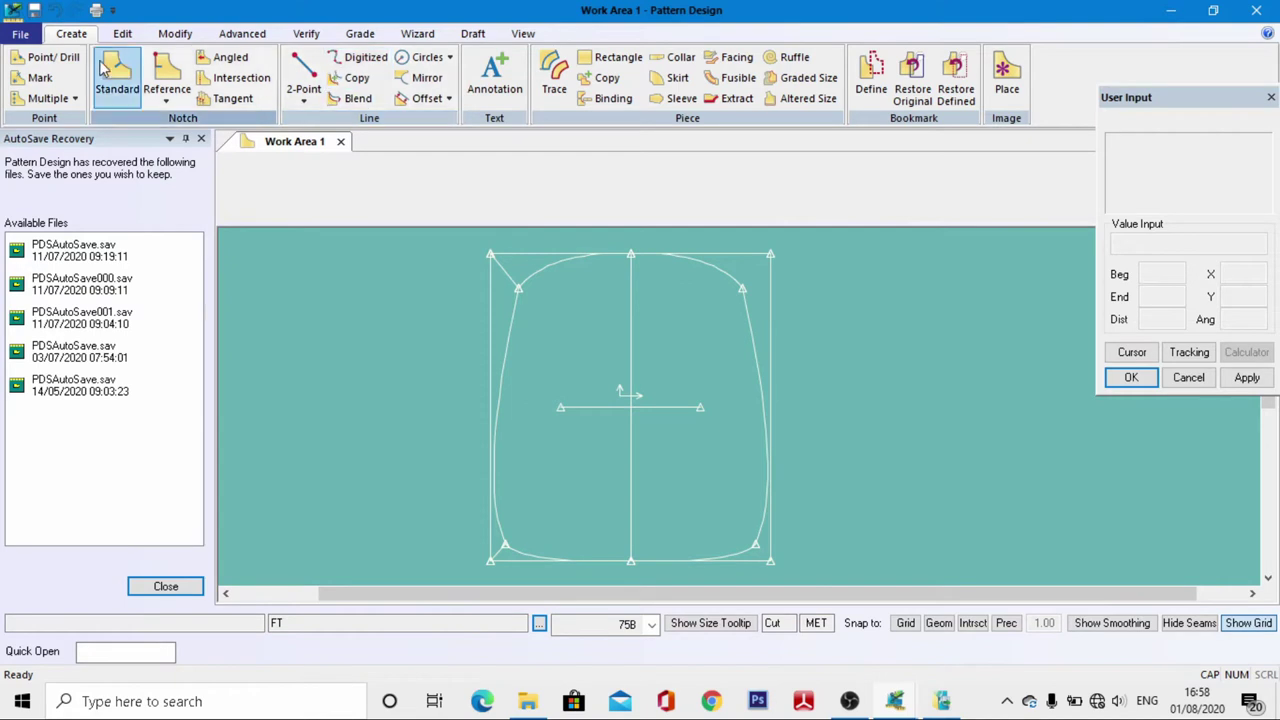
# Split the left side curve at a distance of 12 from its upper end
pyautogui.click(175, 33)
pyautogui.click(662, 98)
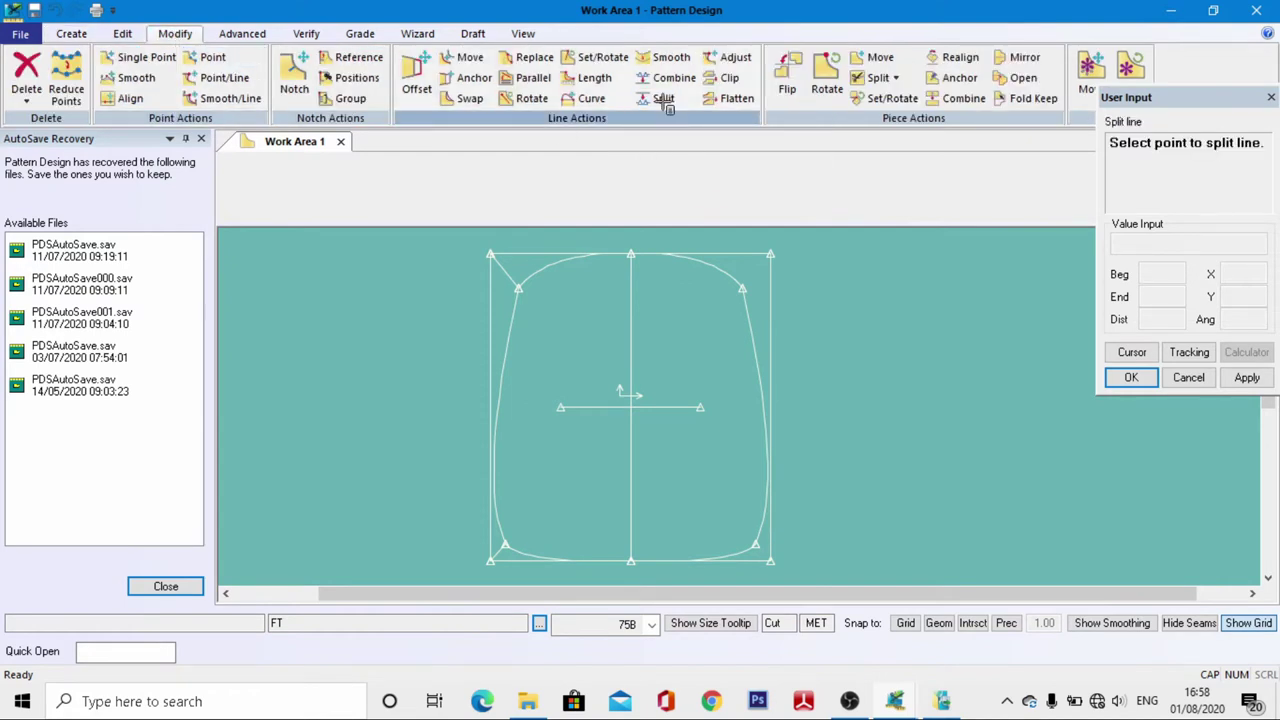
pyautogui.click(524, 287)
pyautogui.write('12')
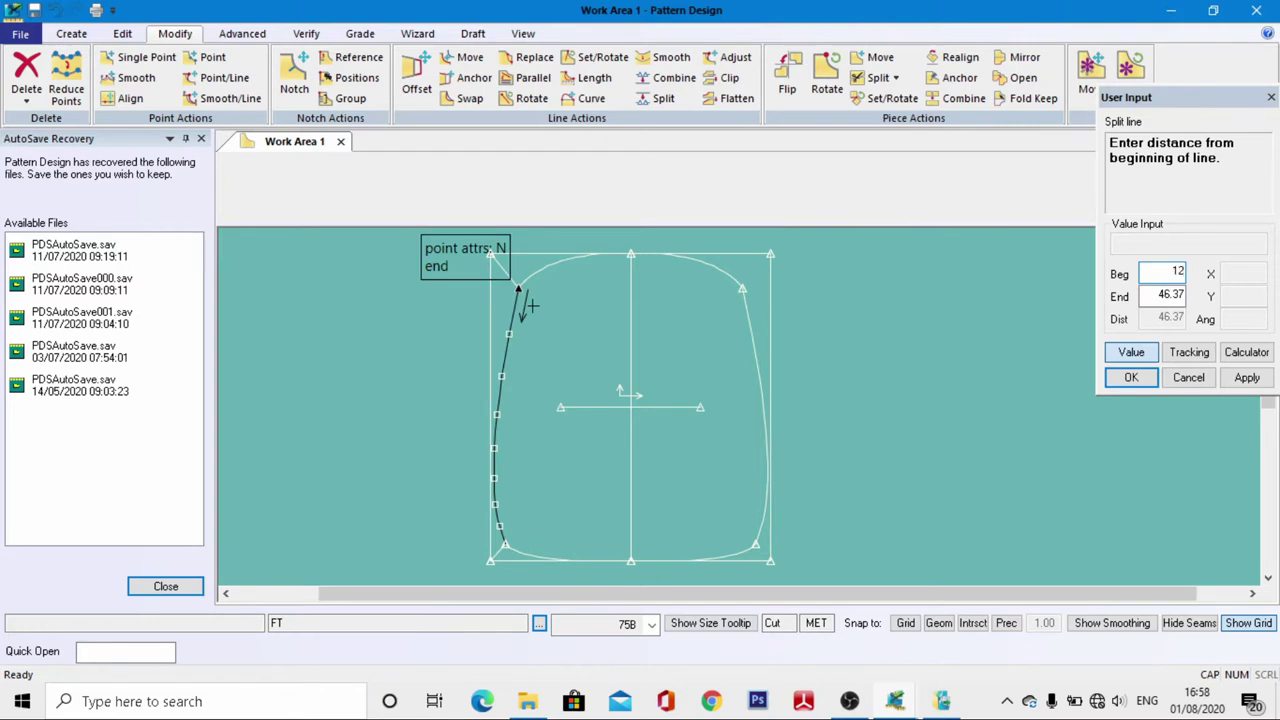
pyautogui.press('Return')
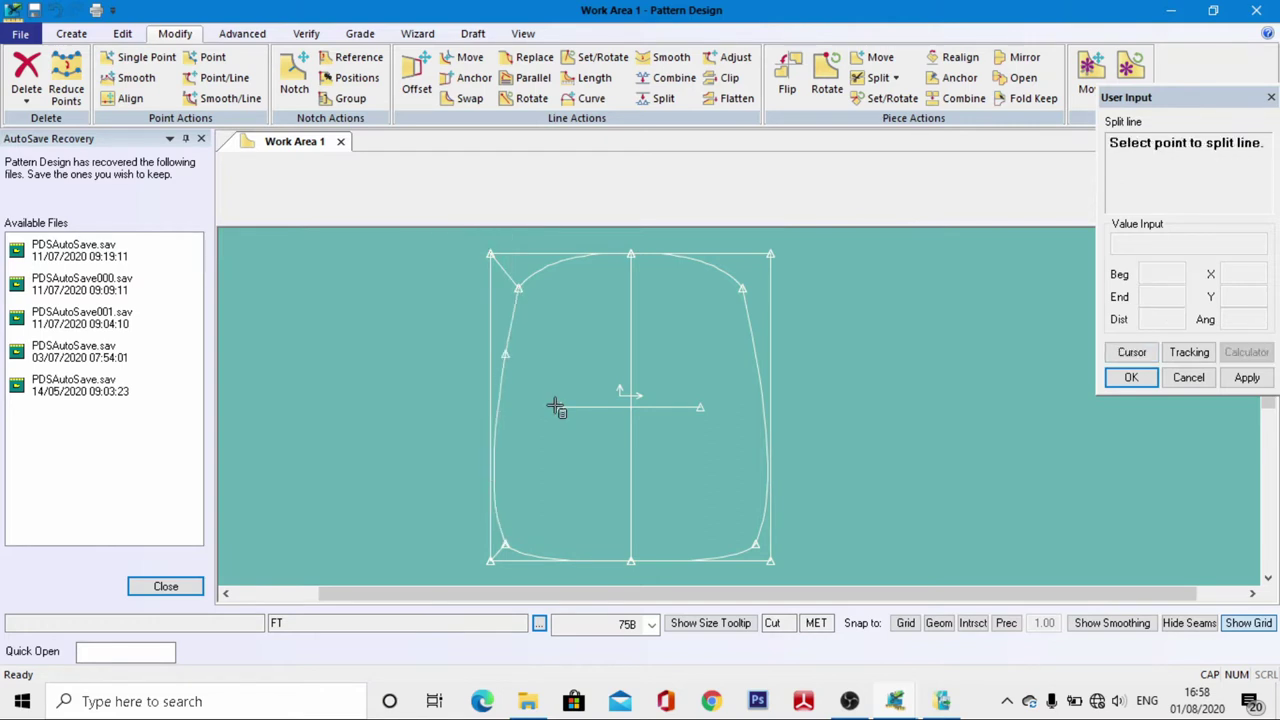
# Split the right side curve at a distance of 12 from its upper end, and end the Split Line command
pyautogui.click(745, 284)
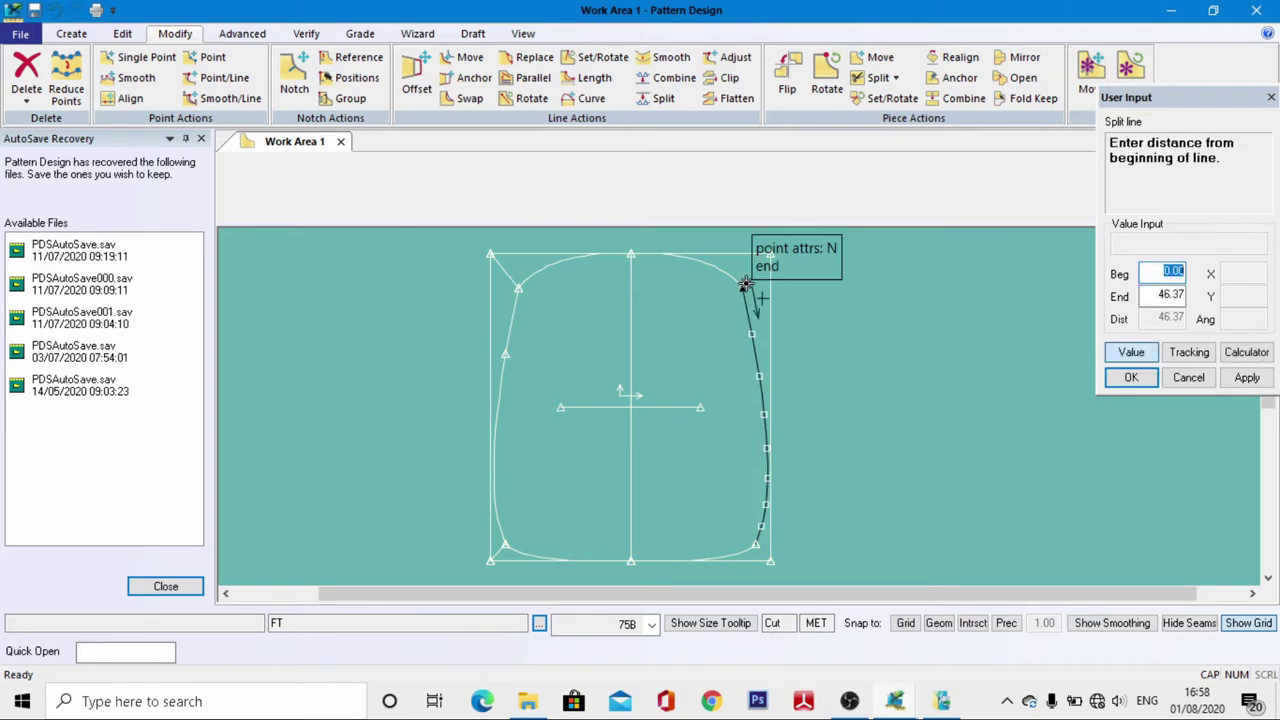
pyautogui.write('12')
pyautogui.press('Return')
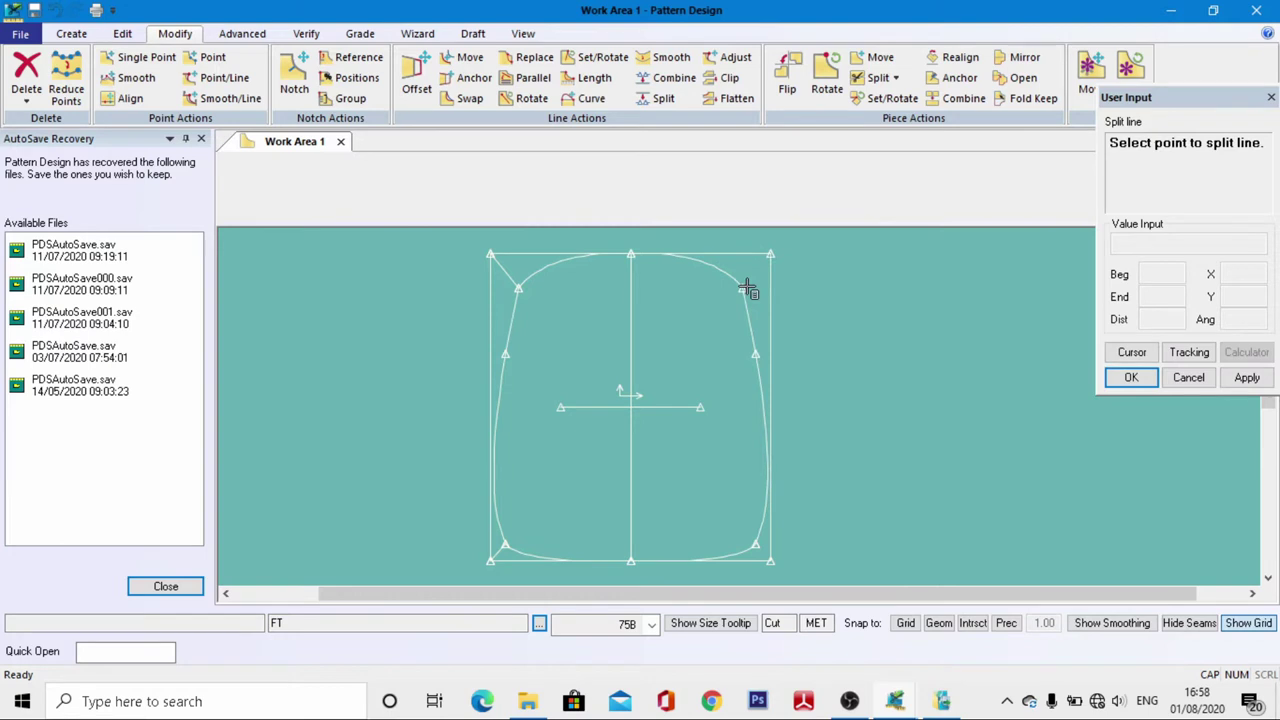
pyautogui.rightClick(624, 313)
pyautogui.click(622, 311)
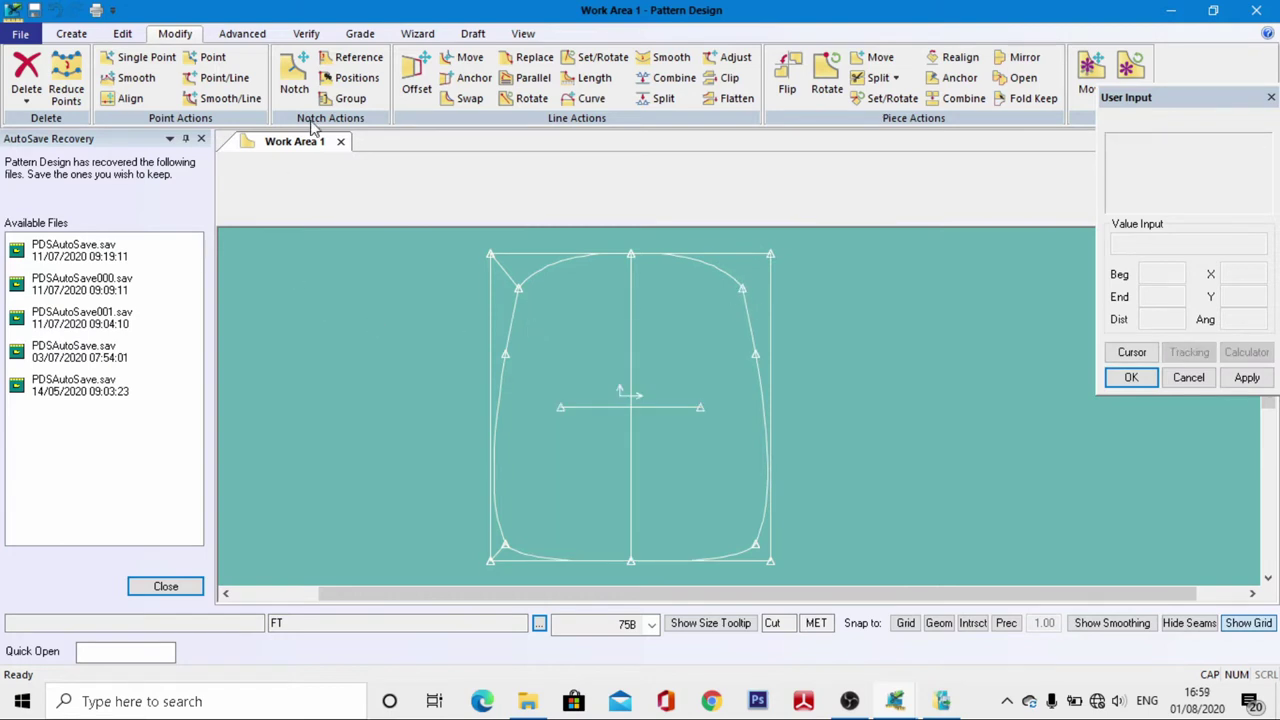
# Draw a horizontal 2-point line about 44.7 long between the split points on the two side curves, and end the command
pyautogui.click(66, 34)
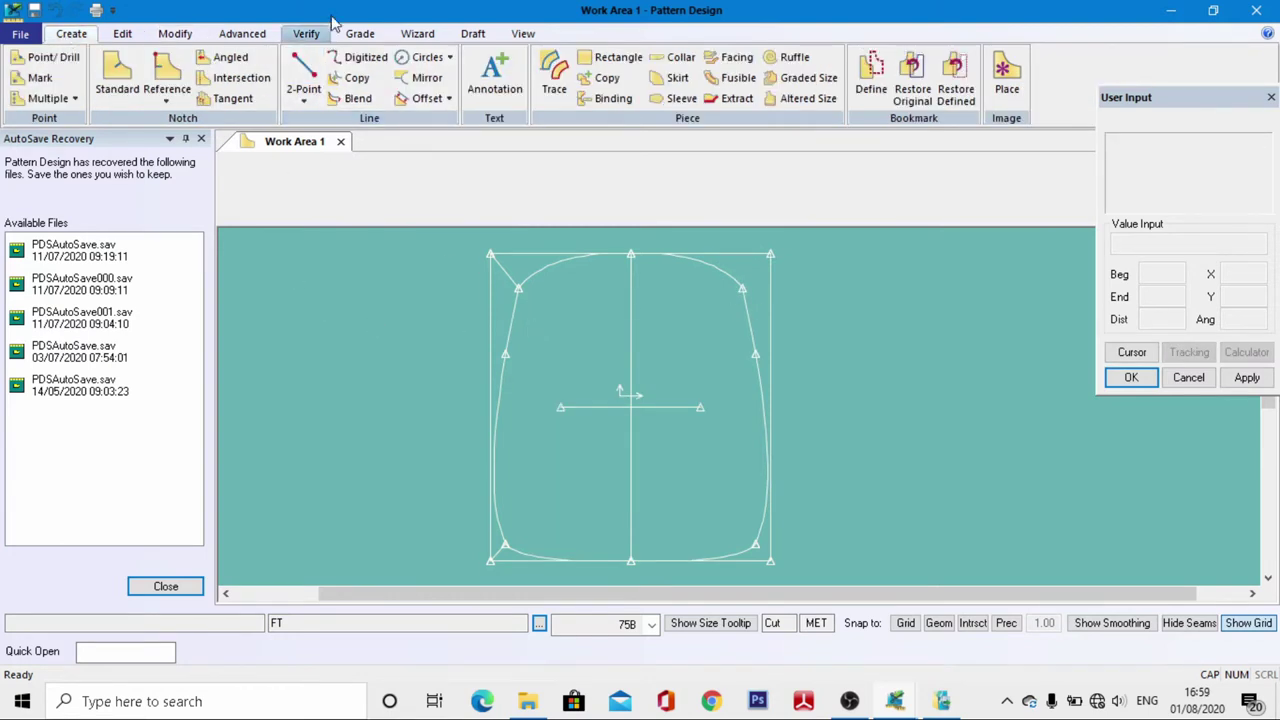
pyautogui.click(303, 78)
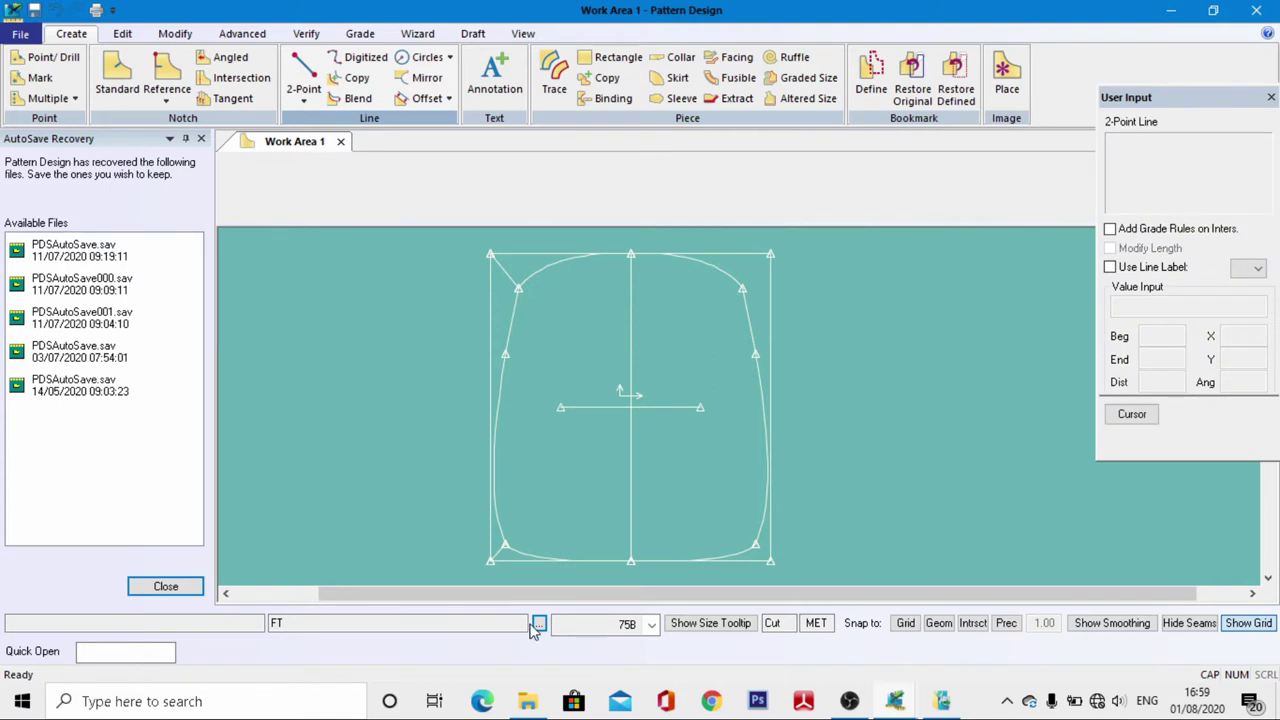
pyautogui.click(506, 354)
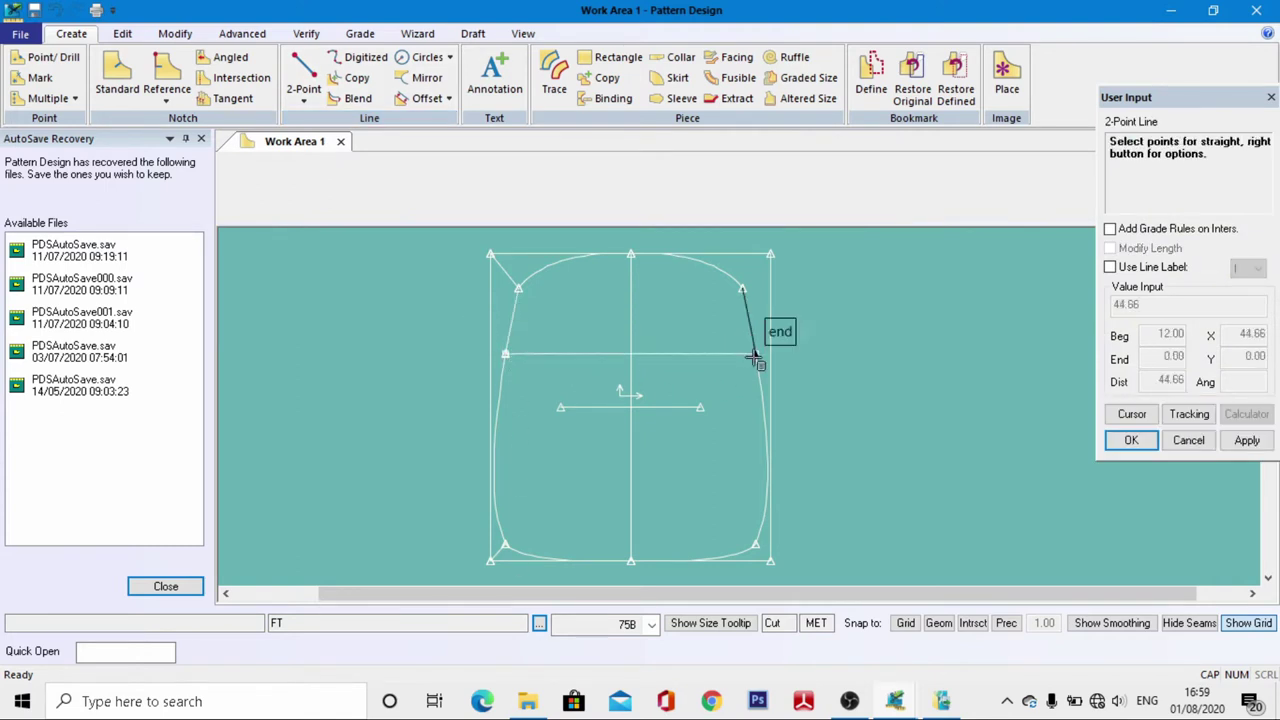
pyautogui.click(754, 358)
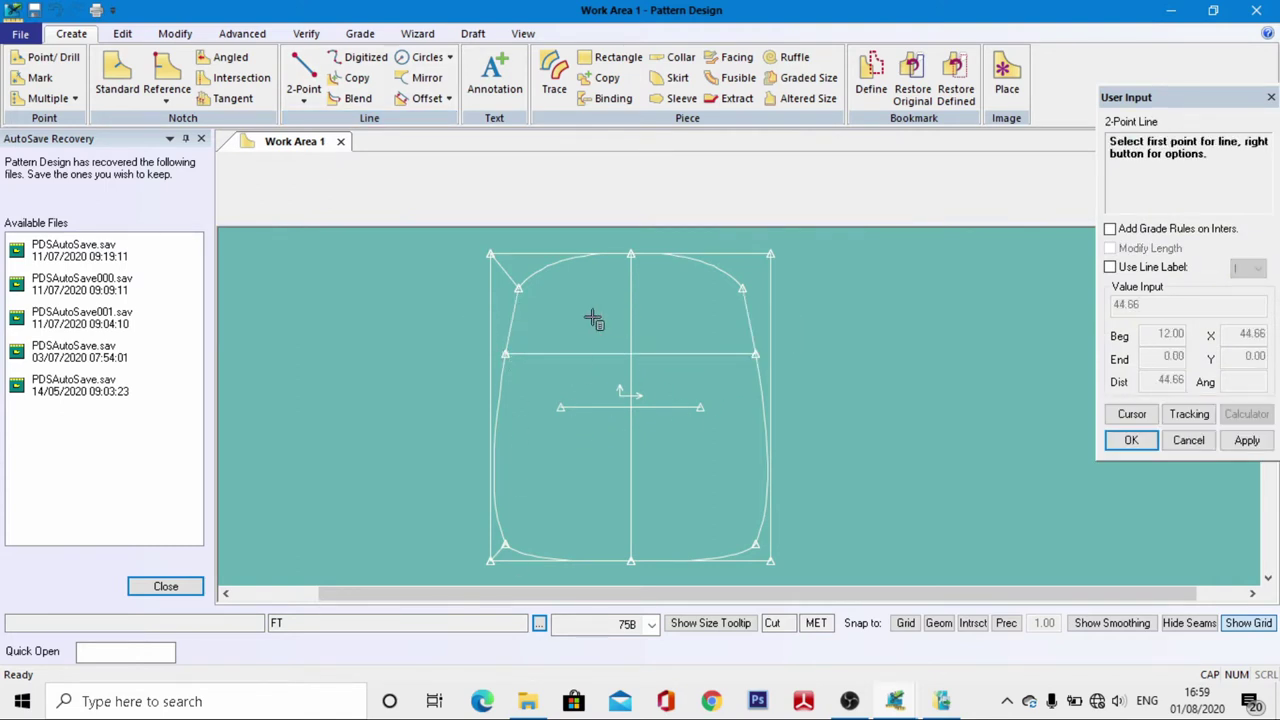
pyautogui.rightClick(622, 345)
pyautogui.click(666, 149)
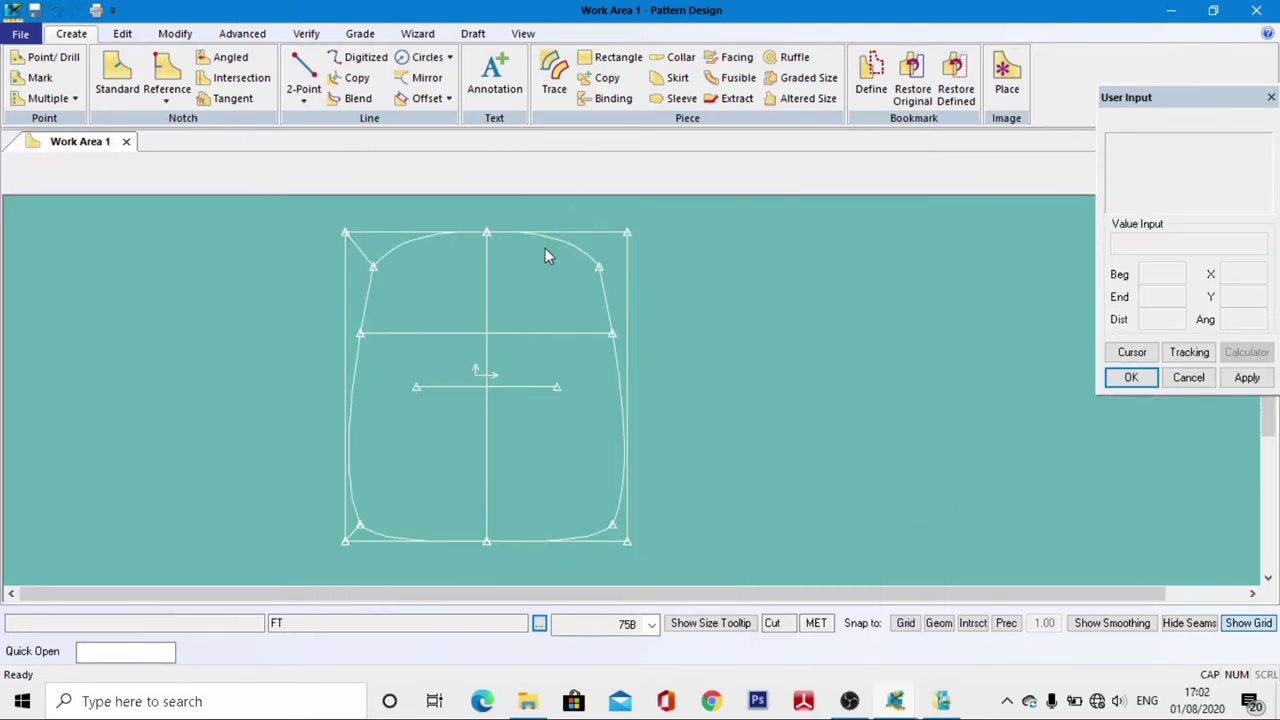
# Start a normal Trace and choose all curves of the rounded outline, clockwise from the upper-left side segment, as the new piece's perimeter
pyautogui.scroll(-1, 540, 262)
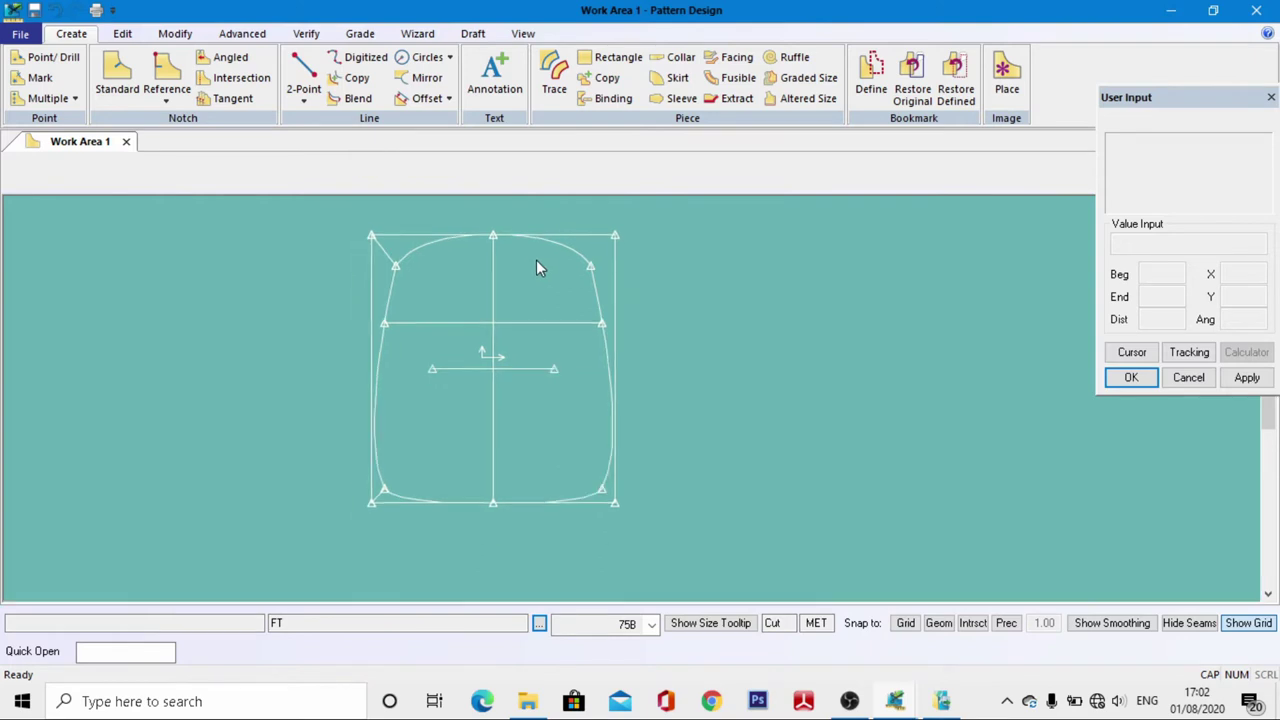
pyautogui.scroll(1, 490, 294)
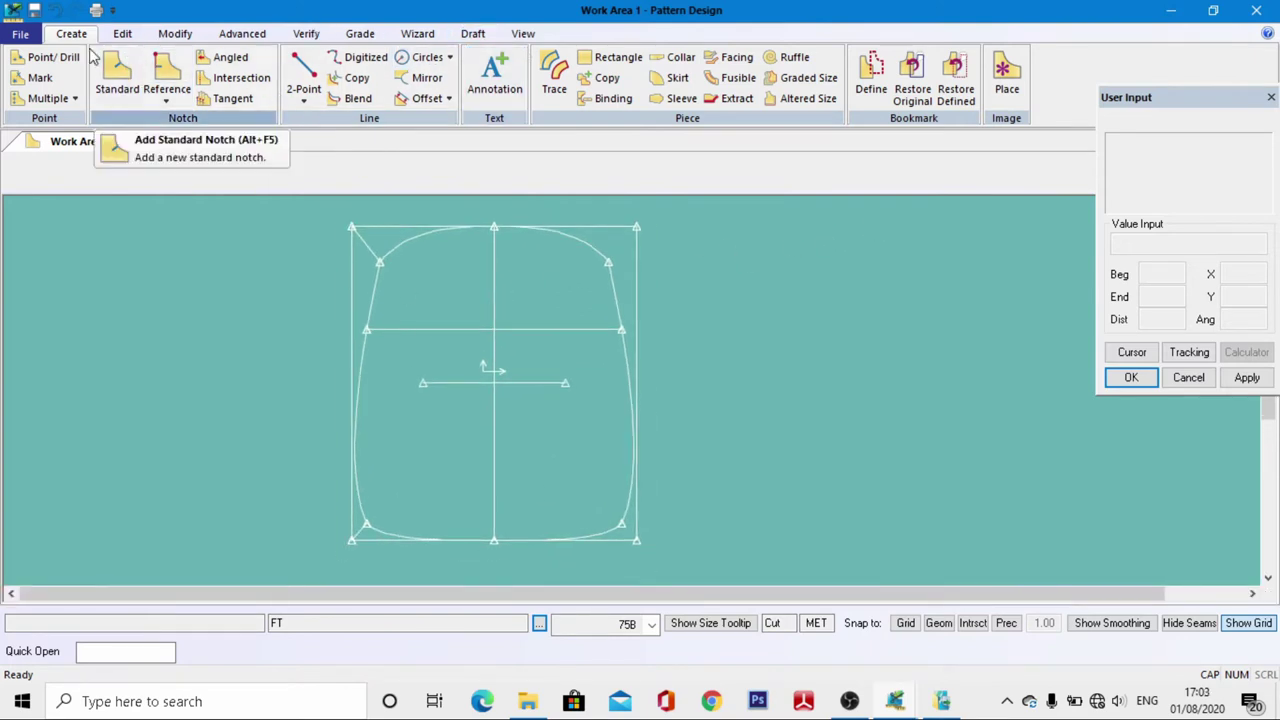
pyautogui.click(556, 85)
pyautogui.click(380, 291)
pyautogui.click(451, 255)
pyautogui.click(590, 250)
pyautogui.click(617, 310)
pyautogui.click(630, 490)
pyautogui.click(560, 538)
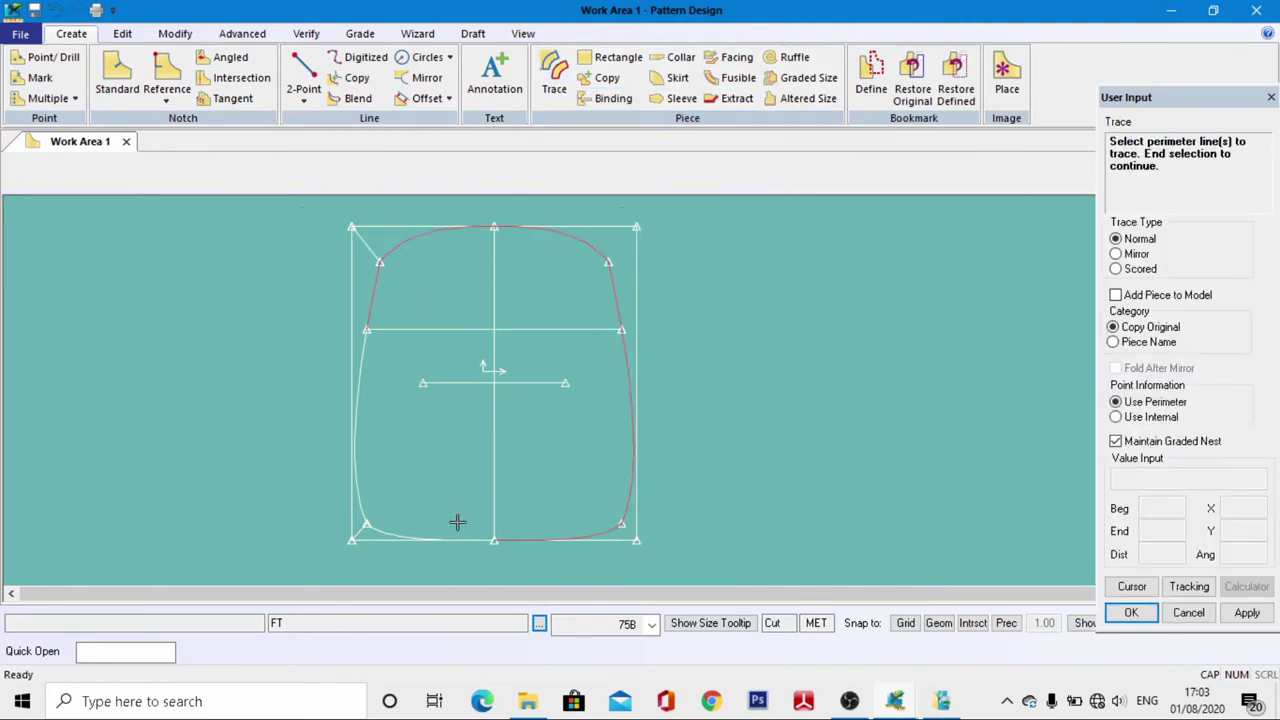
pyautogui.click(383, 531)
pyautogui.click(358, 364)
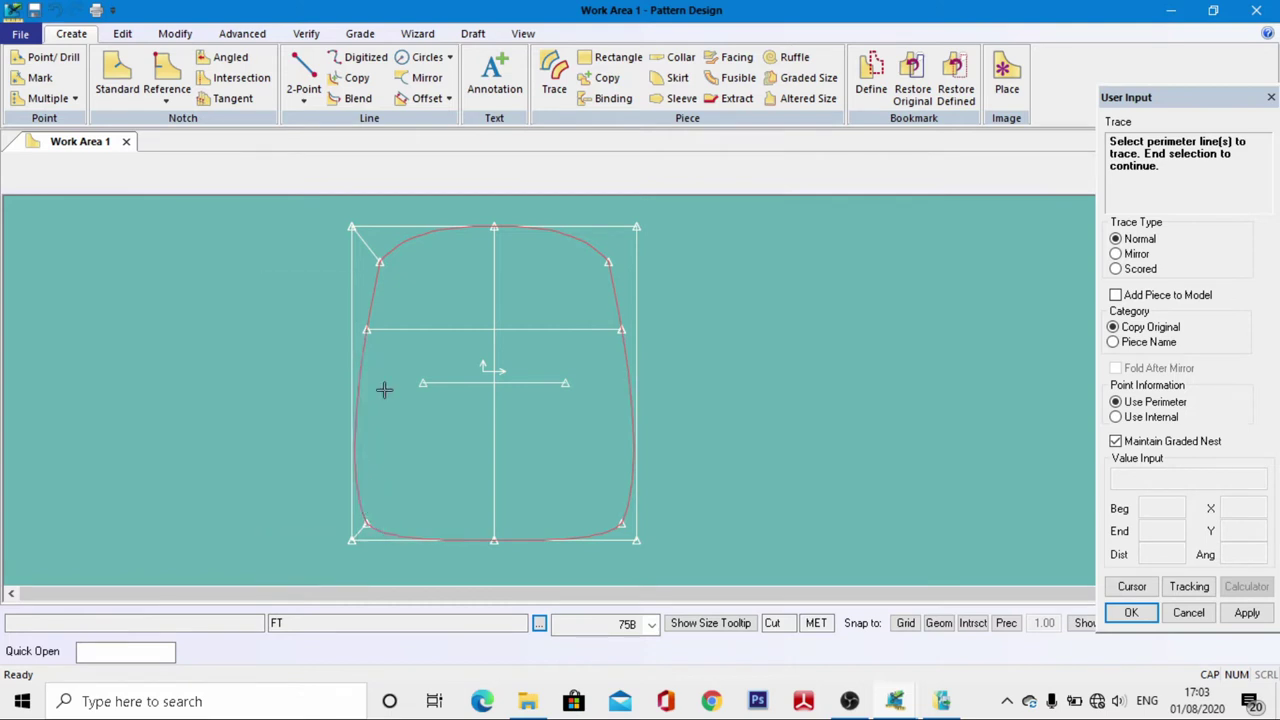
pyautogui.rightClick(452, 362)
pyautogui.click(455, 363)
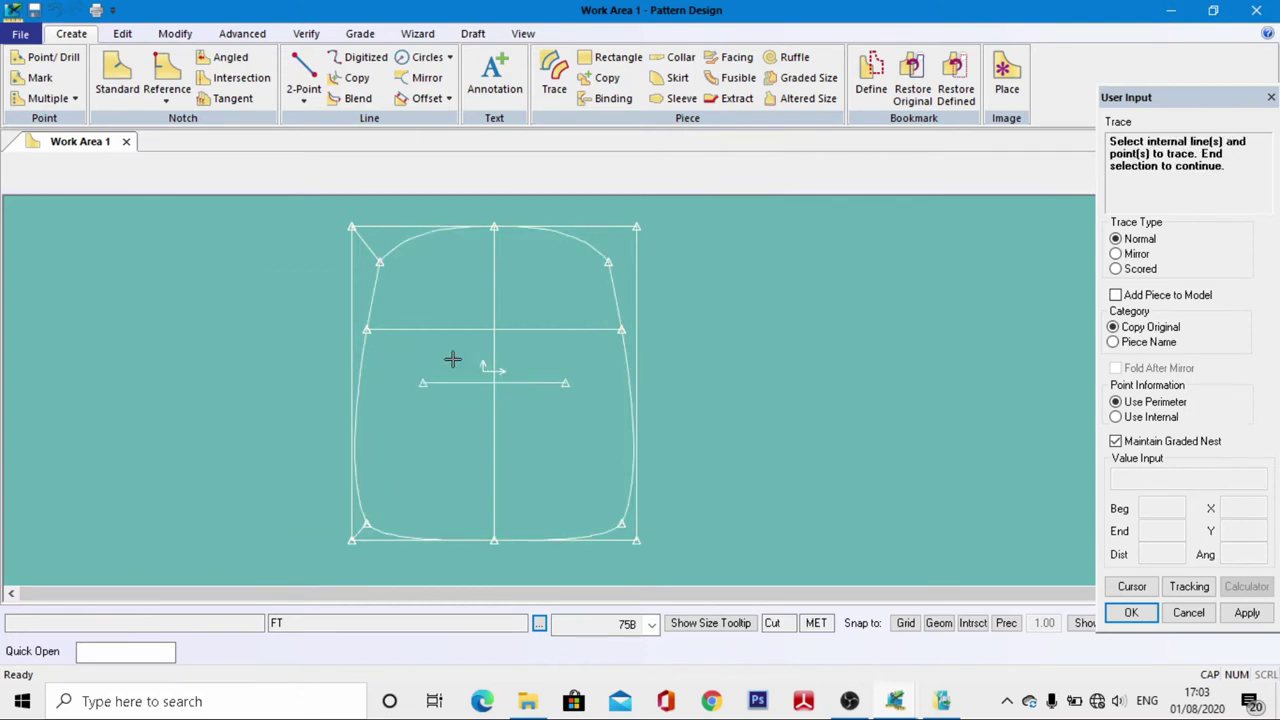
# Include the vertical centre line and the horizontal cross line as internals, and place the traced piece beside the original
pyautogui.click(494, 282)
pyautogui.click(528, 331)
pyautogui.rightClick(522, 296)
pyautogui.click(522, 297)
pyautogui.scroll(-2, 807, 370)
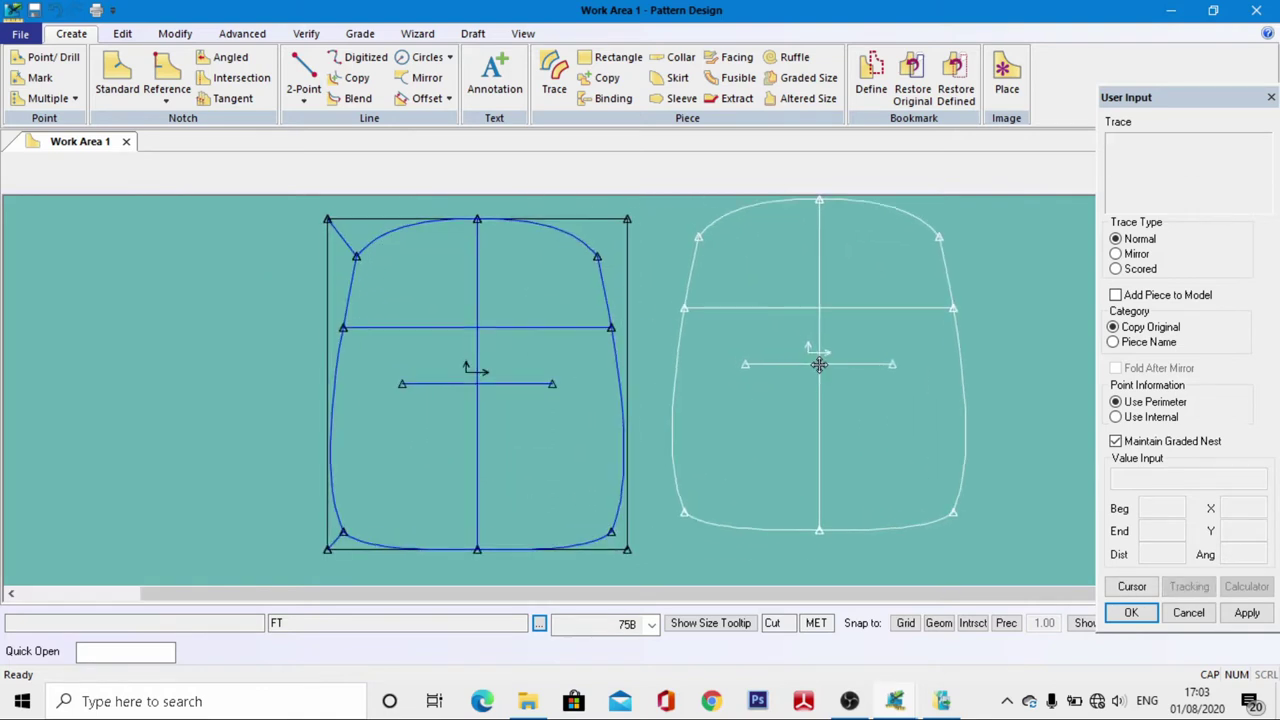
pyautogui.click(789, 381)
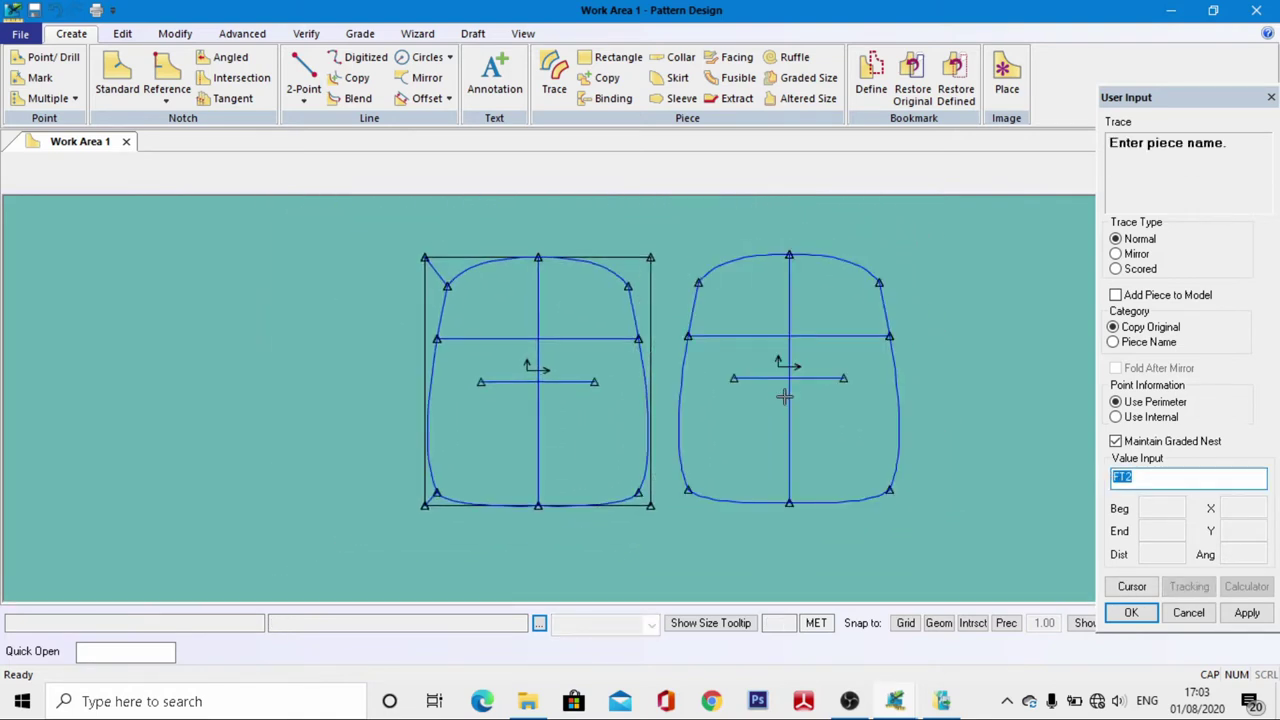
# Name the traced piece FT and end the Trace command
pyautogui.write('F')
pyautogui.rightClick(794, 382)
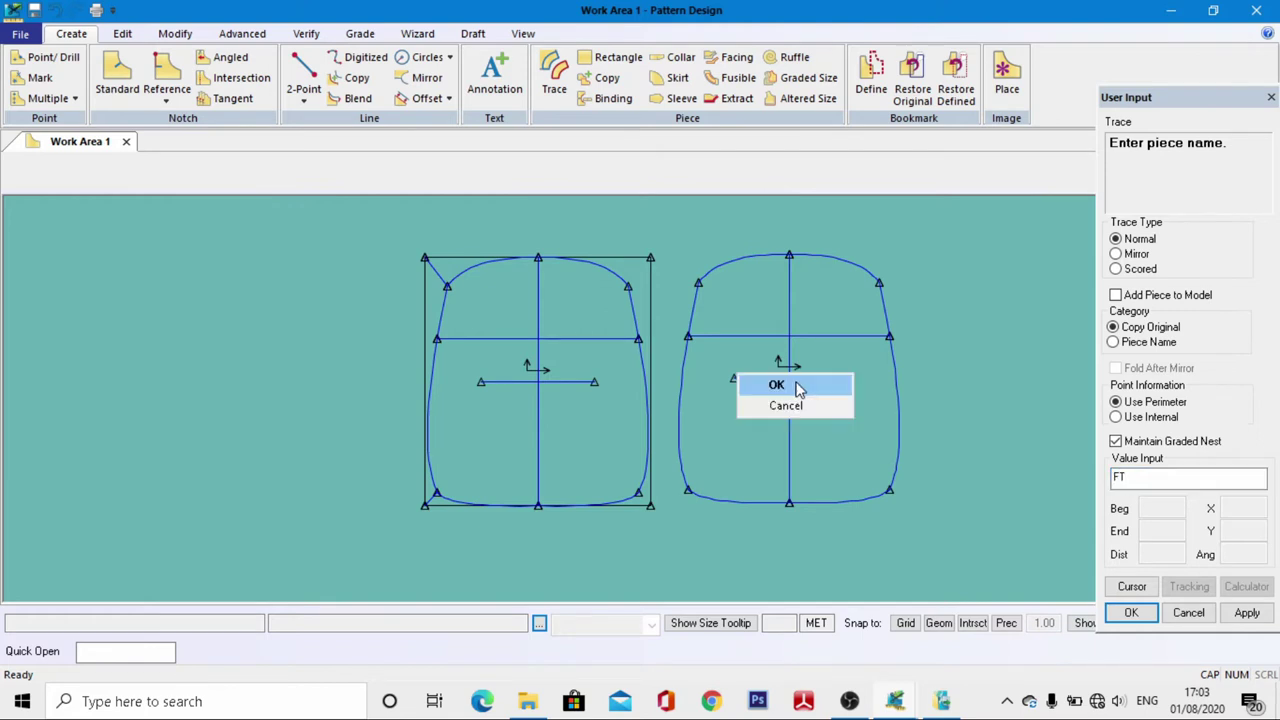
pyautogui.click(797, 391)
pyautogui.moveTo(804, 400); pyautogui.dragTo(989, 557)
pyautogui.press('Return')
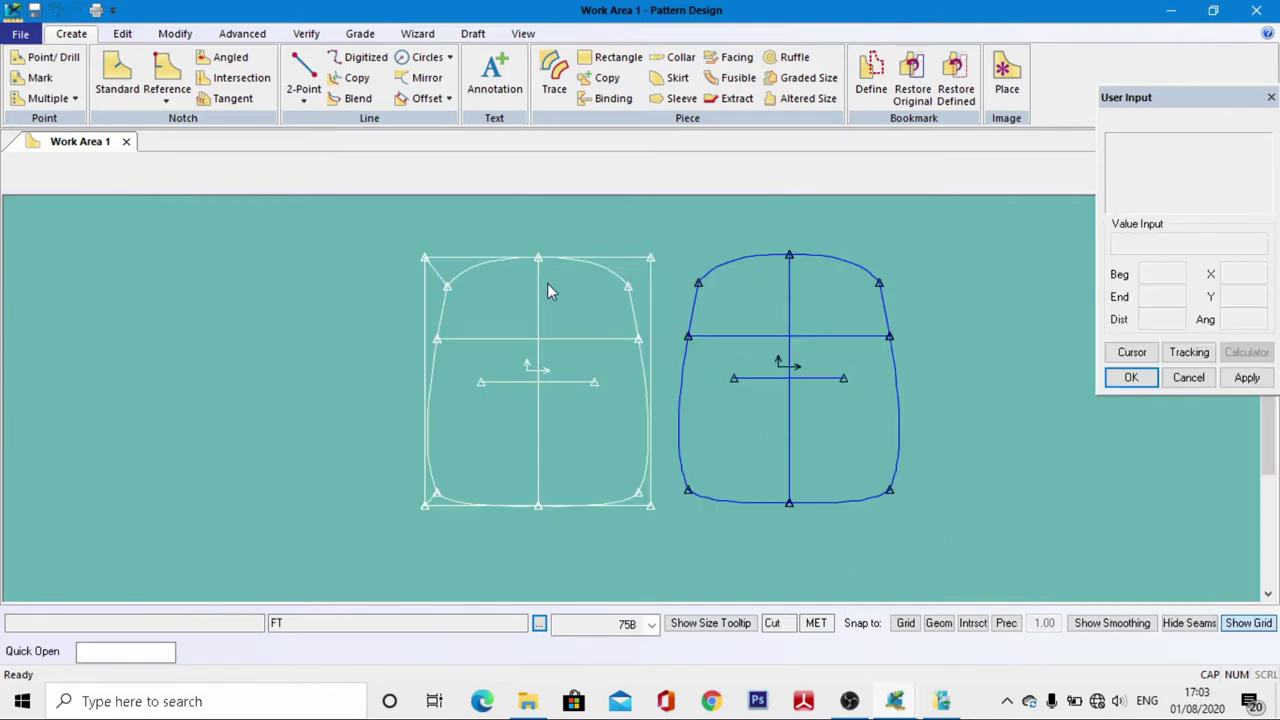
# Annotate the traced FT piece below its grain line with FRONT UPPER and CUT-2 on two lines, character size 2
pyautogui.click(494, 74)
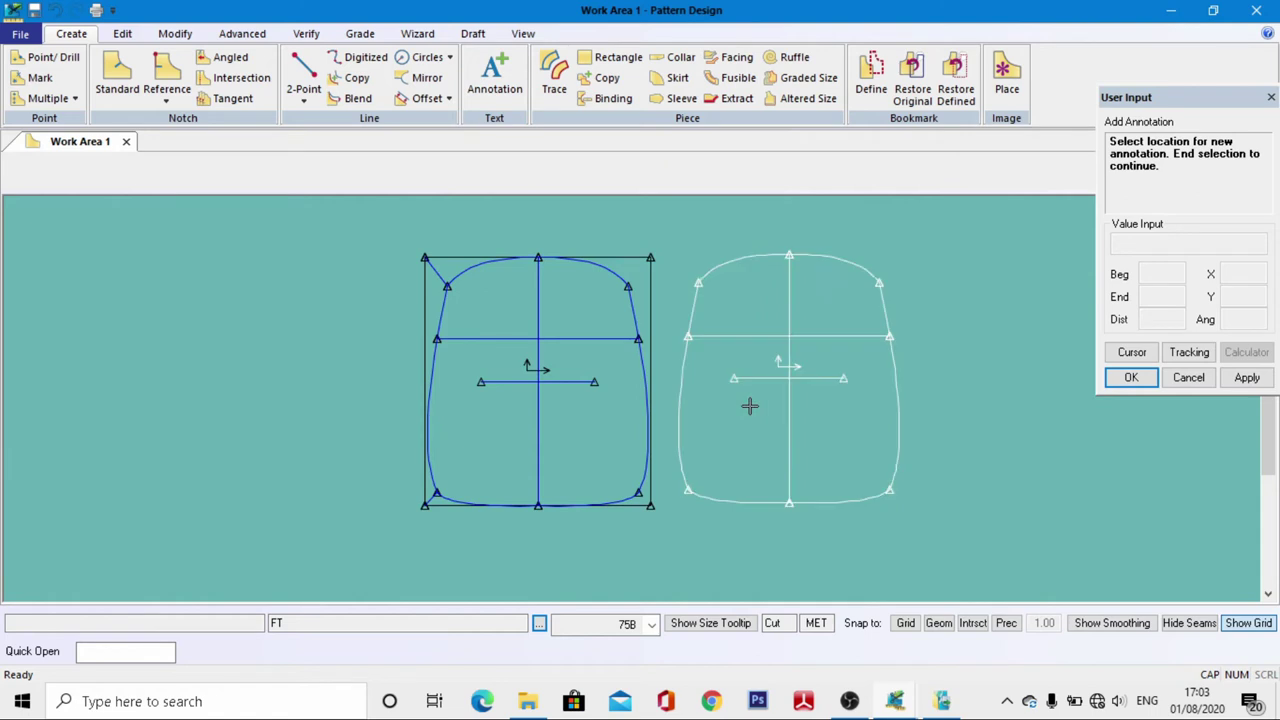
pyautogui.rightClick(751, 404)
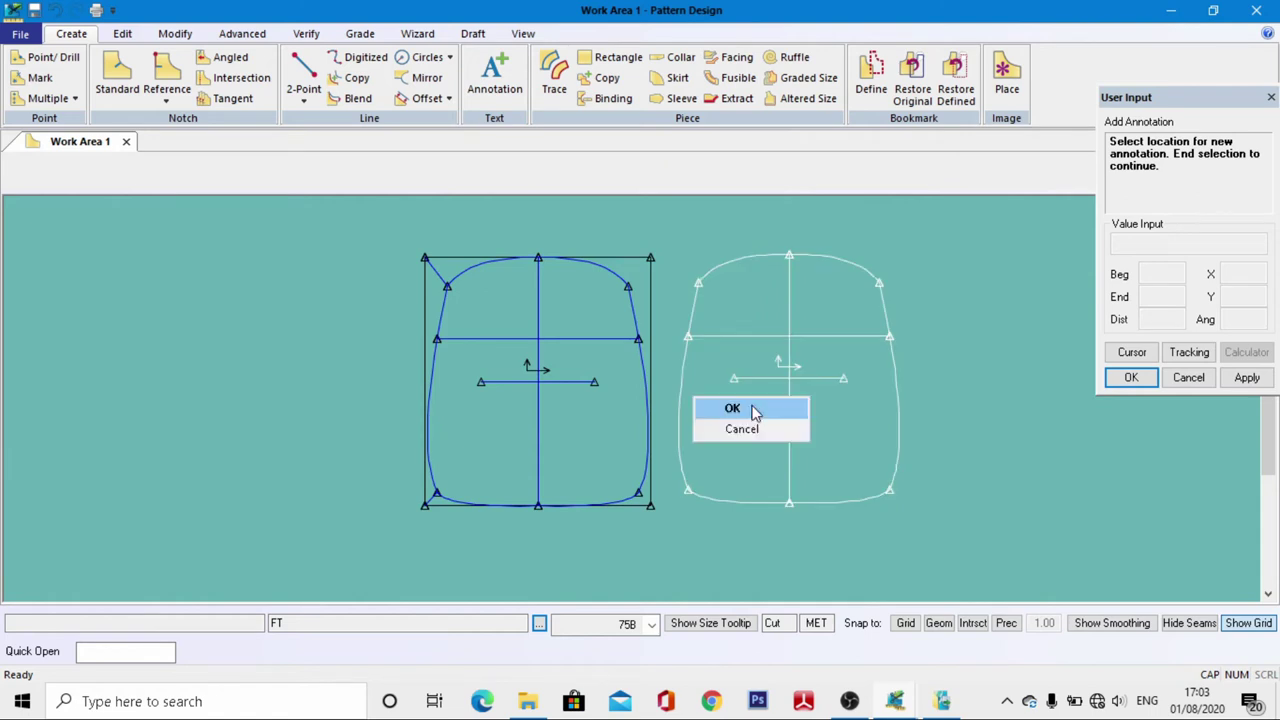
pyautogui.click(753, 406)
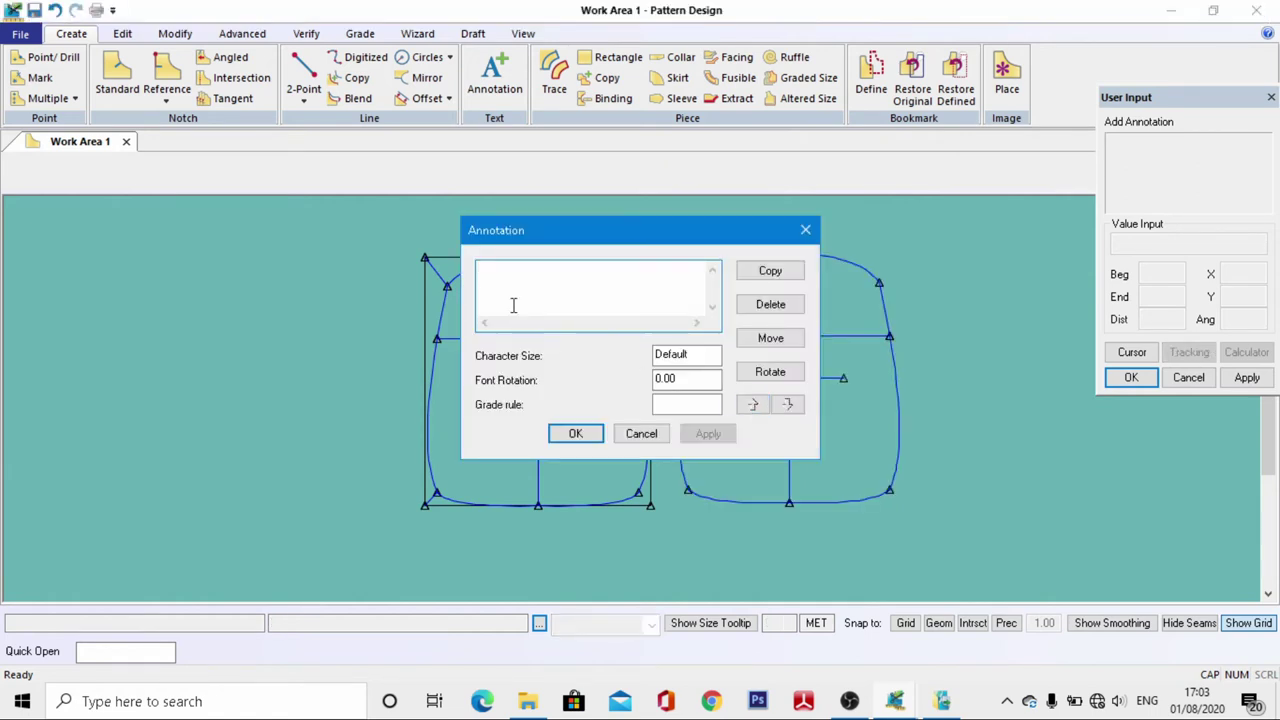
pyautogui.write('FRONT UPPER')
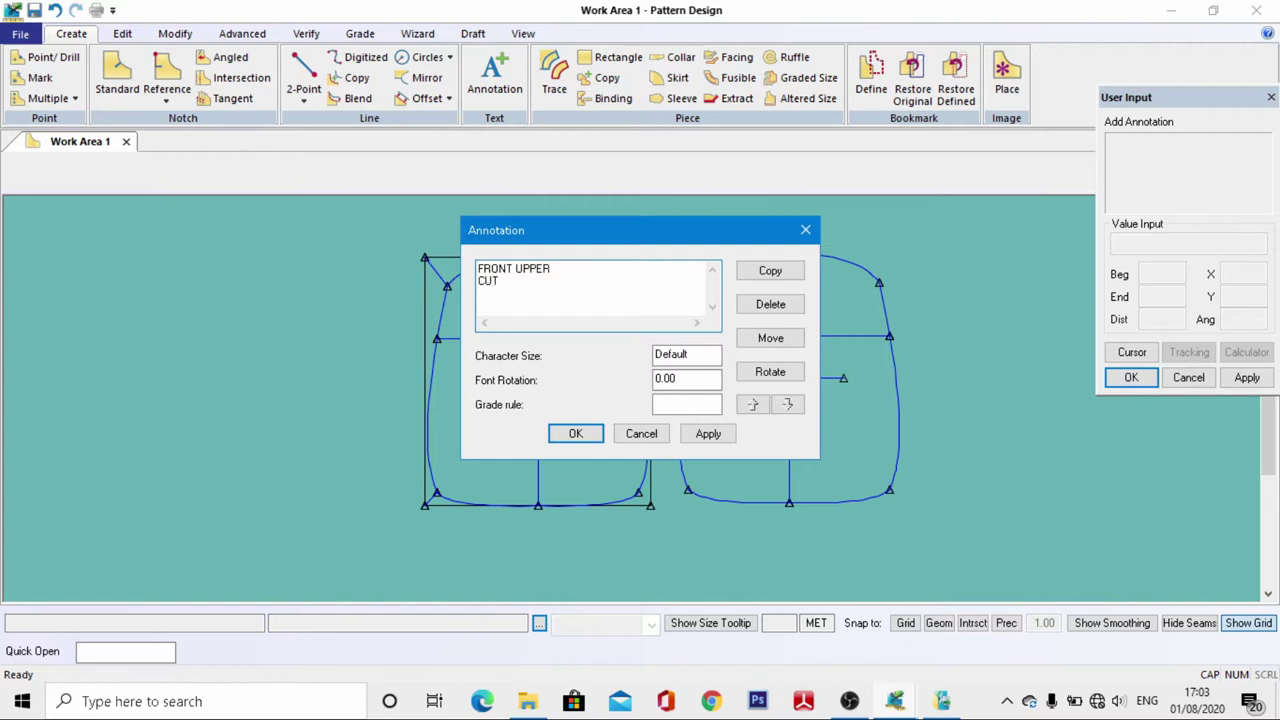
pyautogui.moveTo(690, 353); pyautogui.dragTo(613, 362)
pyautogui.write('2')
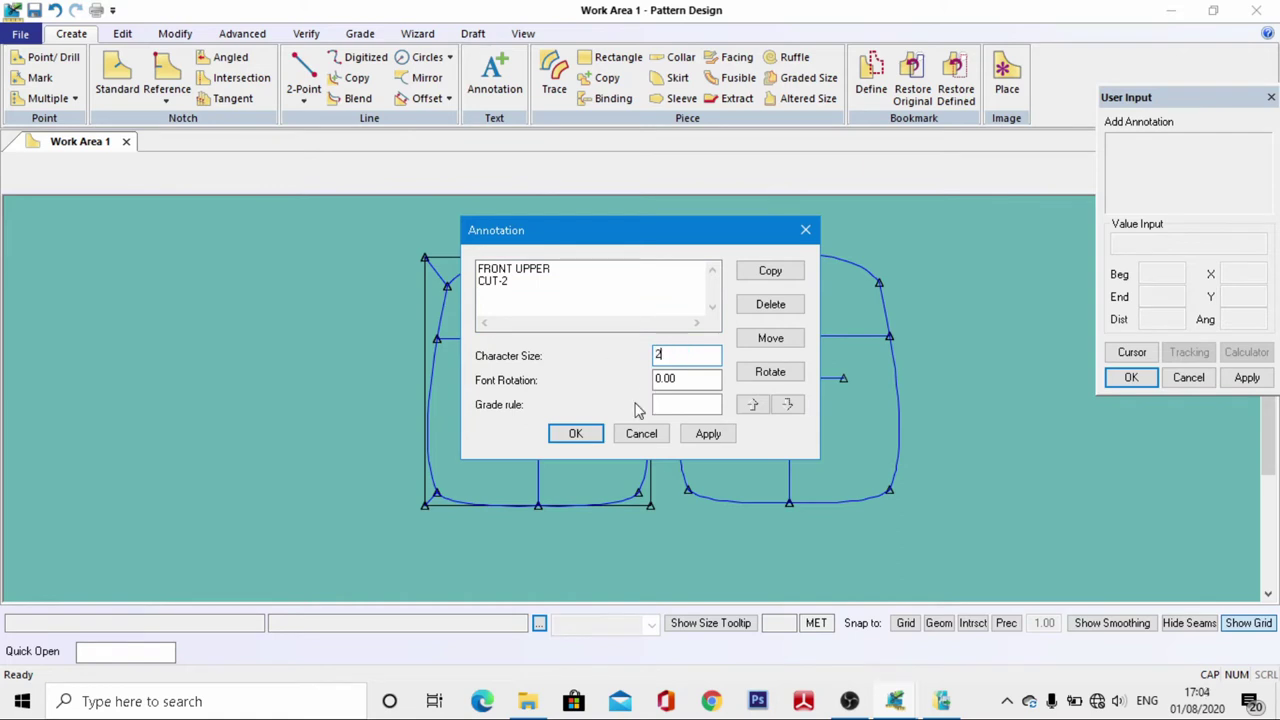
pyautogui.click(577, 436)
pyautogui.click(677, 401)
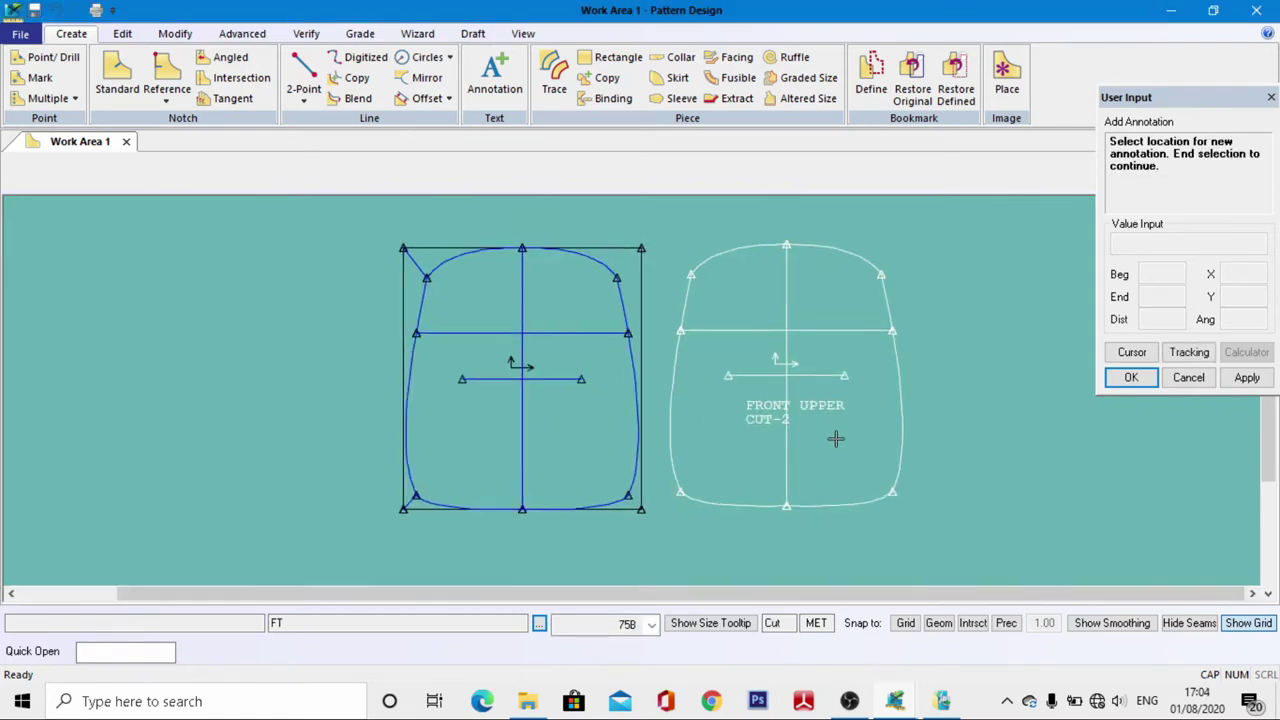
pyautogui.rightClick(814, 385)
# Move the original draft and the annotated FRONT UPPER piece to the left, leaving a wide gap between them
pyautogui.moveTo(514, 410); pyautogui.dragTo(271, 409)
pyautogui.moveTo(866, 451); pyautogui.dragTo(763, 451)
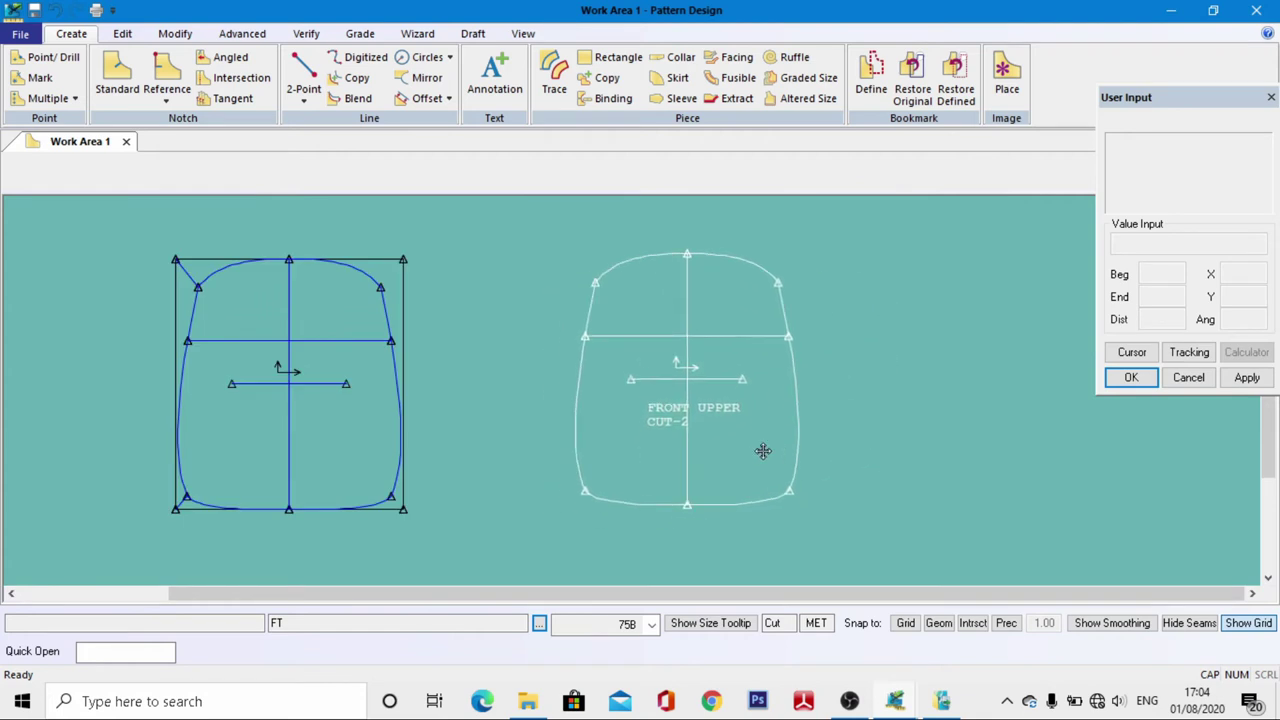
pyautogui.click(670, 388)
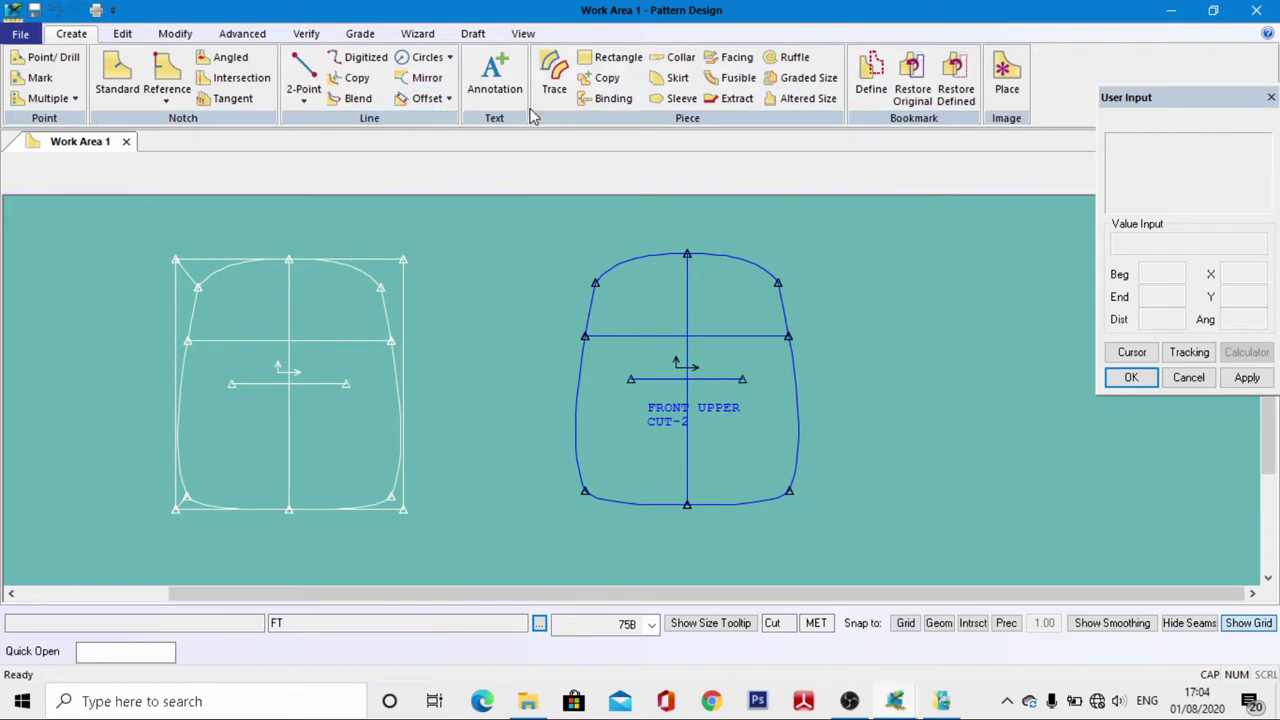
# Copy the FRONT UPPER piece, place the copy to its right and name it BK
pyautogui.click(607, 77)
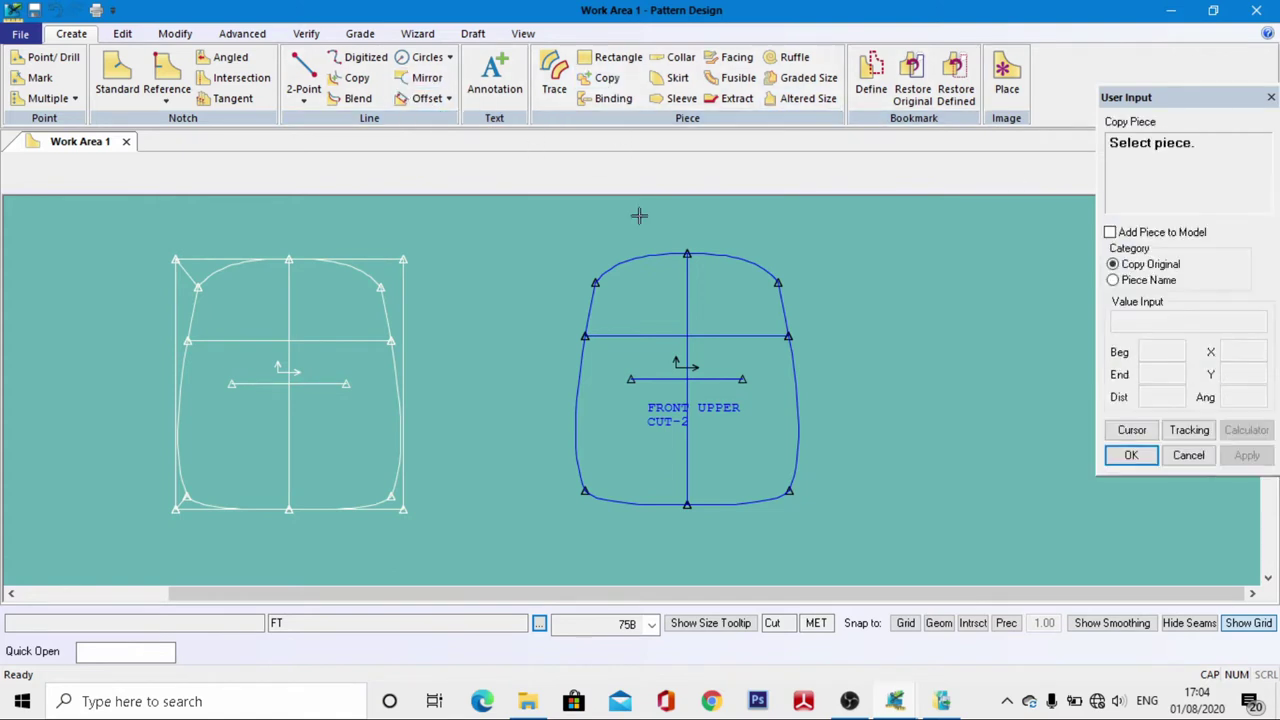
pyautogui.click(688, 316)
pyautogui.click(917, 375)
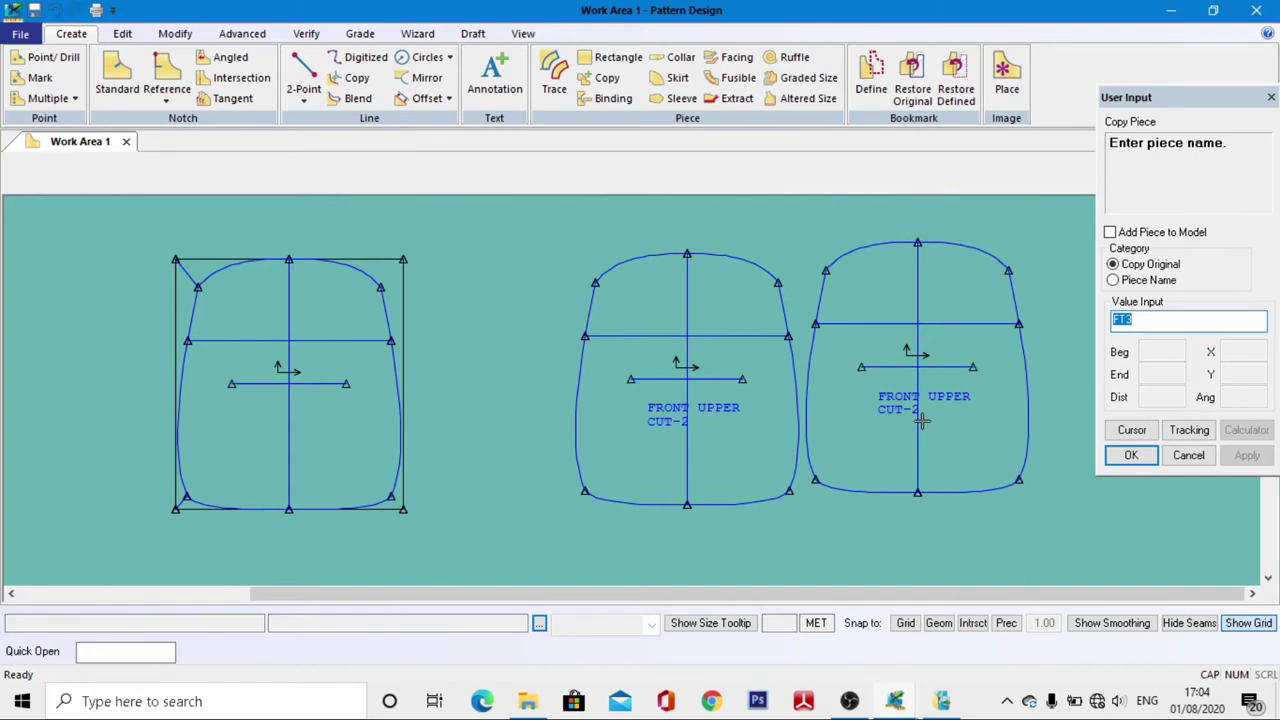
pyautogui.write('B')
pyautogui.click(1130, 455)
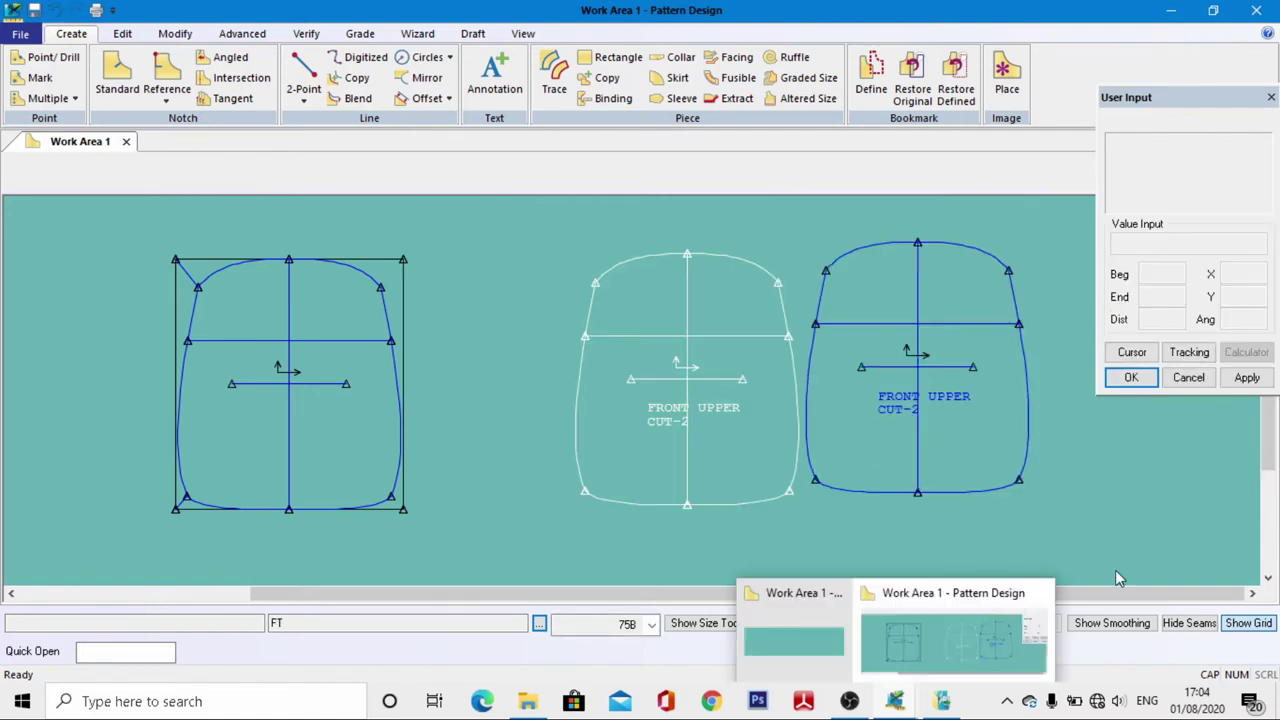
# Edit the BK piece's annotation, replacing FRONT with BACK so that it reads BACK UPPER, CUT-2
pyautogui.click(172, 34)
pyautogui.click(122, 34)
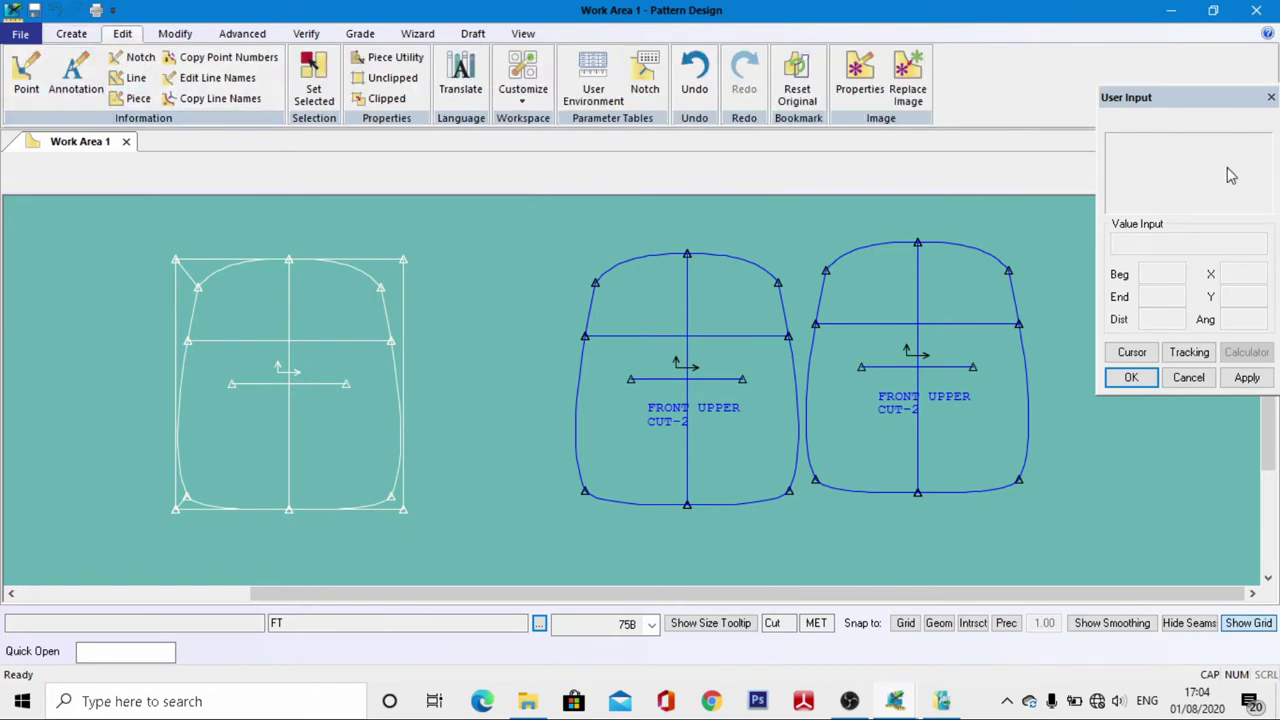
pyautogui.click(75, 75)
pyautogui.click(901, 397)
pyautogui.rightClick(901, 397)
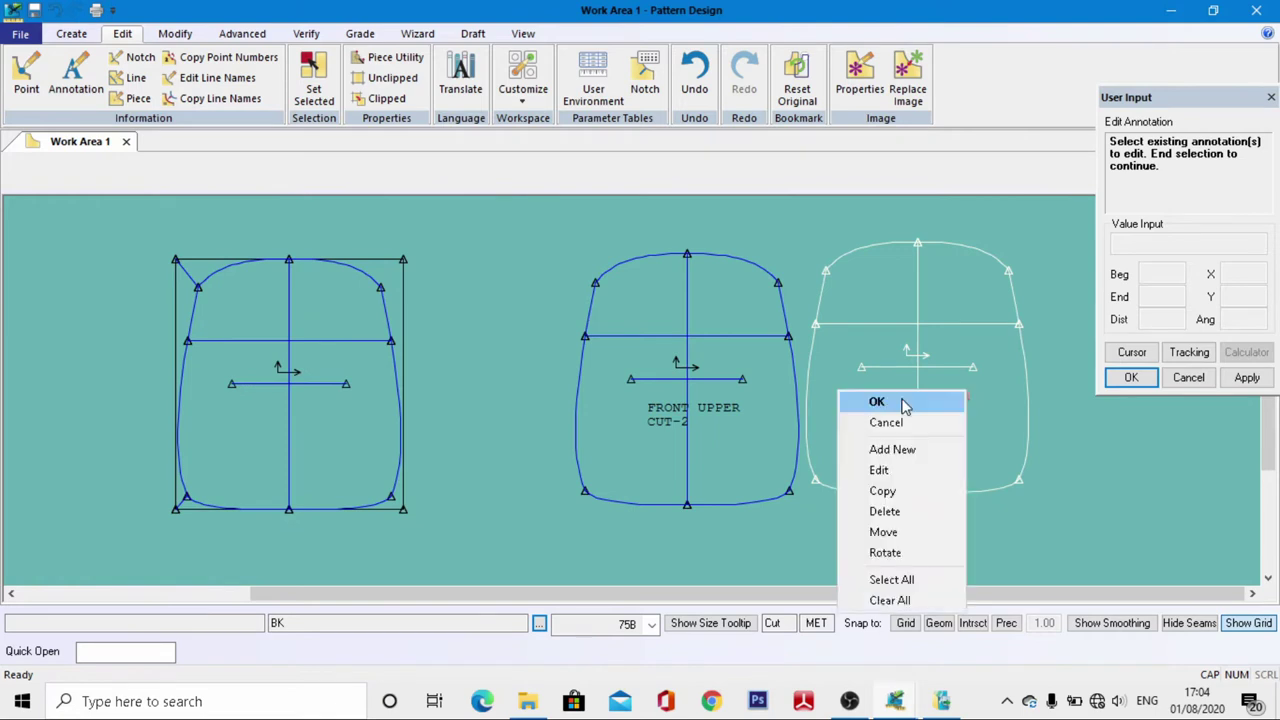
pyautogui.click(903, 403)
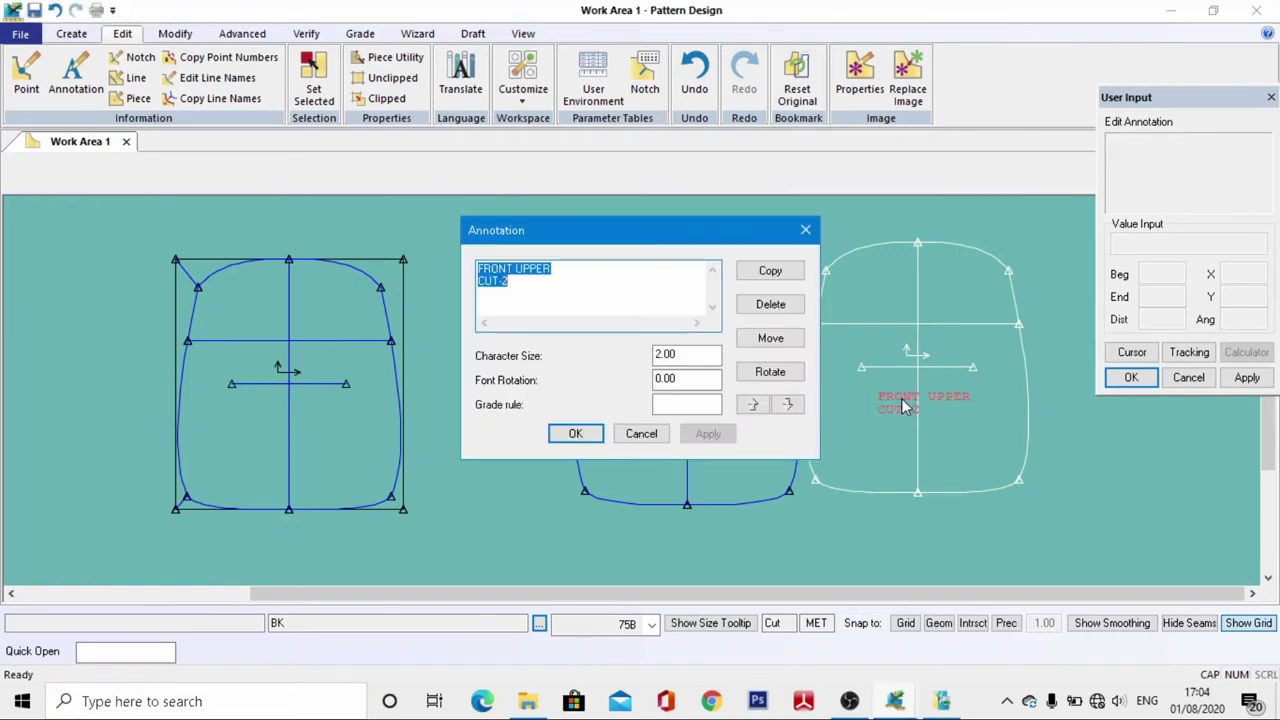
pyautogui.click(510, 263)
pyautogui.press('BackSpace')
pyautogui.press('BackSpace')
pyautogui.press('BackSpace')
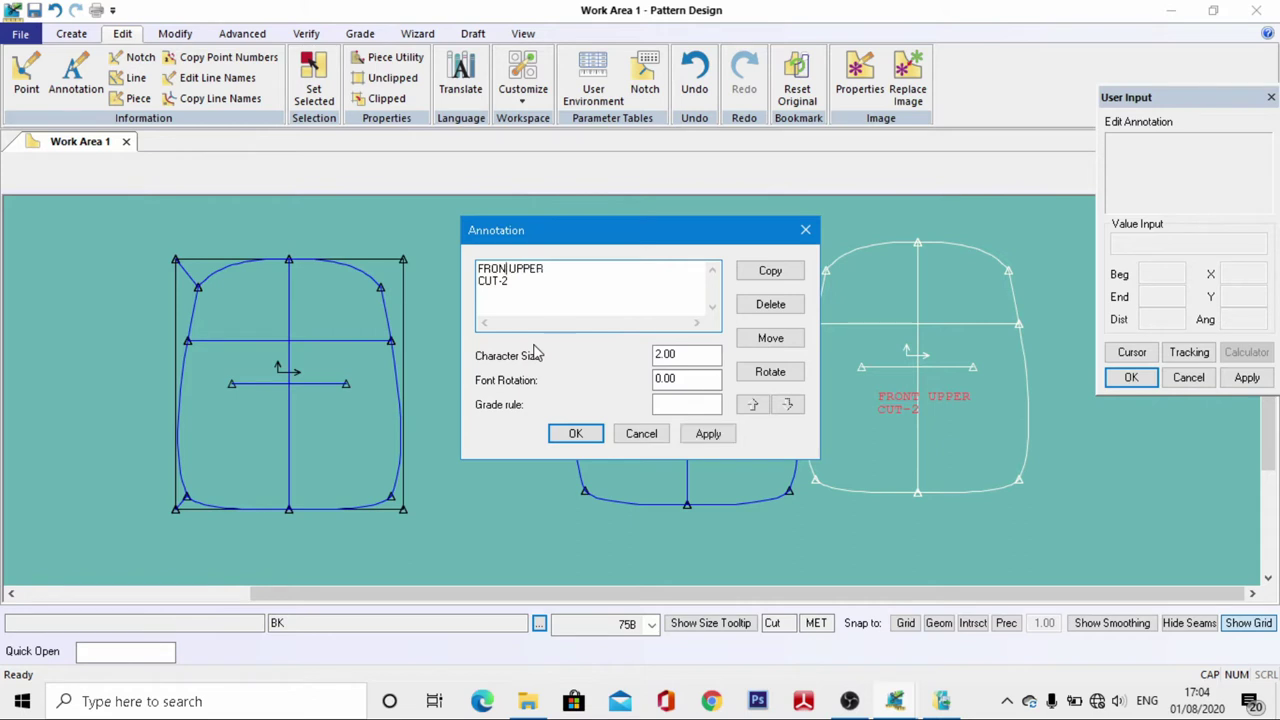
pyautogui.press('BackSpace')
pyautogui.press('BackSpace')
pyautogui.write('BACK')
pyautogui.click(575, 433)
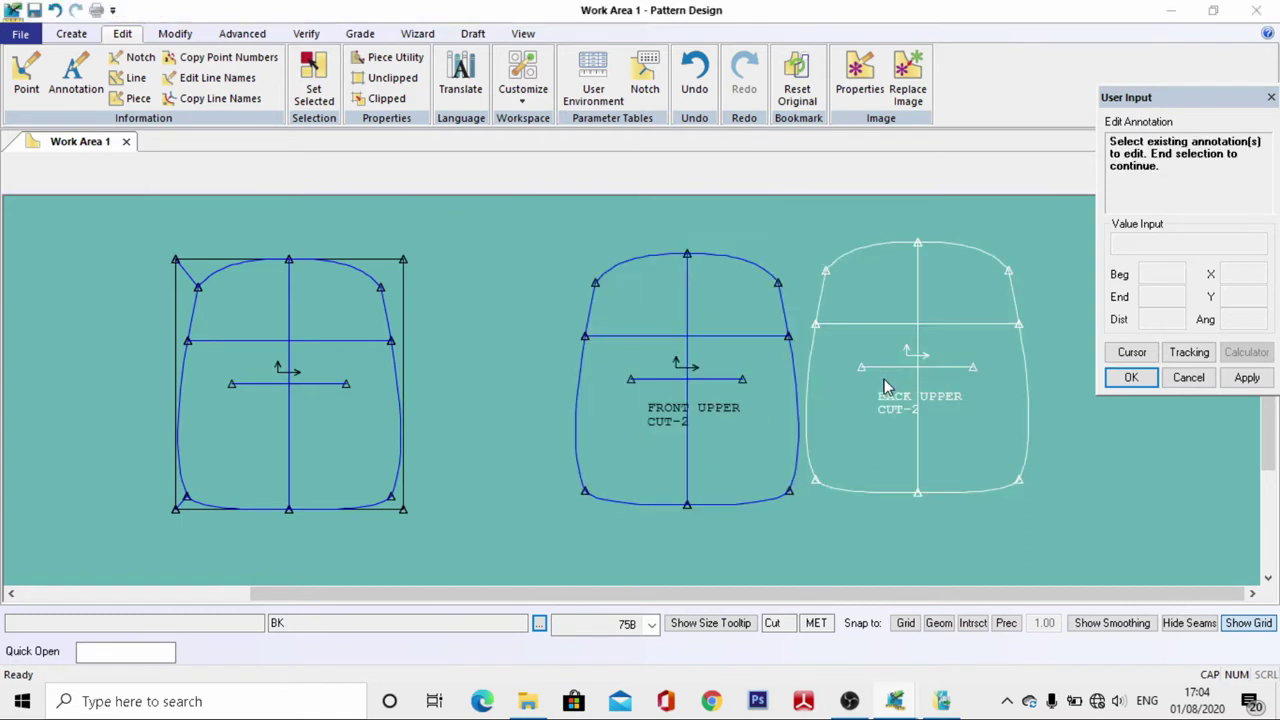
# Move the FRONT UPPER and BACK UPPER pieces left so all three pieces stand closer in a row
pyautogui.moveTo(671, 433); pyautogui.dragTo(551, 433)
pyautogui.moveTo(950, 427); pyautogui.dragTo(867, 432)
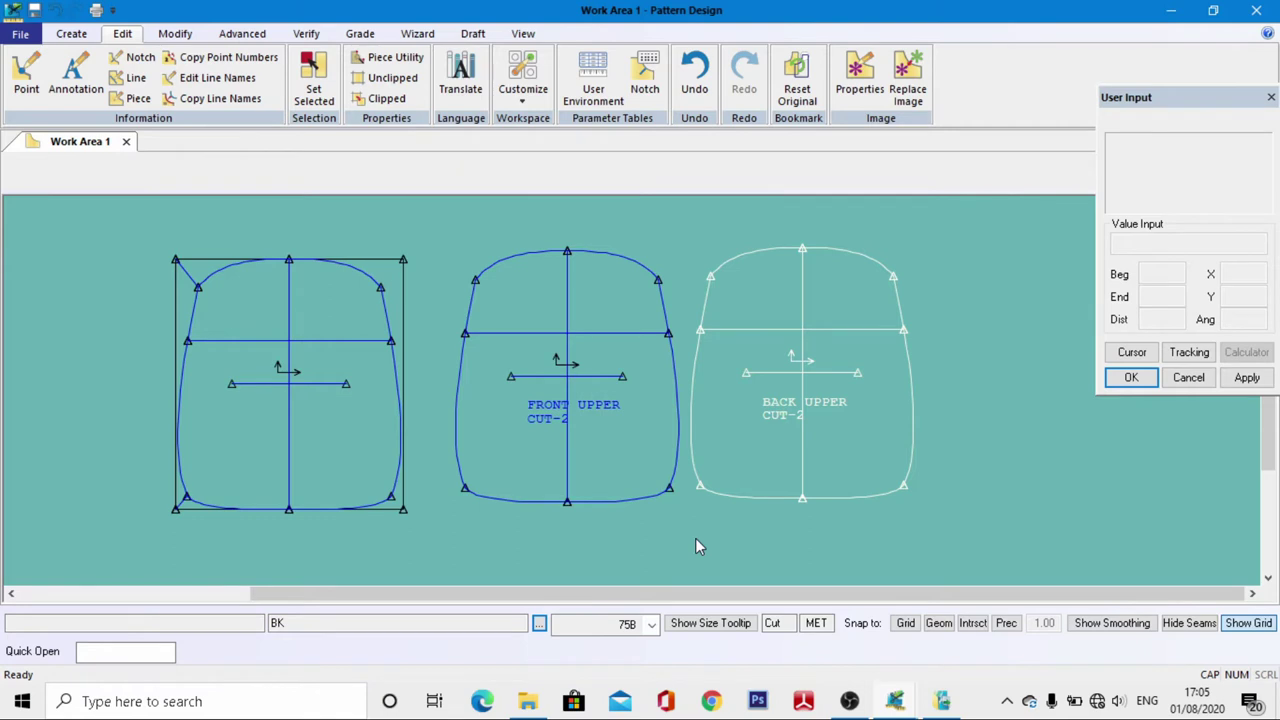
pyautogui.click(695, 360)
# Combine the top curve with the adjoining upper side line on both the left and right halves of the BACK UPPER piece
pyautogui.click(175, 33)
pyautogui.moveTo(849, 701)
pyautogui.click(743, 290)
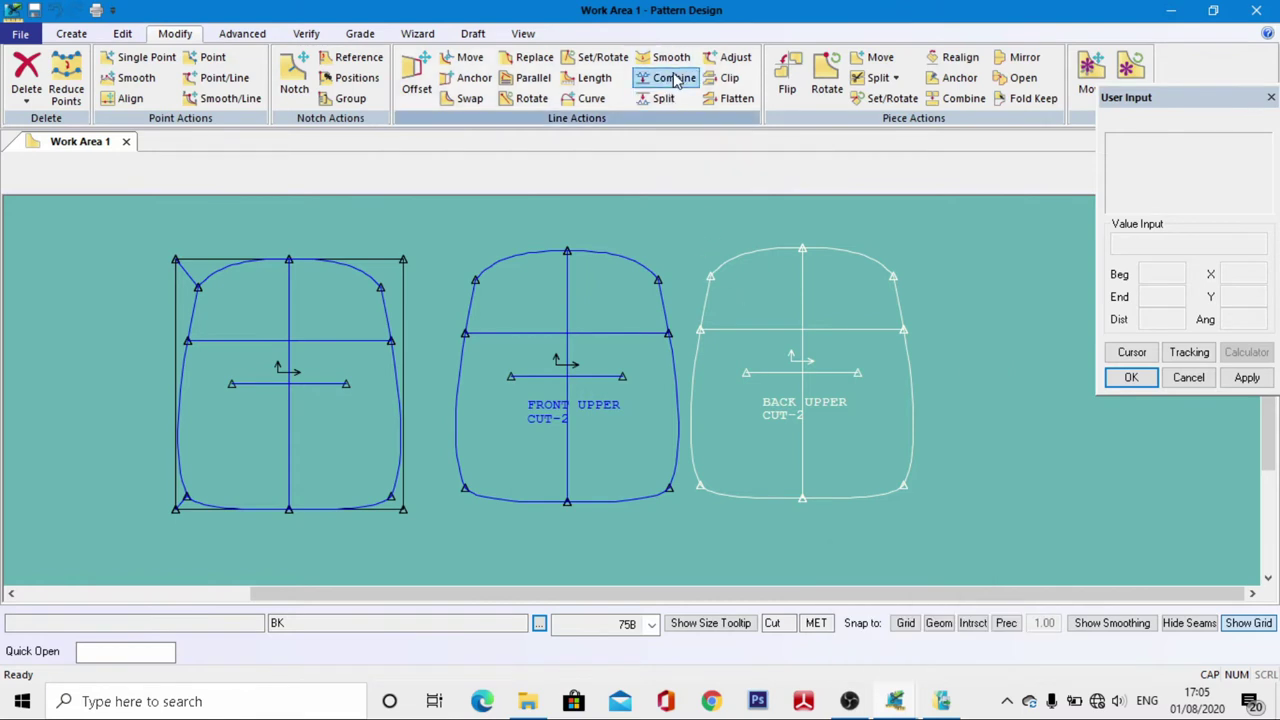
pyautogui.click(668, 77)
pyautogui.click(733, 262)
pyautogui.click(706, 298)
pyautogui.rightClick(718, 220)
pyautogui.click(695, 222)
pyautogui.click(860, 263)
pyautogui.click(896, 300)
pyautogui.rightClick(833, 298)
pyautogui.click(838, 302)
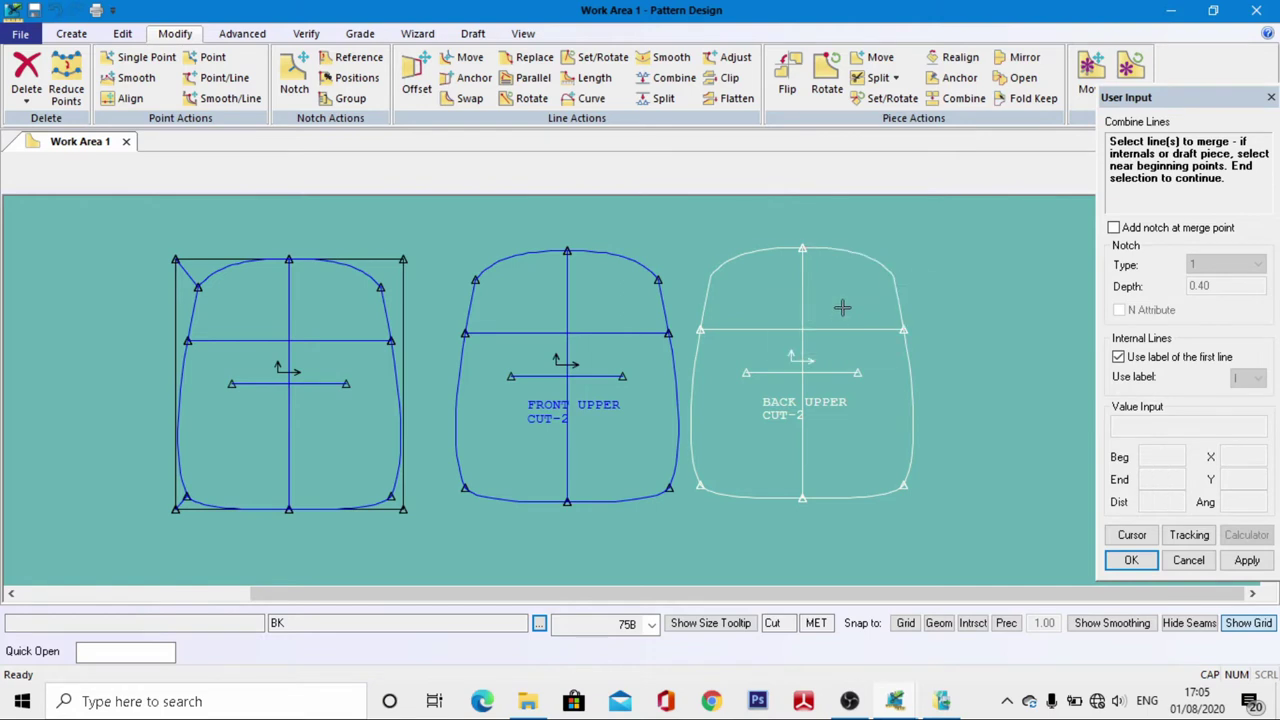
# Combine the lower side curve with the bottom curve on both halves of the BACK UPPER piece, and end the Combine command
pyautogui.click(690, 449)
pyautogui.click(743, 499)
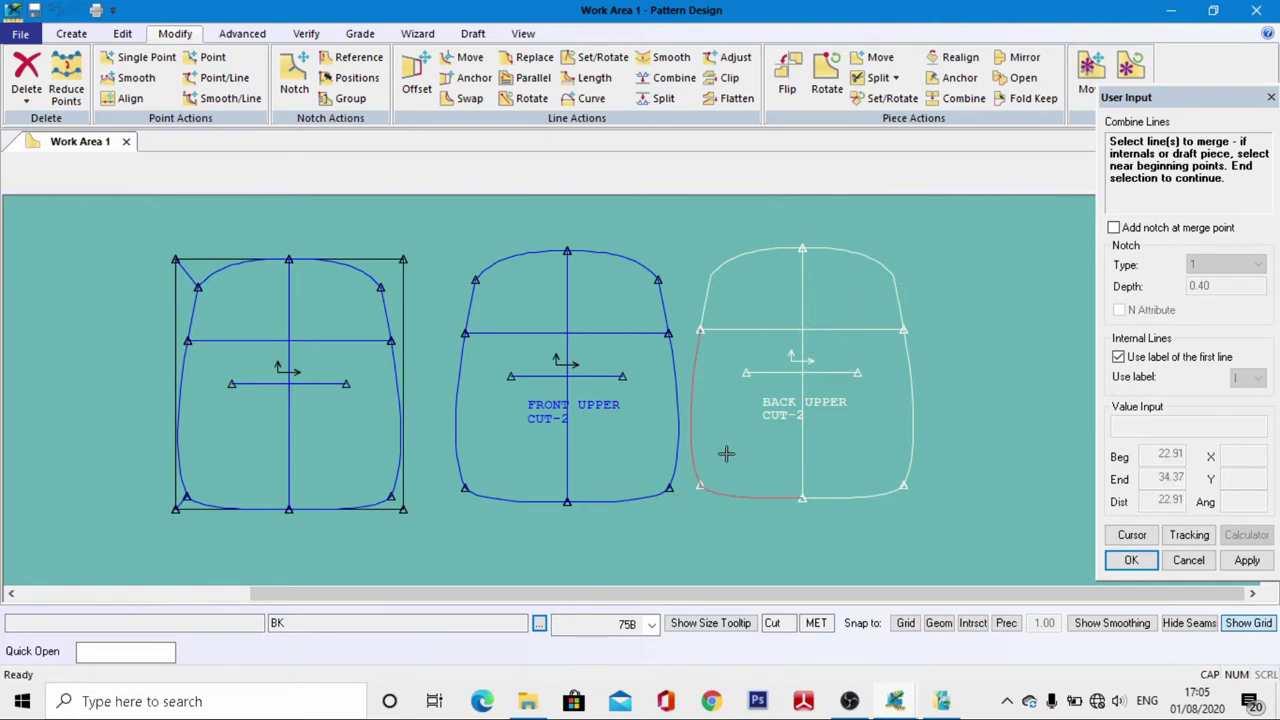
pyautogui.rightClick(724, 444)
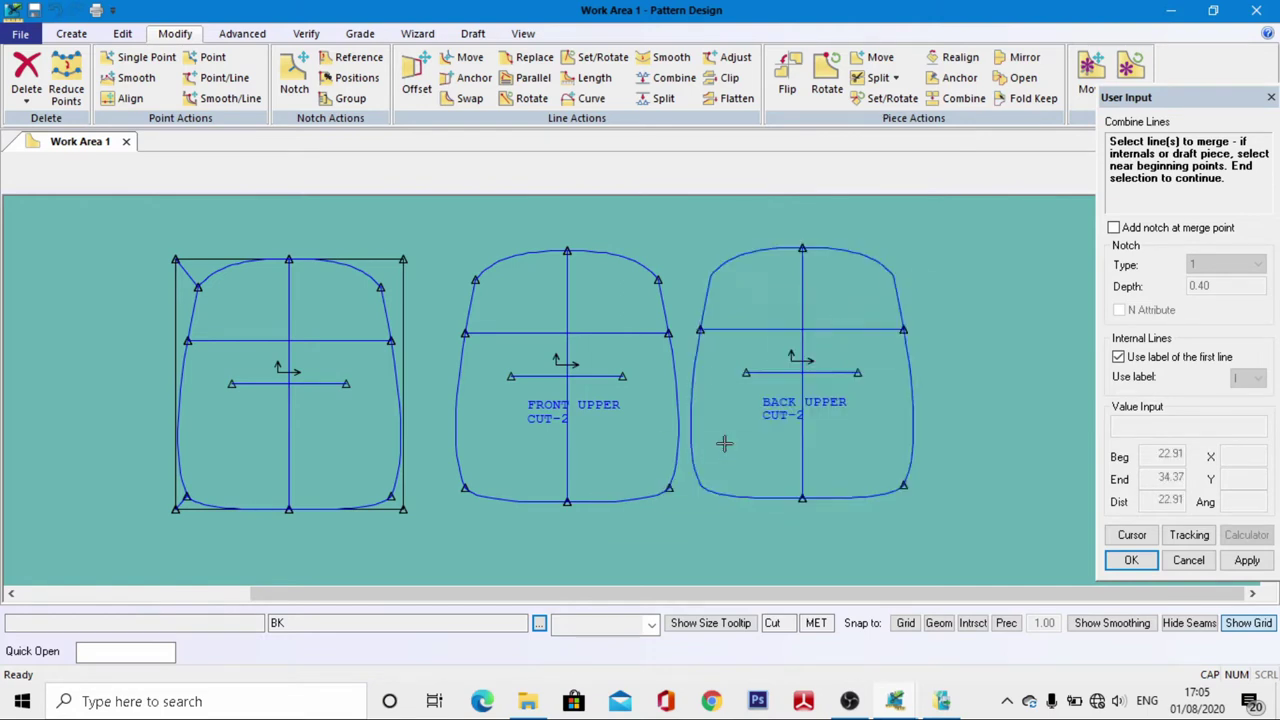
pyautogui.click(853, 492)
pyautogui.rightClick(910, 407)
pyautogui.click(912, 399)
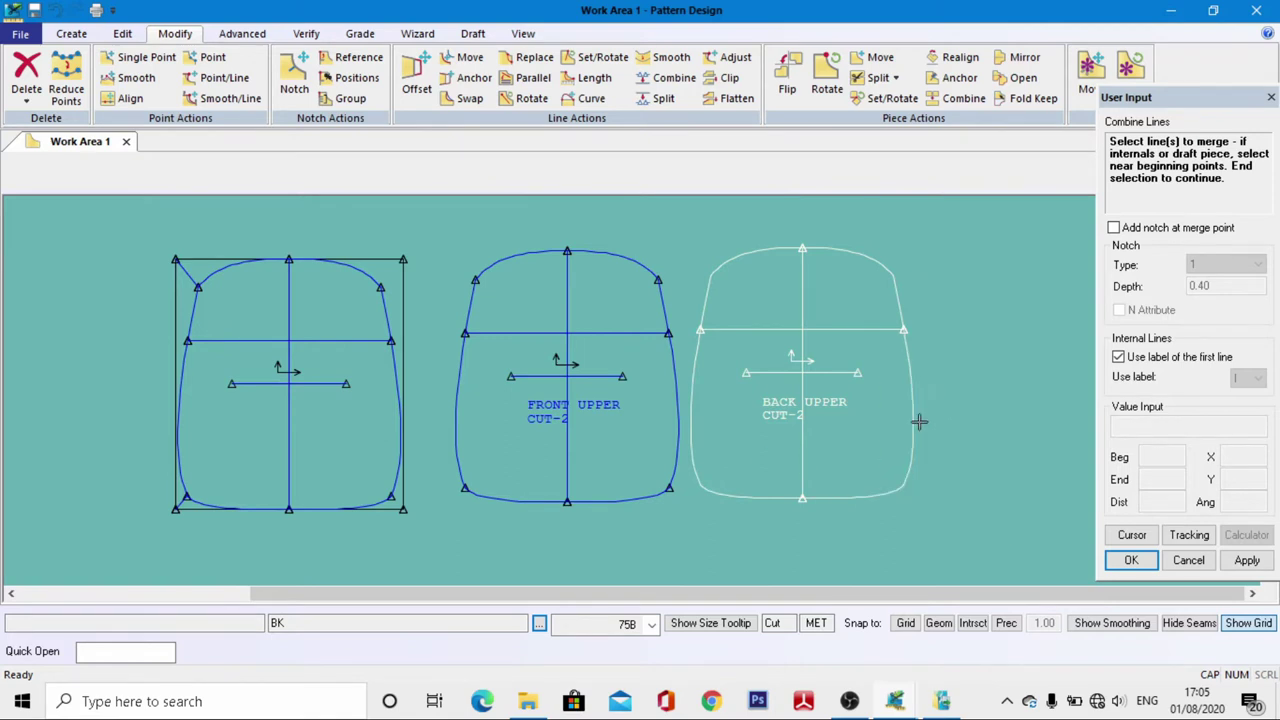
pyautogui.rightClick(866, 354)
pyautogui.click(870, 358)
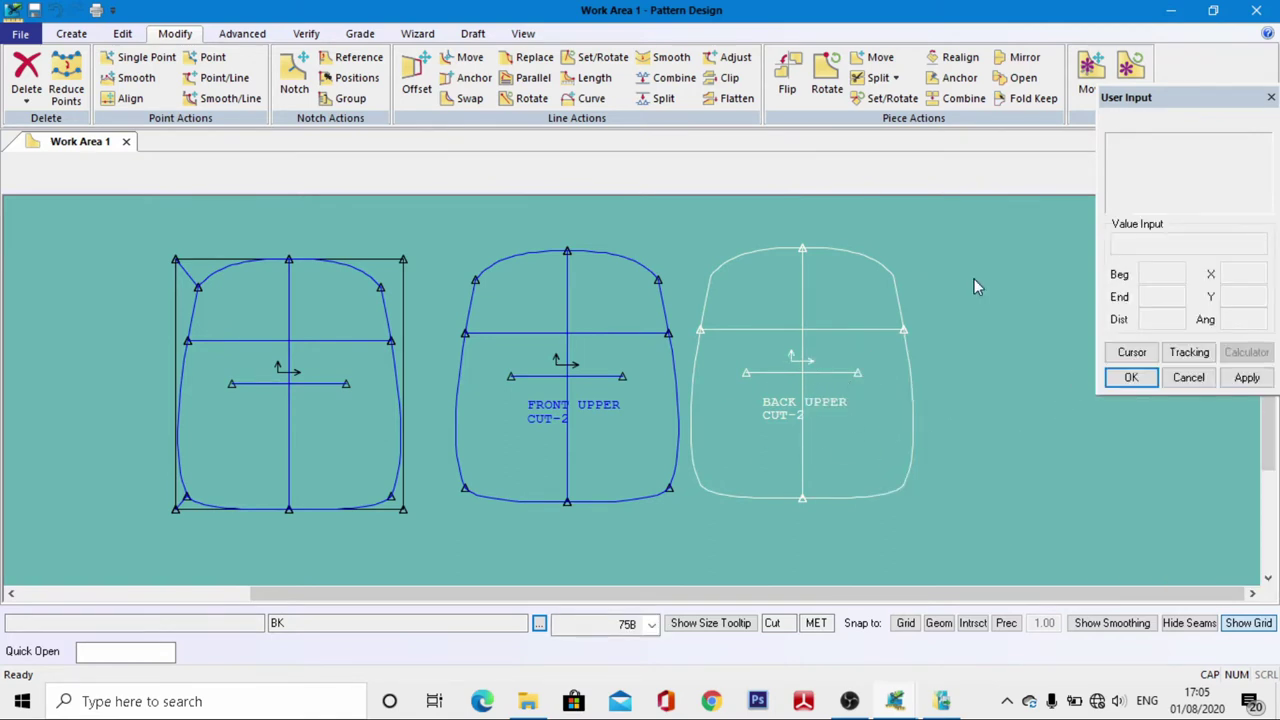
# Smooth the combined upper-left curve of the BACK UPPER piece over its full length with smooth factor 0.0127
pyautogui.scroll(-1, 800, 265)
pyautogui.scroll(2, 789, 271)
pyautogui.scroll(1, 789, 272)
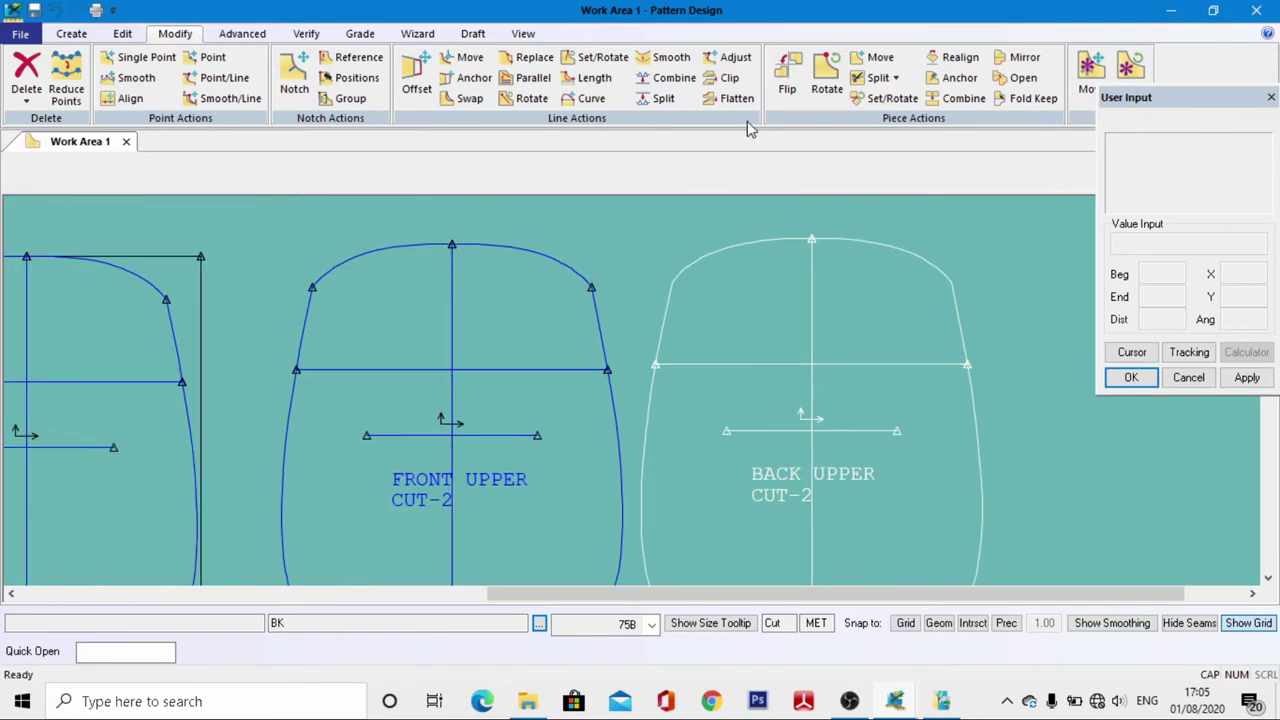
pyautogui.click(666, 57)
pyautogui.click(718, 248)
pyautogui.rightClick(669, 237)
pyautogui.click(671, 240)
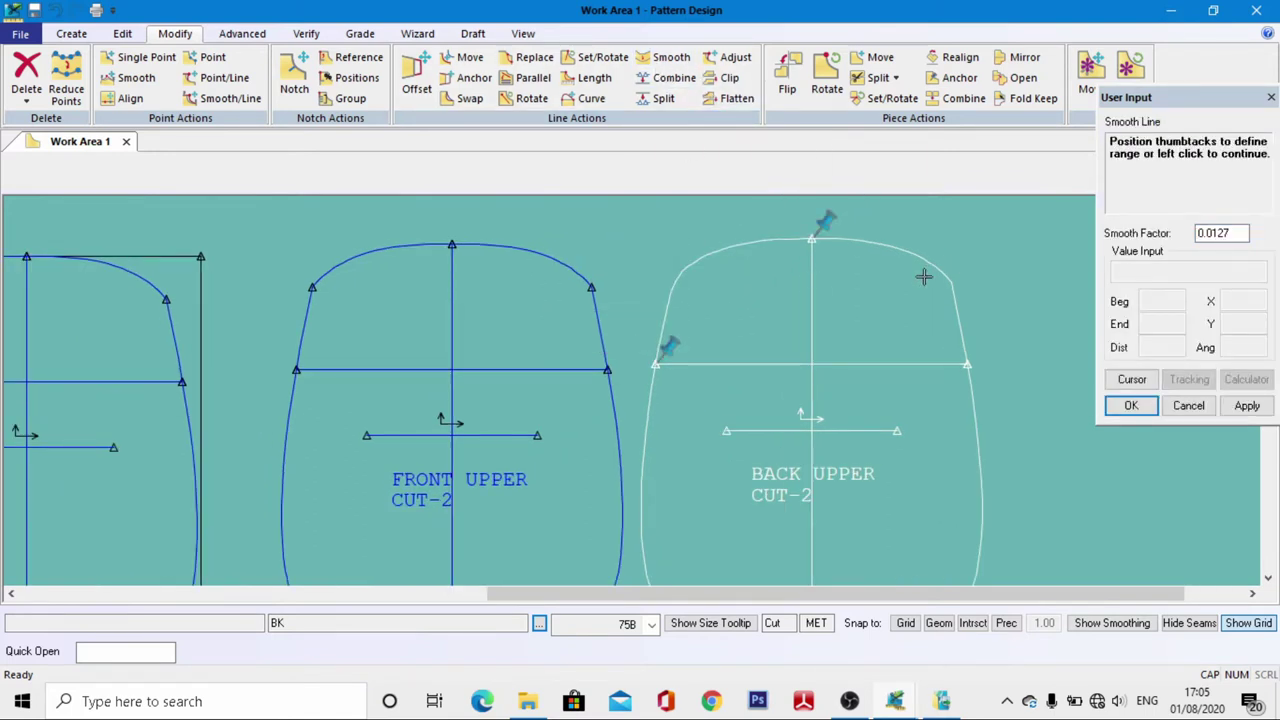
pyautogui.click(897, 236)
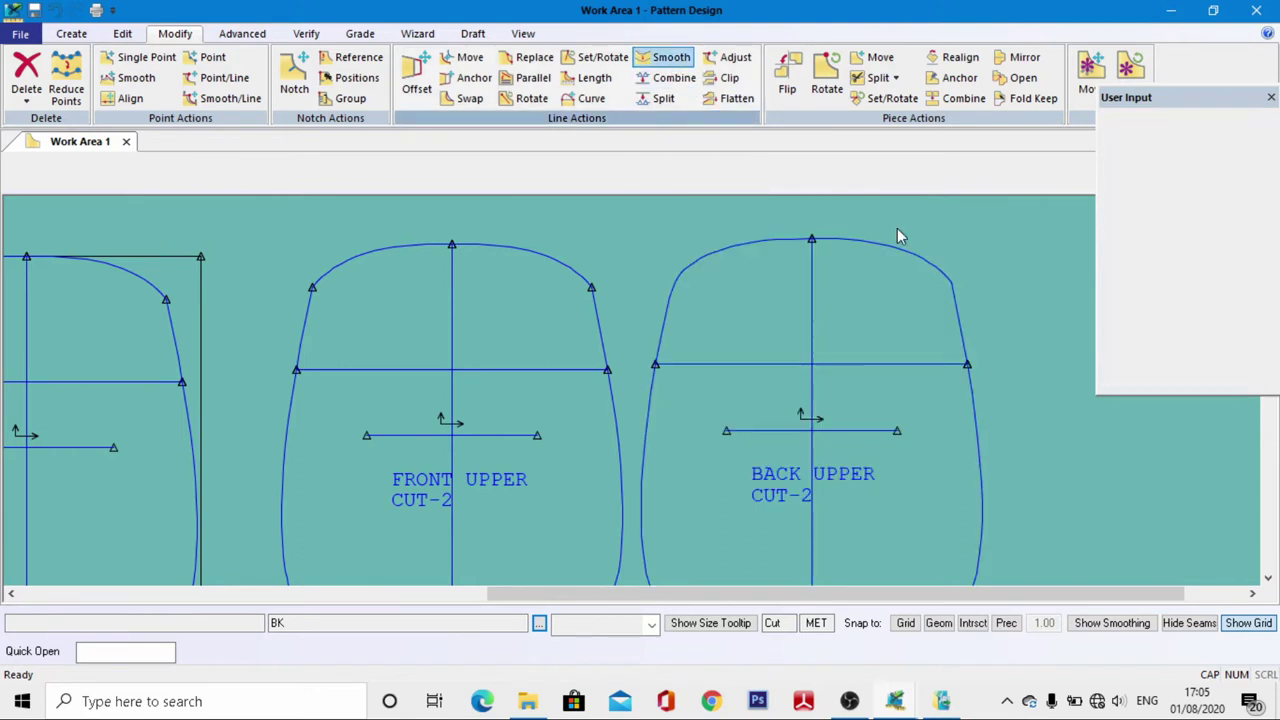
pyautogui.scroll(2, 951, 275)
pyautogui.rightClick(941, 297)
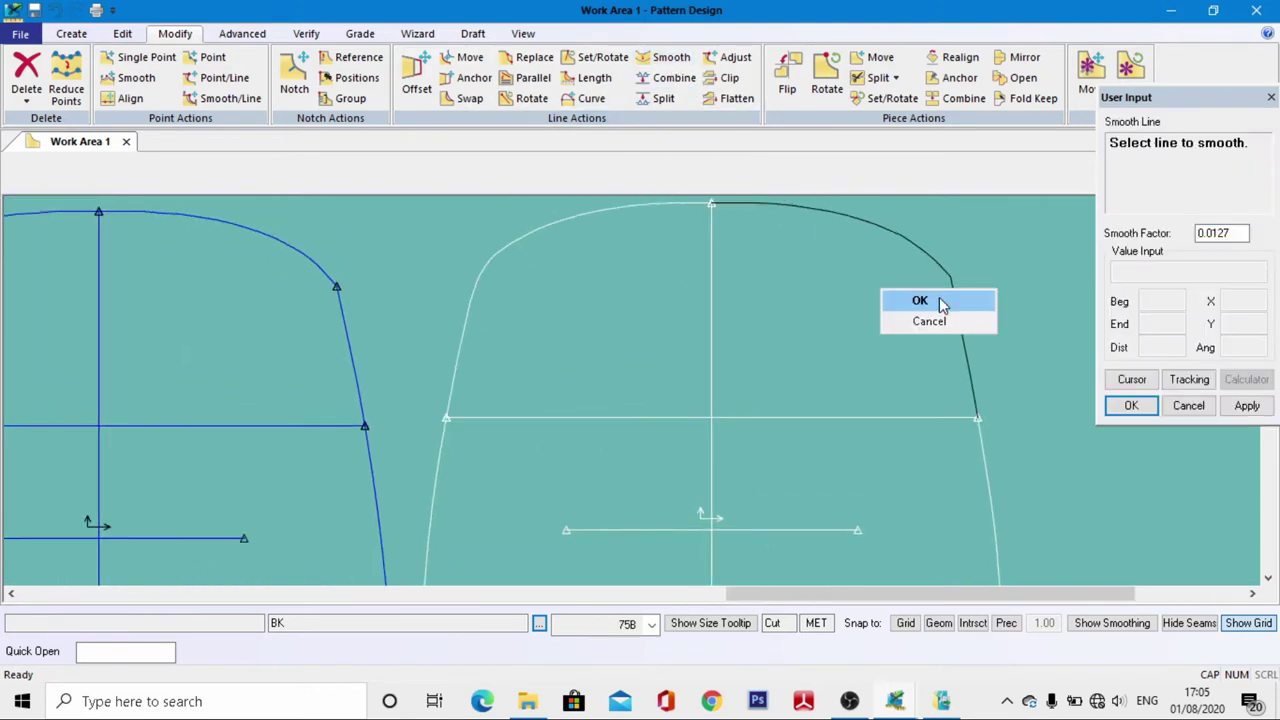
pyautogui.click(940, 301)
# Smooth the BACK UPPER piece's combined upper-right curve with factor 0.0127, and move the FRONT UPPER piece next to the original draft
pyautogui.click(665, 58)
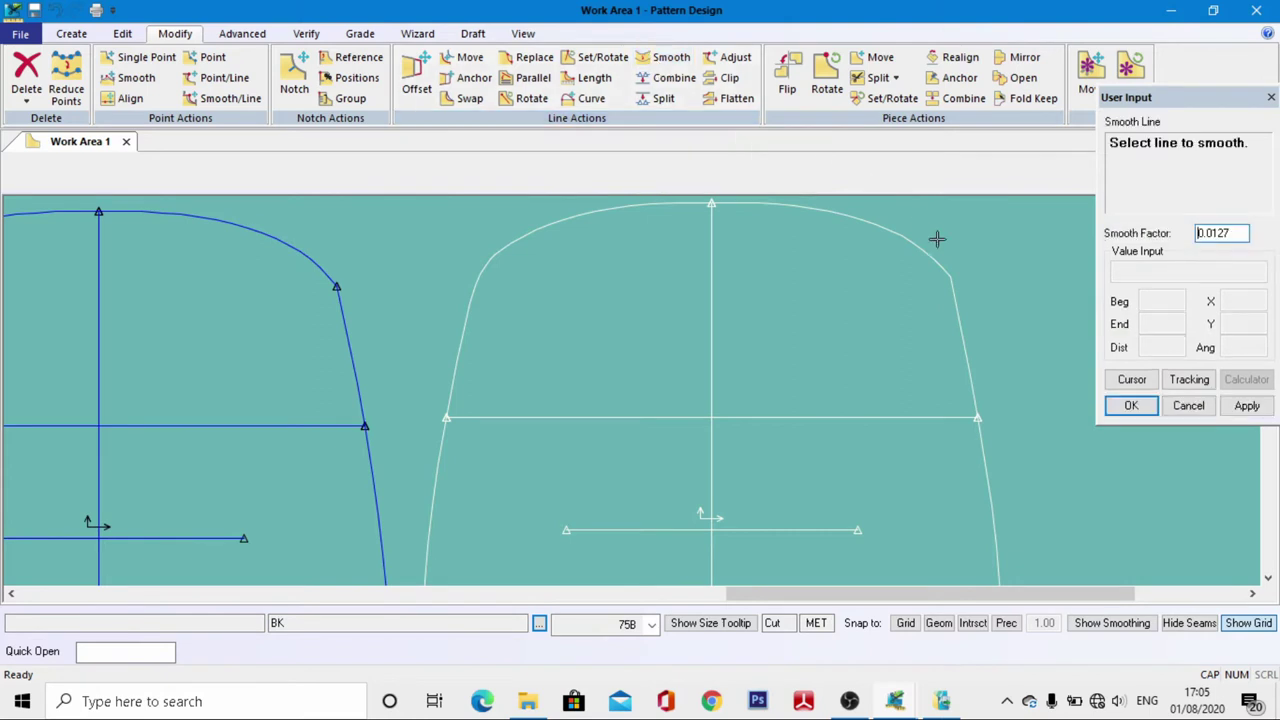
pyautogui.click(968, 300)
pyautogui.rightClick(970, 301)
pyautogui.click(970, 301)
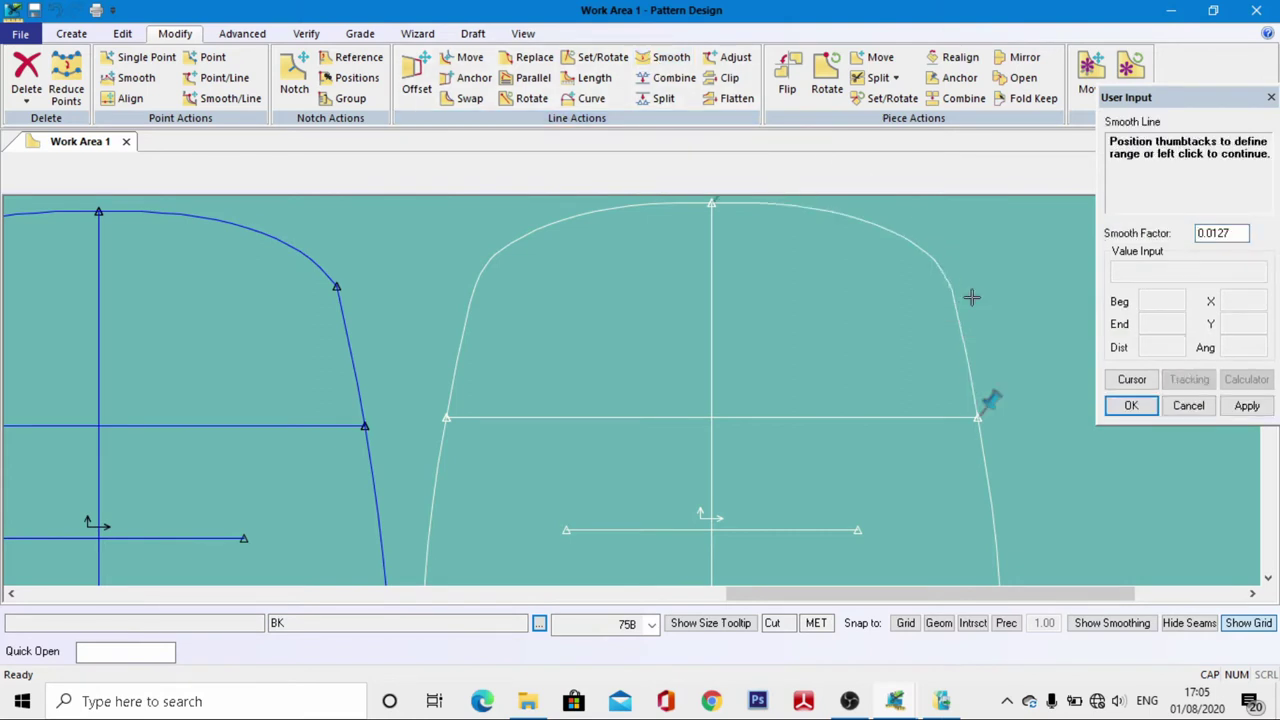
pyautogui.scroll(1, 941, 260)
pyautogui.scroll(-4, 977, 280)
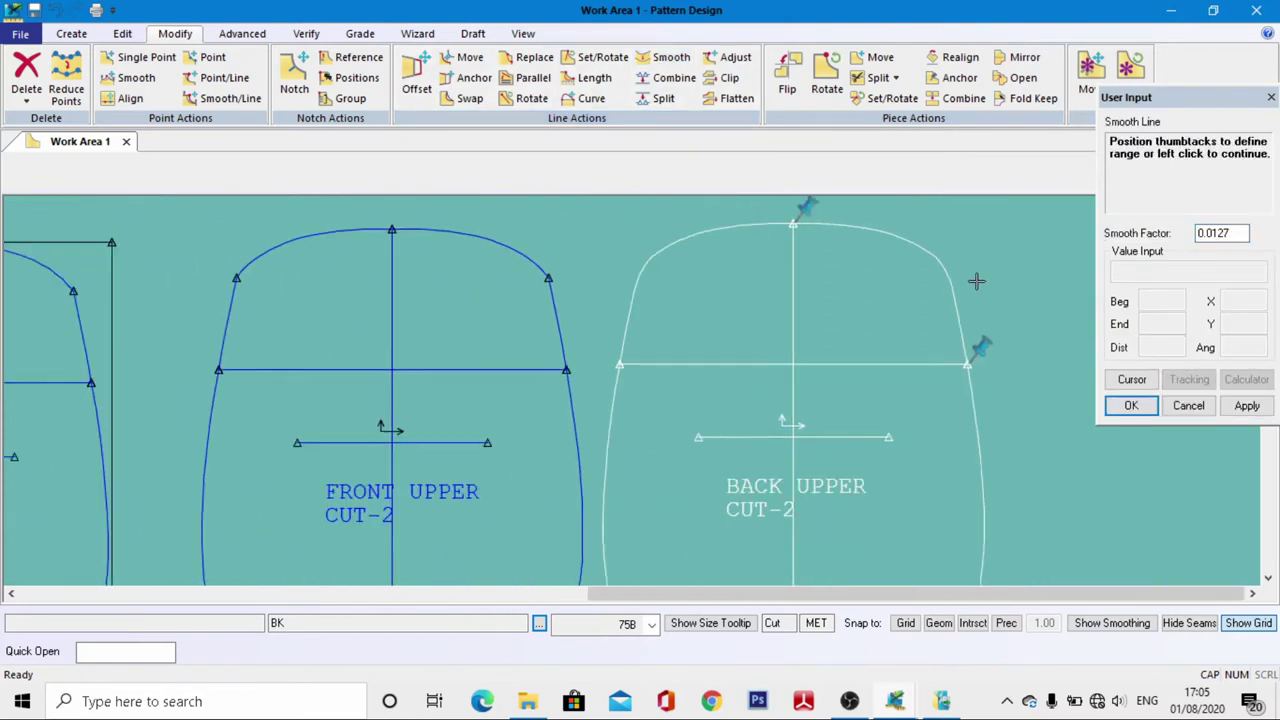
pyautogui.rightClick(820, 379)
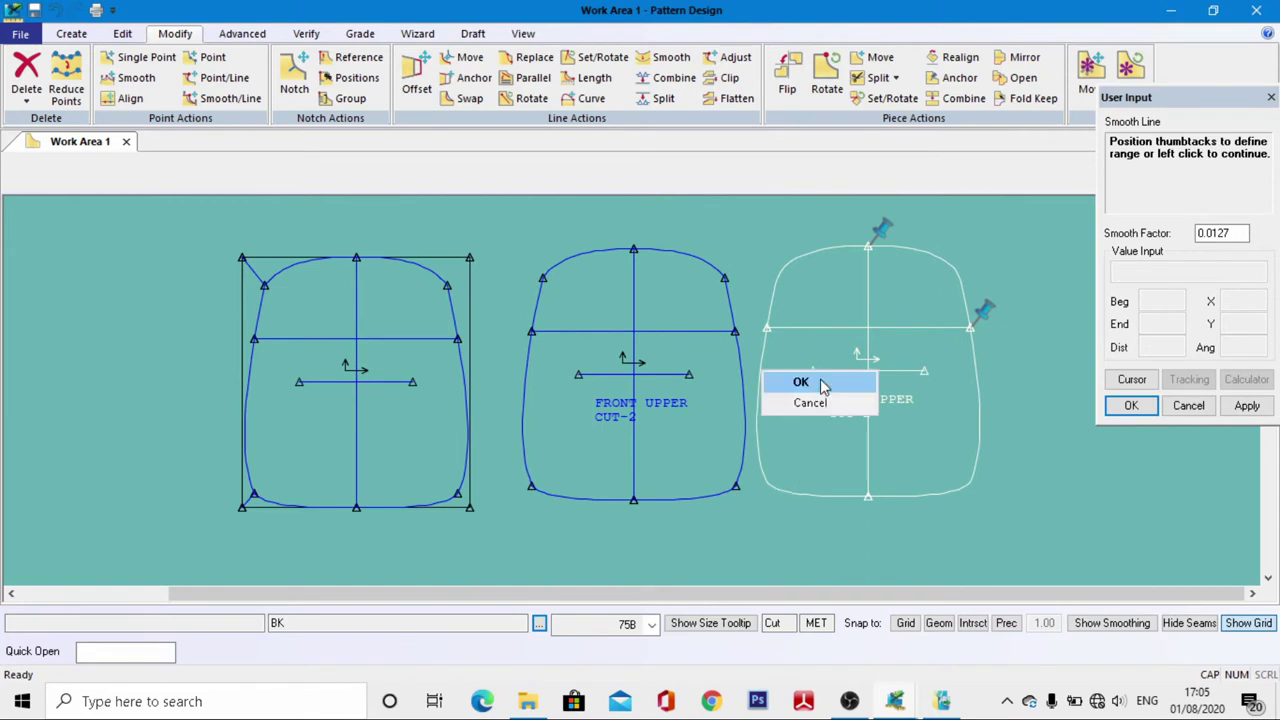
pyautogui.click(683, 63)
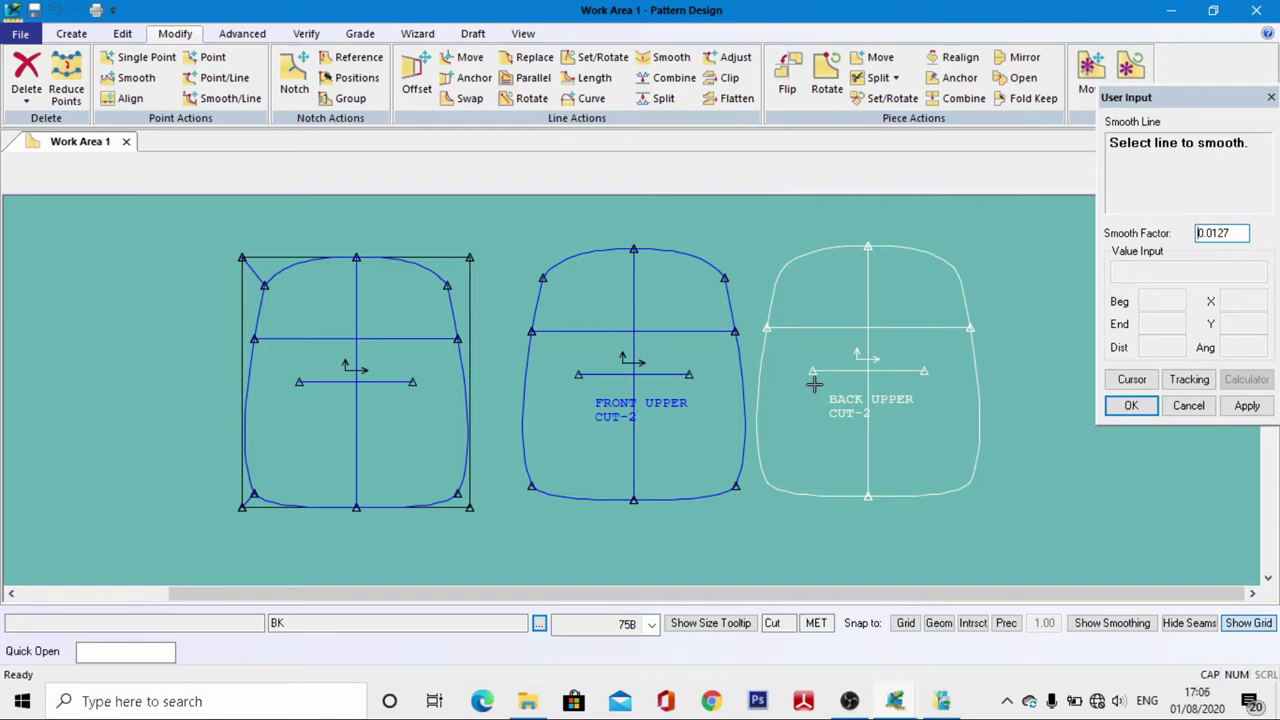
pyautogui.rightClick(814, 390)
pyautogui.click(820, 387)
pyautogui.moveTo(592, 393); pyautogui.dragTo(545, 393)
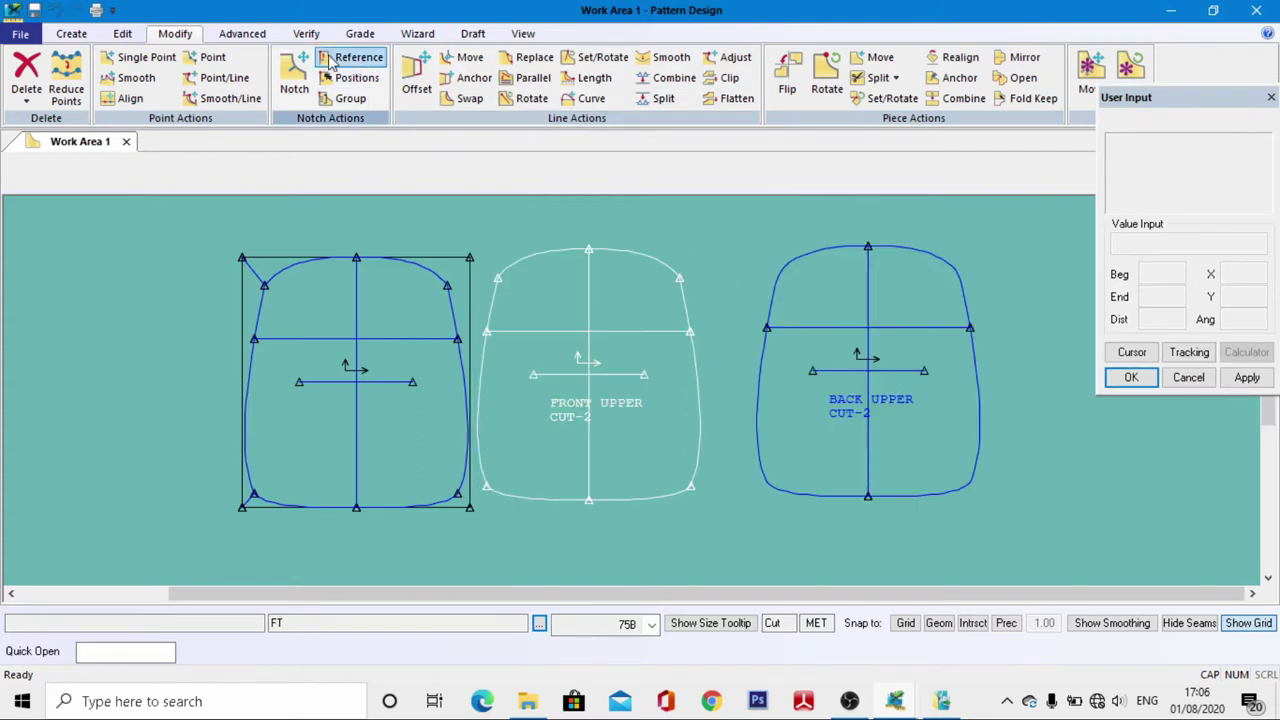
# Measure the length of the combined lower-left curve of the BACK UPPER piece
pyautogui.click(305, 34)
pyautogui.click(420, 90)
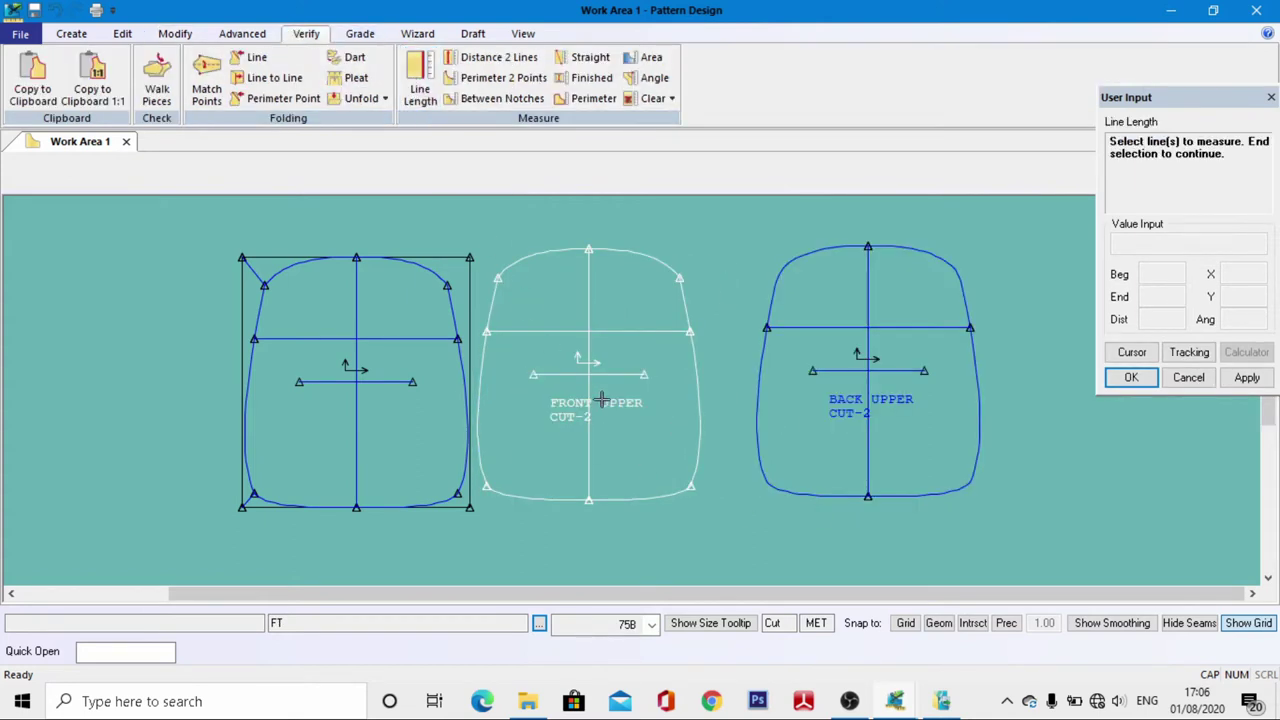
pyautogui.click(777, 486)
pyautogui.rightClick(716, 404)
pyautogui.click(716, 404)
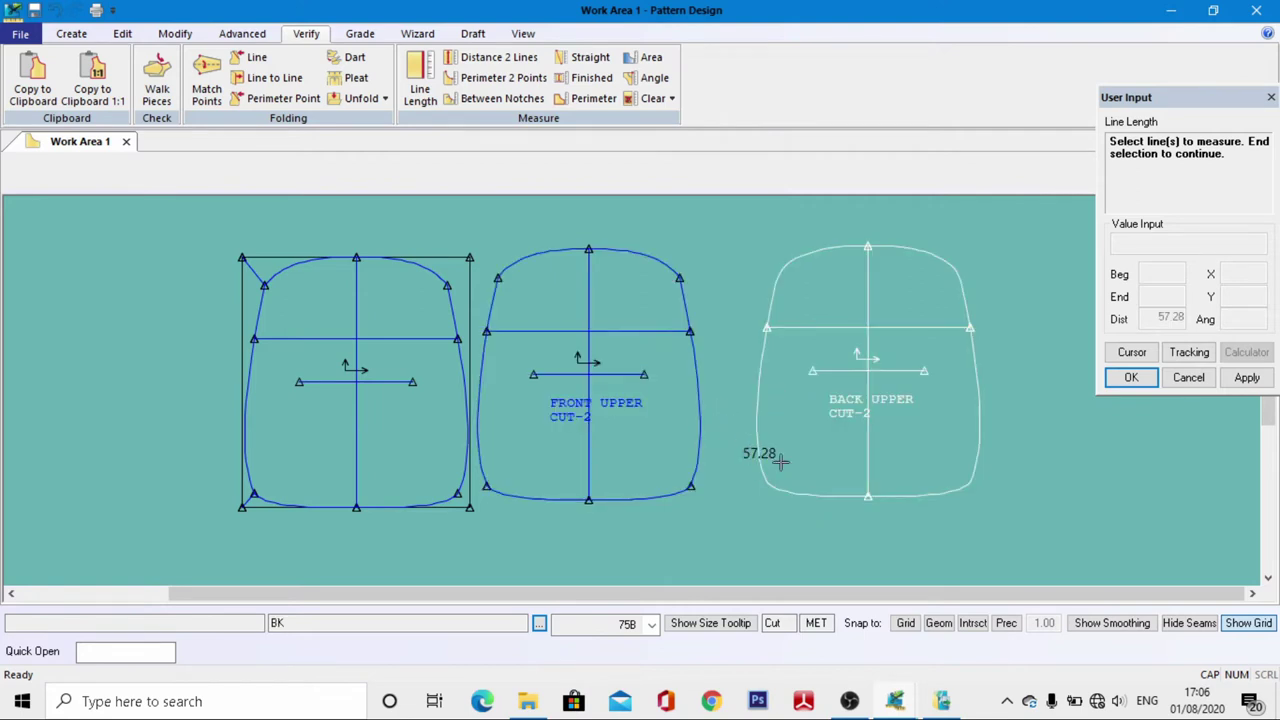
# Measure the length of the BACK UPPER piece's combined upper-left curve, and end the Line Length command
pyautogui.click(802, 253)
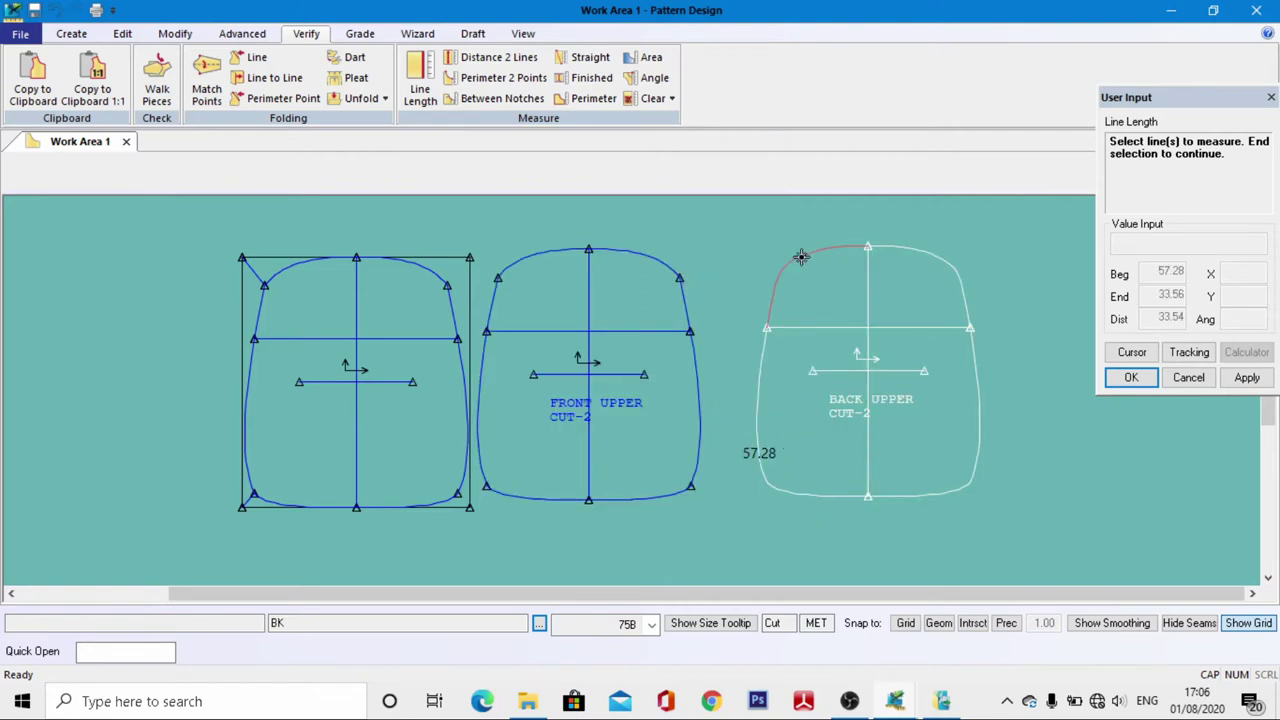
pyautogui.rightClick(773, 243)
pyautogui.click(771, 248)
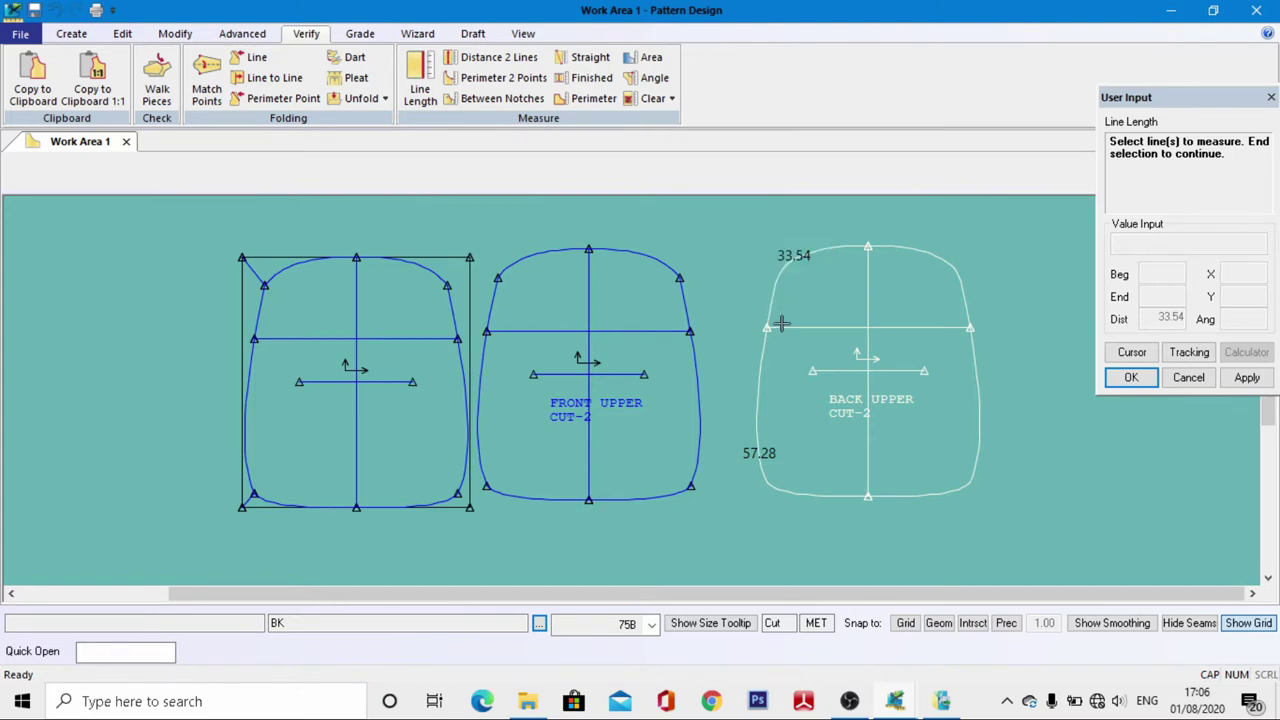
pyautogui.rightClick(736, 301)
pyautogui.click(739, 306)
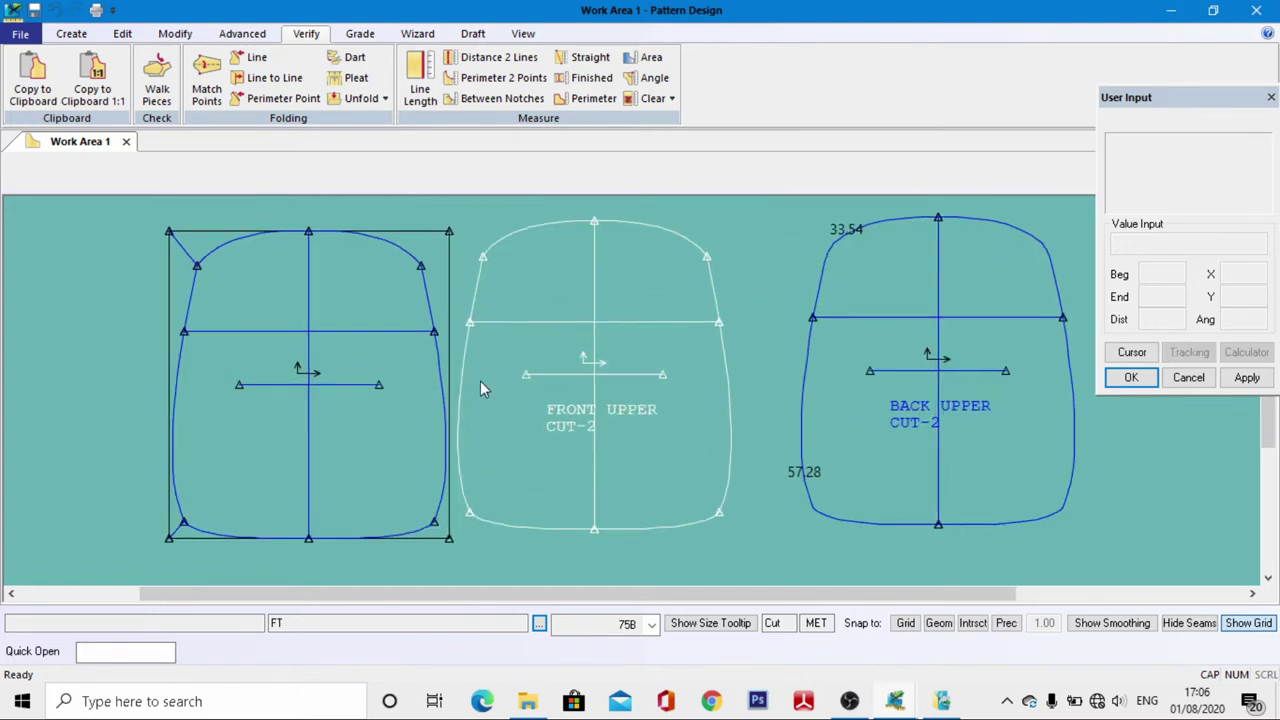
pyautogui.click(701, 403)
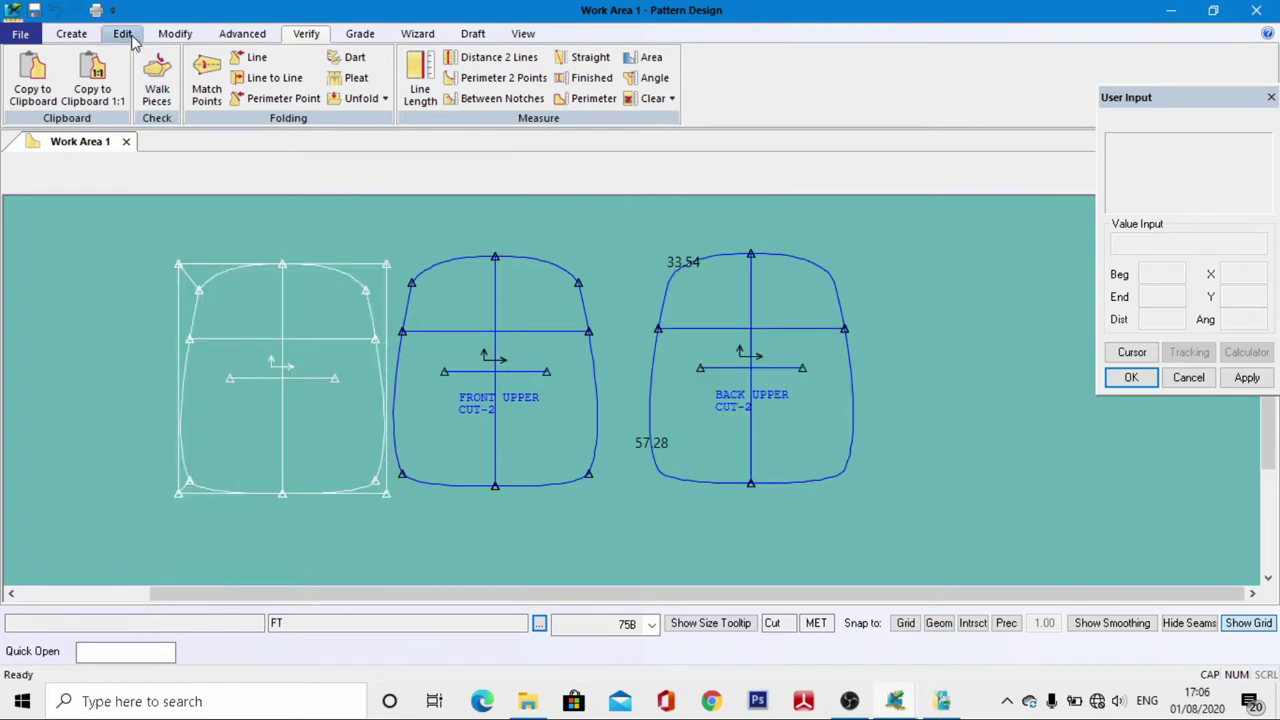
# Create a rectangle piece 20 wide by 57.28 high in the empty area beside the BACK UPPER piece
pyautogui.click(71, 33)
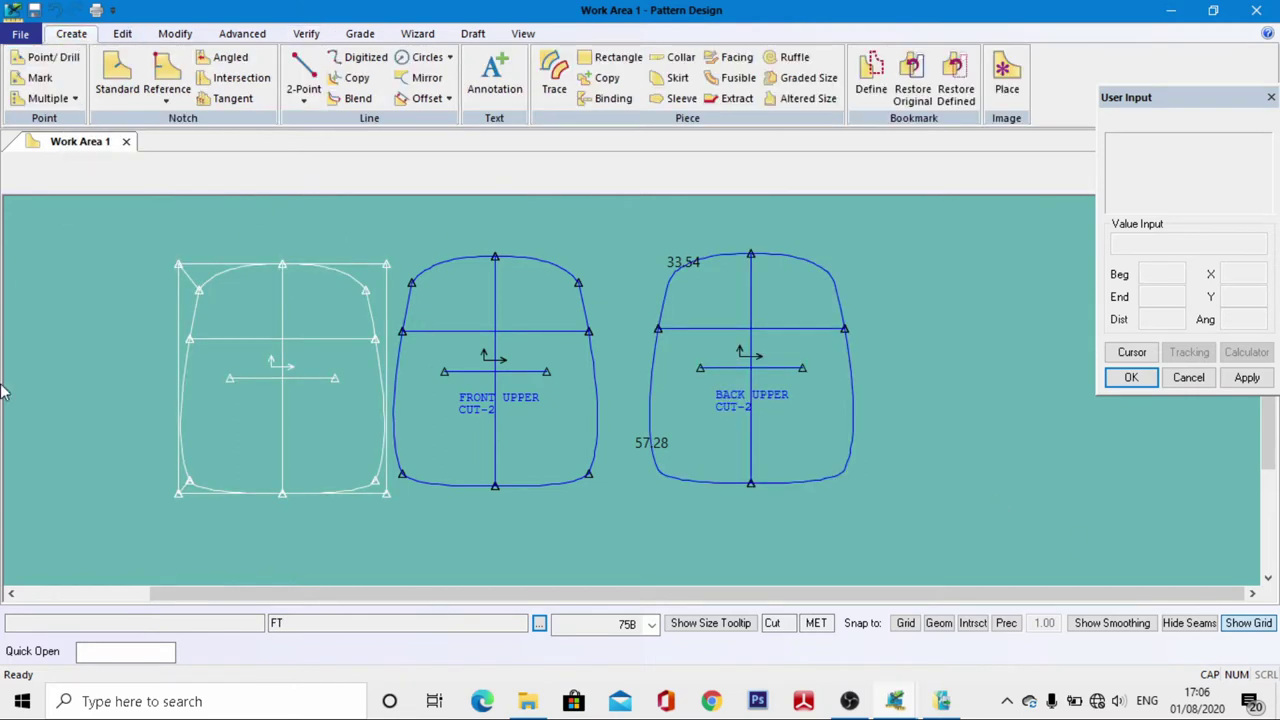
pyautogui.click(611, 57)
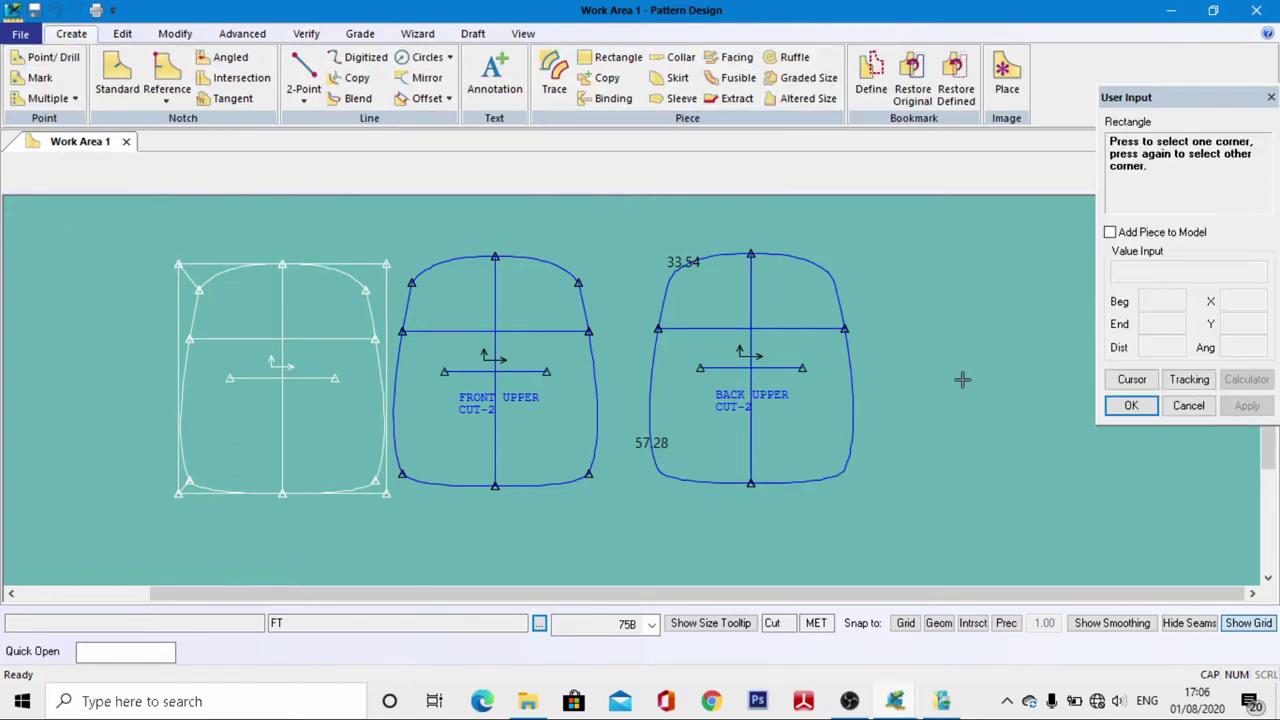
pyautogui.click(1130, 381)
pyautogui.press('Tab')
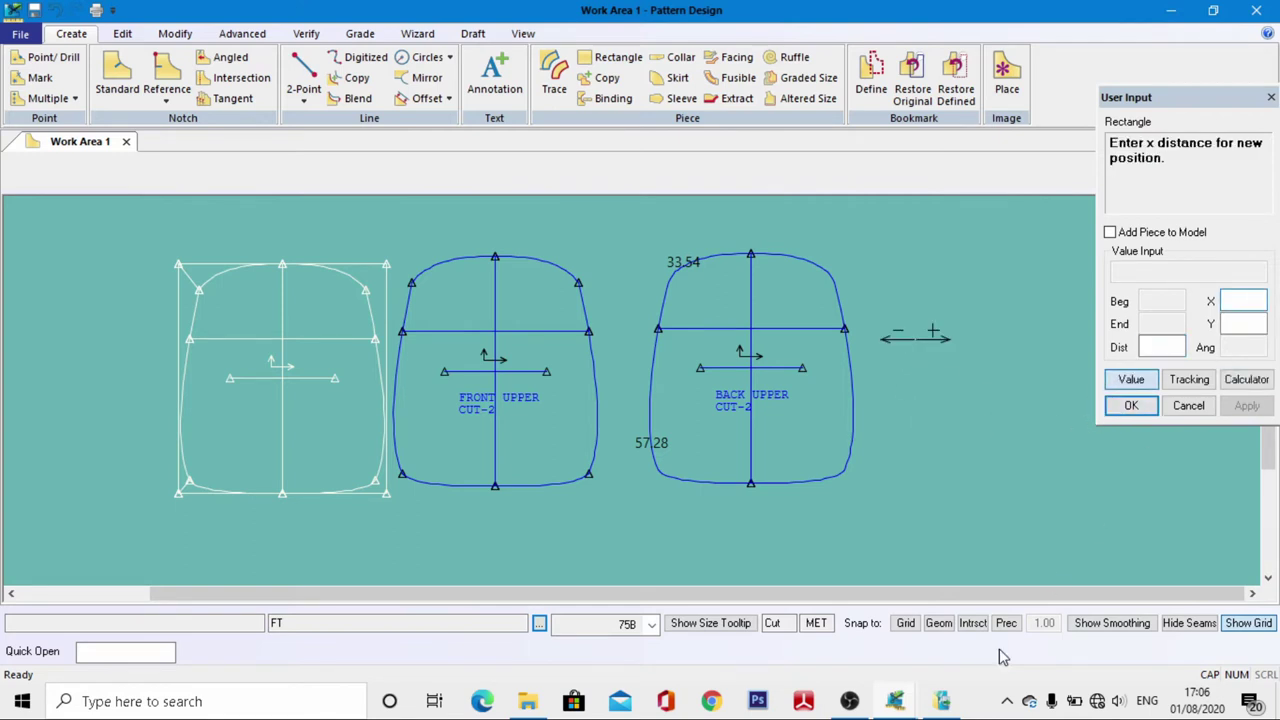
pyautogui.write('4')
pyautogui.write('0')
pyautogui.press('Tab')
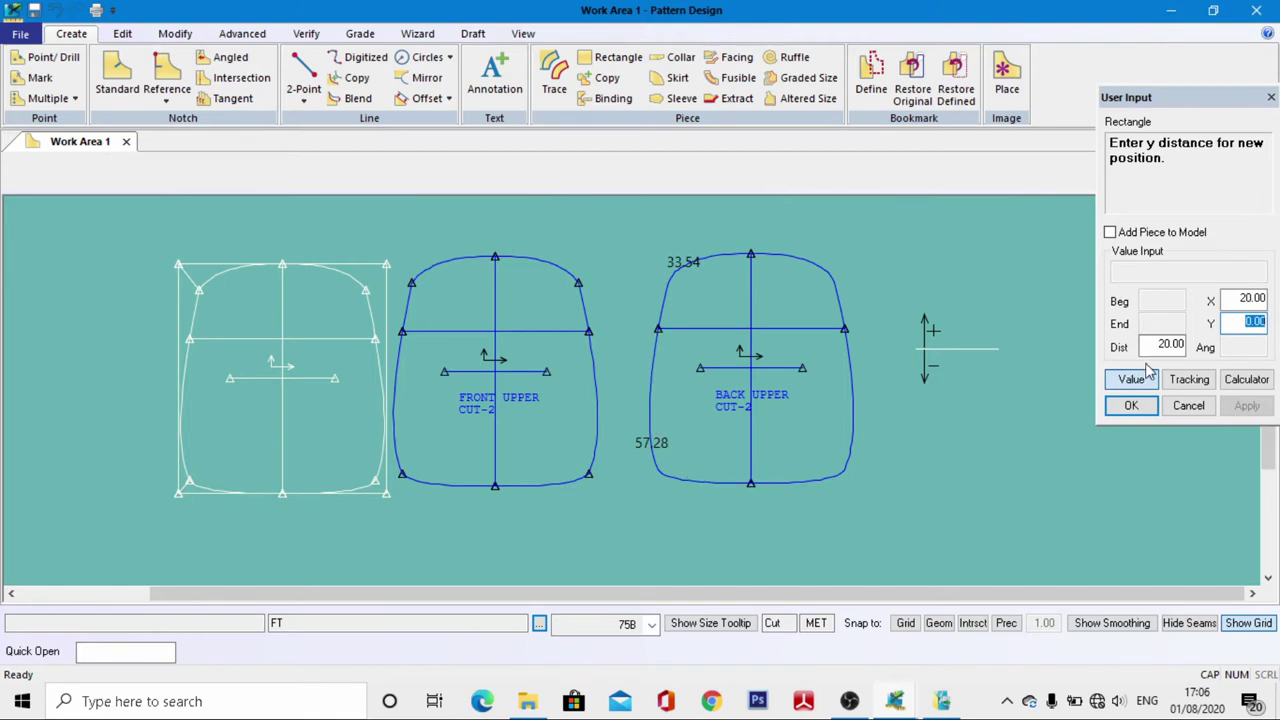
pyautogui.write('57.28')
pyautogui.press('Return')
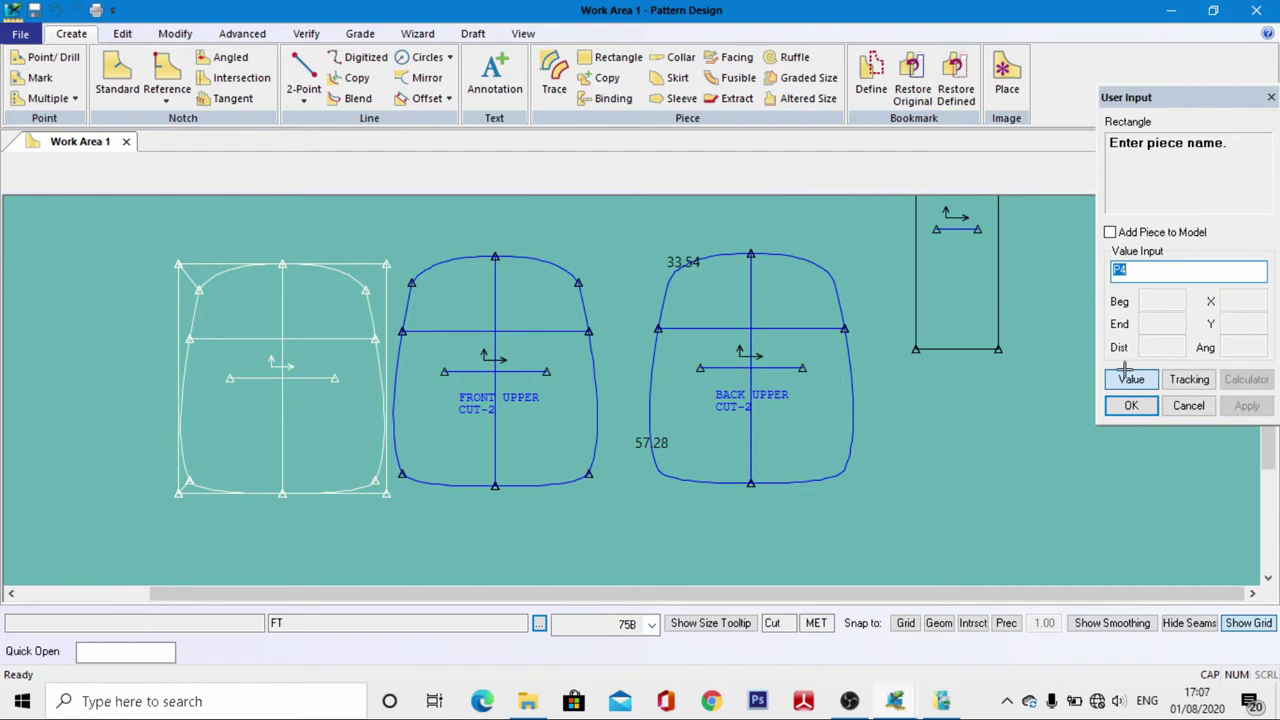
# Name the new rectangle piece GP and move it down next to the BACK UPPER piece
pyautogui.write('GP')
pyautogui.click(1131, 405)
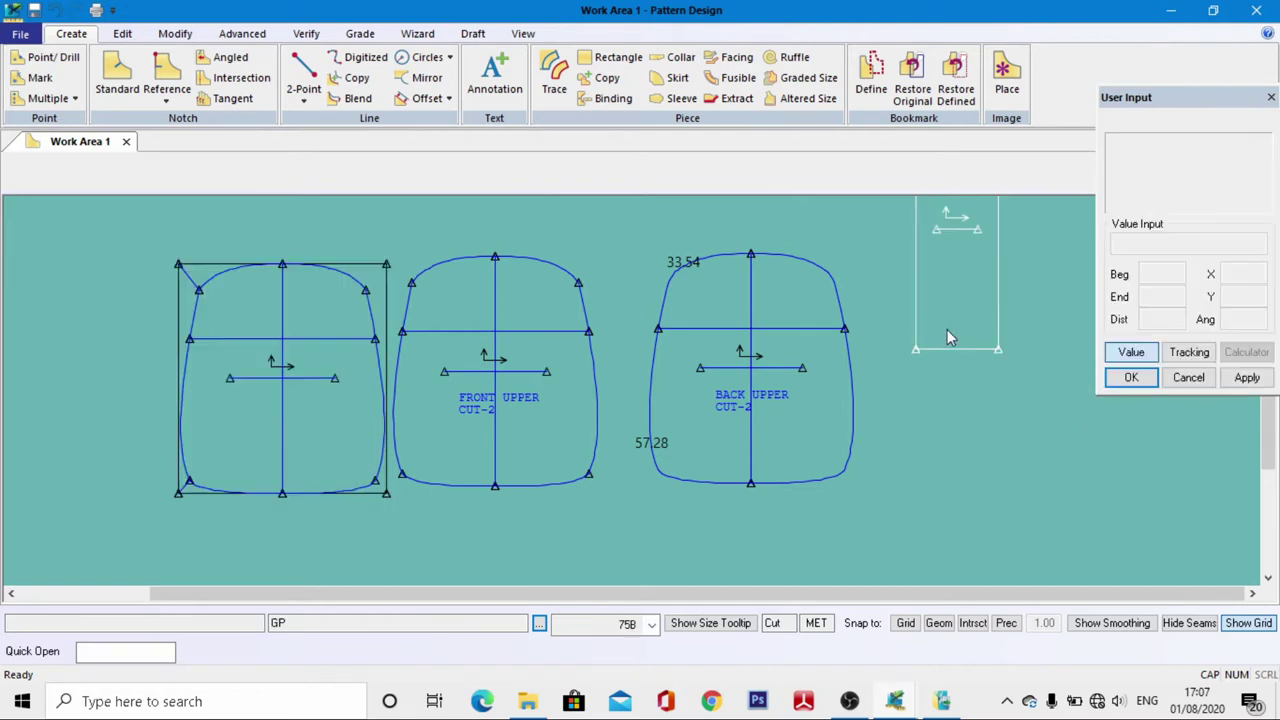
pyautogui.click(871, 431)
# Annotate the GP rectangle piece with GUP and CUT-2 on two lines, using character size 2
pyautogui.click(494, 78)
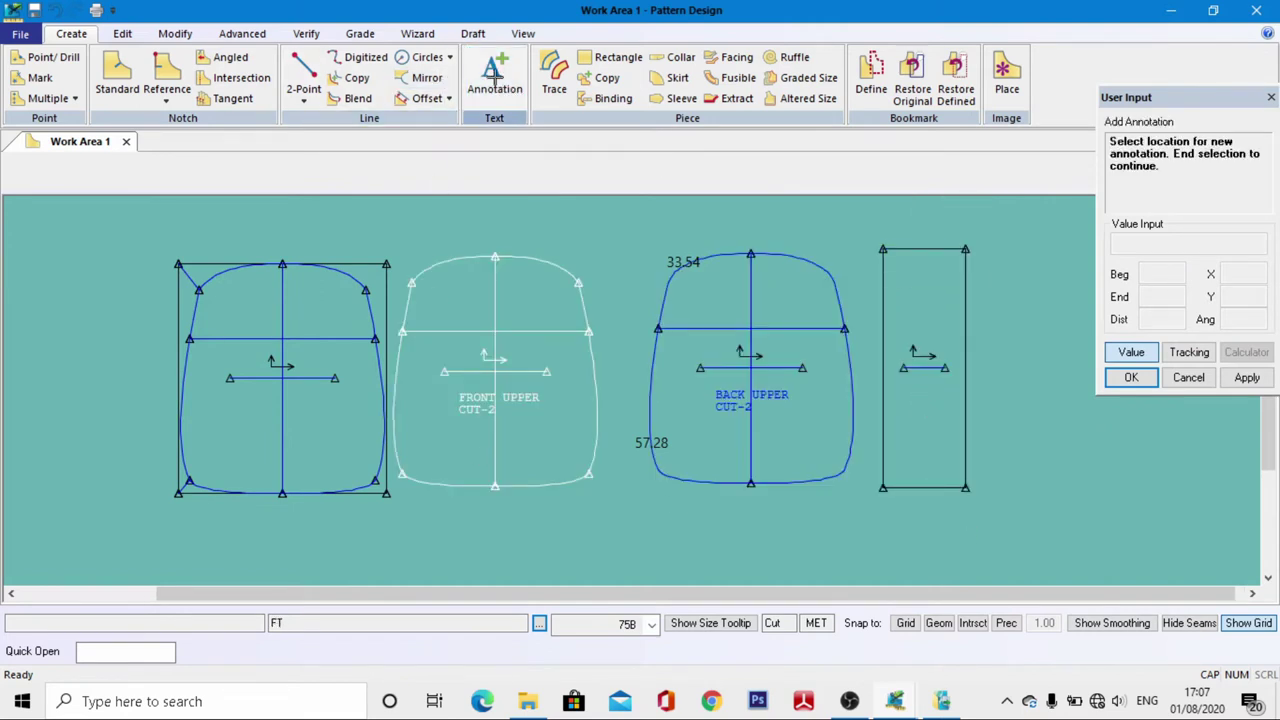
pyautogui.click(924, 385)
pyautogui.rightClick(895, 314)
pyautogui.click(874, 316)
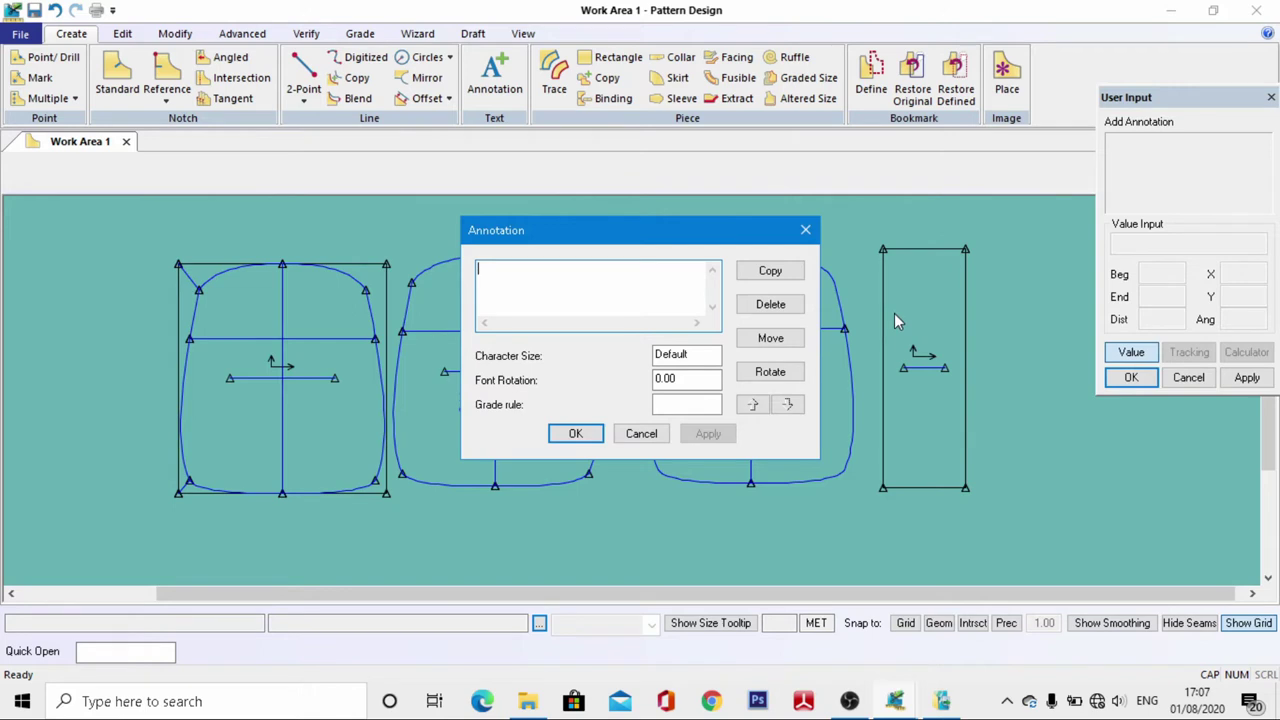
pyautogui.write('G')
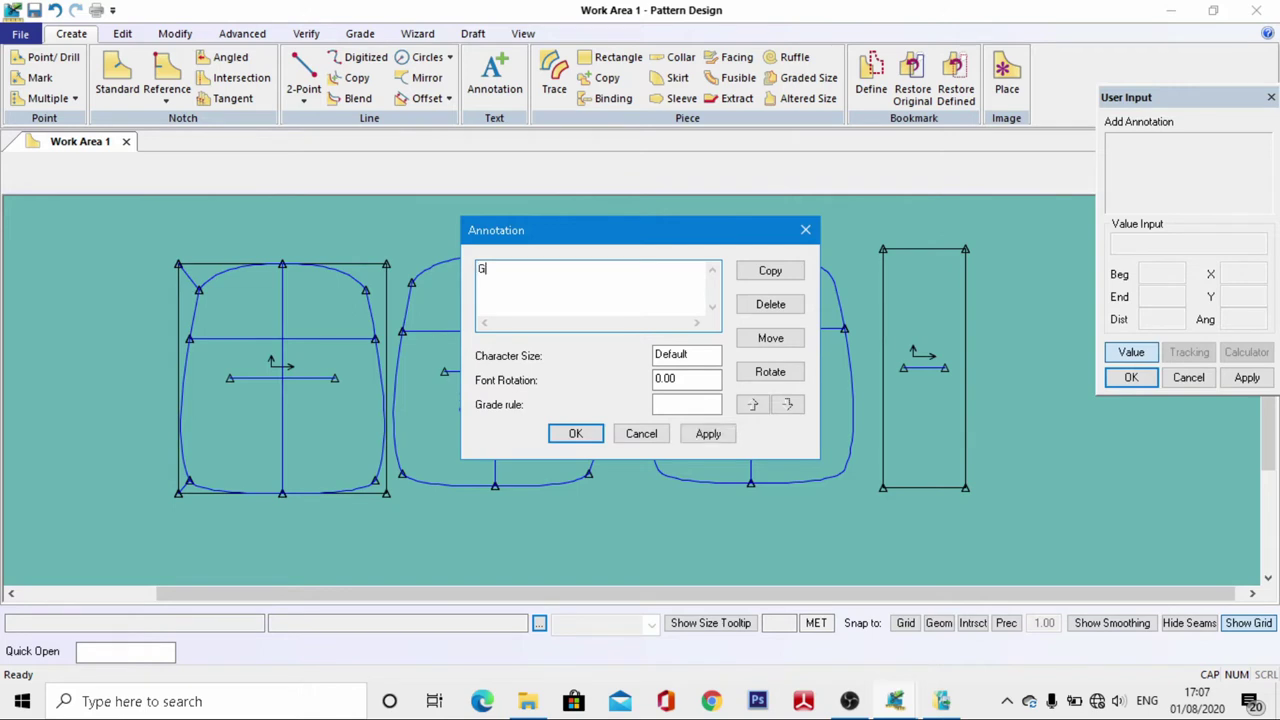
pyautogui.write('UP')
pyautogui.write('CUT-2')
pyautogui.moveTo(706, 359); pyautogui.dragTo(651, 362)
pyautogui.write('2')
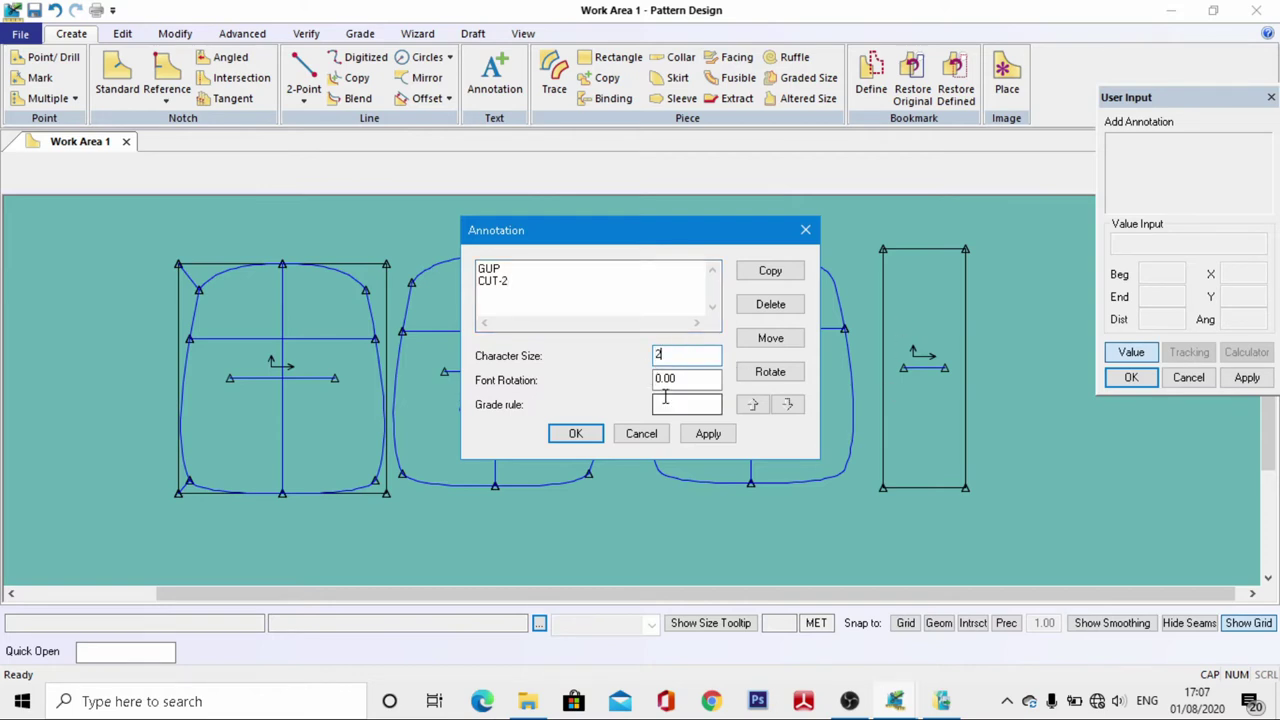
pyautogui.click(586, 434)
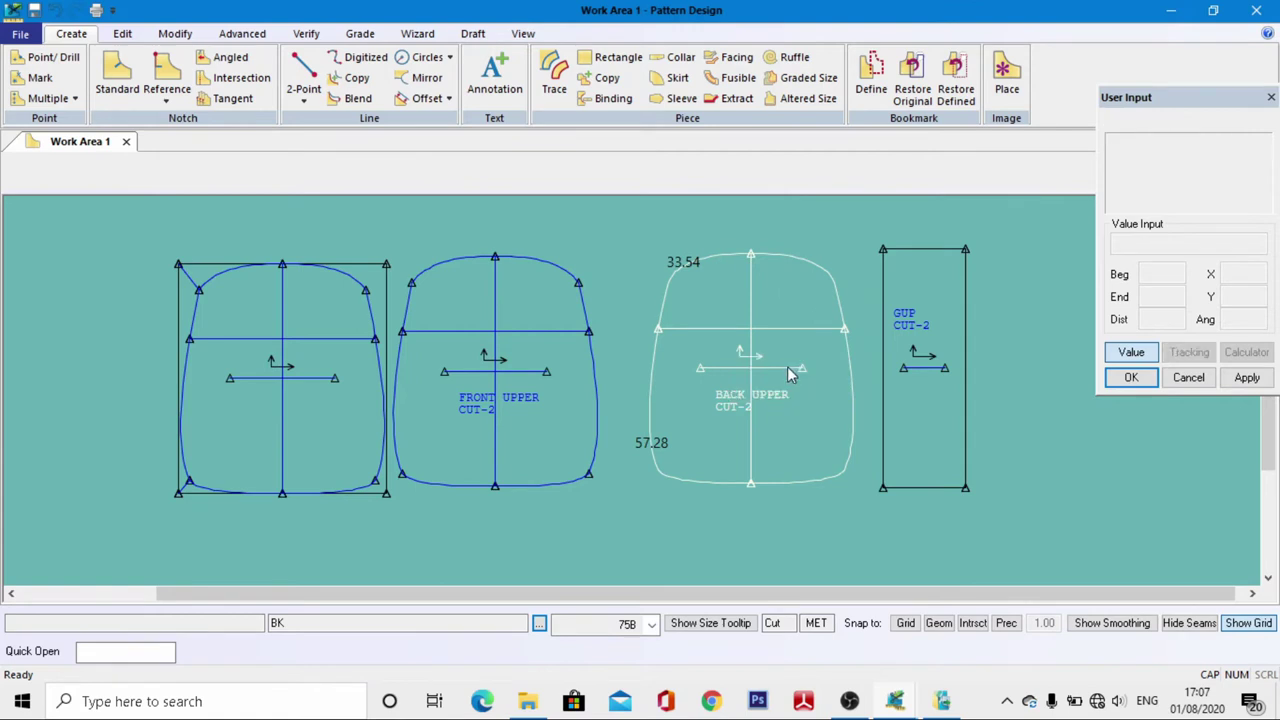
# Shift the GUP piece slightly lower beside the BACK UPPER piece
pyautogui.click(918, 365)
pyautogui.scroll(3, 912, 362)
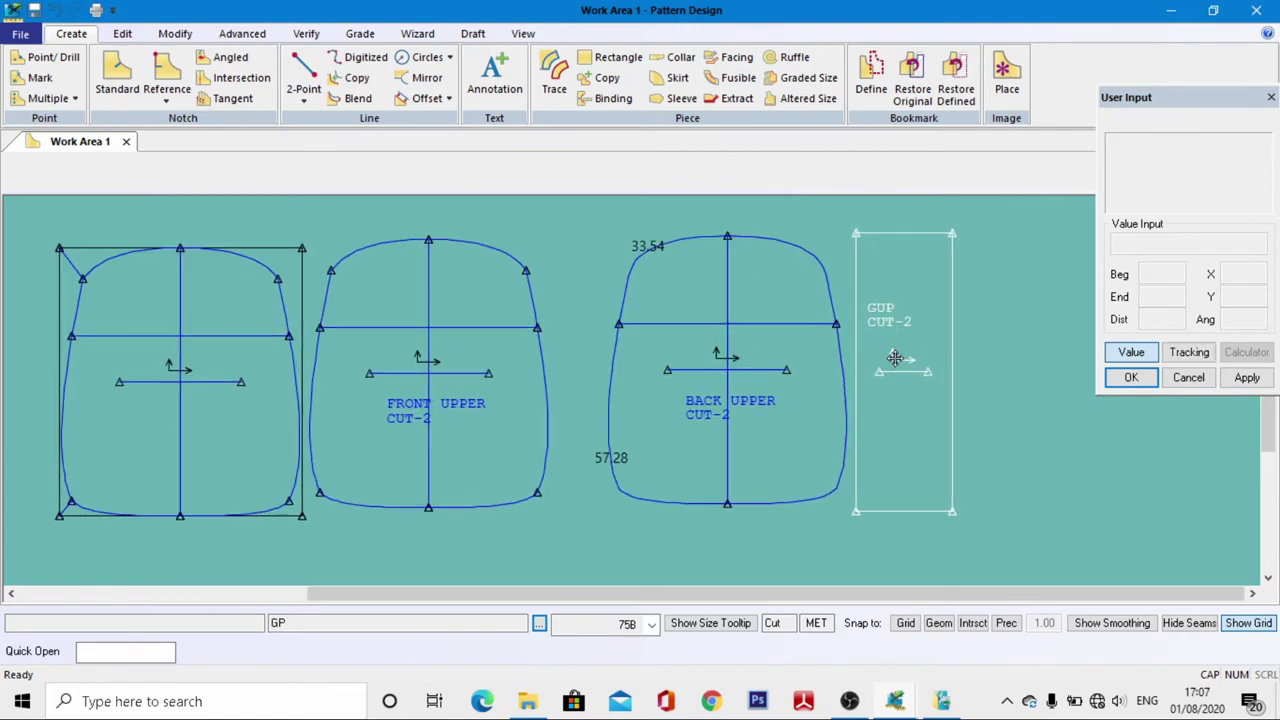
pyautogui.scroll(-2, 897, 358)
pyautogui.moveTo(895, 358); pyautogui.dragTo(895, 368)
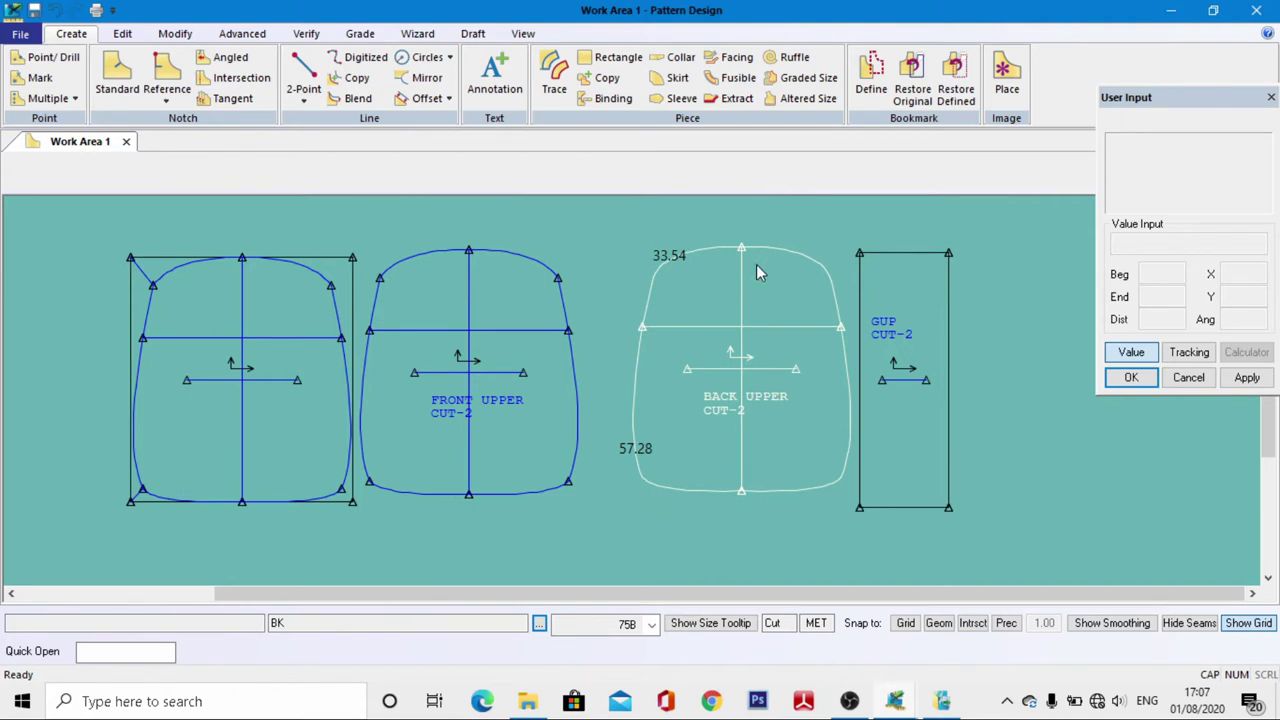
# Create a second rectangle piece 10 wide by 33.54 high beside the GUP piece
pyautogui.click(605, 58)
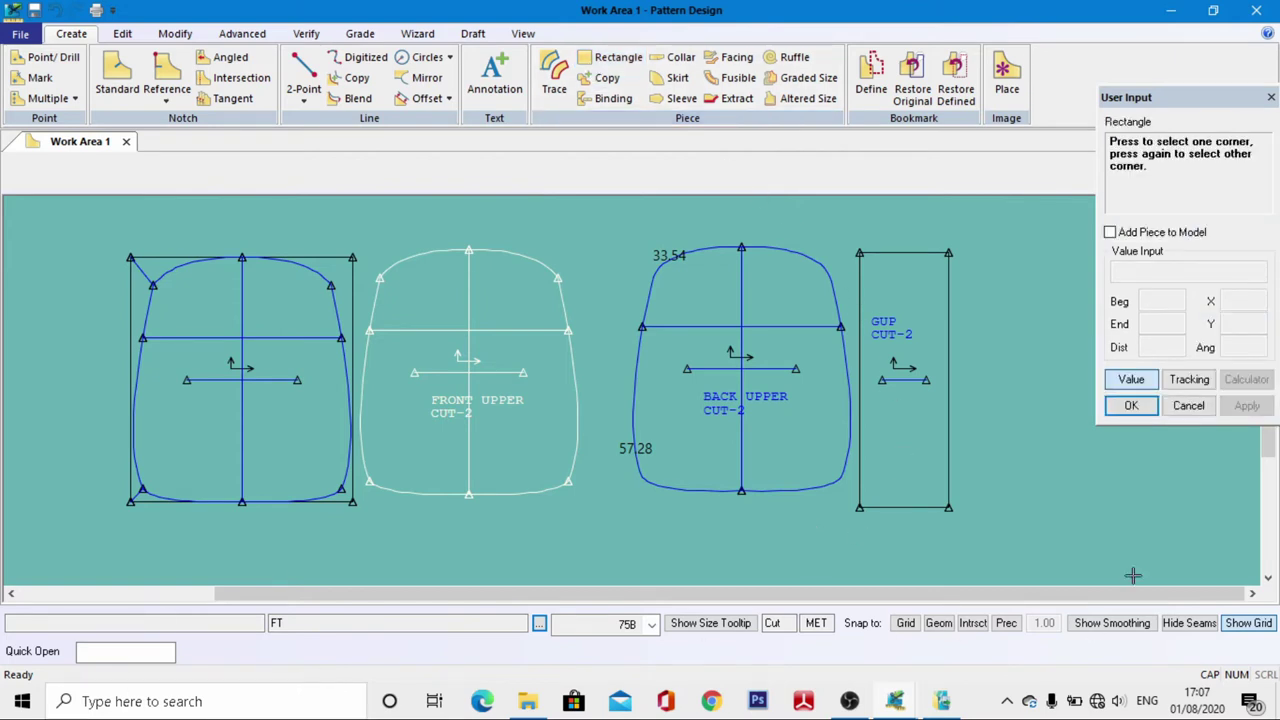
pyautogui.click(985, 380)
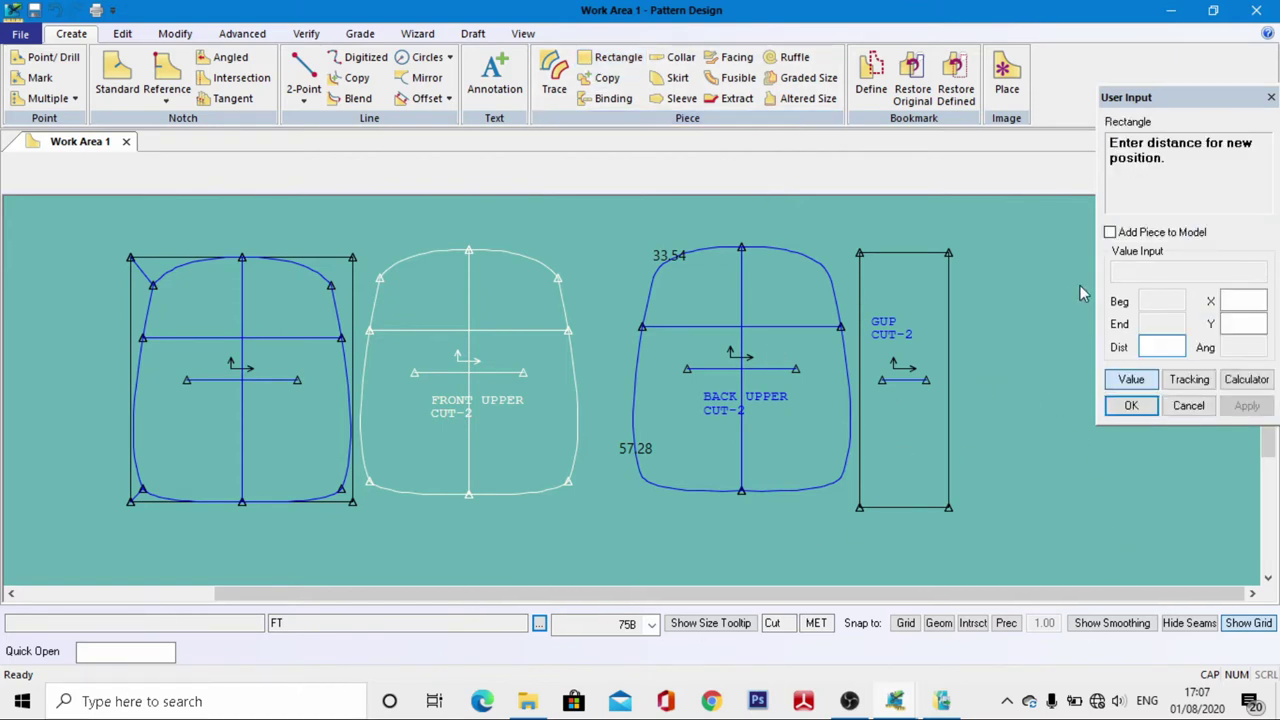
pyautogui.click(1242, 301)
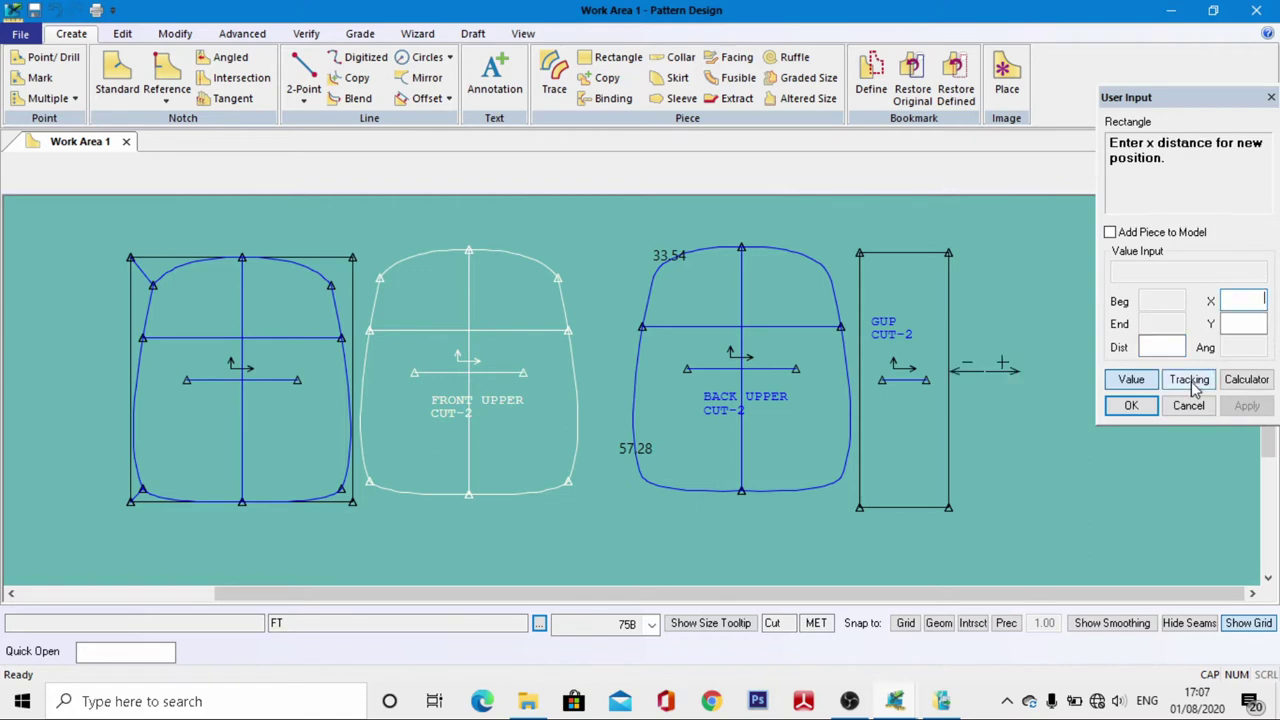
pyautogui.write('10')
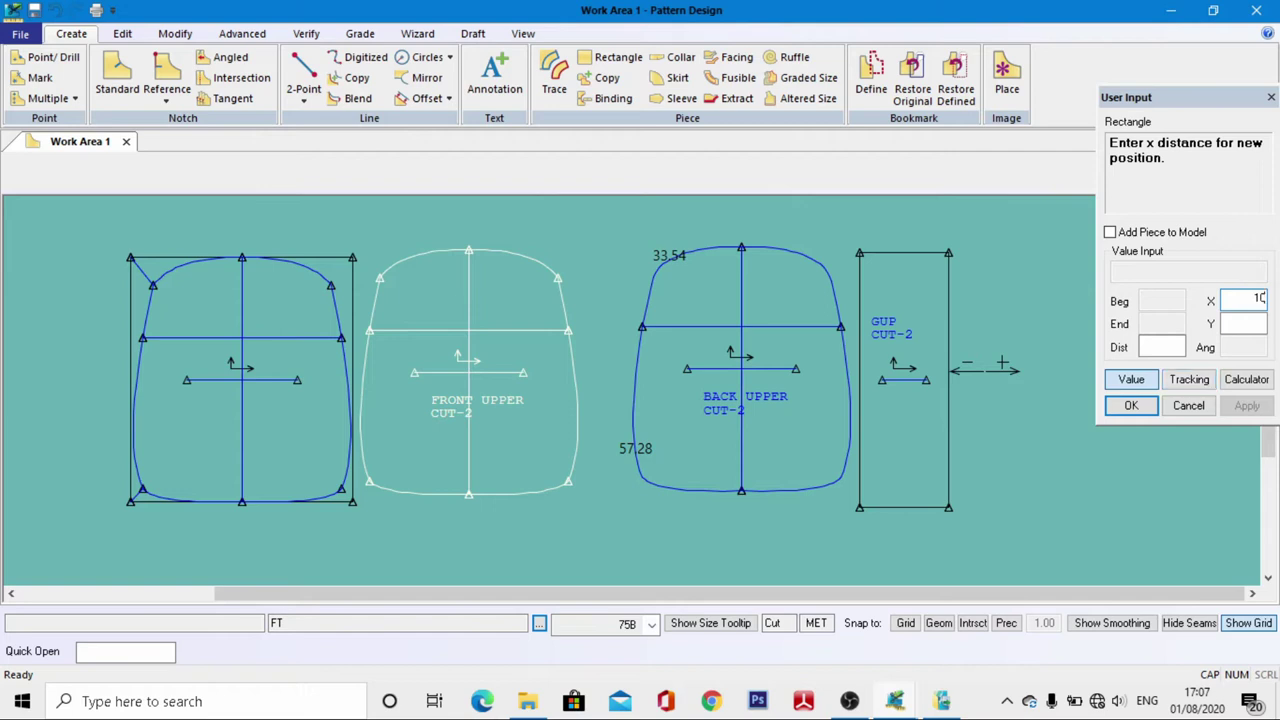
pyautogui.press('Return')
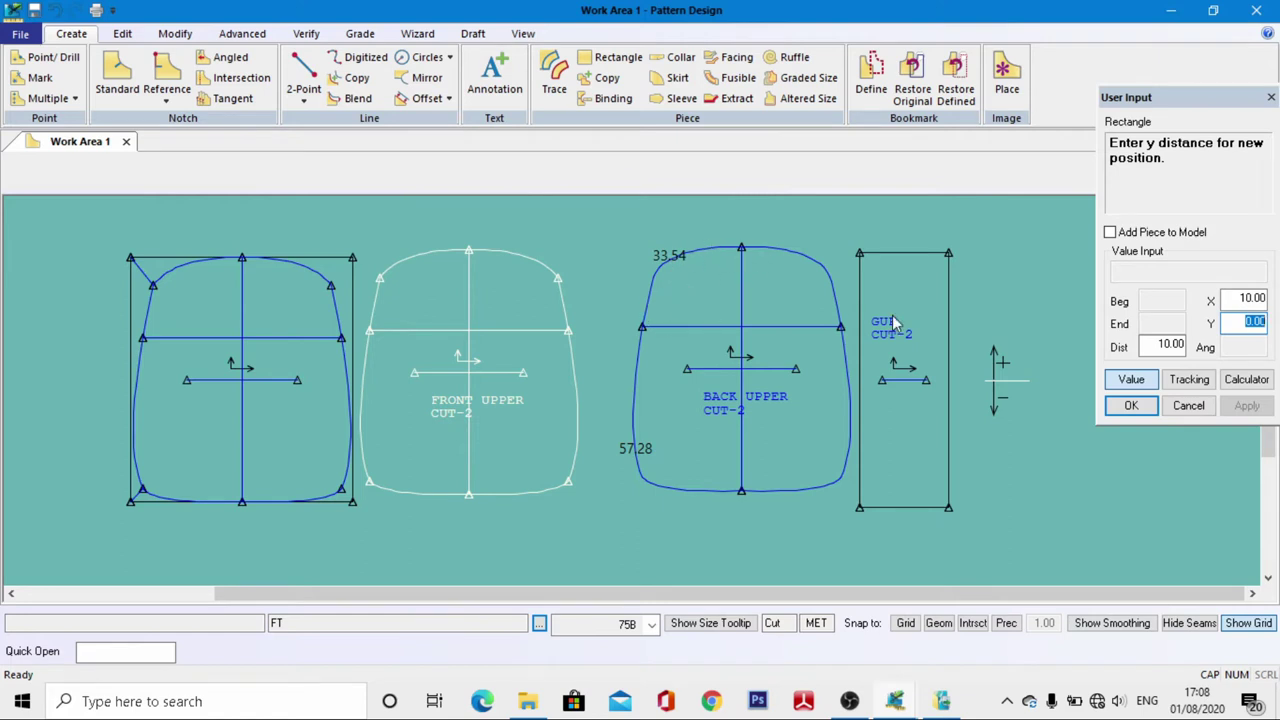
pyautogui.write('33.54')
pyautogui.press('Return')
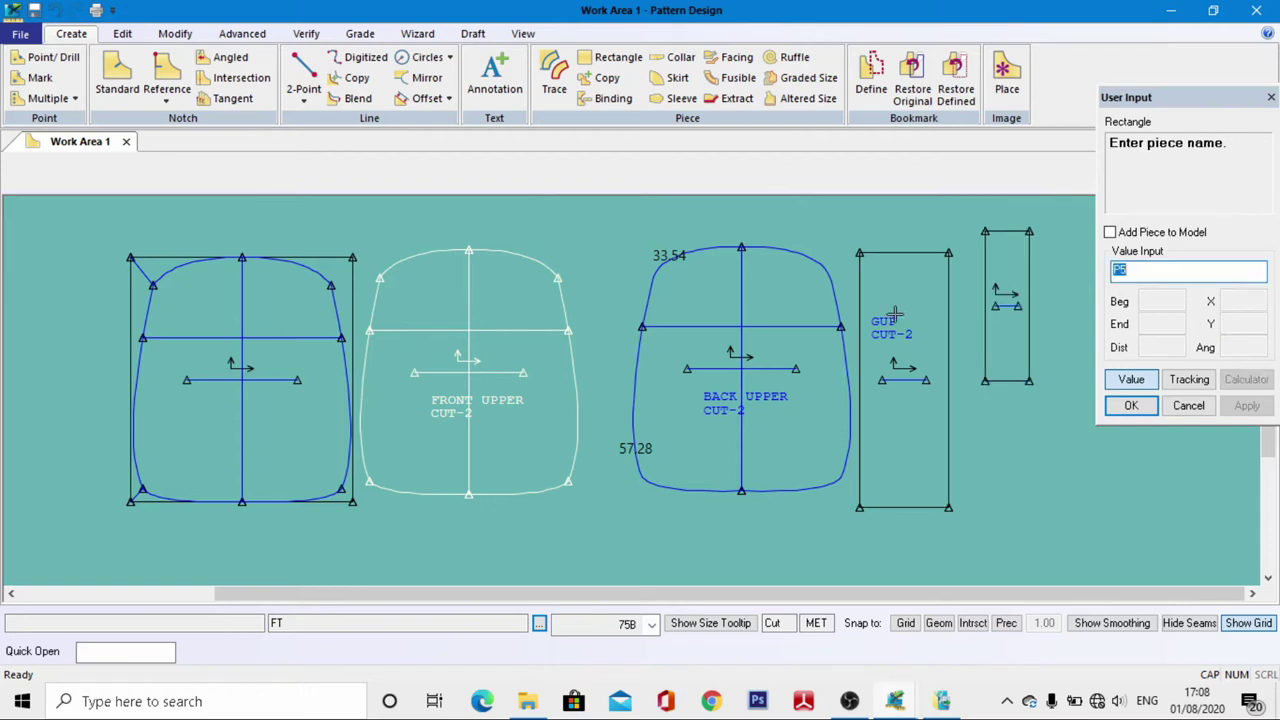
# Name the 10-wide rectangle piece TF and move it down next to the GUP piece
pyautogui.write('TF')
pyautogui.click(1108, 405)
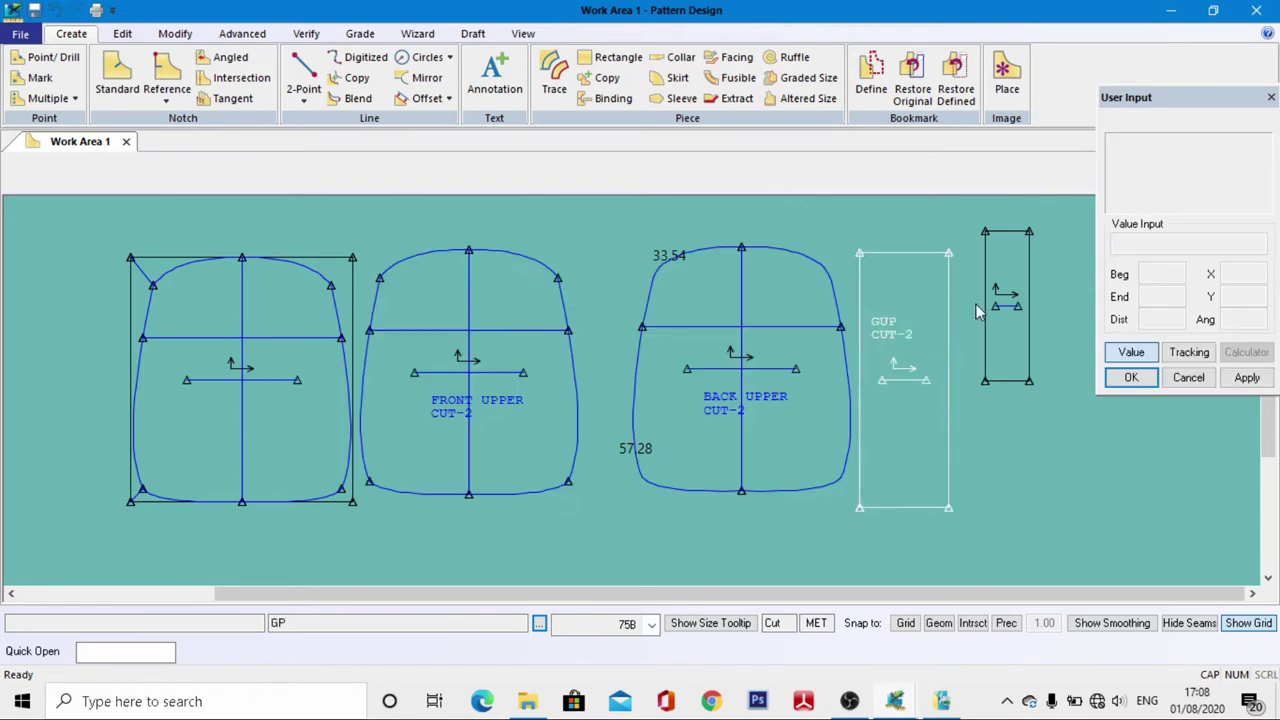
pyautogui.moveTo(1022, 284); pyautogui.dragTo(1004, 377)
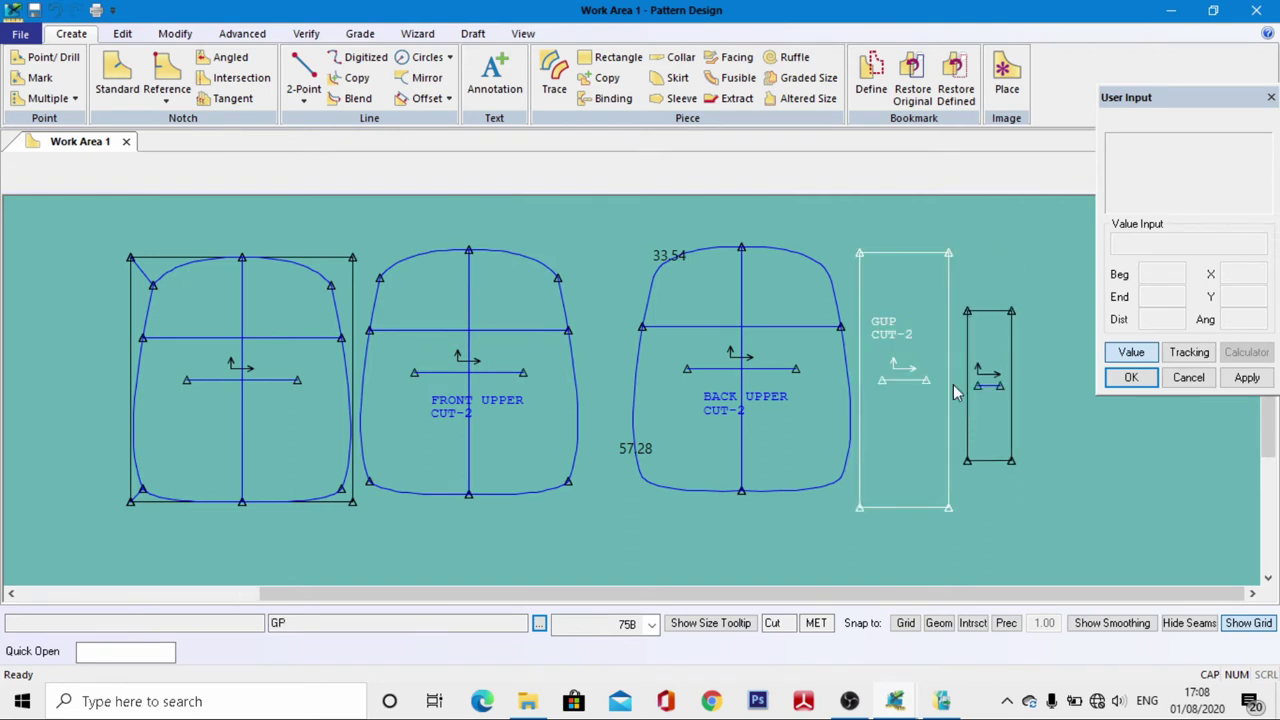
# Annotate the TF piece with TF and CUT-2 on two lines at character size 2, and end the annotation command
pyautogui.click(478, 78)
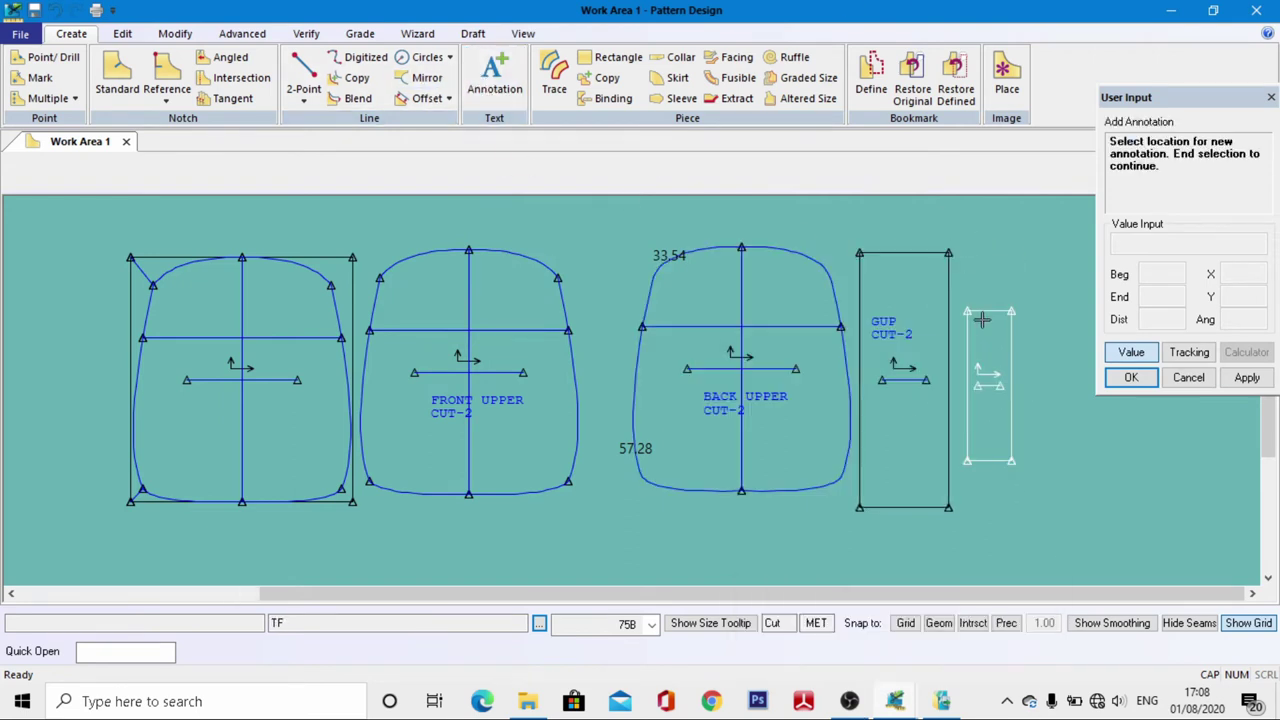
pyautogui.click(977, 336)
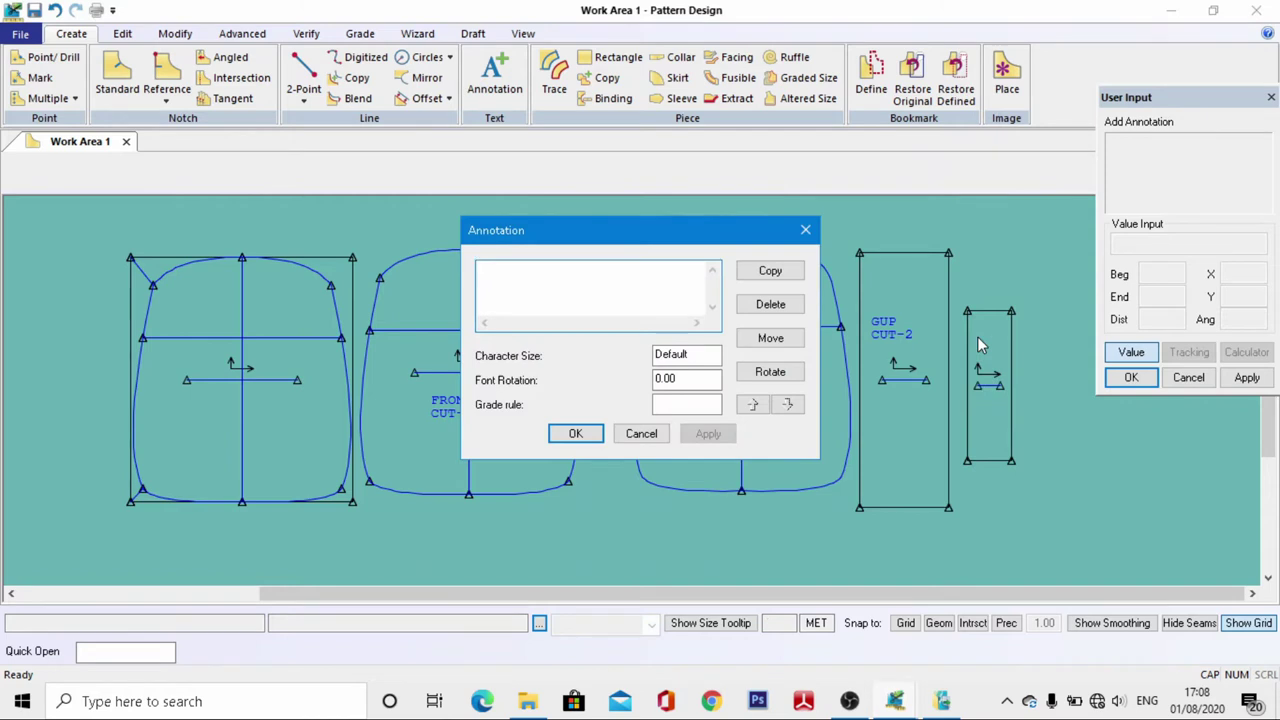
pyautogui.write('T')
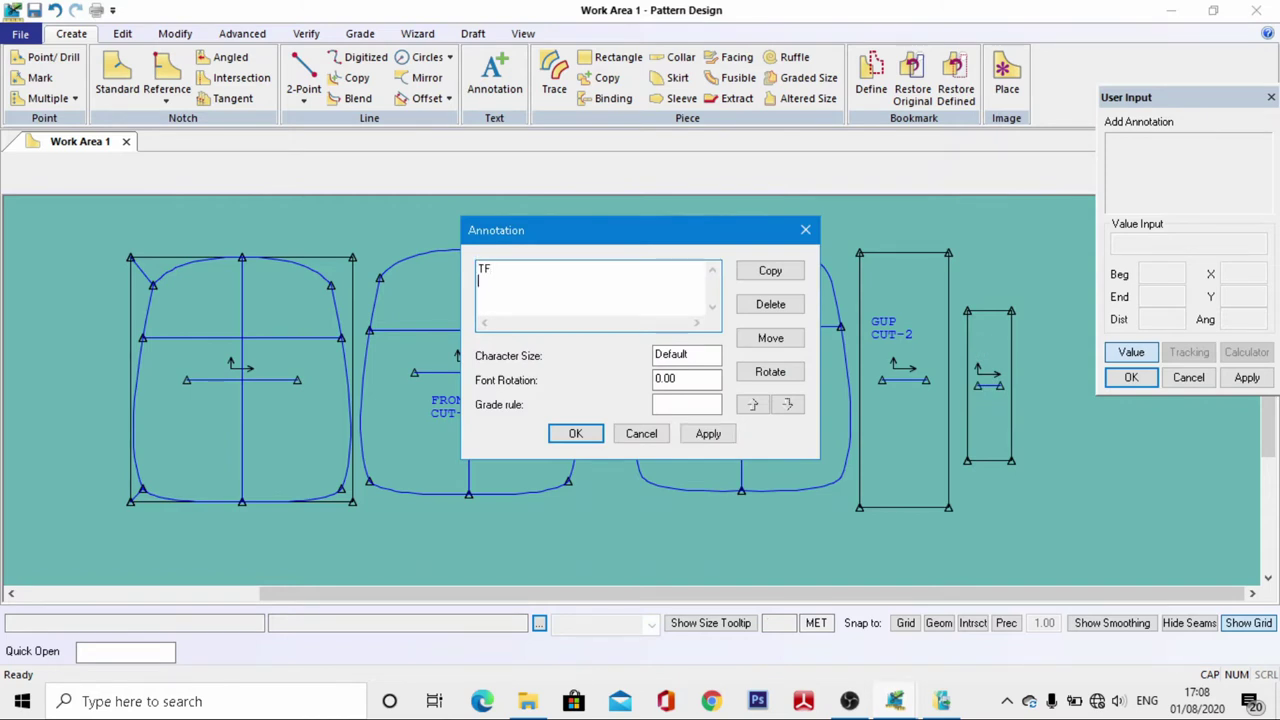
pyautogui.write('F')
pyautogui.press('Return')
pyautogui.write('CUT-2')
pyautogui.doubleClick(686, 355)
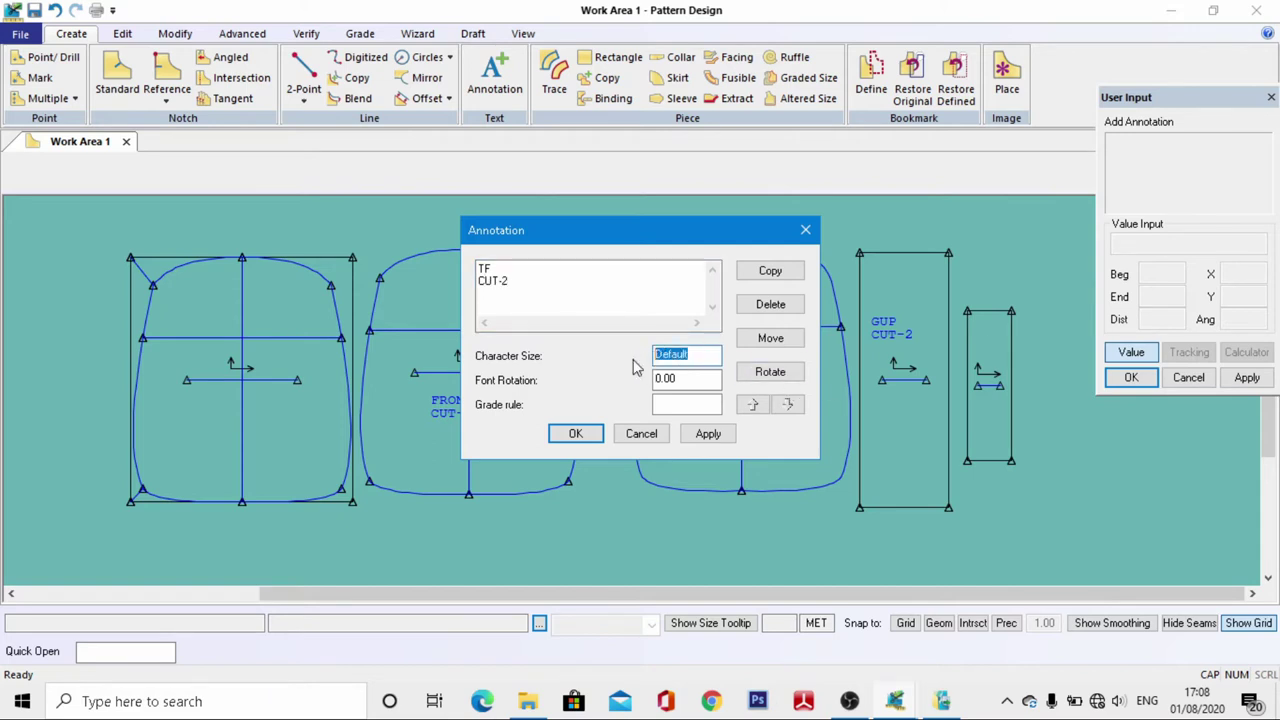
pyautogui.write('2')
pyautogui.click(588, 438)
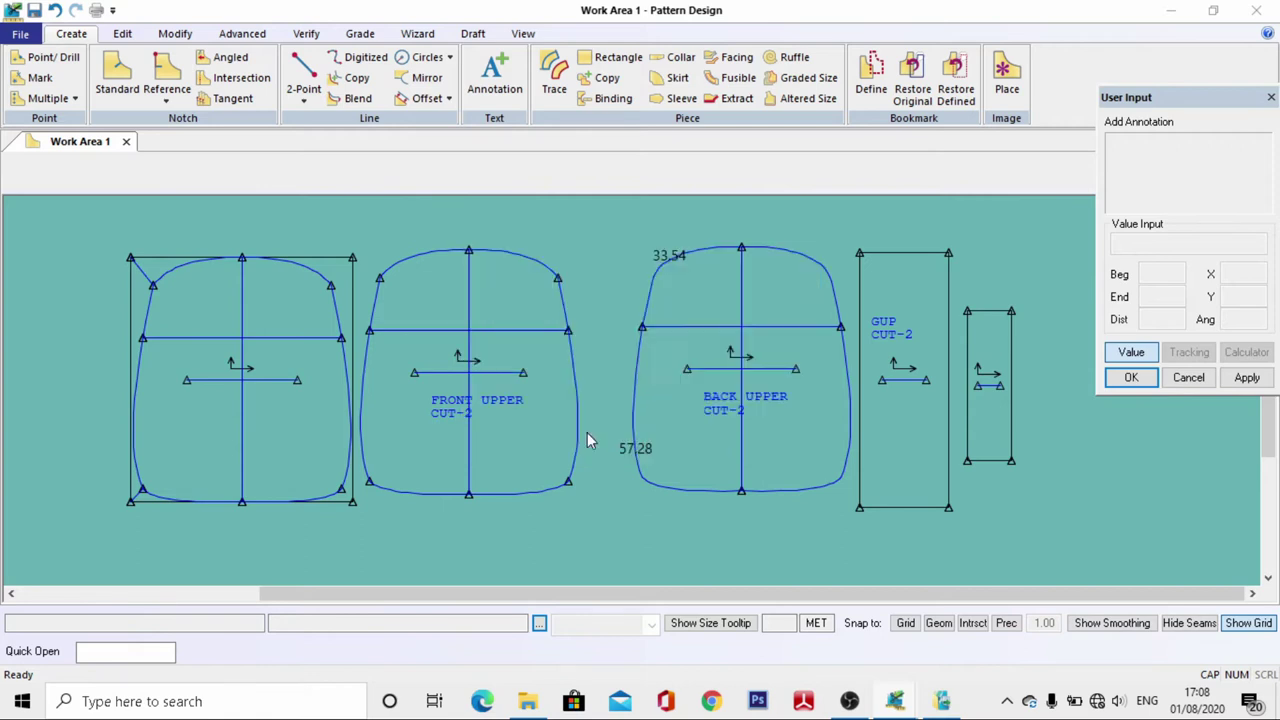
pyautogui.rightClick(892, 334)
pyautogui.click(894, 338)
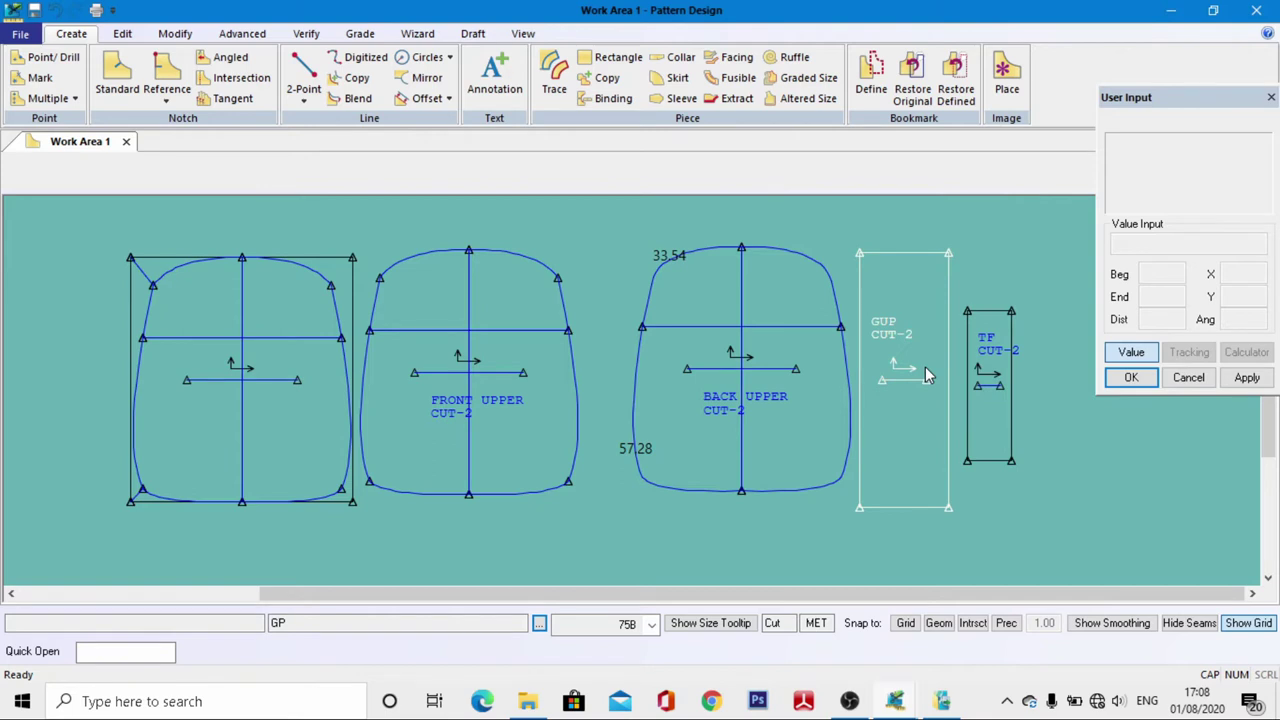
# Create a rectangle piece 17 wide by 20 high in the empty space beside the TF piece
pyautogui.scroll(-2, 300, 225)
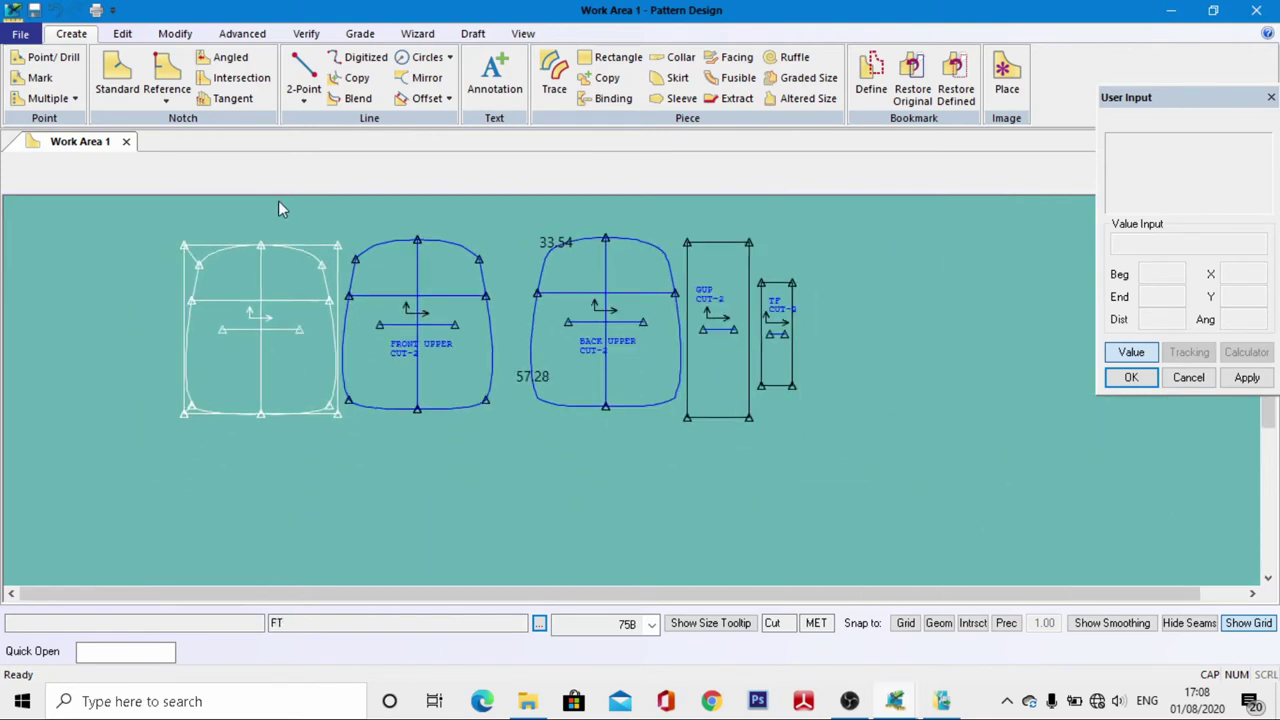
pyautogui.scroll(-1, 826, 288)
pyautogui.scroll(1, 765, 290)
pyautogui.scroll(-1, 260, 240)
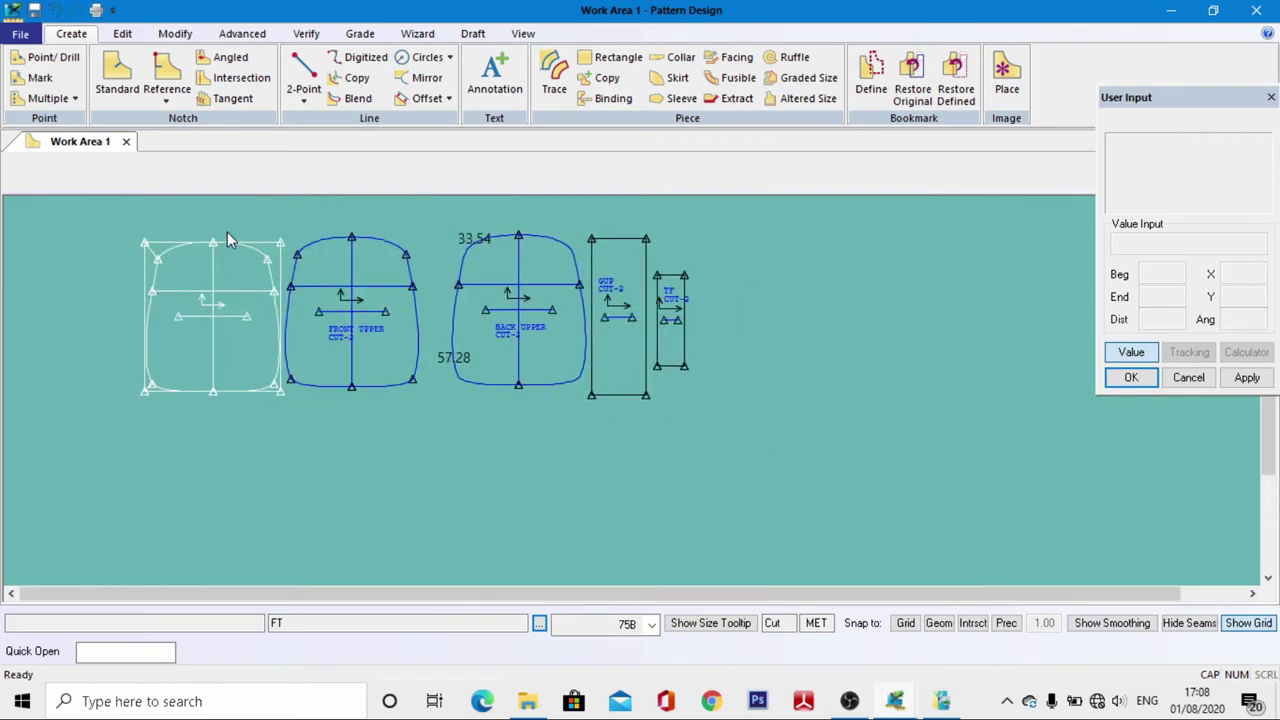
pyautogui.scroll(1, 840, 307)
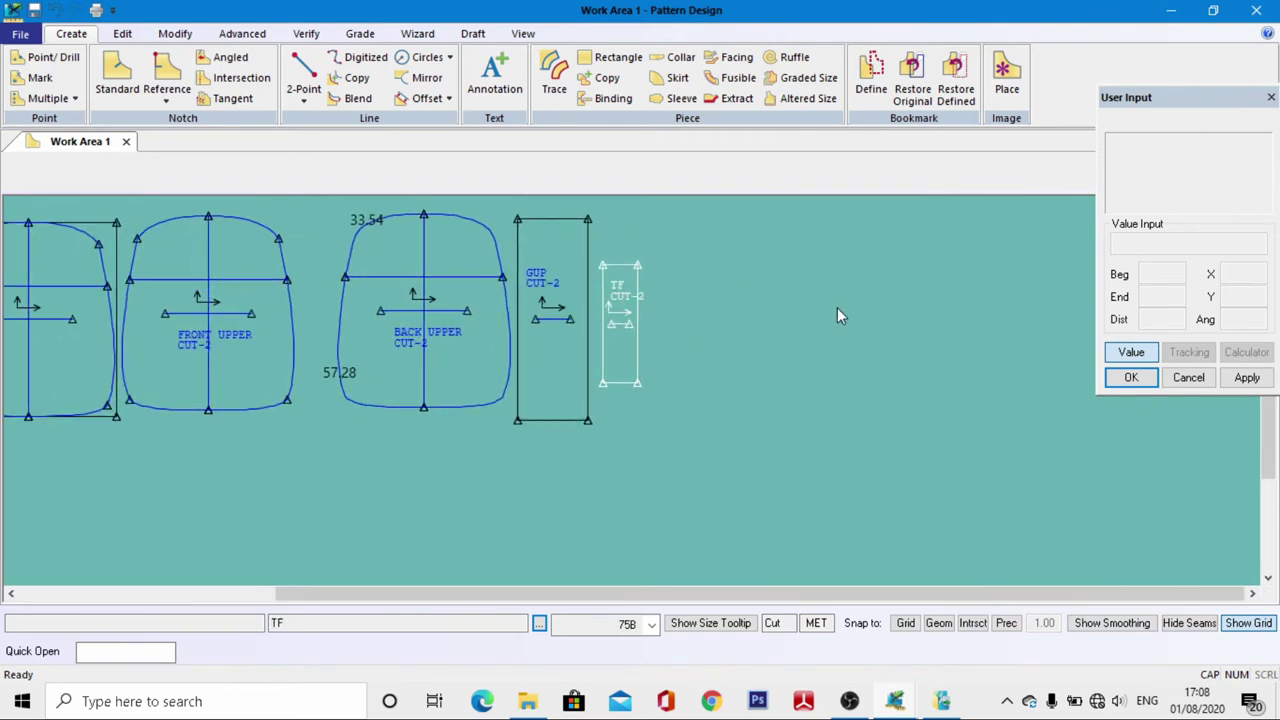
pyautogui.click(610, 58)
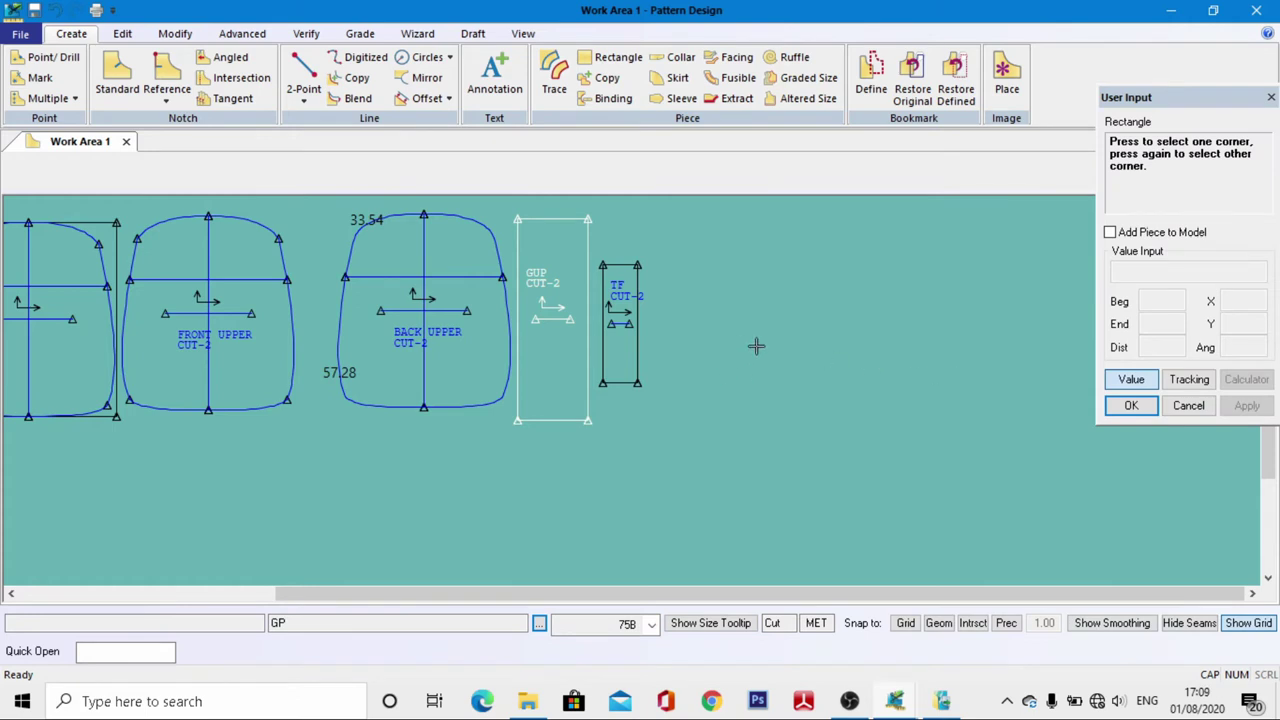
pyautogui.click(757, 348)
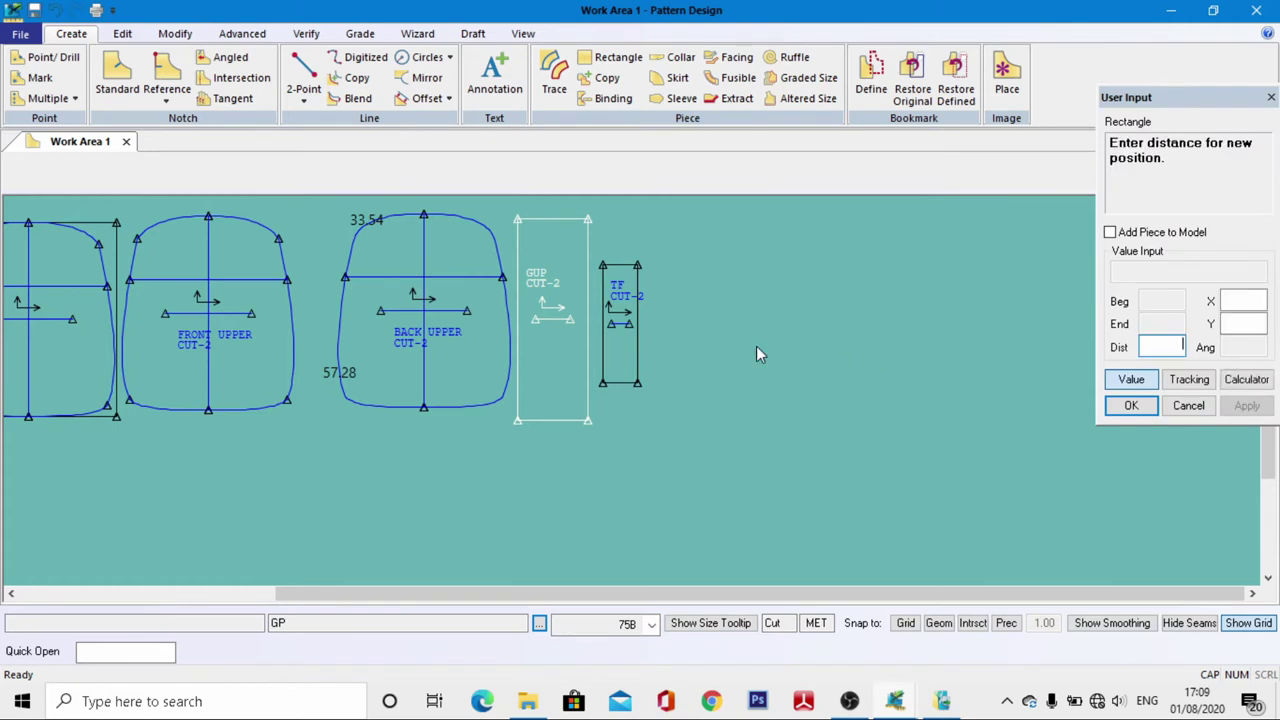
pyautogui.click(1248, 304)
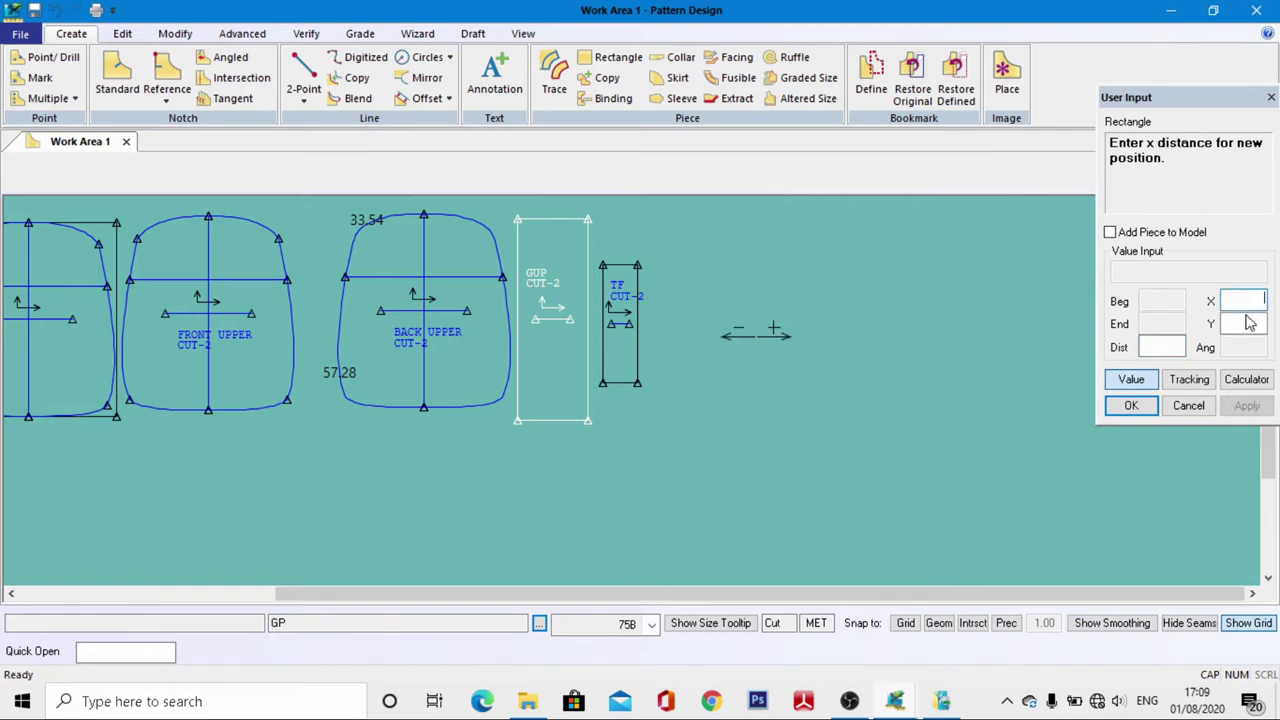
pyautogui.write('17')
pyautogui.press('Return')
pyautogui.write('20')
pyautogui.press('Return')
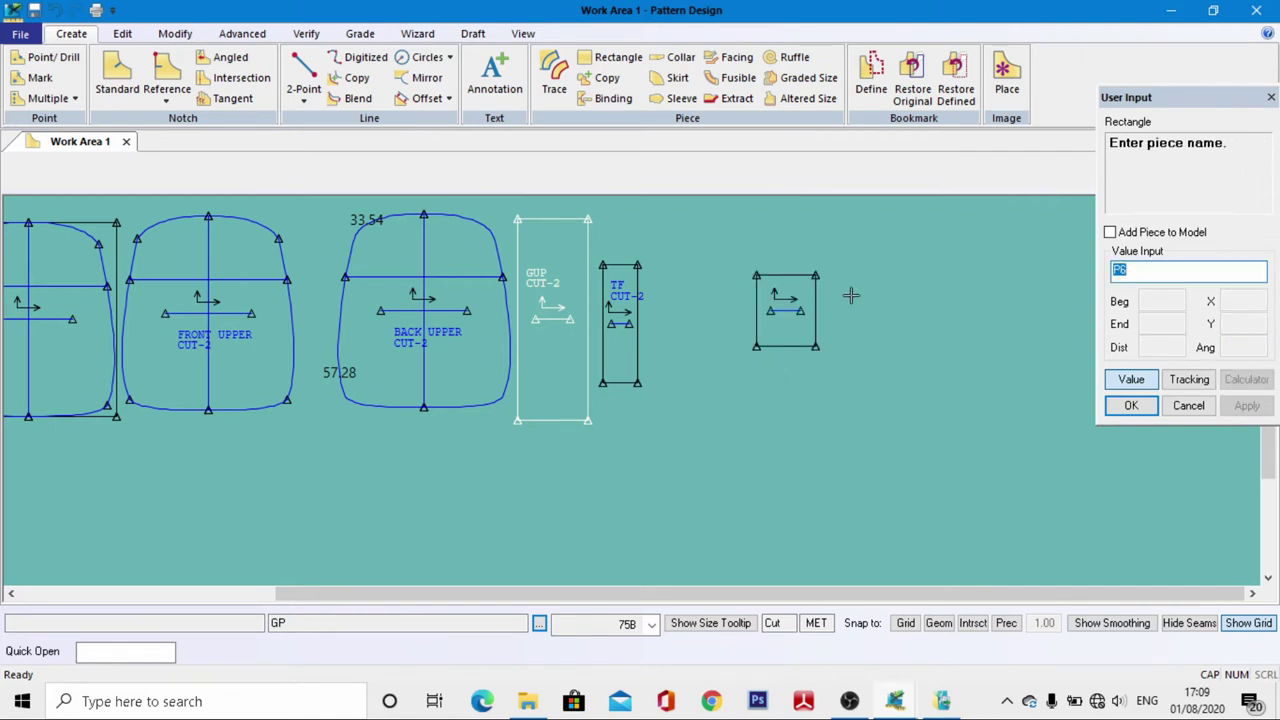
# Name the 17-wide rectangle piece PKT, end the rectangle command and reposition the piece beside the TF piece
pyautogui.write('P')
pyautogui.click(1131, 405)
pyautogui.rightClick(910, 282)
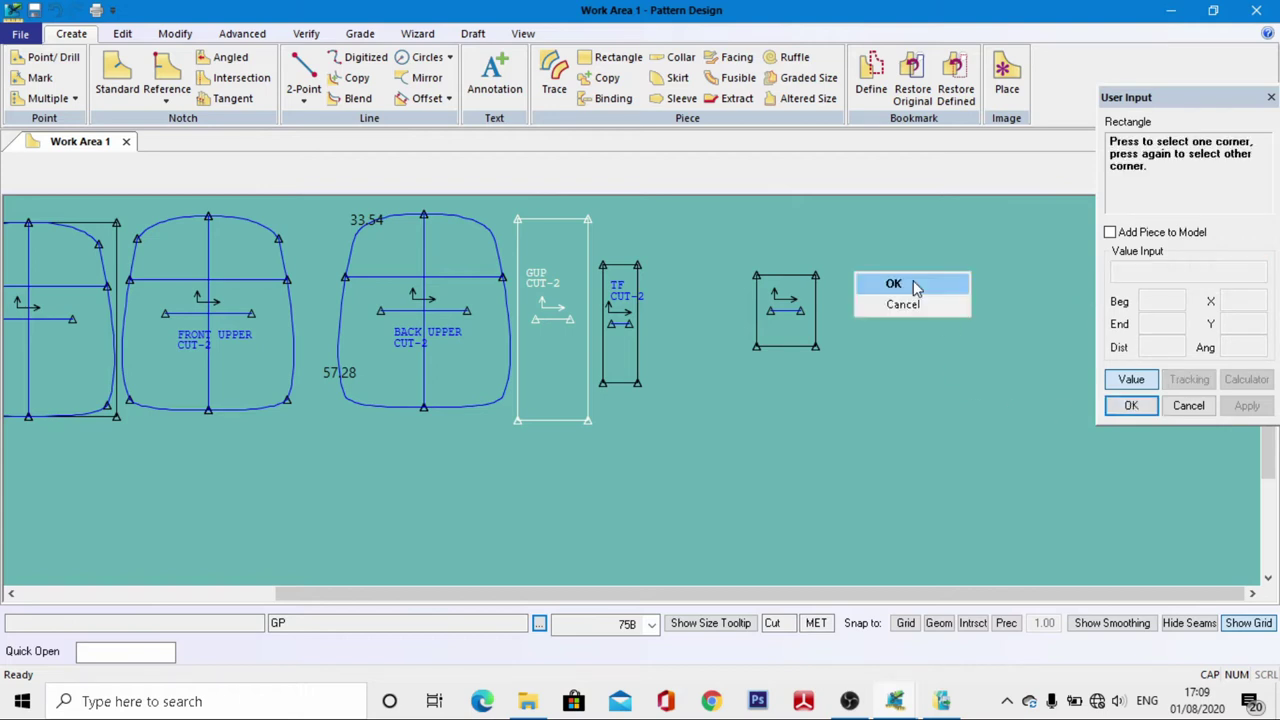
pyautogui.click(913, 284)
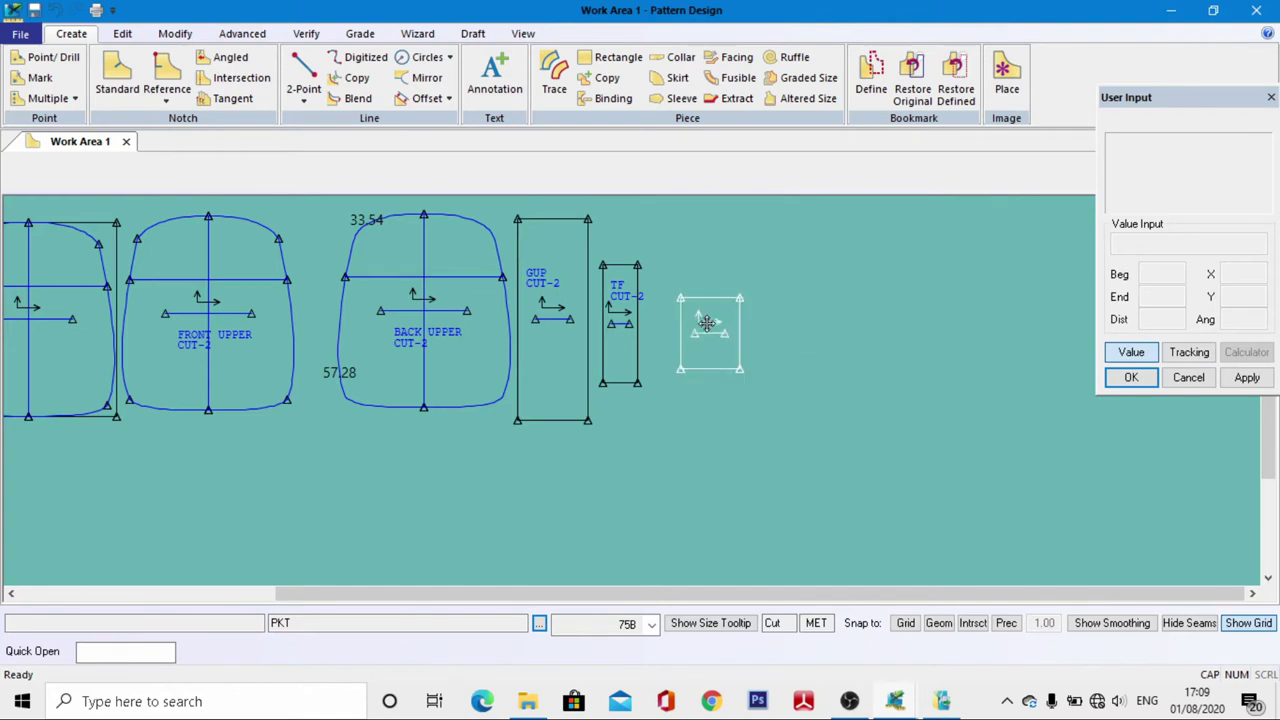
pyautogui.click(792, 322)
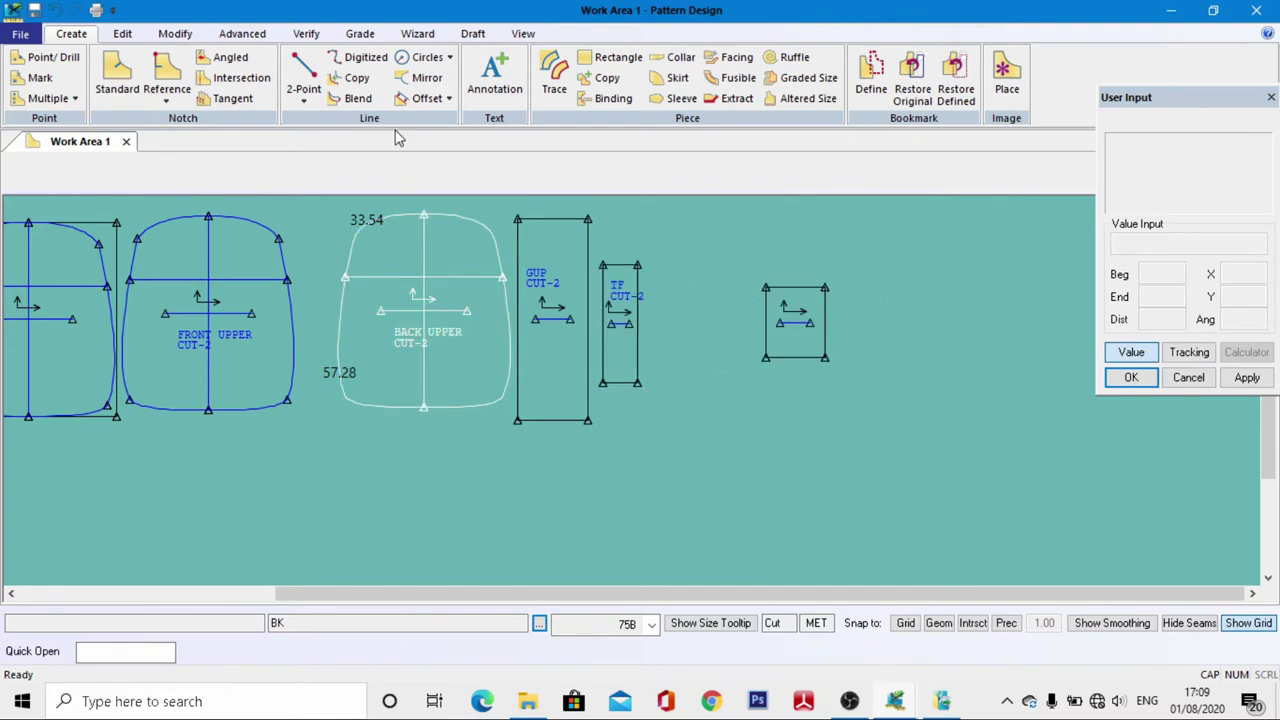
# Draw diagonal two-point lines inward from the PKT piece's lower-left and upper-left corners, about 4.16 and 3.09 long
pyautogui.click(304, 75)
pyautogui.scroll(2, 770, 305)
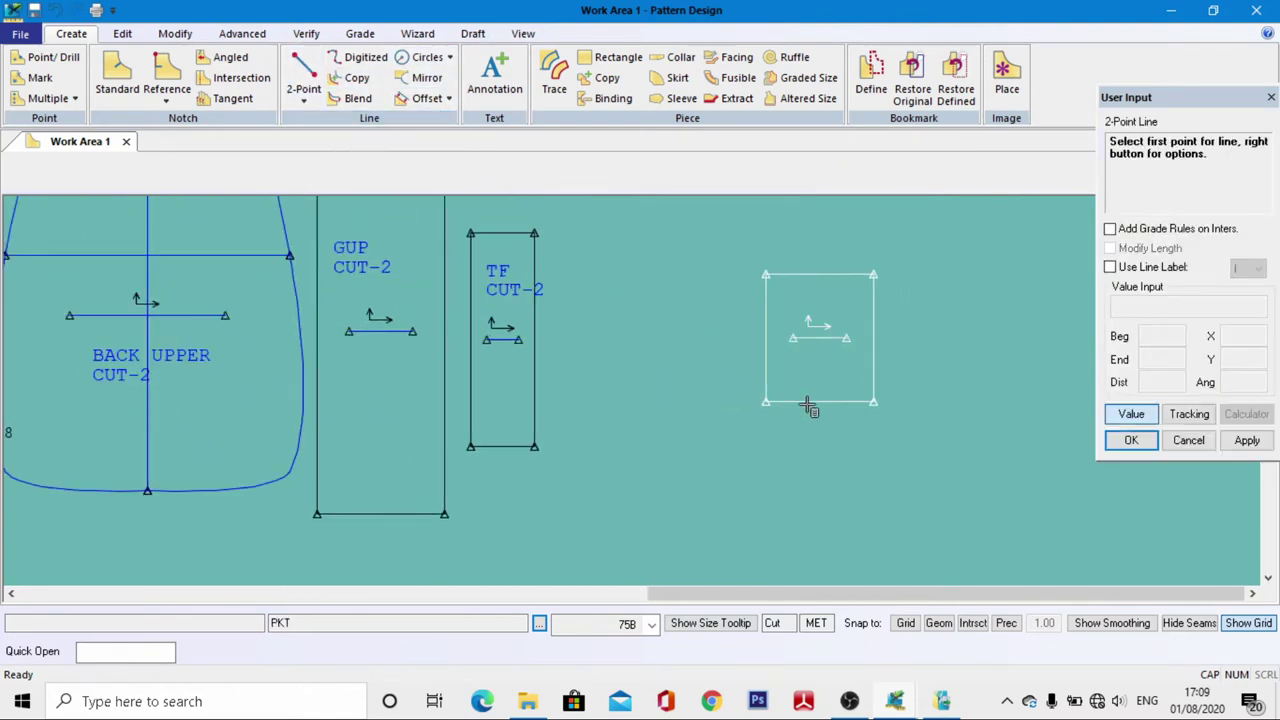
pyautogui.scroll(1, 810, 408)
pyautogui.click(748, 401)
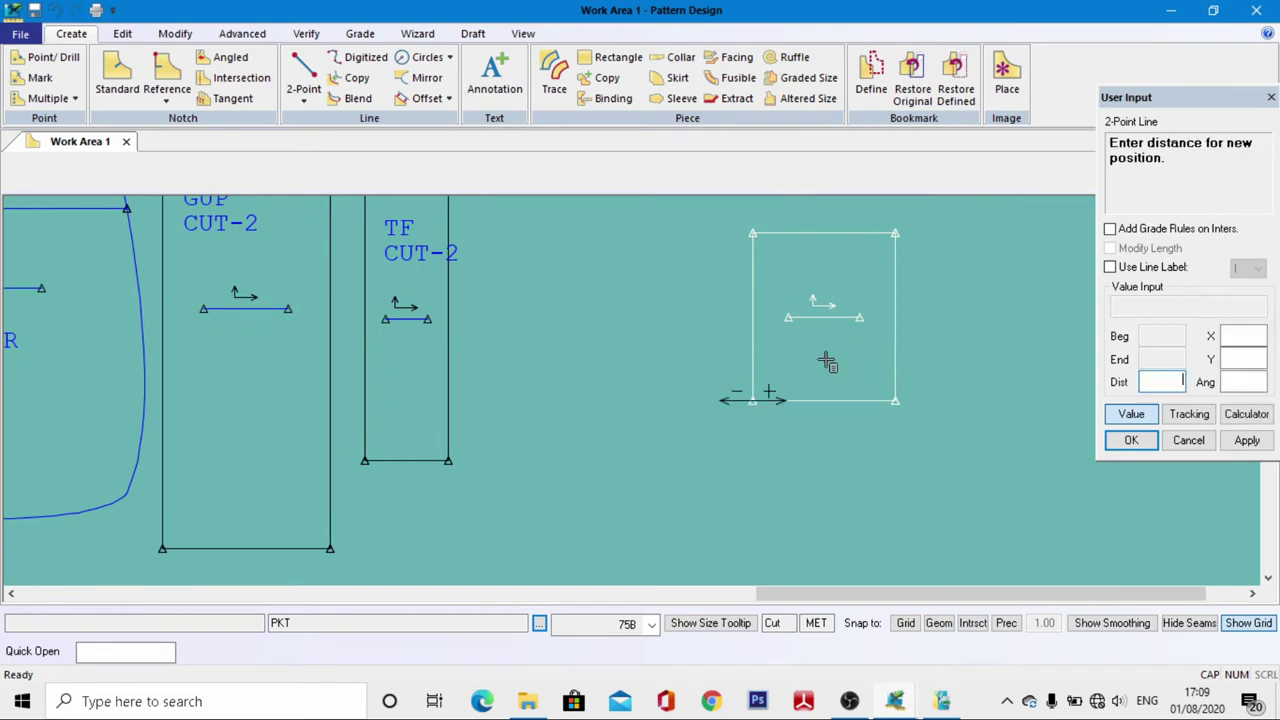
pyautogui.click(1128, 414)
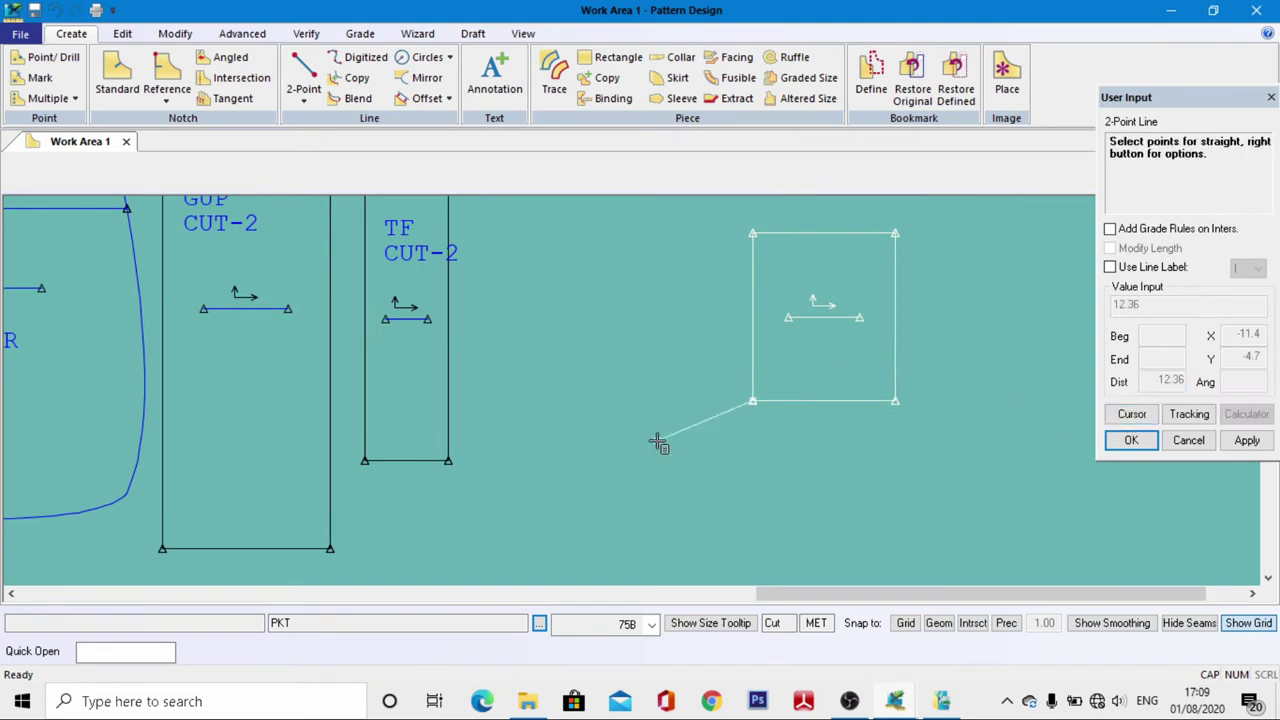
pyautogui.click(775, 375)
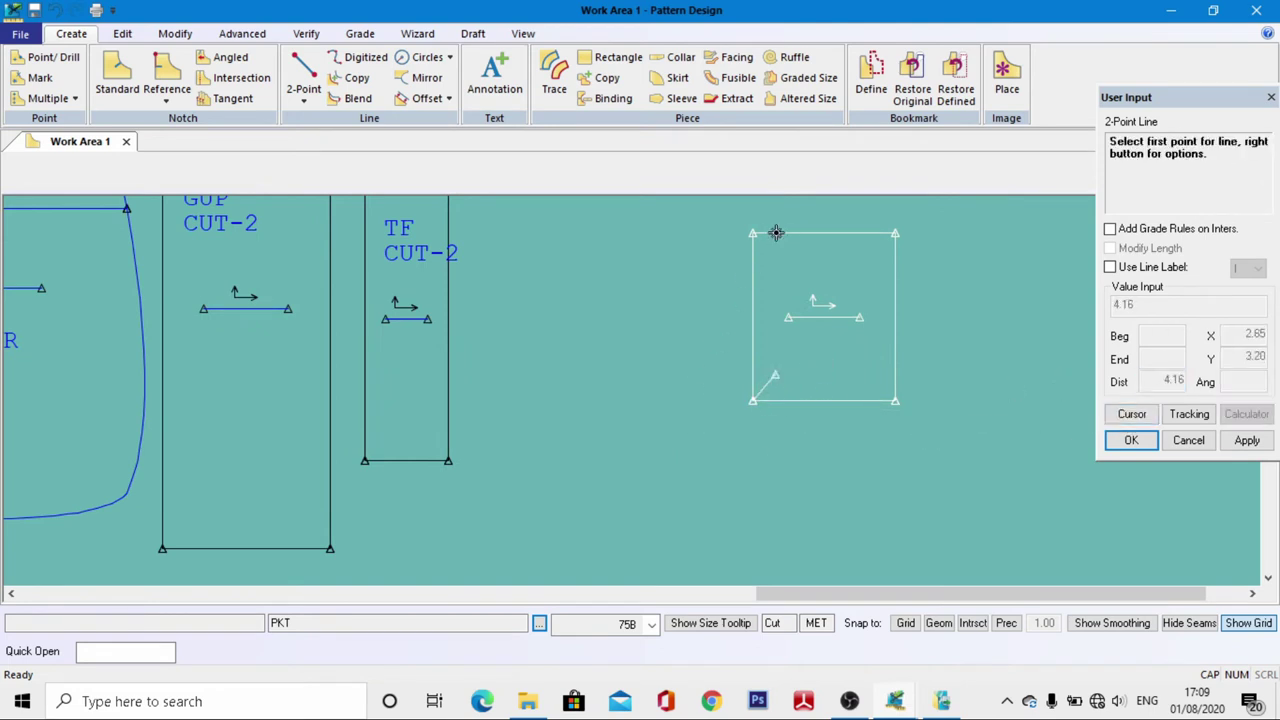
pyautogui.click(752, 234)
pyautogui.click(772, 251)
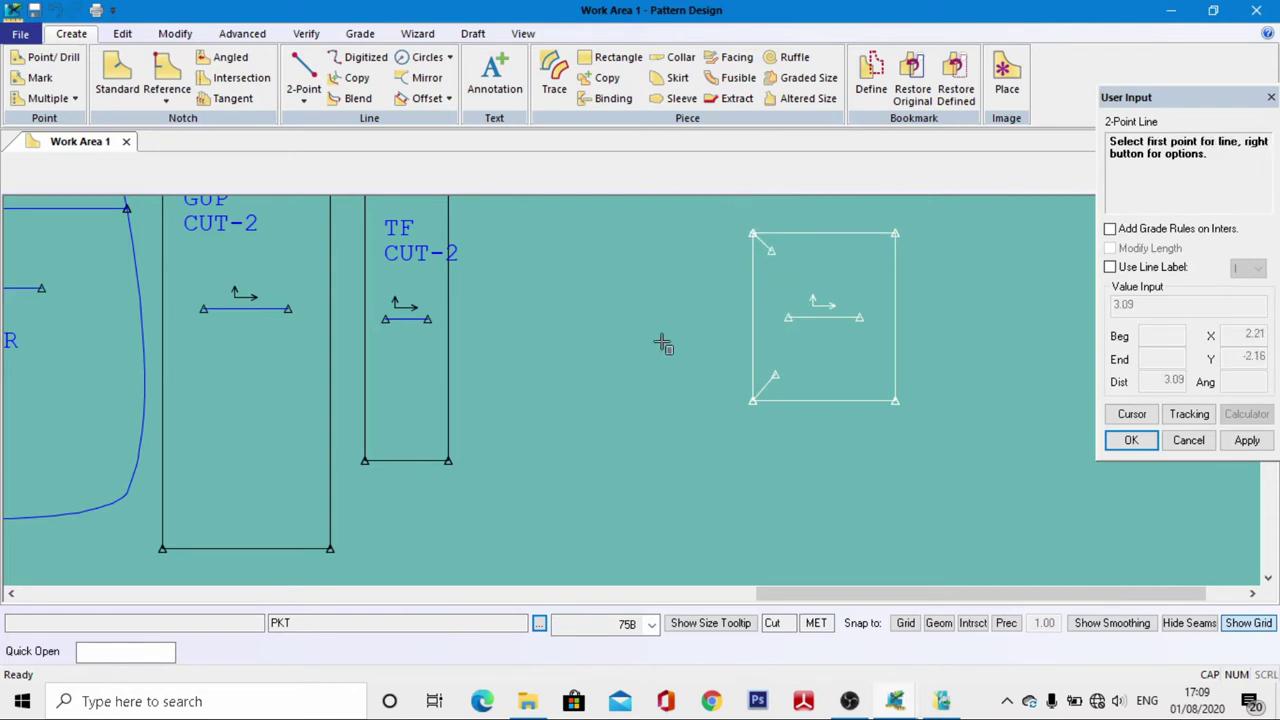
# Move the inner end of the PKT piece's lower-left diagonal along its line to 4 from the corner
pyautogui.click(175, 33)
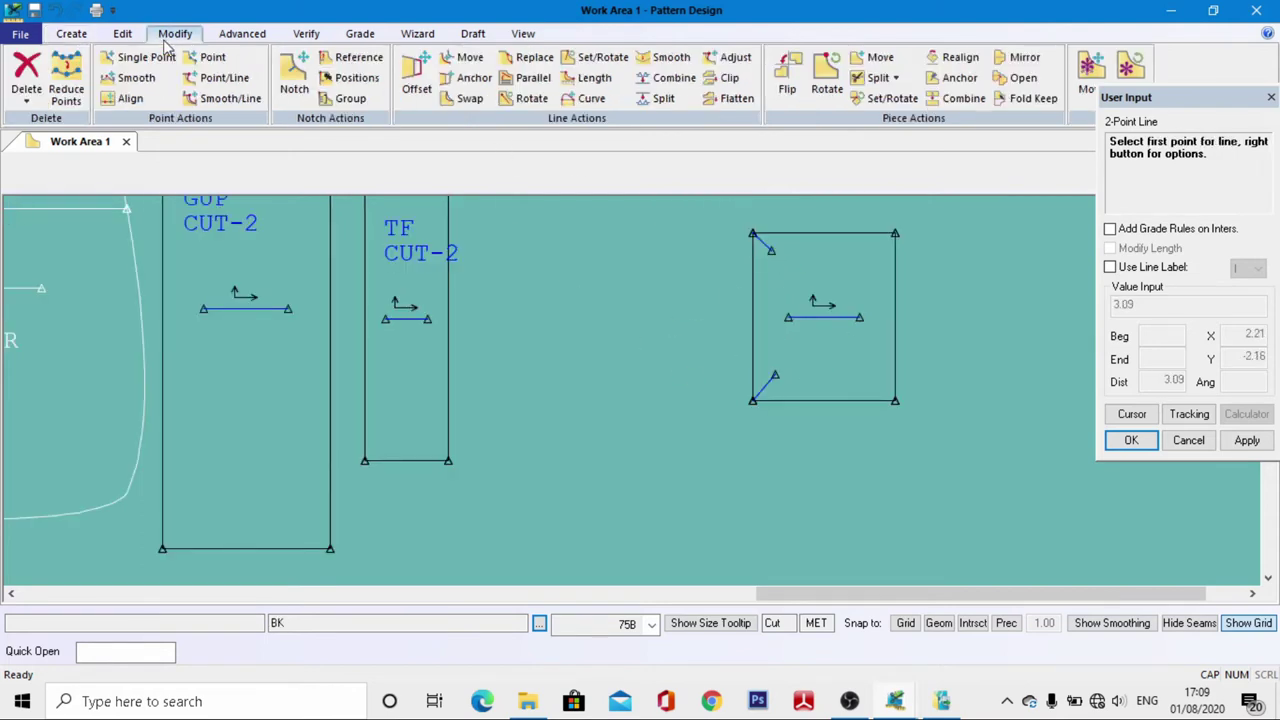
pyautogui.click(224, 78)
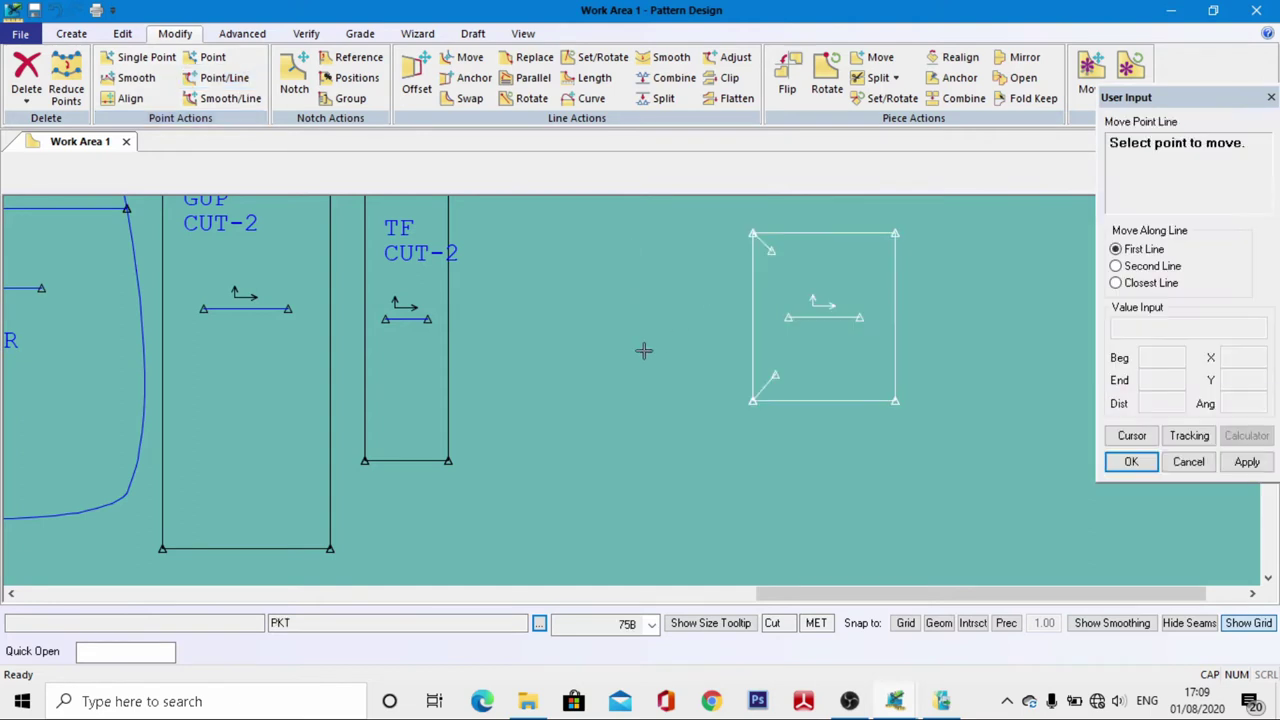
pyautogui.click(768, 380)
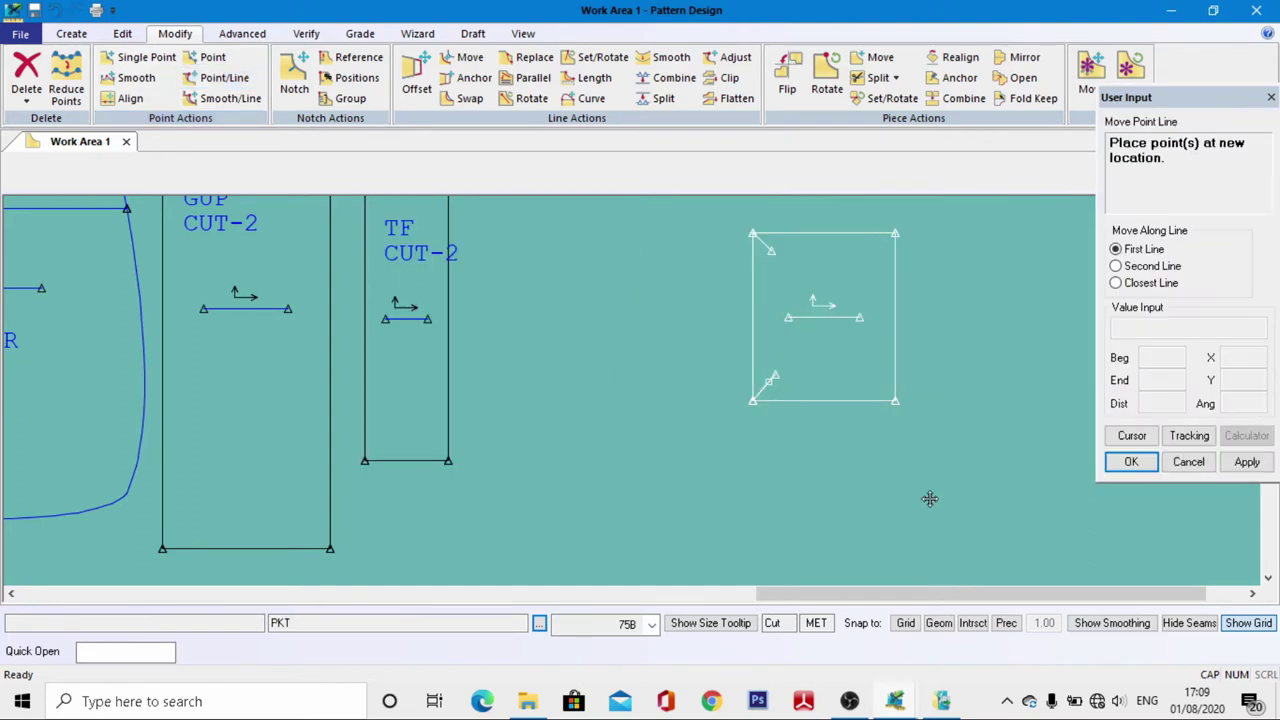
pyautogui.click(1132, 435)
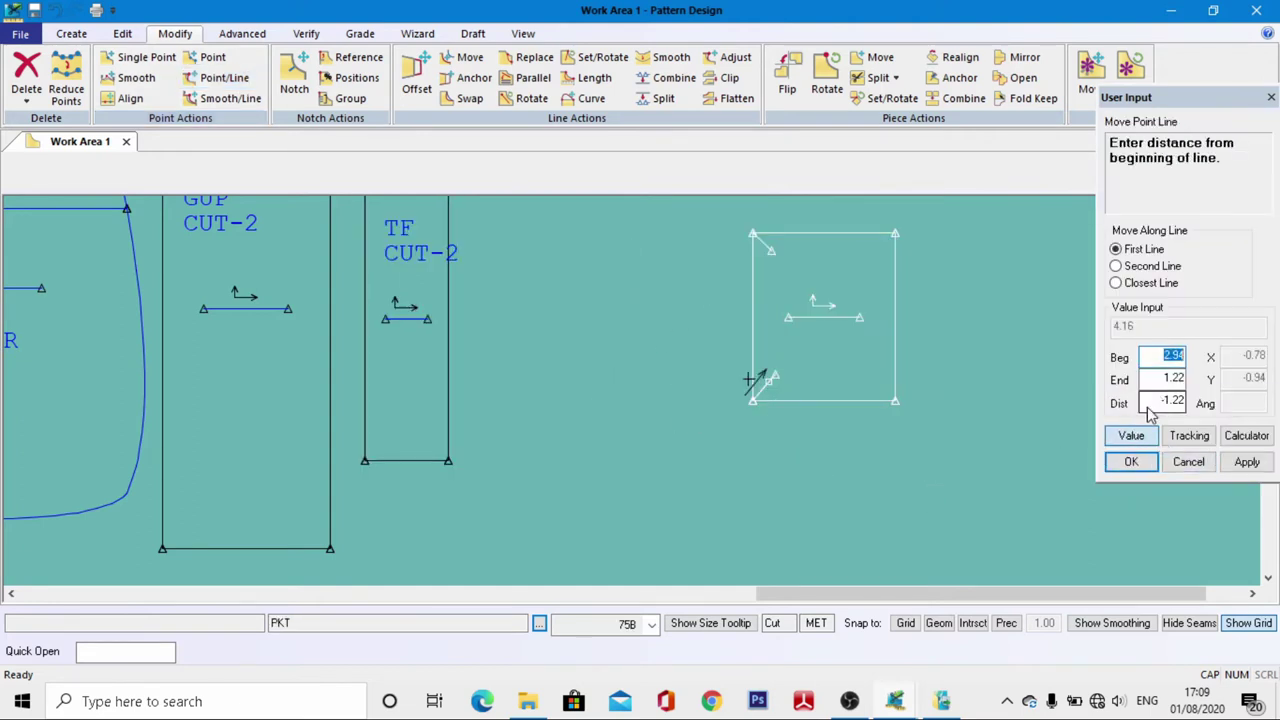
pyautogui.write('4')
pyautogui.press('Return')
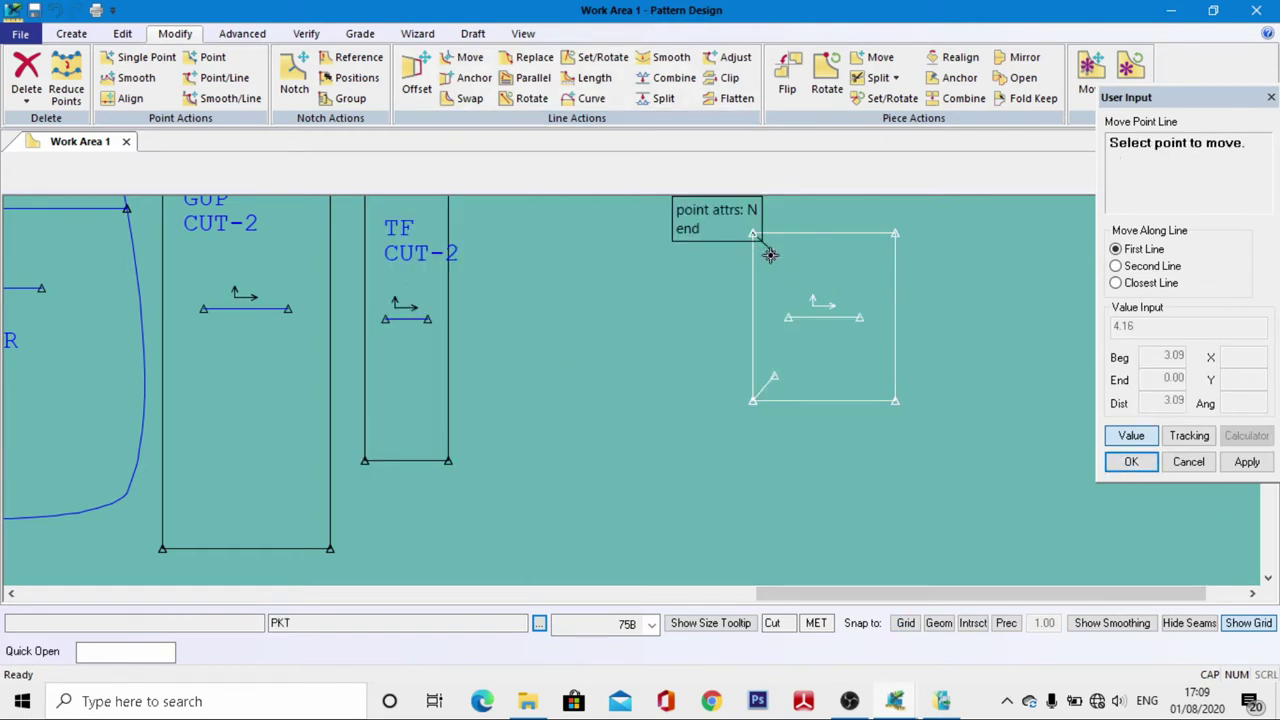
# Move the inner end of the PKT piece's upper-left diagonal along its line to match the lower diagonal's length, and end the command
pyautogui.click(769, 255)
pyautogui.scroll(1, 467, 290)
pyautogui.scroll(-3, 502, 277)
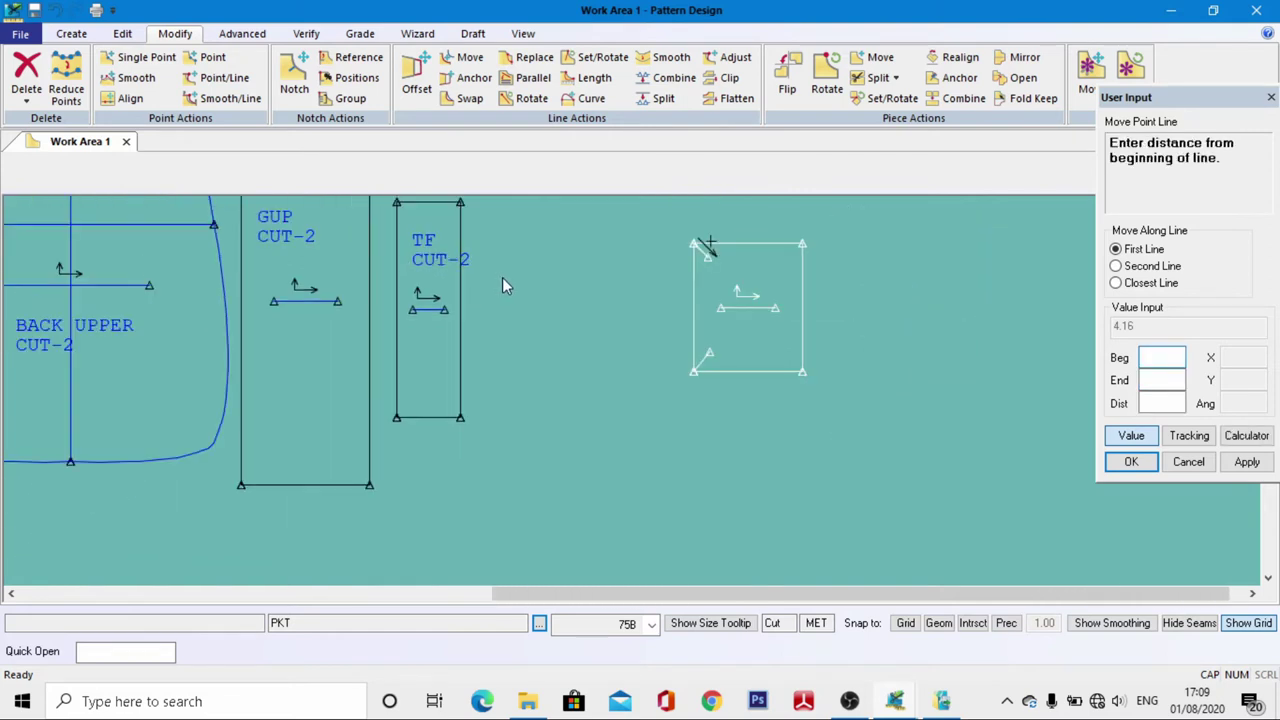
pyautogui.scroll(-2, 502, 286)
pyautogui.scroll(-3, 295, 311)
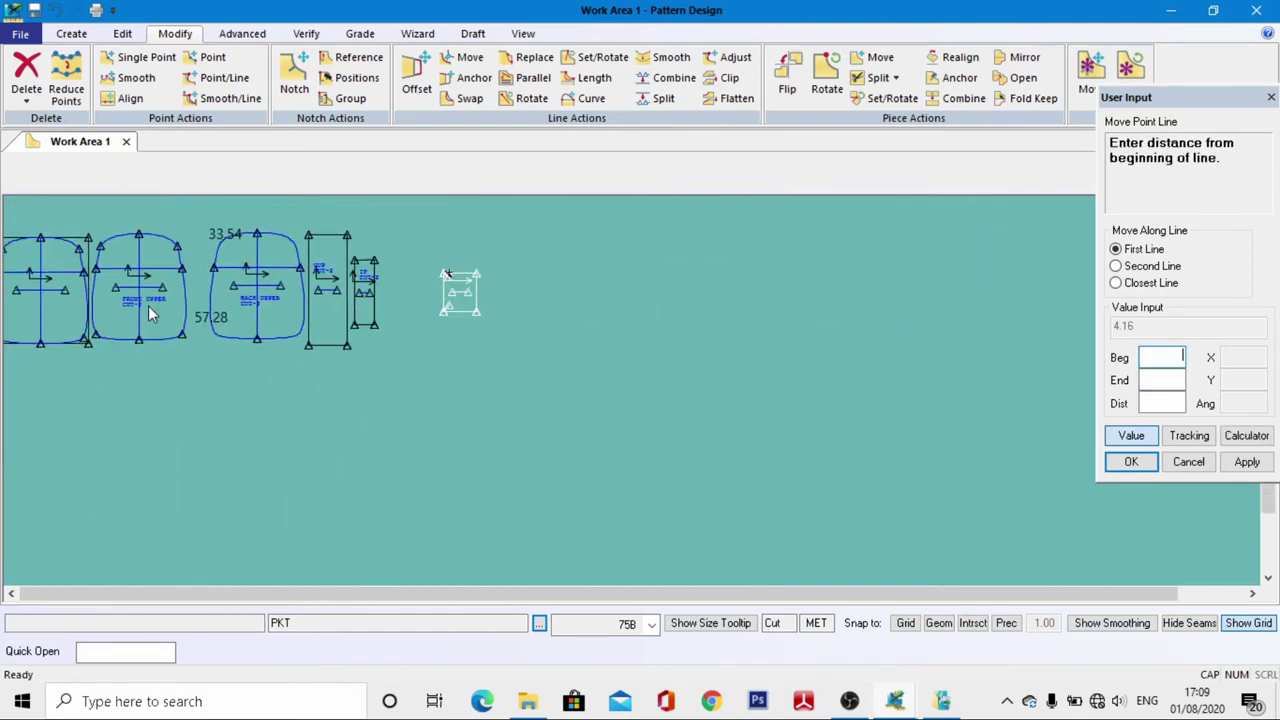
pyautogui.scroll(2, 295, 311)
pyautogui.scroll(2, 546, 277)
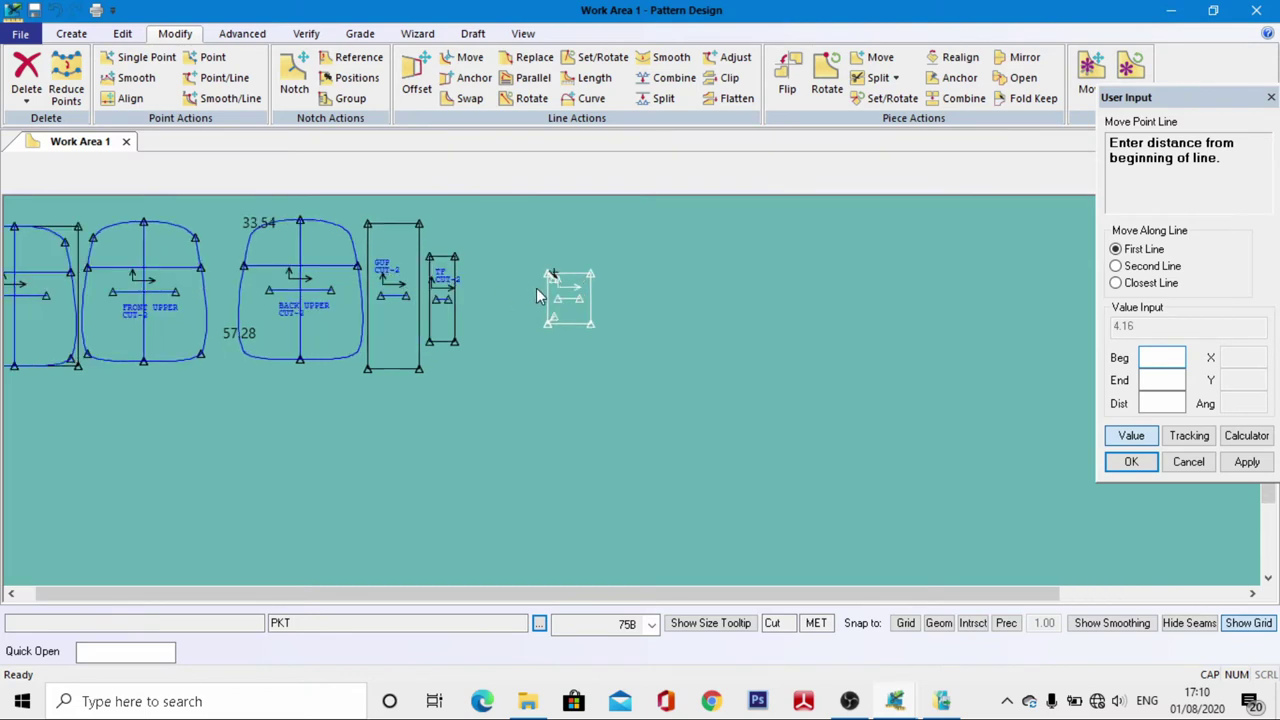
pyautogui.scroll(2, 540, 272)
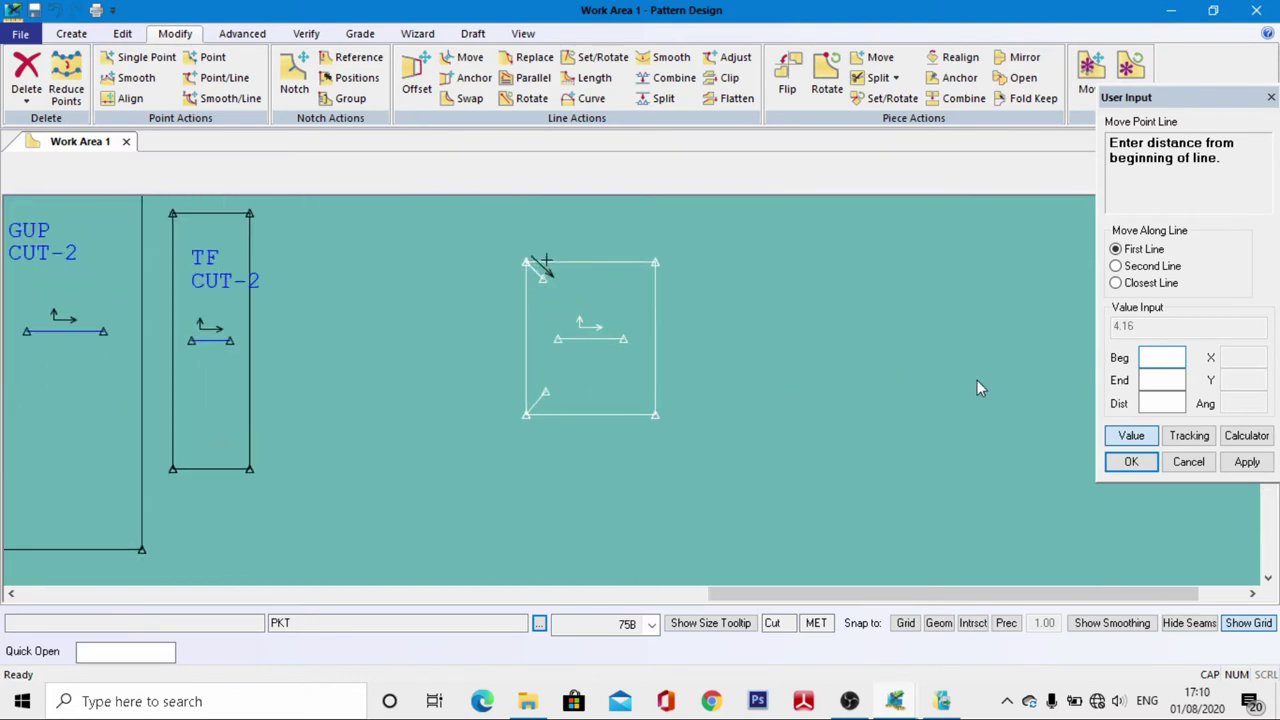
pyautogui.click(545, 262)
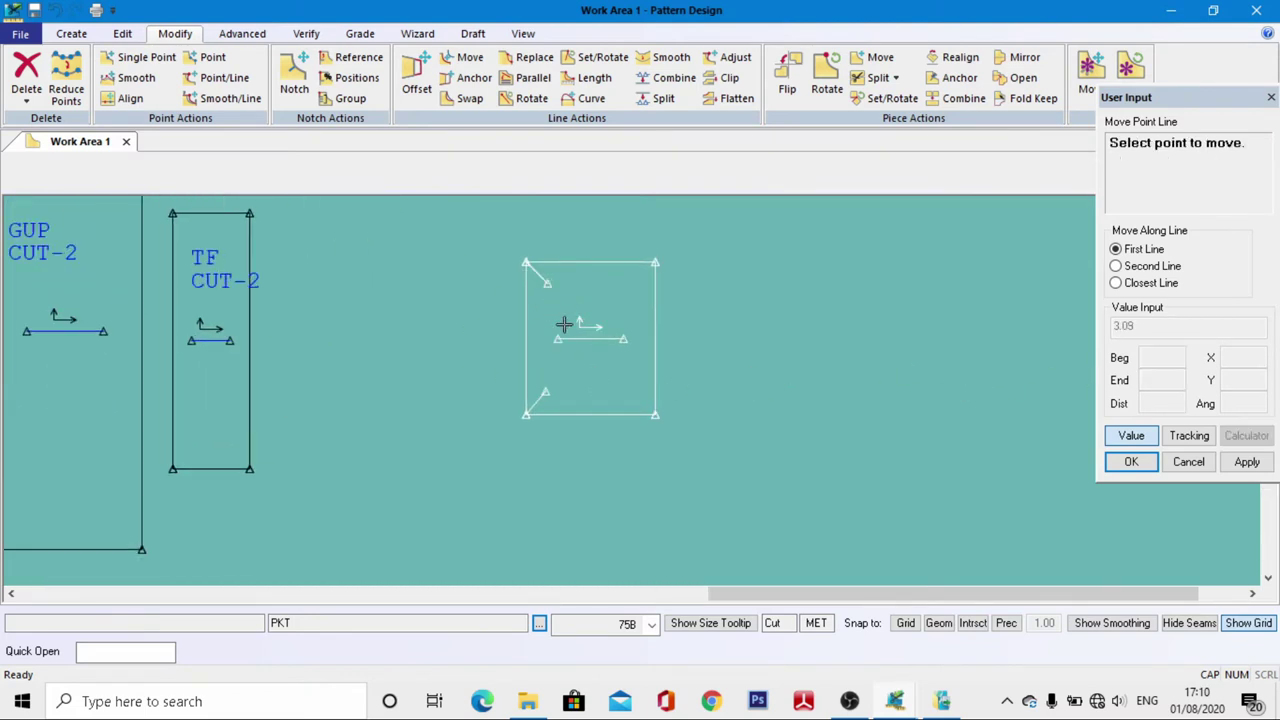
pyautogui.rightClick(501, 336)
pyautogui.click(478, 335)
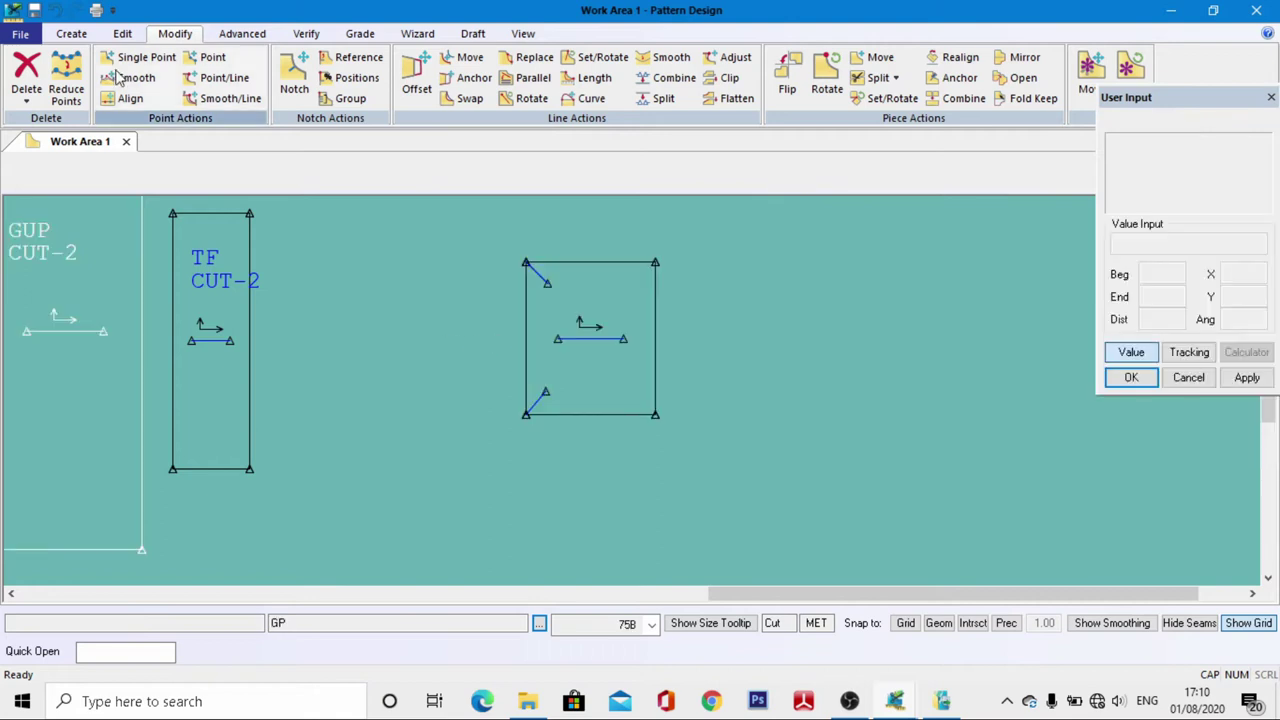
# Move the inner end of the PKT piece's lower-left diagonal along its line to 2 from the corner, and end the command
pyautogui.click(320, 218)
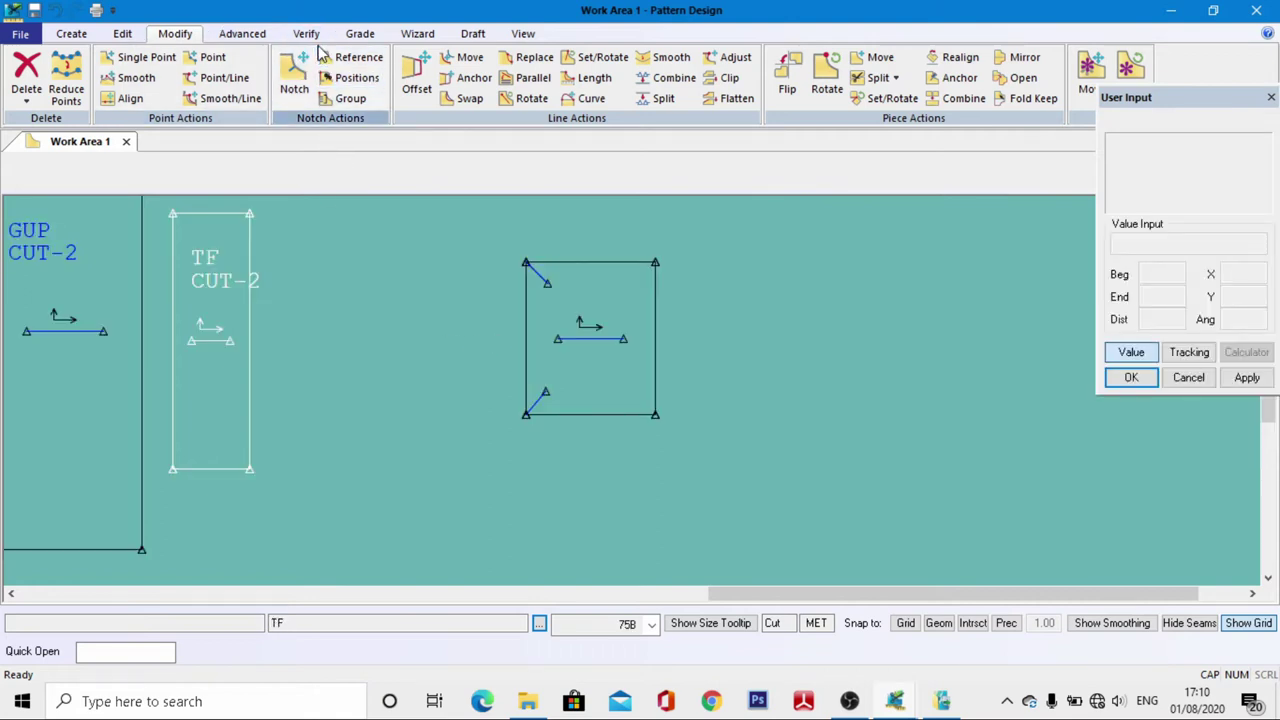
pyautogui.click(213, 77)
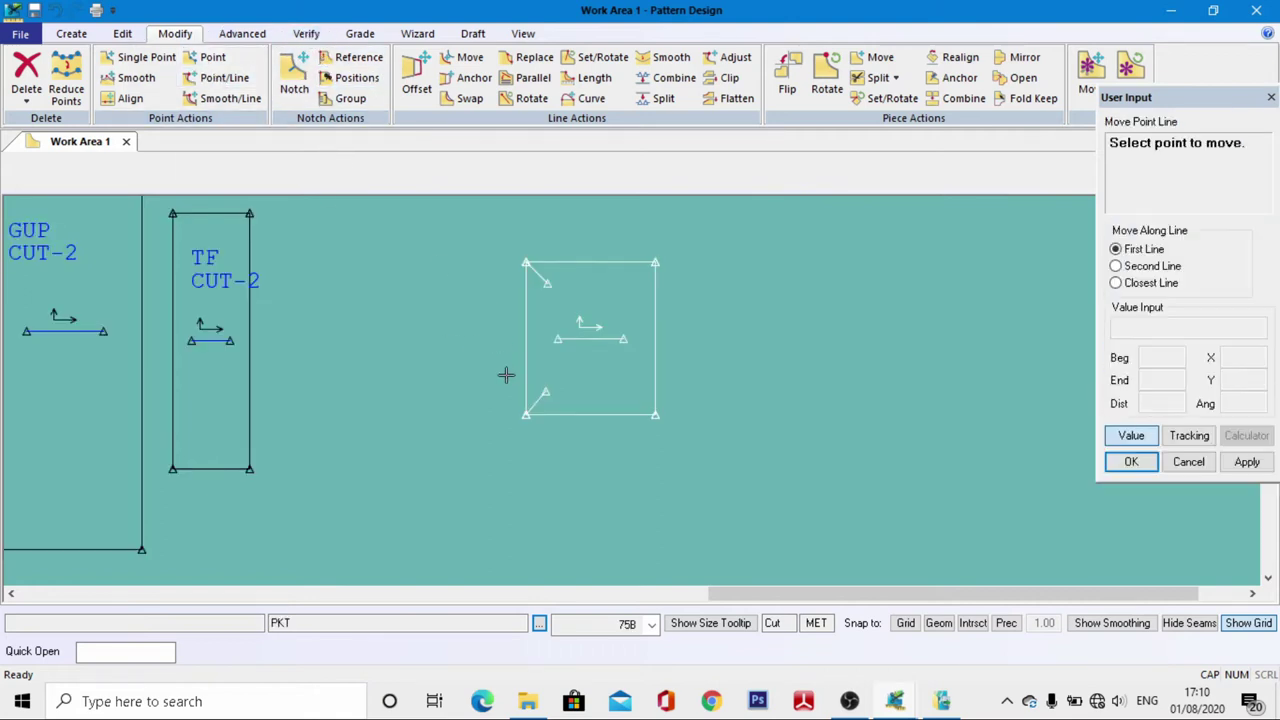
pyautogui.click(545, 394)
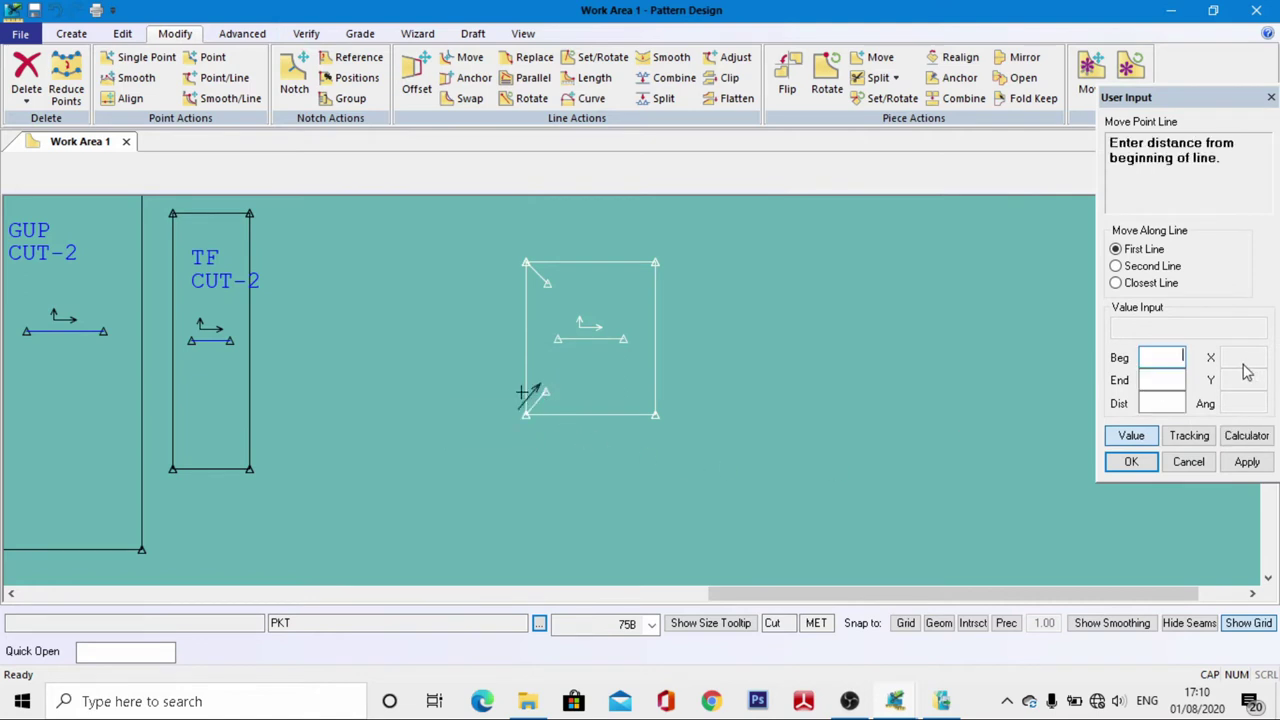
pyautogui.write('4')
pyautogui.press('Return')
pyautogui.rightClick(560, 348)
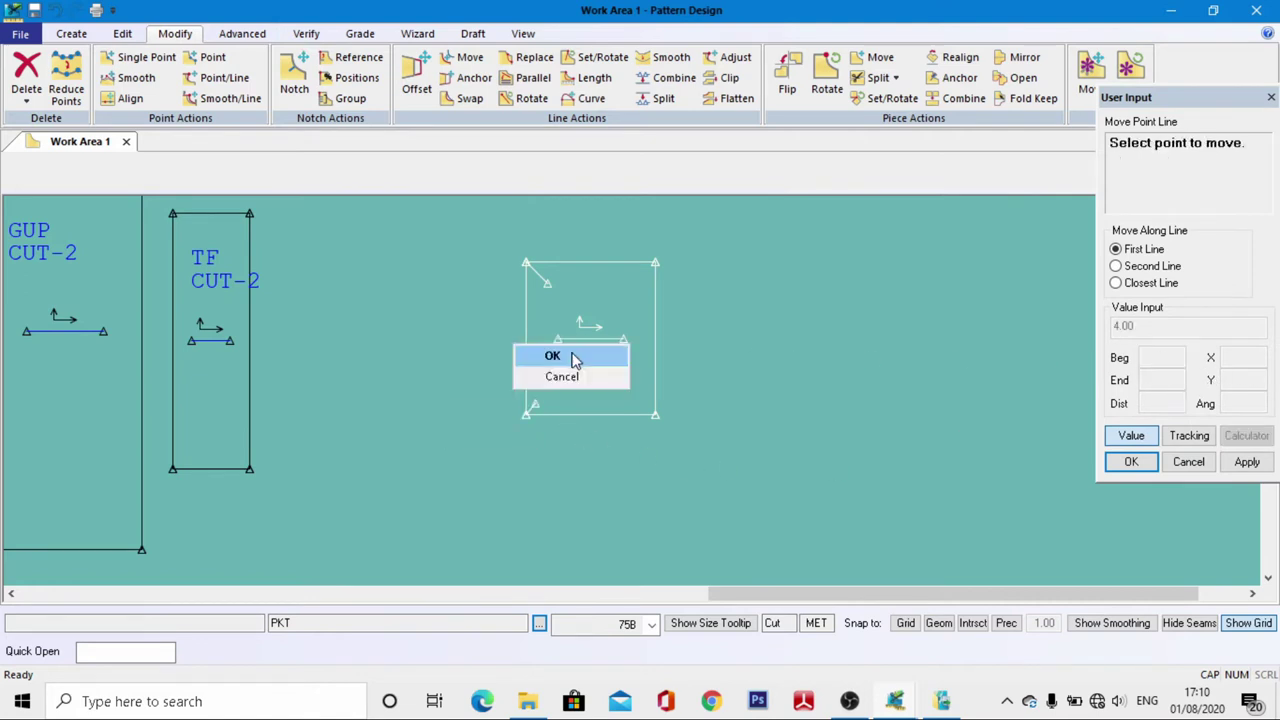
pyautogui.click(551, 355)
pyautogui.click(215, 235)
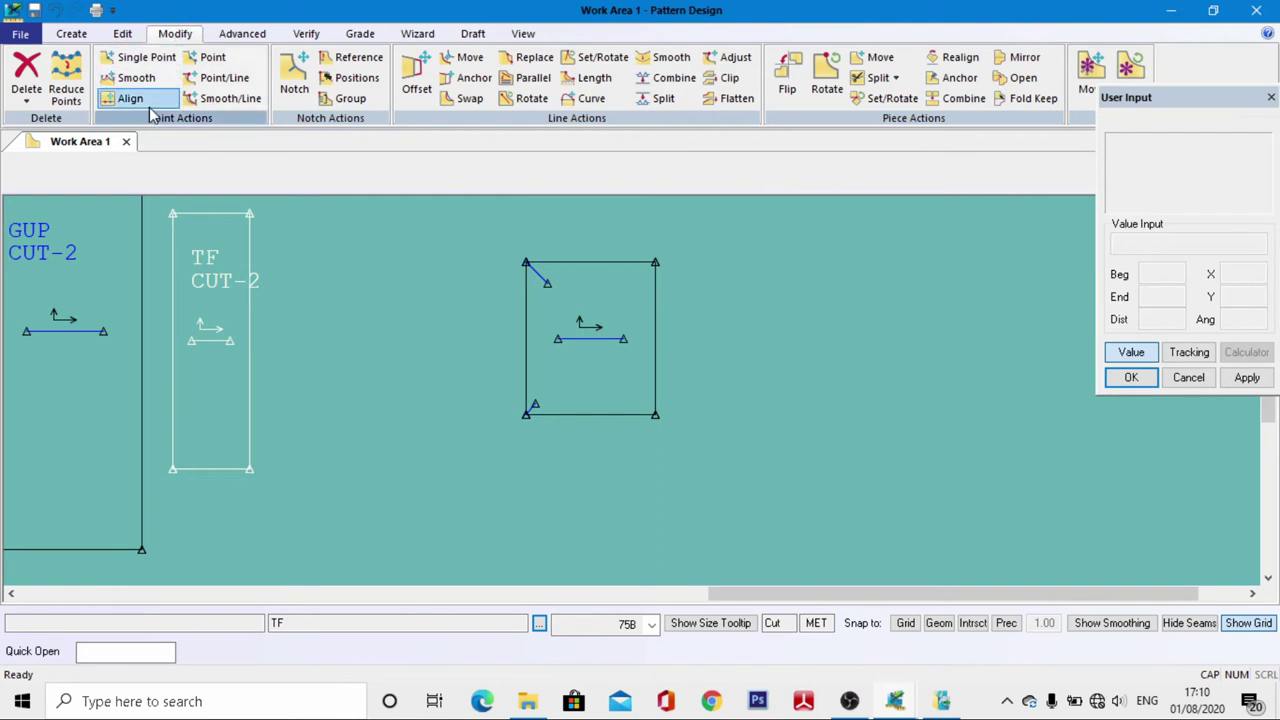
# Draw a two-point curve about 16.17 long between the inner ends of the PKT piece's left diagonals, bowed toward its left edge
pyautogui.click(71, 33)
pyautogui.click(303, 98)
pyautogui.click(380, 141)
pyautogui.scroll(1, 531, 262)
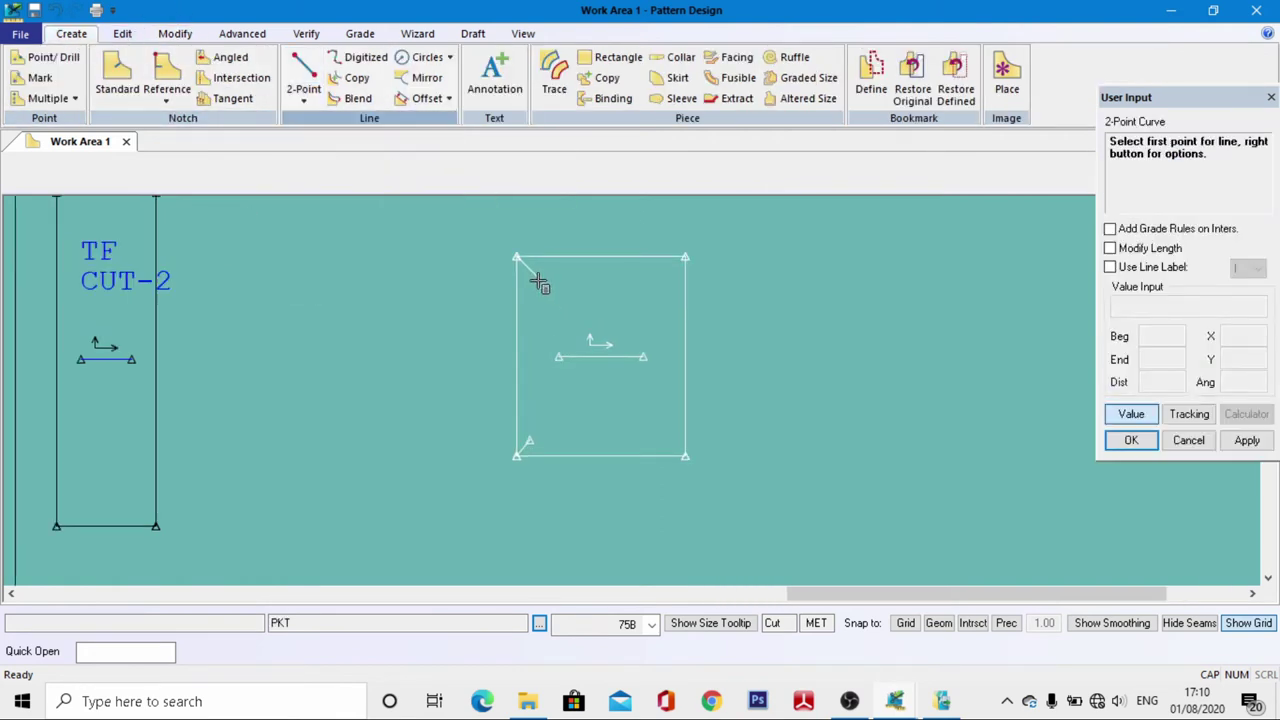
pyautogui.click(545, 287)
pyautogui.click(1125, 414)
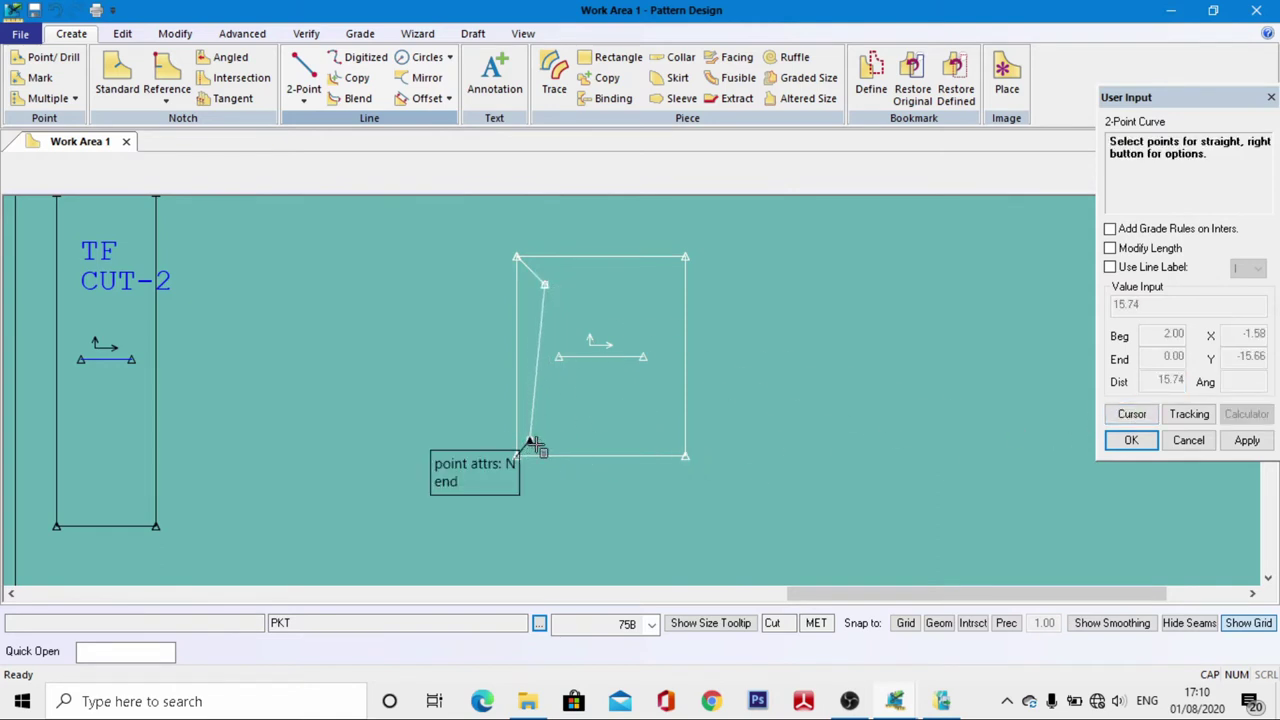
pyautogui.click(530, 445)
pyautogui.scroll(4, 533, 437)
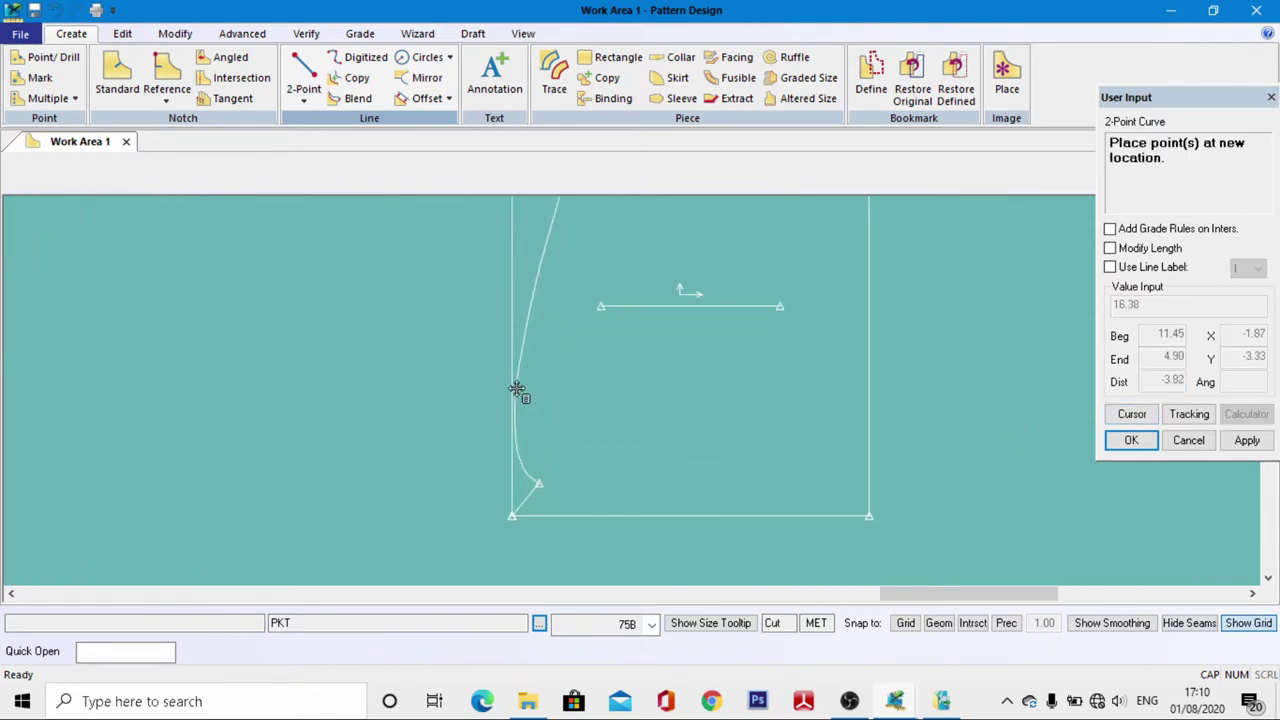
pyautogui.scroll(-3, 521, 401)
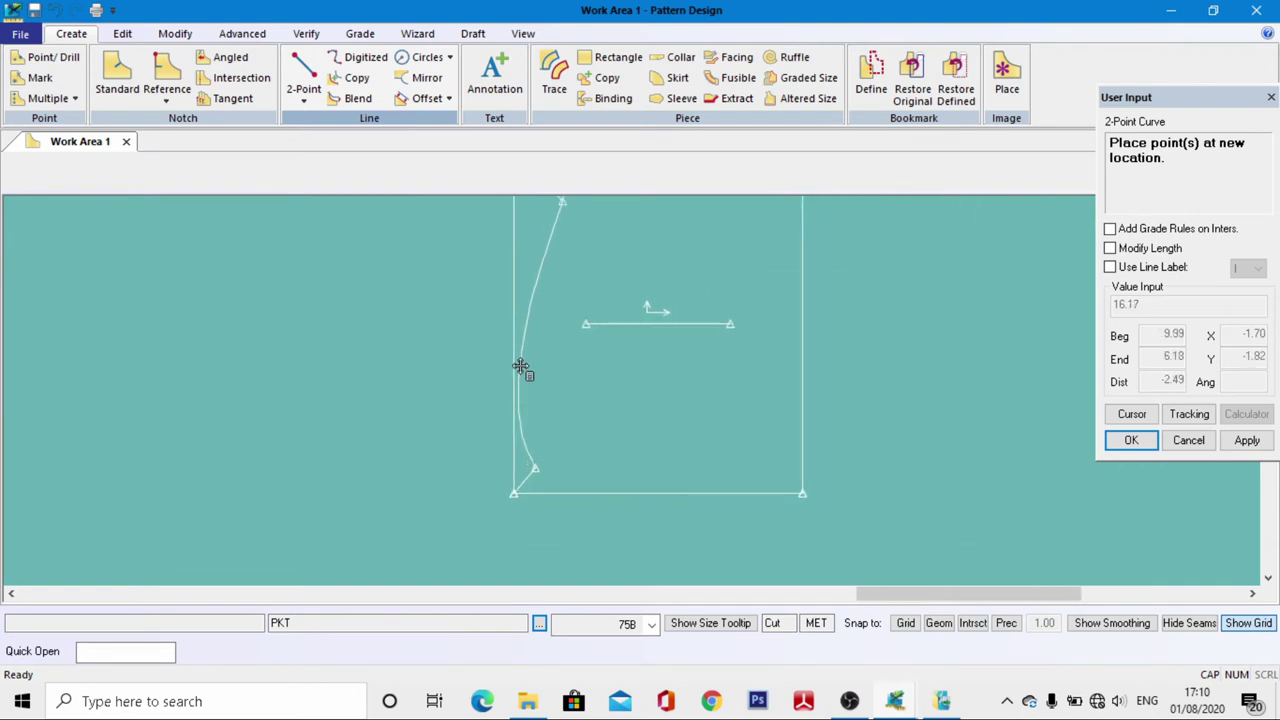
pyautogui.click(510, 388)
pyautogui.scroll(-2, 420, 446)
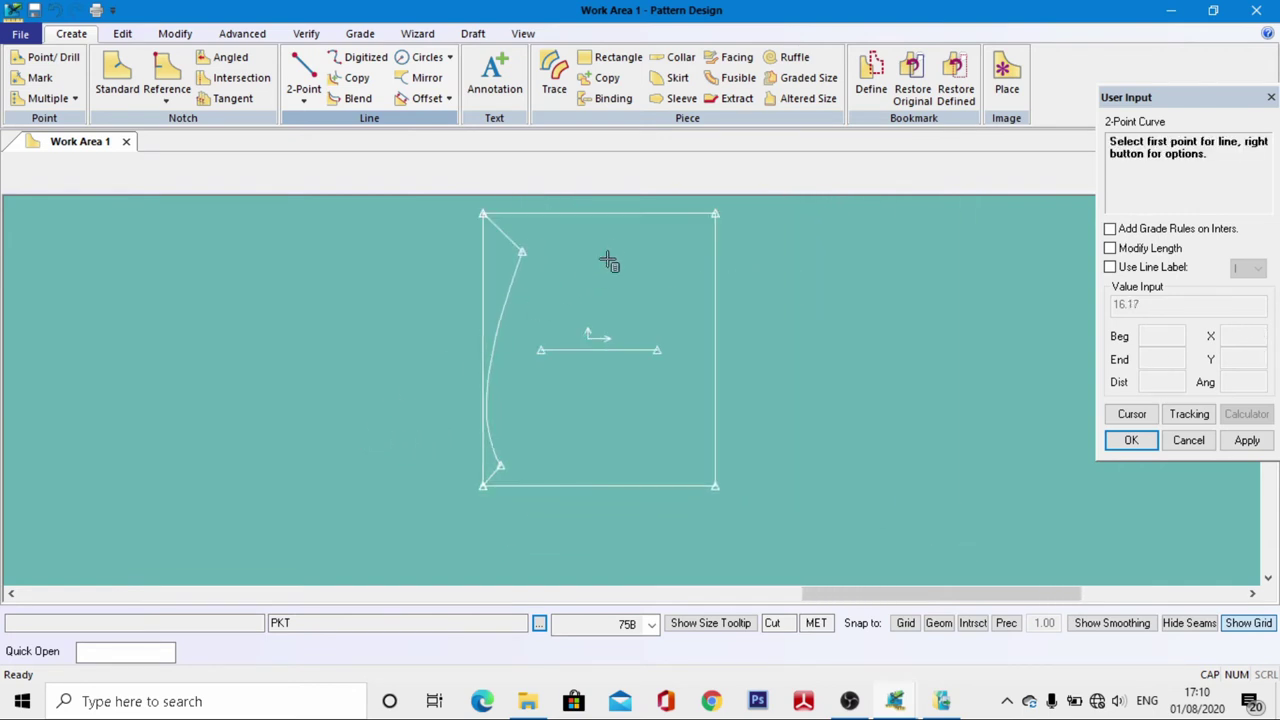
# Draw a two-point curve about 6.77 long from the upper-left diagonal's inner end to 50% along the PKT piece's top edge, bowed outward
pyautogui.click(512, 270)
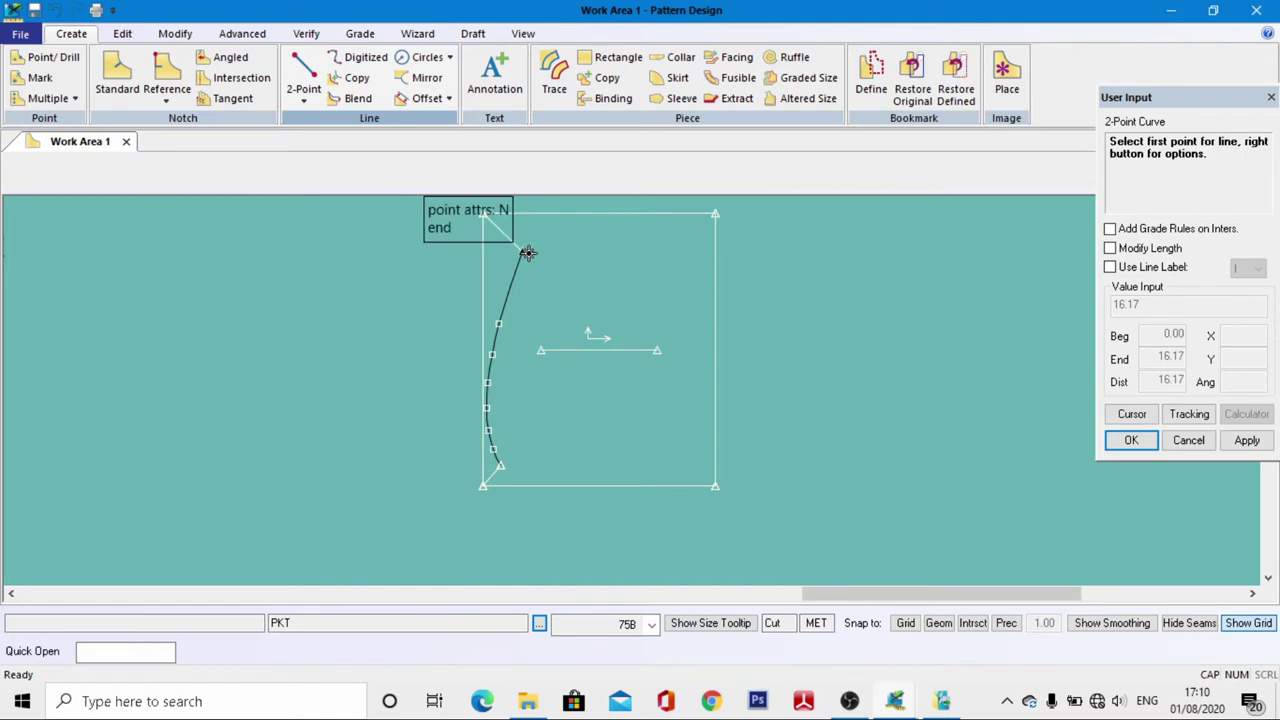
pyautogui.click(528, 253)
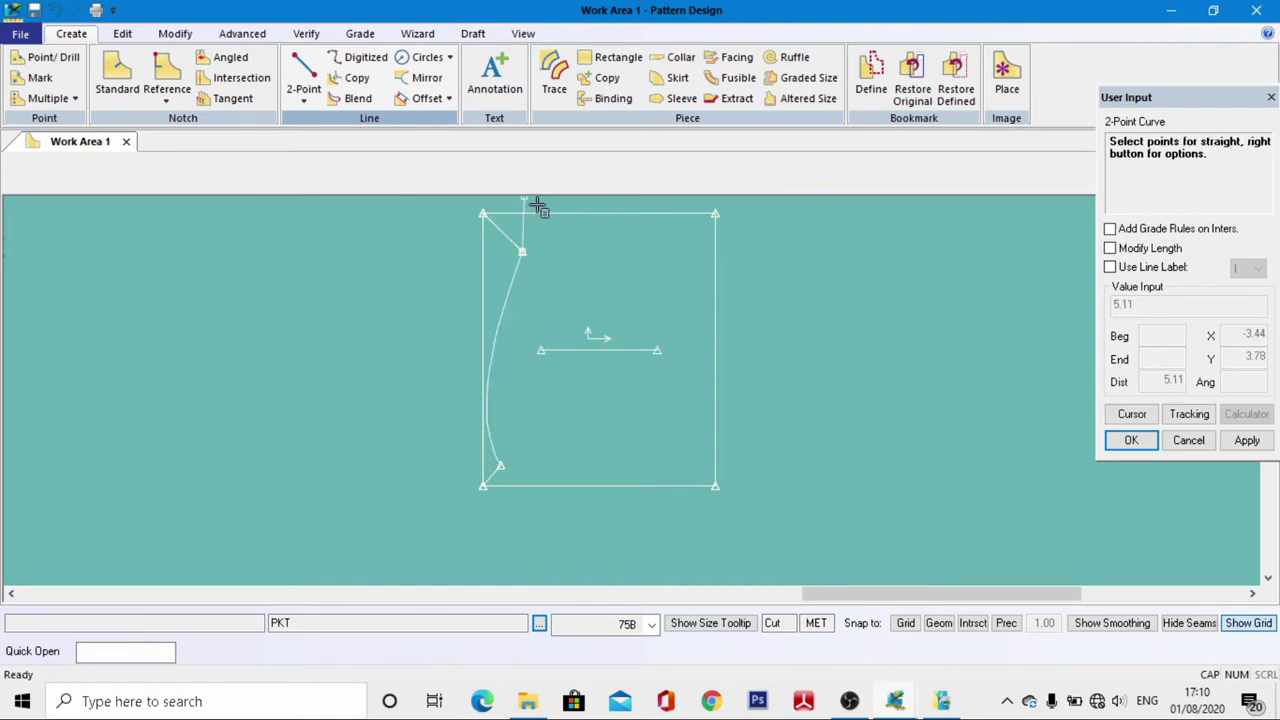
pyautogui.click(482, 215)
pyautogui.write('50')
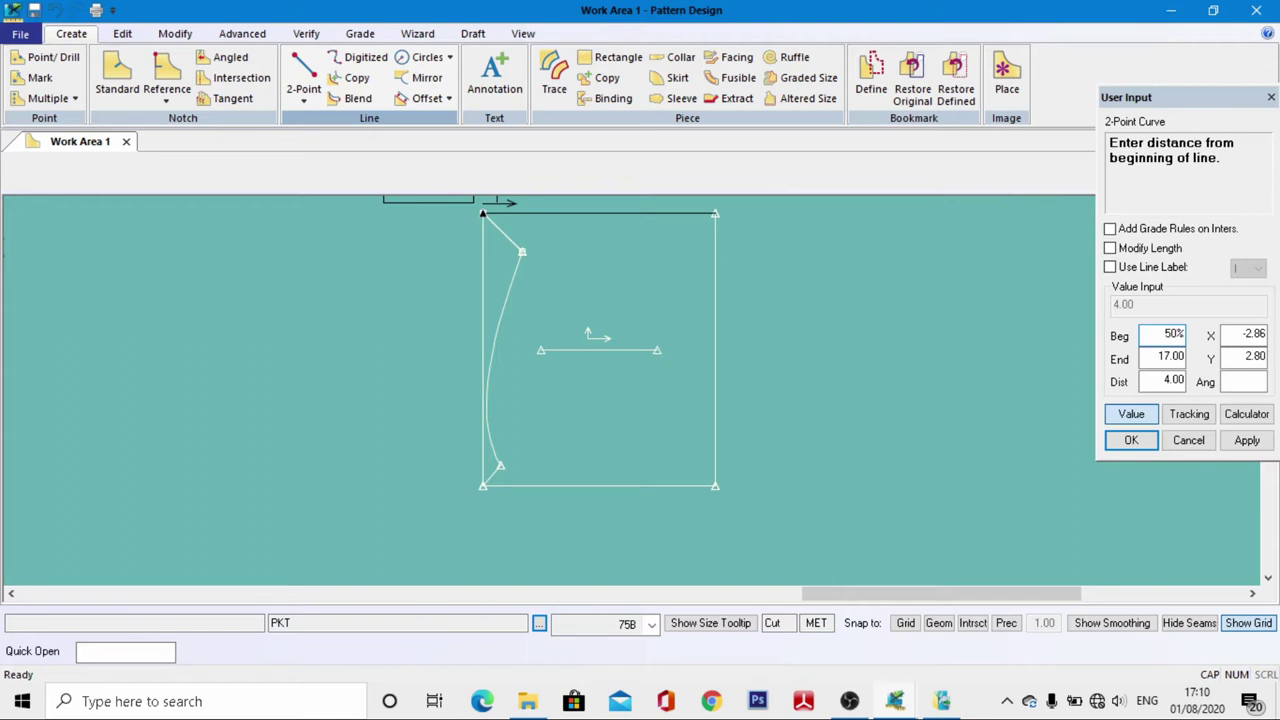
pyautogui.write('0')
pyautogui.press('Return')
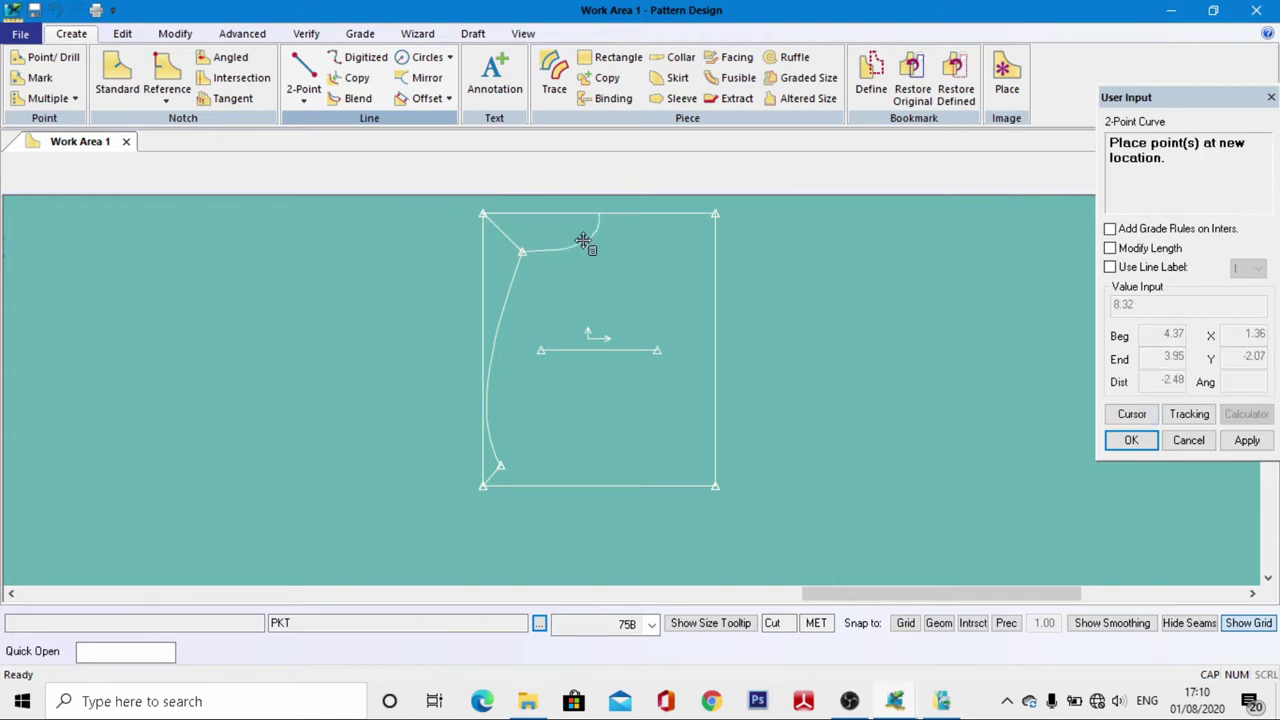
pyautogui.scroll(1, 534, 229)
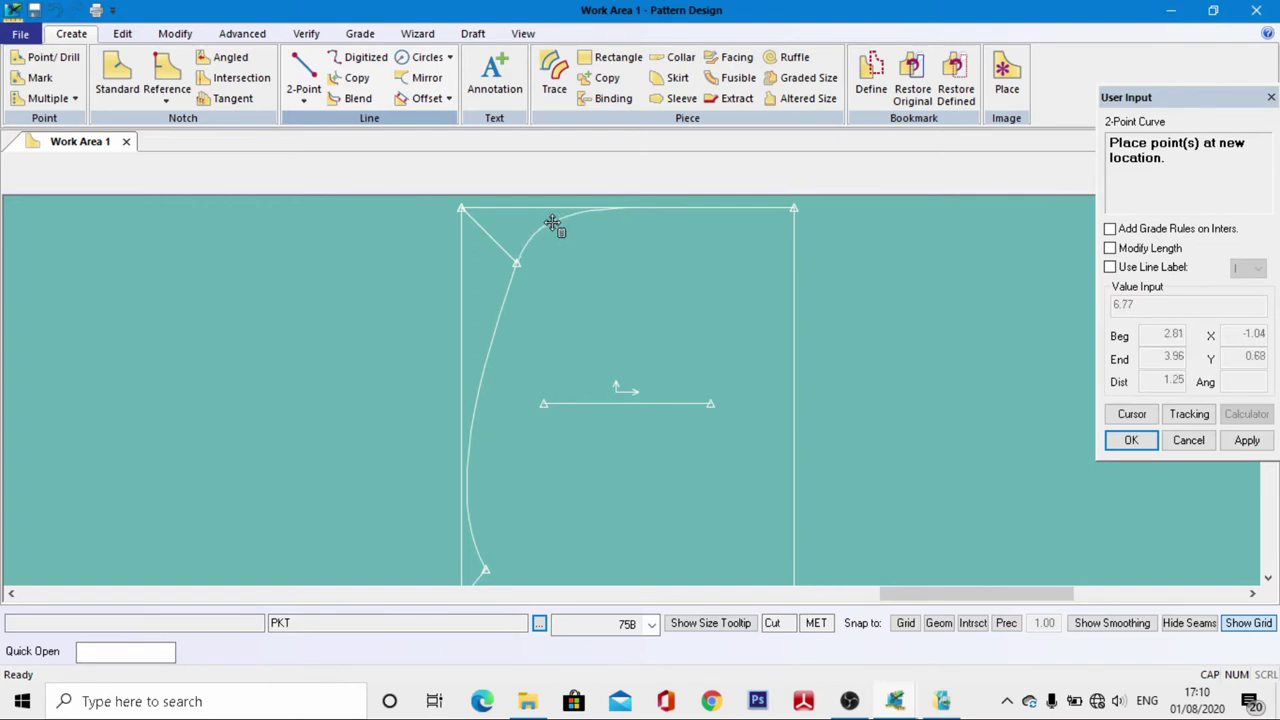
pyautogui.click(552, 222)
pyautogui.scroll(-3, 543, 257)
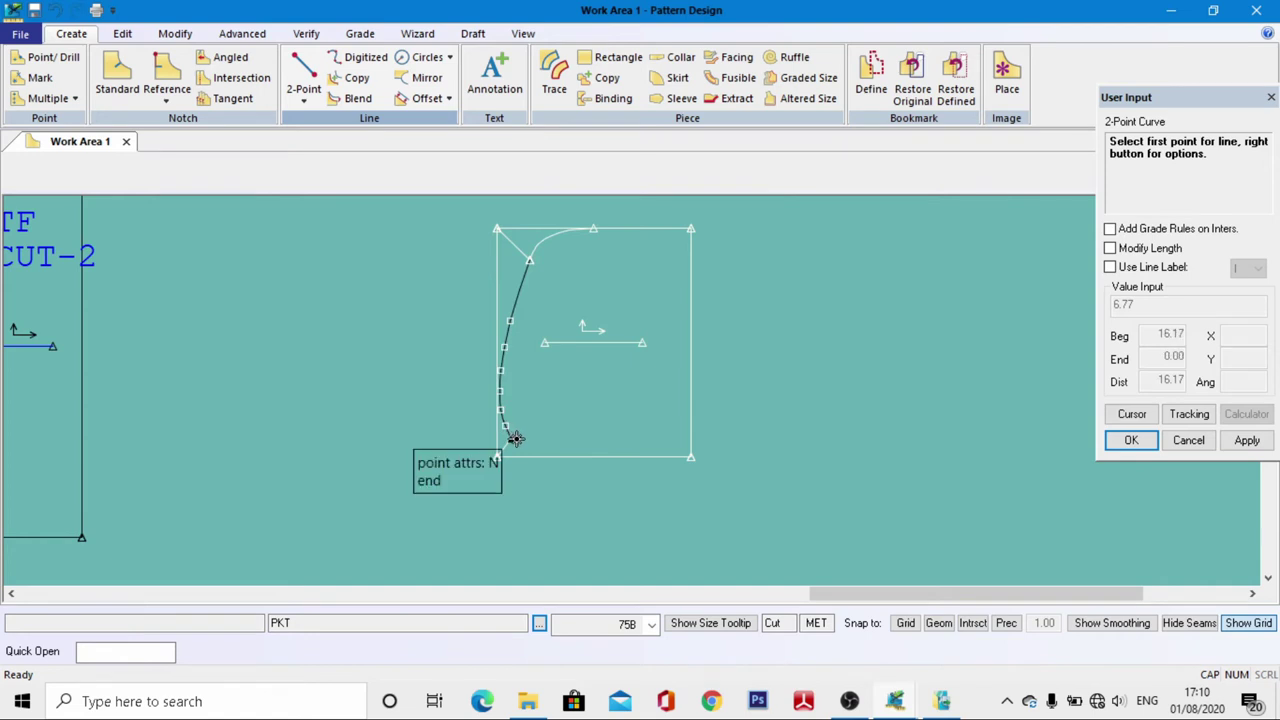
# Draw an outward two-point curve about 7.55 long from the lower-left diagonal's inner end to 50% along the bottom edge, and end the command
pyautogui.click(514, 441)
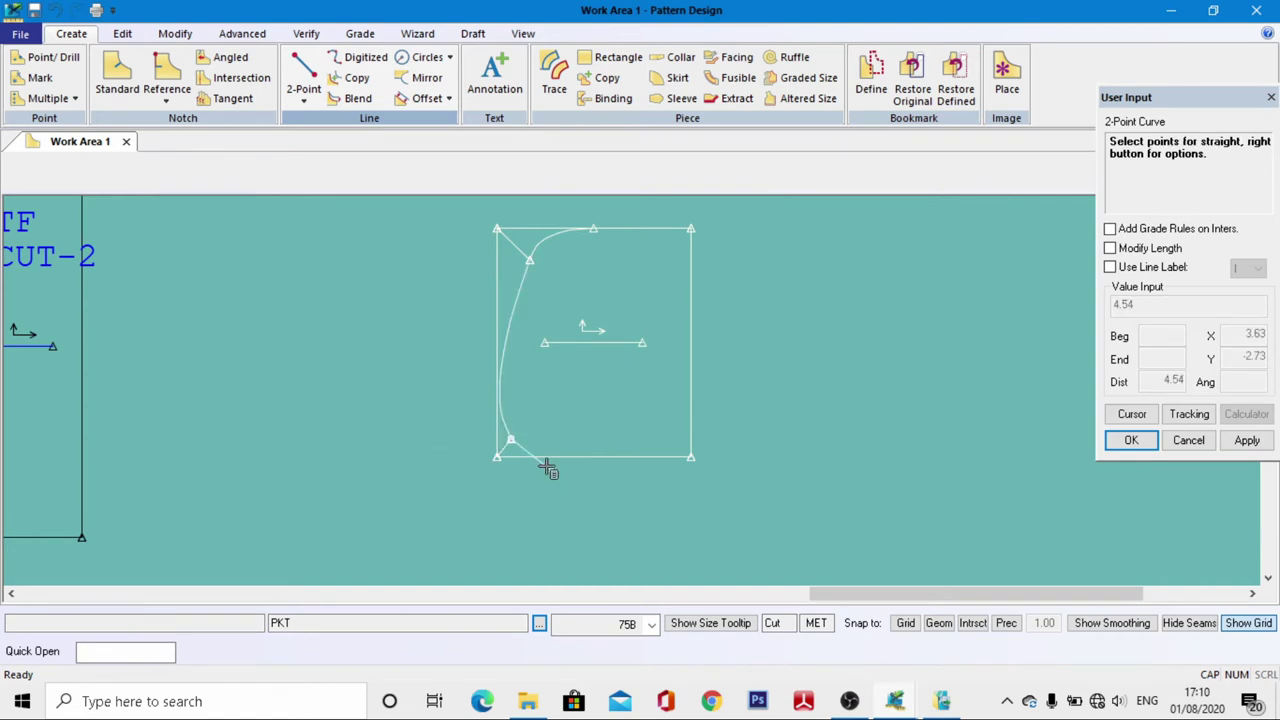
pyautogui.click(495, 458)
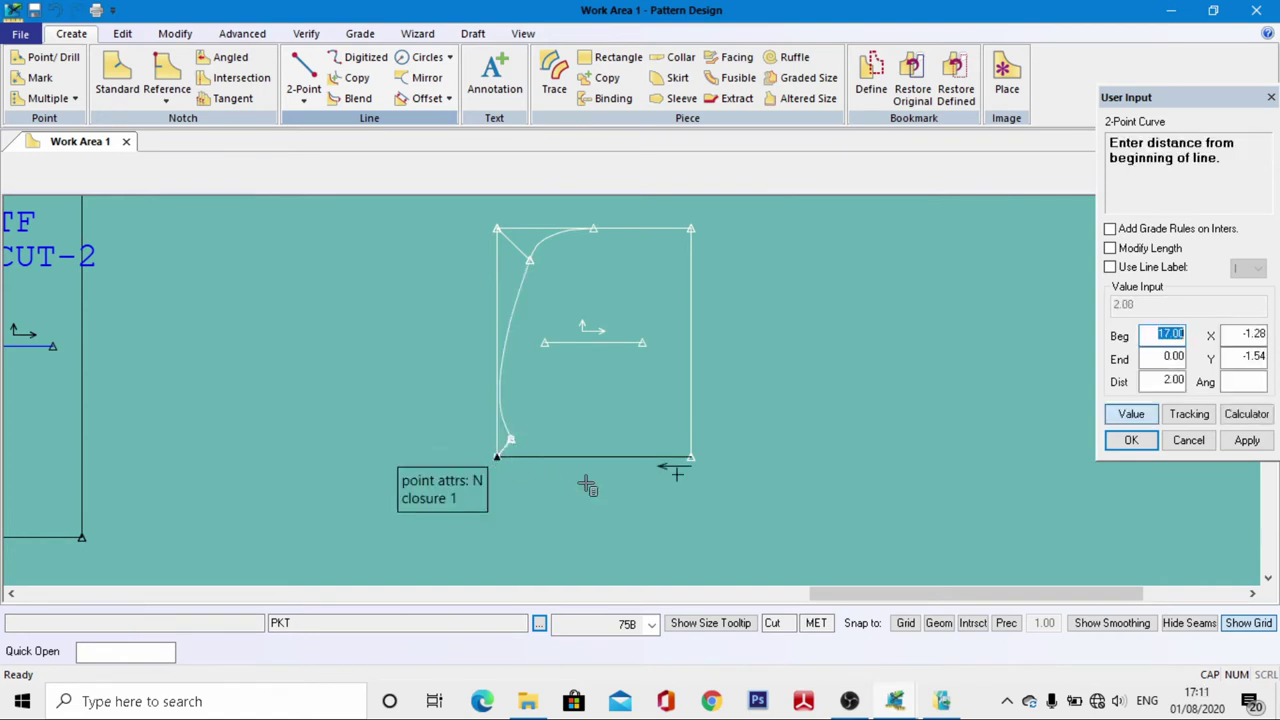
pyautogui.click(1160, 357)
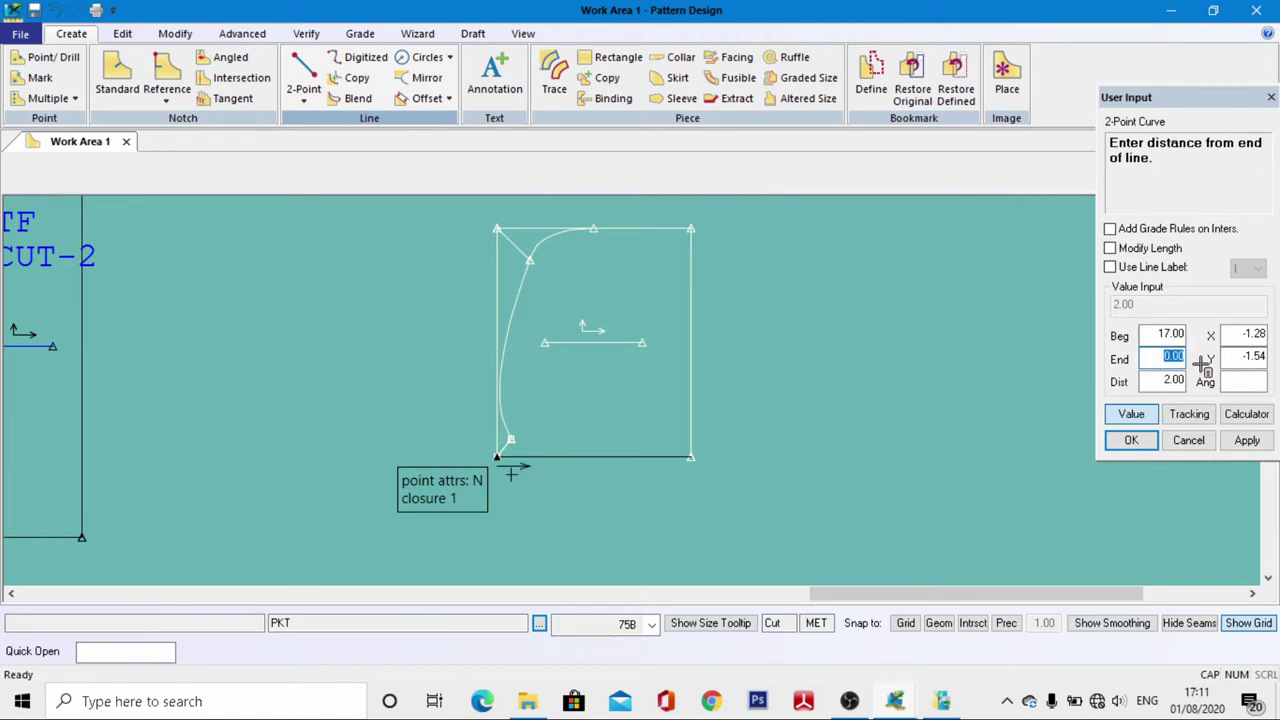
pyautogui.write('50')
pyautogui.press('Return')
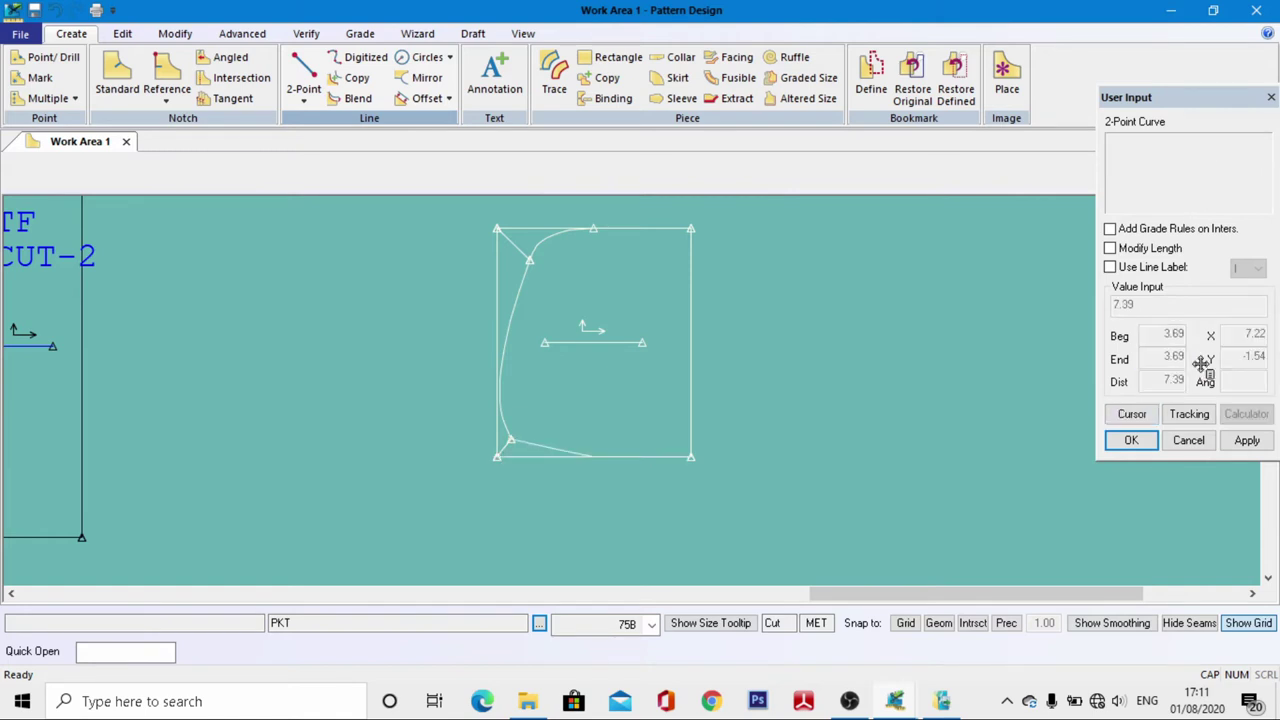
pyautogui.scroll(1, 508, 420)
pyautogui.scroll(1, 521, 451)
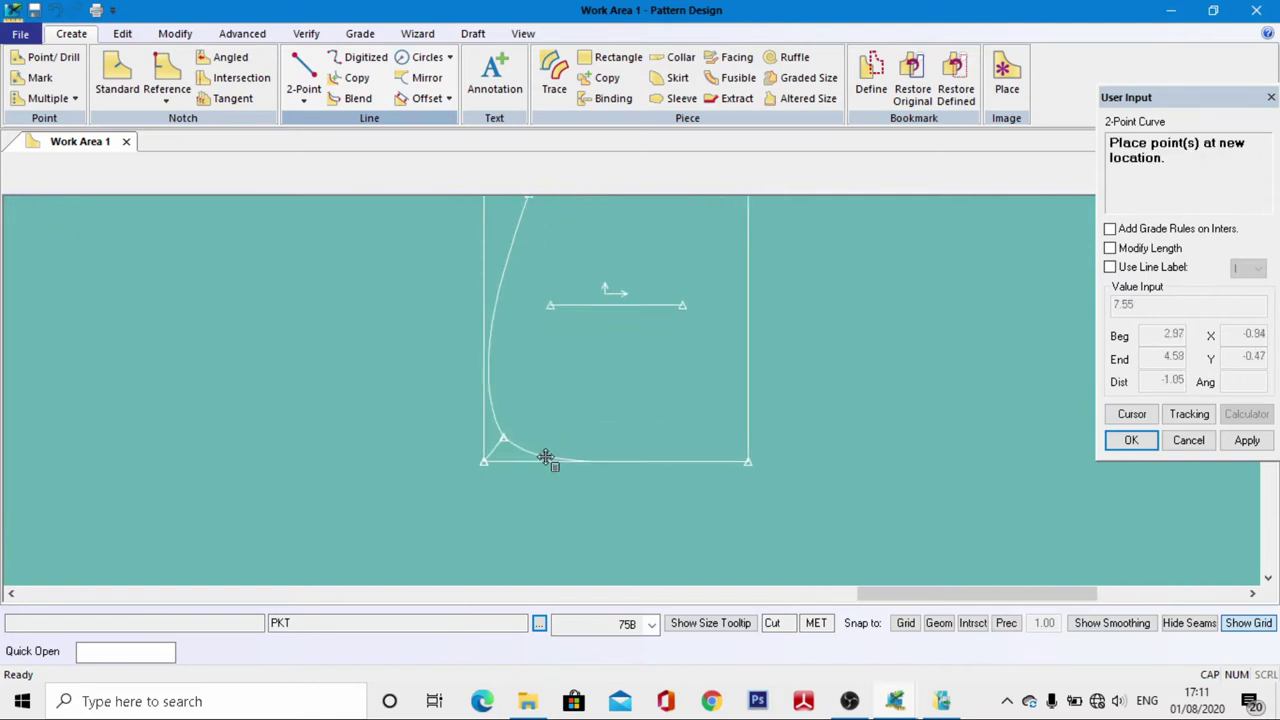
pyautogui.click(545, 457)
pyautogui.scroll(-2, 486, 472)
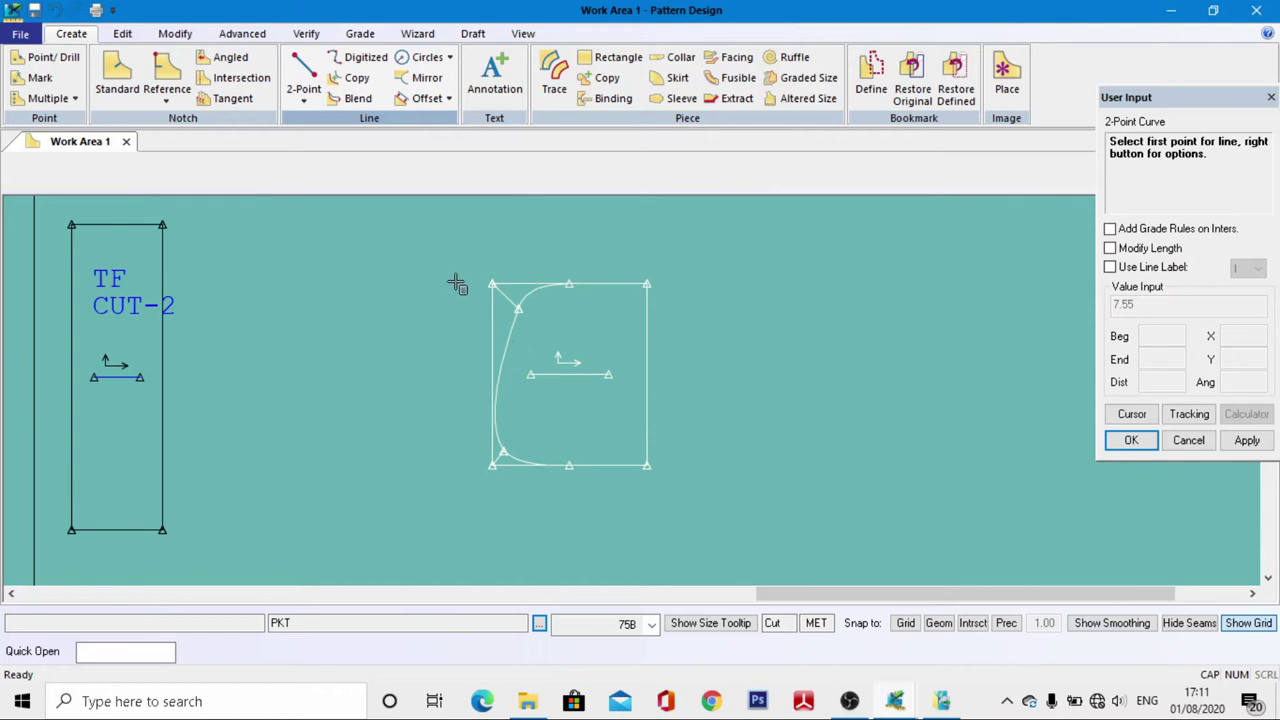
pyautogui.rightClick(456, 285)
pyautogui.click(409, 138)
# Draw a vertical two-point line connecting the midpoints of the PKT piece's top and bottom edges, and end the command
pyautogui.click(305, 78)
pyautogui.click(569, 288)
pyautogui.click(570, 465)
pyautogui.rightClick(634, 368)
pyautogui.click(563, 137)
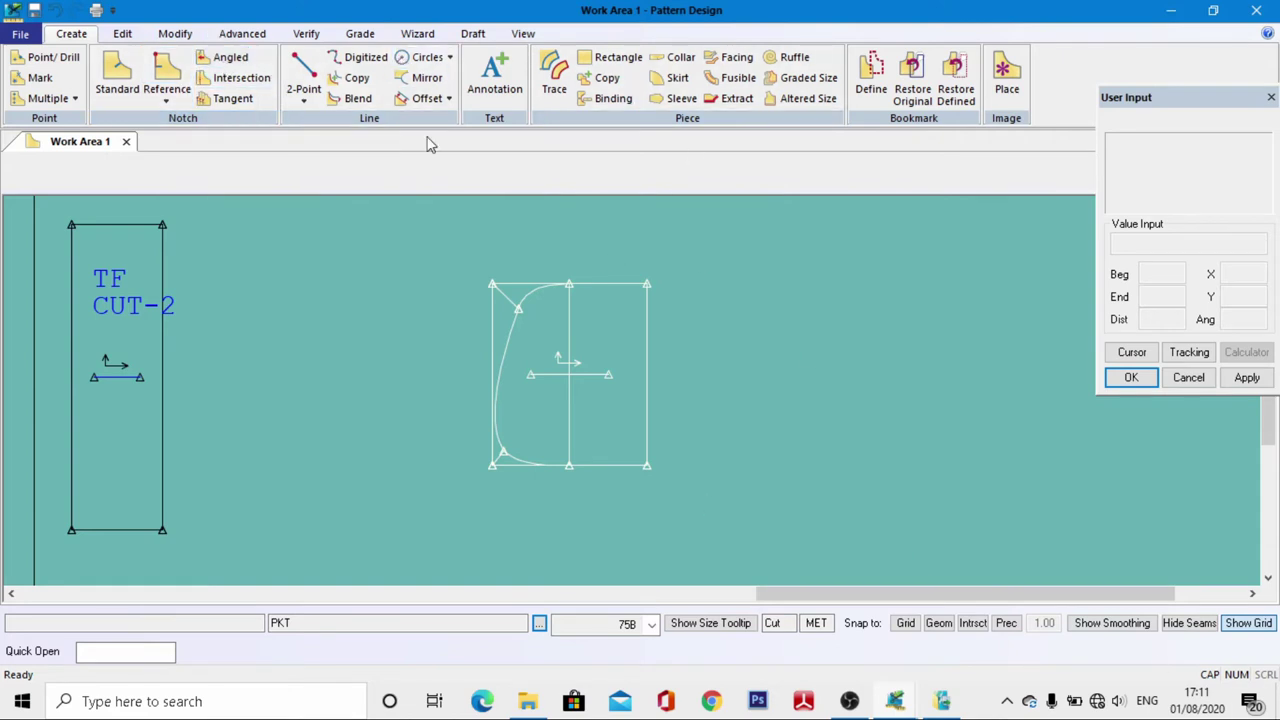
# Mirror the PKT piece's three left-hand curves across the vertical centre line
pyautogui.click(421, 80)
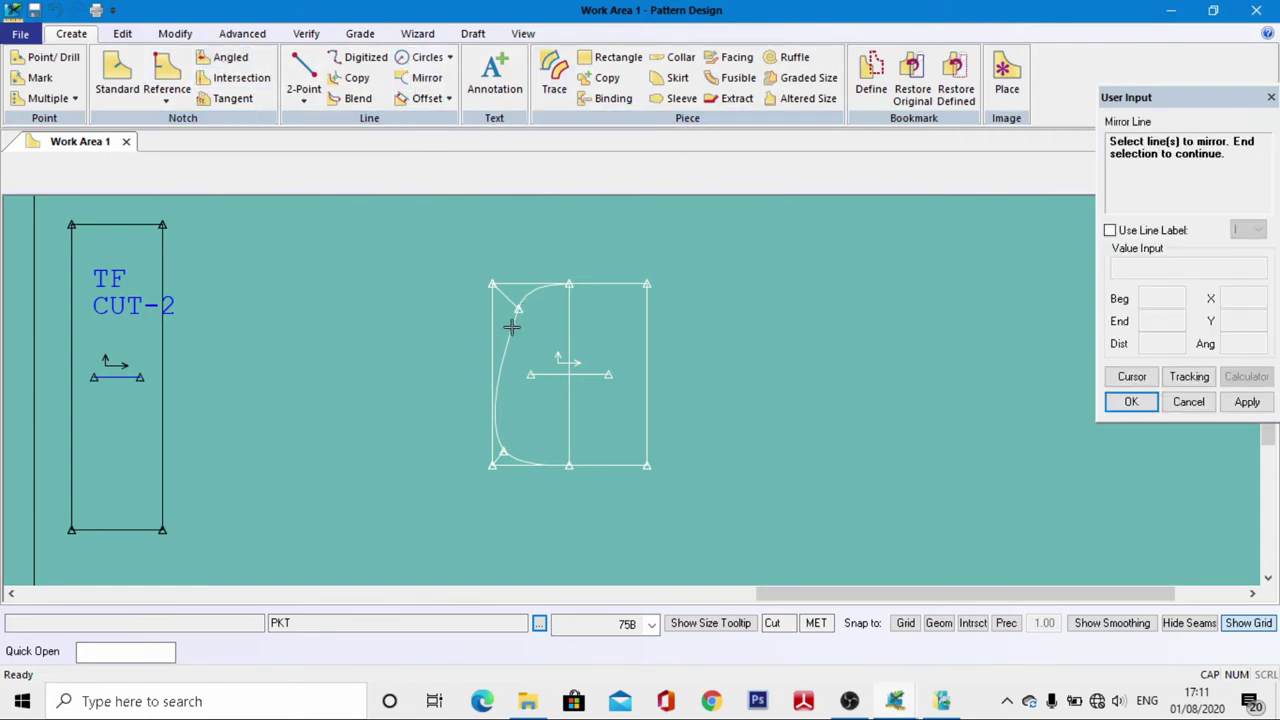
pyautogui.click(512, 455)
pyautogui.rightClick(534, 410)
pyautogui.click(534, 412)
pyautogui.click(568, 397)
pyautogui.rightClick(542, 394)
pyautogui.click(540, 394)
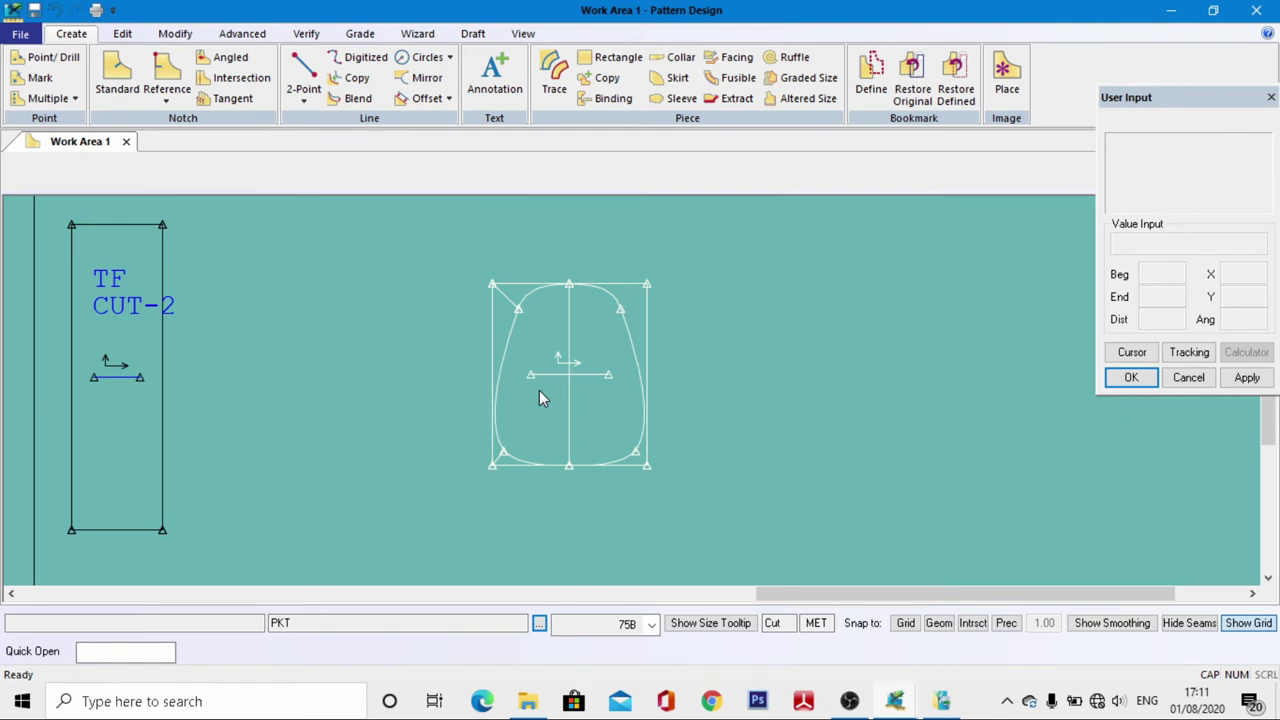
pyautogui.scroll(1, 613, 351)
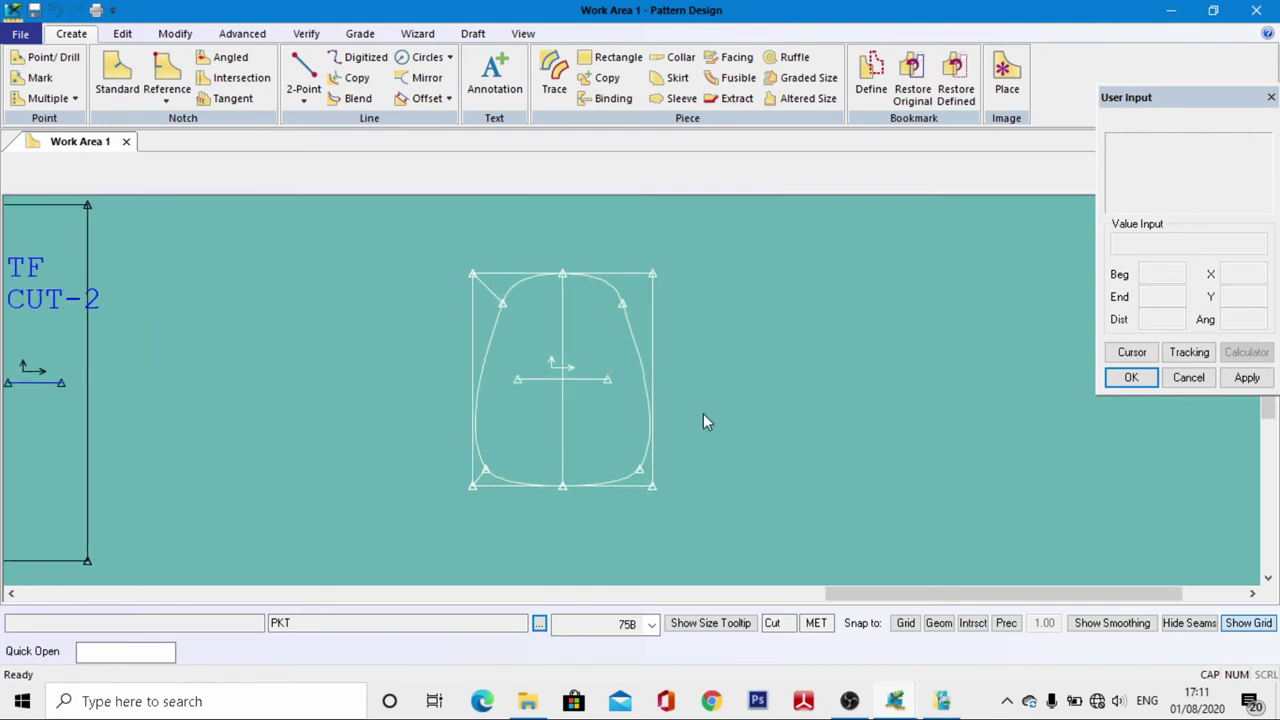
# Start a Normal trace of the pocket shape, using its six curves in order as the perimeter
pyautogui.click(554, 75)
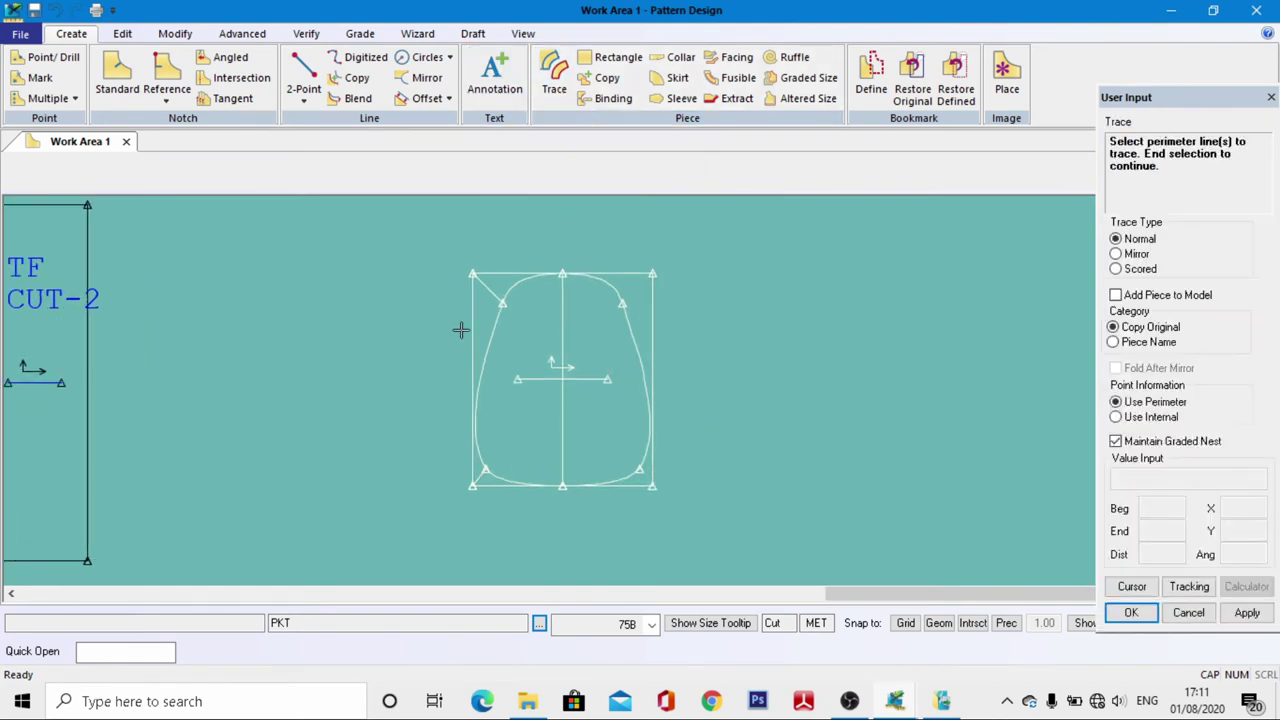
pyautogui.click(522, 284)
pyautogui.click(616, 293)
pyautogui.click(636, 364)
pyautogui.click(624, 476)
pyautogui.click(496, 471)
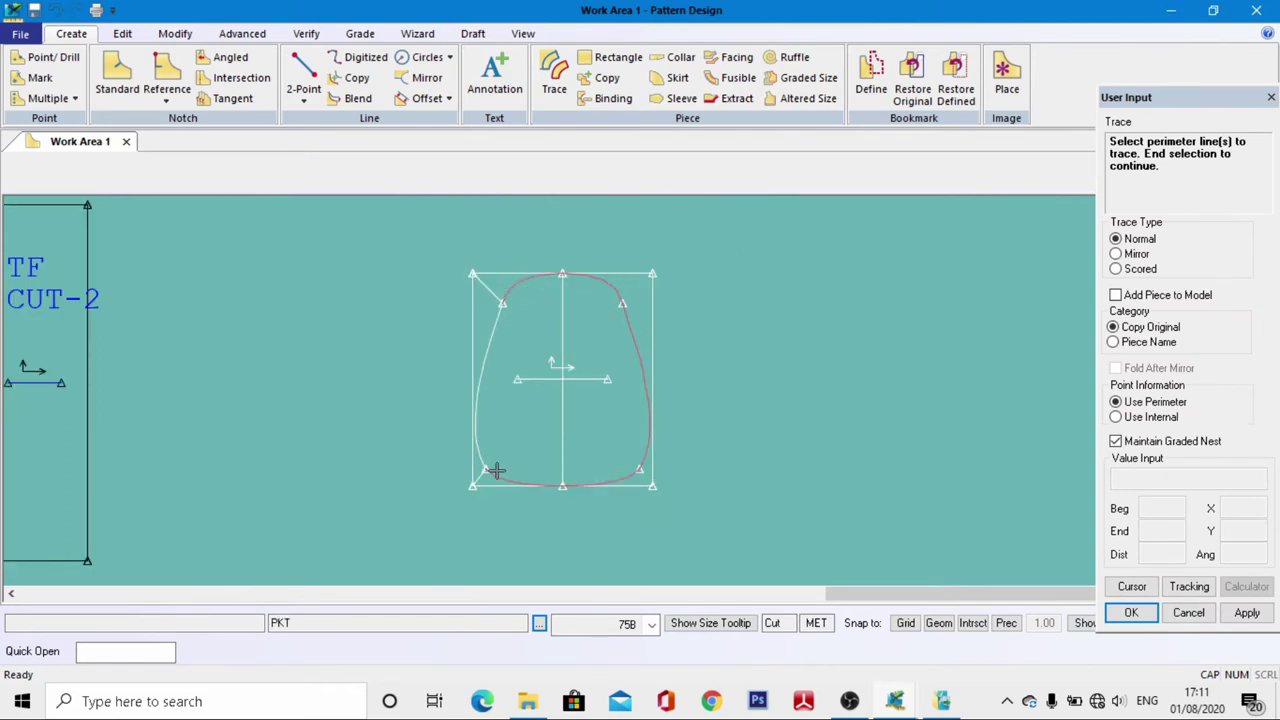
pyautogui.click(489, 375)
pyautogui.rightClick(596, 346)
pyautogui.click(596, 349)
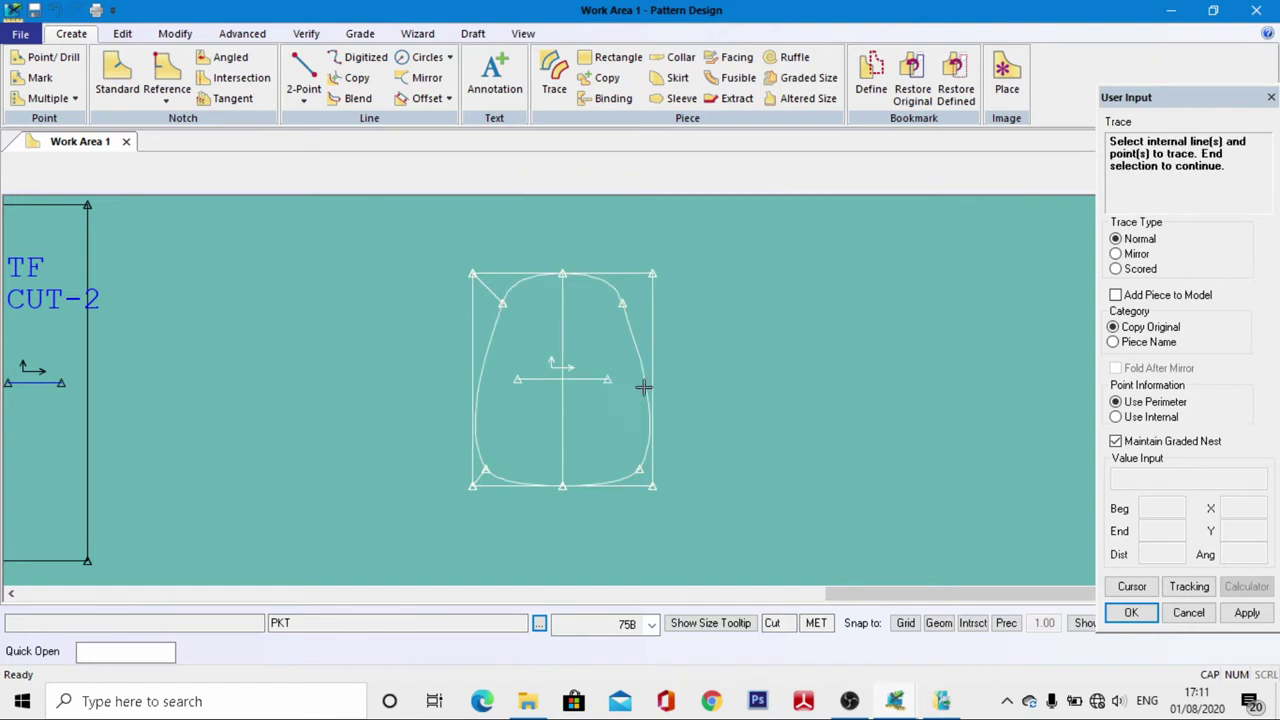
# Include the vertical centre line as an internal line in the trace and place the new piece to the right of the rectangular draft
pyautogui.rightClick(589, 353)
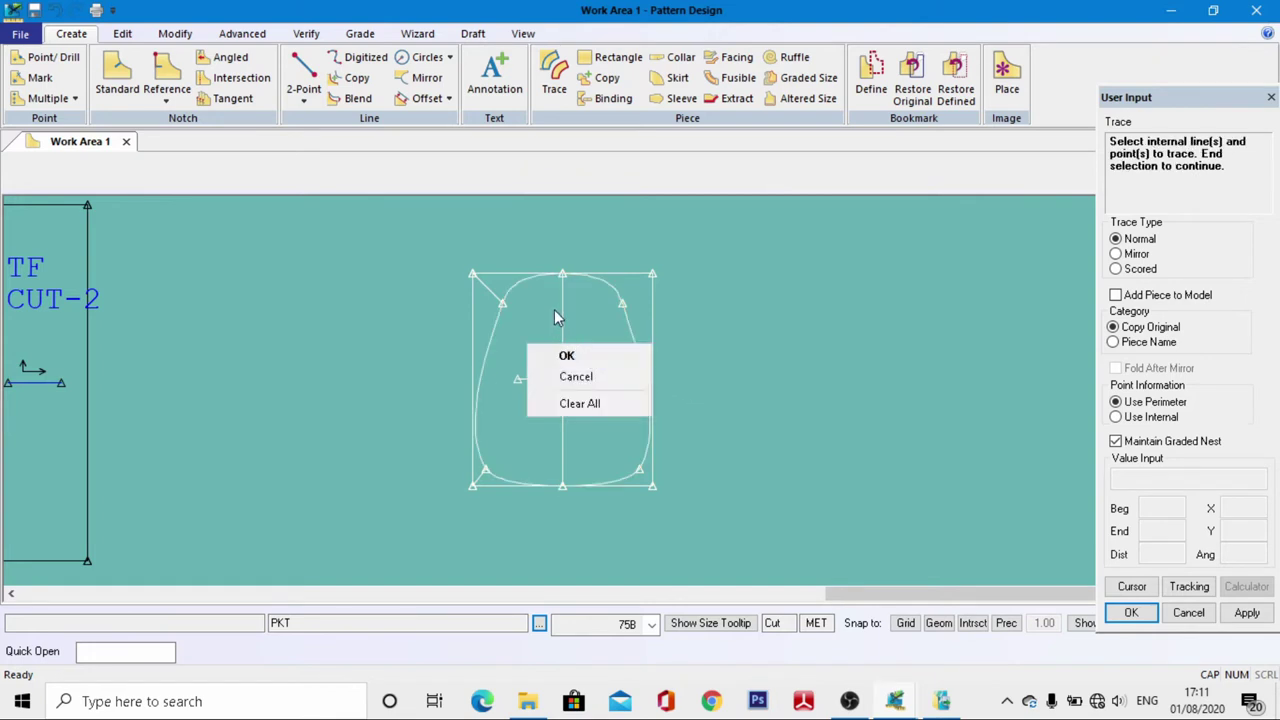
pyautogui.click(563, 332)
pyautogui.rightClick(586, 343)
pyautogui.click(591, 348)
pyautogui.click(776, 390)
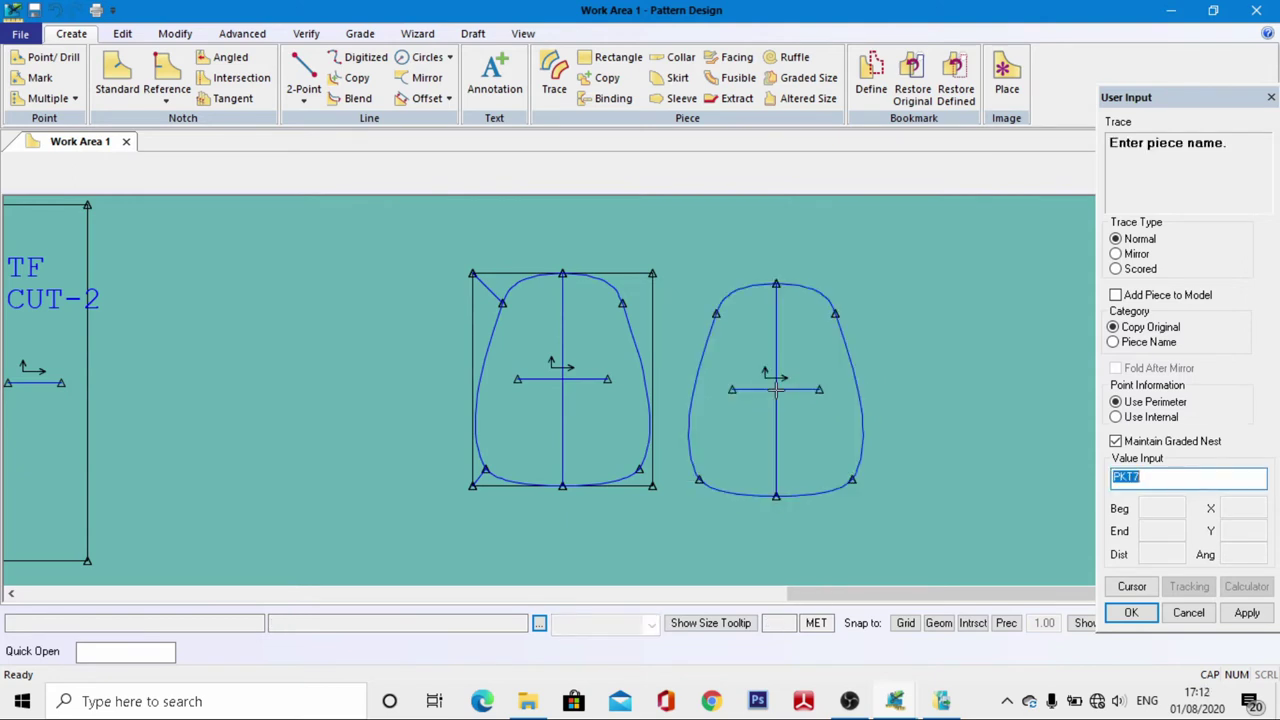
# Name the traced piece PKT, end the trace command, and move the piece slightly farther from the draft
pyautogui.write('P')
pyautogui.click(1131, 613)
pyautogui.rightClick(854, 396)
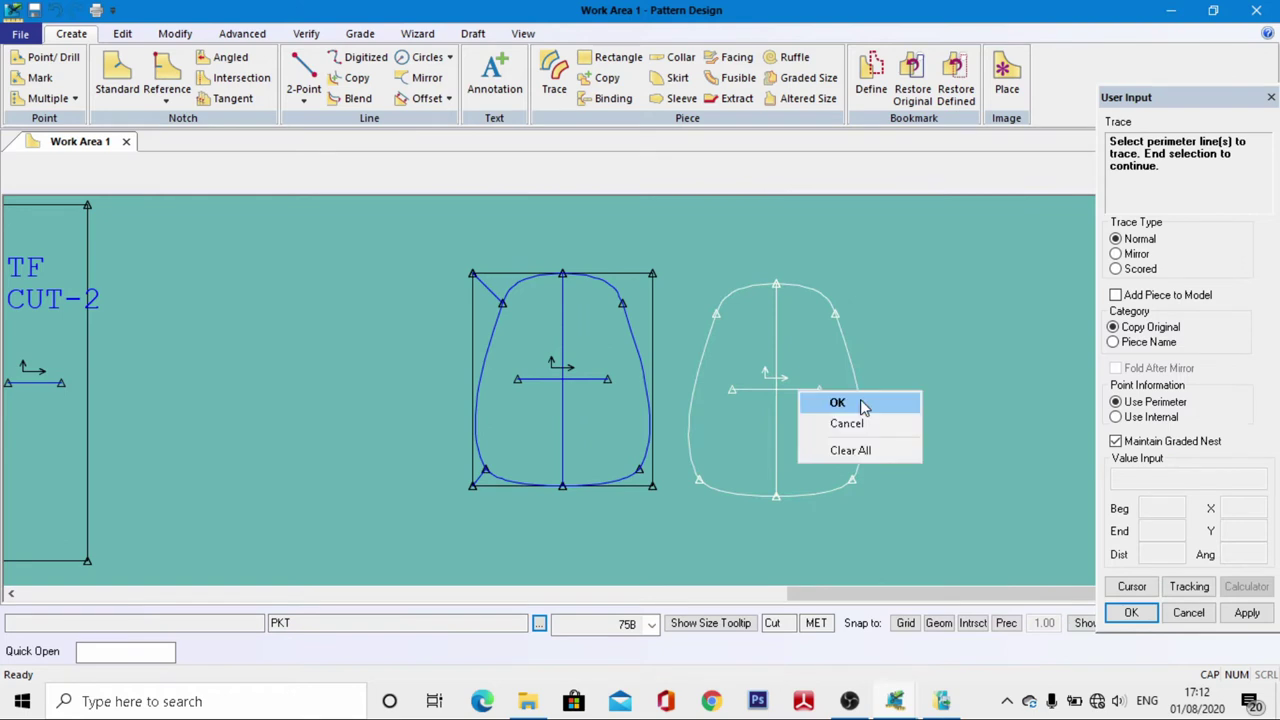
pyautogui.click(860, 401)
pyautogui.moveTo(767, 397); pyautogui.dragTo(800, 374)
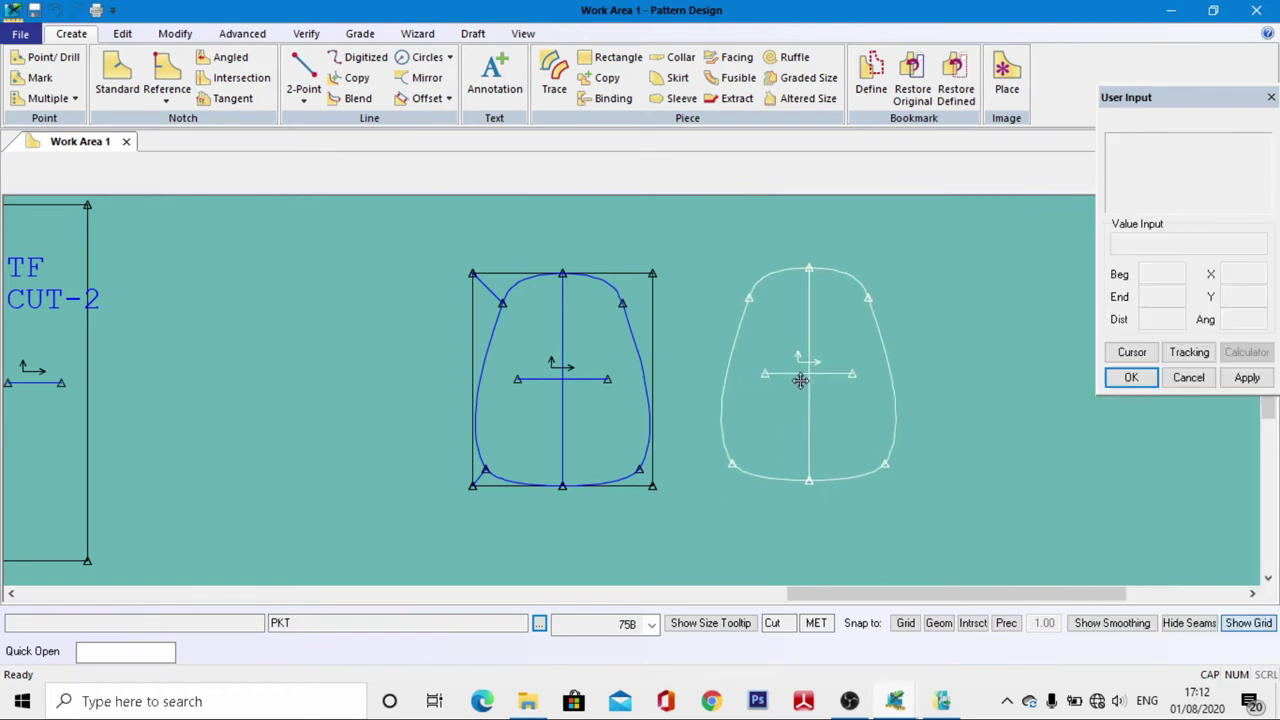
# Annotate the traced pocket's upper half with PKT and CUT-2 on two lines at character size 2, and set the piece beside the draft
pyautogui.click(494, 78)
pyautogui.rightClick(784, 325)
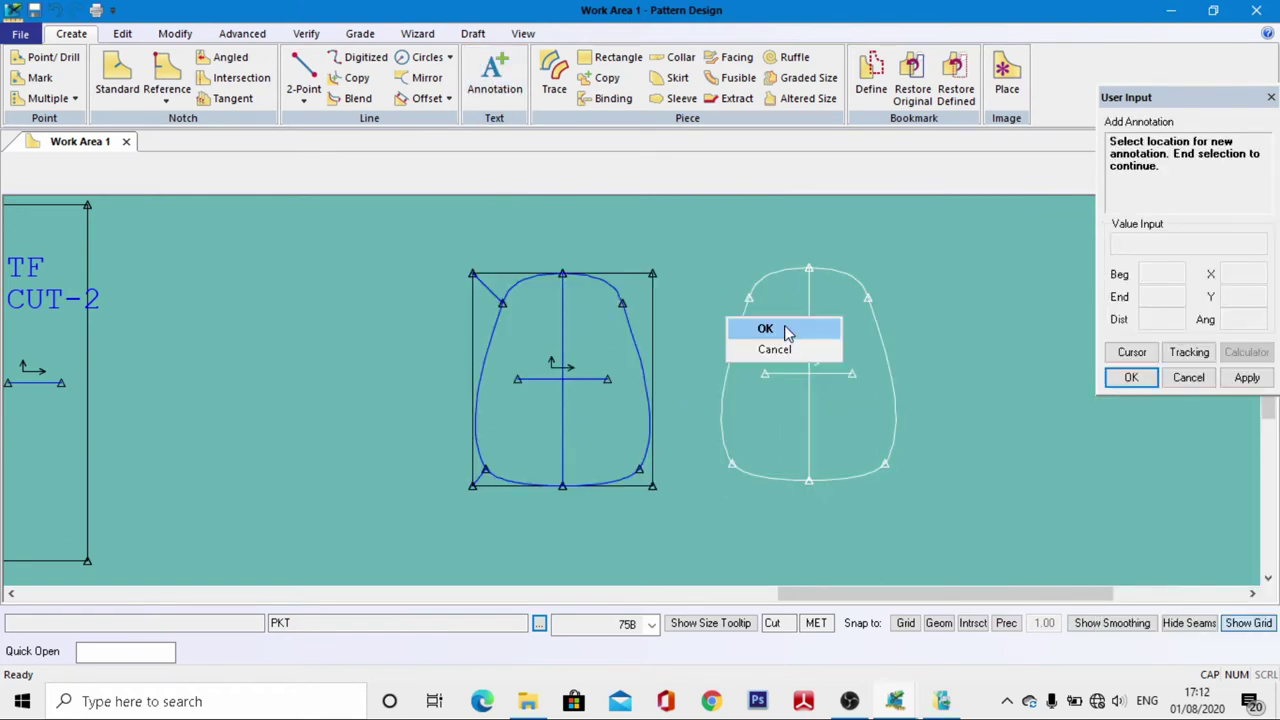
pyautogui.click(786, 330)
pyautogui.write('PKT')
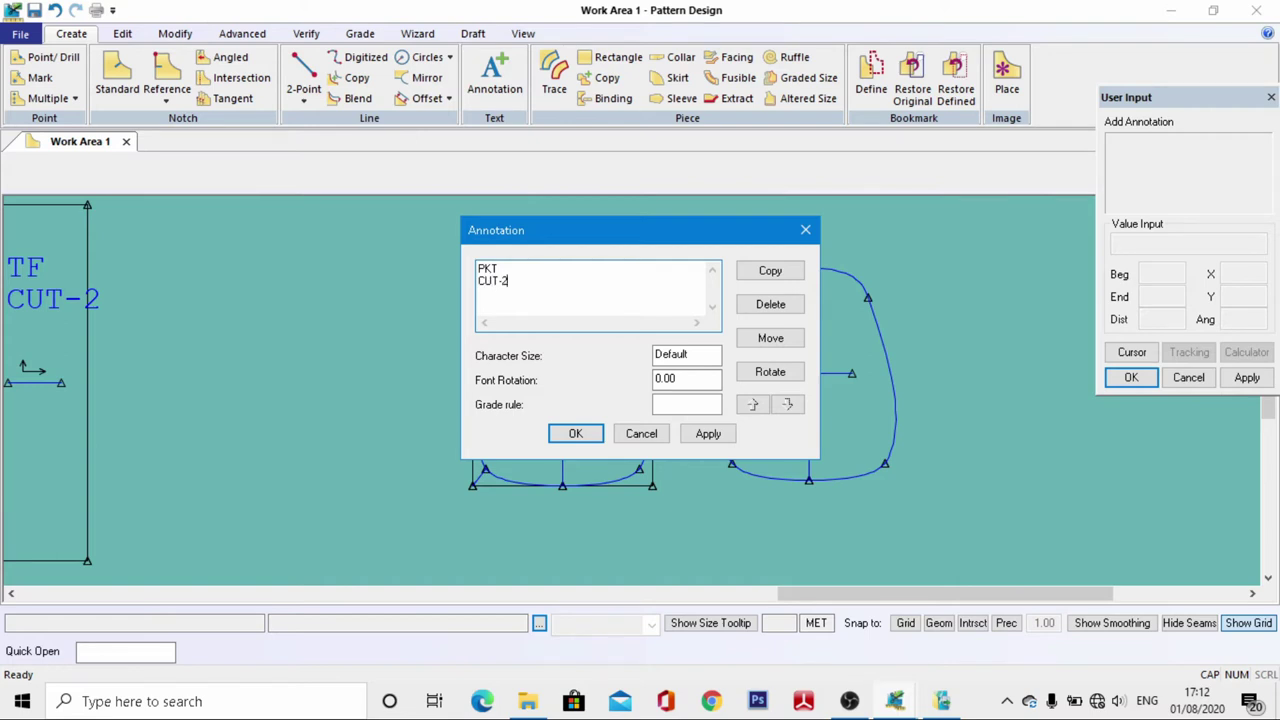
pyautogui.moveTo(707, 360); pyautogui.dragTo(578, 362)
pyautogui.write('2')
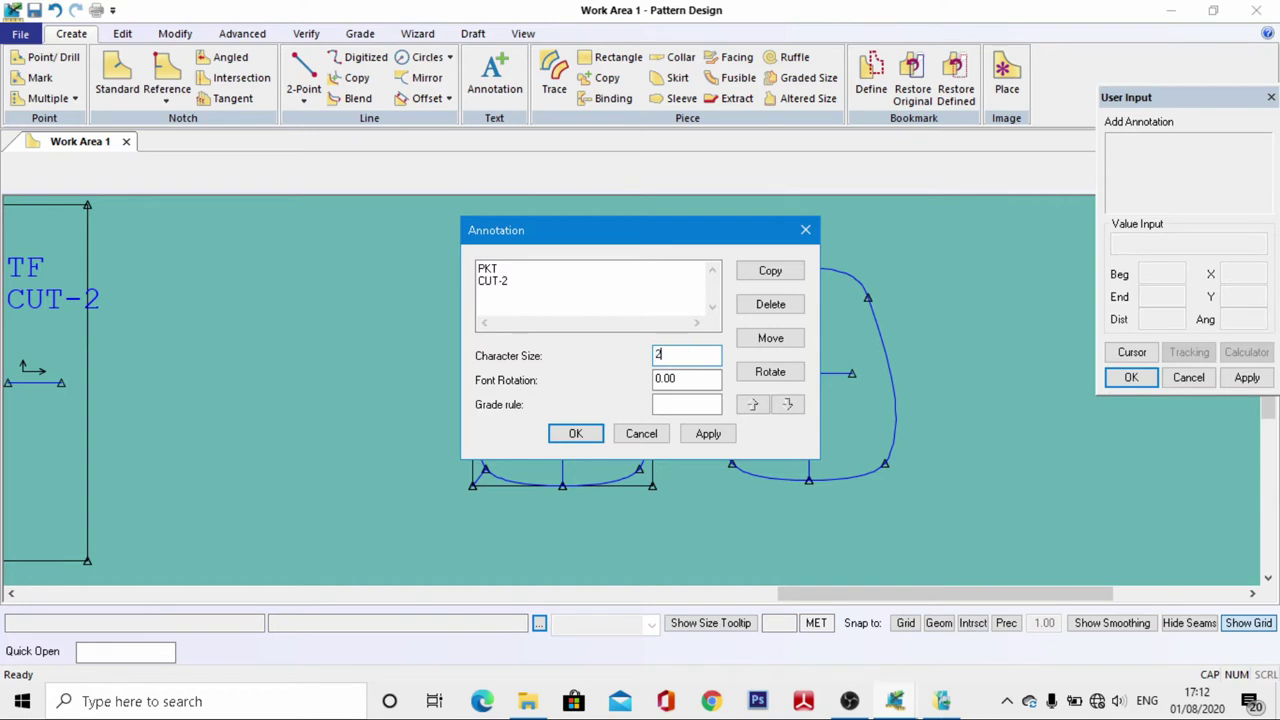
pyautogui.press('Return')
pyautogui.click(721, 342)
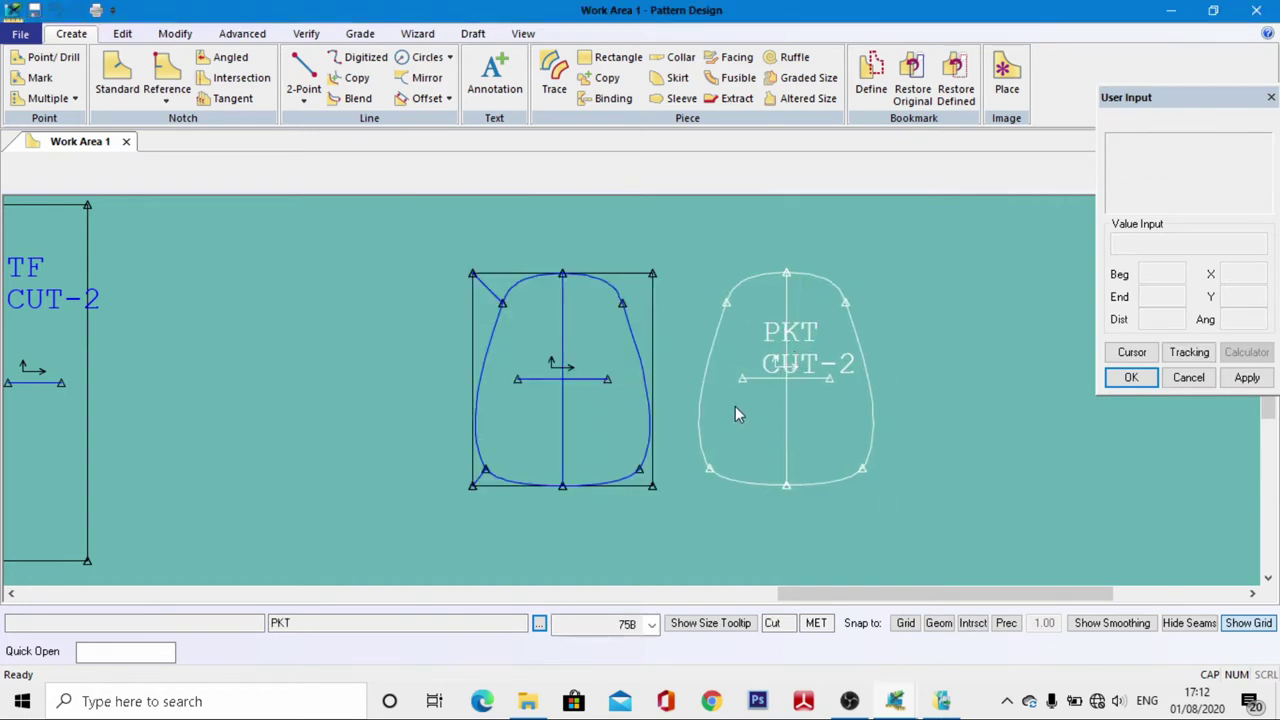
pyautogui.click(751, 349)
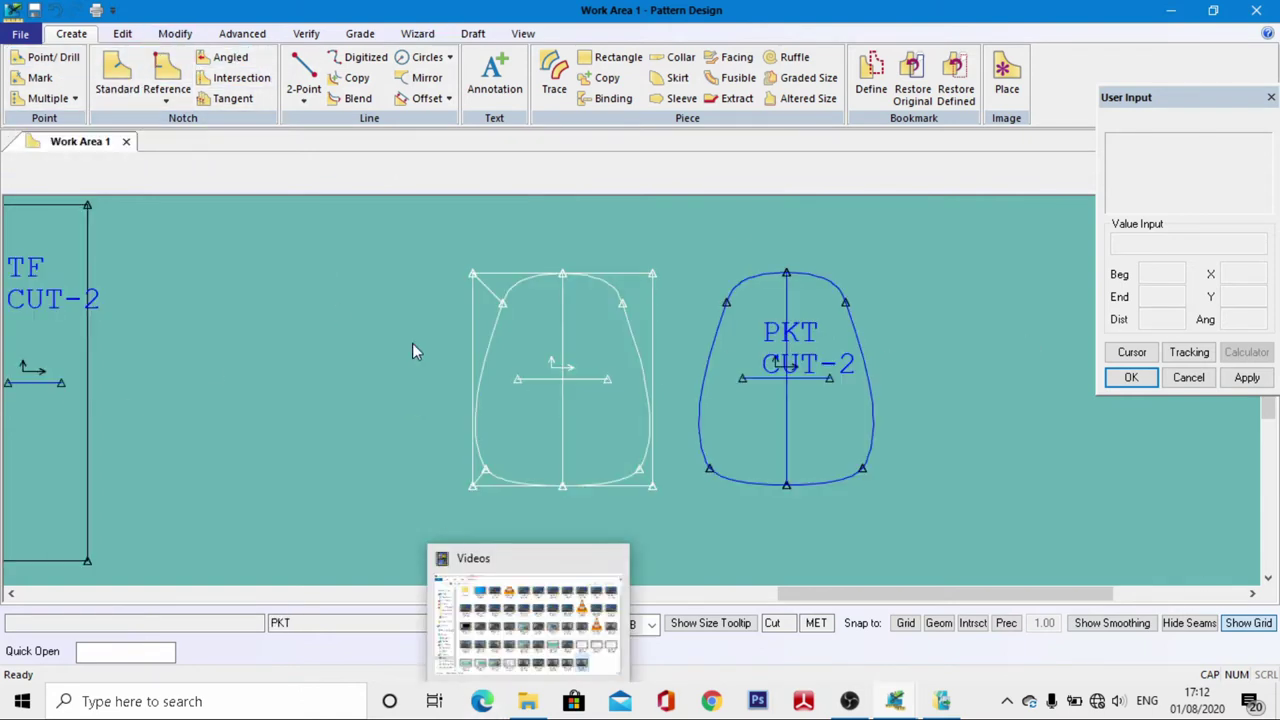
pyautogui.scroll(2, 742, 367)
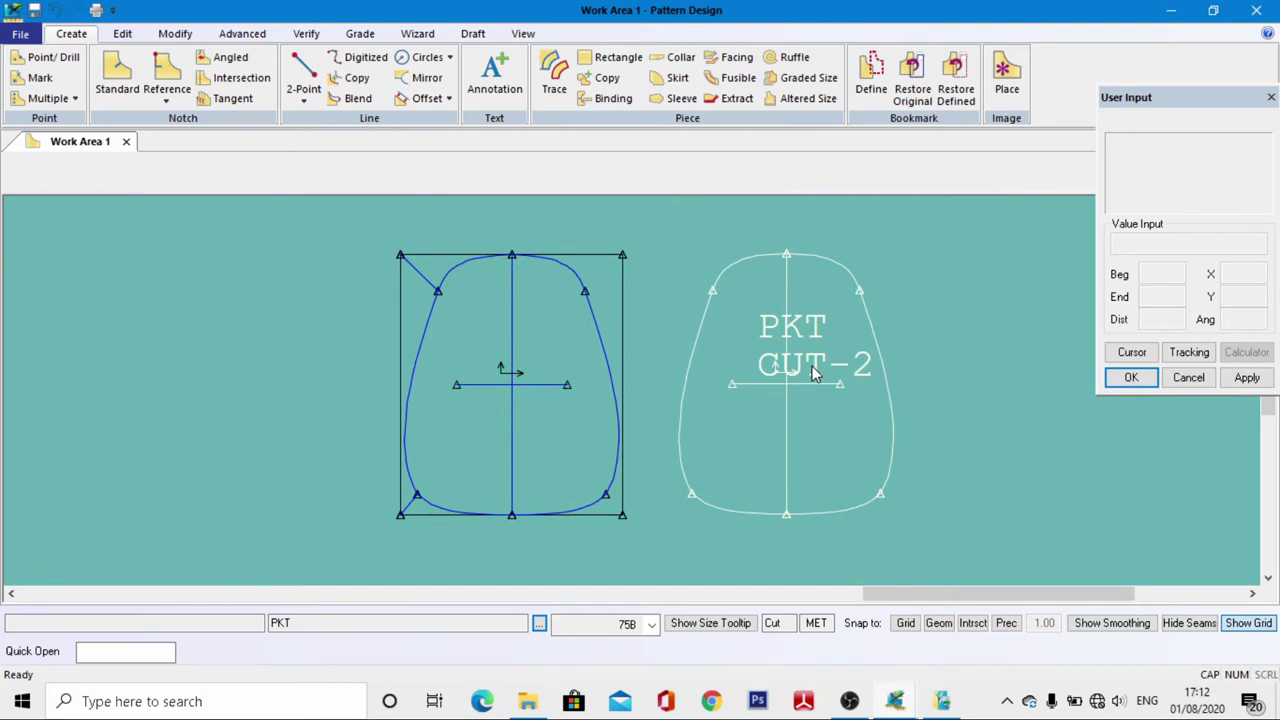
pyautogui.click(873, 285)
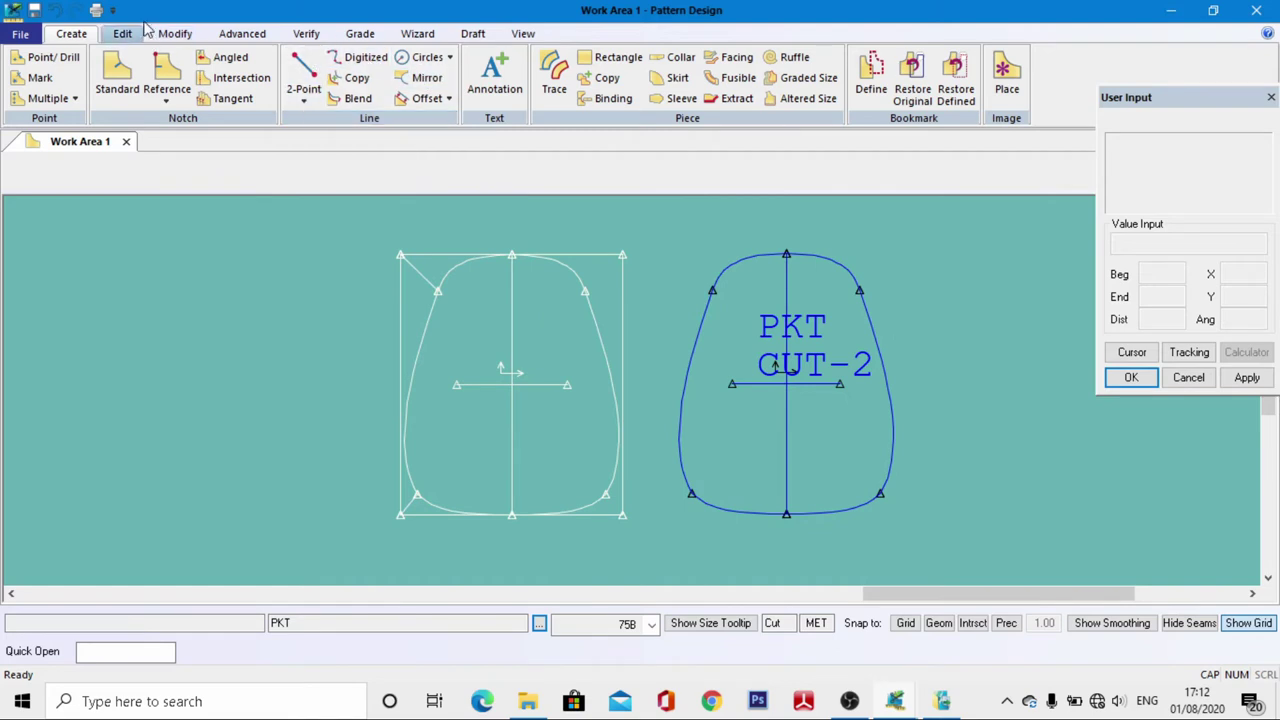
# Split the PKT piece's left side curve at a distance of 5.00 from its upper end point
pyautogui.click(175, 33)
pyautogui.click(663, 98)
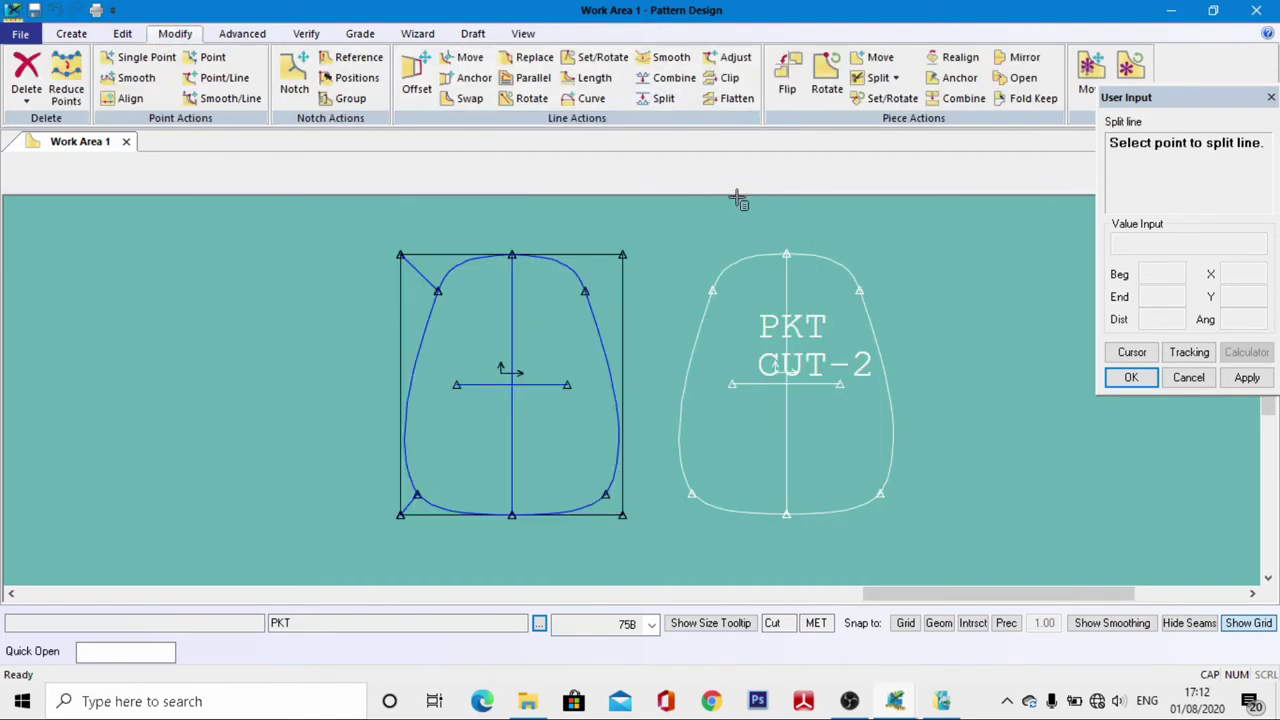
pyautogui.click(718, 290)
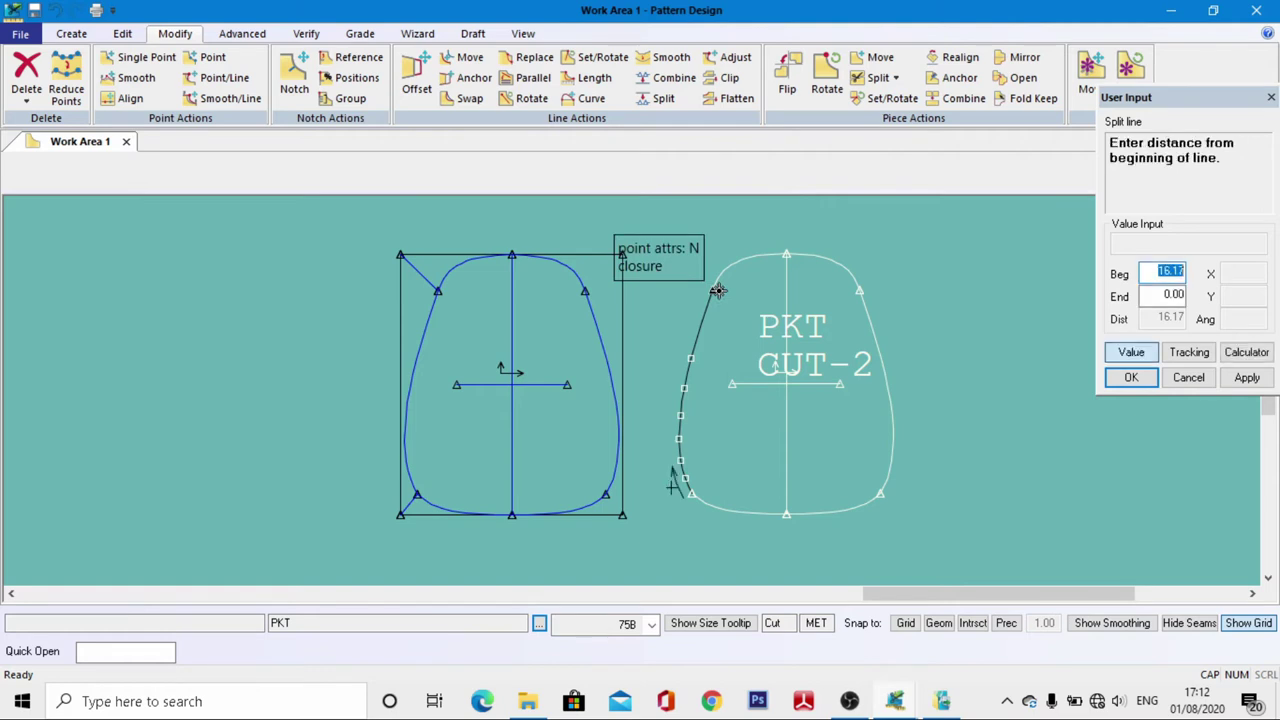
pyautogui.click(1165, 296)
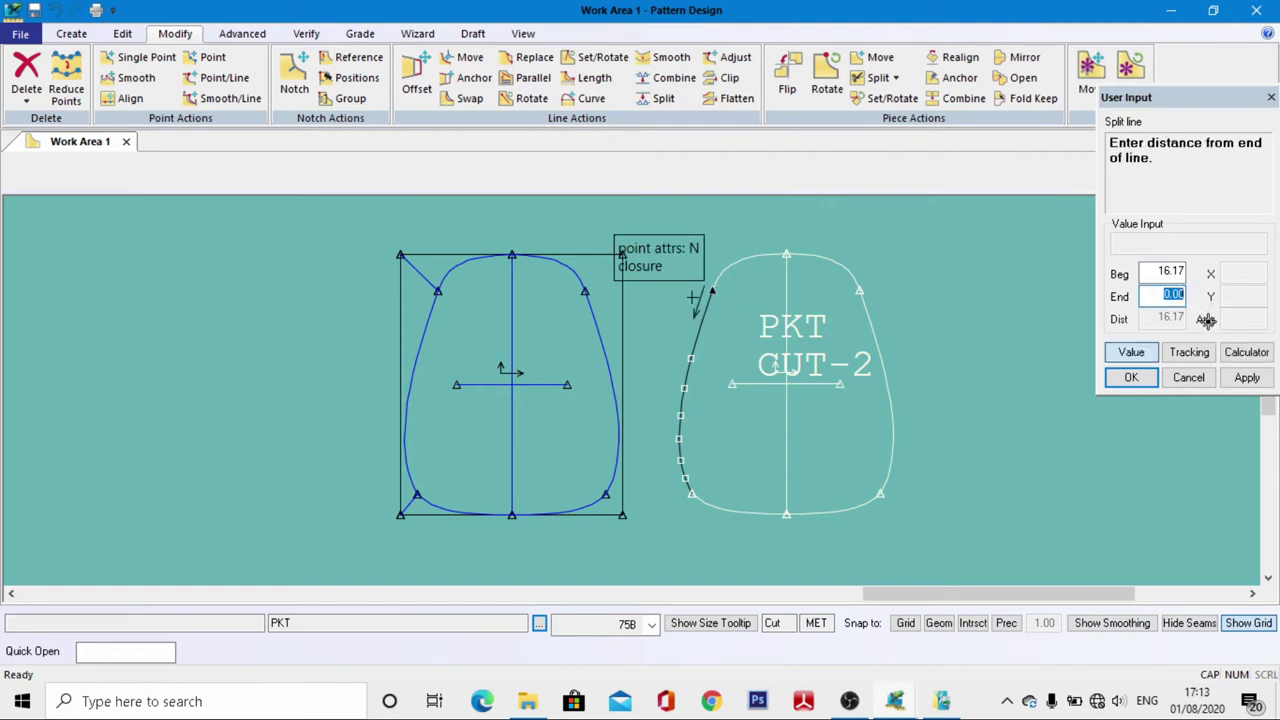
pyautogui.write('0')
pyautogui.press('Return')
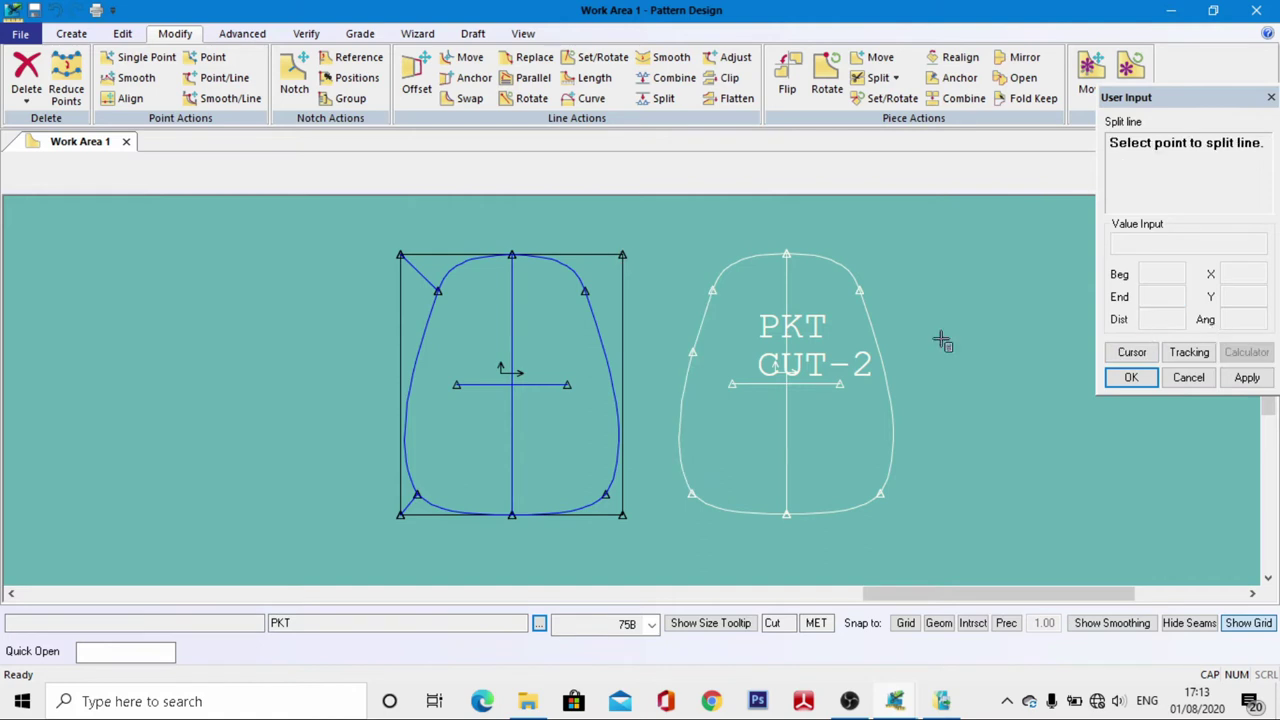
# Split the PKT piece's right side curve at a distance of 5.00 from its upper end point, and end the split command
pyautogui.click(852, 296)
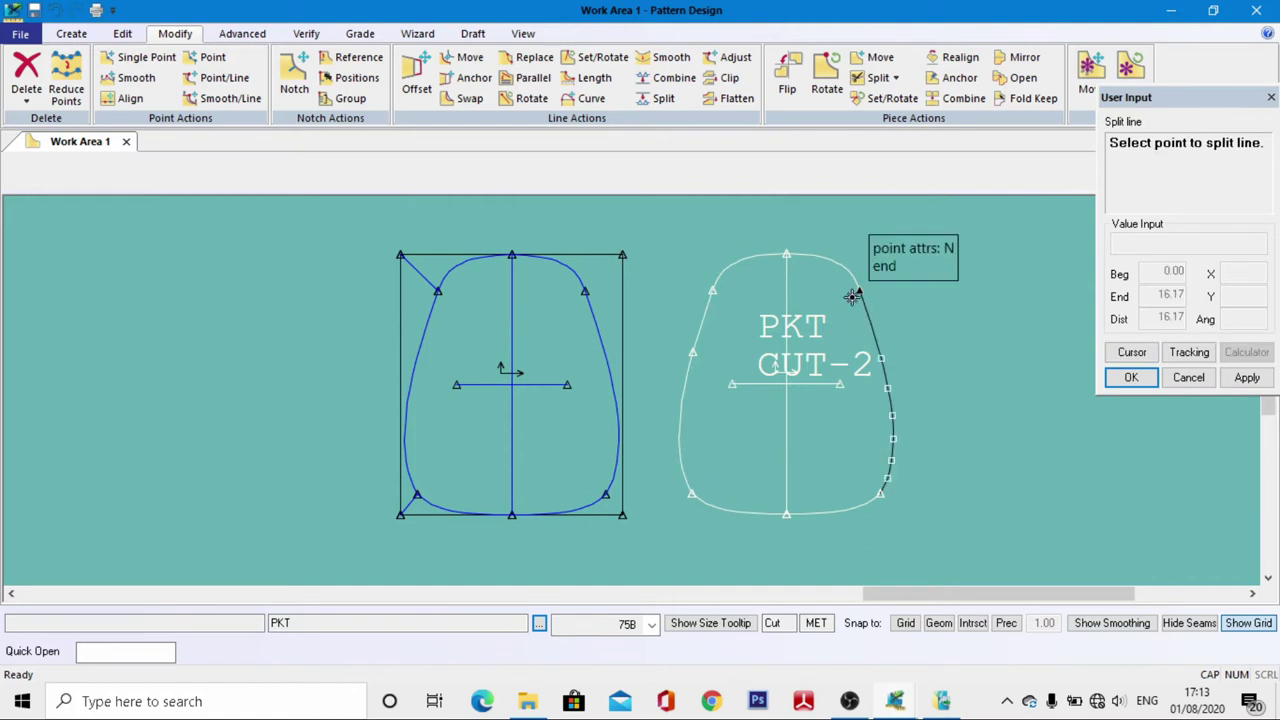
pyautogui.click(862, 288)
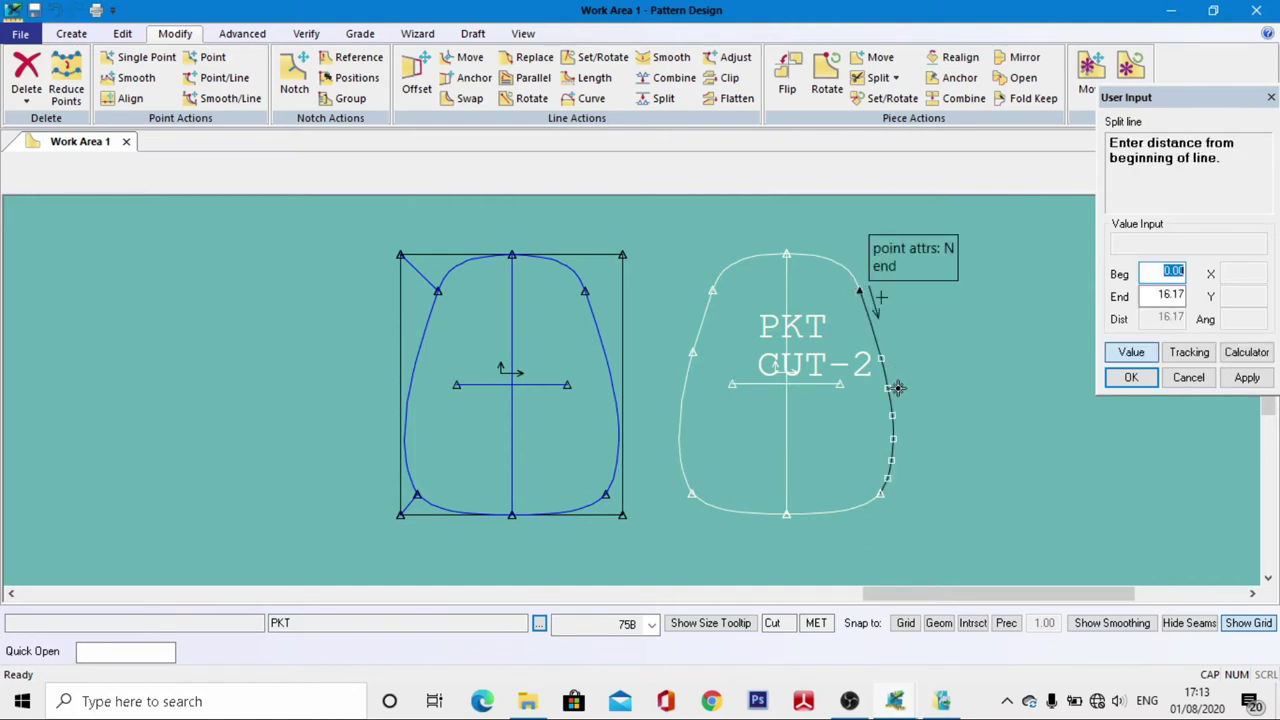
pyautogui.write('0')
pyautogui.press('Return')
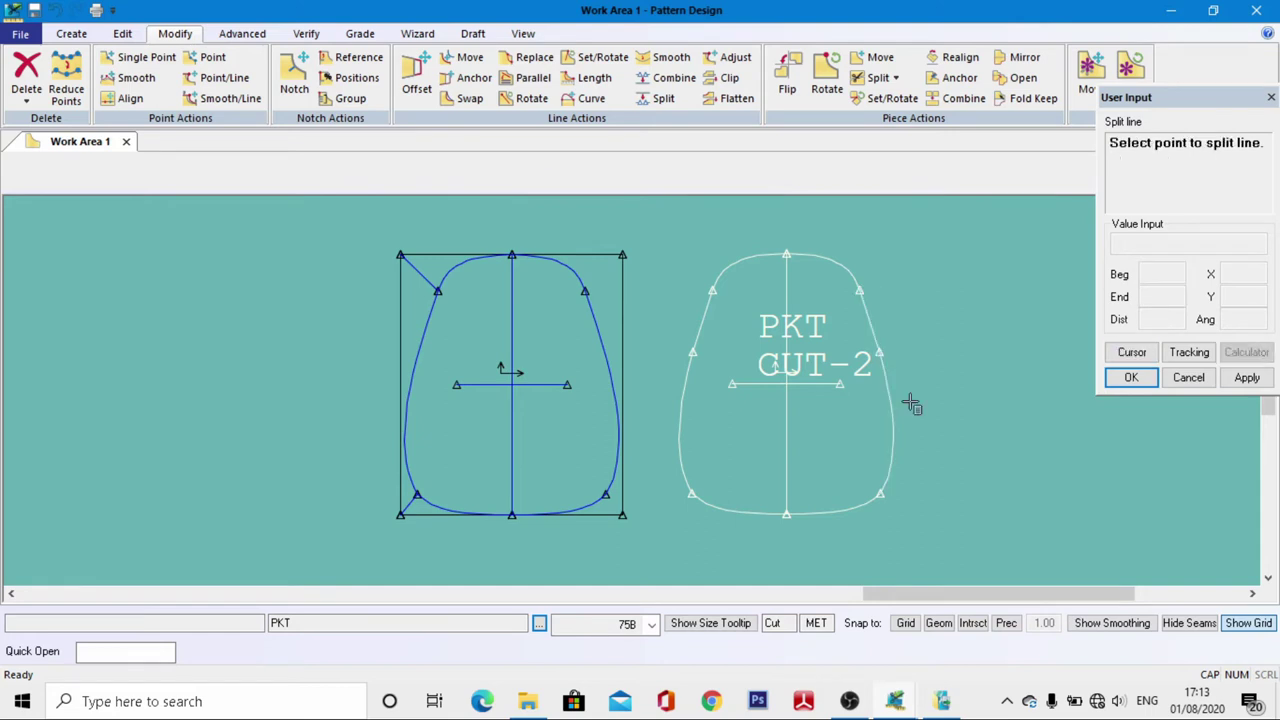
pyautogui.rightClick(826, 318)
pyautogui.click(826, 318)
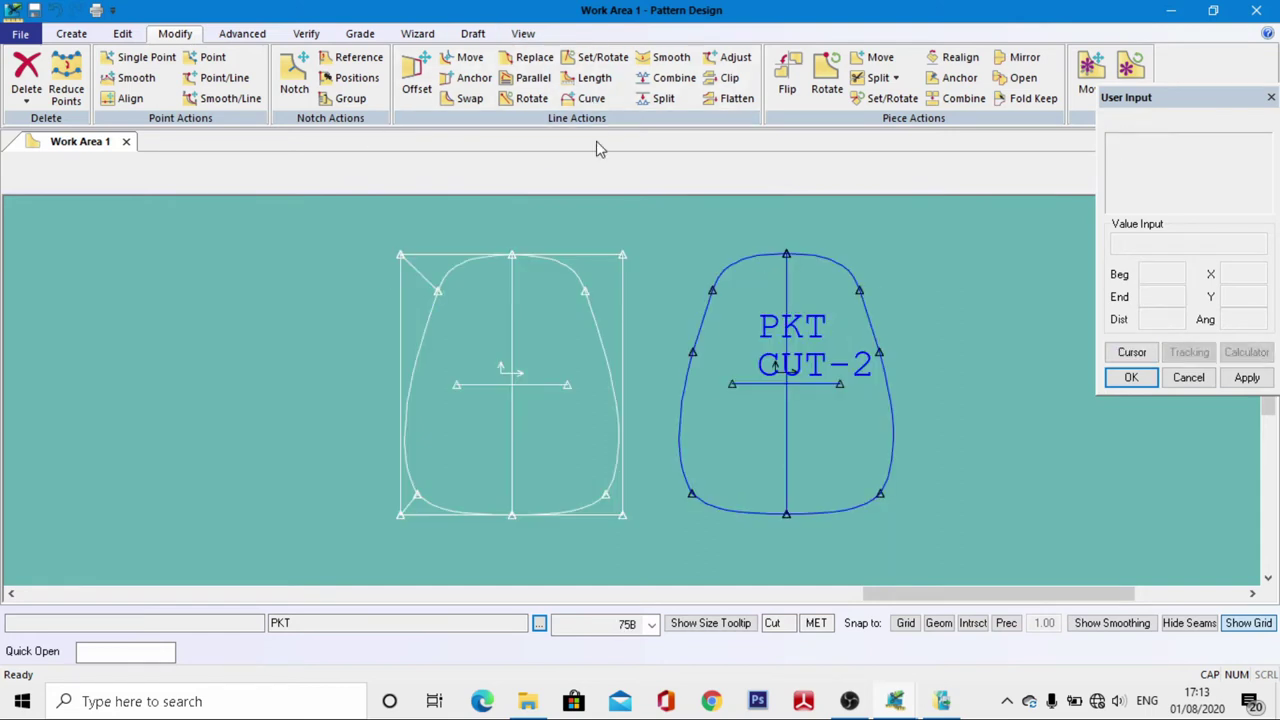
# Draw a straight 2-point line across the PKT piece, connecting the split points on its two side curves
pyautogui.moveTo(849, 701)
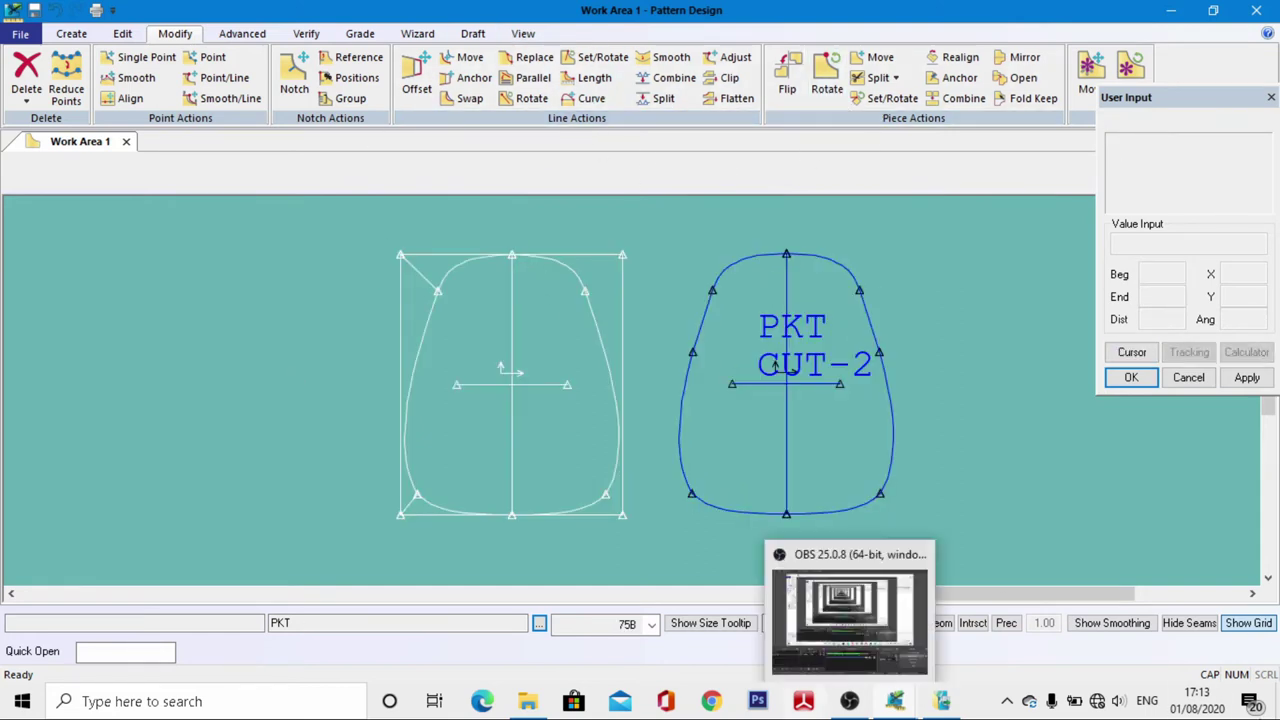
pyautogui.click(94, 35)
pyautogui.click(303, 75)
pyautogui.click(712, 291)
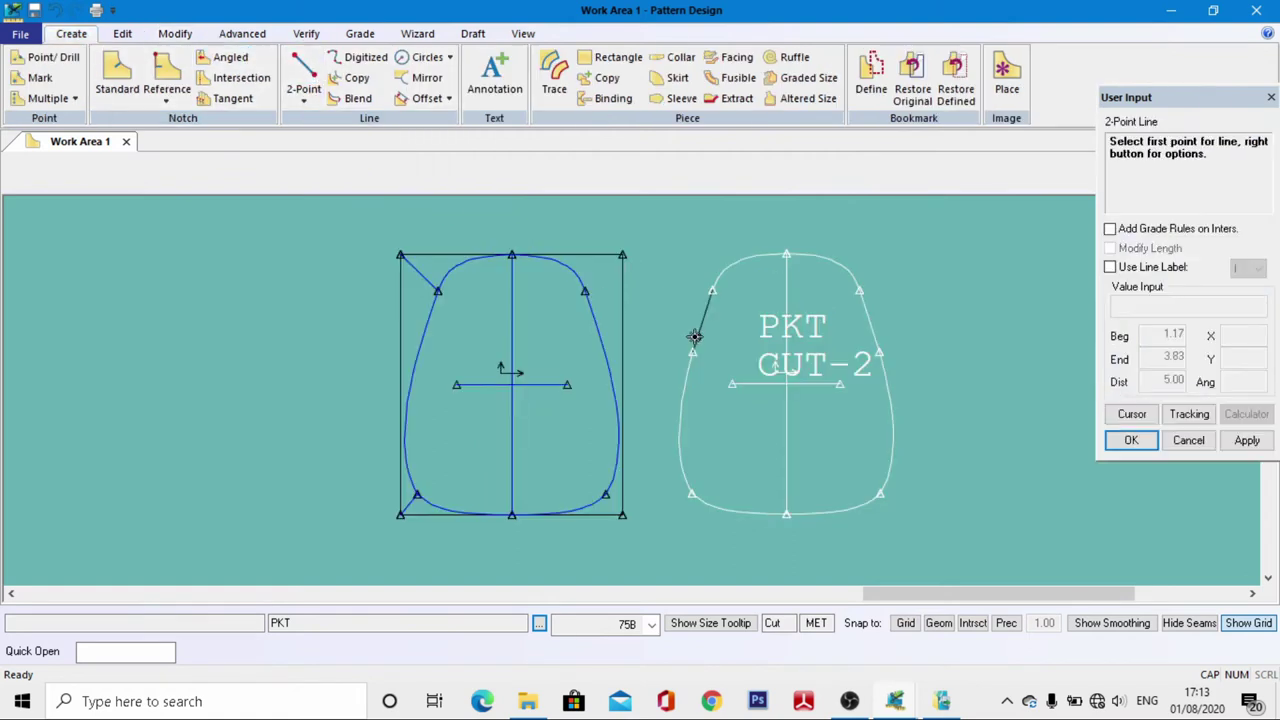
pyautogui.click(879, 352)
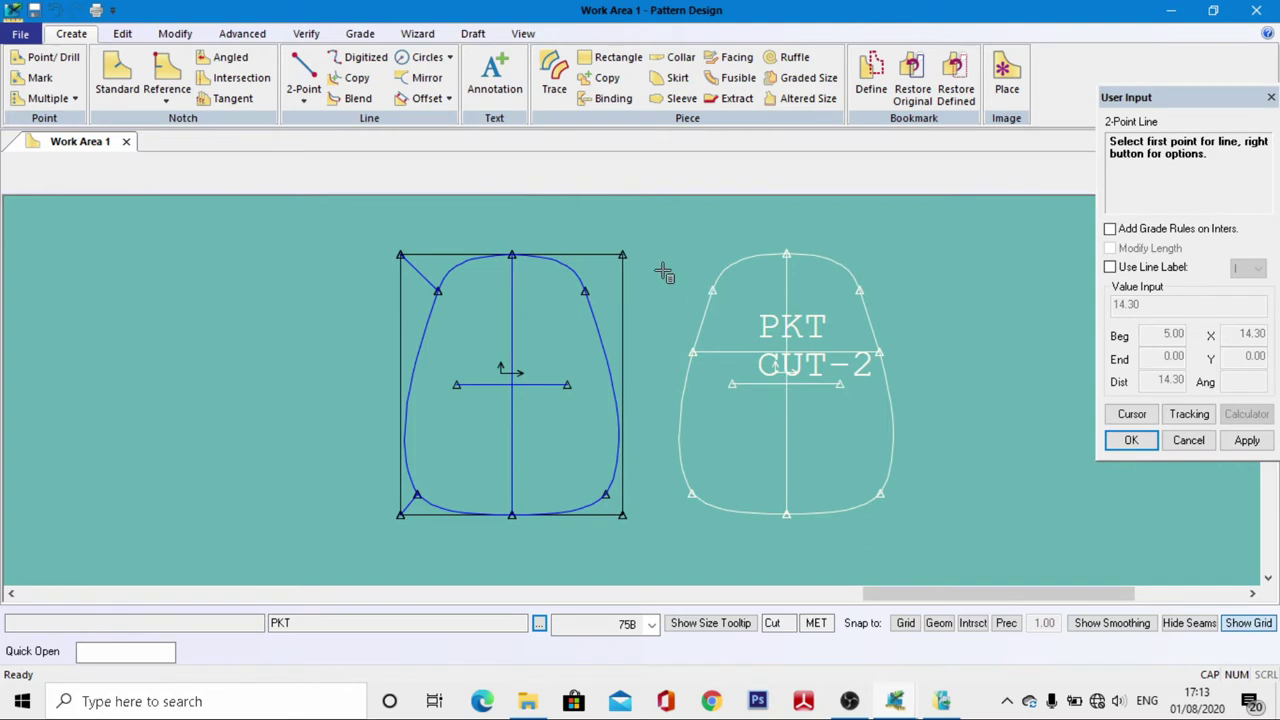
pyautogui.rightClick(664, 273)
pyautogui.click(600, 140)
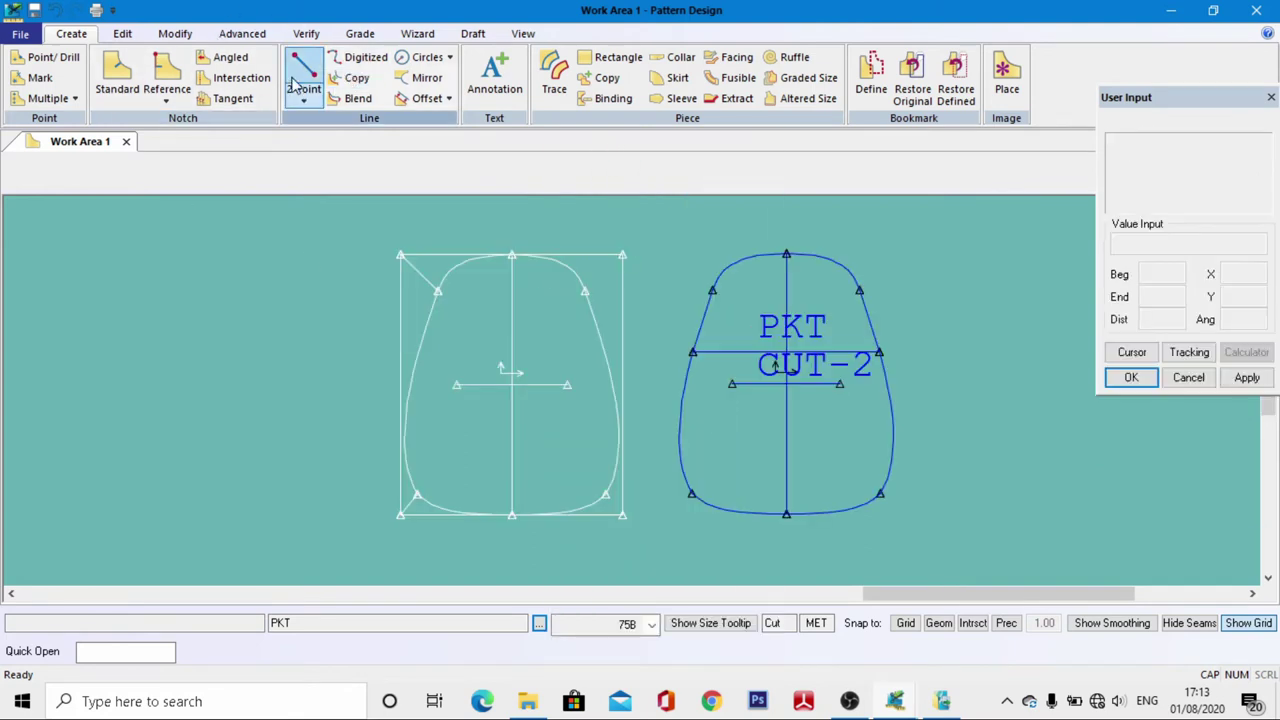
# Combine each top curve of the PKT piece with the adjoining side segment above the cross line, without a merge notch
pyautogui.click(175, 33)
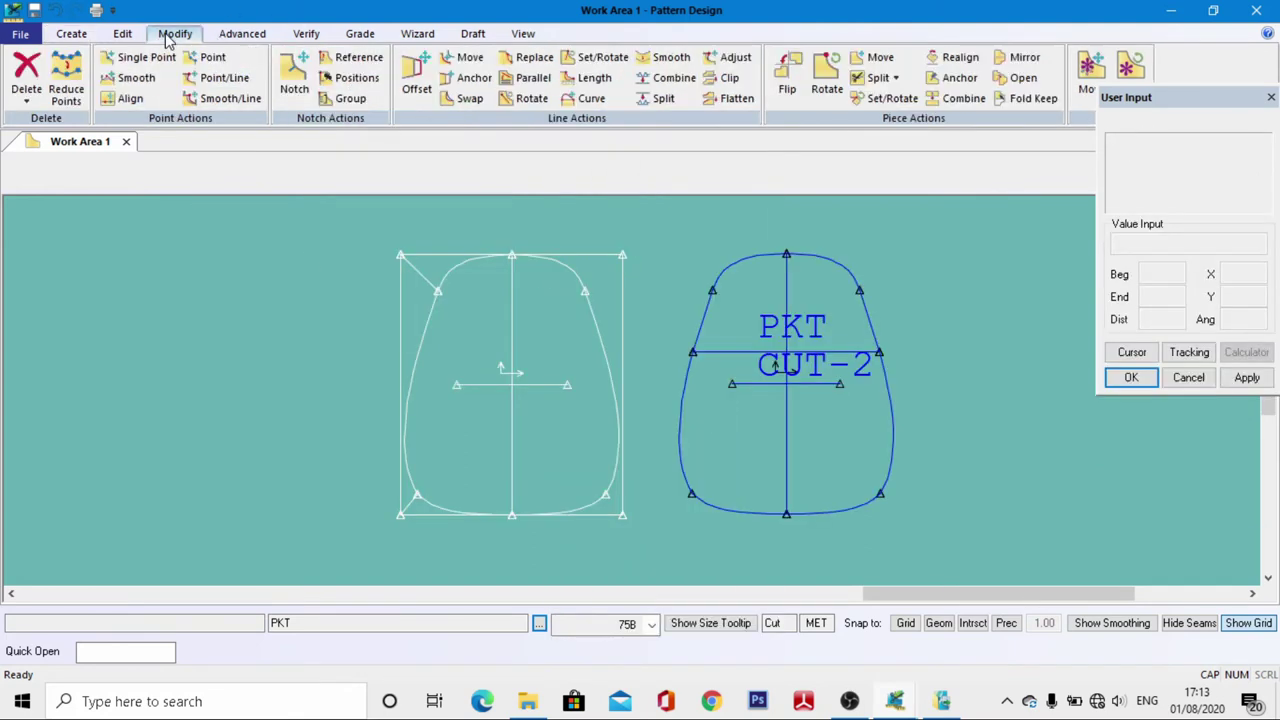
pyautogui.click(674, 77)
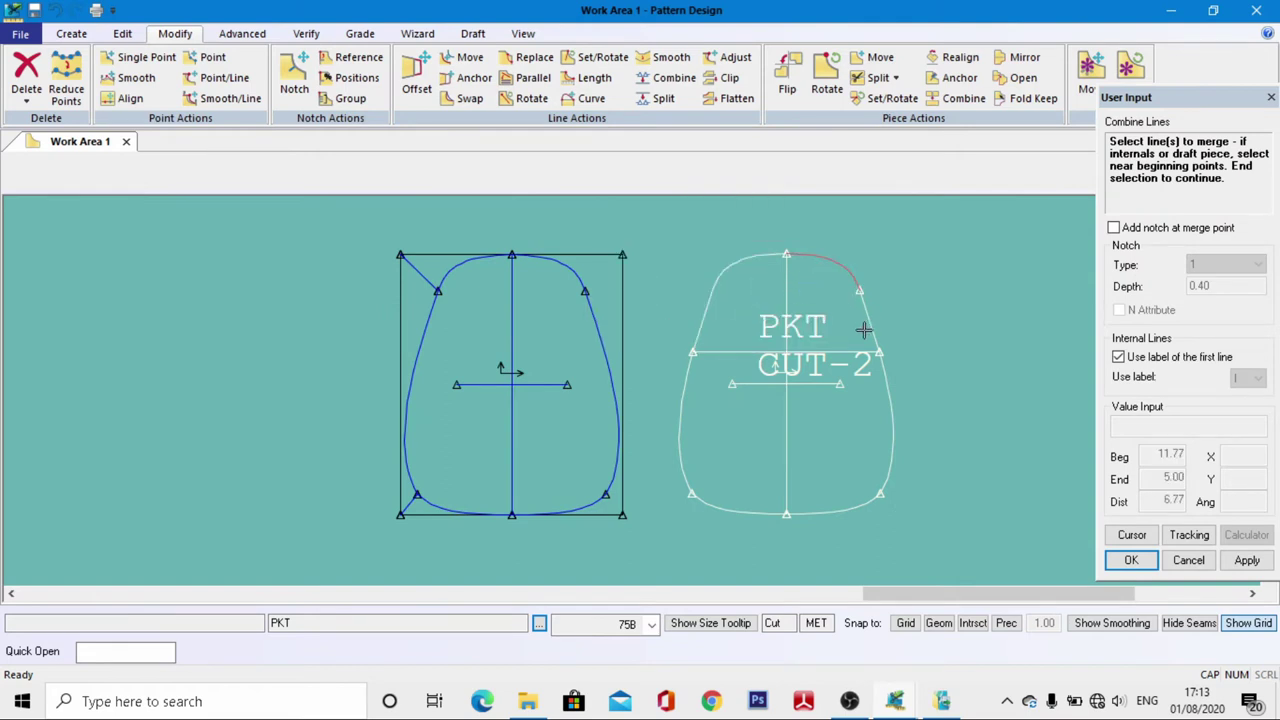
pyautogui.rightClick(893, 291)
pyautogui.click(893, 291)
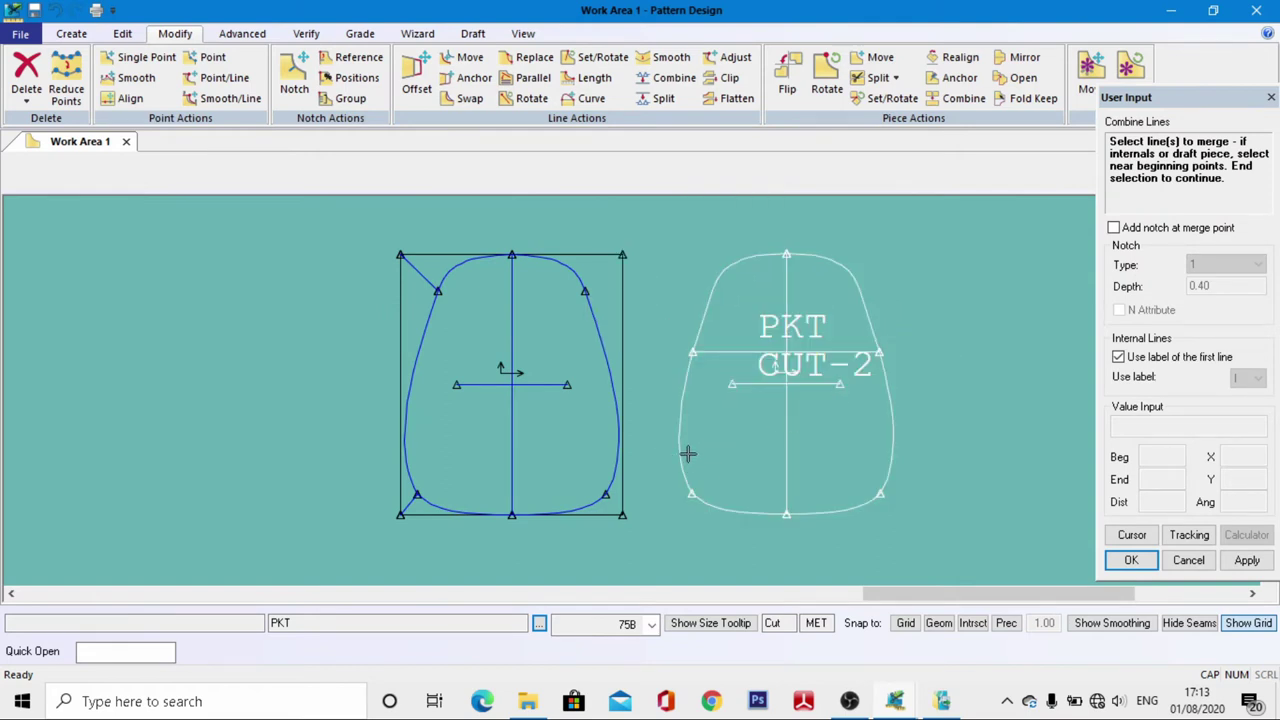
# Combine each lower side segment of the PKT piece with its adjoining bottom curve, and end the combine command
pyautogui.rightClick(720, 455)
pyautogui.click(720, 455)
pyautogui.click(897, 414)
pyautogui.click(839, 487)
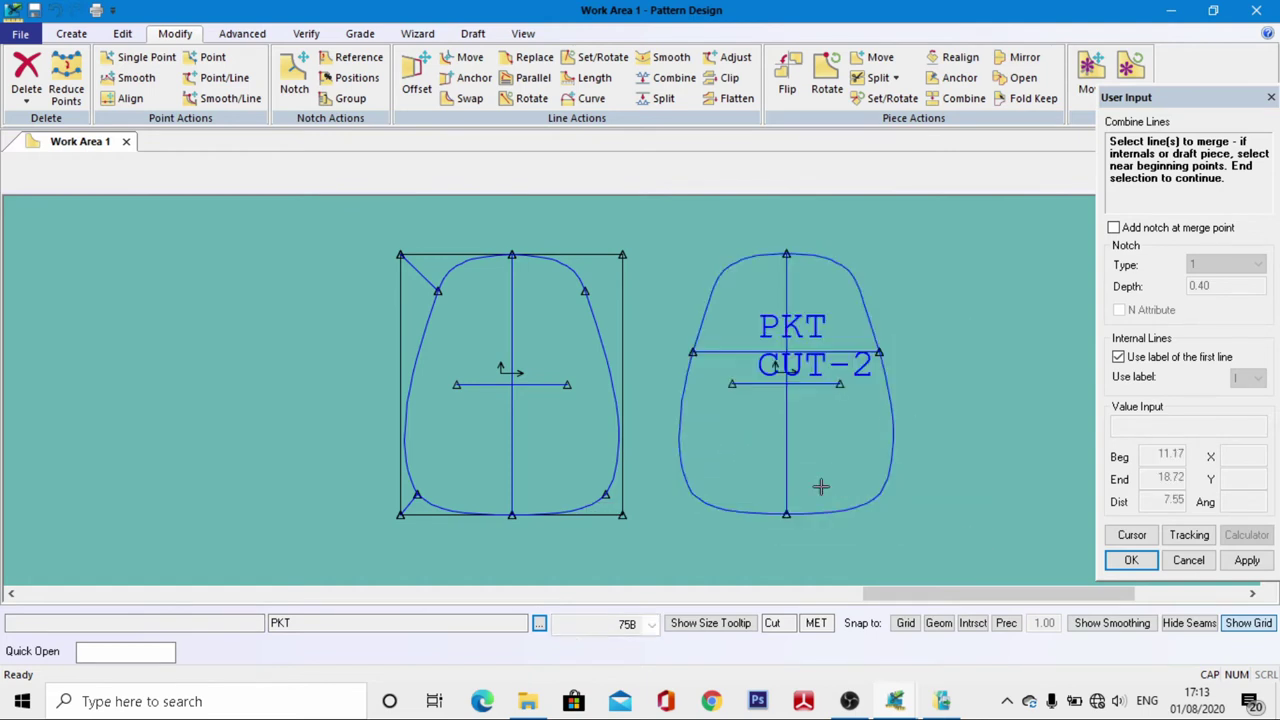
pyautogui.rightClick(750, 425)
pyautogui.click(750, 425)
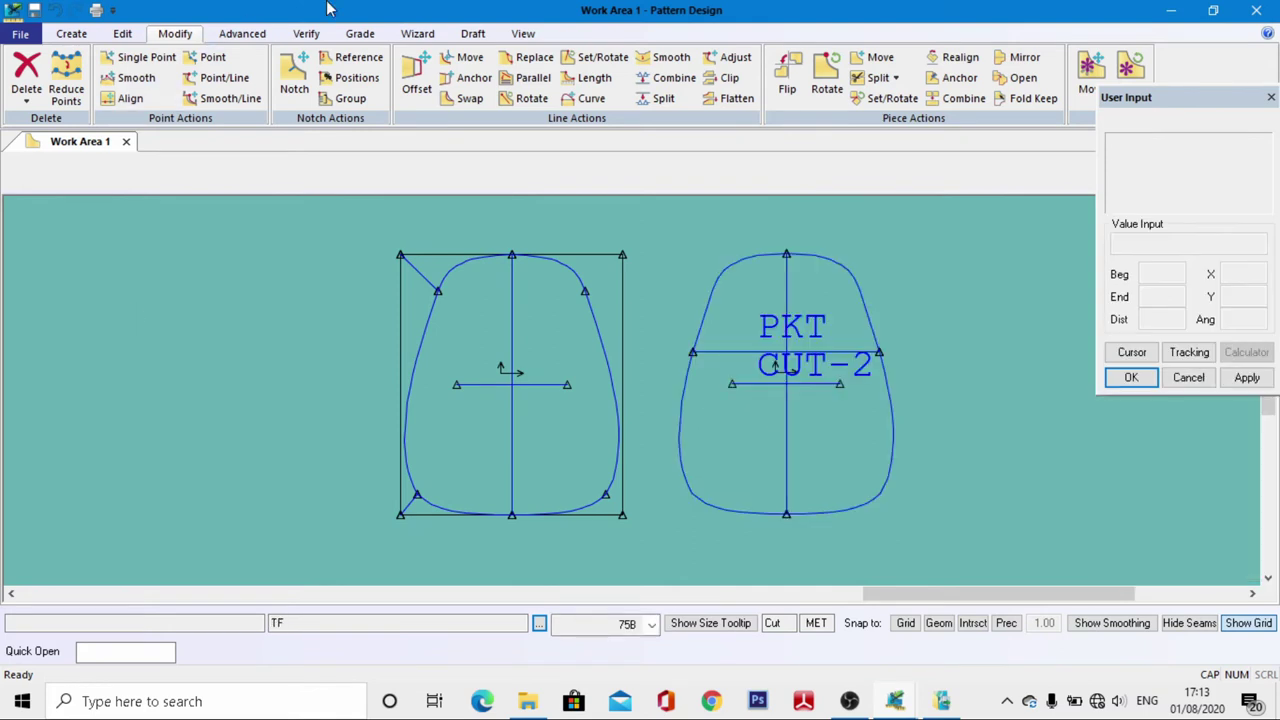
# Start a Line Length measurement on the PKT piece
pyautogui.click(305, 34)
pyautogui.click(420, 82)
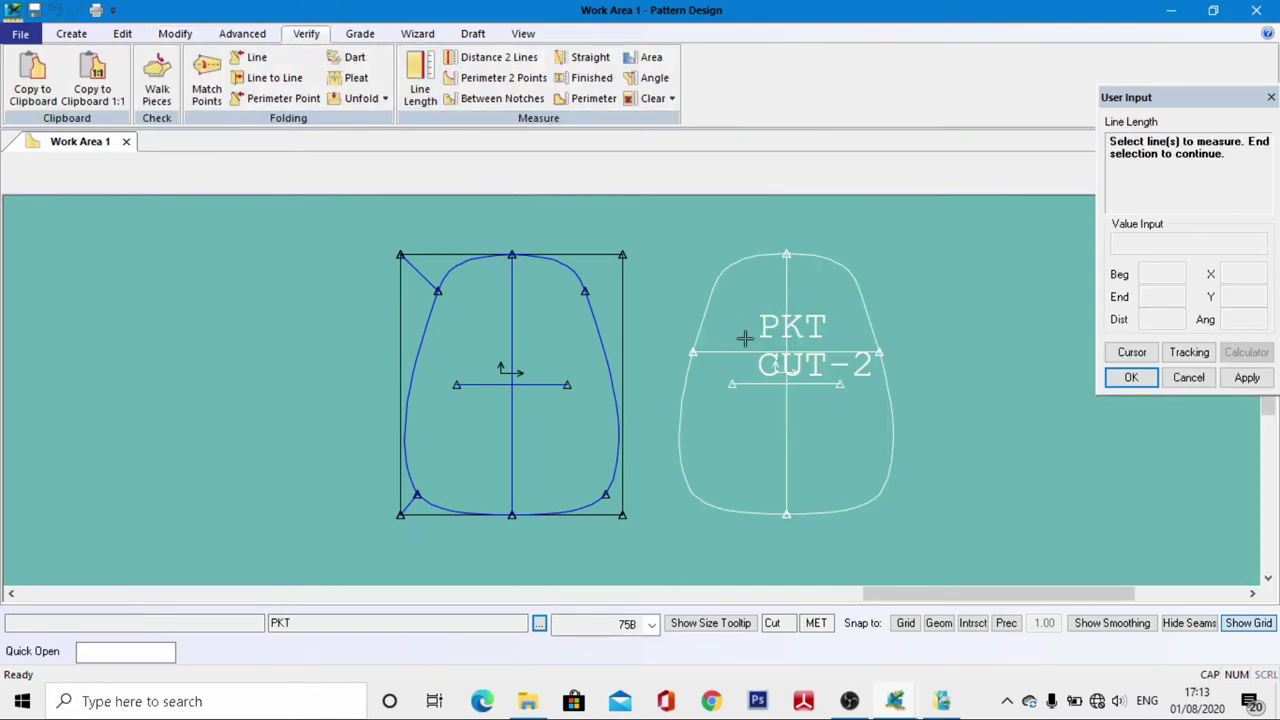
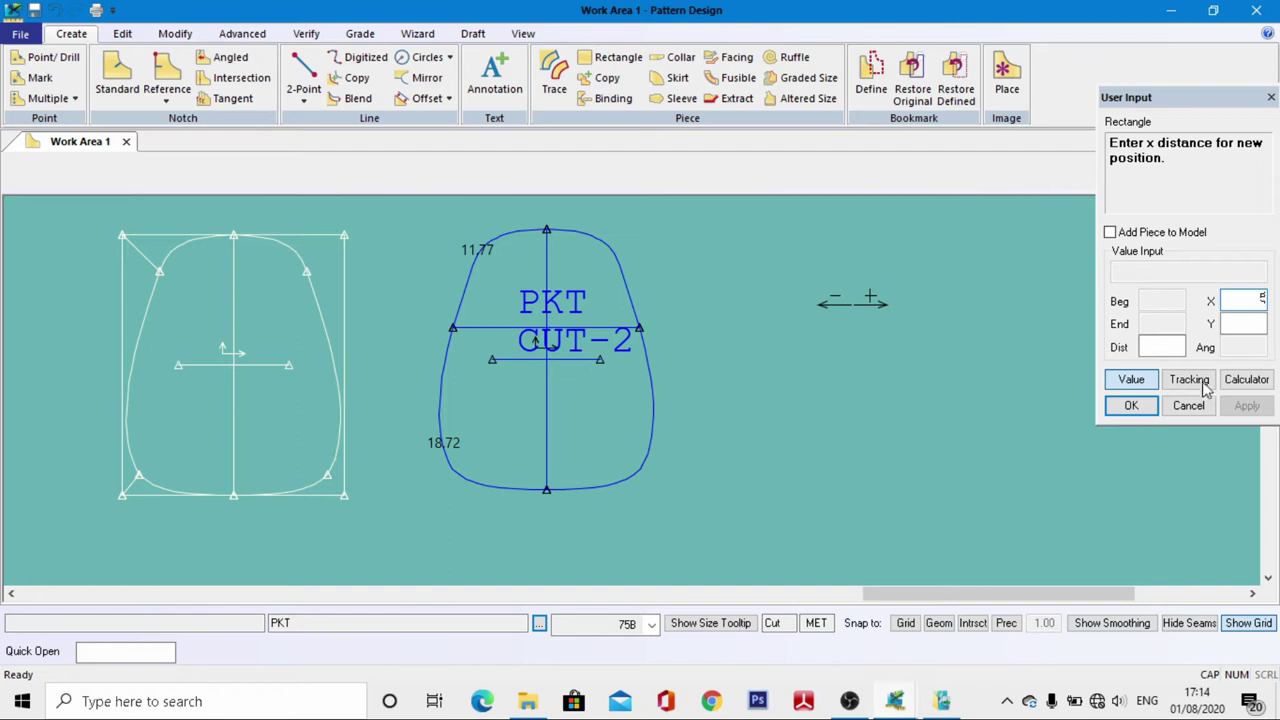
# Draw a rectangle piece with an X distance of 5 and a Y distance of 18.72 beside the PKT piece
pyautogui.click(1250, 324)
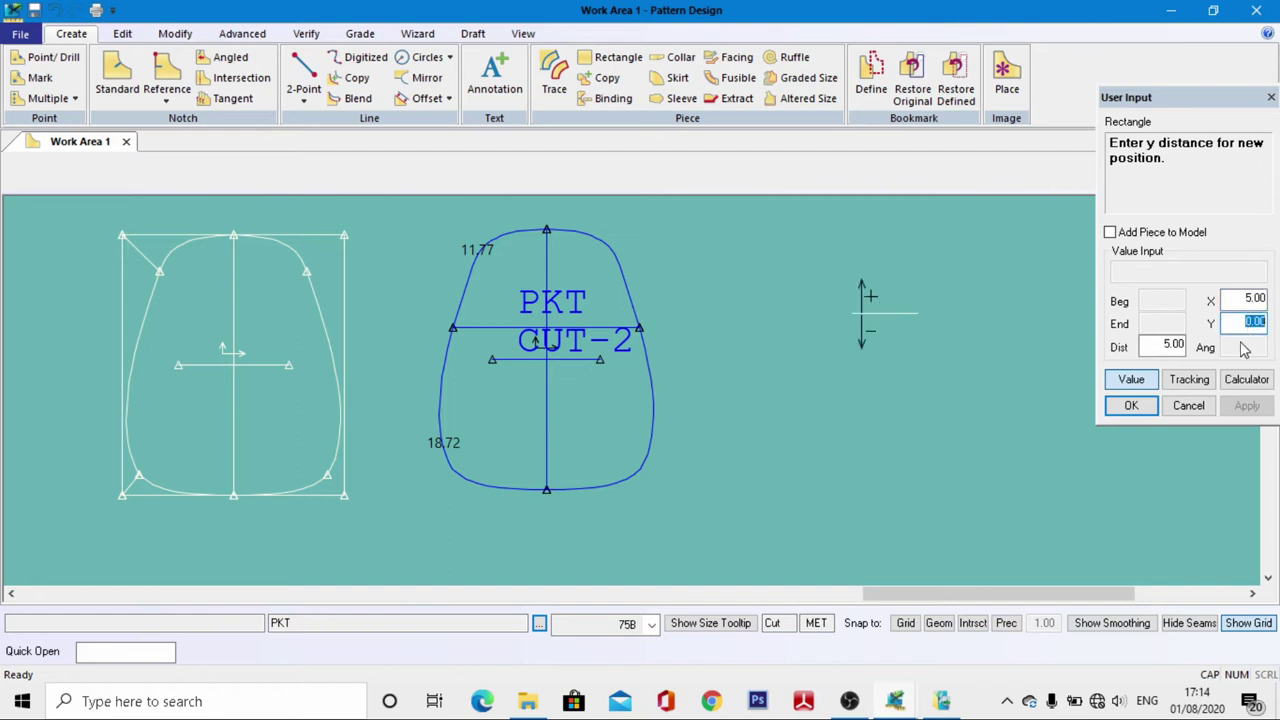
pyautogui.write('1')
pyautogui.write('8.')
pyautogui.write('.72')
pyautogui.click(1131, 403)
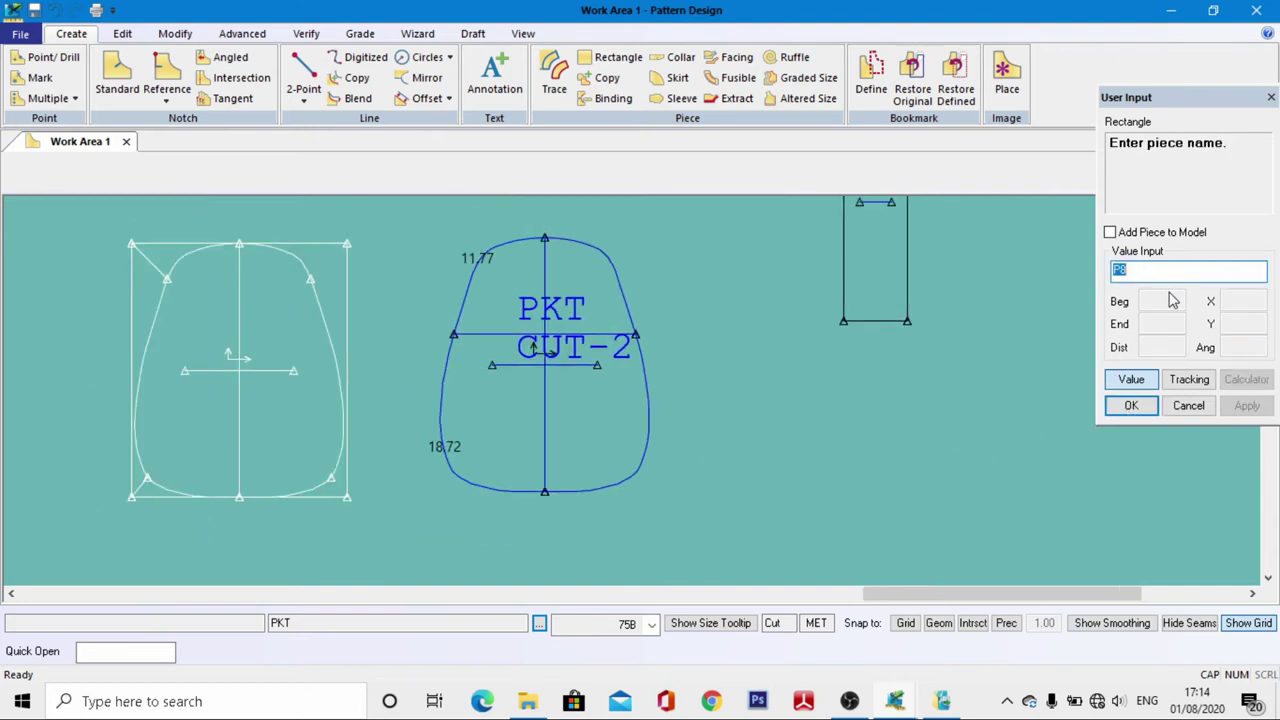
# Name the new rectangle piece PKT-G and place it directly beside the PKT piece
pyautogui.write('P')
pyautogui.click(1131, 405)
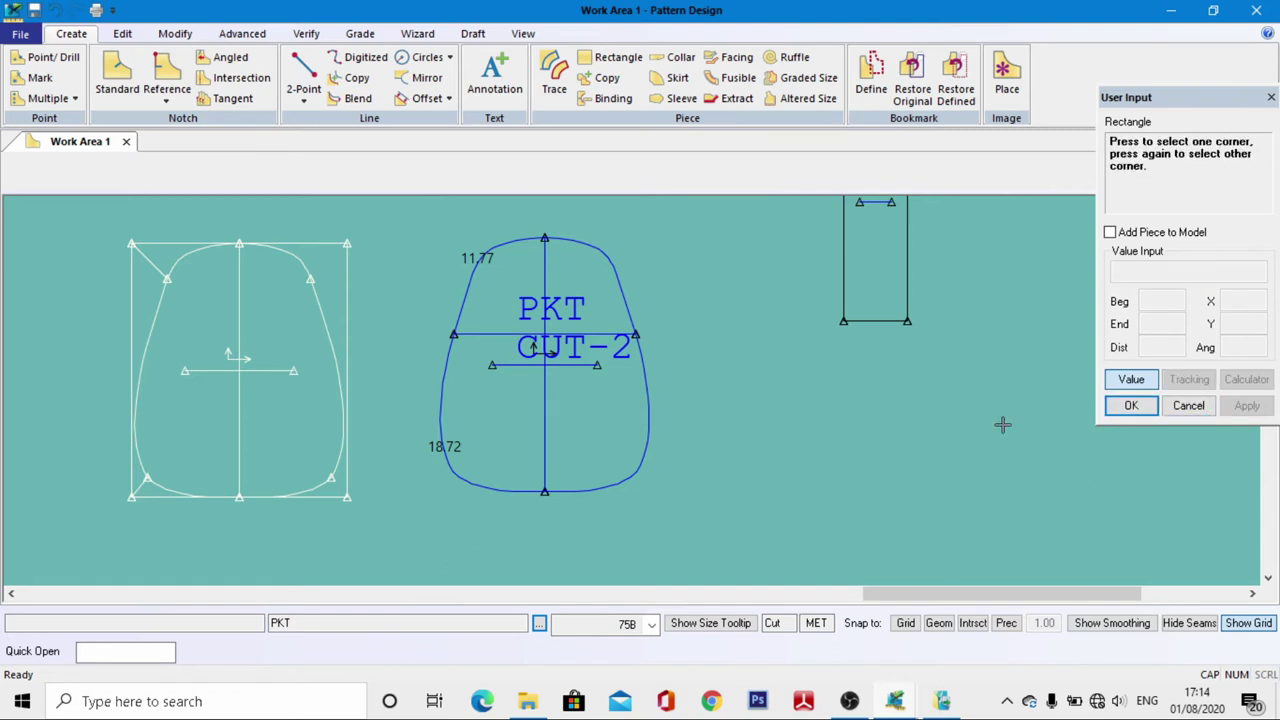
pyautogui.click(969, 410)
pyautogui.moveTo(857, 288); pyautogui.dragTo(677, 448)
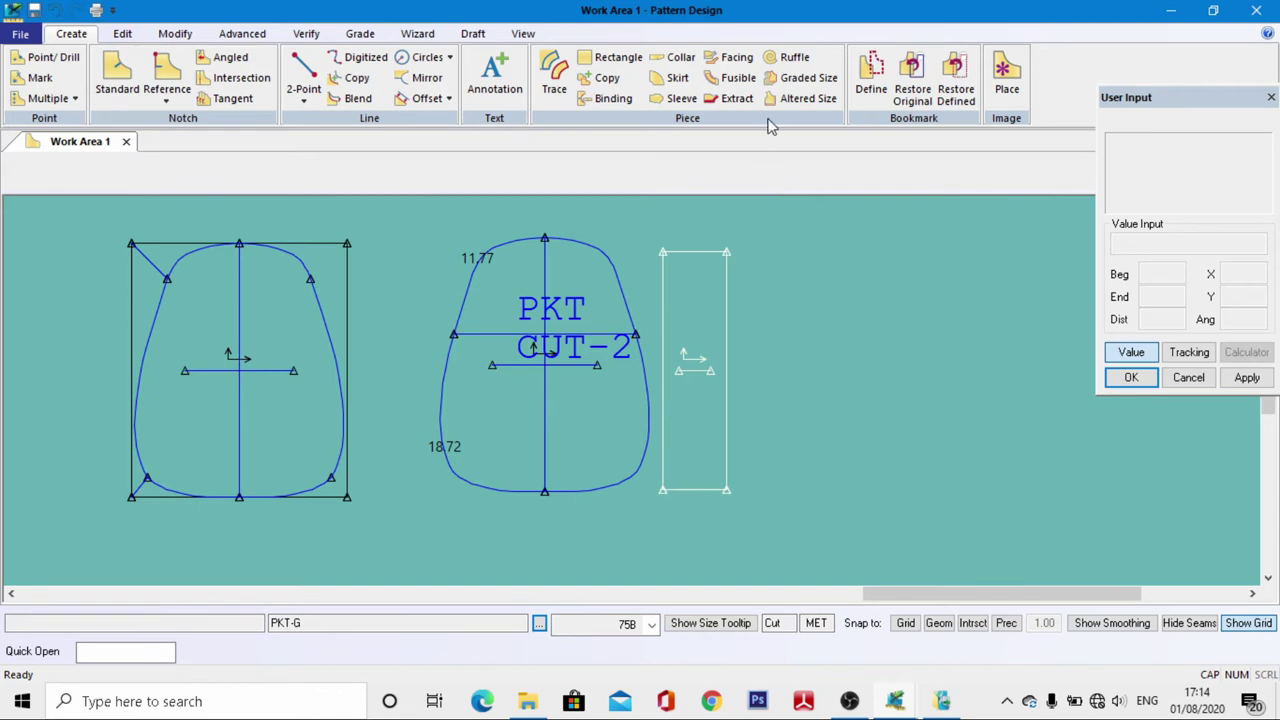
# Add a two-line annotation "PKT-G" and "CUT-2" with character size 1 to the PKT-G piece
pyautogui.click(494, 80)
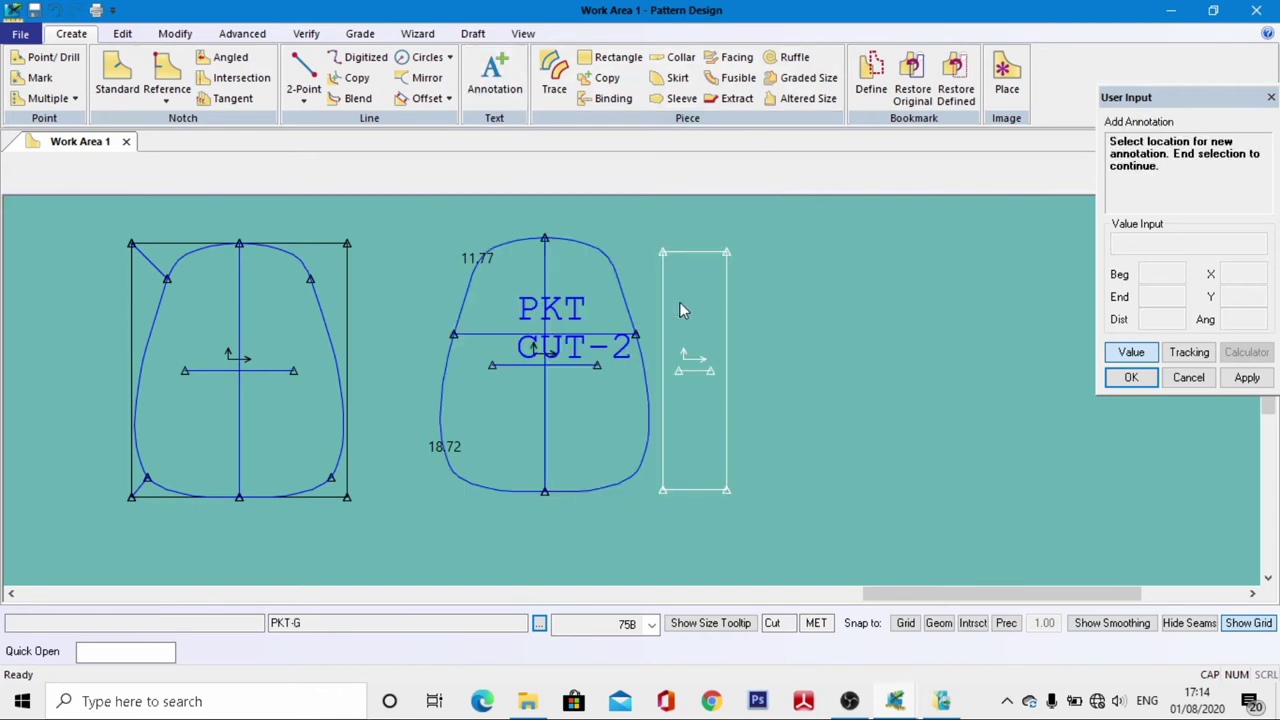
pyautogui.click(680, 304)
pyautogui.write('PKT-')
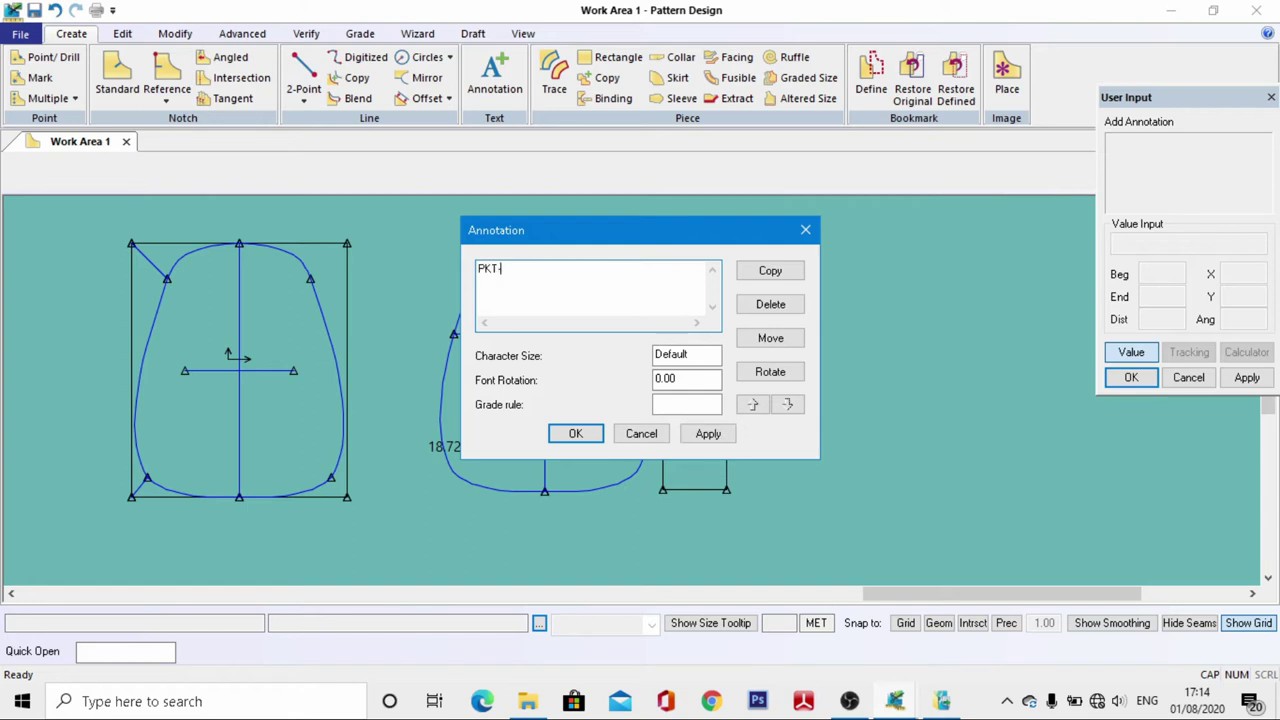
pyautogui.write('G')
pyautogui.press('Return')
pyautogui.write('CUT-2')
pyautogui.doubleClick(690, 355)
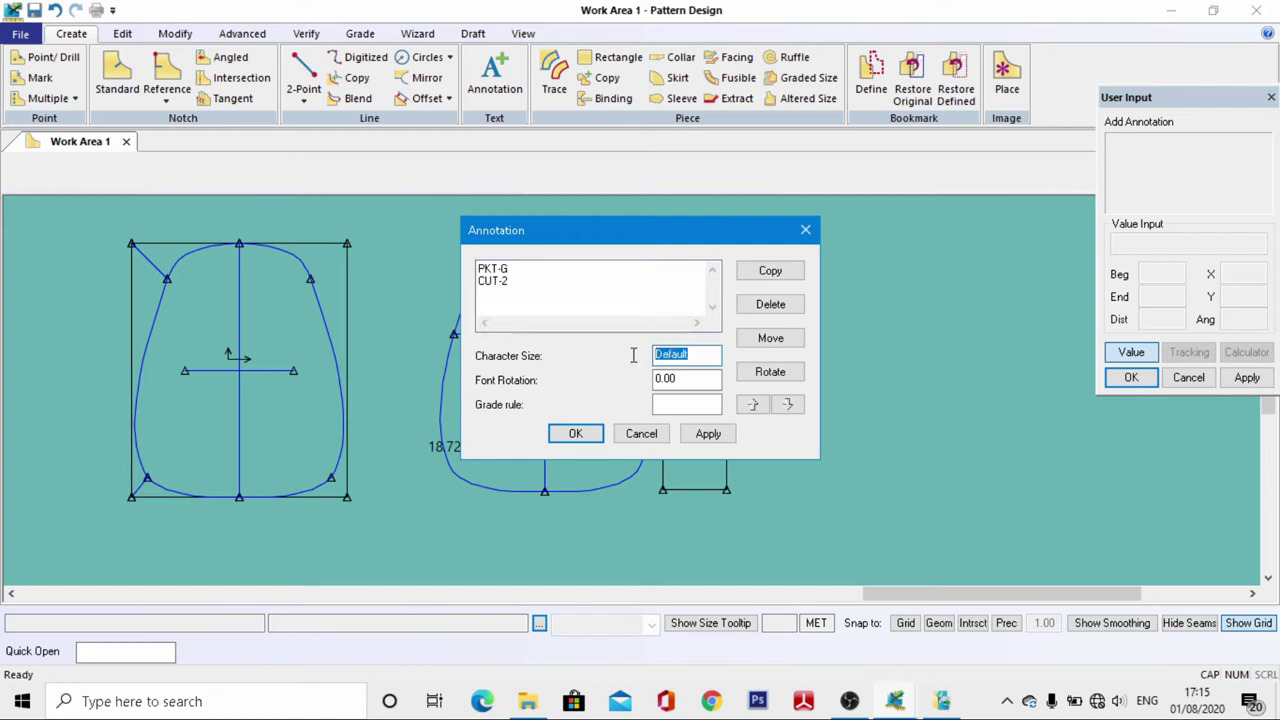
pyautogui.press('Return')
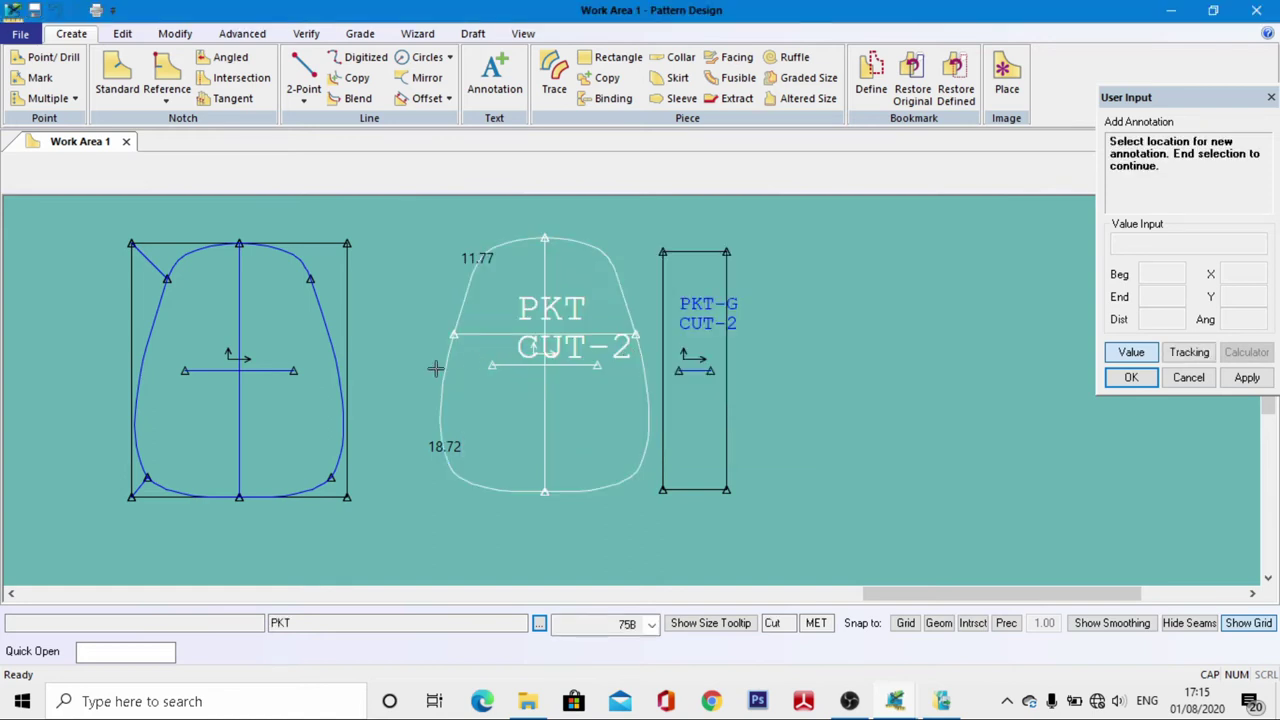
# Move the PKT-G annotation so it sits inside the rectangle's outline, above the grain line
pyautogui.click(122, 33)
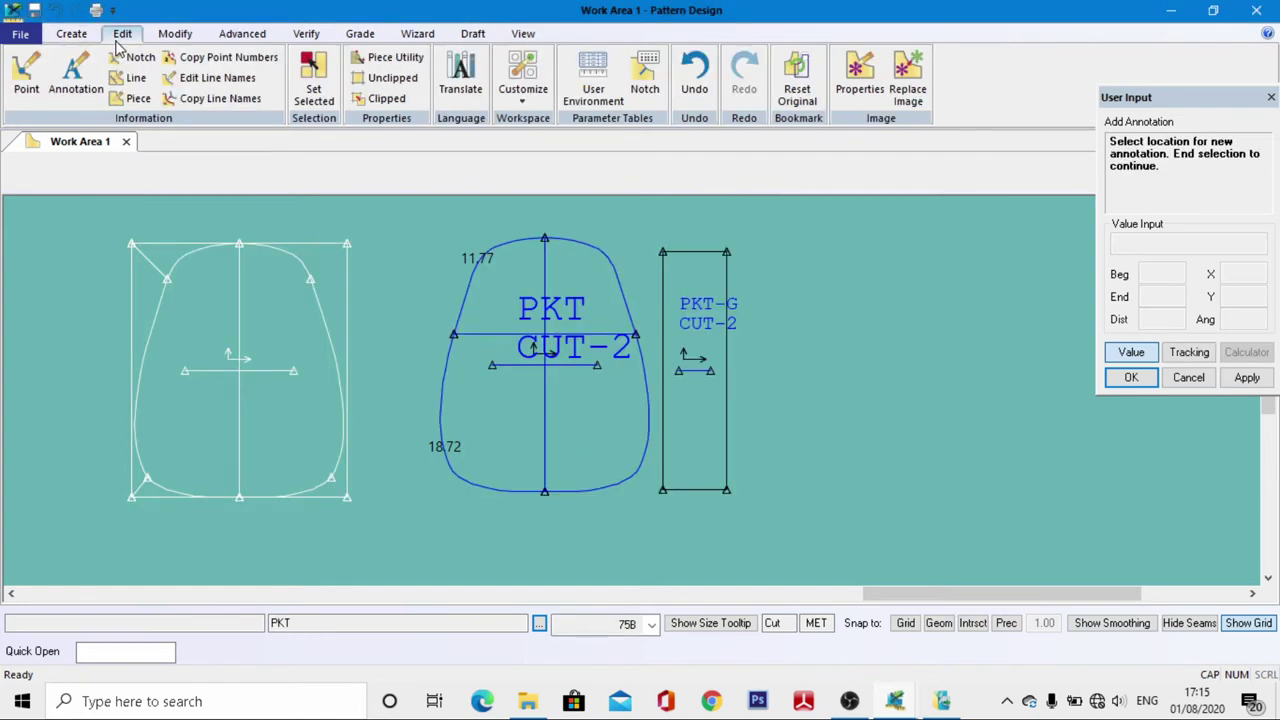
pyautogui.click(135, 98)
pyautogui.click(710, 305)
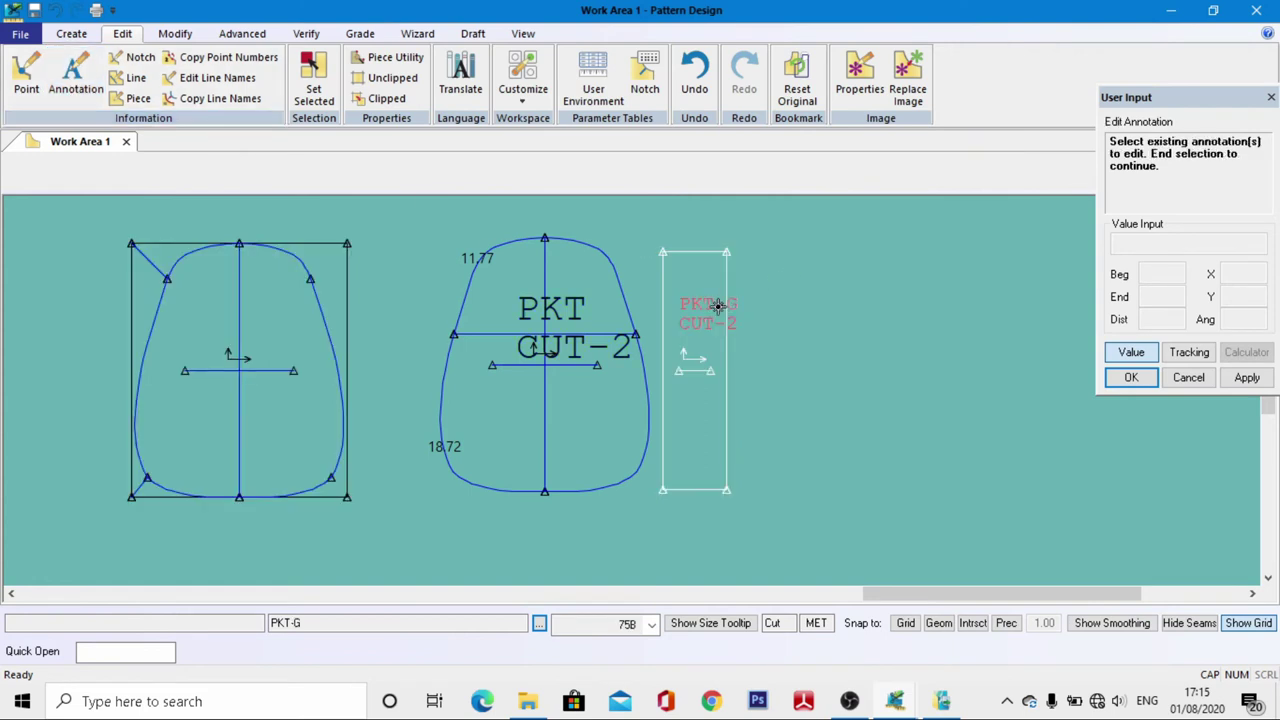
pyautogui.rightClick(720, 312)
pyautogui.click(722, 312)
pyautogui.click(766, 337)
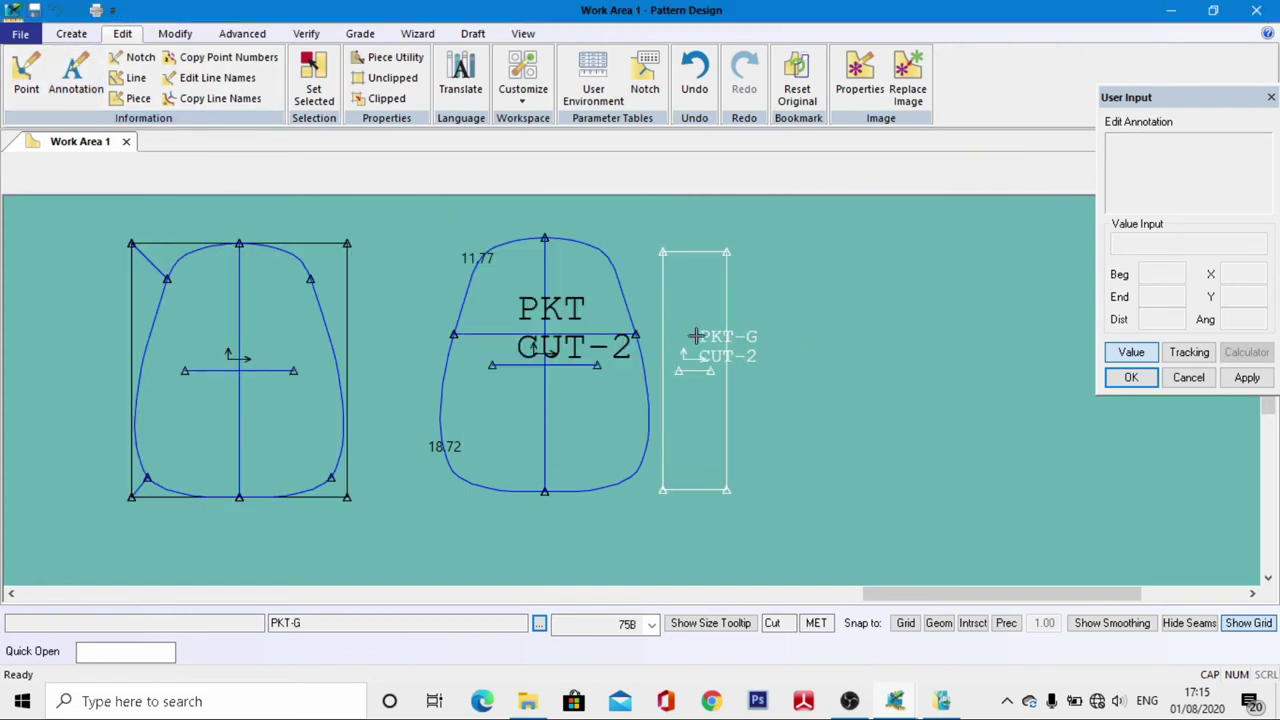
pyautogui.click(663, 300)
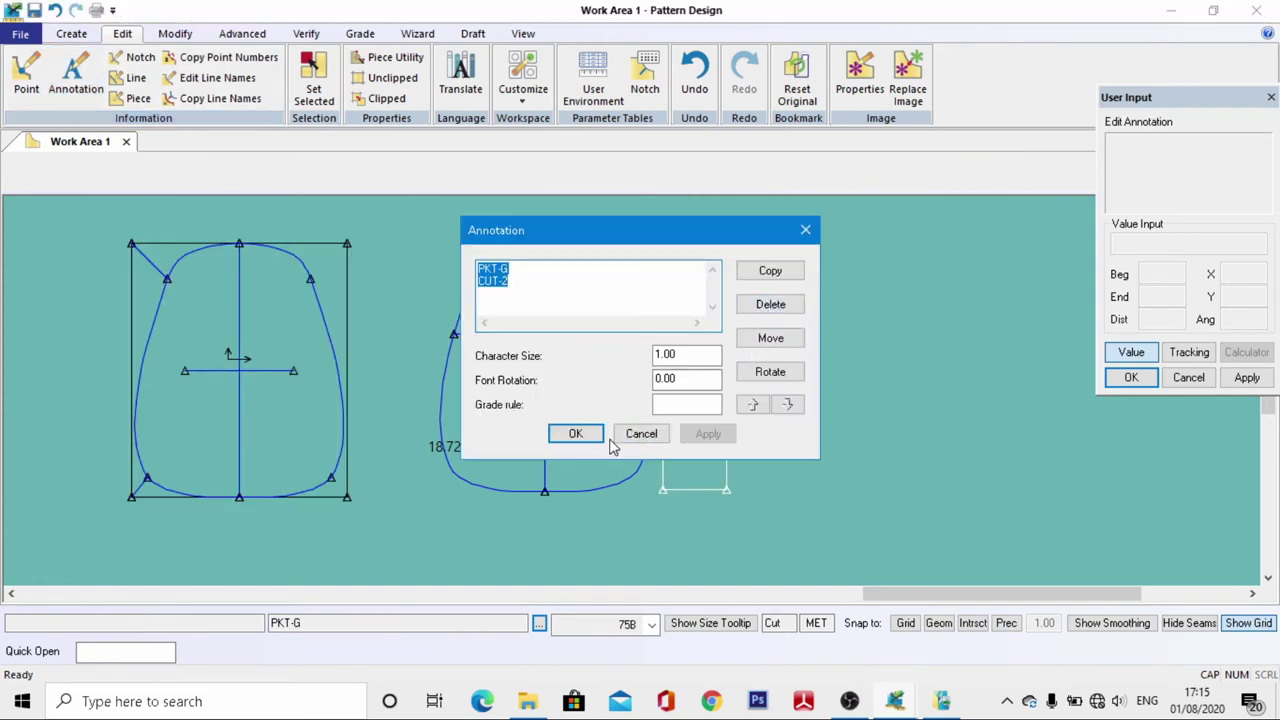
pyautogui.click(577, 434)
pyautogui.rightClick(742, 312)
pyautogui.click(795, 327)
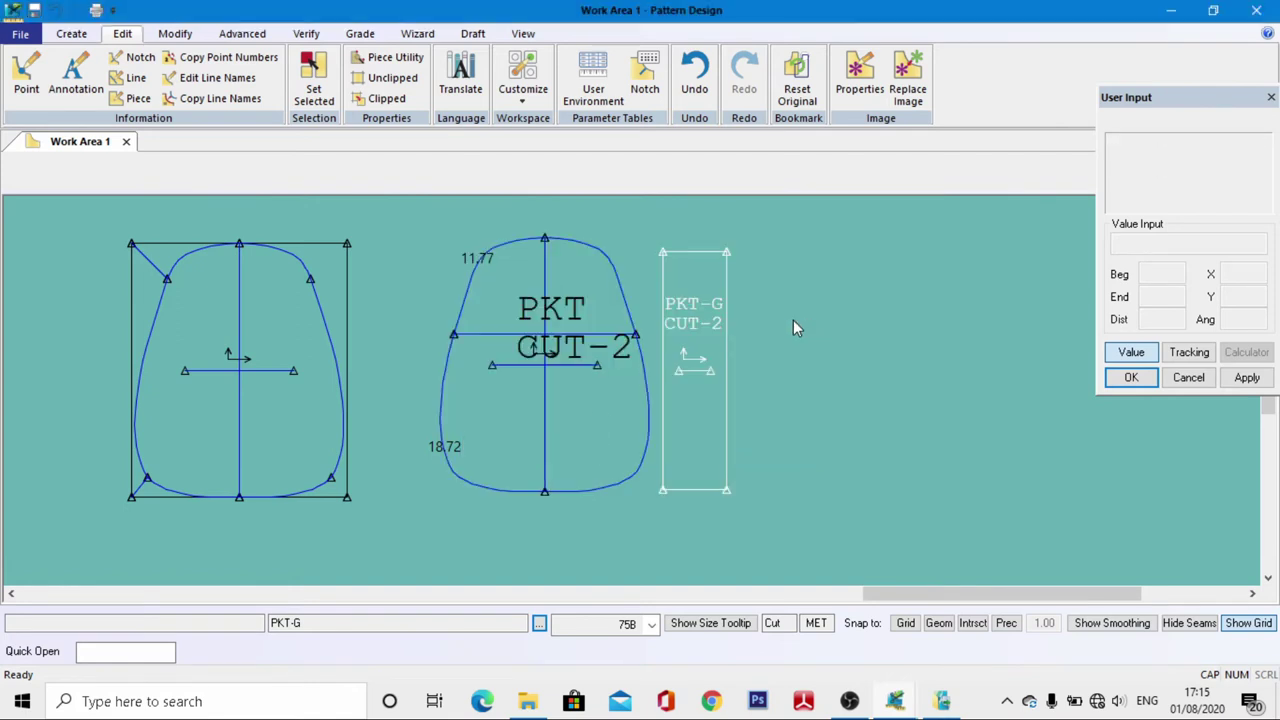
pyautogui.click(700, 360)
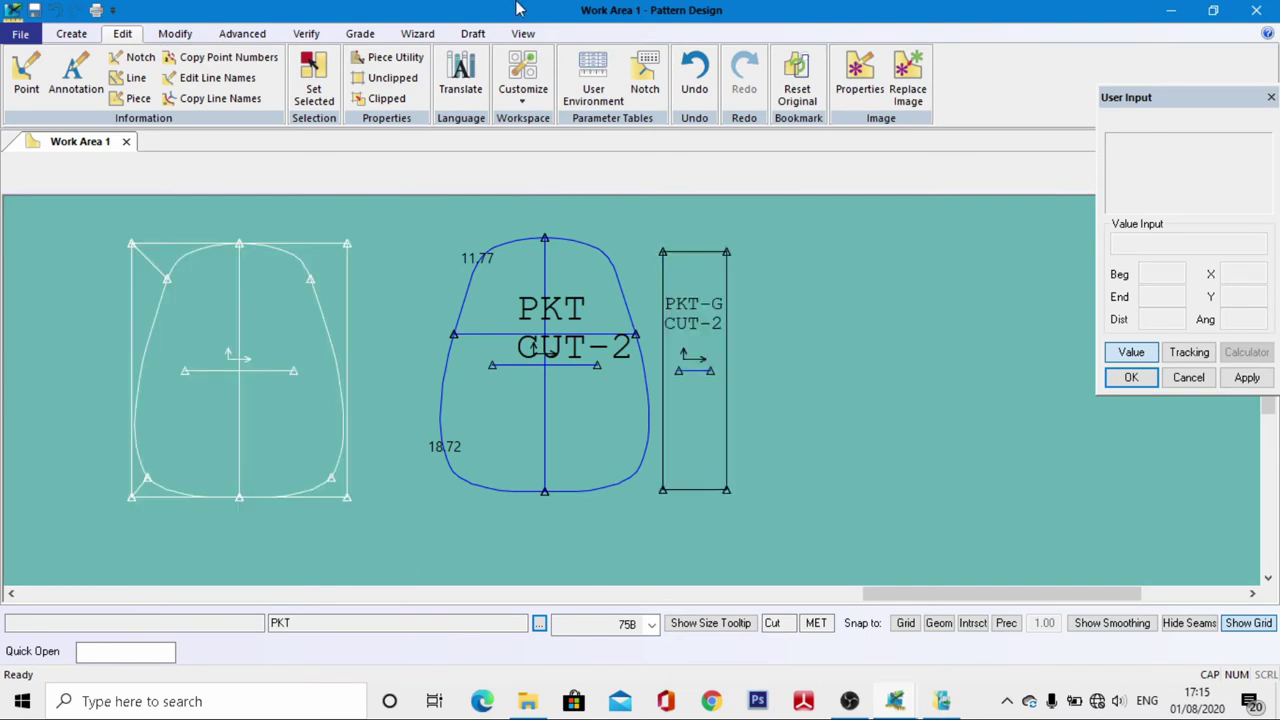
# Draw another rectangle piece with an X distance of 2.5 and a Y distance of 11.77 beyond the PKT-G piece
pyautogui.click(71, 33)
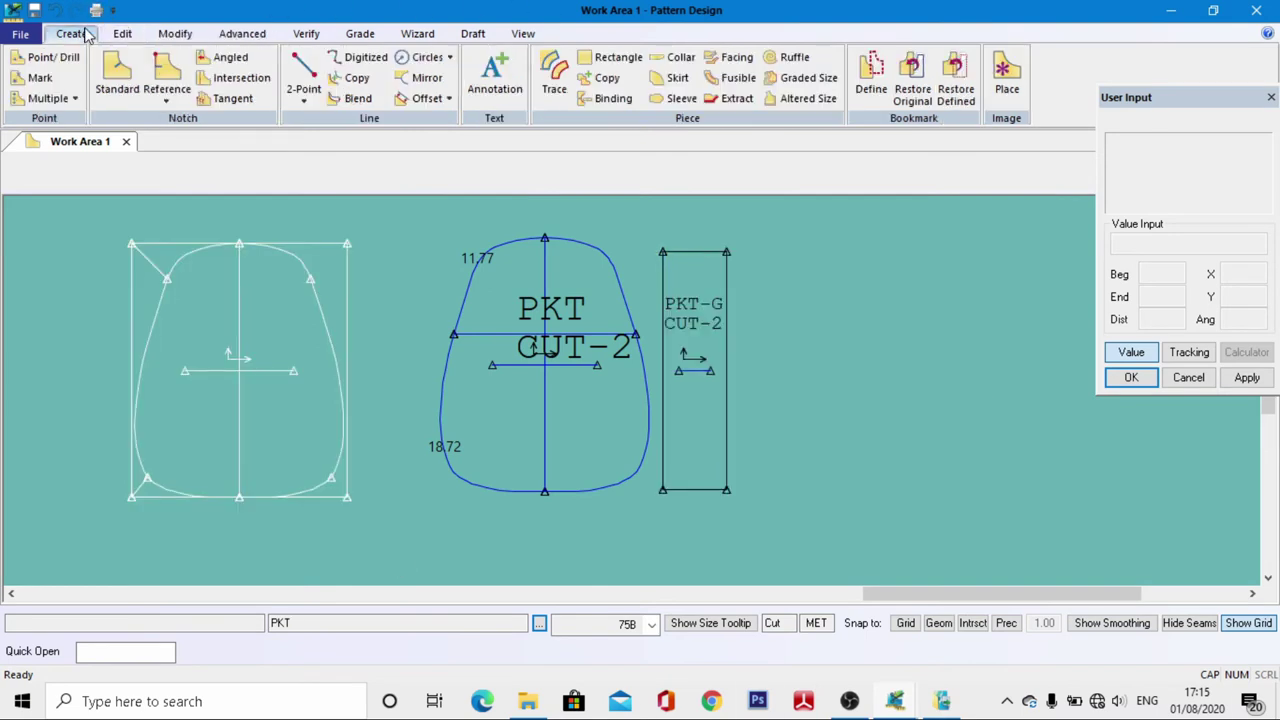
pyautogui.click(637, 67)
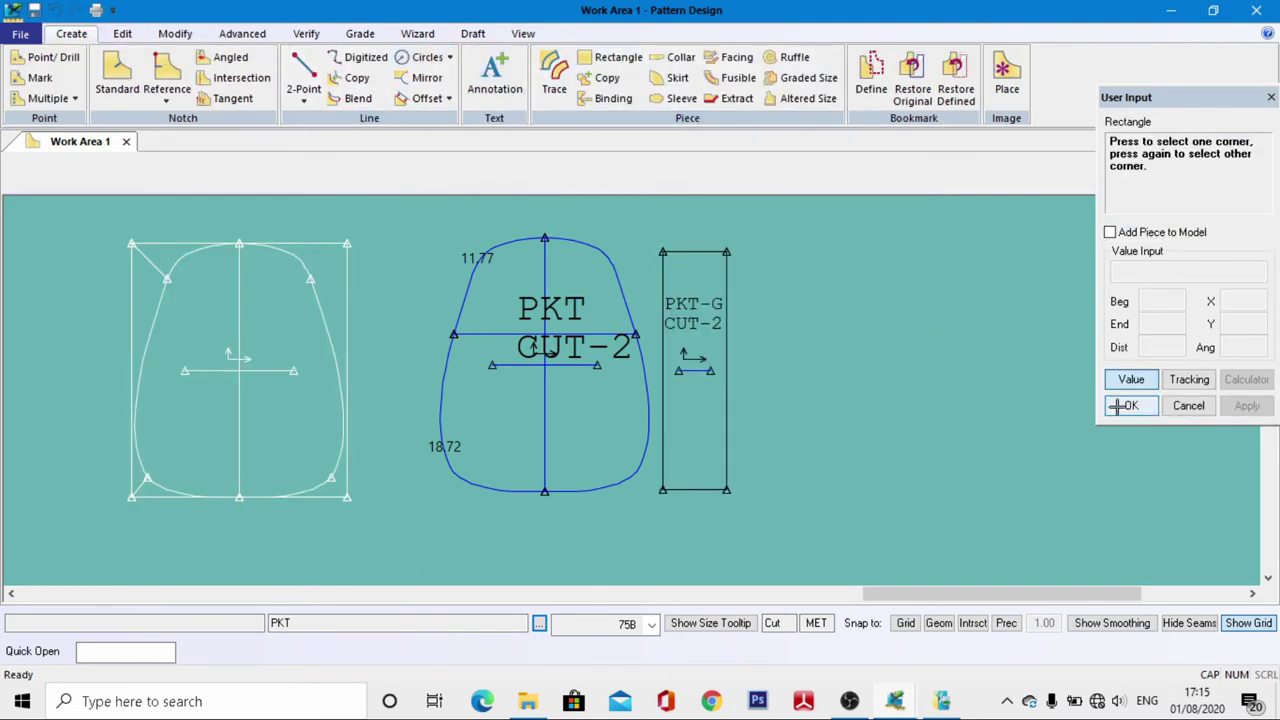
pyautogui.click(851, 336)
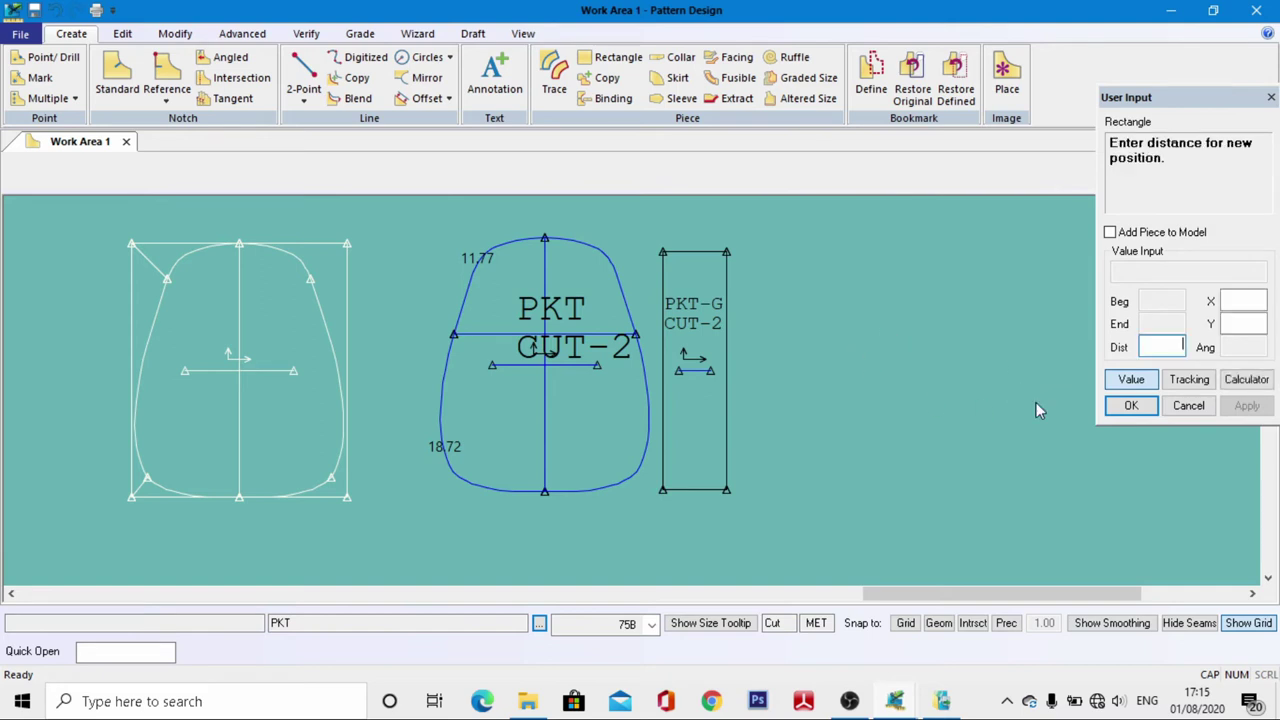
pyautogui.press('Tab')
pyautogui.write('4')
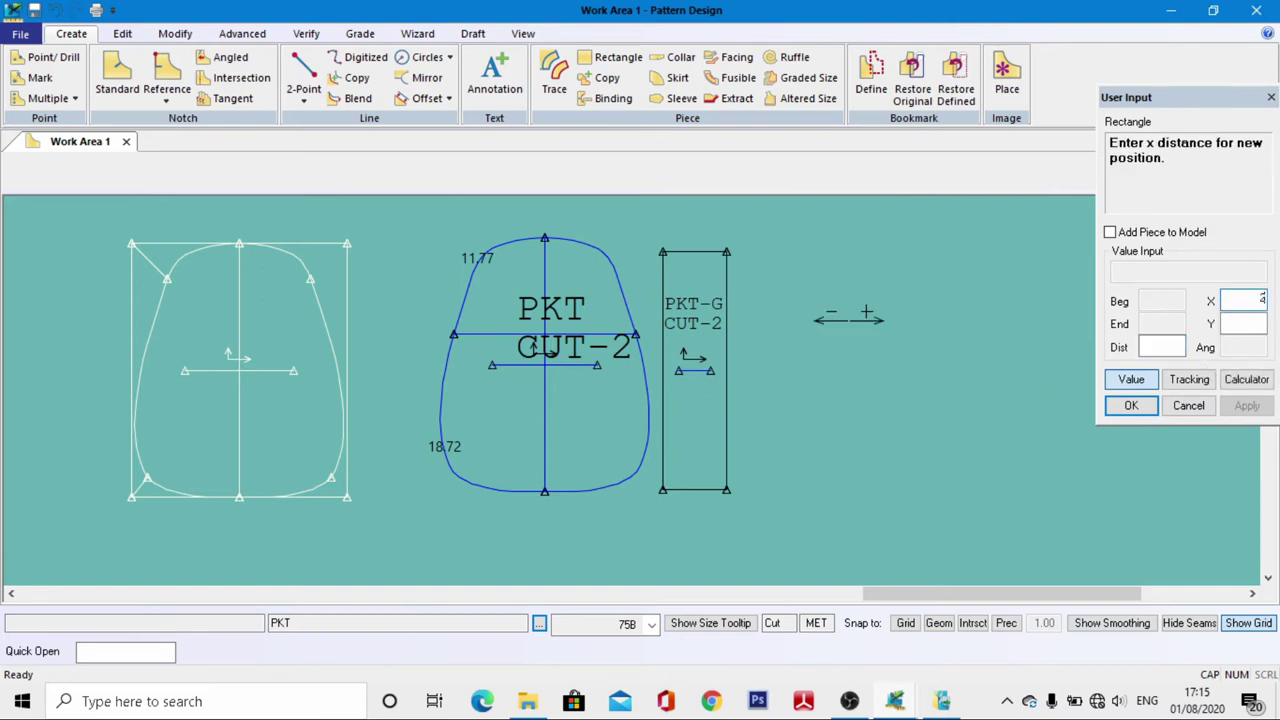
pyautogui.write('.5')
pyautogui.click(1243, 322)
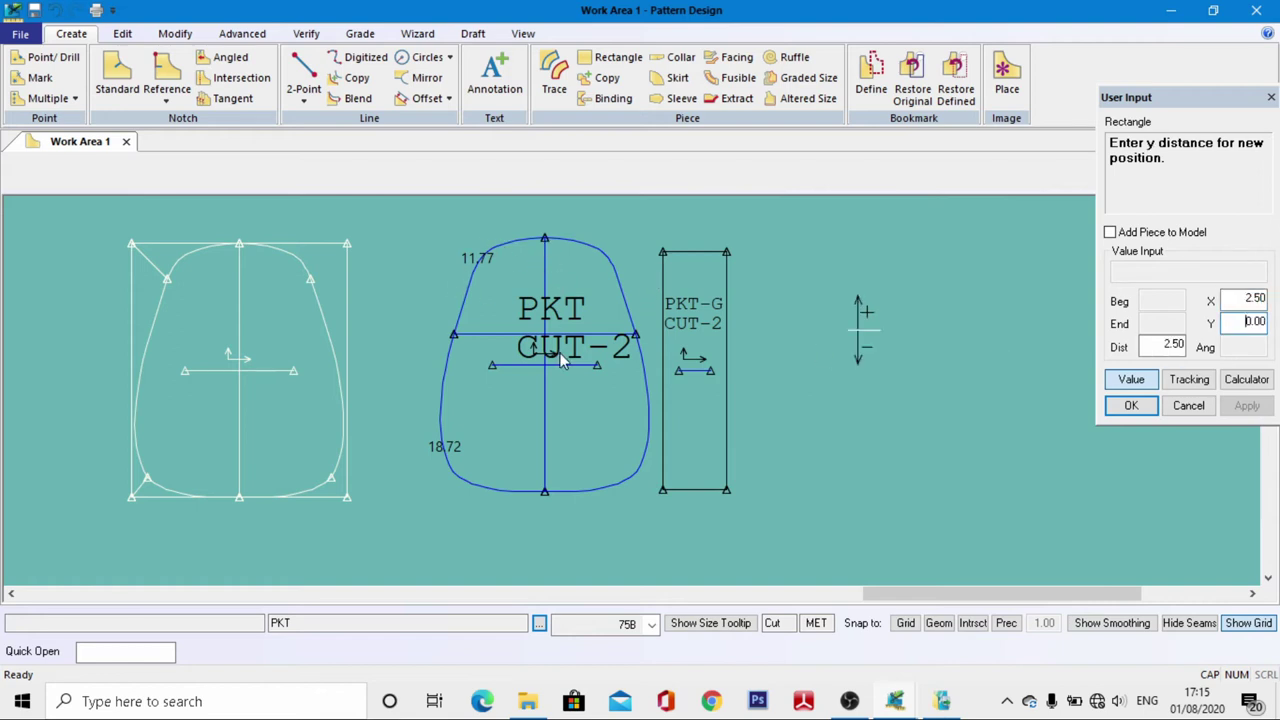
pyautogui.write('11.77')
pyautogui.press('End')
pyautogui.press('BackSpace')
pyautogui.press('BackSpace')
pyautogui.press('BackSpace')
pyautogui.press('BackSpace')
pyautogui.press('Return')
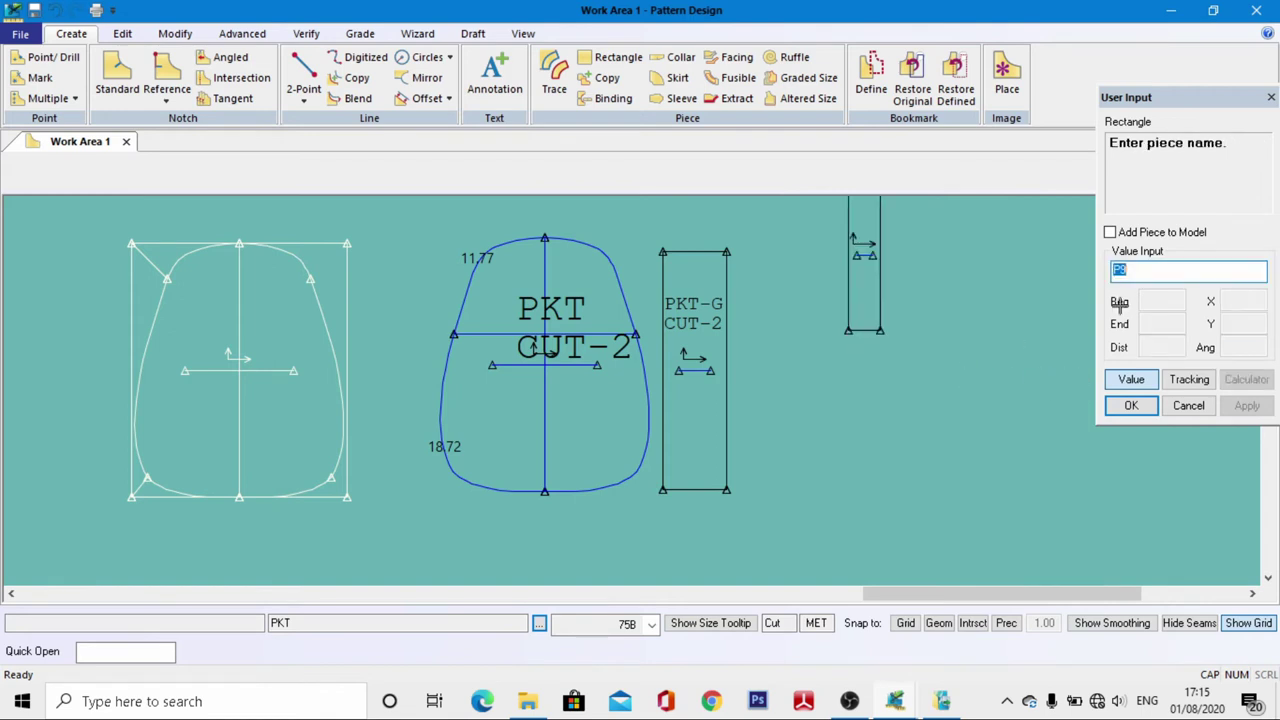
# Name the narrow rectangle piece PTF and place it beside the PKT-G piece
pyautogui.write('PTF')
pyautogui.click(1131, 405)
pyautogui.rightClick(868, 380)
pyautogui.click(929, 397)
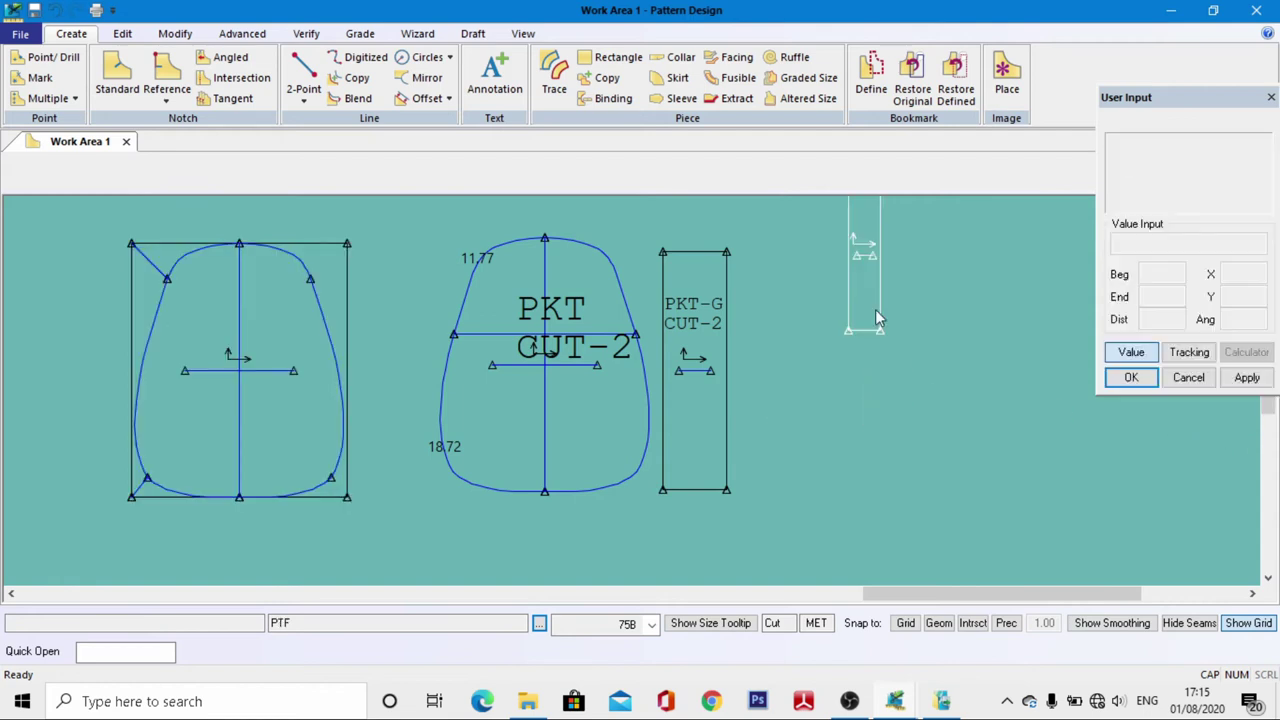
pyautogui.click(783, 389)
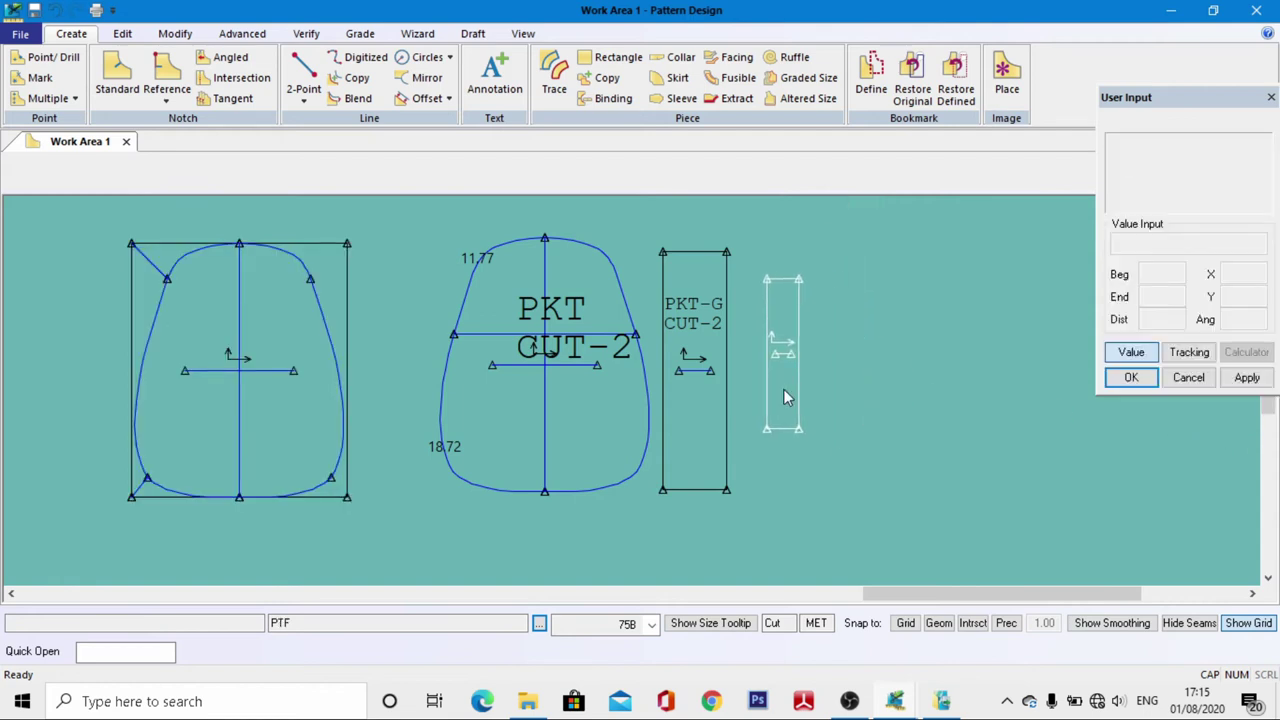
# Write a two-line annotation "PTF" and "CUT-2" with character size 1 for the PTF piece
pyautogui.click(491, 78)
pyautogui.click(775, 313)
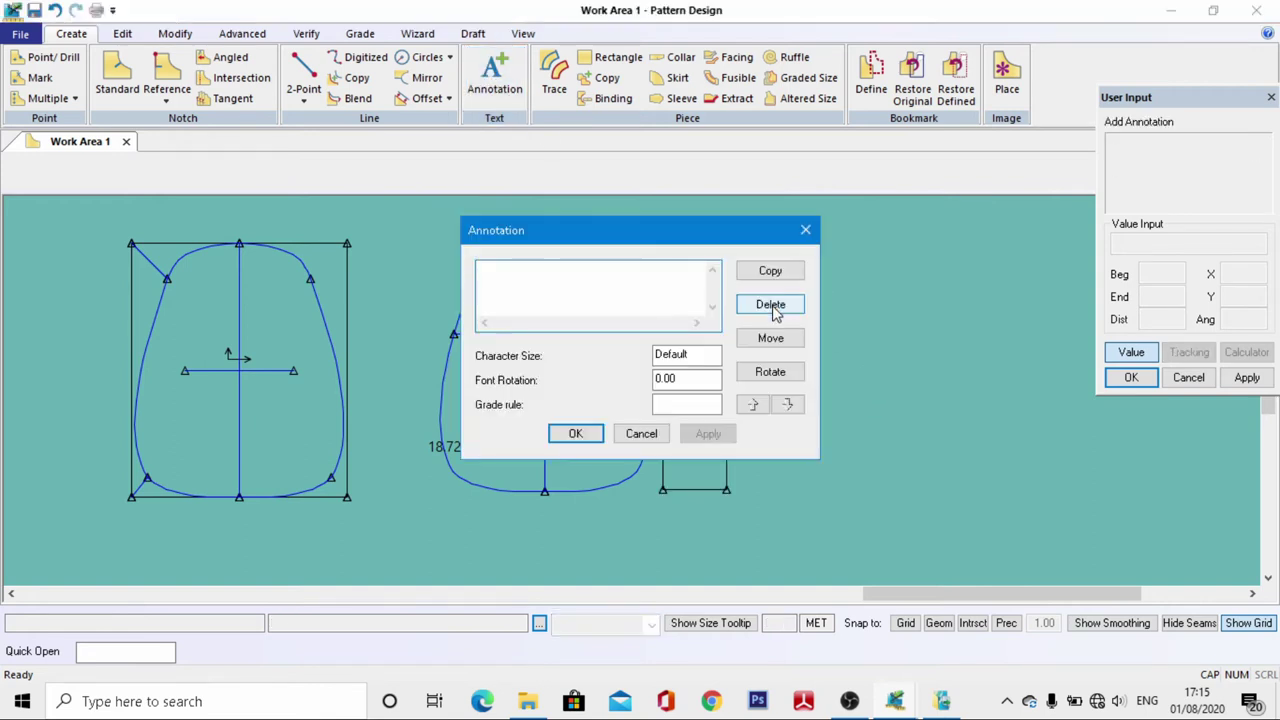
pyautogui.write('PT')
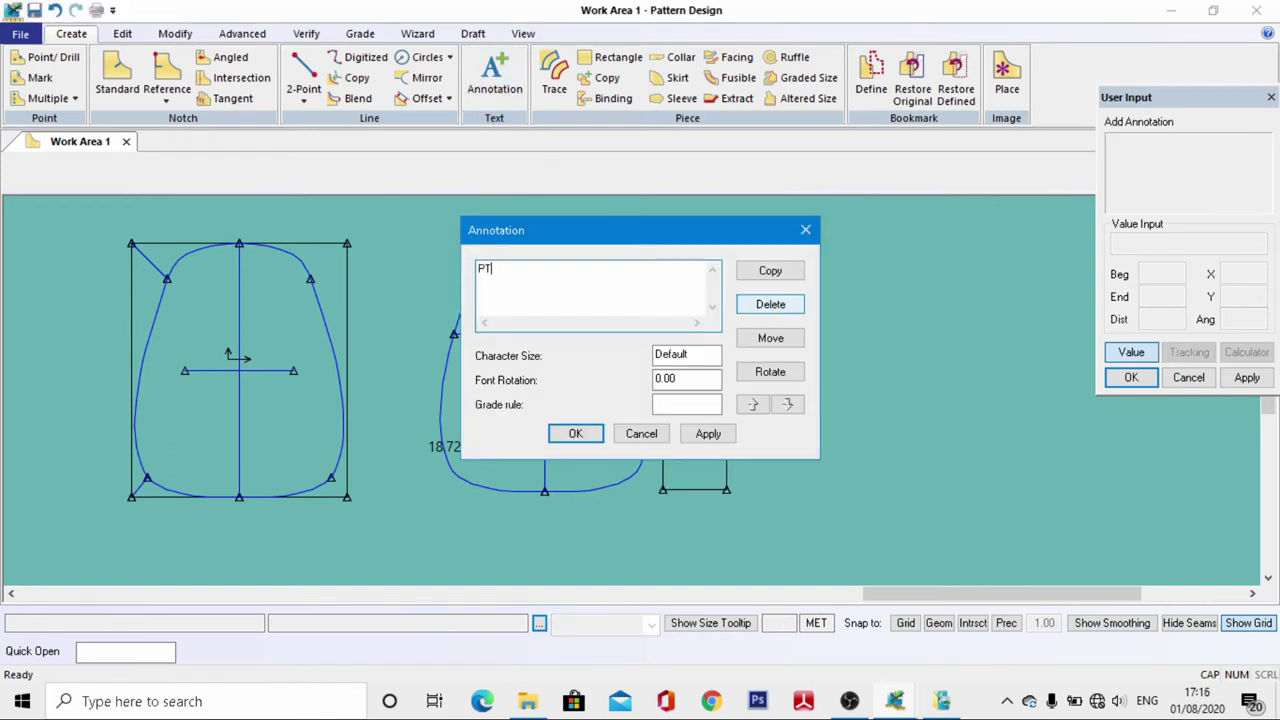
pyautogui.write('F')
pyautogui.press('Return')
pyautogui.write('CUT-2')
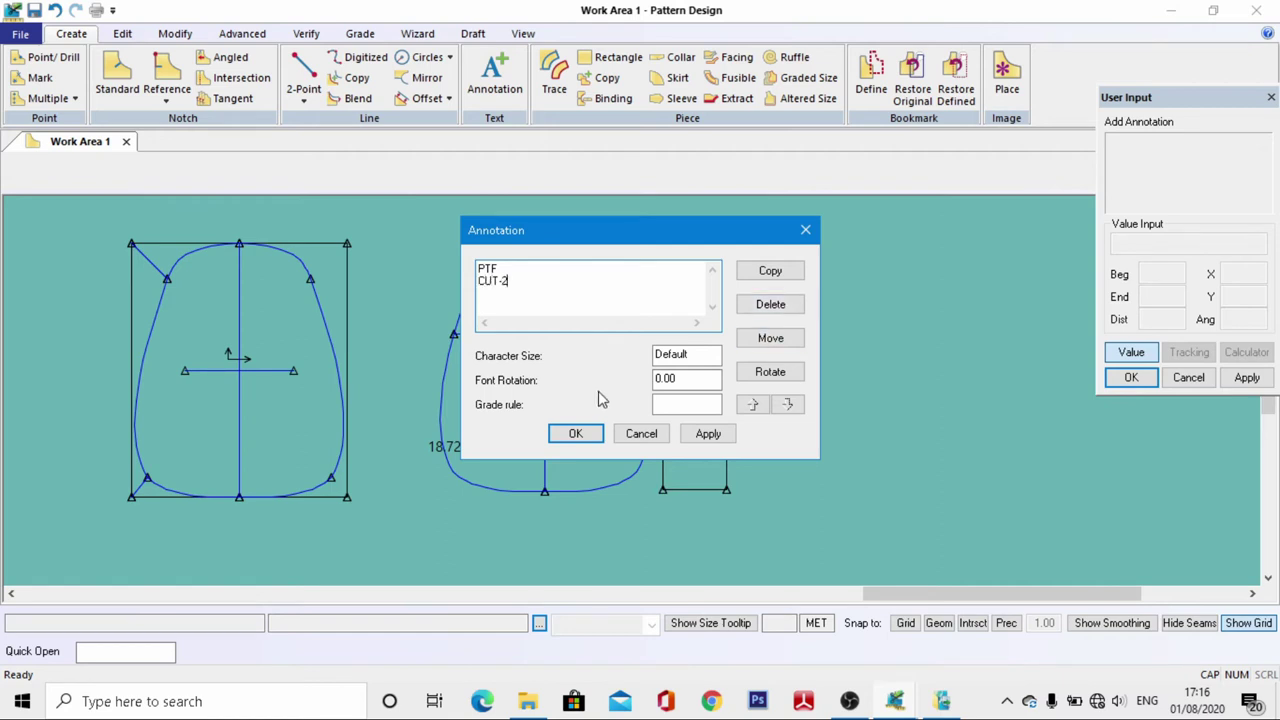
pyautogui.doubleClick(696, 354)
pyautogui.write('5')
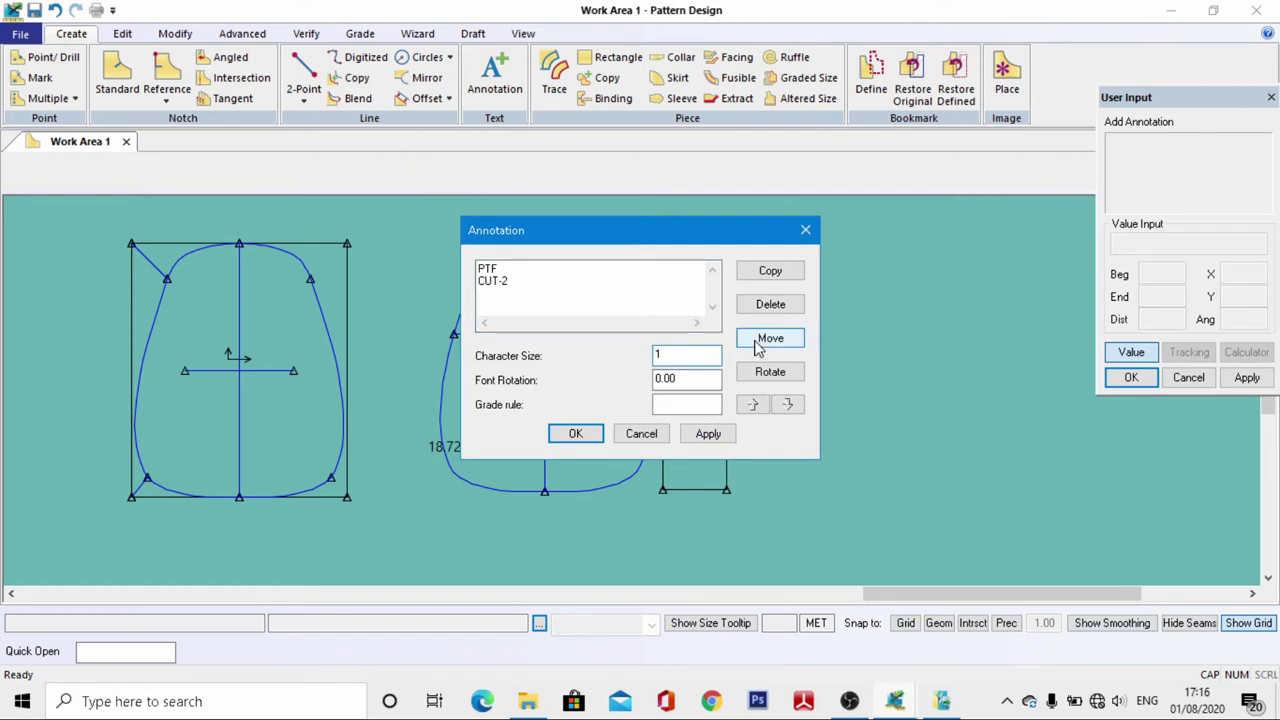
# Move the PTF annotation below the grain line, starting at the piece's edge, and accept it
pyautogui.click(770, 338)
pyautogui.scroll(3, 756, 312)
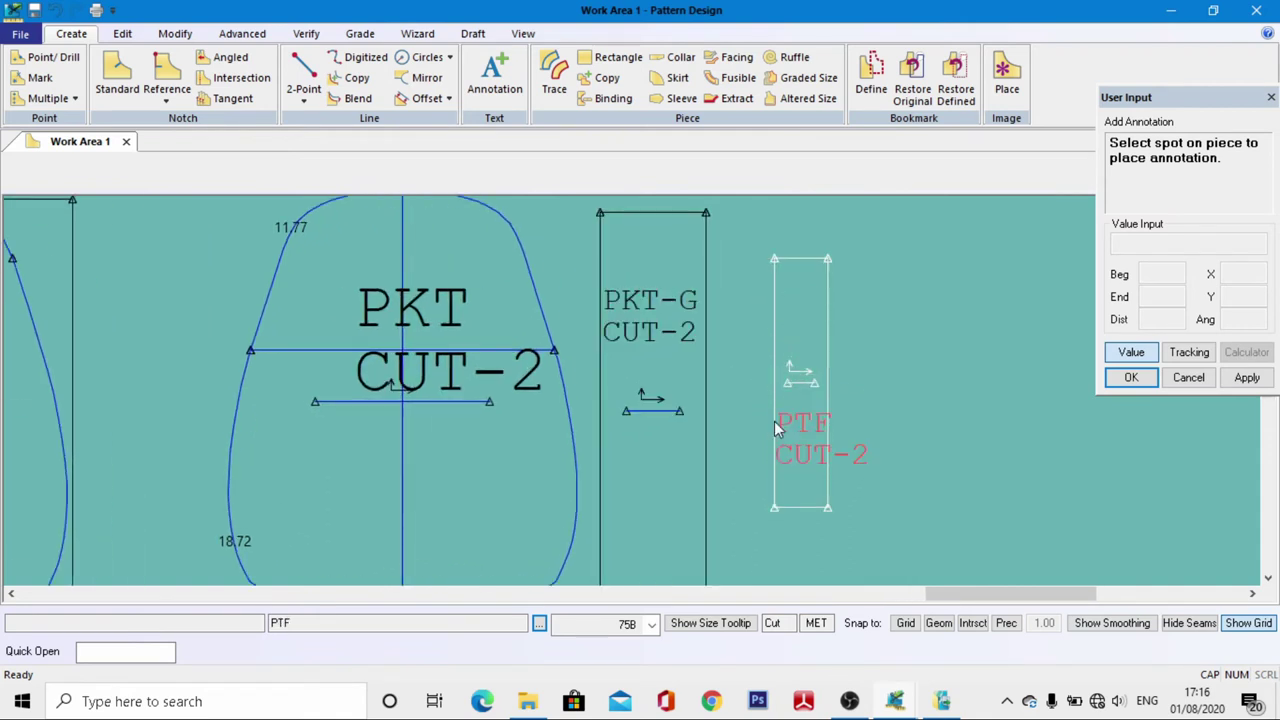
pyautogui.click(774, 421)
pyautogui.click(572, 435)
pyautogui.scroll(-4, 812, 336)
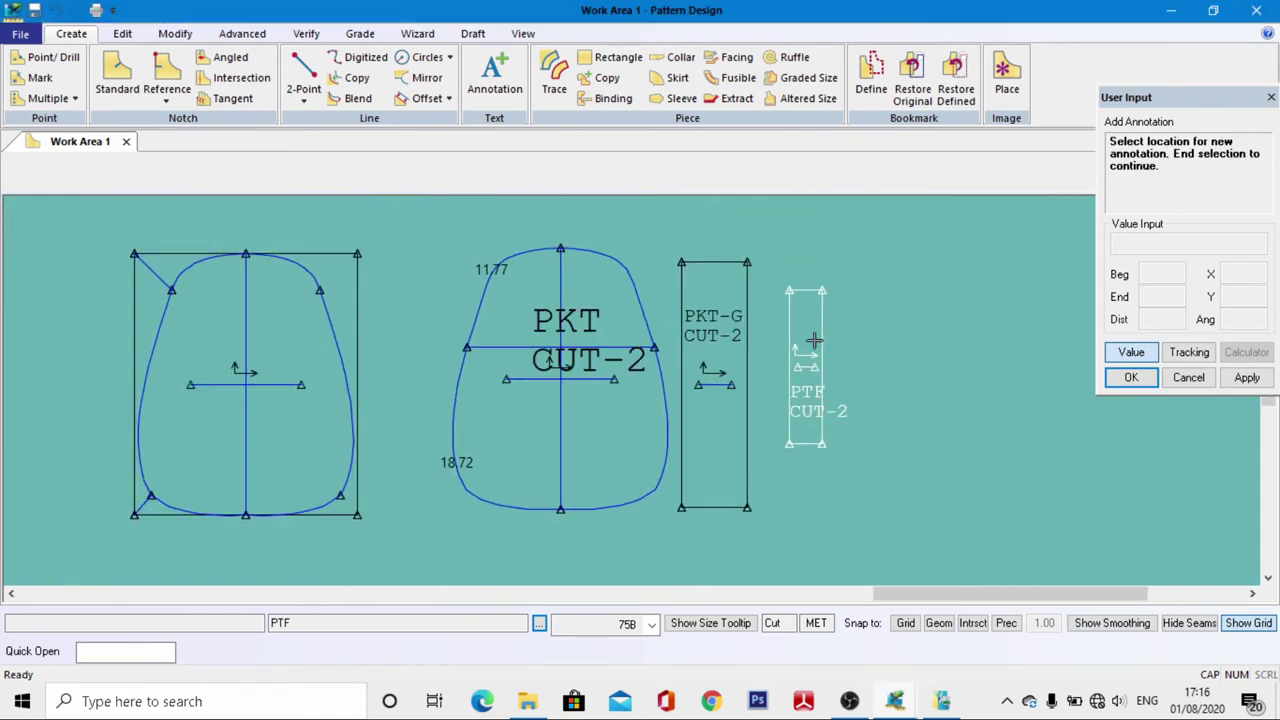
pyautogui.scroll(-2, 812, 328)
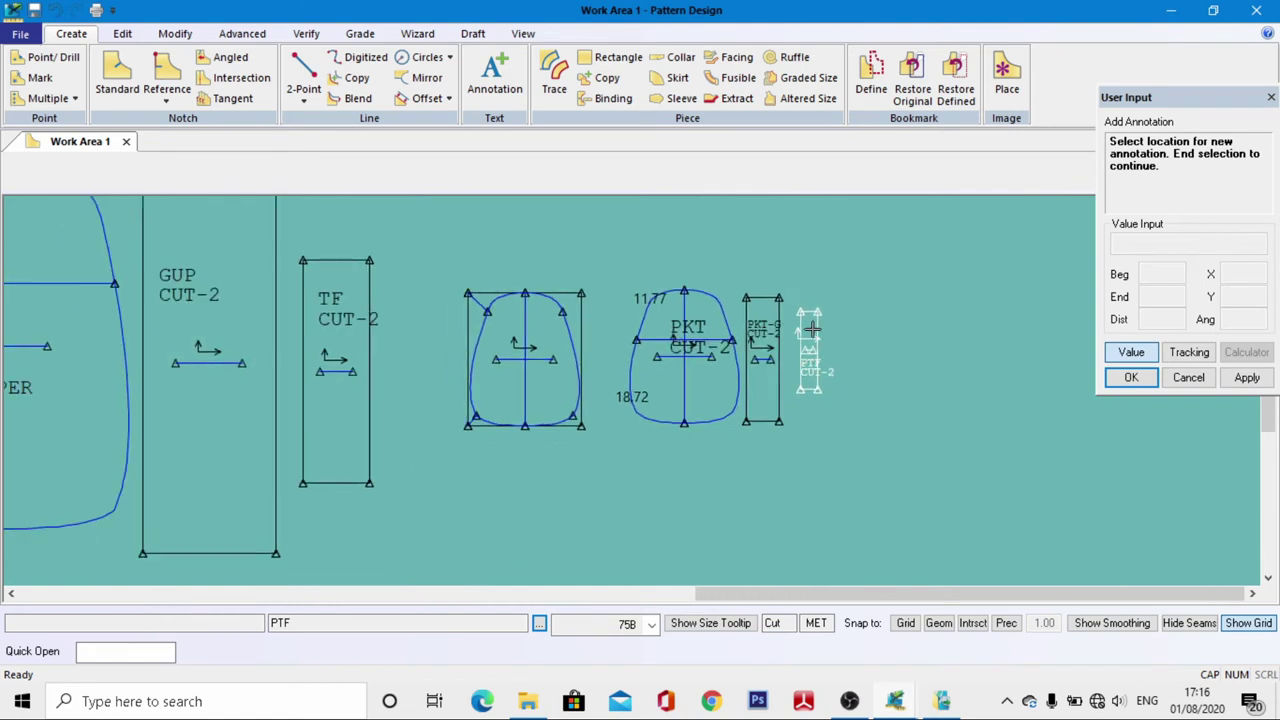
pyautogui.scroll(2, 641, 317)
pyautogui.scroll(-3, 641, 317)
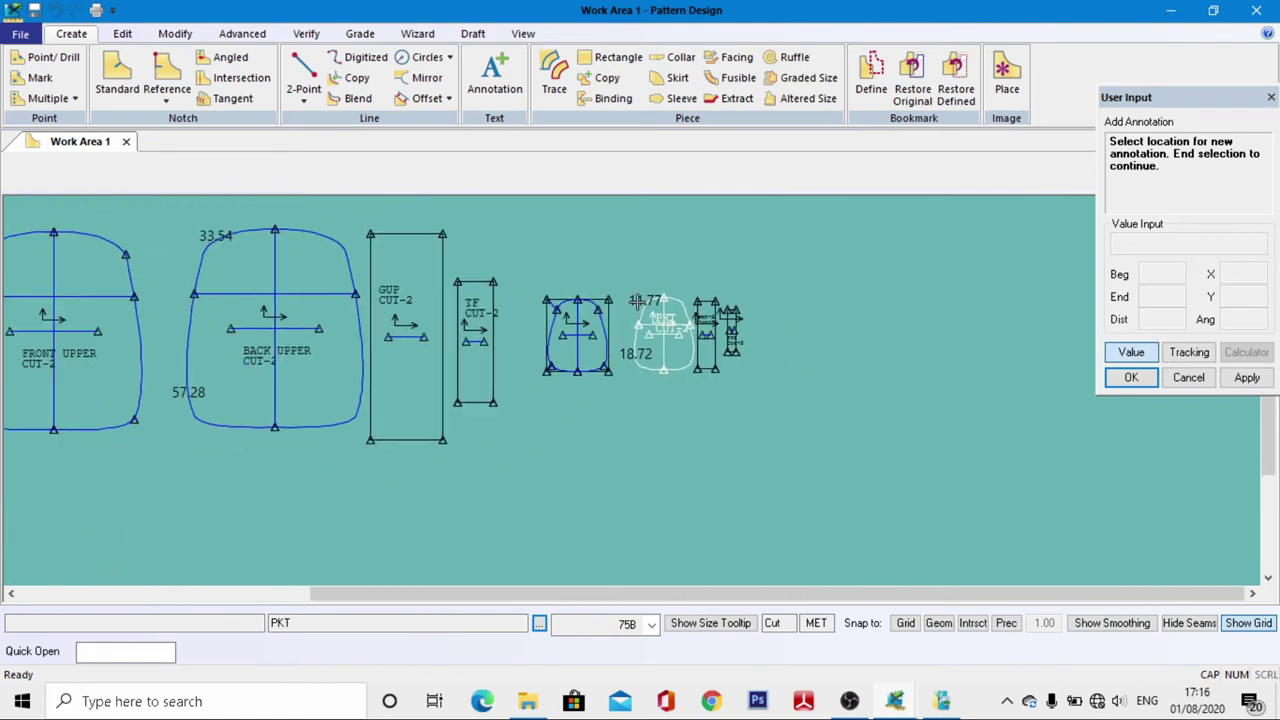
pyautogui.scroll(-1, 323, 275)
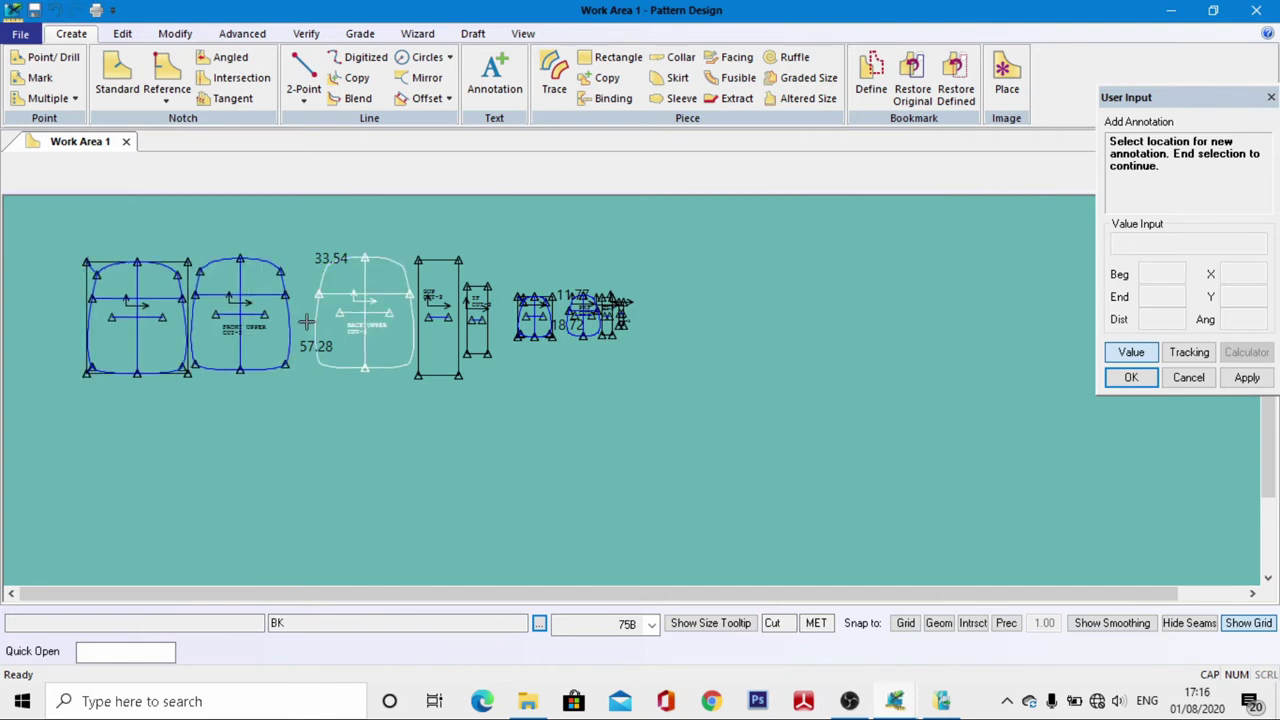
pyautogui.scroll(1, 373, 285)
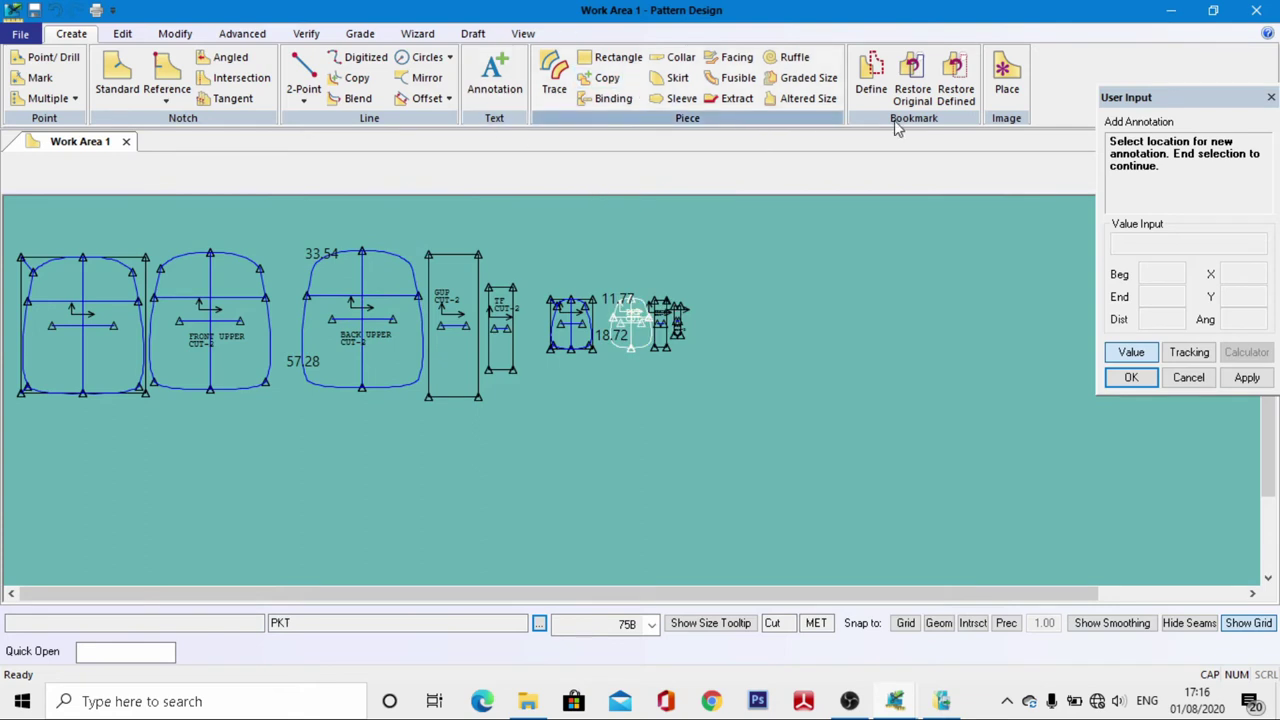
# Create a fusible from the BACK UPPER piece with an amount of 0.5, declining the conversion to a negative value
pyautogui.click(733, 80)
pyautogui.scroll(3, 393, 265)
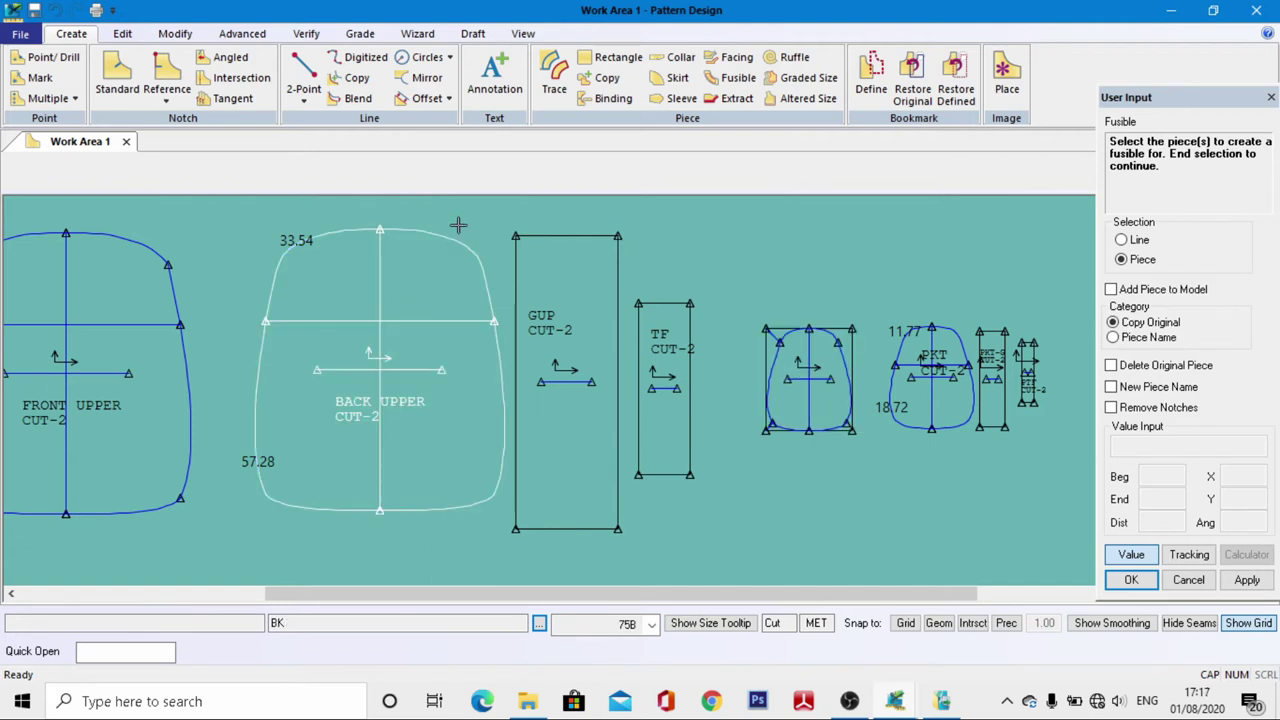
pyautogui.click(452, 269)
pyautogui.rightClick(452, 271)
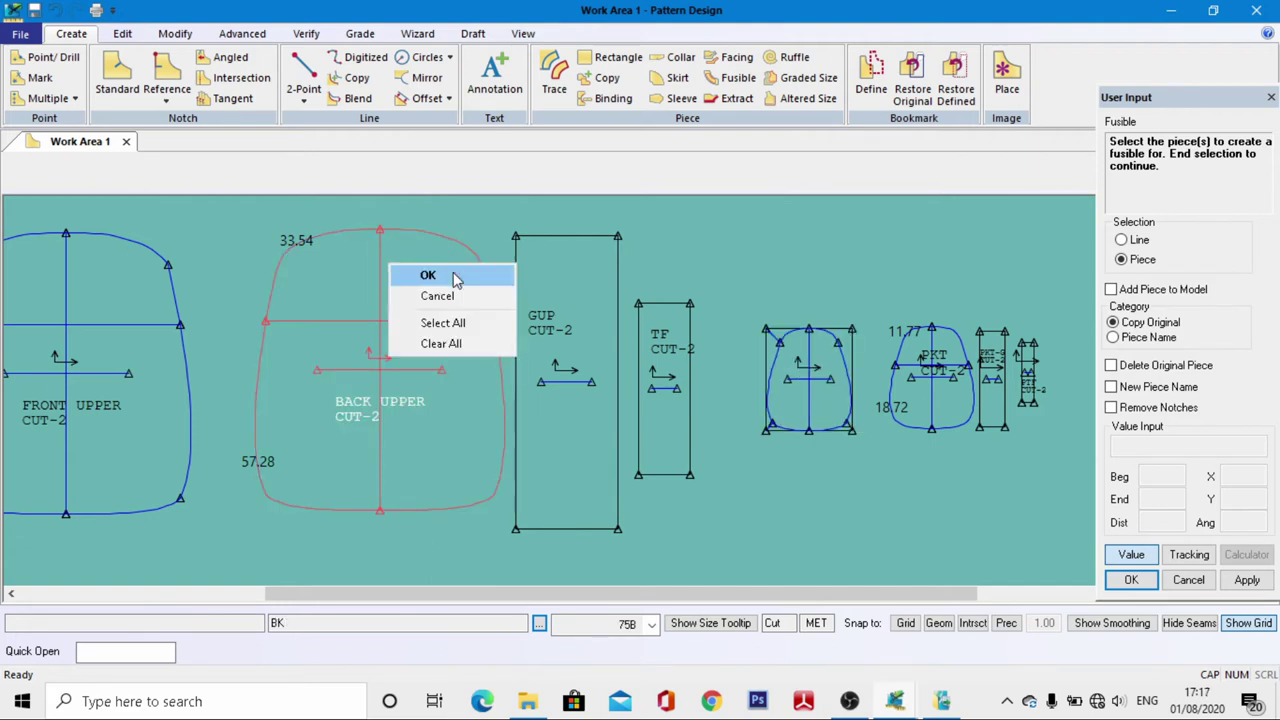
pyautogui.click(455, 276)
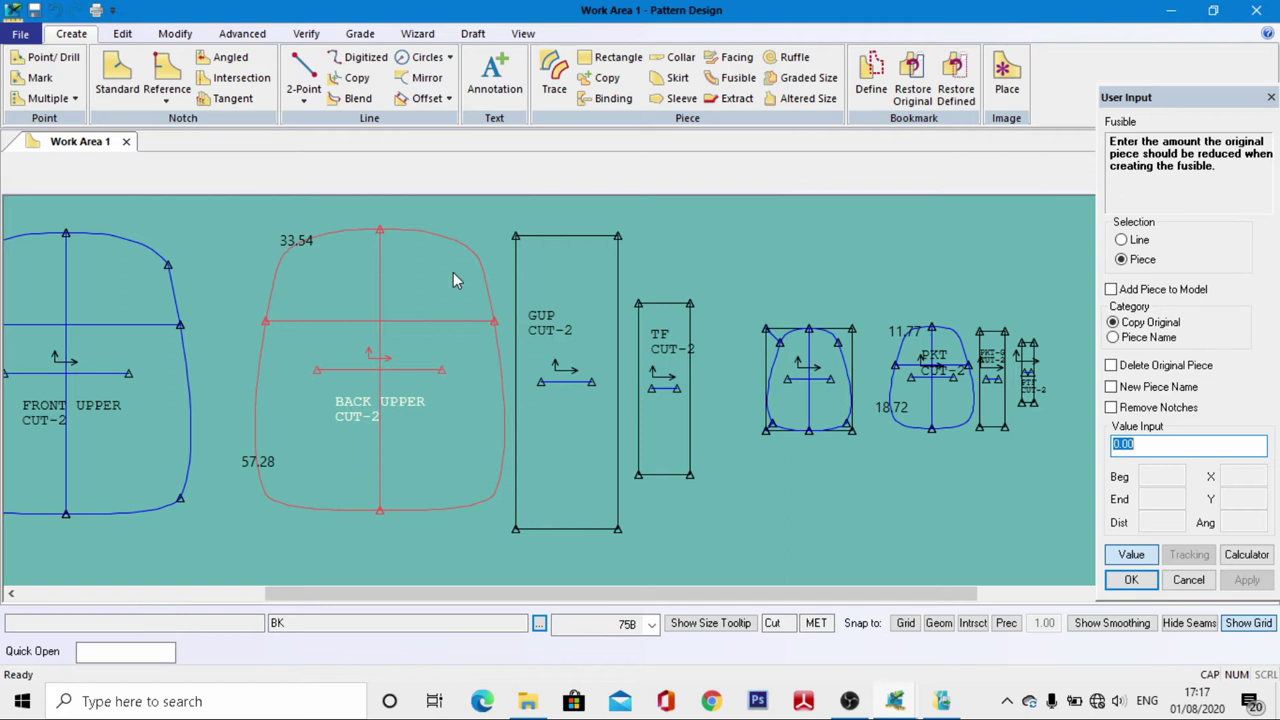
pyautogui.write('3')
pyautogui.write('.5')
pyautogui.press('Return')
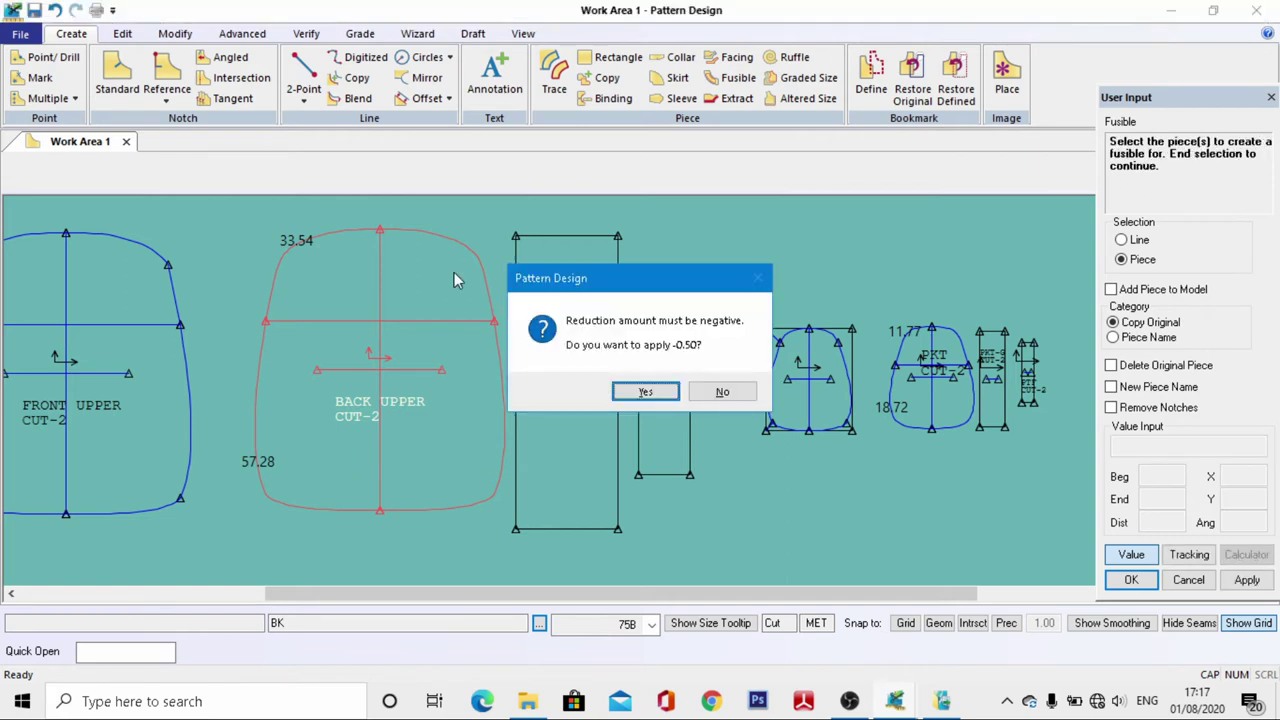
pyautogui.click(705, 394)
pyautogui.click(378, 362)
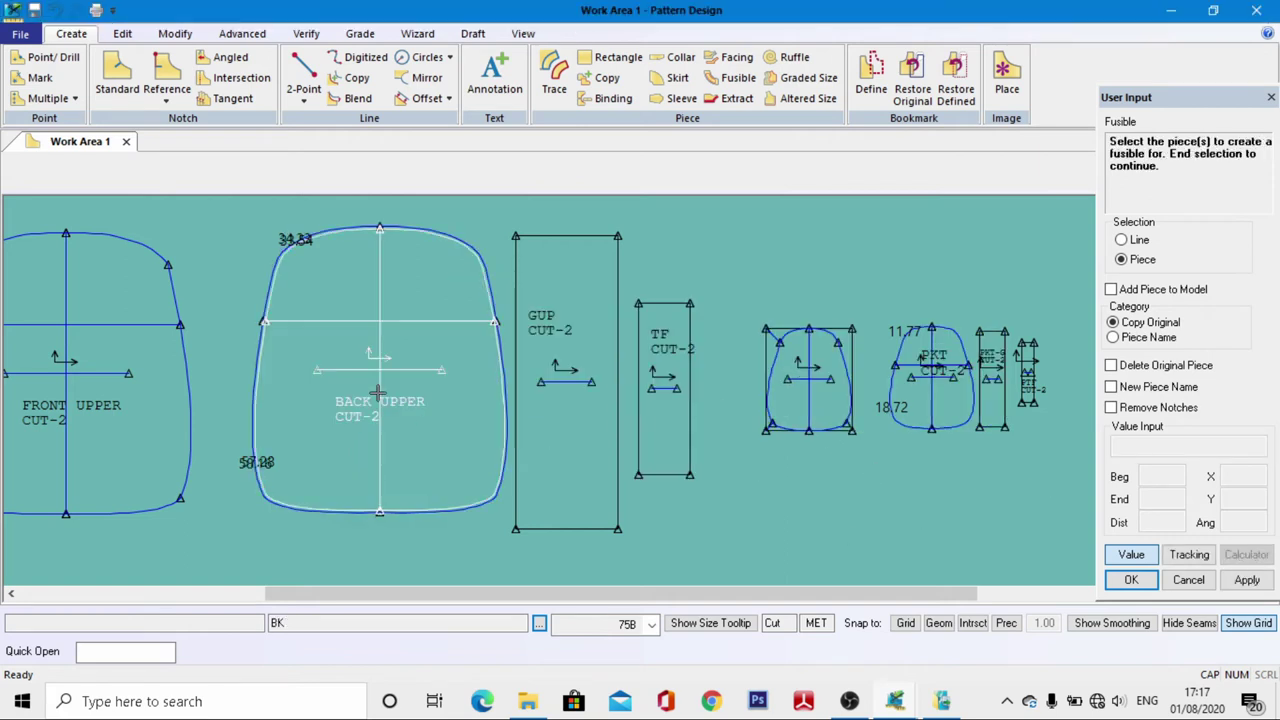
# Move the smaller BACK UPPER piece off the overlapping copy into the empty area beyond the PTF piece
pyautogui.scroll(-1, 412, 361)
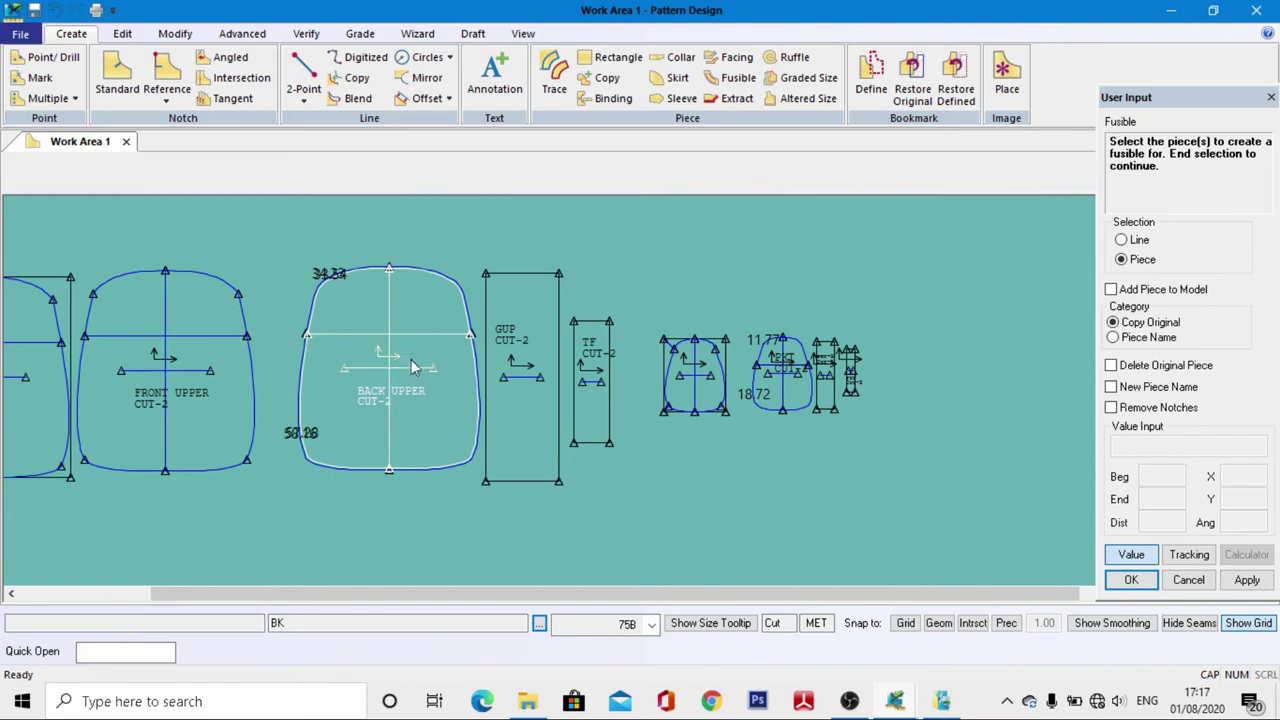
pyautogui.rightClick(405, 368)
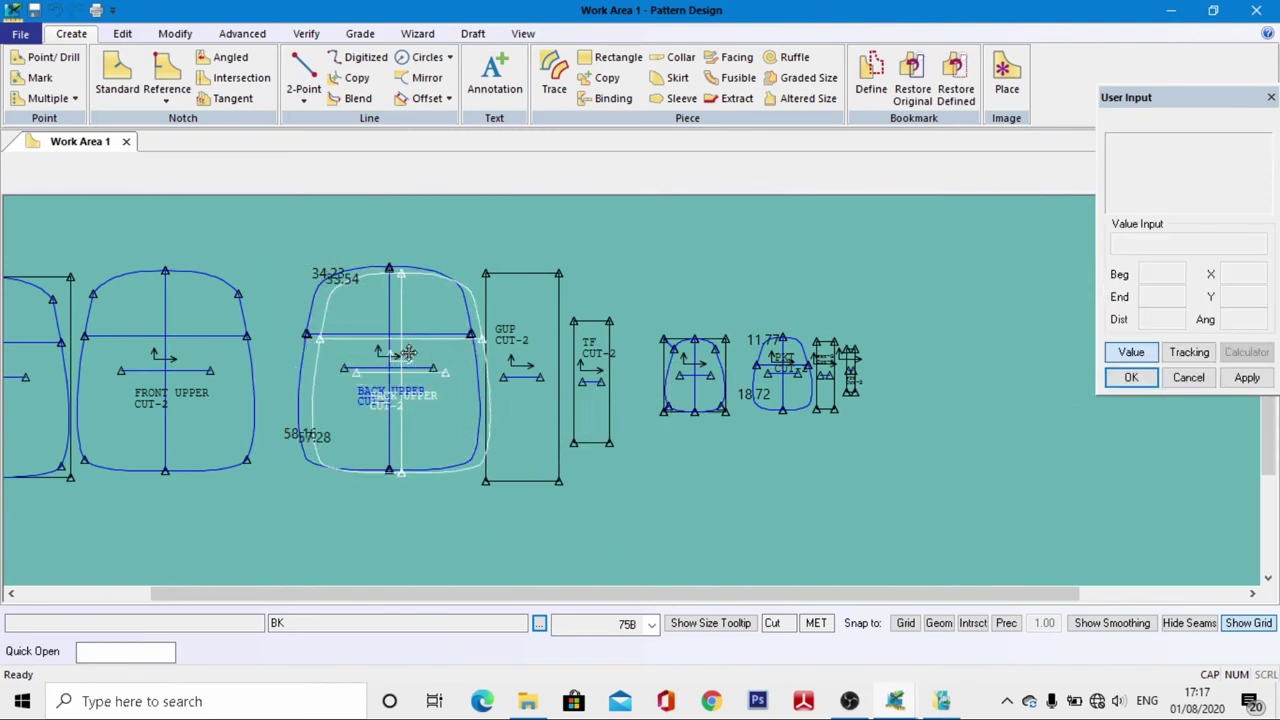
pyautogui.scroll(4, 395, 350)
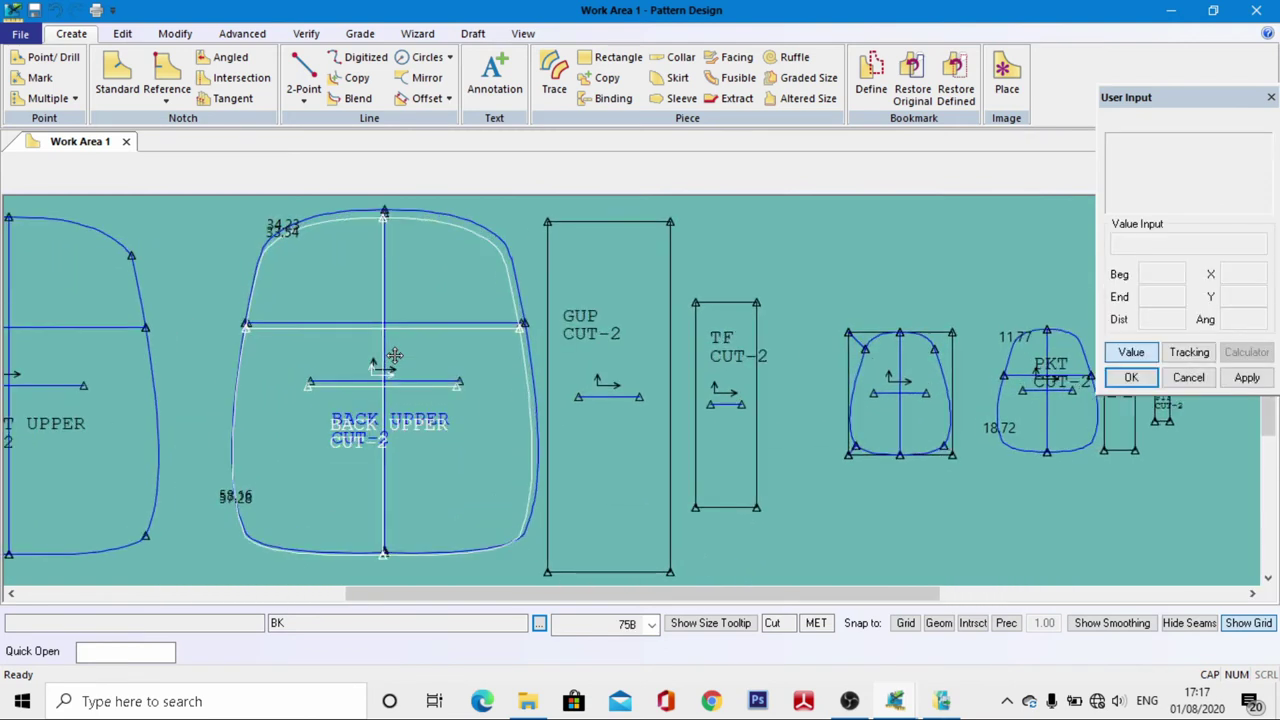
pyautogui.scroll(-2, 395, 354)
pyautogui.scroll(-4, 395, 355)
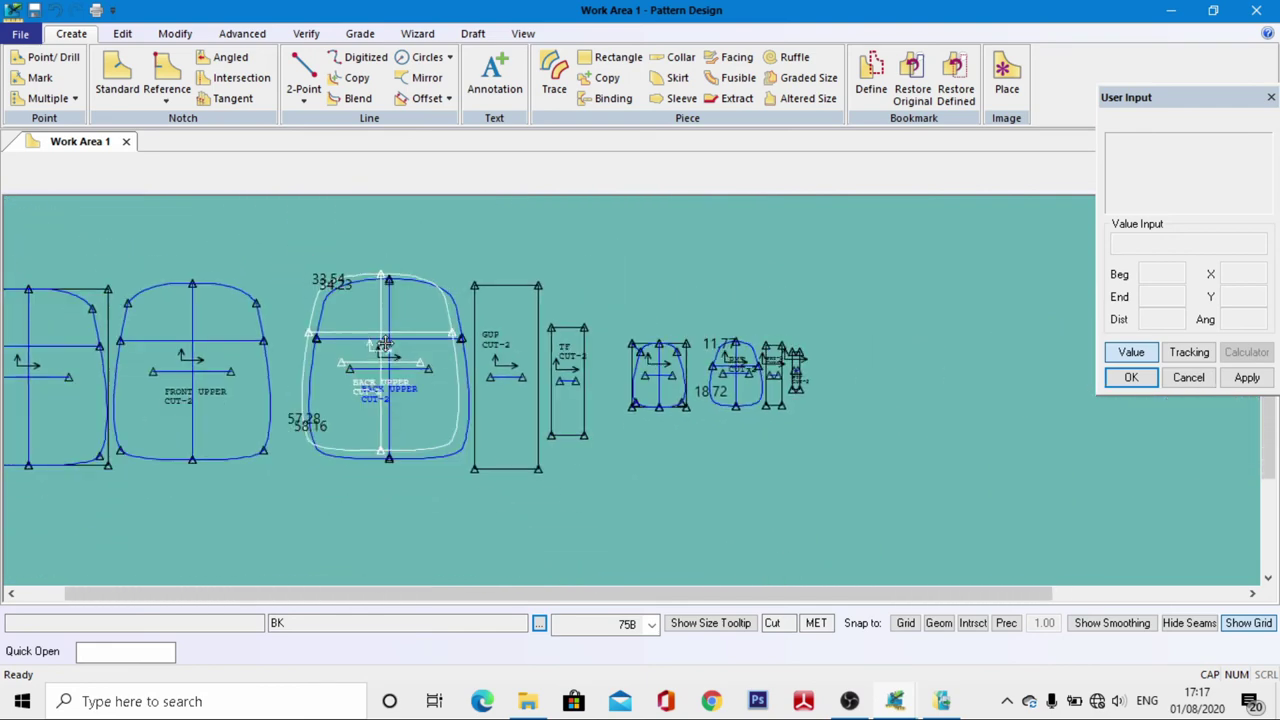
pyautogui.scroll(1, 738, 400)
pyautogui.scroll(2, 738, 400)
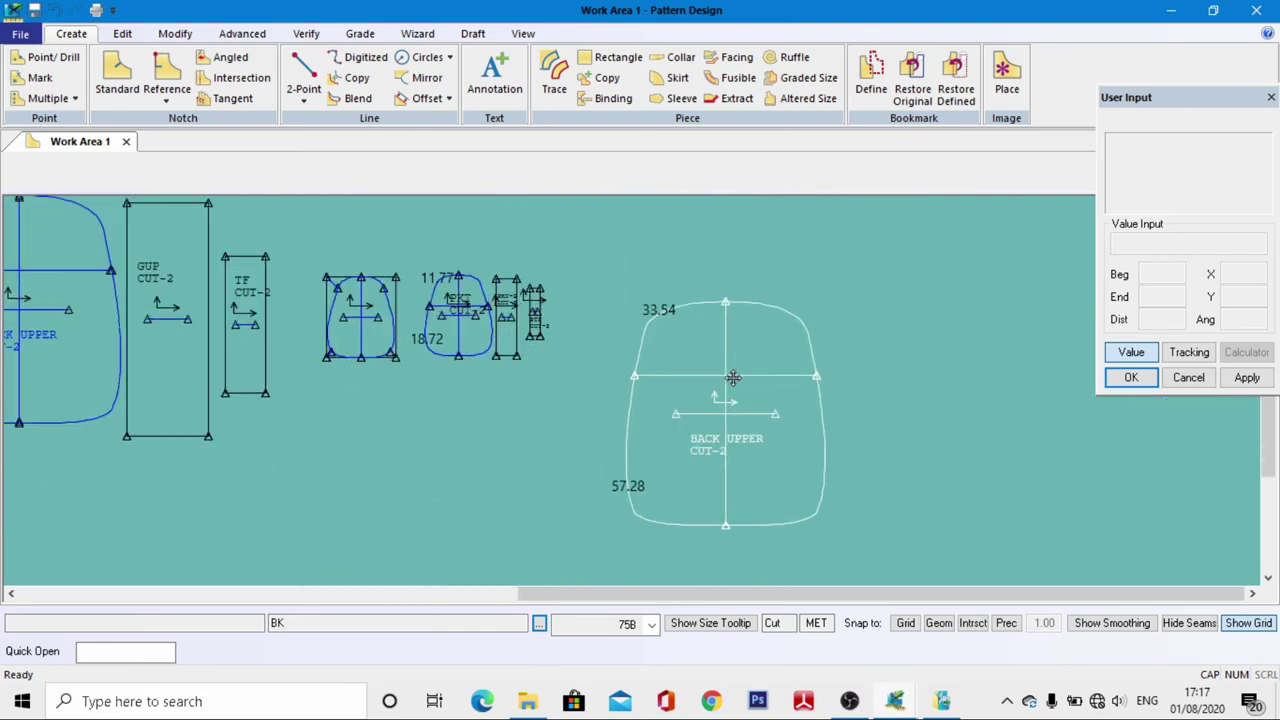
pyautogui.click(716, 378)
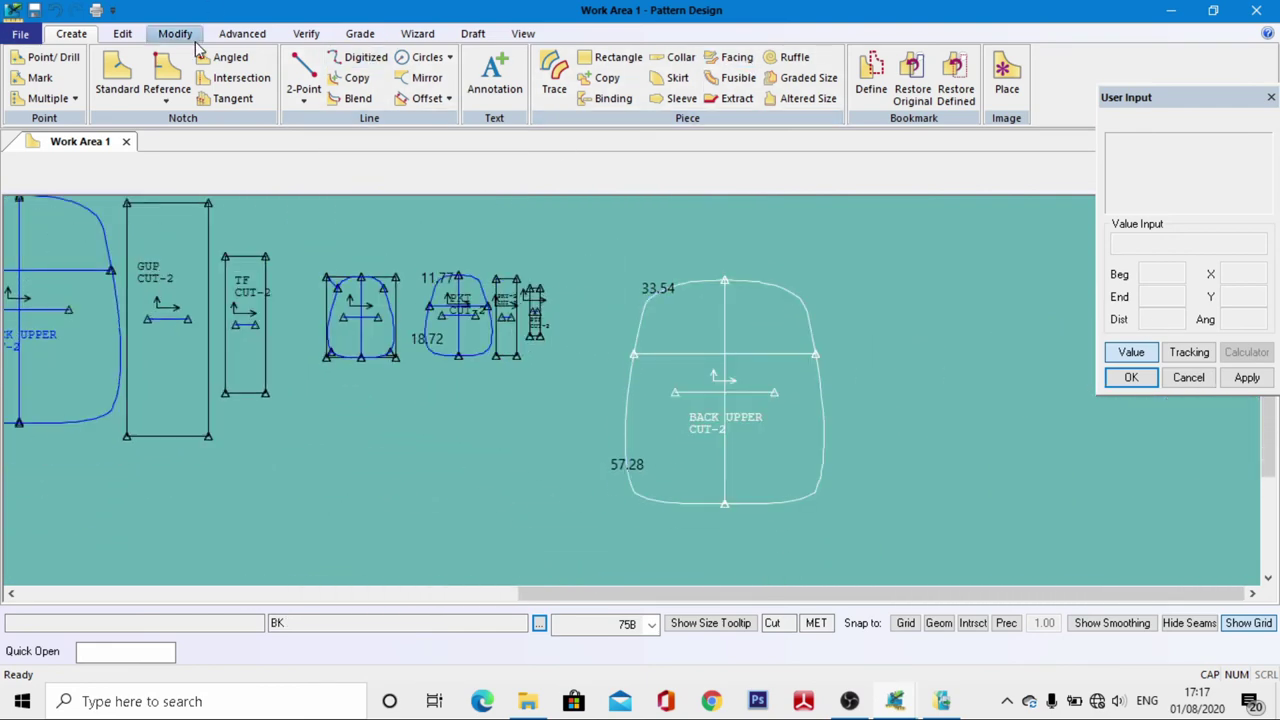
# Replace "BACK UPPER" with "INTERFACINF F&B" in the moved piece's annotation, keeping "CUT-2", and shift the piece slightly closer to the PTF piece
pyautogui.click(122, 33)
pyautogui.click(68, 90)
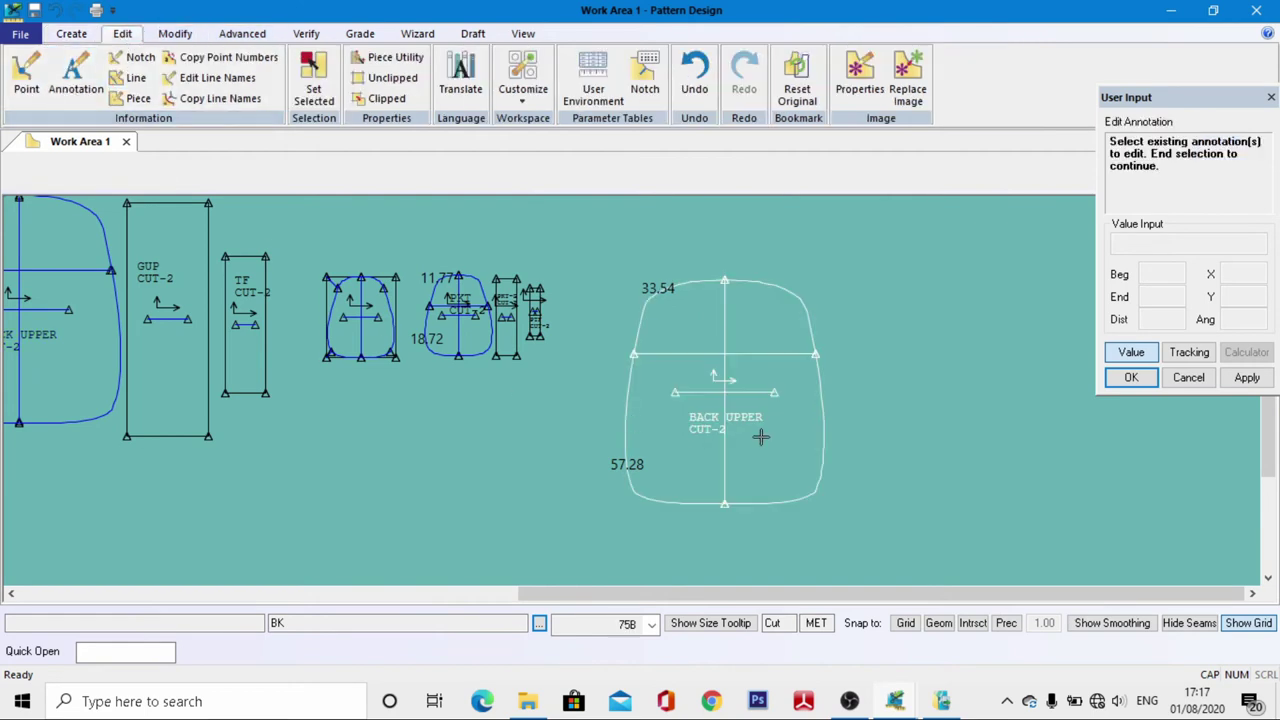
pyautogui.click(703, 418)
pyautogui.rightClick(703, 419)
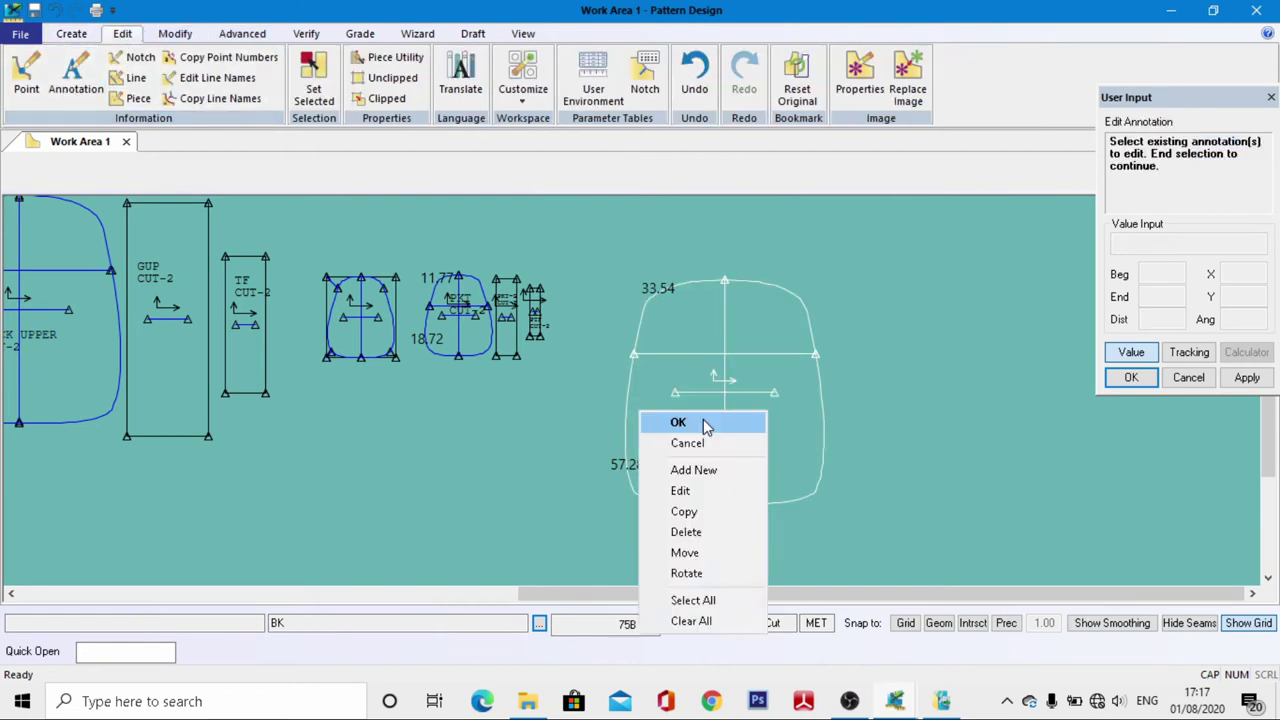
pyautogui.click(703, 421)
pyautogui.click(548, 270)
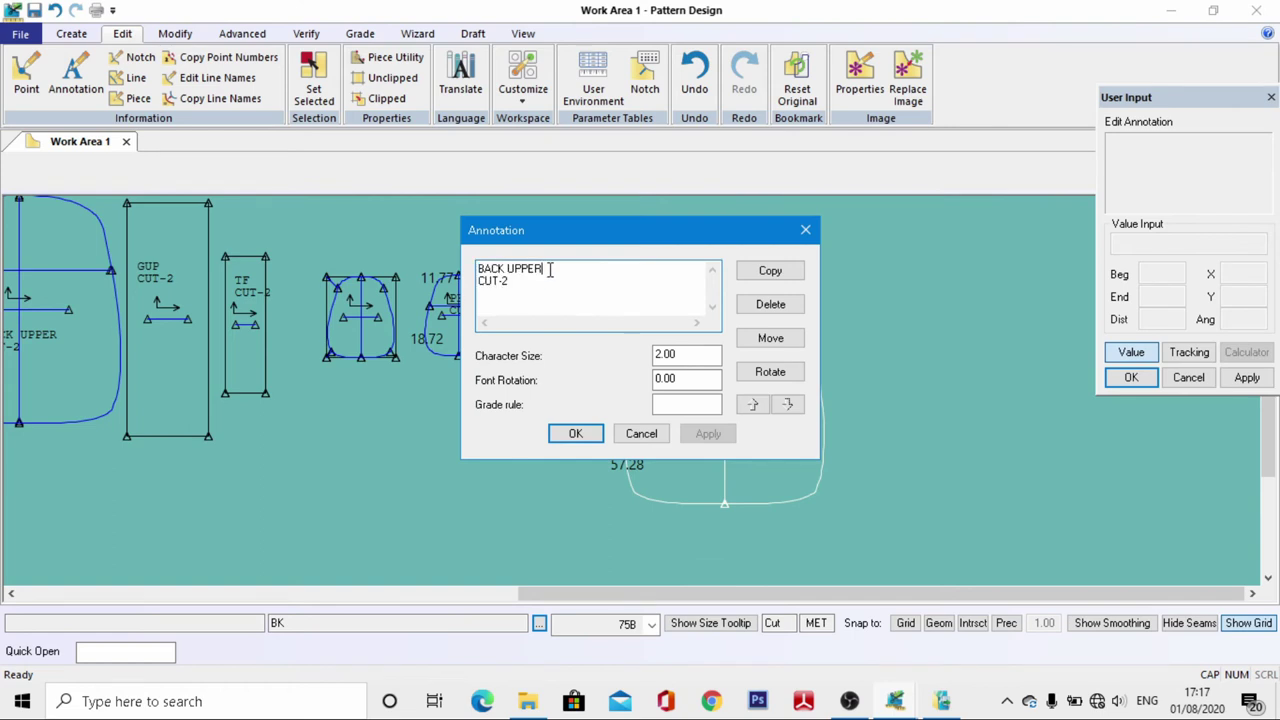
pyautogui.press('BackSpace')
pyautogui.press('BackSpace')
pyautogui.press('BackSpace')
pyautogui.press('BackSpace')
pyautogui.press('BackSpace')
pyautogui.press('BackSpace')
pyautogui.press('BackSpace')
pyautogui.press('BackSpace')
pyautogui.press('BackSpace')
pyautogui.press('BackSpace')
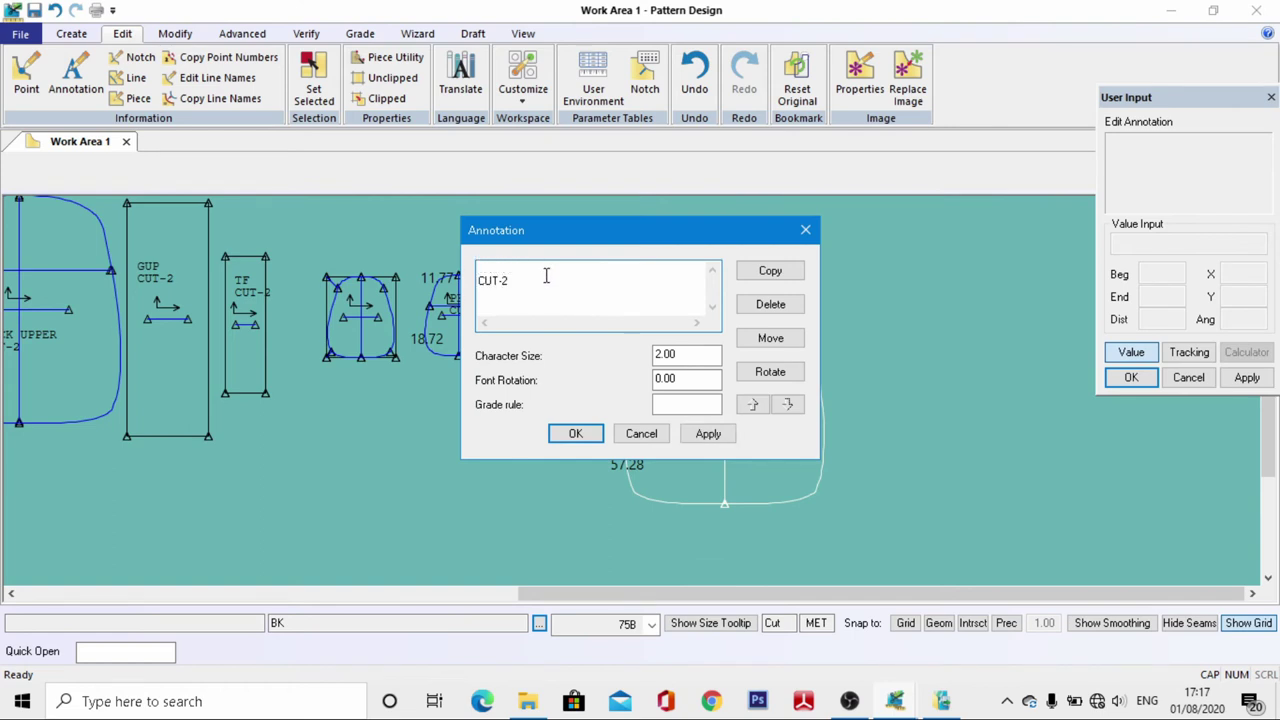
pyautogui.write('INTERFACINF F&B')
pyautogui.click(566, 438)
pyautogui.scroll(2, 760, 440)
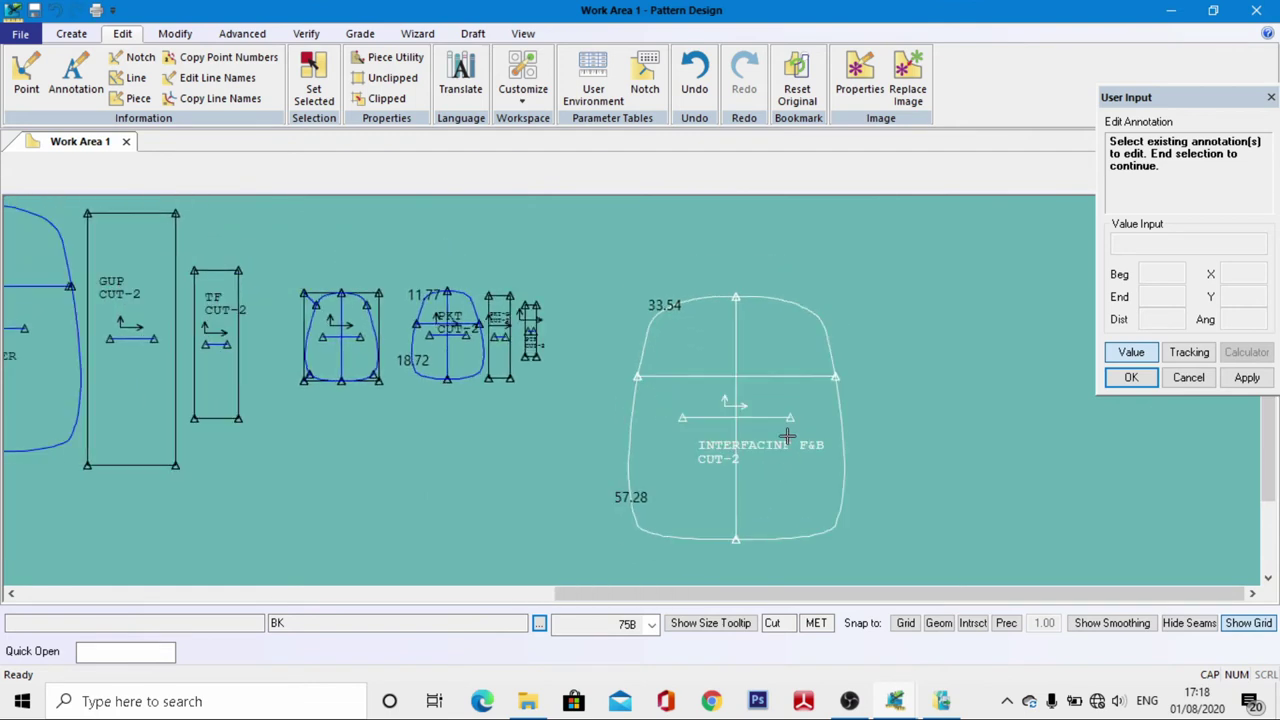
pyautogui.scroll(-2, 787, 437)
pyautogui.rightClick(749, 404)
pyautogui.click(762, 411)
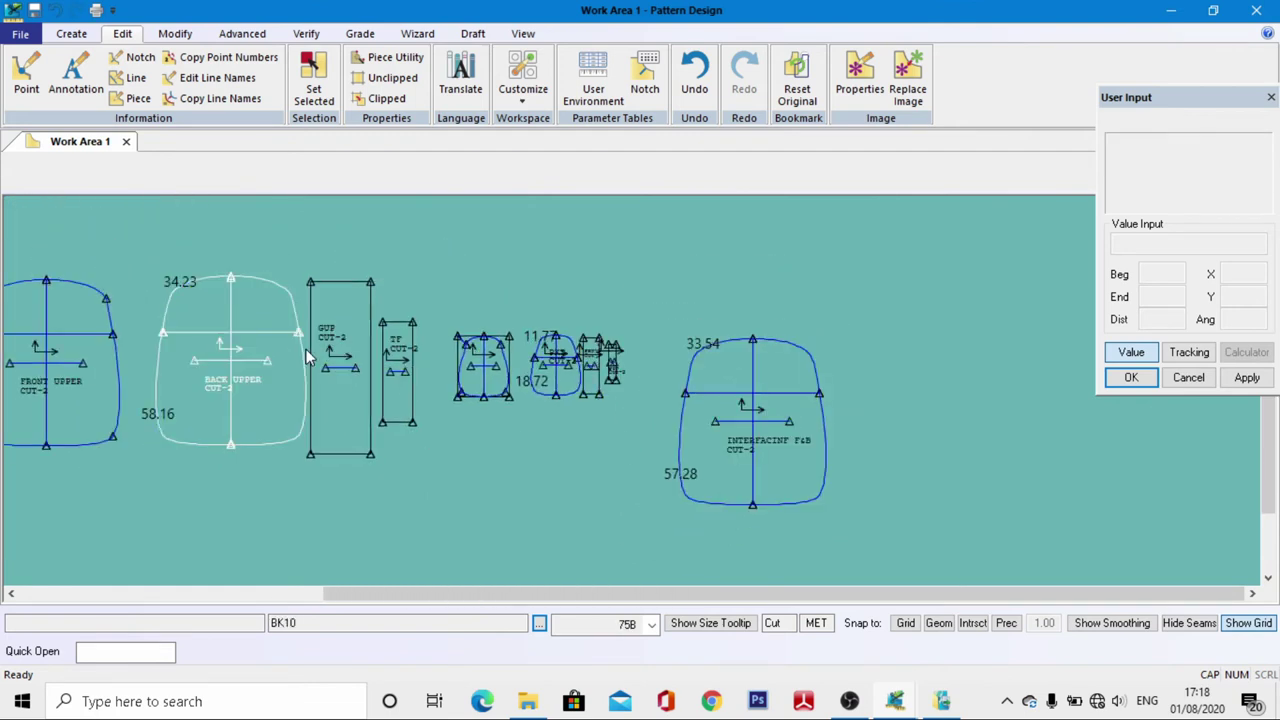
pyautogui.moveTo(743, 473); pyautogui.dragTo(702, 456)
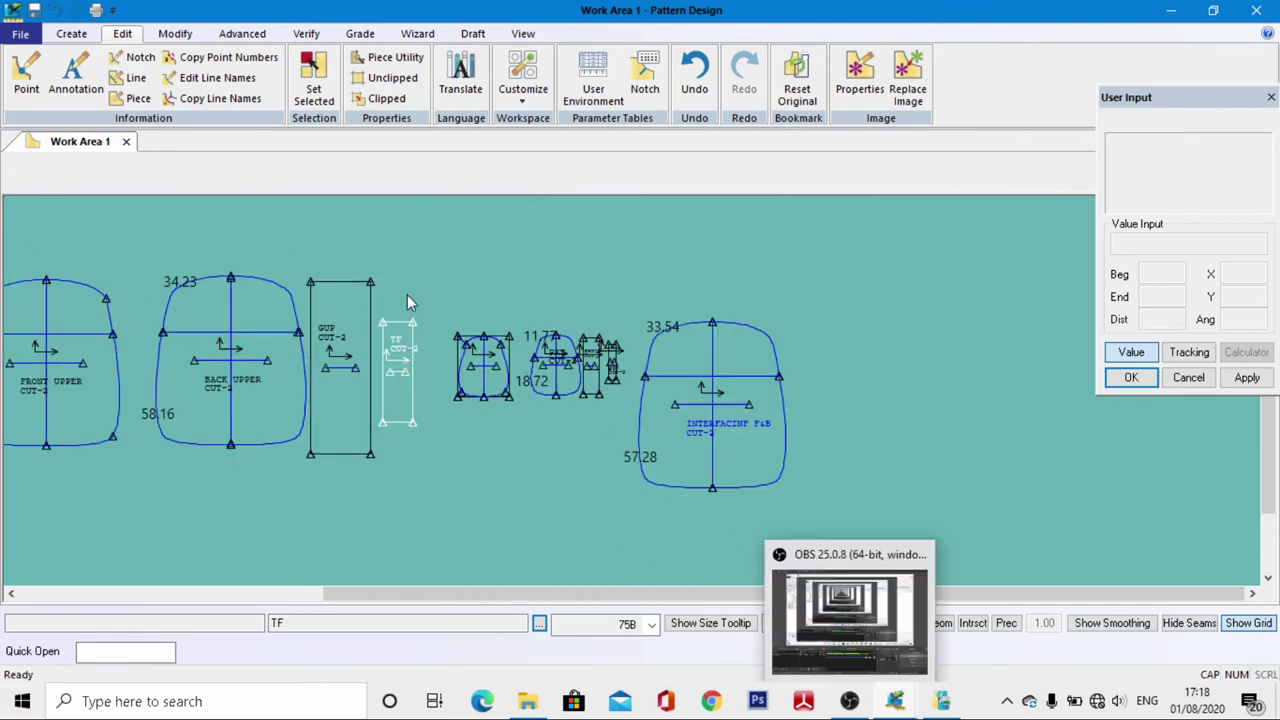
pyautogui.click(306, 33)
pyautogui.click(420, 90)
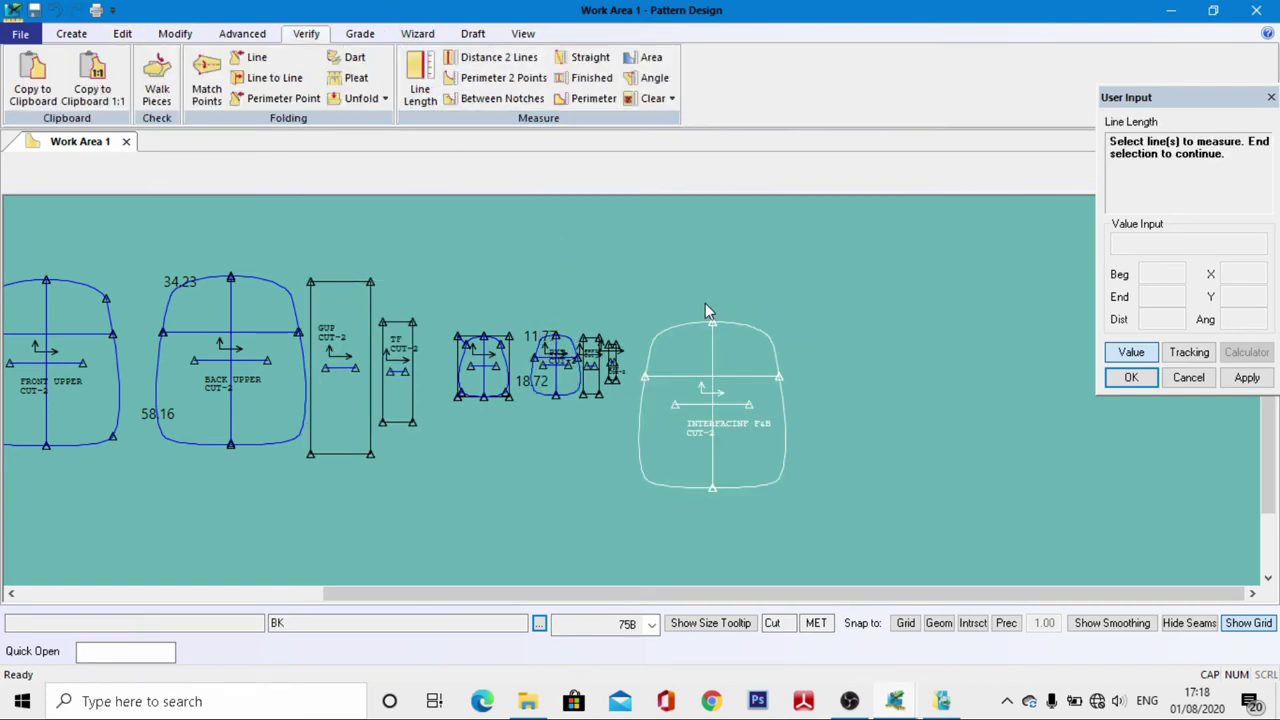
pyautogui.press('Escape')
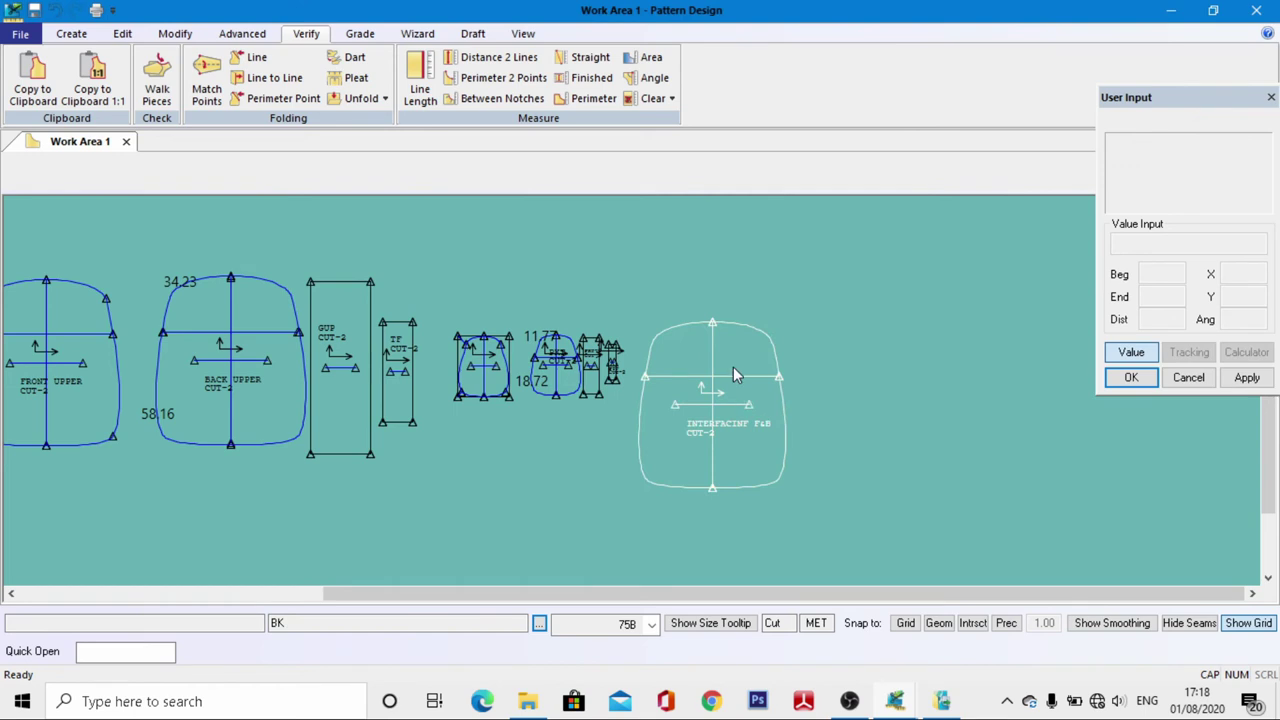
# Move the FT draft piece with its enclosing rectangle to the empty area below and beyond the interfacing piece
pyautogui.scroll(3, 733, 373)
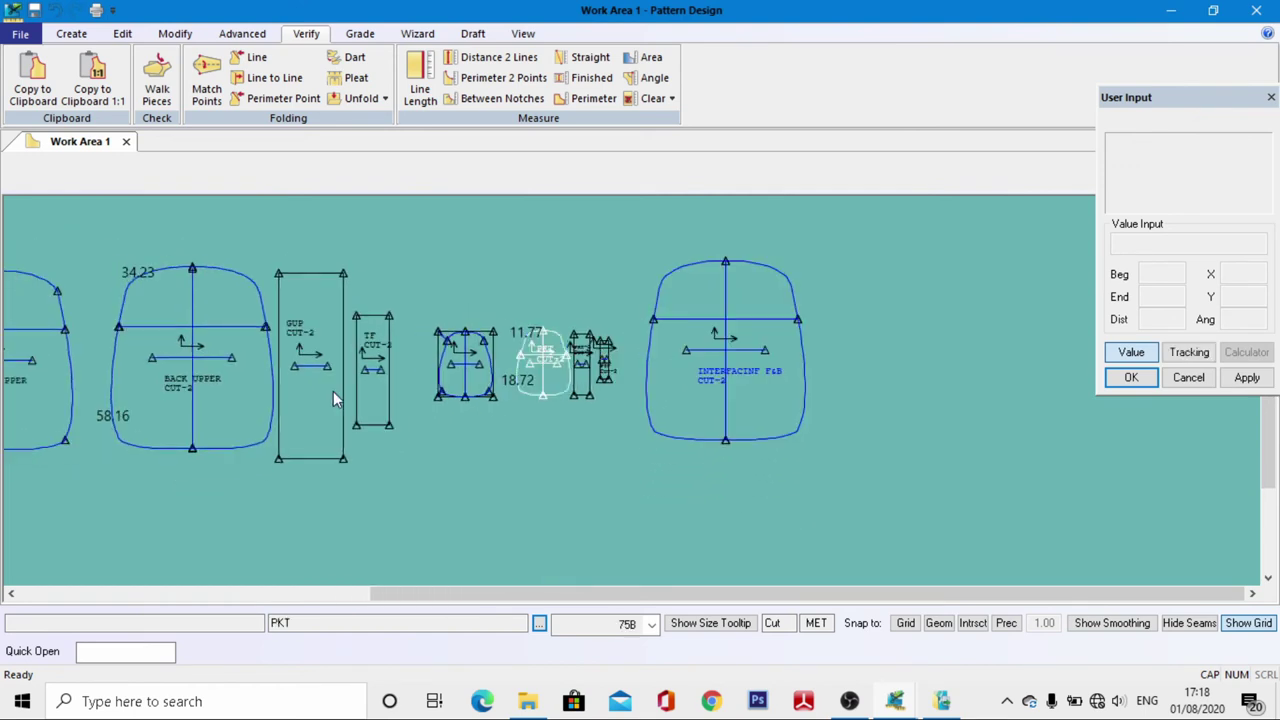
pyautogui.scroll(3, 381, 381)
pyautogui.scroll(-1, 396, 358)
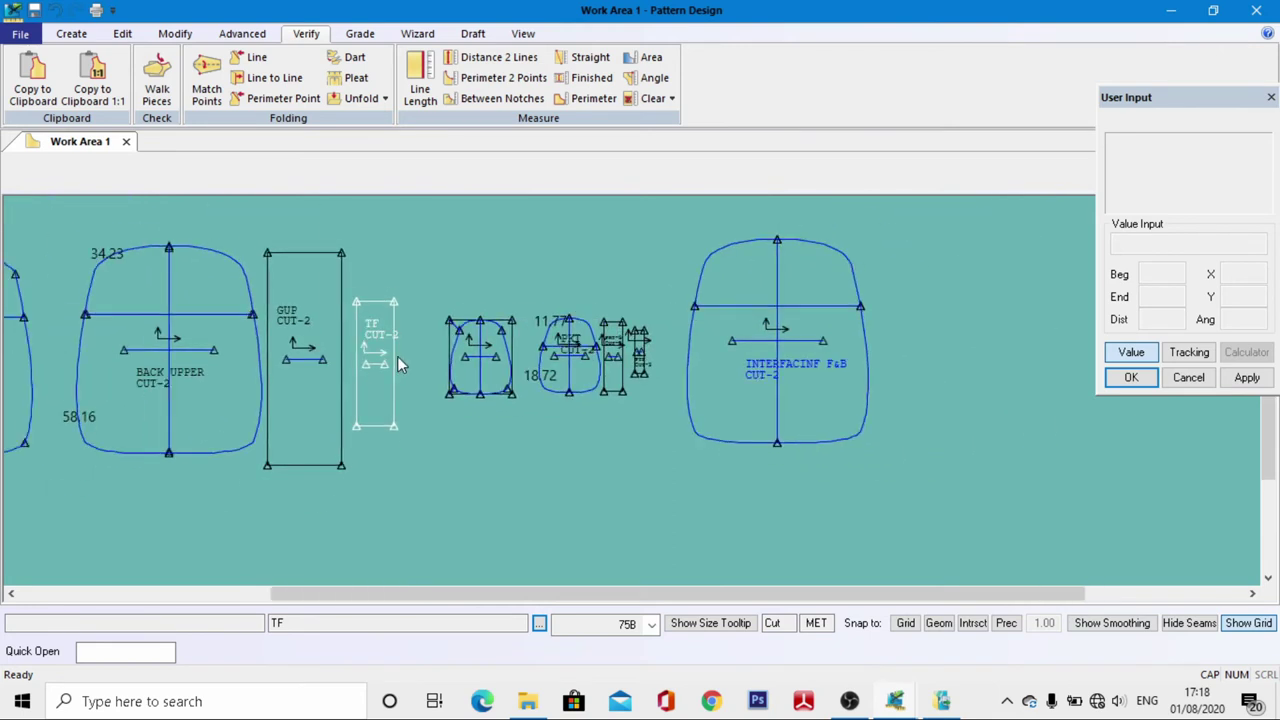
pyautogui.scroll(-3, 432, 253)
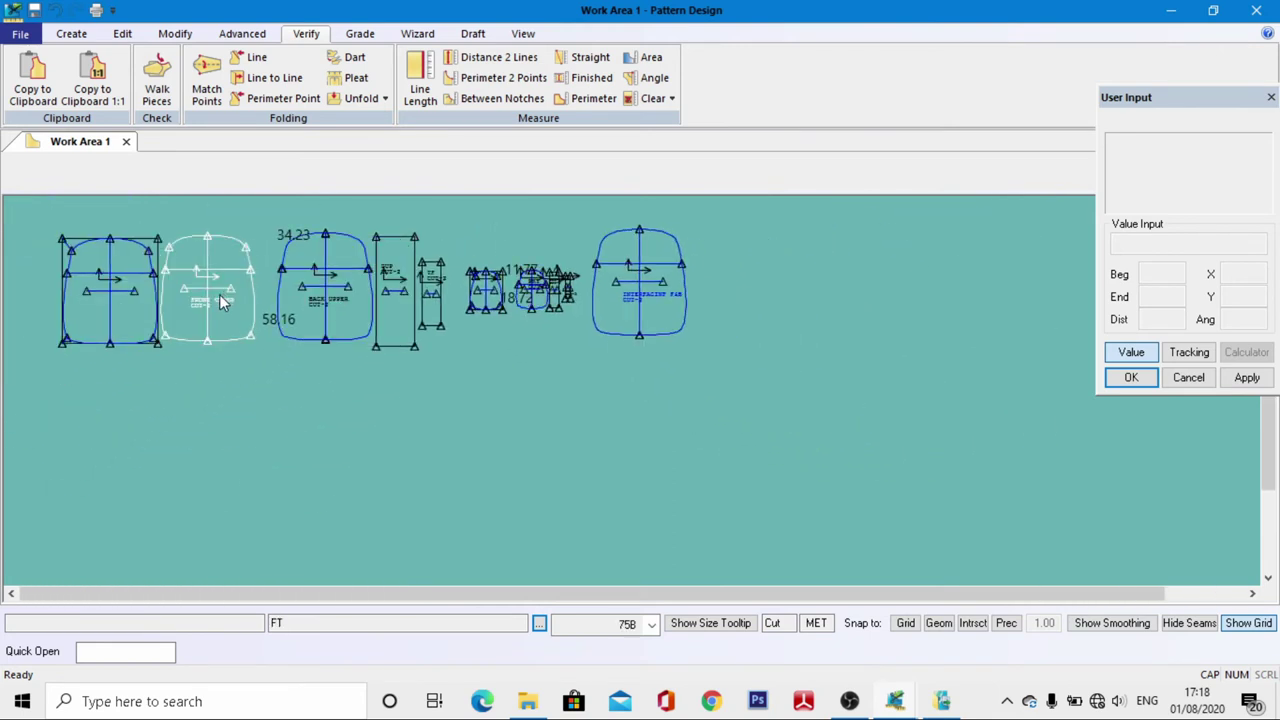
pyautogui.moveTo(225, 303)
pyautogui.mouseDown()
pyautogui.moveTo(220, 385)
pyautogui.moveTo(212, 285)
pyautogui.mouseUp()
pyautogui.moveTo(127, 303); pyautogui.dragTo(749, 414)
pyautogui.scroll(1, 717, 429)
pyautogui.scroll(2, 786, 329)
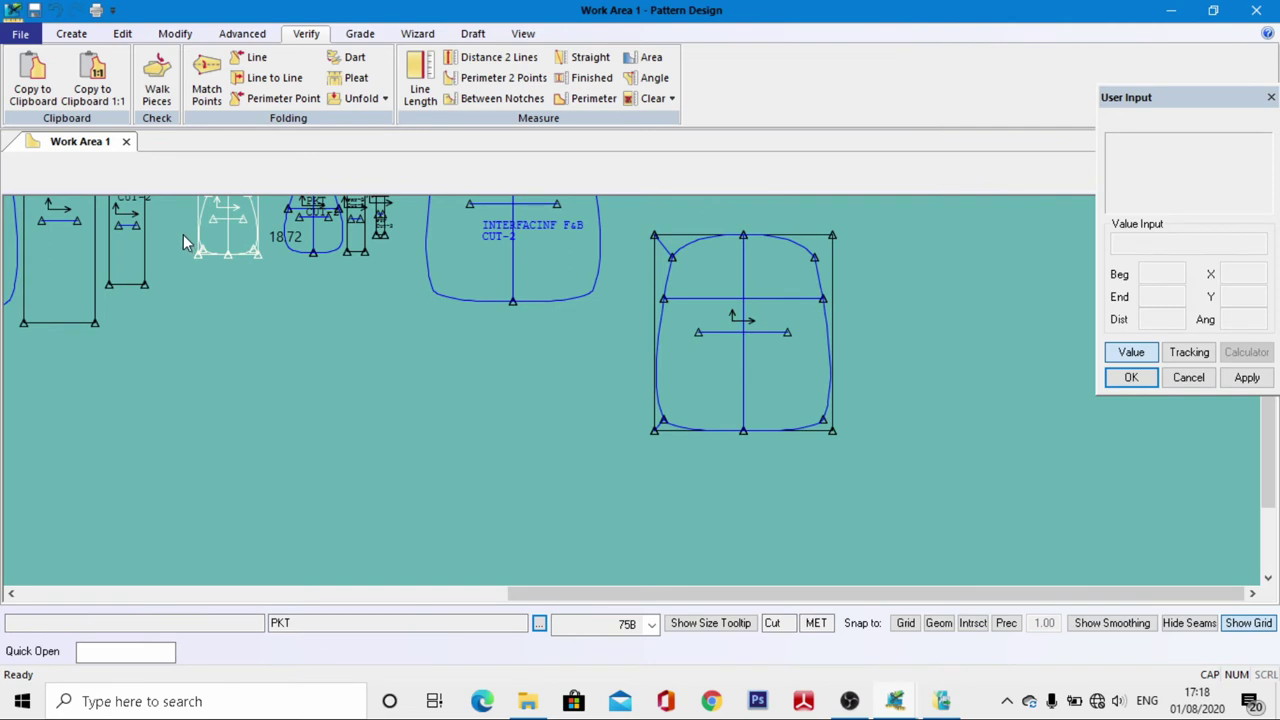
pyautogui.click(86, 330)
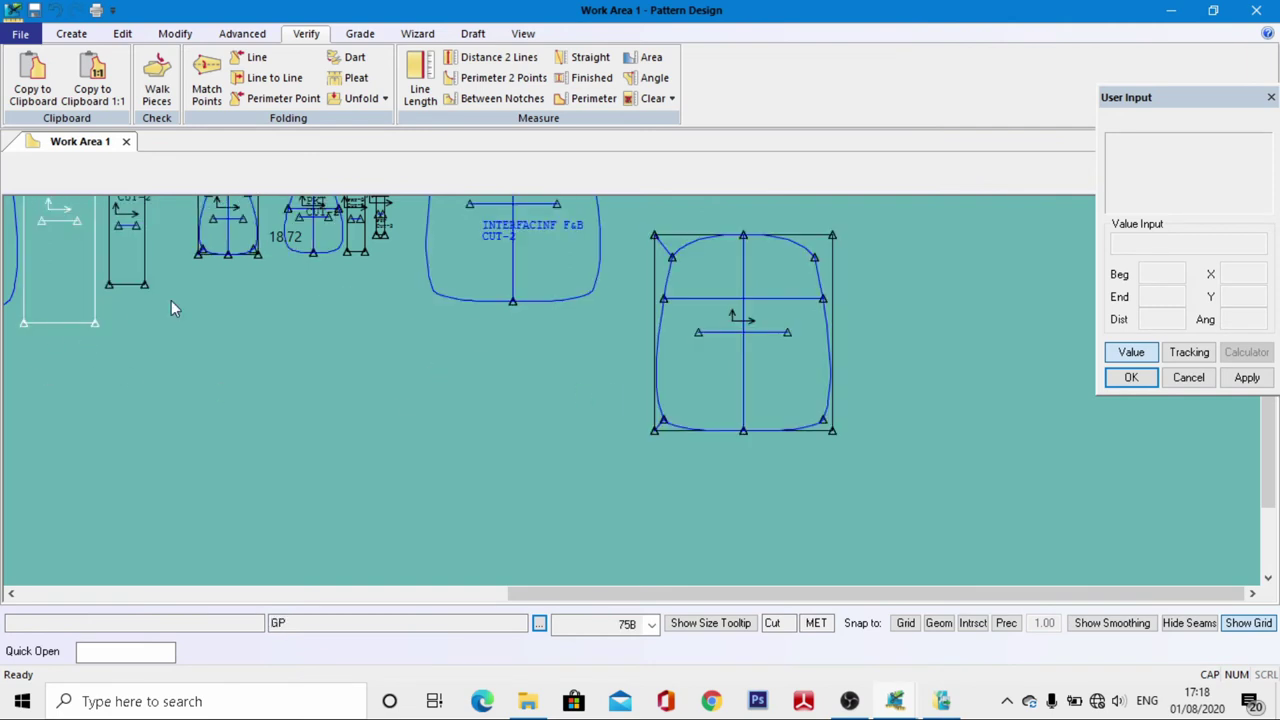
pyautogui.click(677, 334)
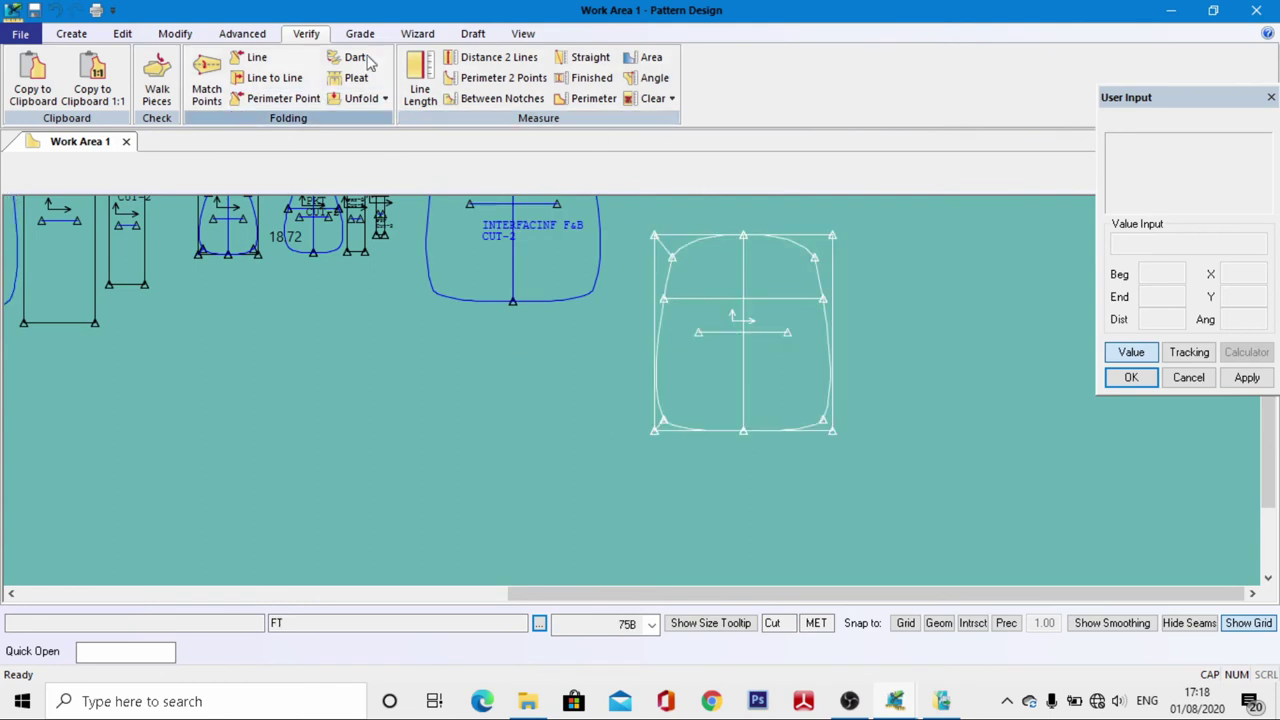
pyautogui.click(313, 230)
pyautogui.click(71, 33)
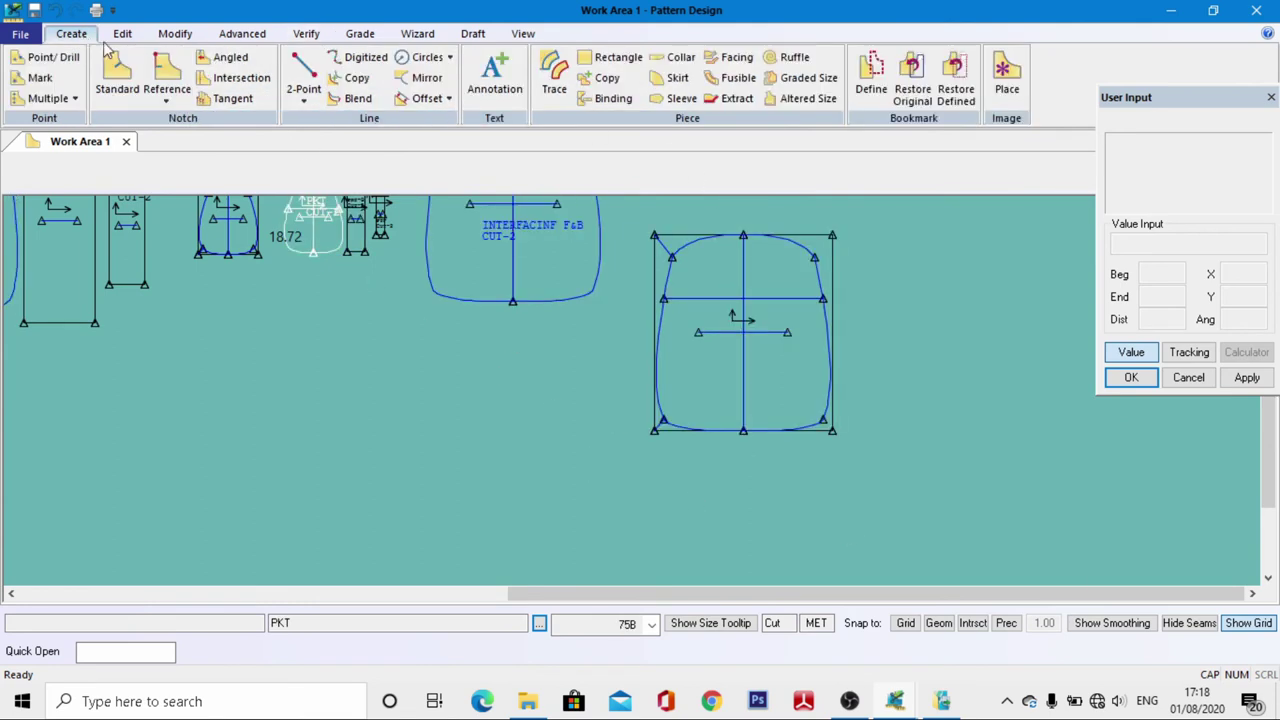
pyautogui.click(425, 77)
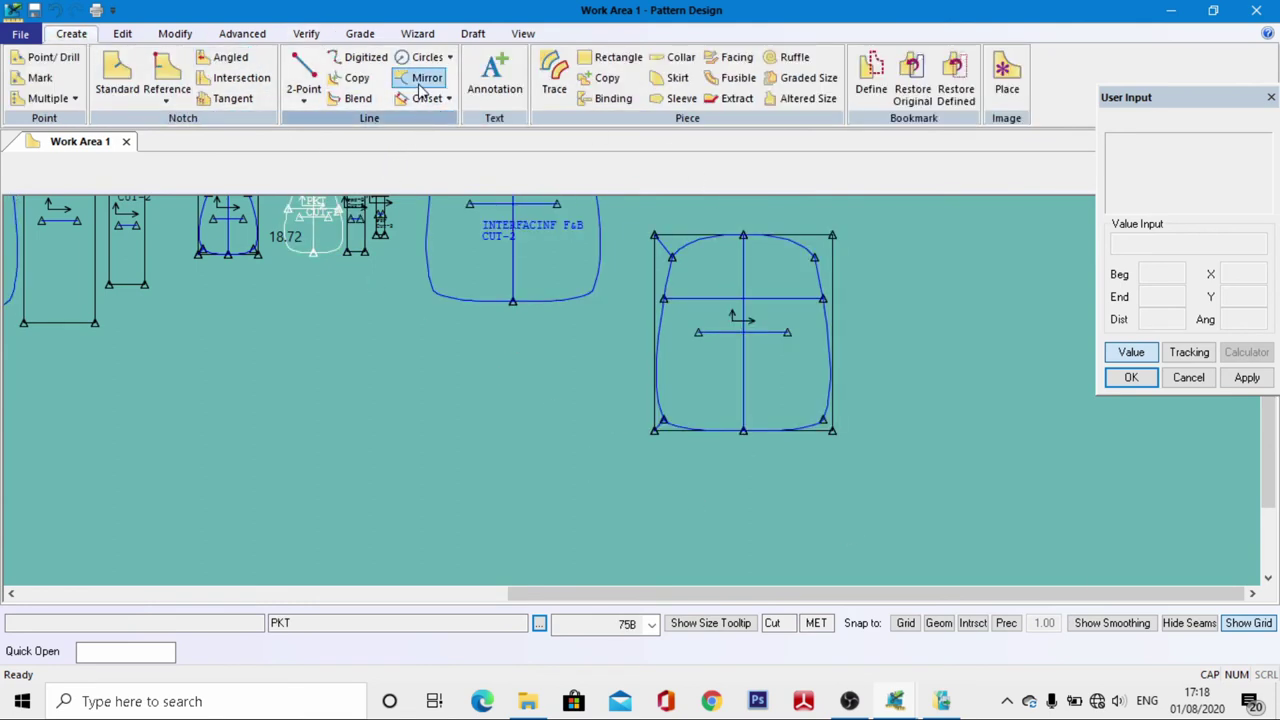
pyautogui.click(810, 408)
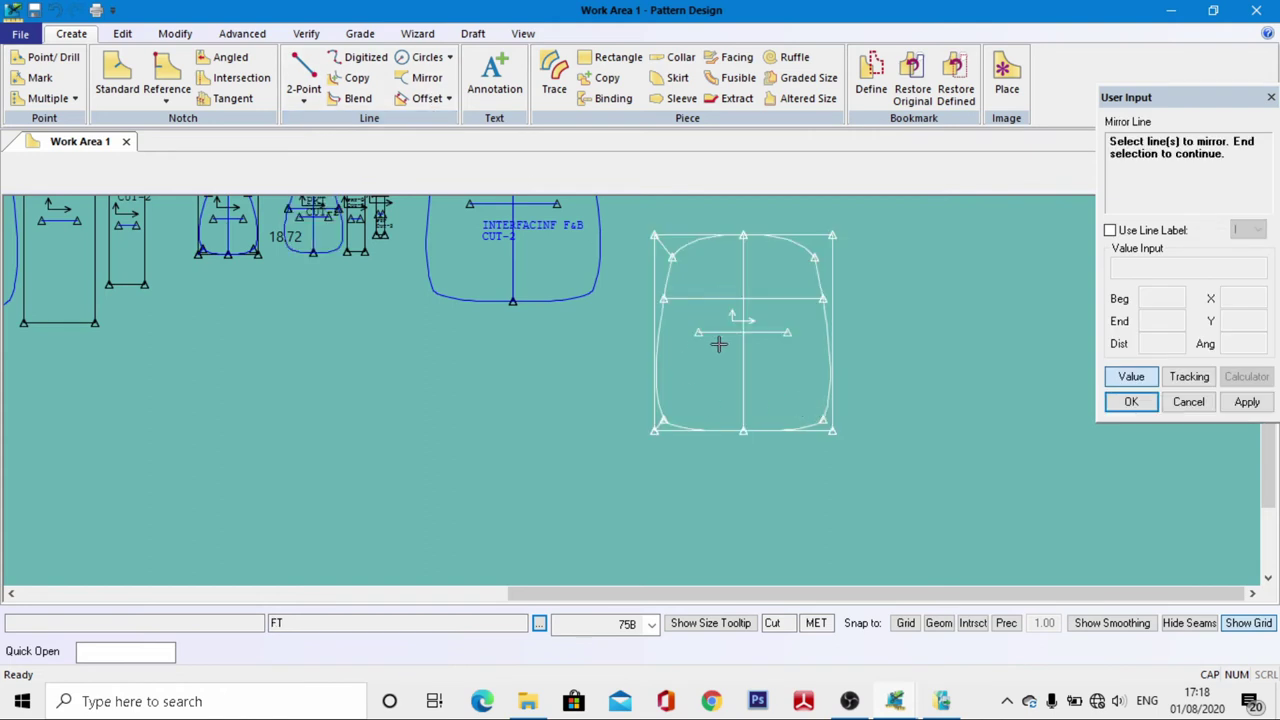
pyautogui.click(597, 255)
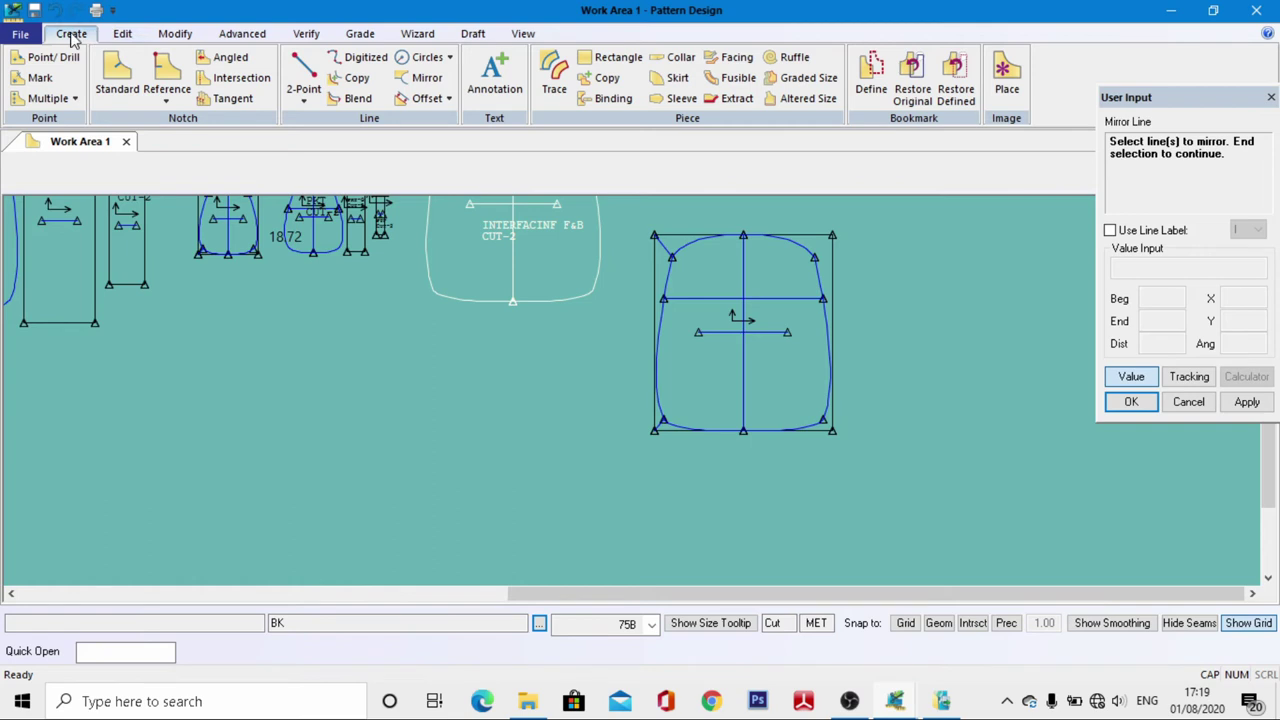
# Try a vertical 2-point line from the FT rectangle's lower right corner with a Y distance of 10, and undo it
pyautogui.click(175, 33)
pyautogui.click(68, 33)
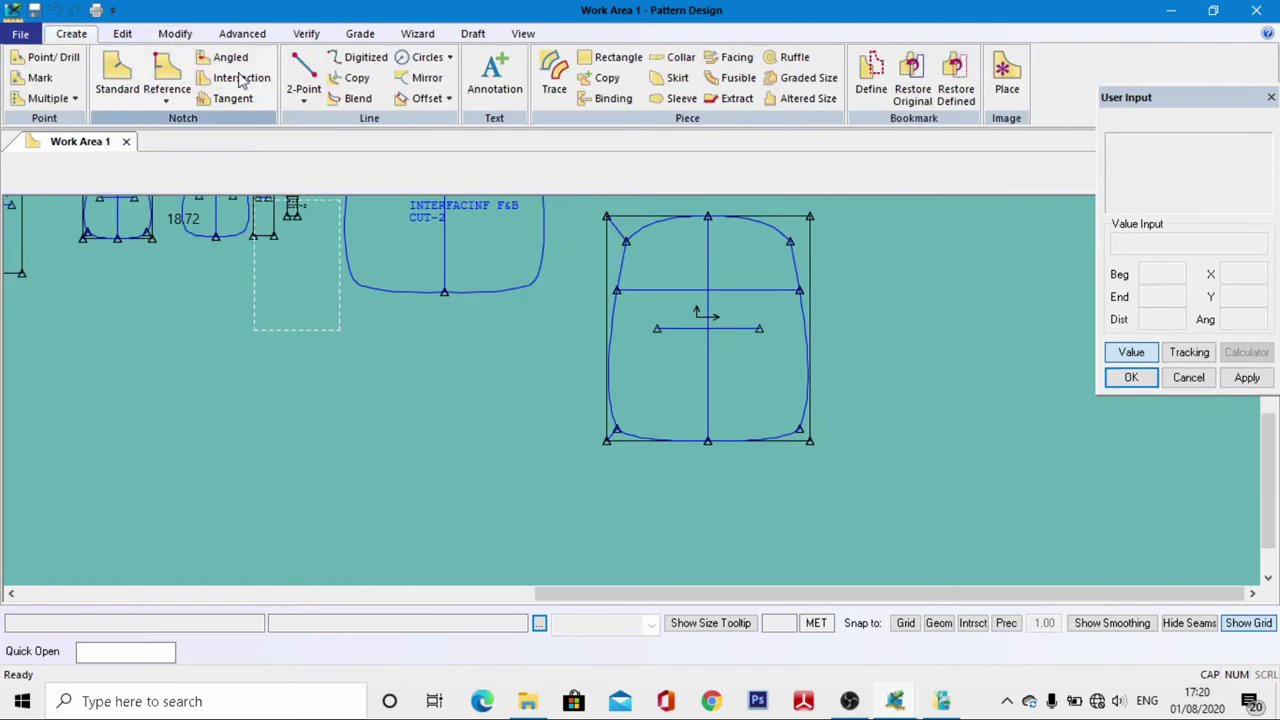
pyautogui.click(304, 80)
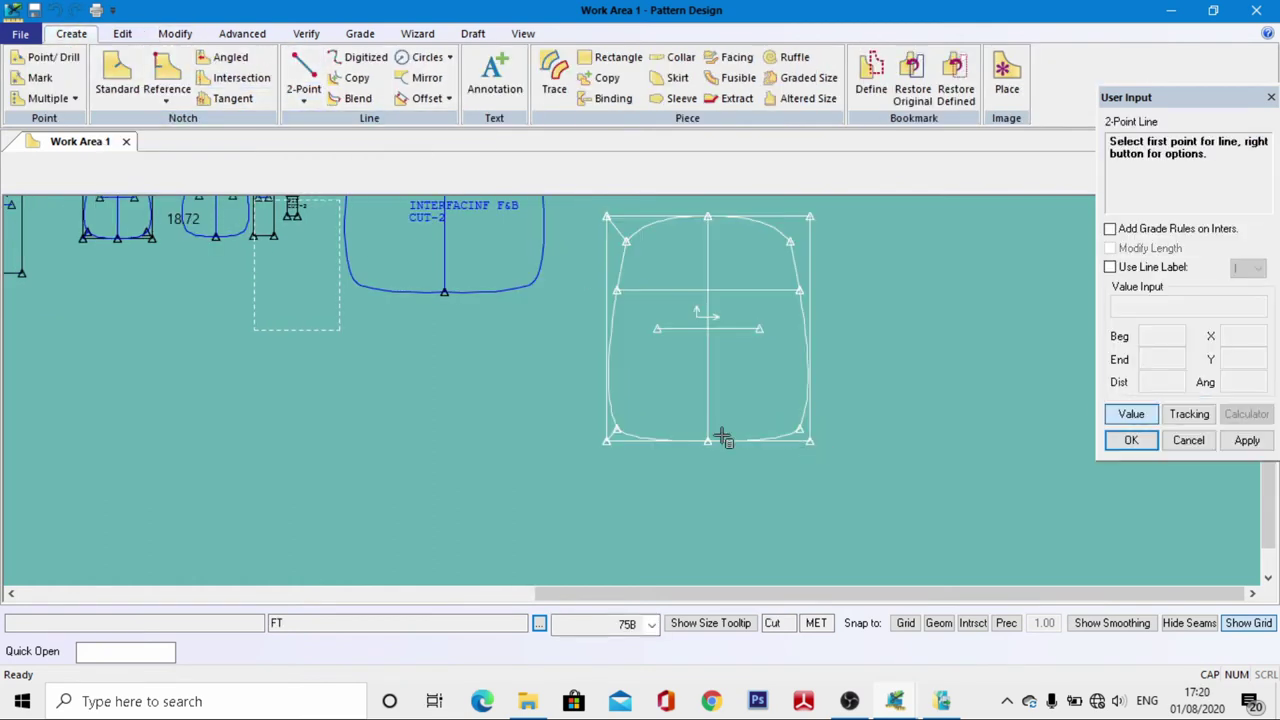
pyautogui.click(808, 440)
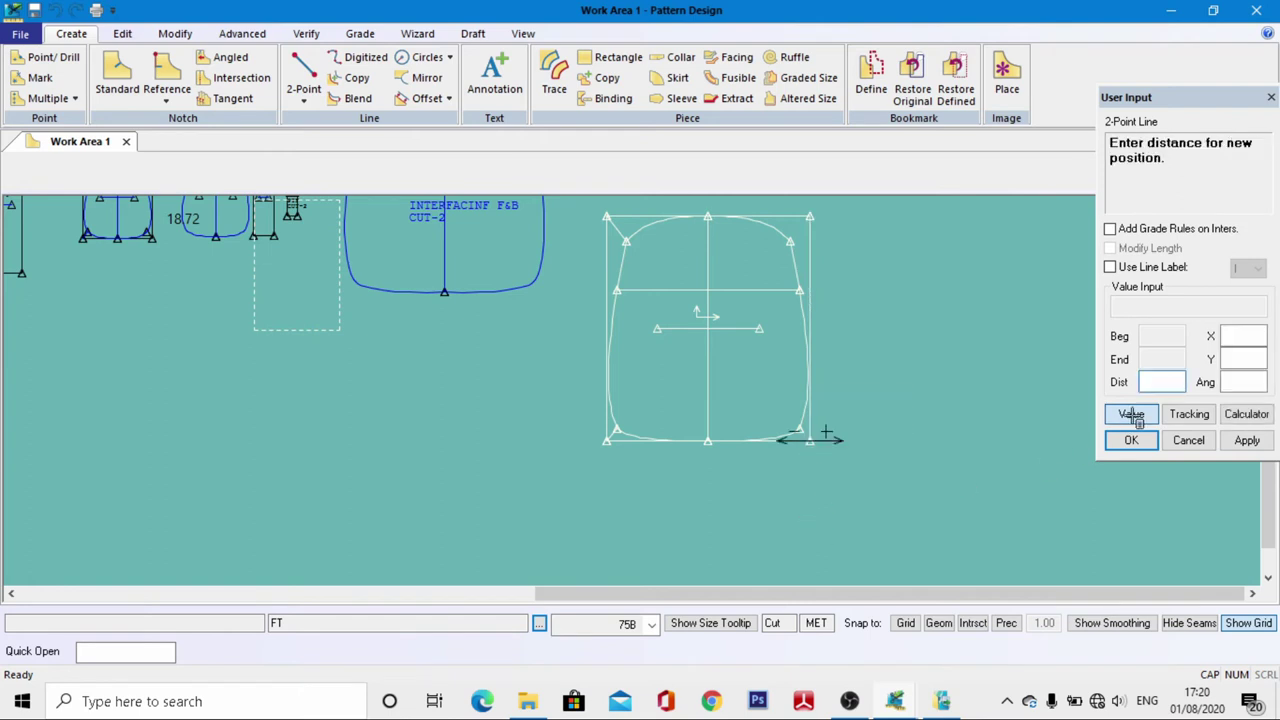
pyautogui.click(1244, 362)
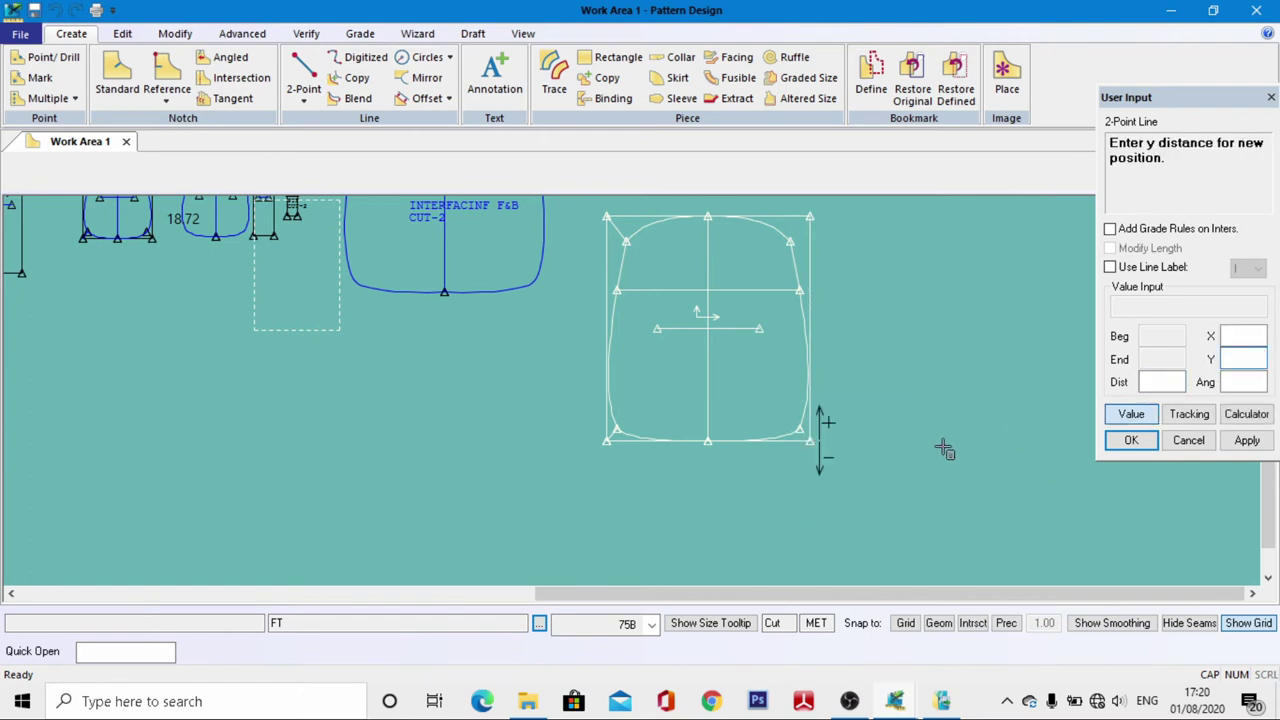
pyautogui.write('10')
pyautogui.press('Return')
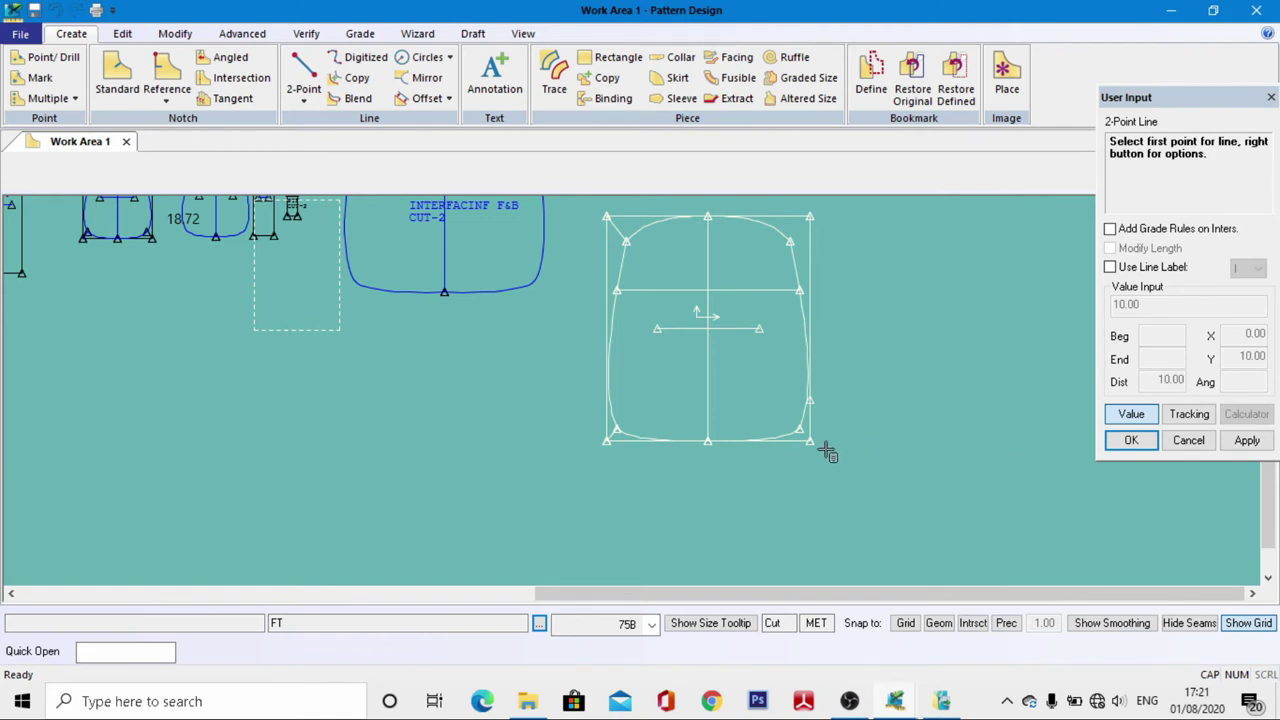
pyautogui.click(55, 12)
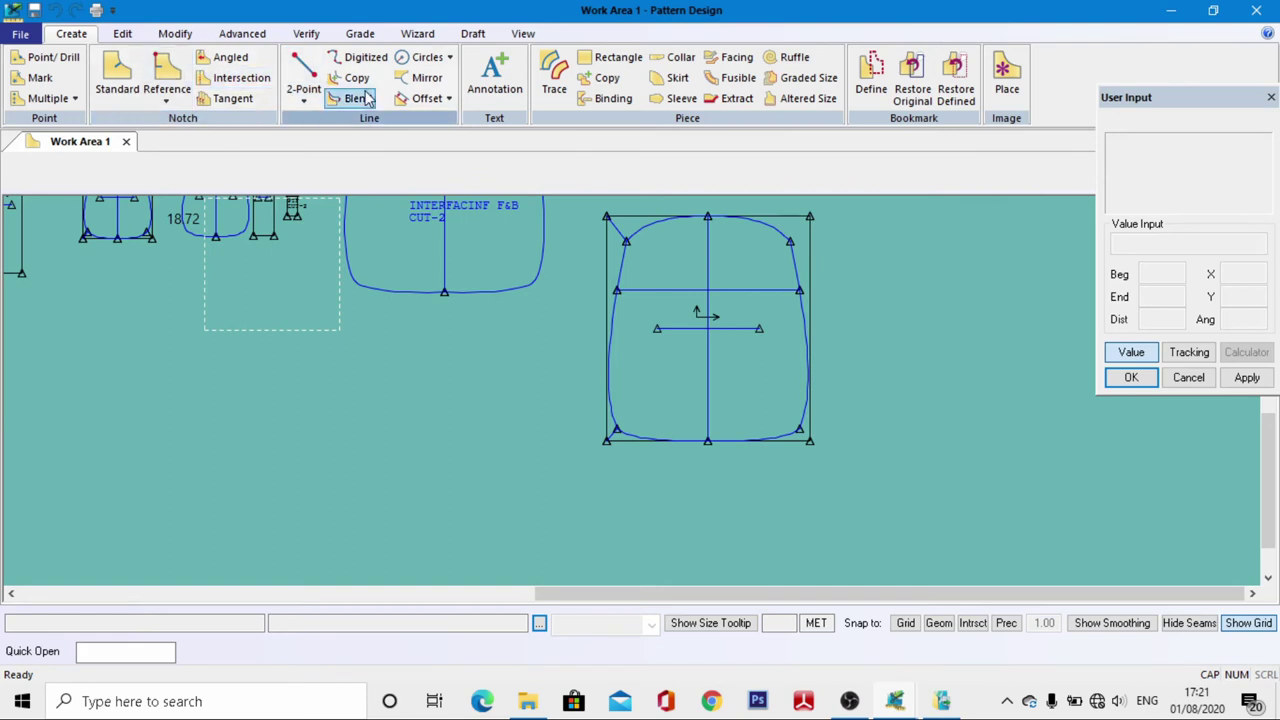
# Draw a 2-point line straight down from the FT rectangle's lower right corner with a Y distance of -10
pyautogui.click(303, 80)
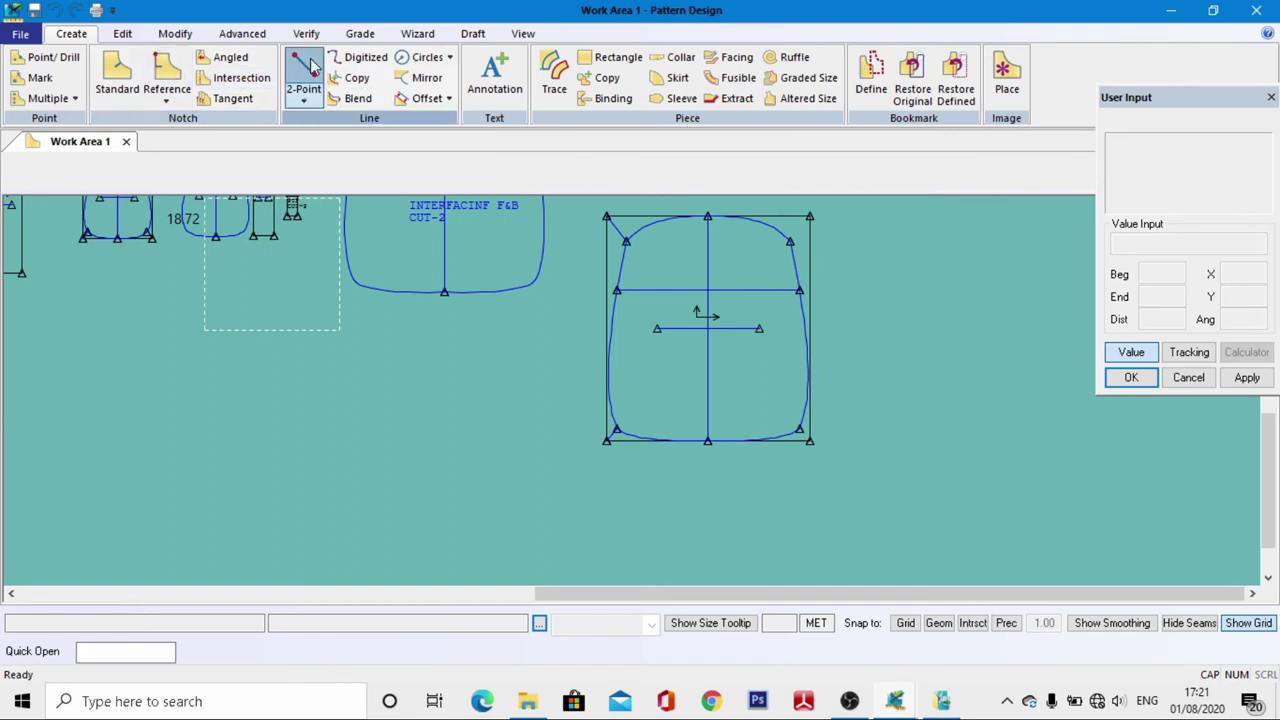
pyautogui.click(810, 440)
pyautogui.click(1240, 384)
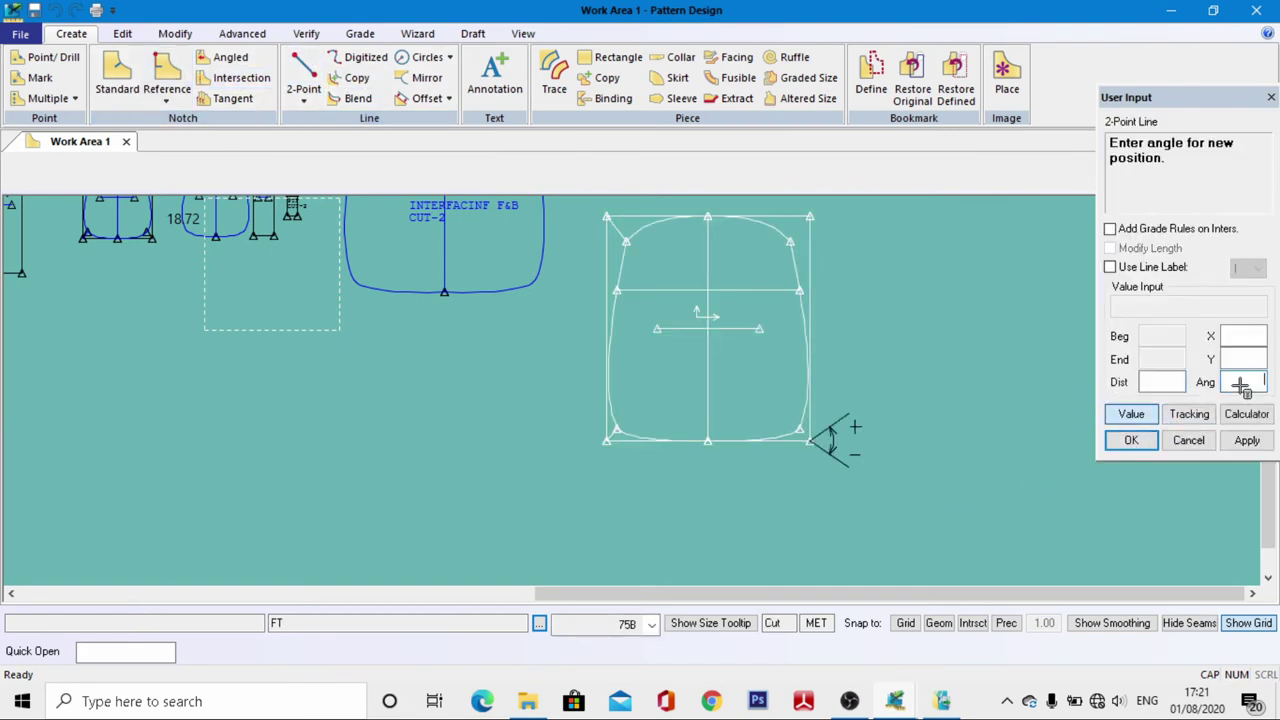
pyautogui.click(1245, 357)
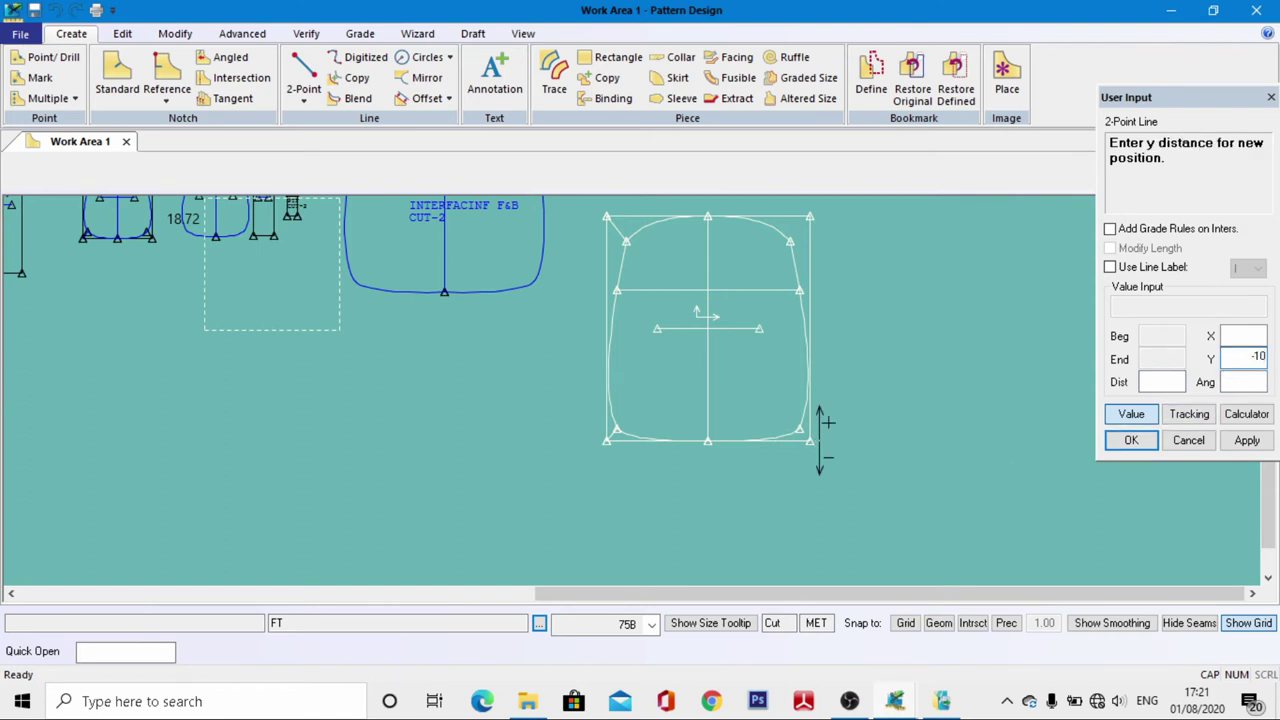
pyautogui.press('Return')
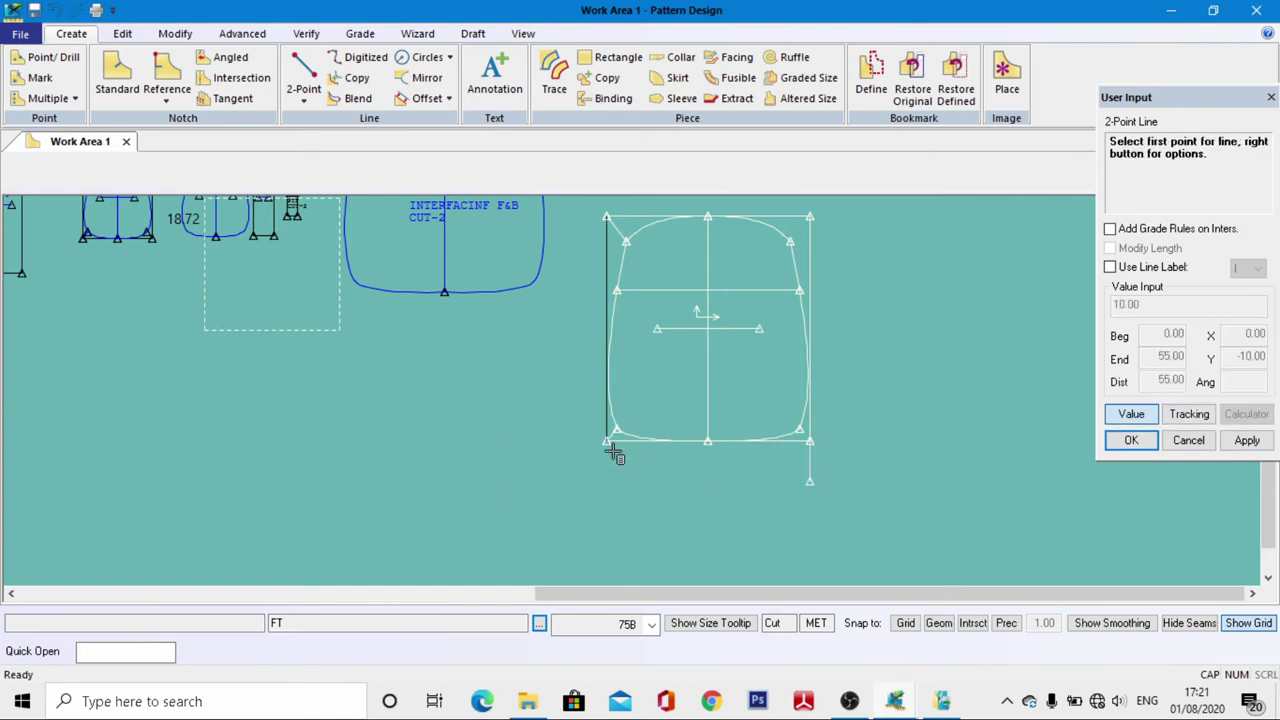
# Draw a matching 2-point line down from the FT rectangle's lower left corner with a Y distance of -10
pyautogui.click(608, 445)
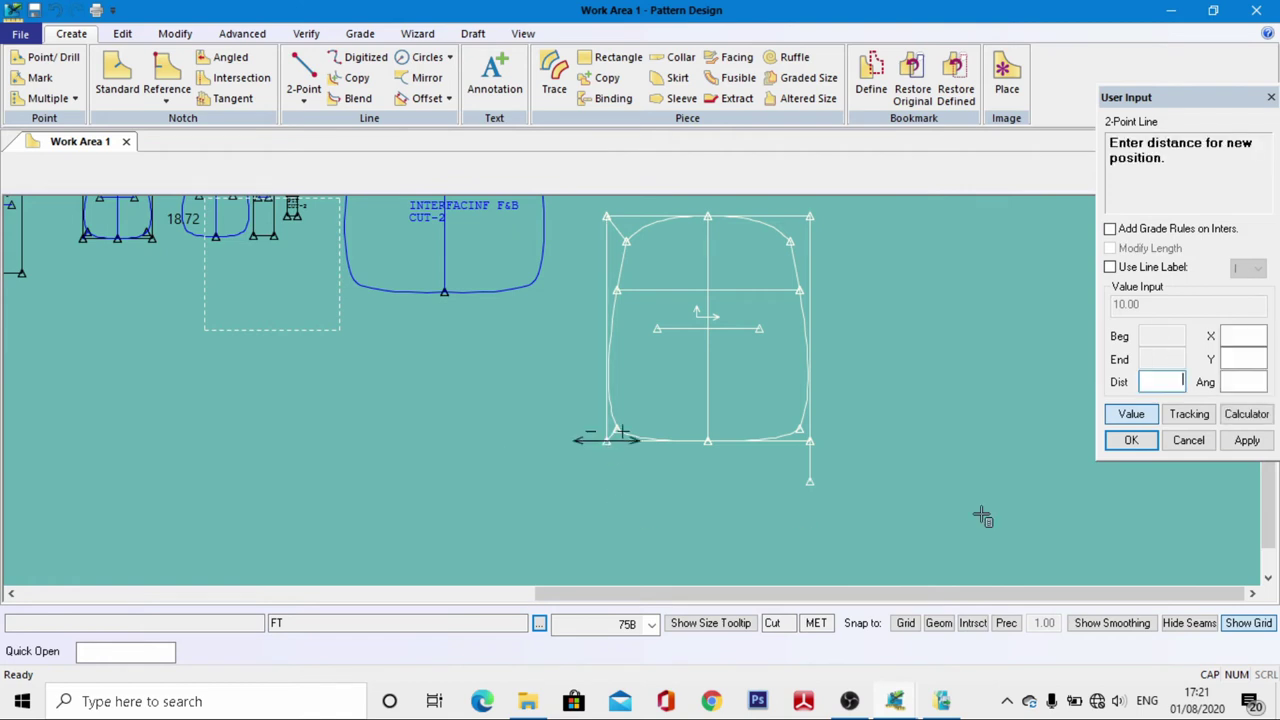
pyautogui.click(1245, 360)
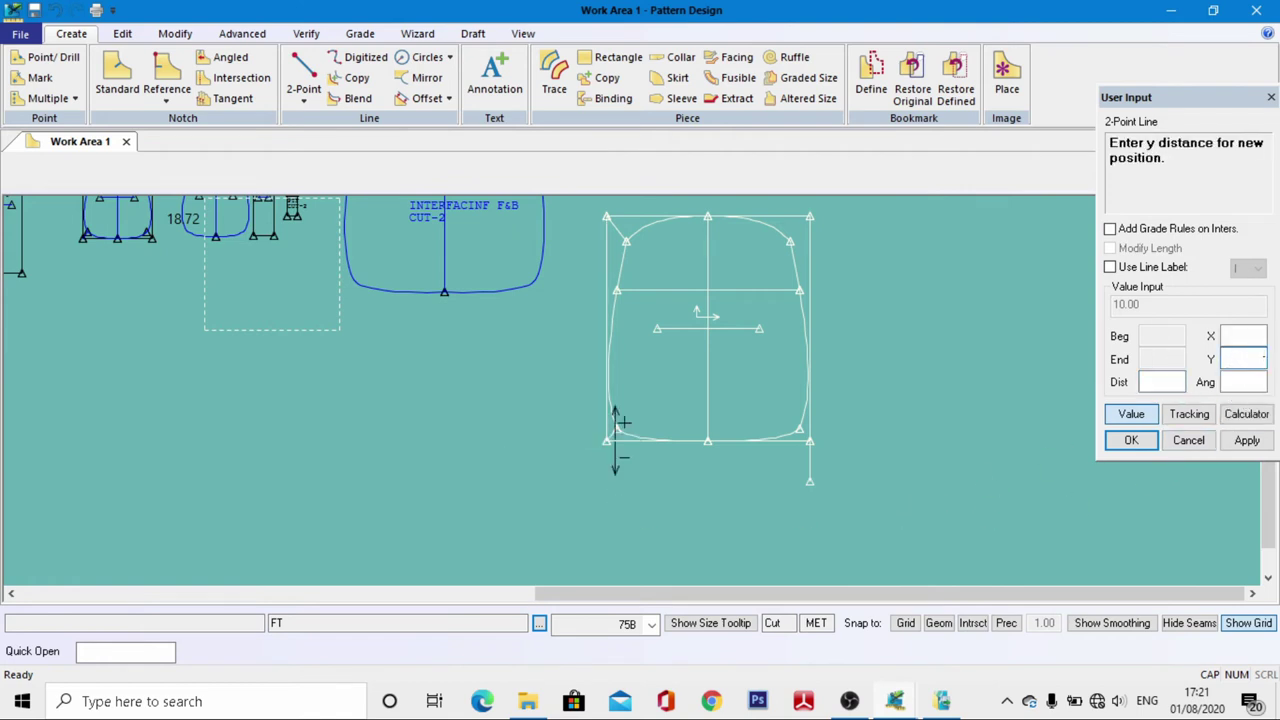
pyautogui.press('Return')
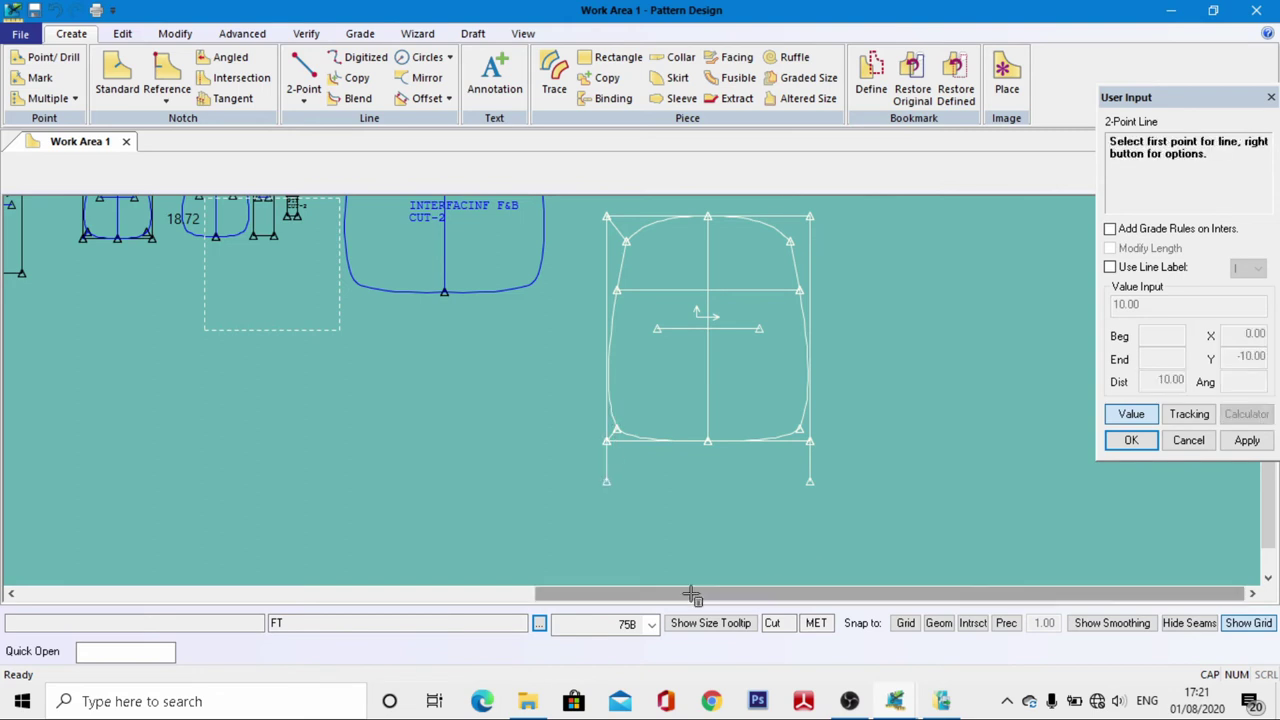
pyautogui.rightClick(888, 291)
pyautogui.click(857, 165)
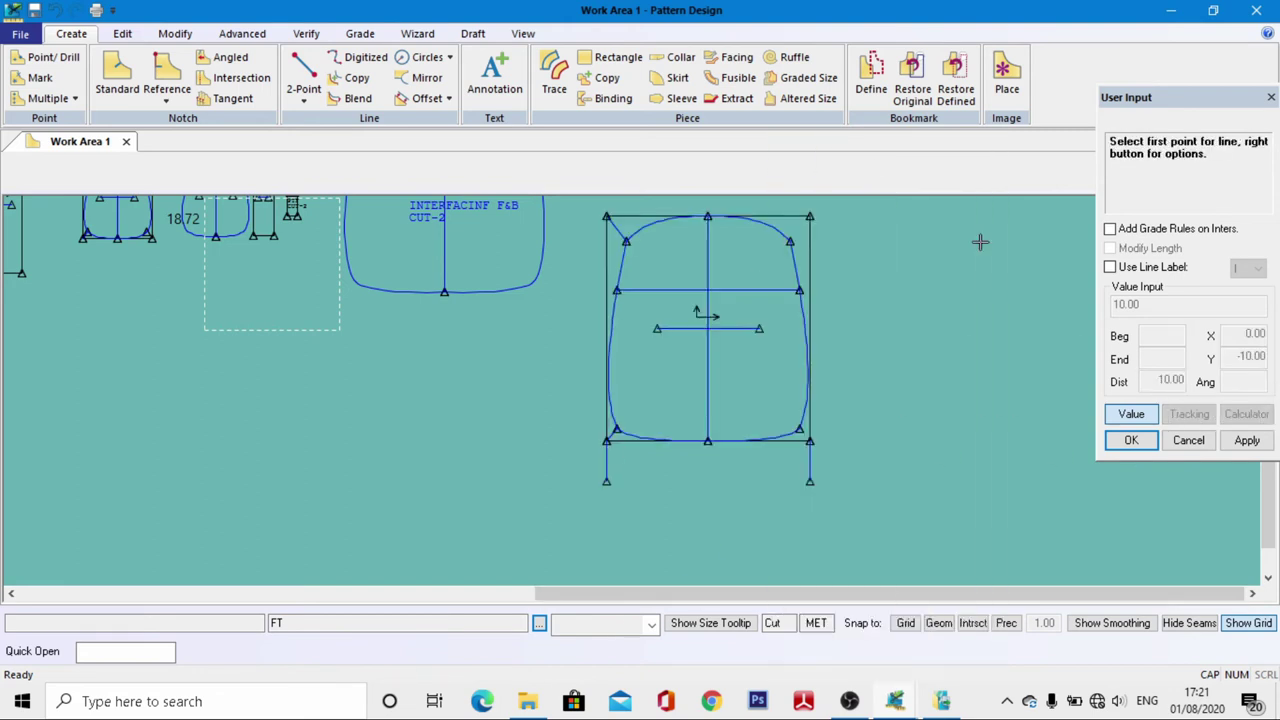
# Join the lower ends of the two short vertical lines with a straight horizontal 2-point line
pyautogui.click(292, 80)
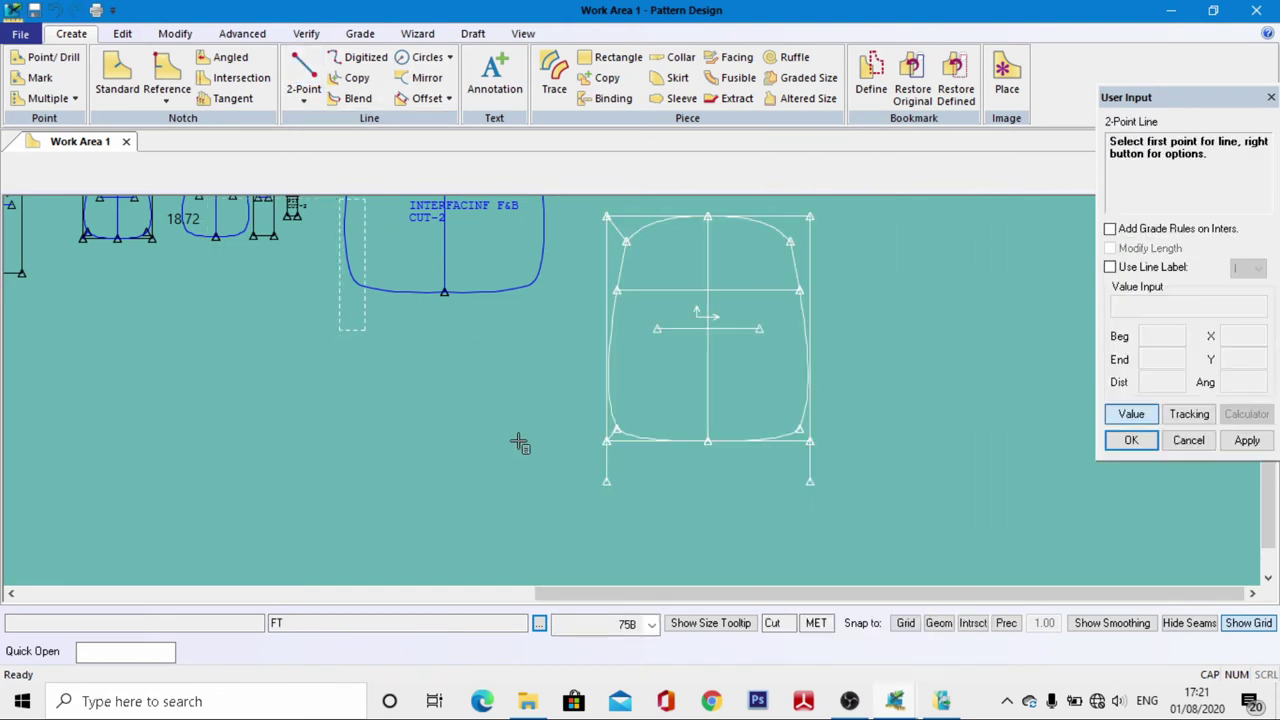
pyautogui.click(609, 484)
pyautogui.click(1131, 440)
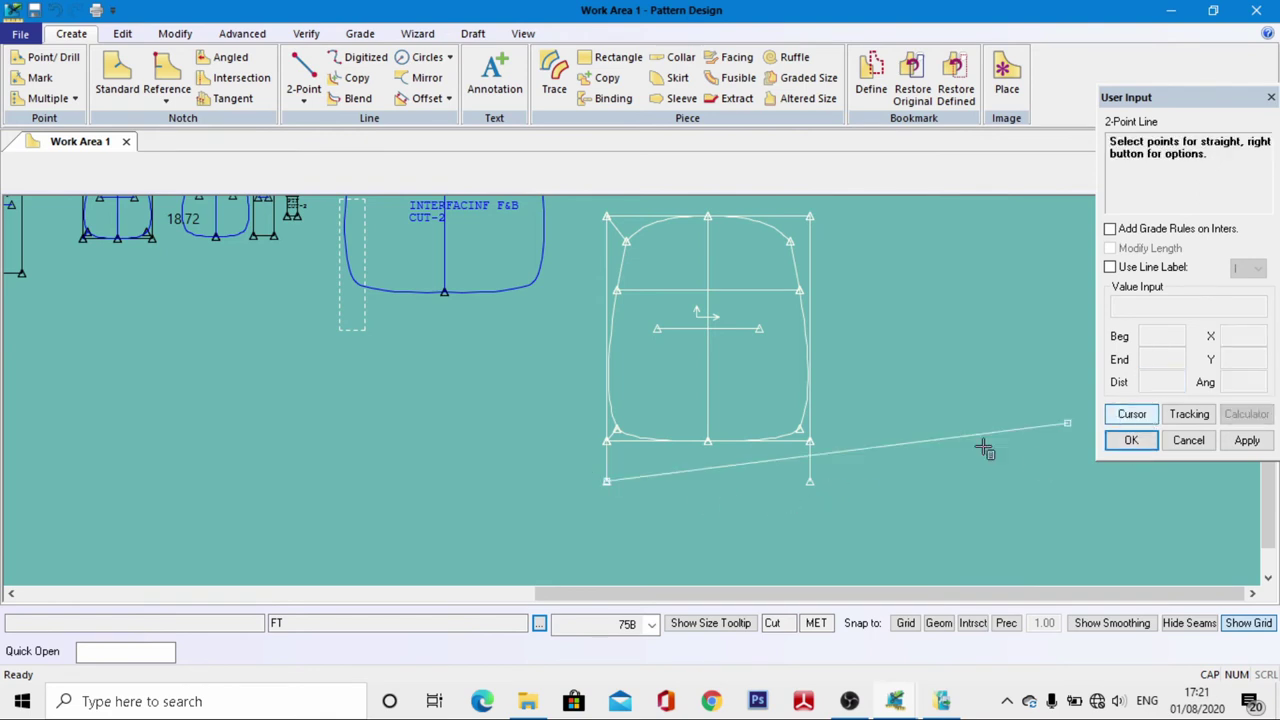
pyautogui.click(809, 480)
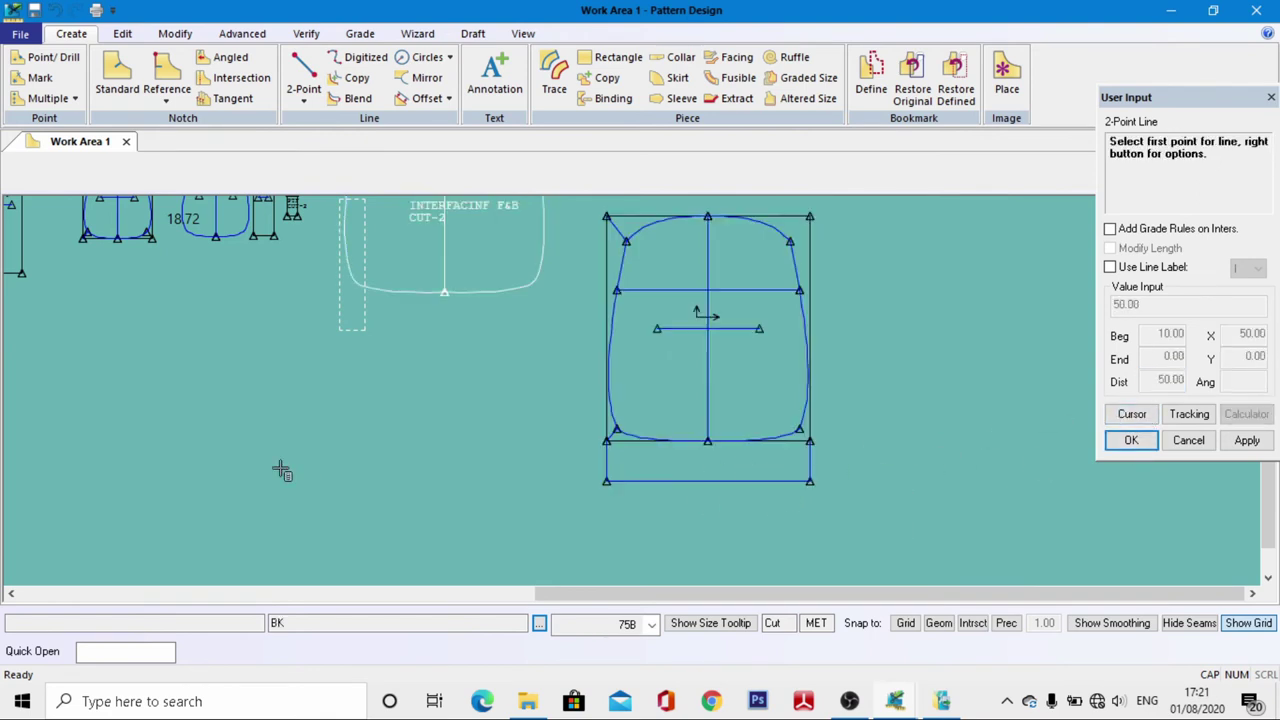
pyautogui.rightClick(445, 443)
pyautogui.click(388, 146)
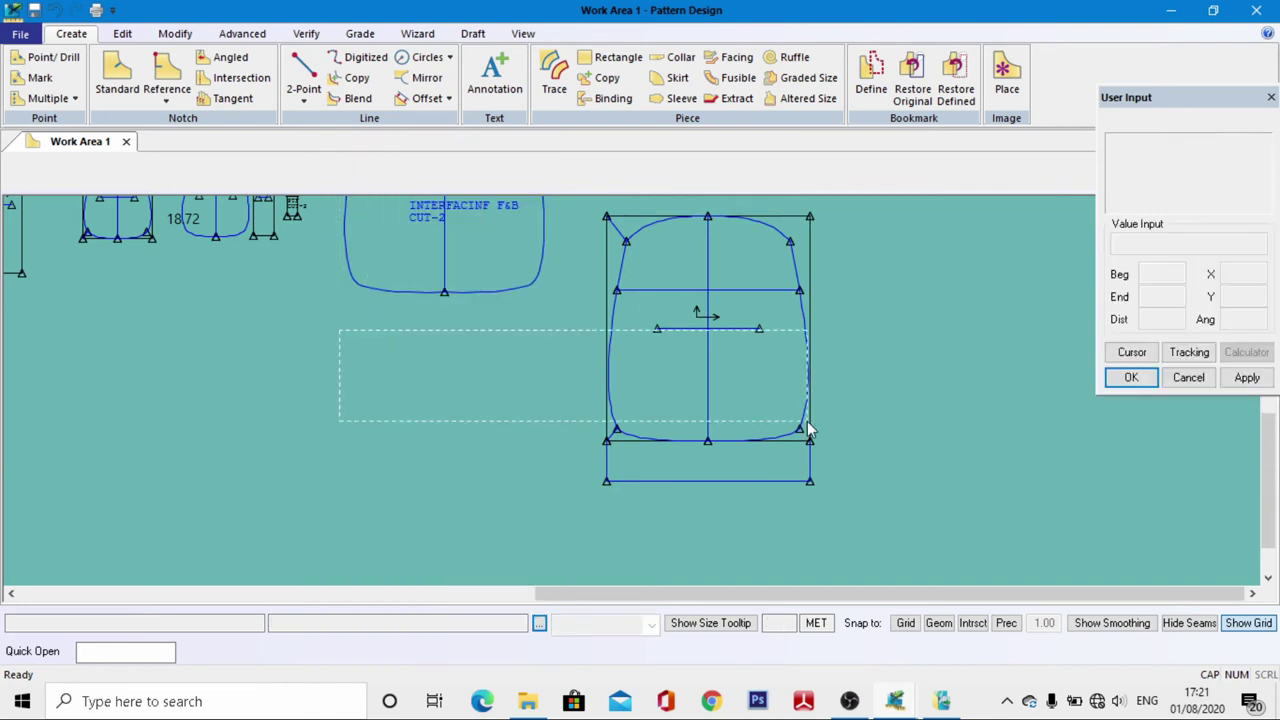
# Mirror the FT outline curves, centre line, cross line and rectangle's bottom edge about the new horizontal line below the piece
pyautogui.scroll(-3, 642, 473)
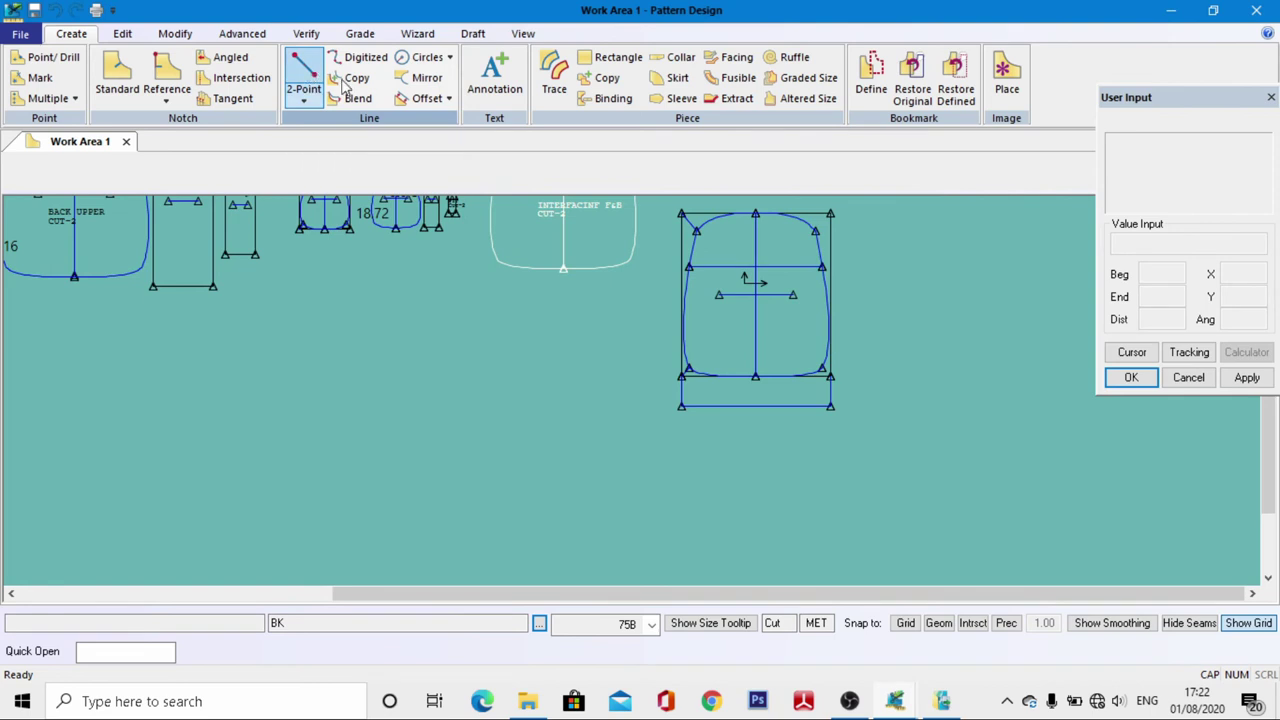
pyautogui.click(427, 77)
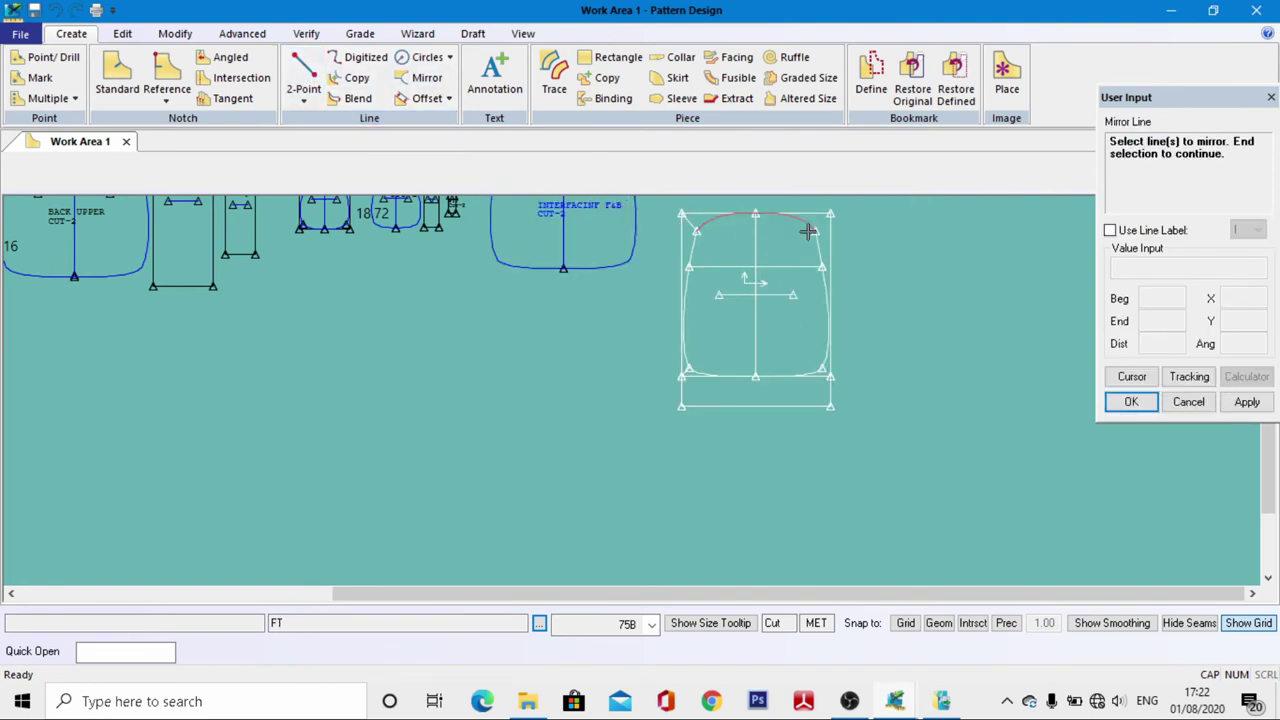
pyautogui.click(818, 320)
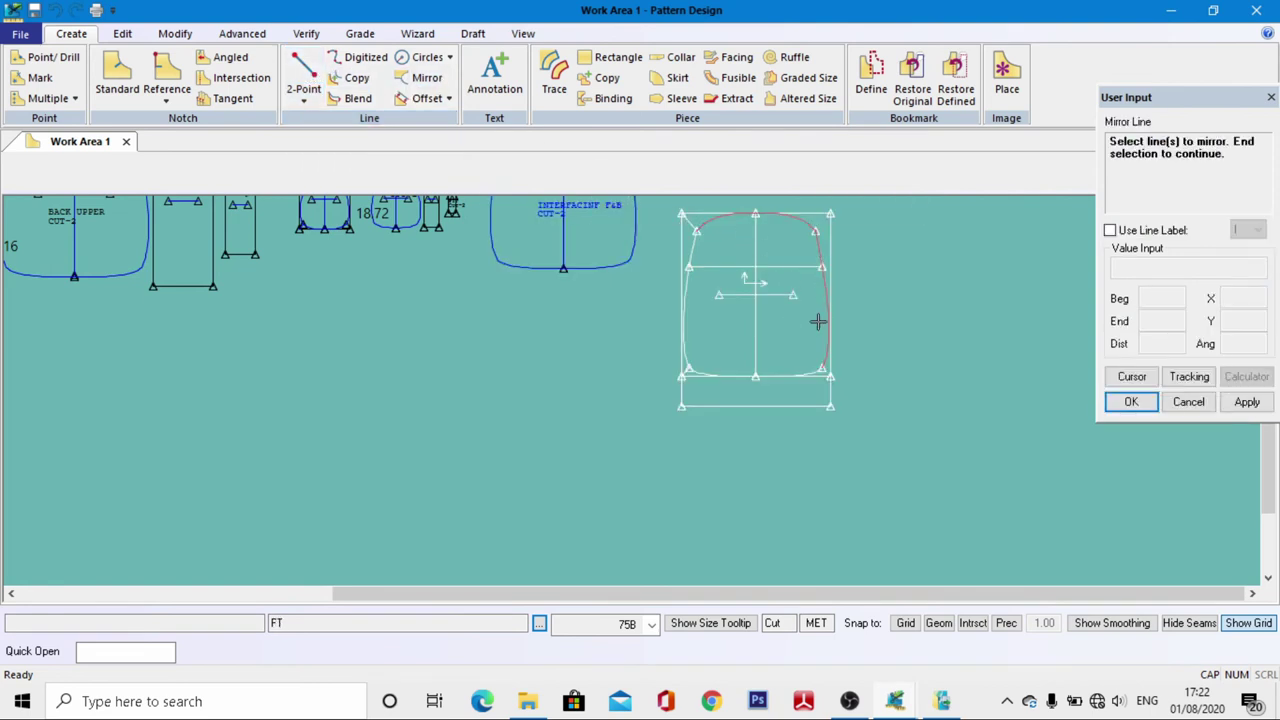
pyautogui.click(807, 372)
pyautogui.click(686, 304)
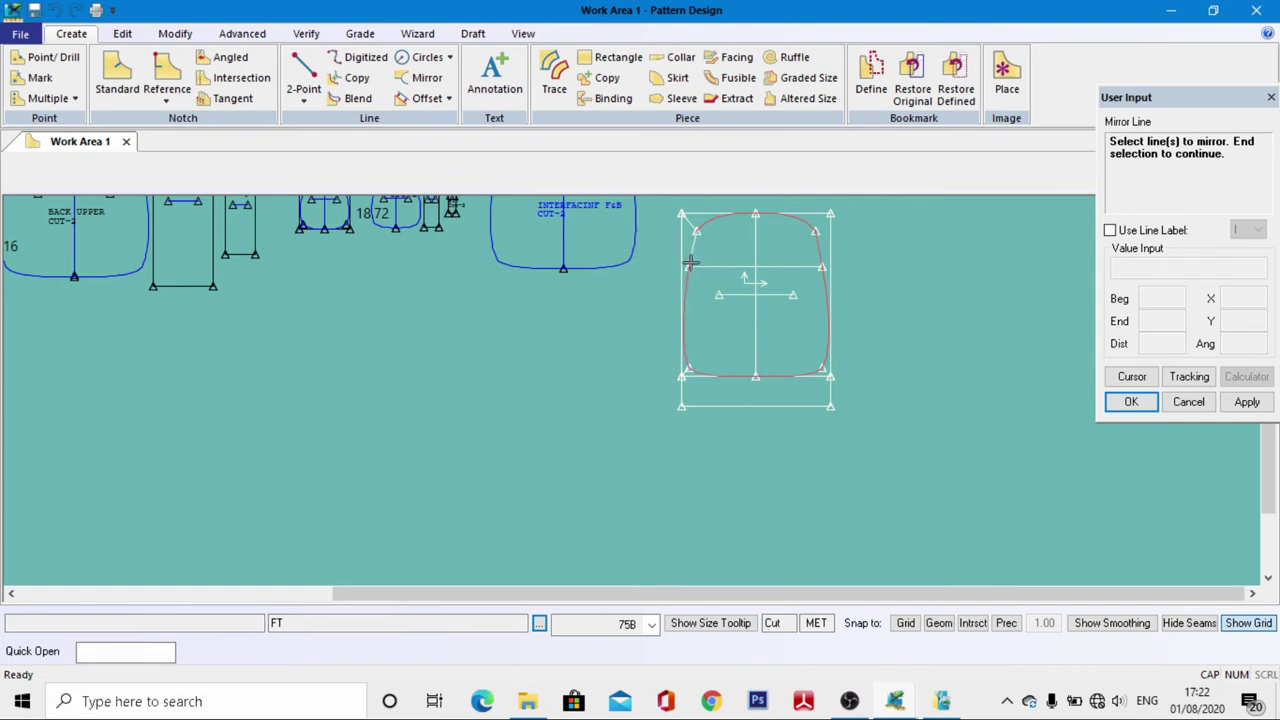
pyautogui.click(752, 255)
pyautogui.click(766, 404)
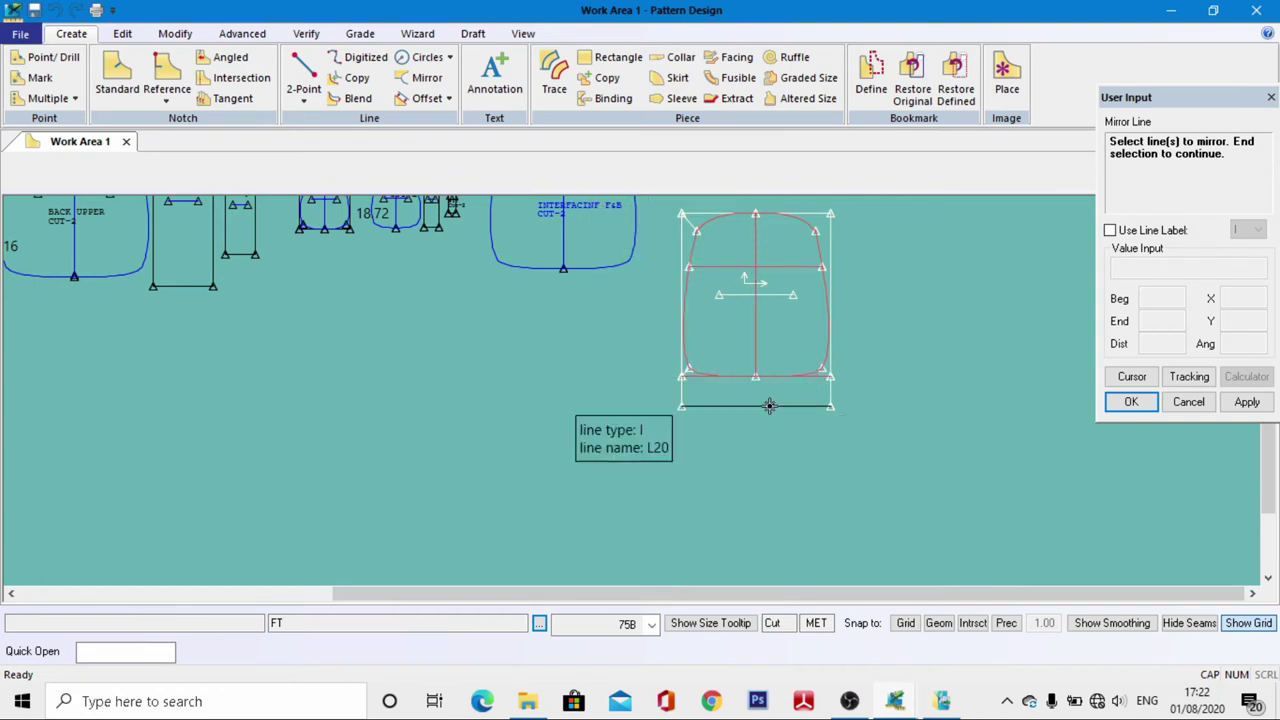
pyautogui.rightClick(790, 323)
pyautogui.click(790, 326)
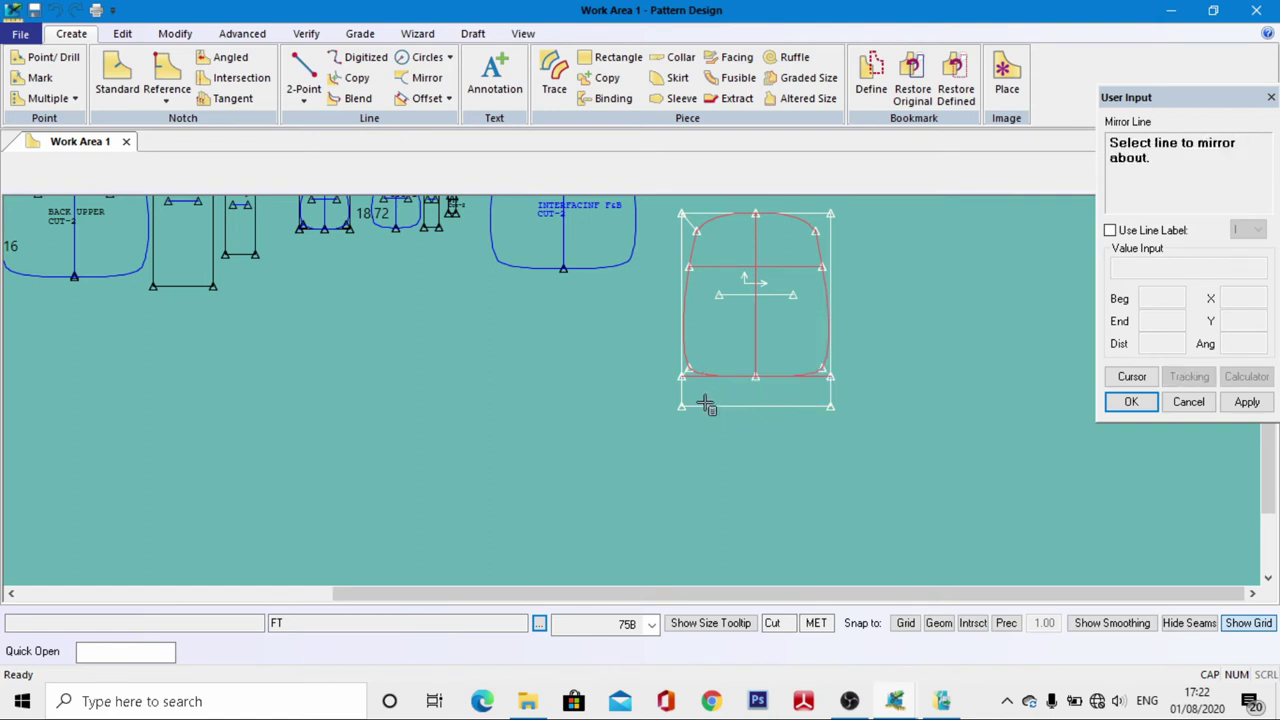
pyautogui.click(758, 404)
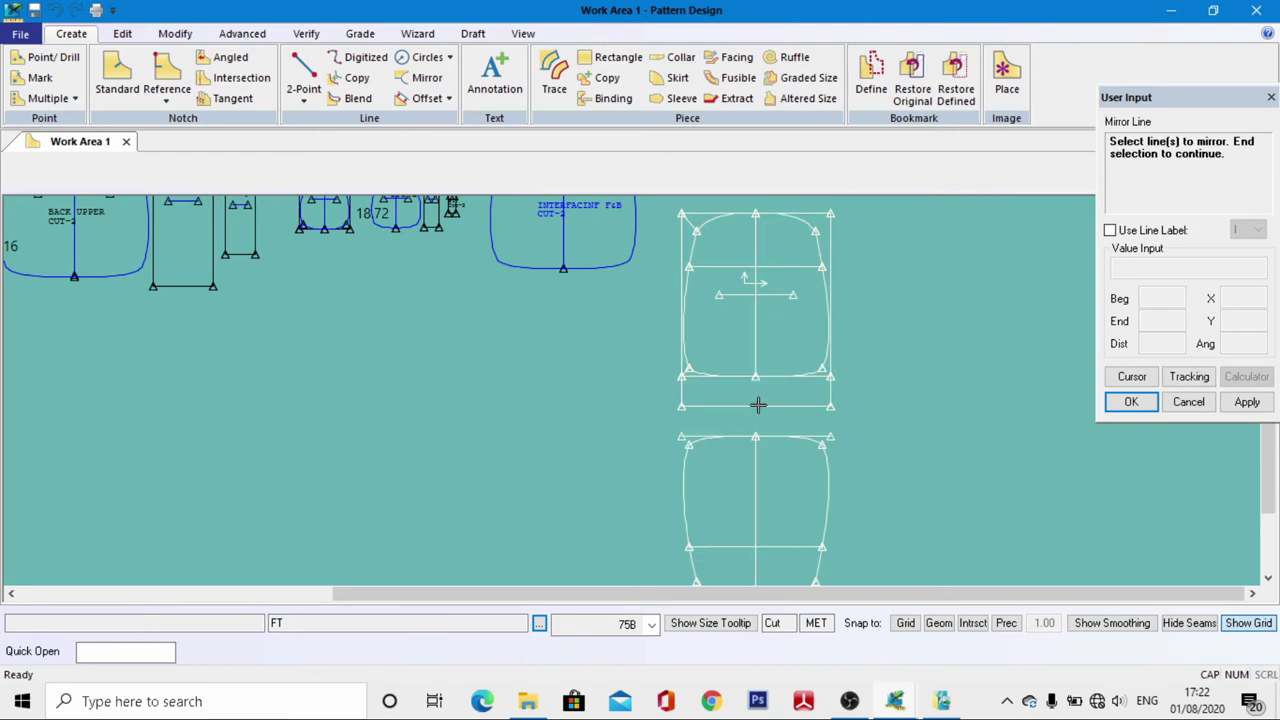
pyautogui.scroll(1, 758, 404)
pyautogui.scroll(-1, 771, 394)
pyautogui.rightClick(580, 398)
pyautogui.click(586, 430)
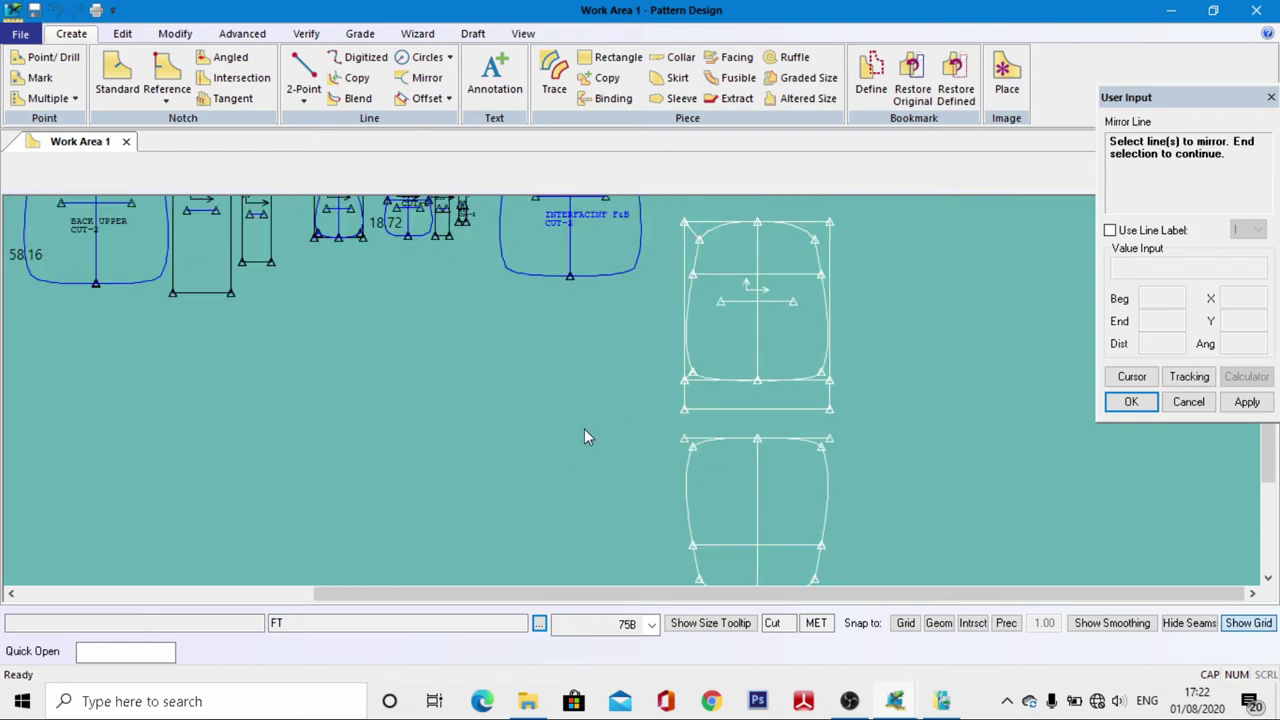
# Connect both ends of the horizontal mirror line to the corners of the mirrored half with vertical 2-point lines
pyautogui.click(303, 75)
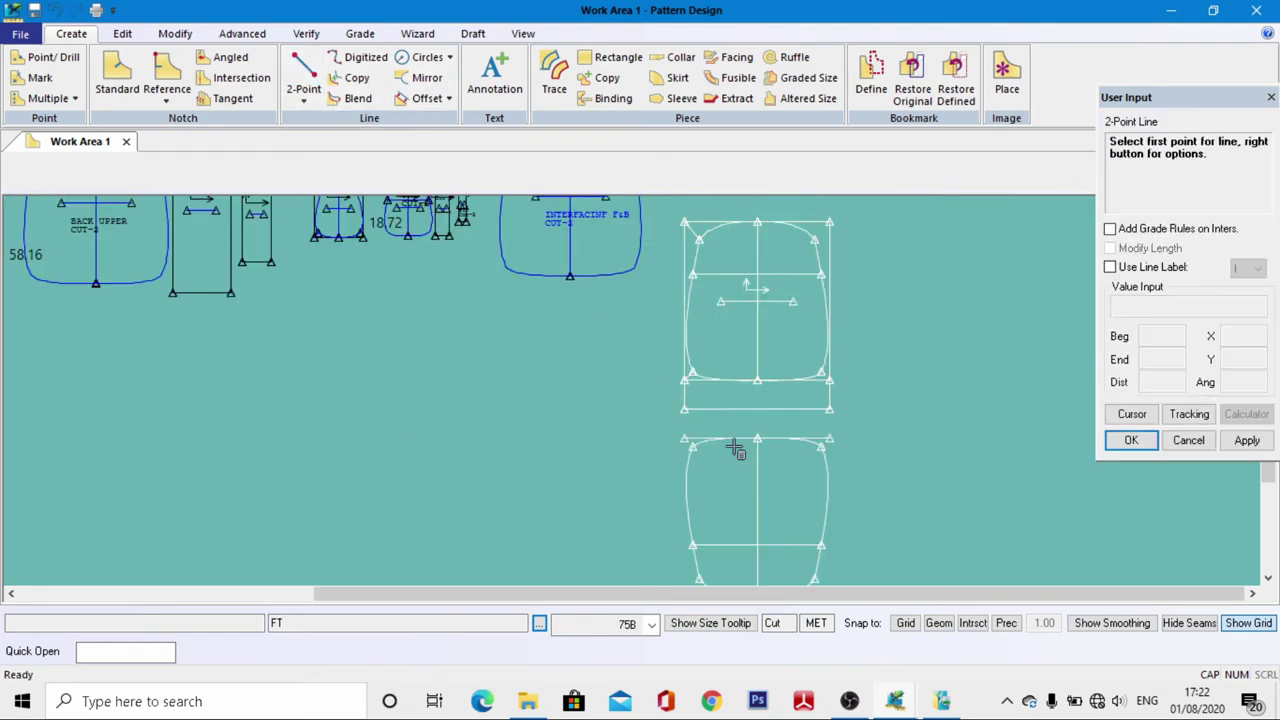
pyautogui.click(684, 409)
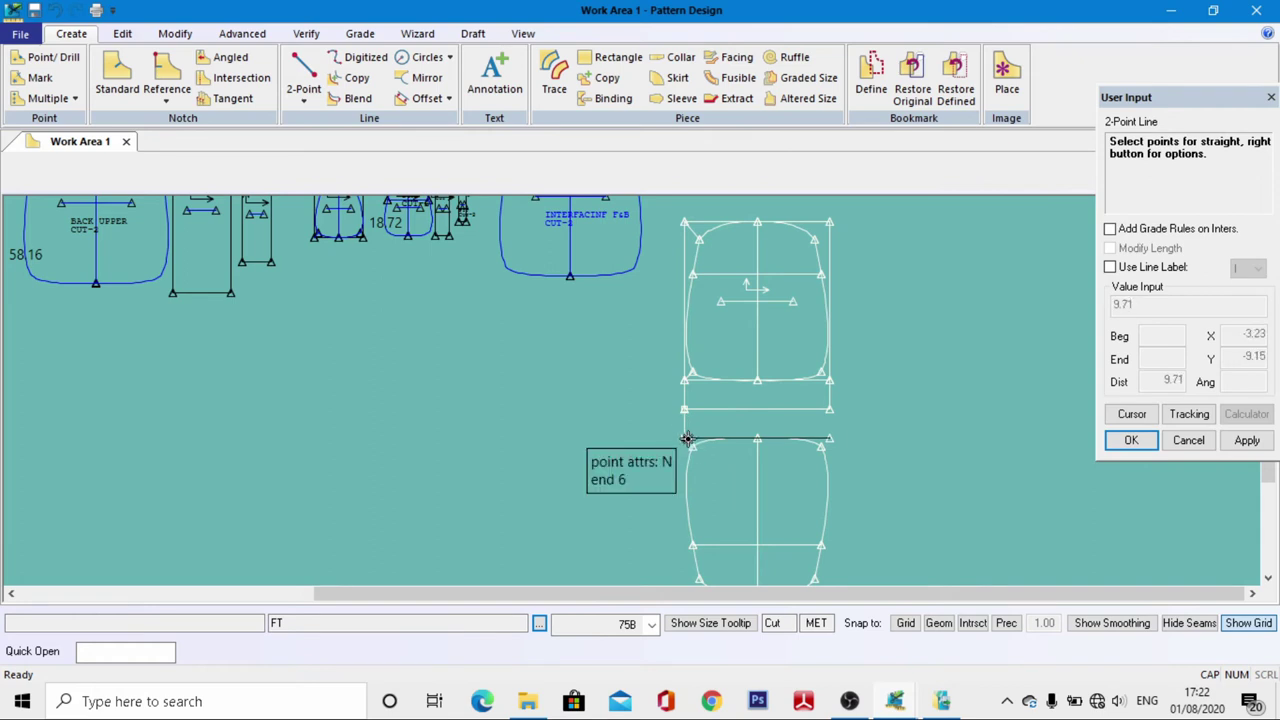
pyautogui.click(830, 446)
pyautogui.rightClick(858, 388)
pyautogui.click(800, 162)
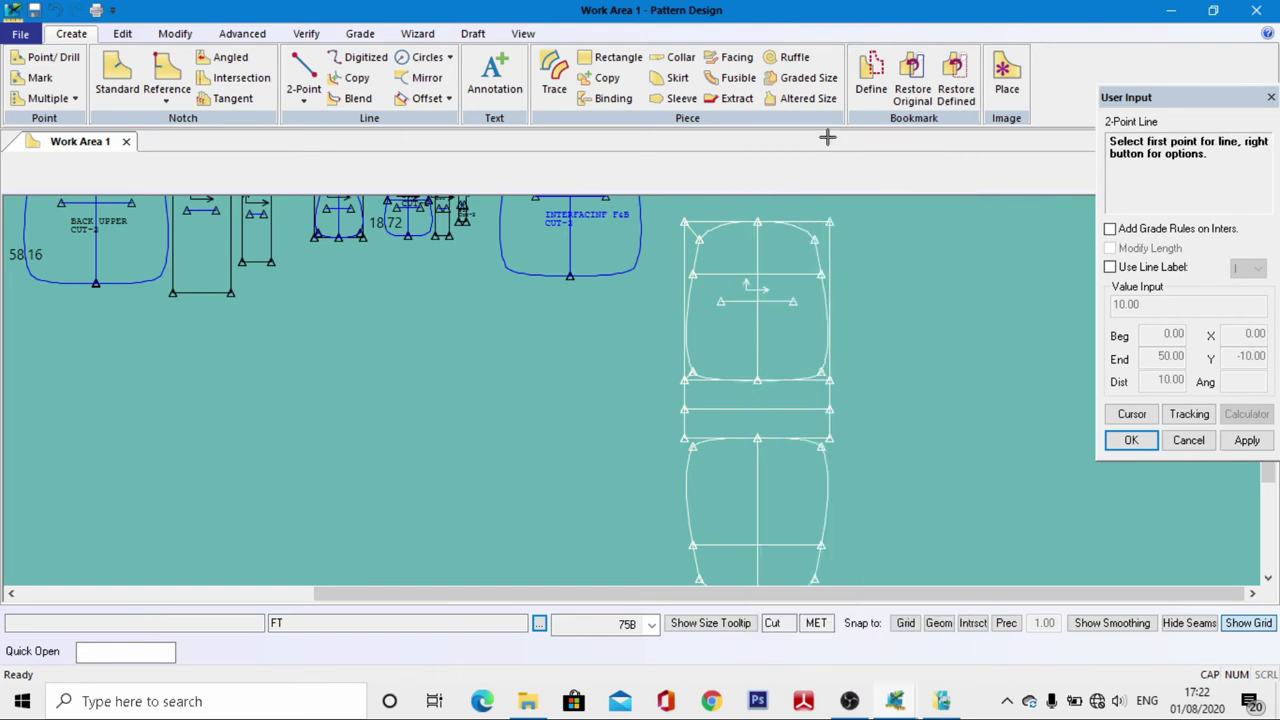
# Connect the upper and mirrored halves on the left with a 2-point line starting and ending 2.5 along their corner curves
pyautogui.scroll(2, 819, 324)
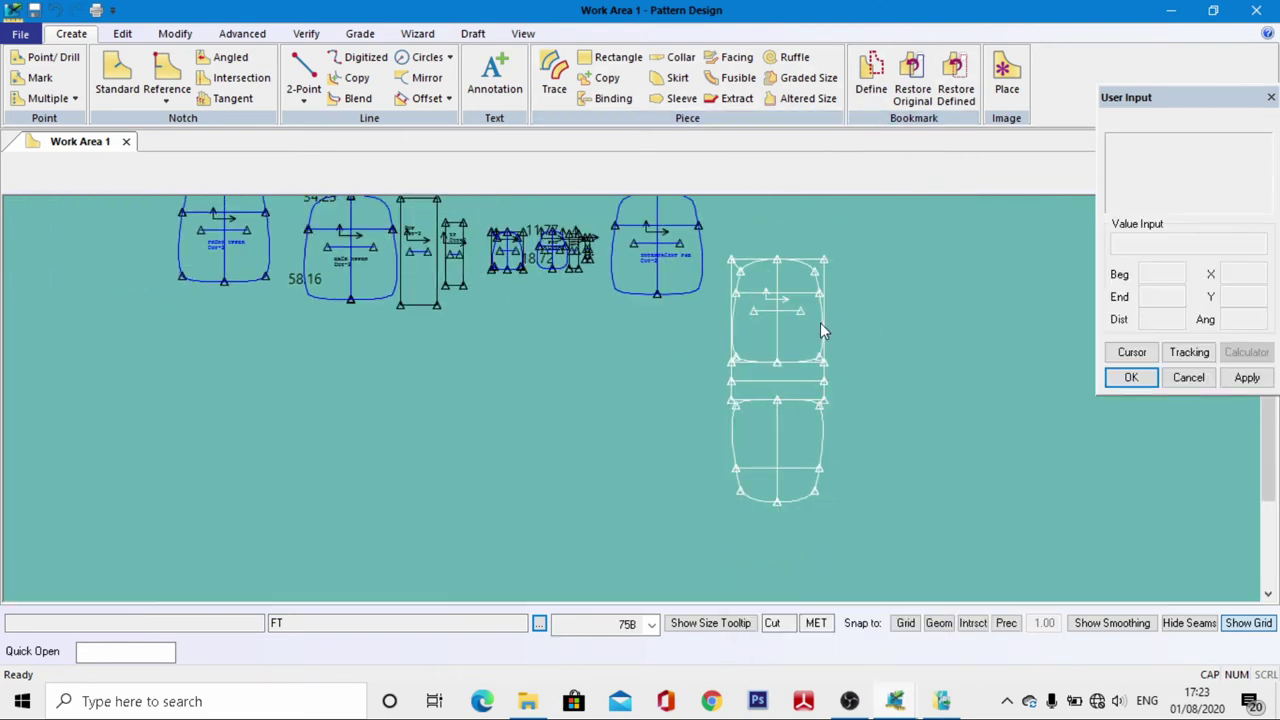
pyautogui.scroll(2, 753, 403)
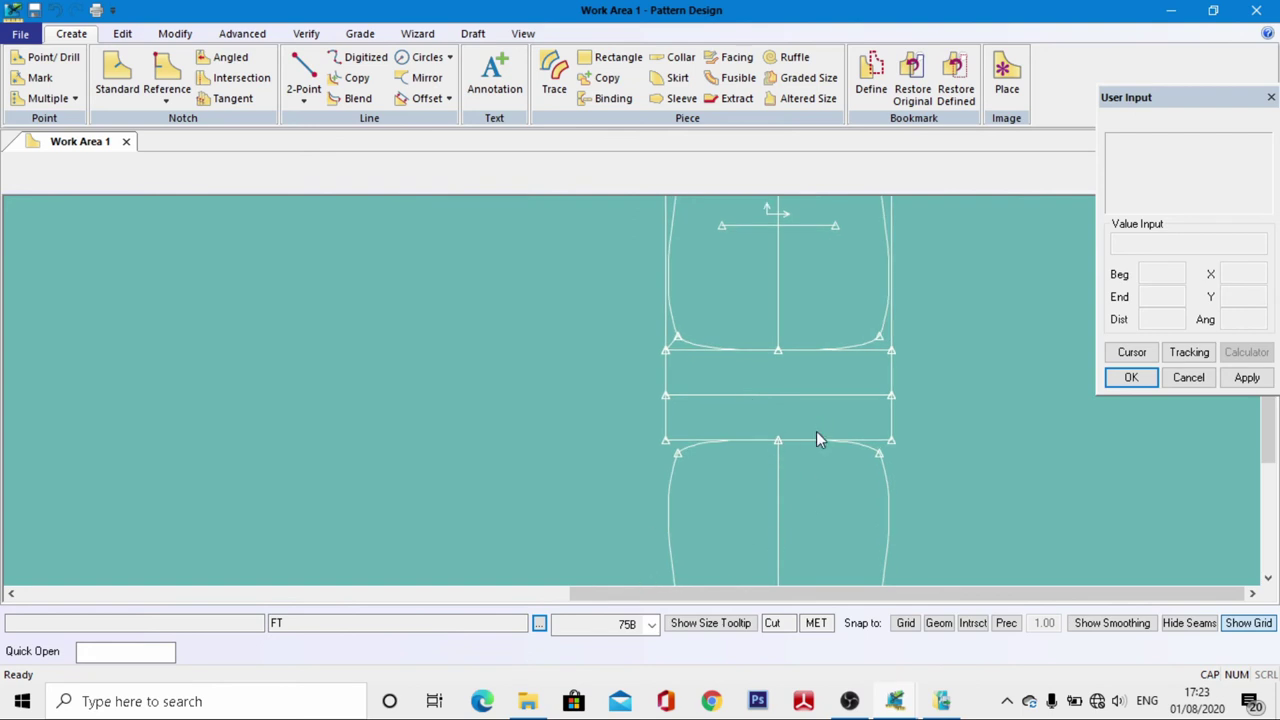
pyautogui.click(303, 72)
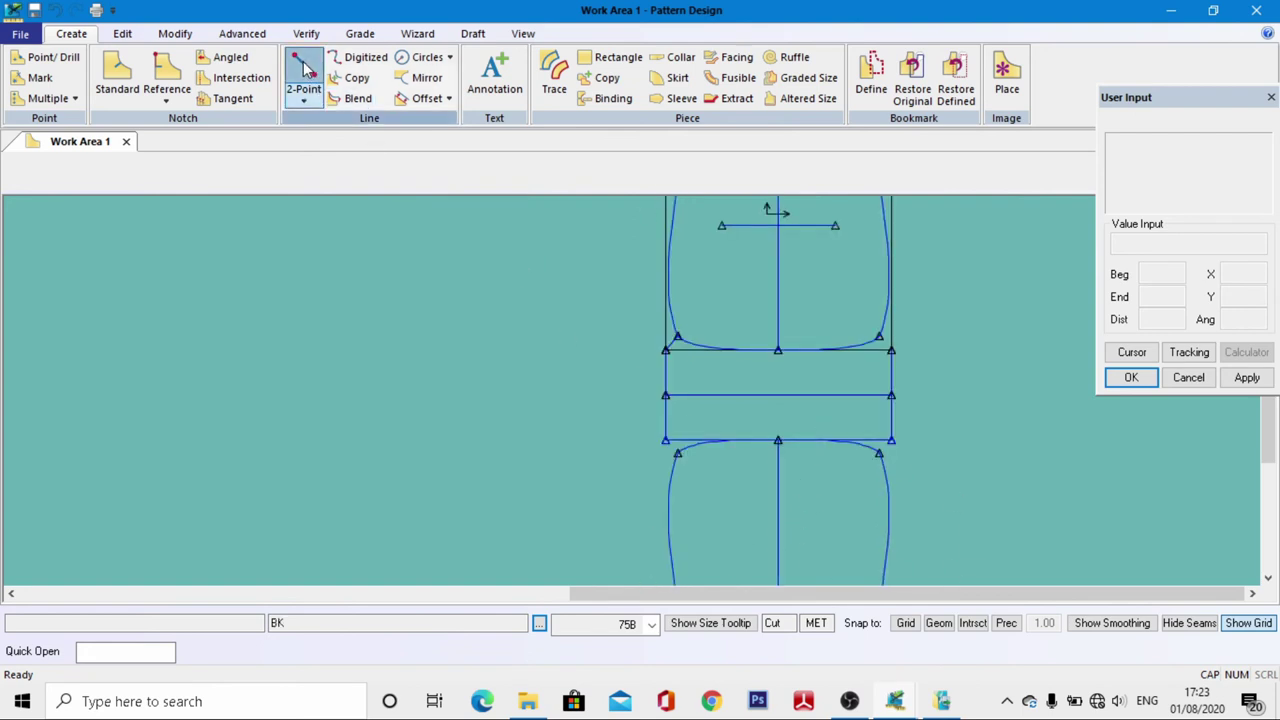
pyautogui.click(677, 336)
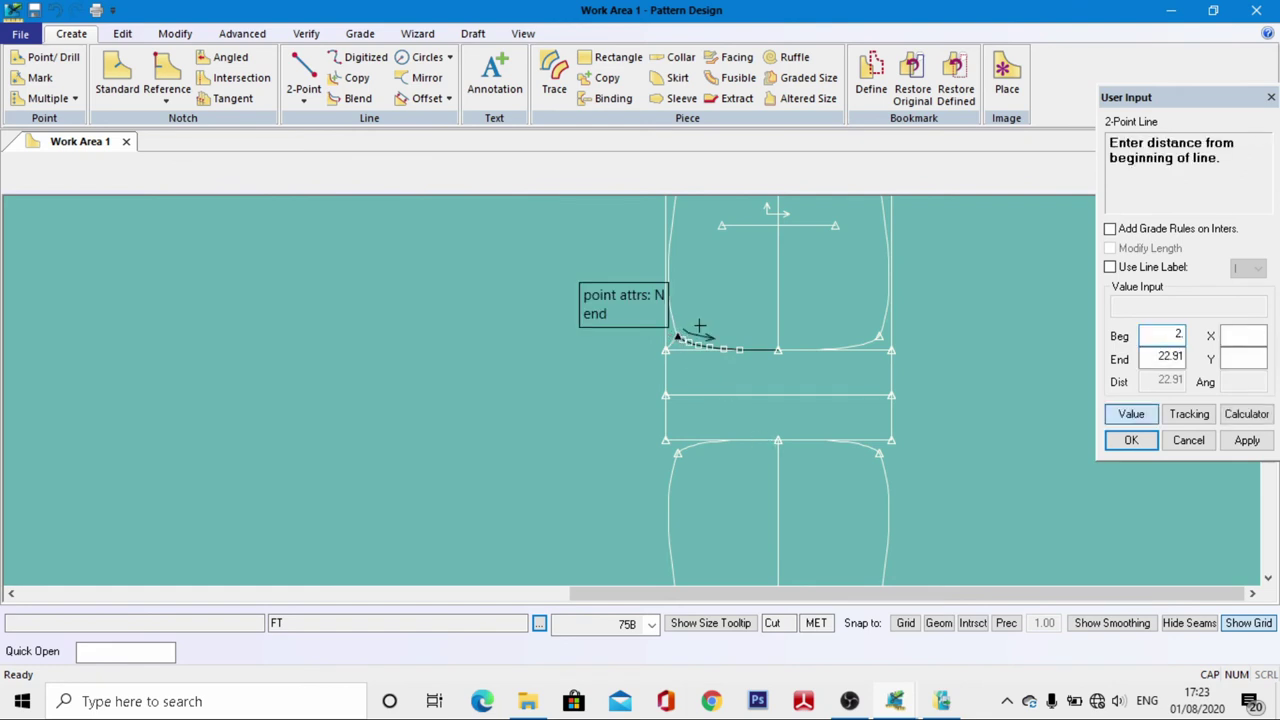
pyautogui.press('Return')
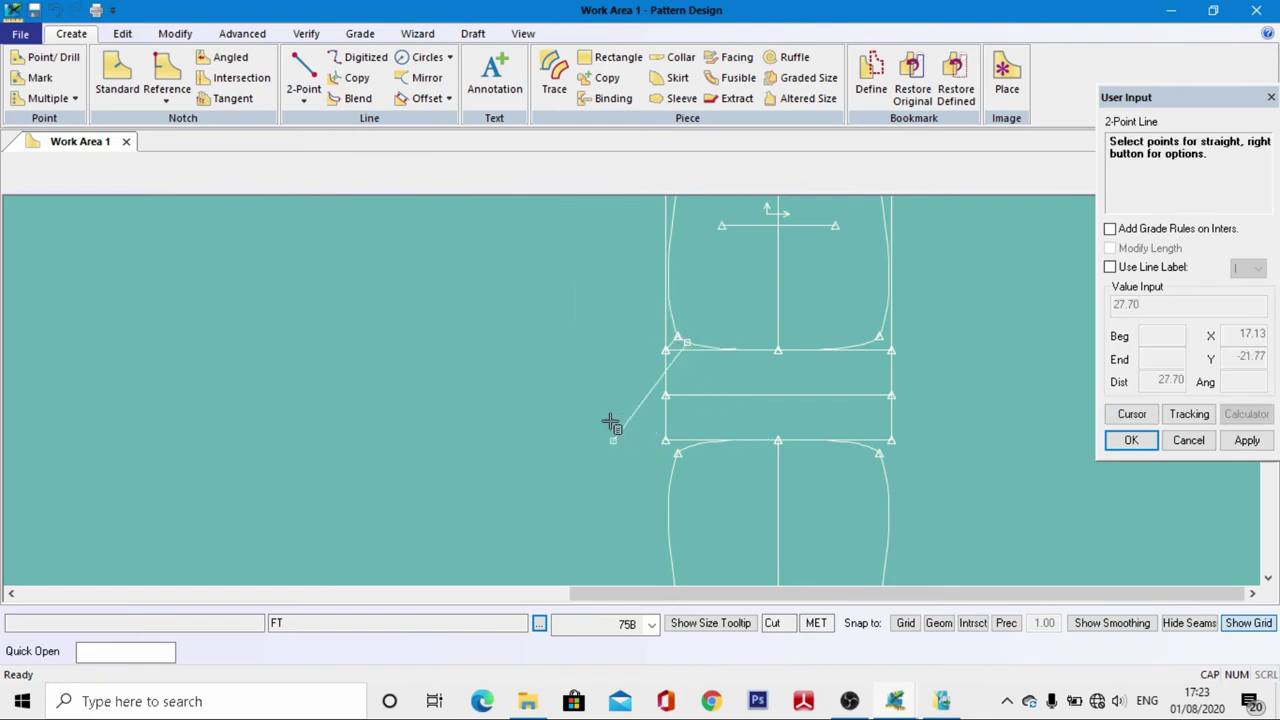
pyautogui.click(677, 457)
pyautogui.write('4')
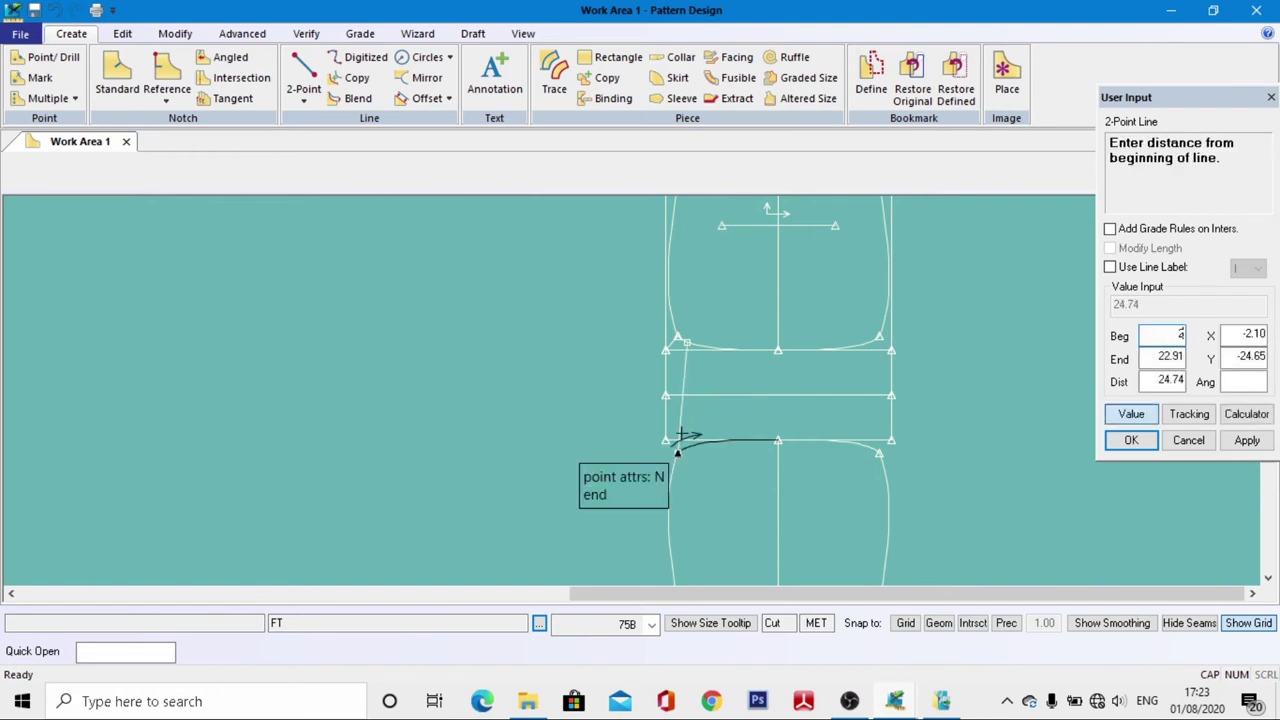
pyautogui.write('.5')
pyautogui.press('Return')
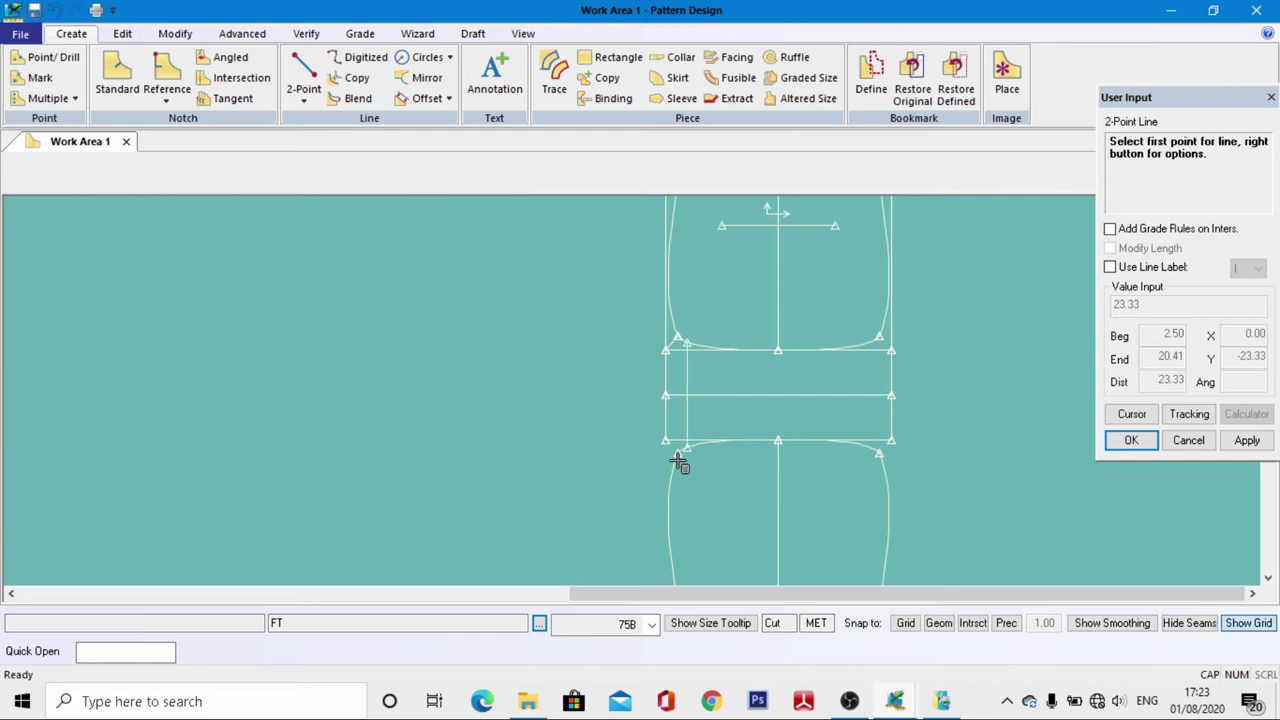
# Draw the matching 2-point line on the right, 2.5 in from the beginning of both corner curves
pyautogui.click(879, 346)
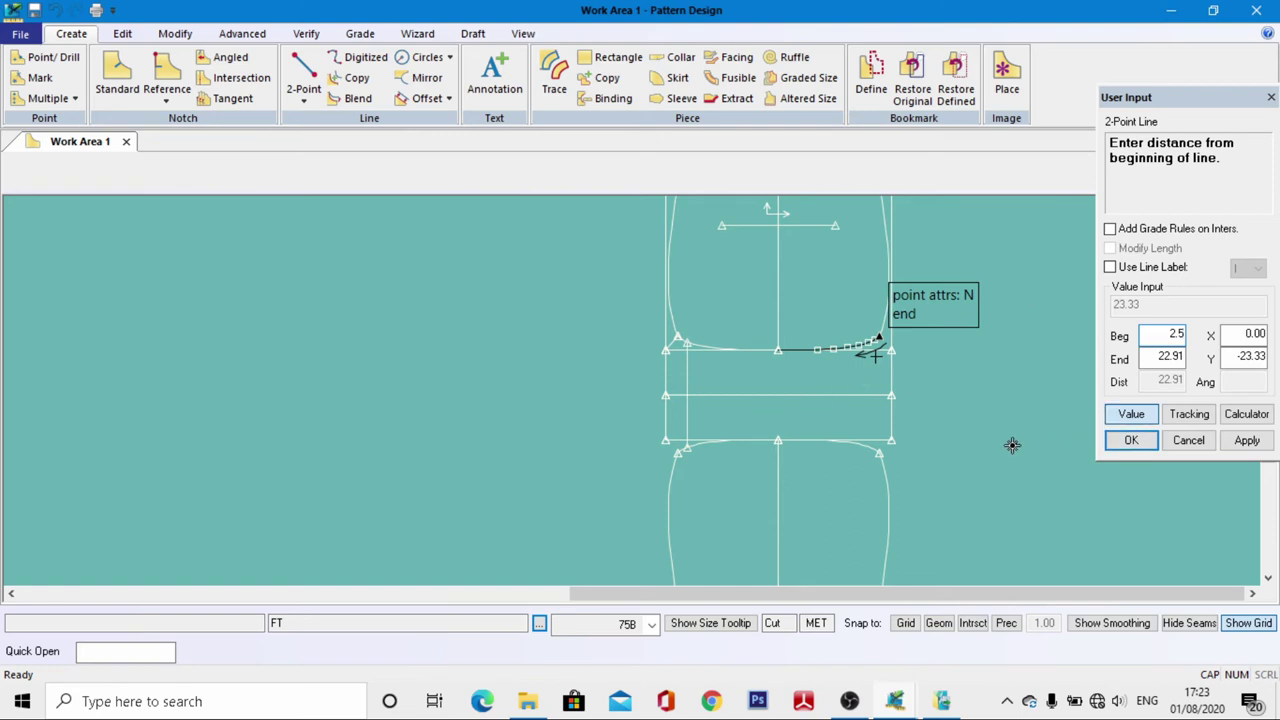
pyautogui.click(1125, 440)
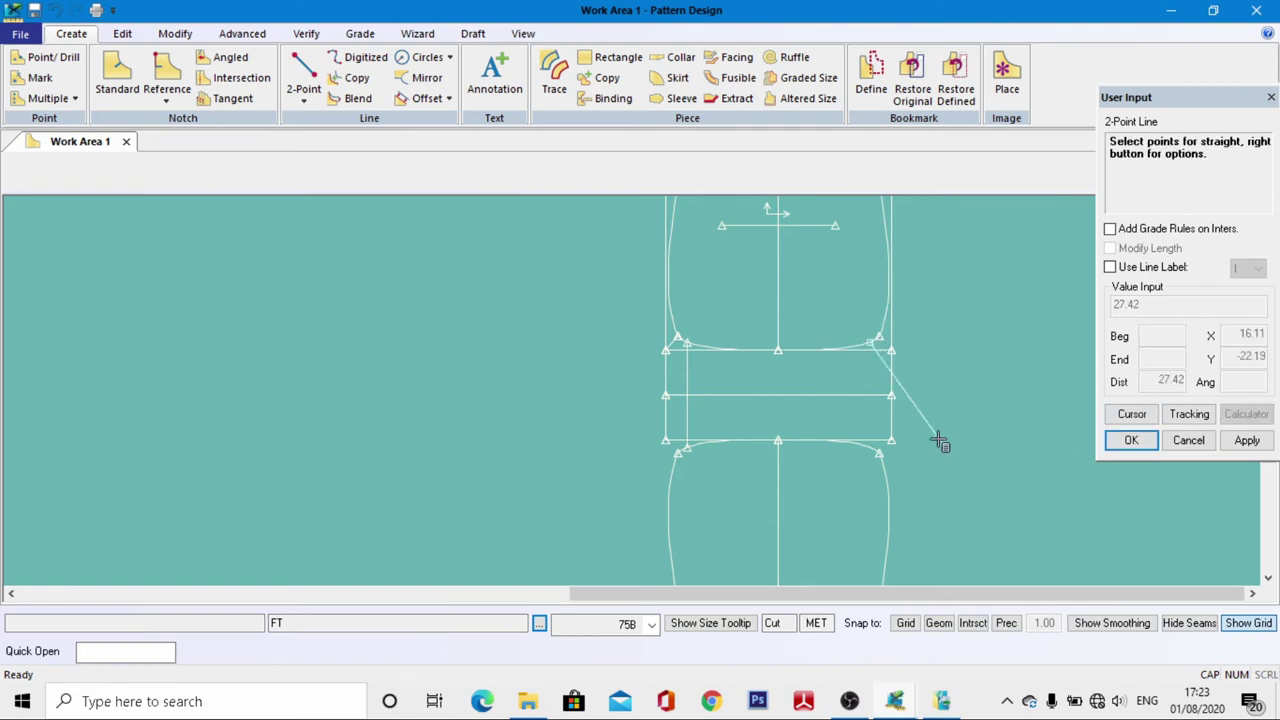
pyautogui.click(880, 456)
pyautogui.write('4')
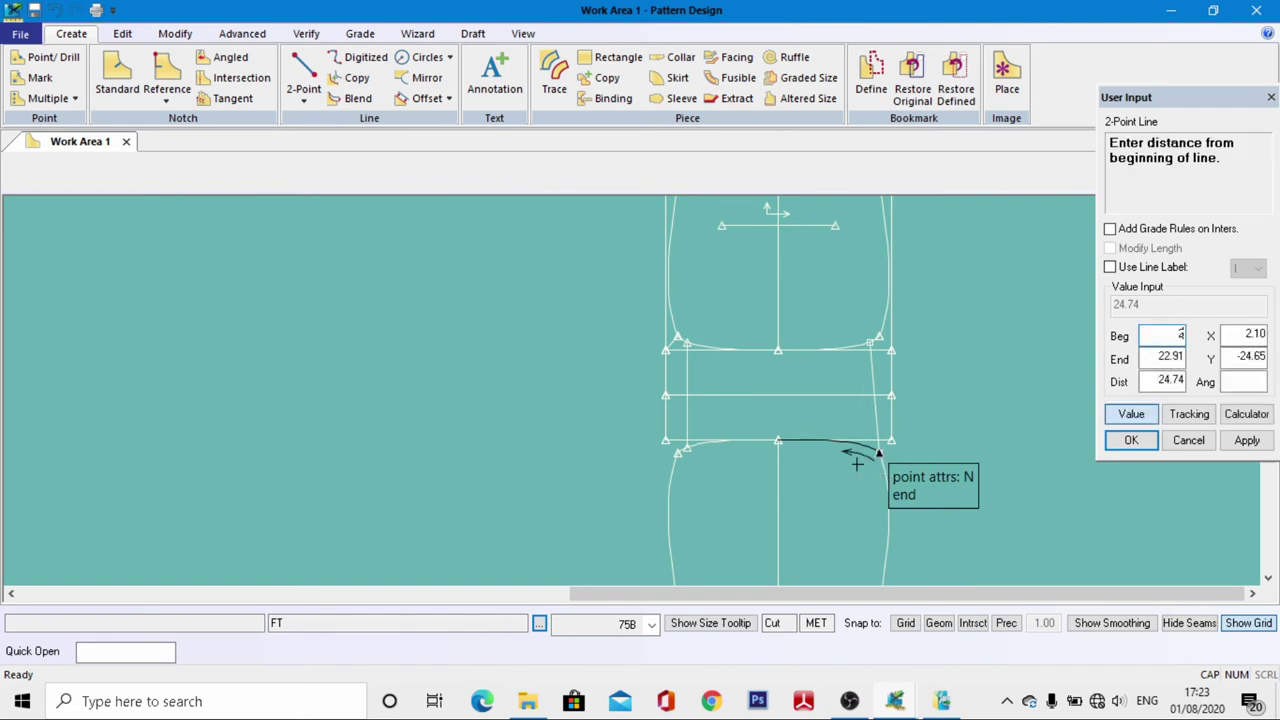
pyautogui.press('Return')
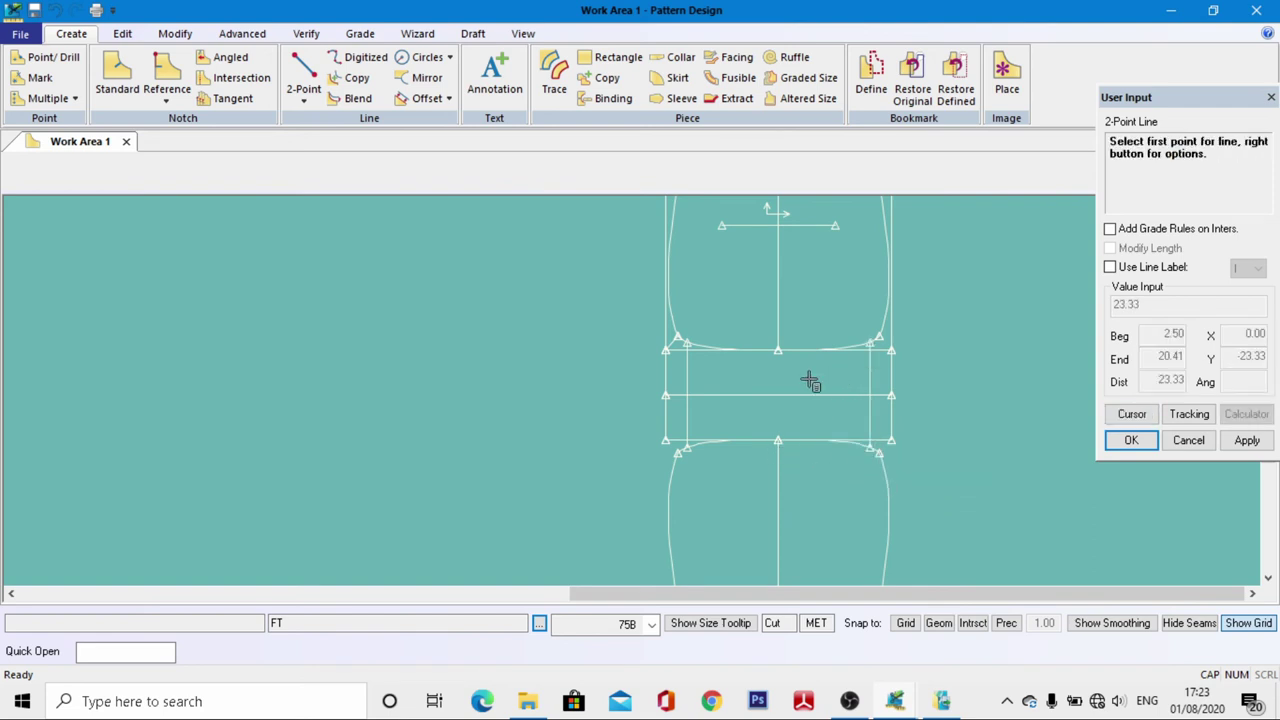
pyautogui.rightClick(568, 347)
pyautogui.click(505, 142)
# Begin a Trace of the FT draft, selecting the perimeter along the top, right side, right connecting line and mirrored half's right curve
pyautogui.scroll(-3, 531, 410)
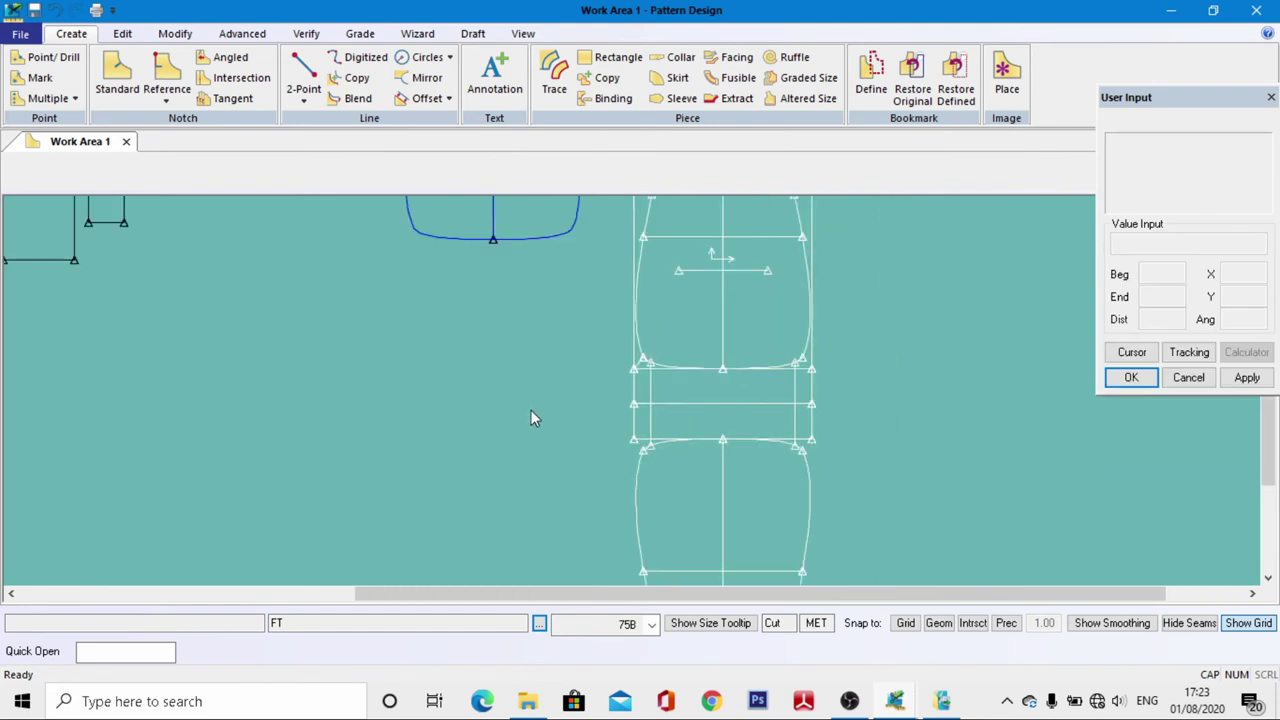
pyautogui.scroll(-2, 548, 394)
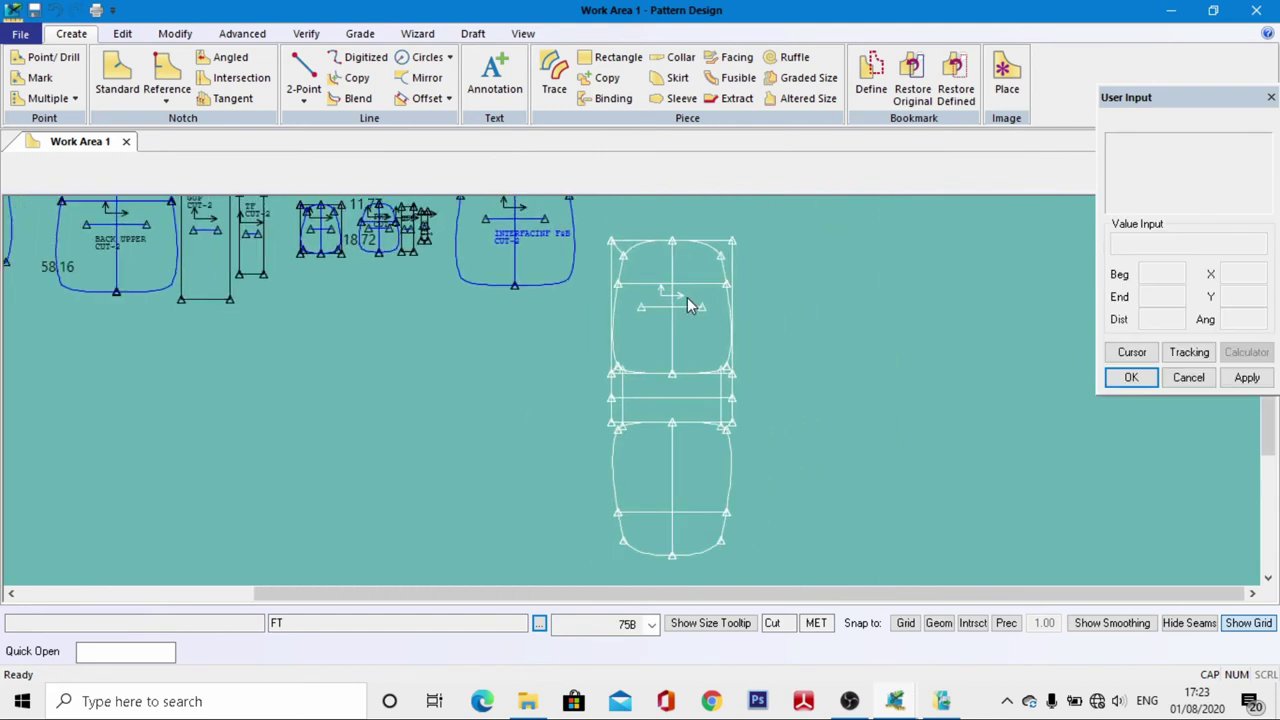
pyautogui.click(554, 75)
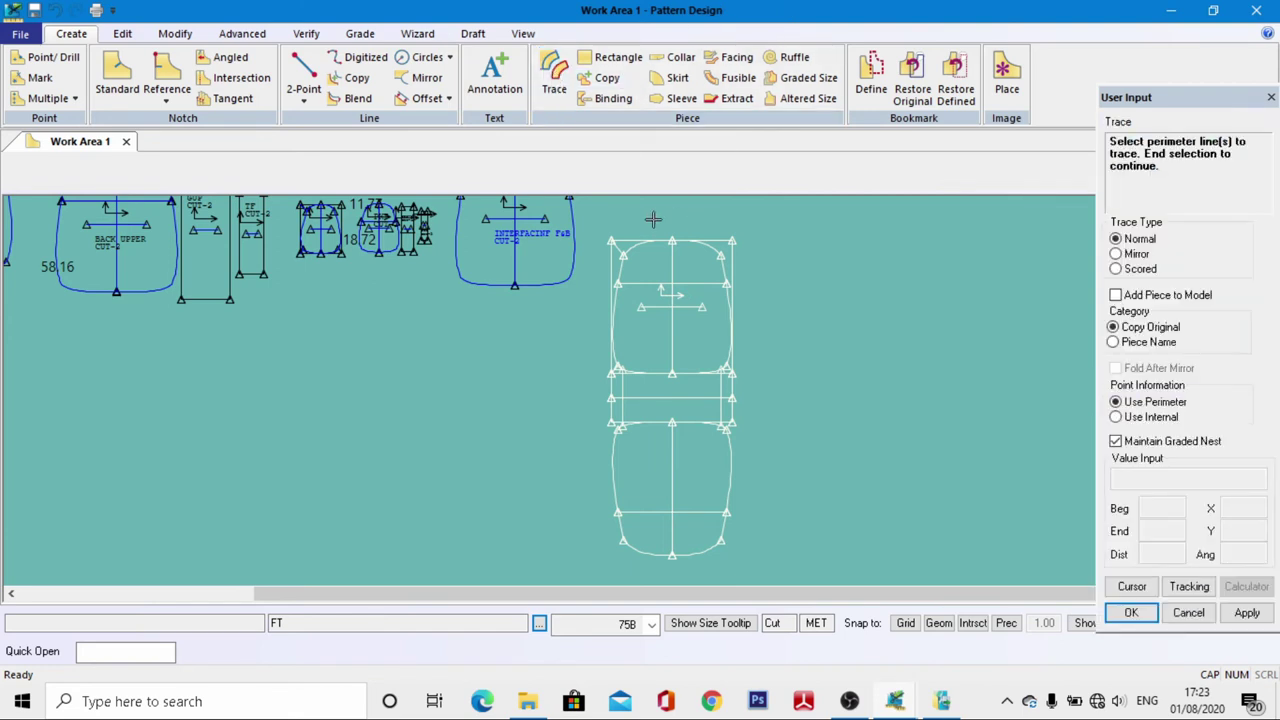
pyautogui.click(717, 252)
pyautogui.scroll(2, 722, 310)
pyautogui.click(735, 343)
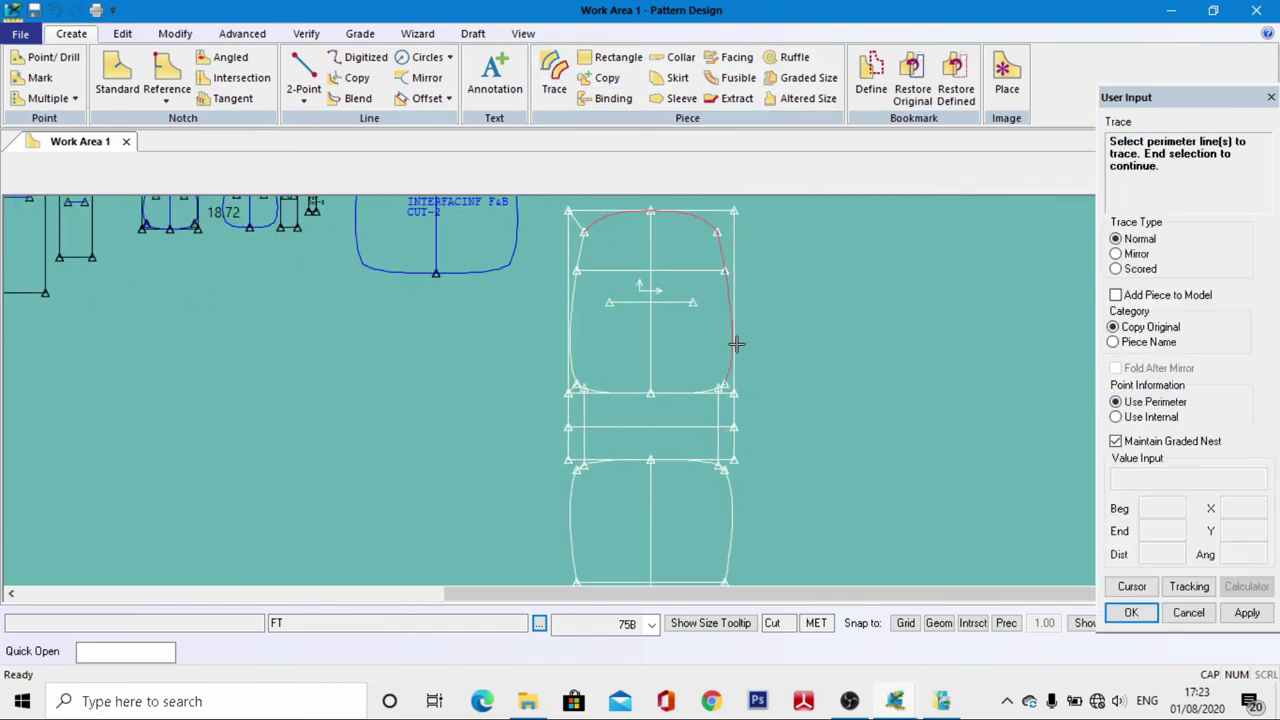
pyautogui.scroll(3, 712, 395)
pyautogui.click(720, 396)
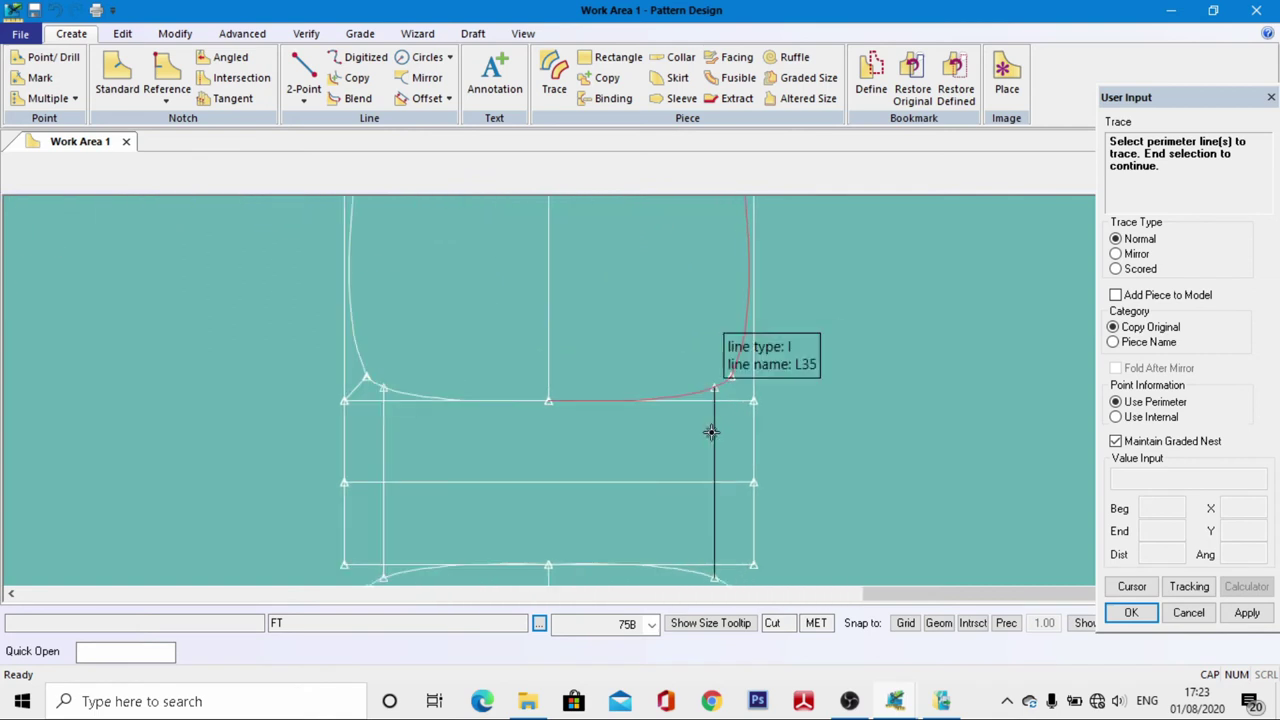
pyautogui.click(710, 432)
pyautogui.scroll(-3, 688, 300)
pyautogui.scroll(3, 715, 380)
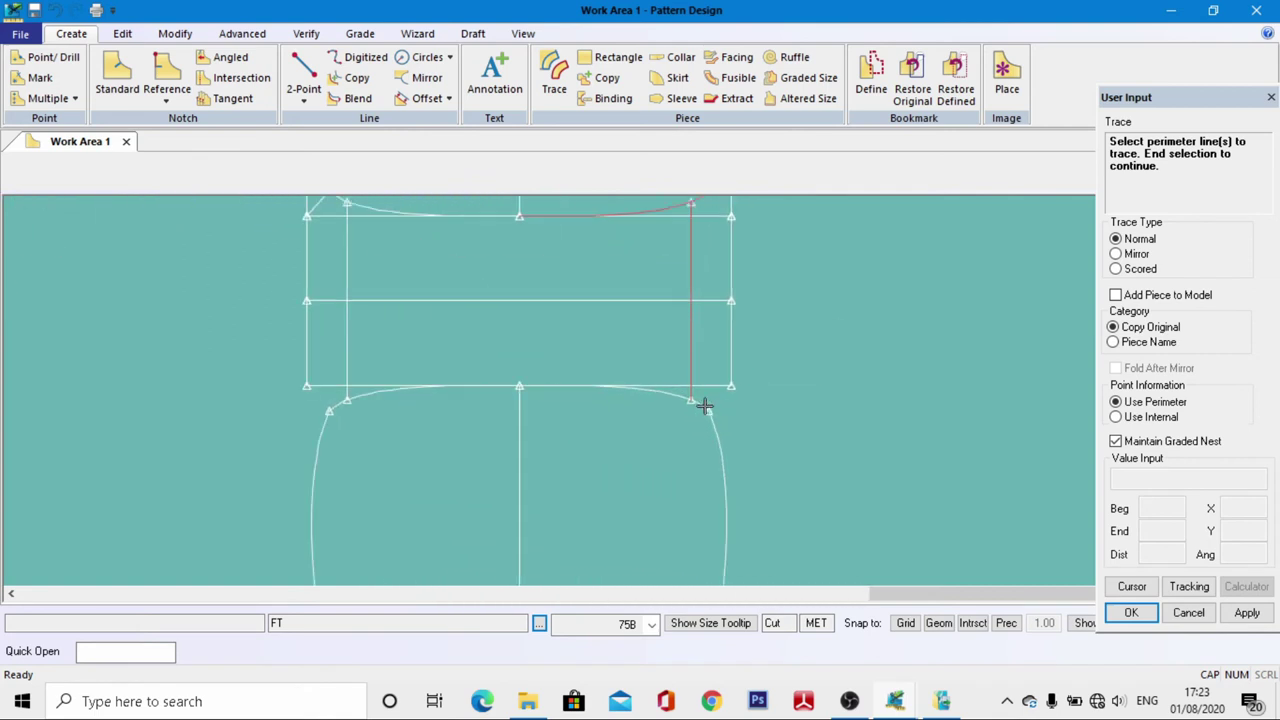
pyautogui.click(705, 405)
pyautogui.scroll(-4, 780, 360)
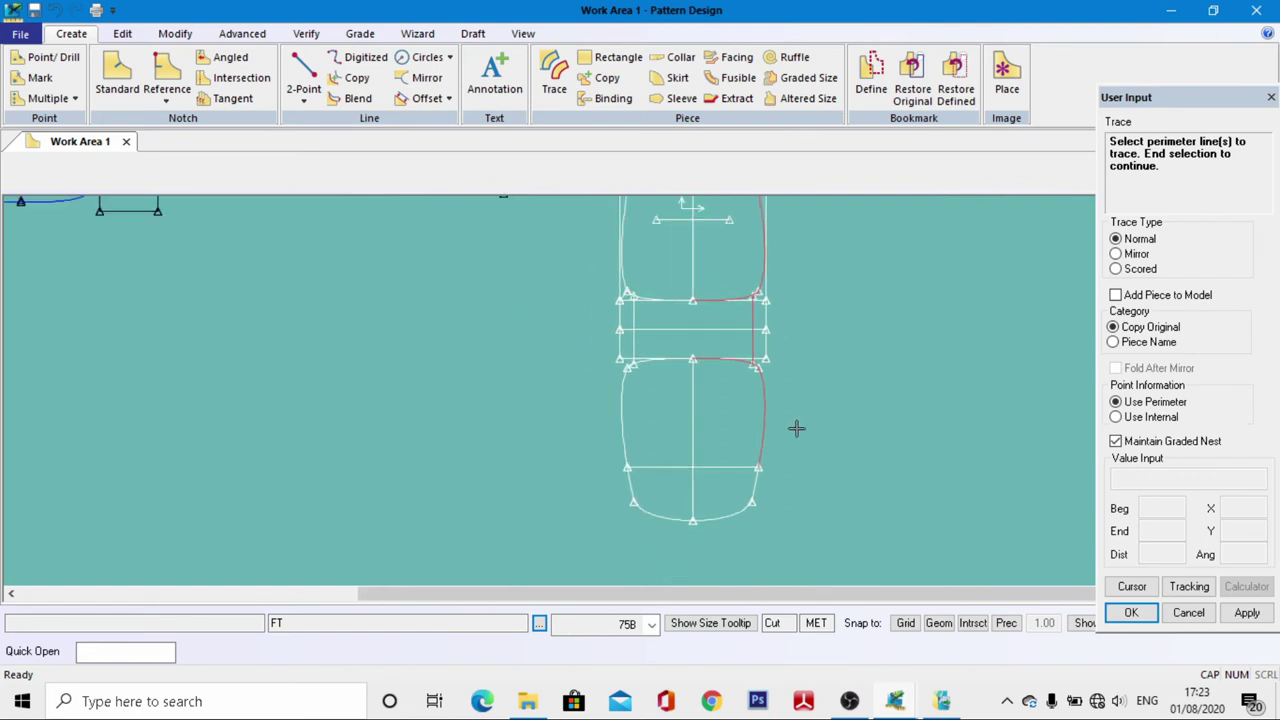
# Add the mirrored half's end curves, its left side, the left connecting line and the upper half's left curve to the traced perimeter
pyautogui.click(755, 487)
pyautogui.click(737, 509)
pyautogui.click(657, 516)
pyautogui.scroll(4, 632, 375)
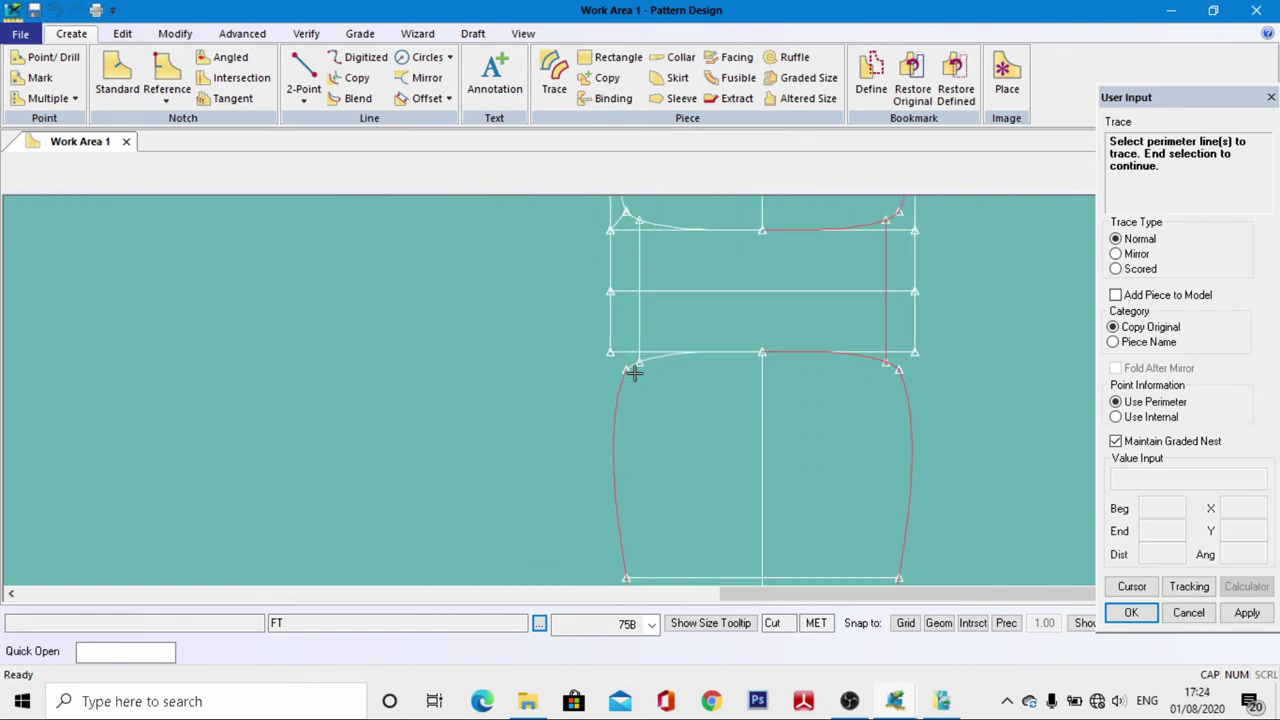
pyautogui.scroll(-2, 640, 449)
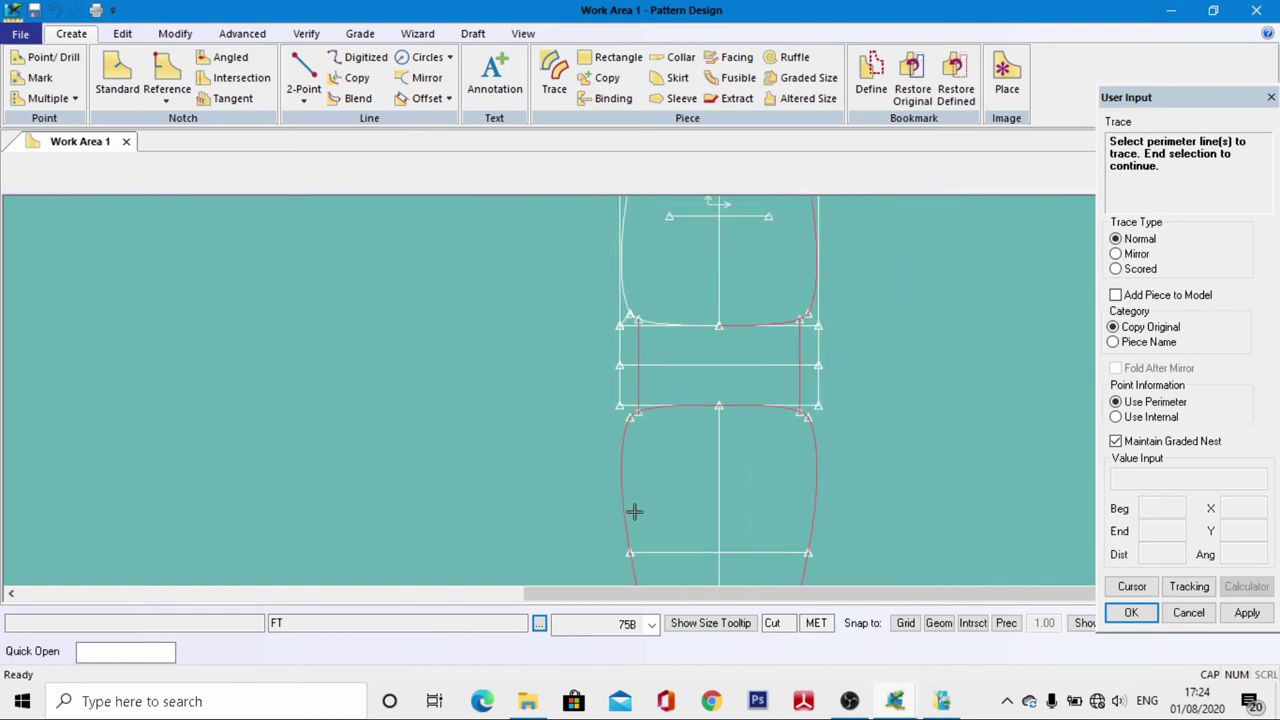
pyautogui.scroll(2, 646, 346)
pyautogui.scroll(1, 630, 355)
pyautogui.click(622, 356)
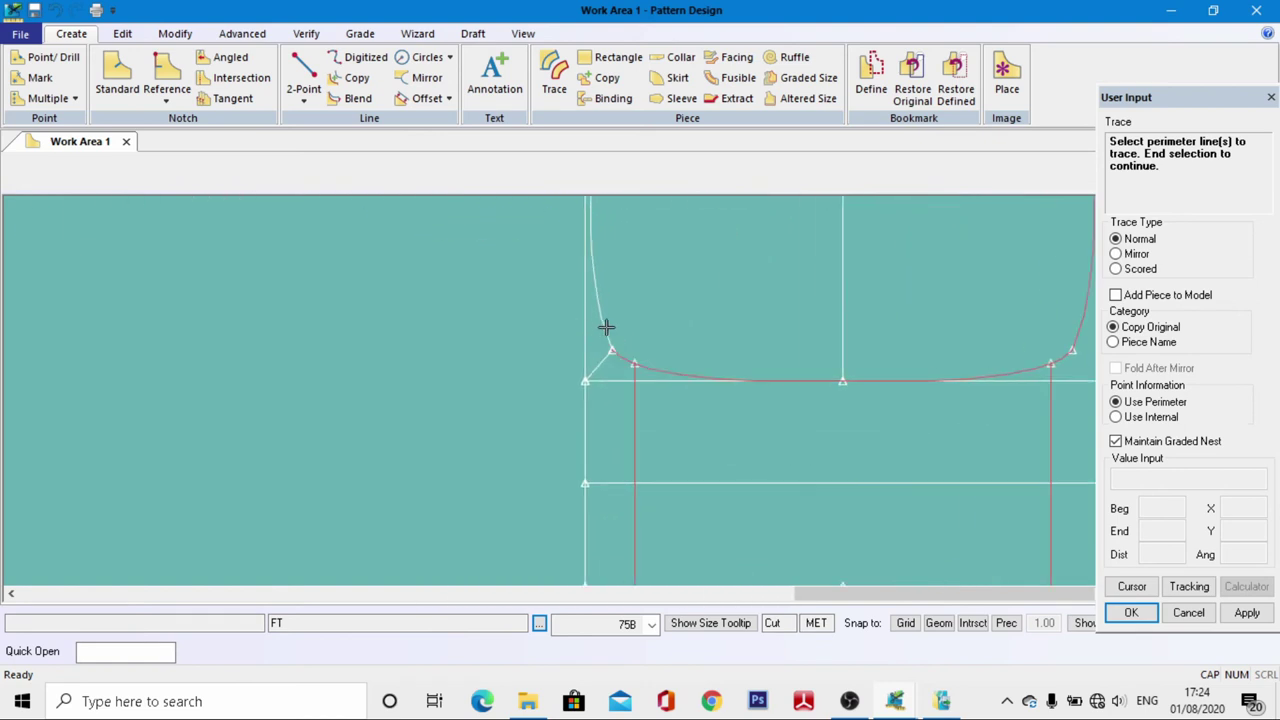
pyautogui.click(606, 329)
pyautogui.scroll(-2, 600, 451)
pyautogui.scroll(-2, 601, 482)
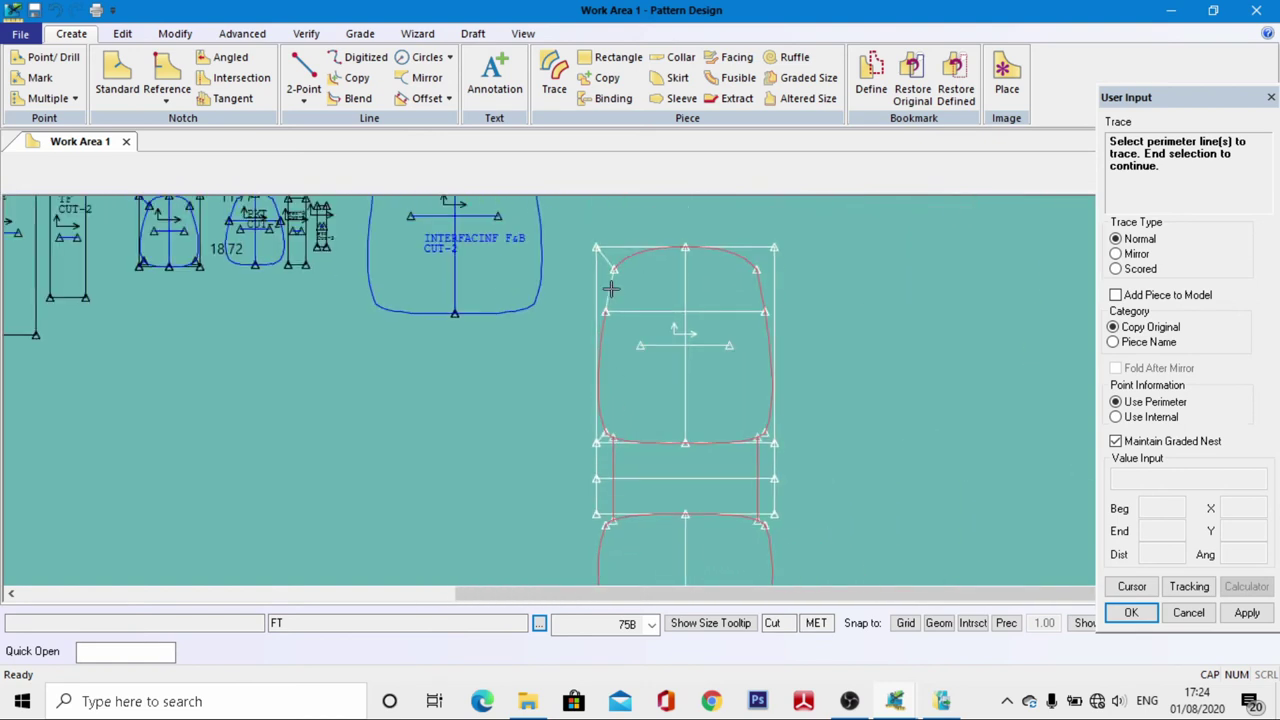
# Trace the centre and cross lines of both halves as internals, place the new piece beside the draft and name it LINING
pyautogui.rightClick(685, 337)
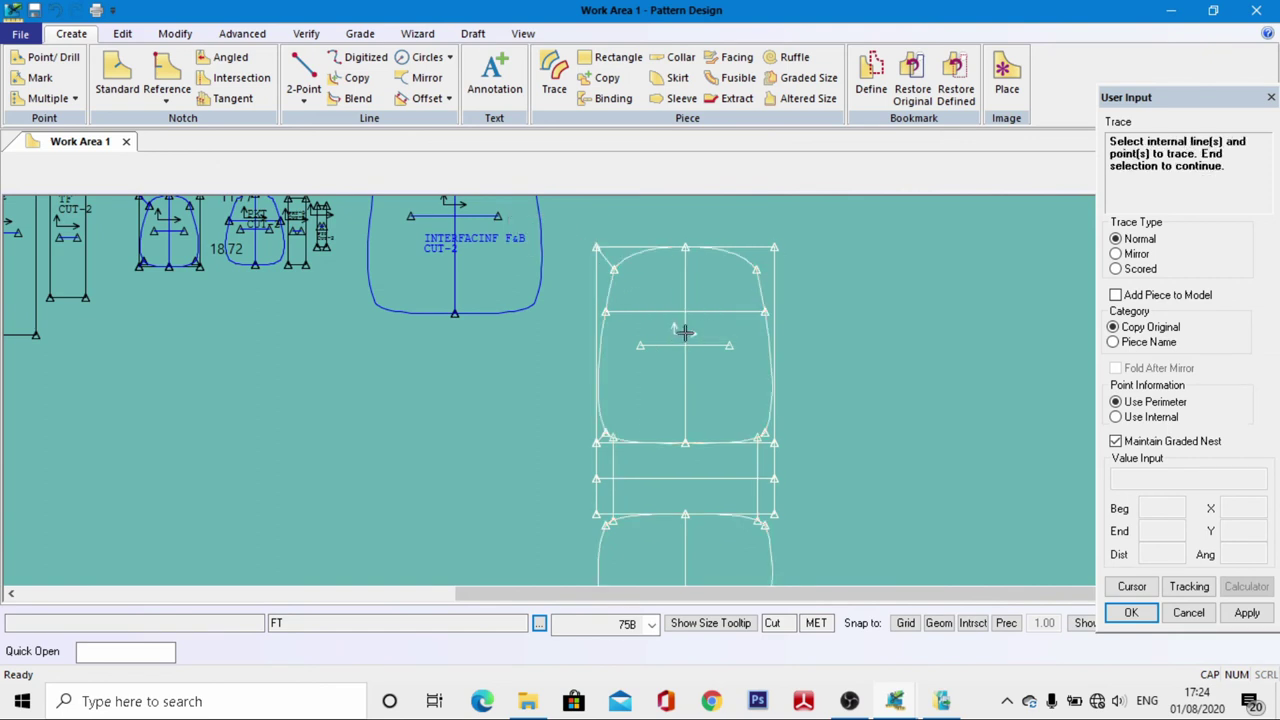
pyautogui.click(686, 372)
pyautogui.scroll(-2, 715, 350)
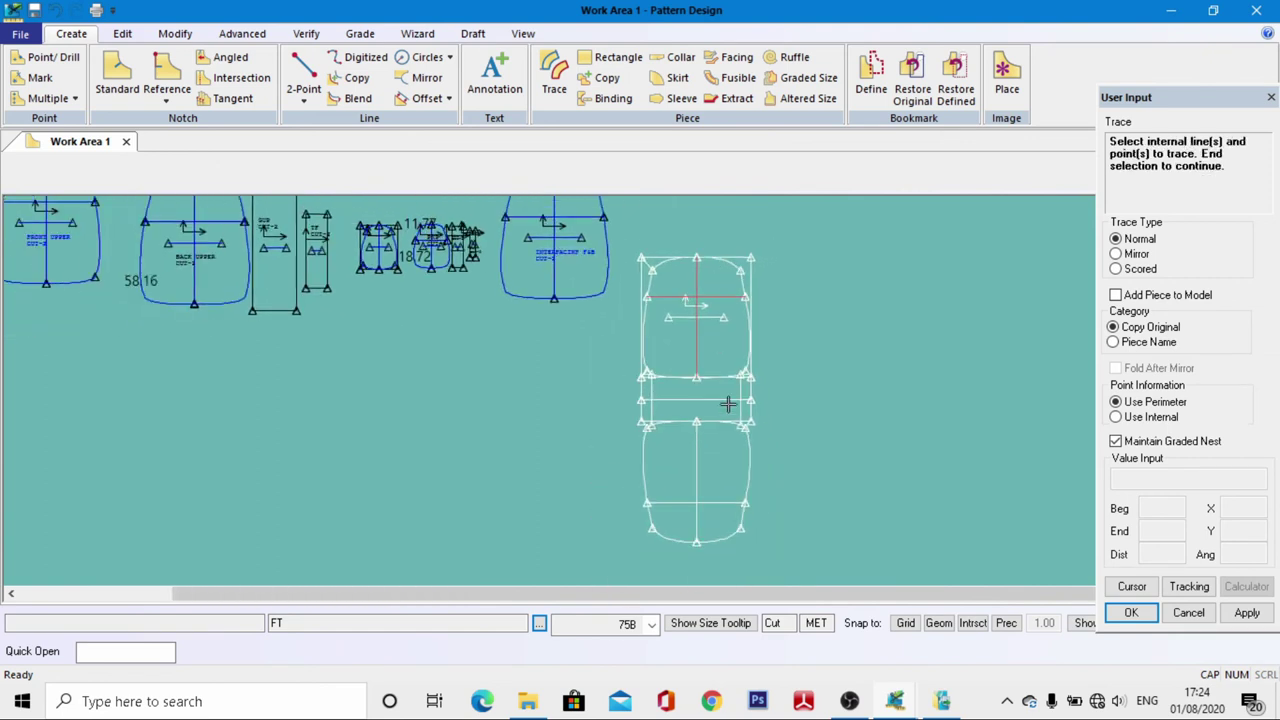
pyautogui.rightClick(840, 388)
pyautogui.scroll(-2, 817, 380)
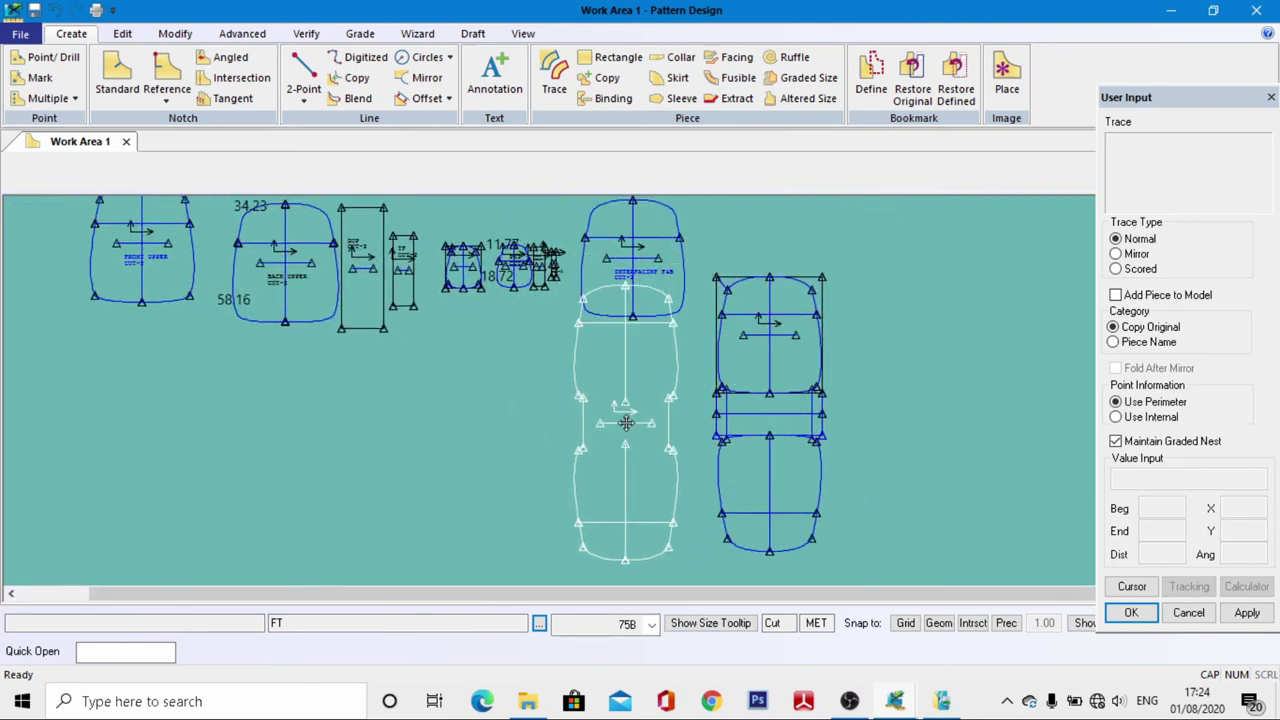
pyautogui.click(895, 375)
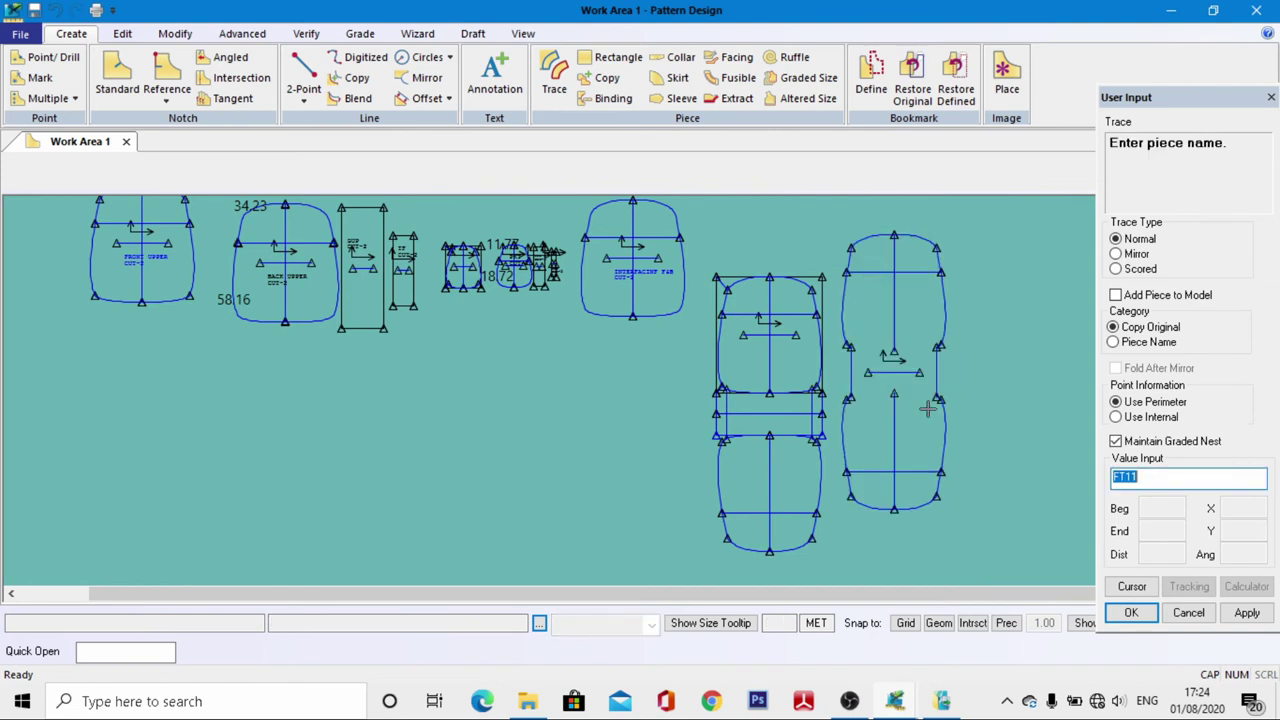
pyautogui.write('LINING')
pyautogui.click(1131, 612)
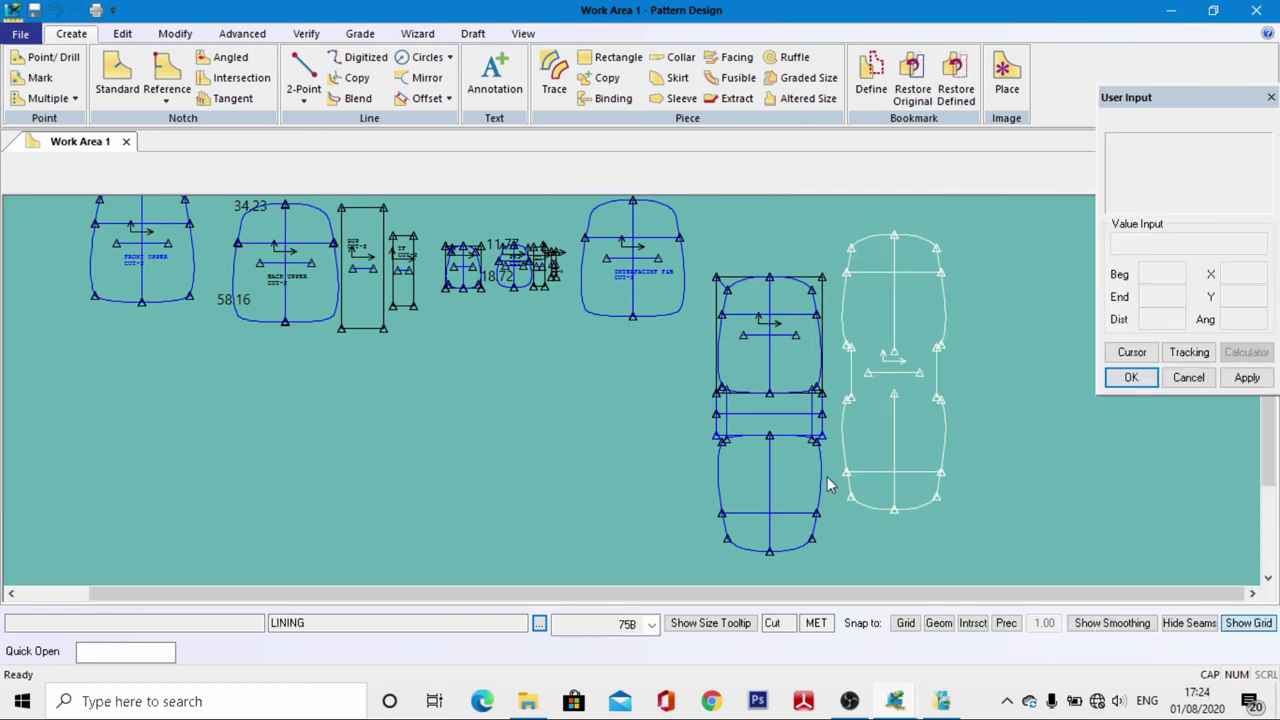
# Move the FT draft piece away from the LINING piece to leave clear space around it
pyautogui.moveTo(753, 419); pyautogui.dragTo(523, 459)
pyautogui.scroll(2, 866, 353)
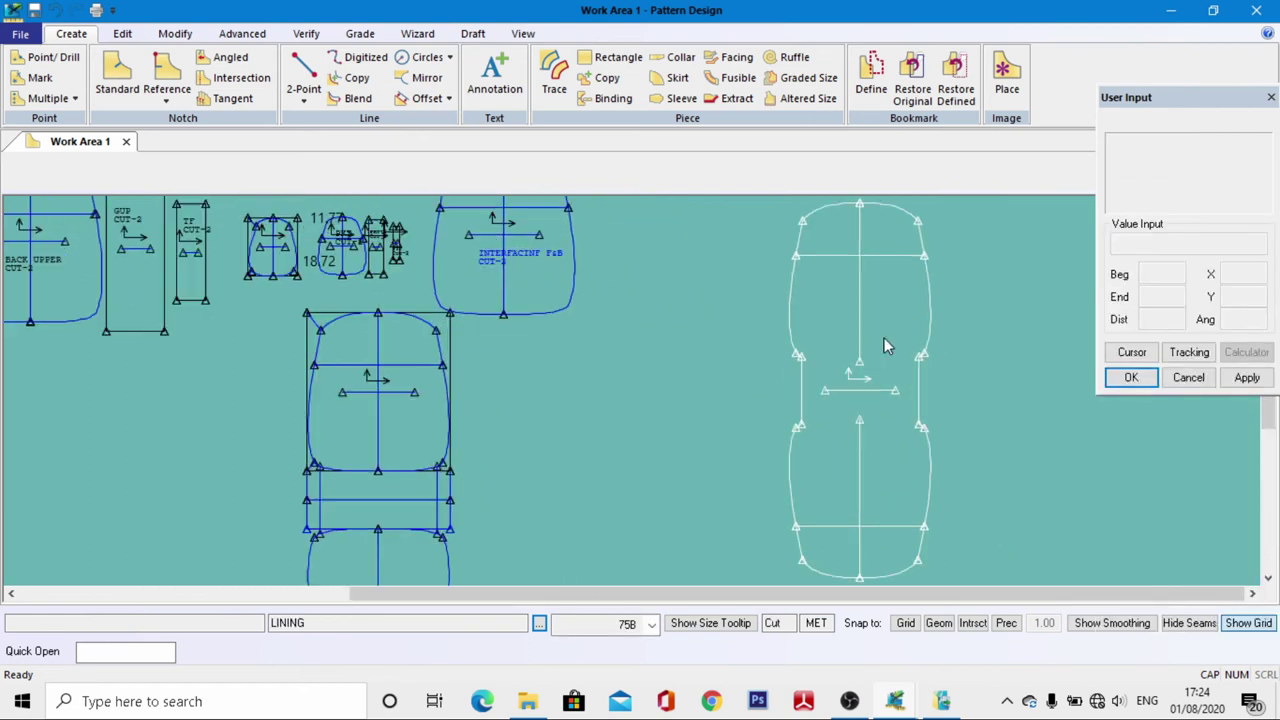
pyautogui.scroll(-1, 815, 368)
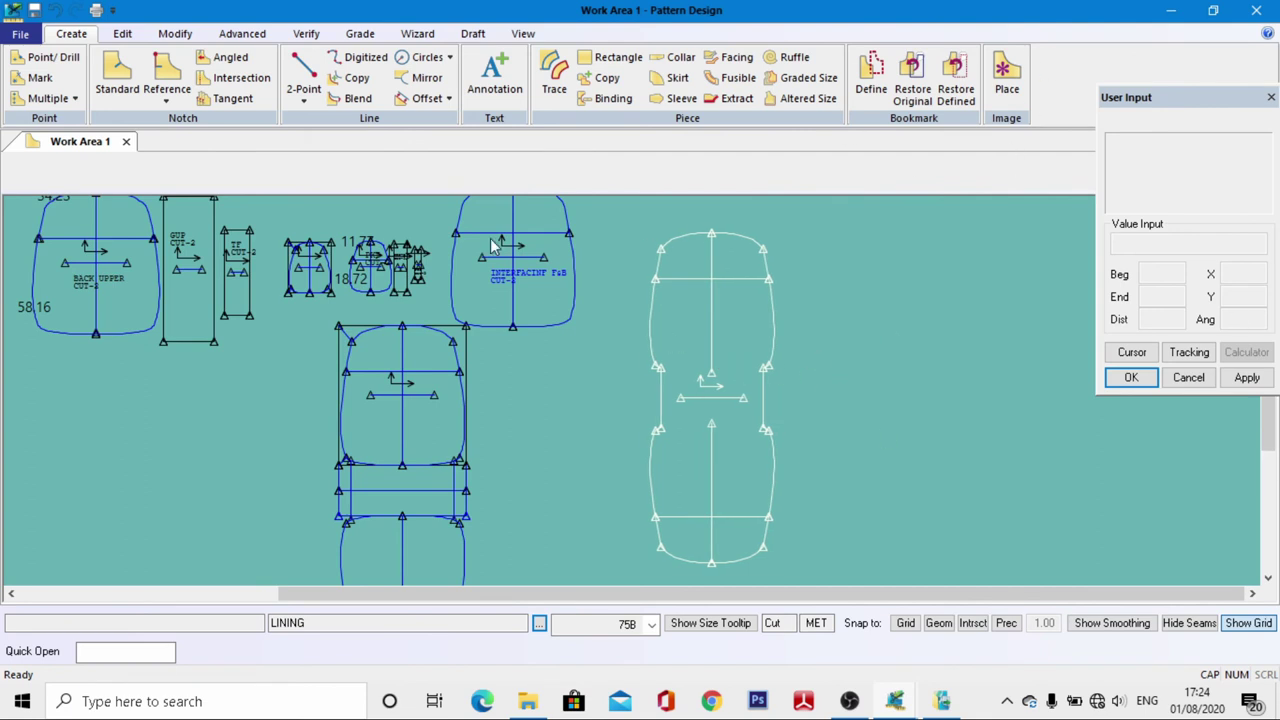
# Combine the LINING piece's top left curve with the short side line below it, without a notch at the merge point
pyautogui.click(689, 332)
pyautogui.click(185, 33)
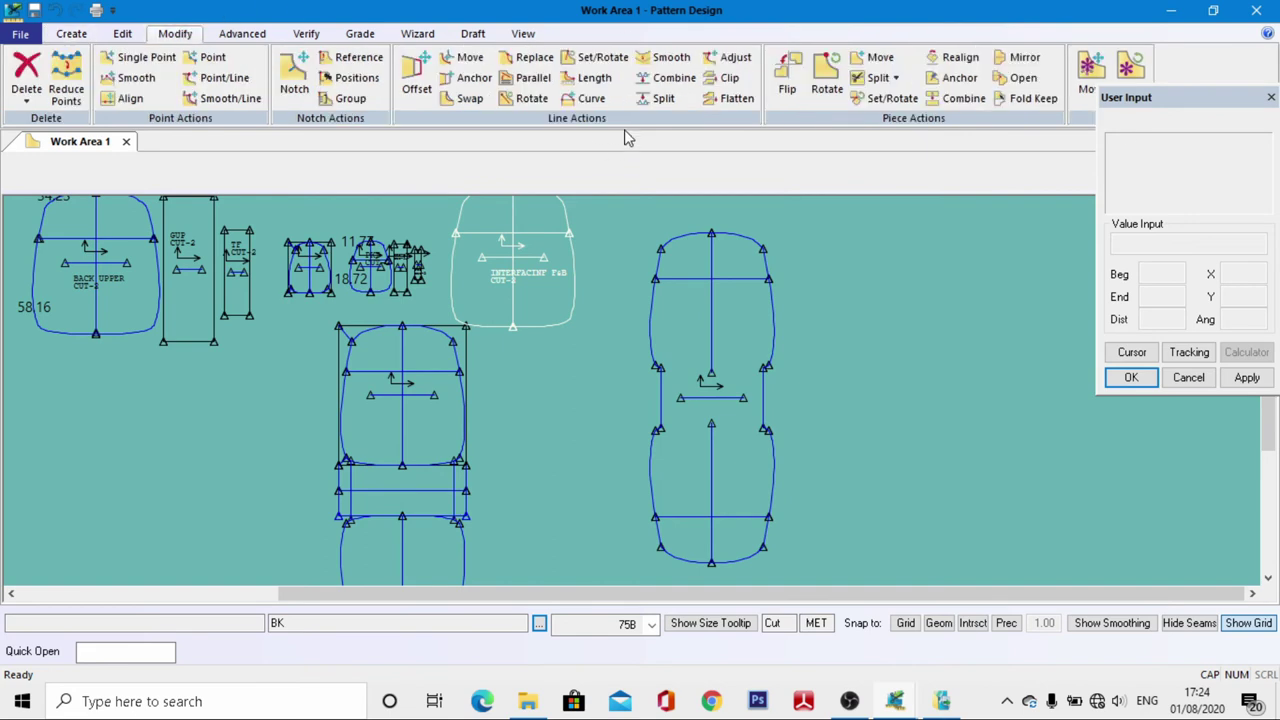
pyautogui.click(676, 80)
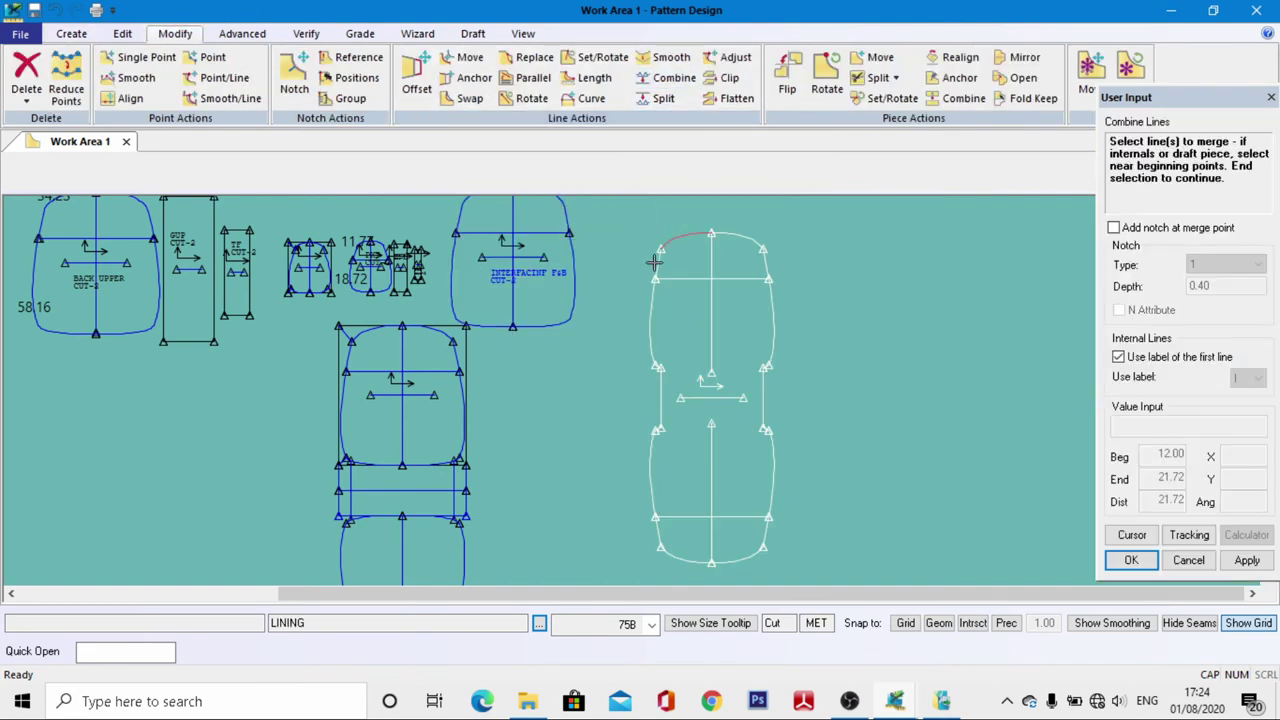
pyautogui.click(656, 258)
pyautogui.rightClick(673, 232)
pyautogui.click(673, 232)
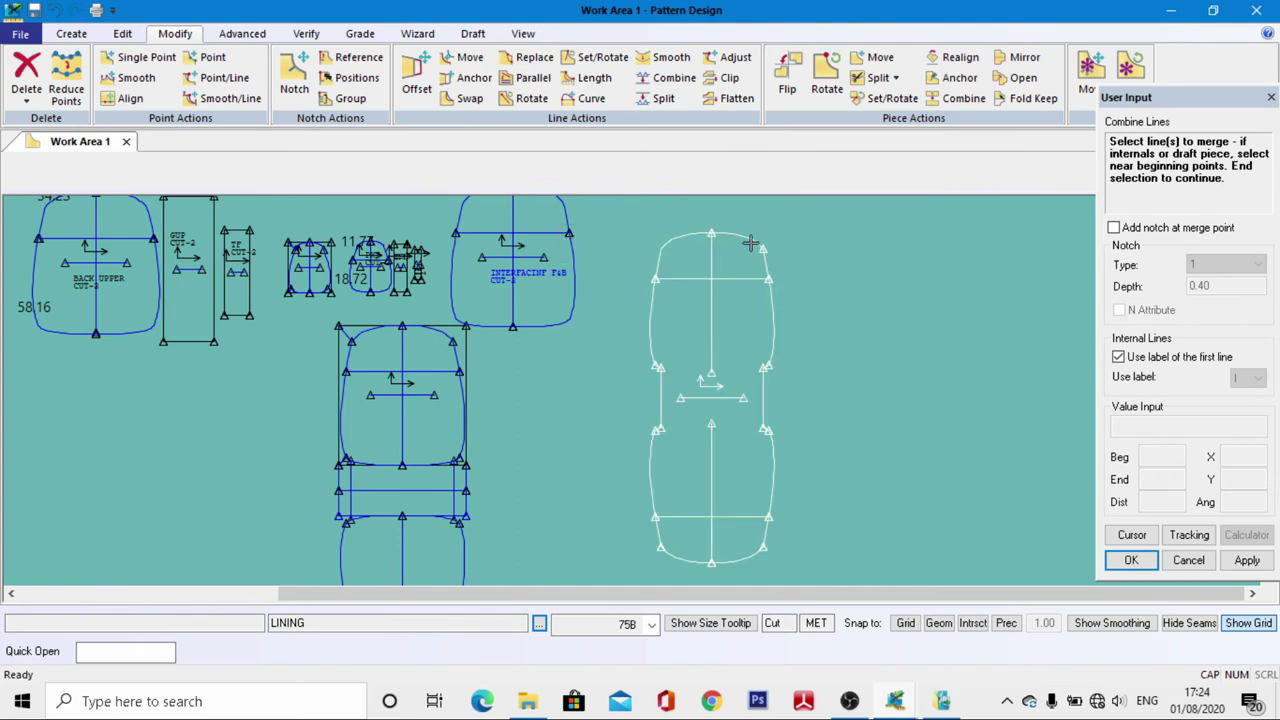
# Combine the LINING's upper right side curve with the short corner segment leading into the narrow base section
pyautogui.scroll(3, 767, 240)
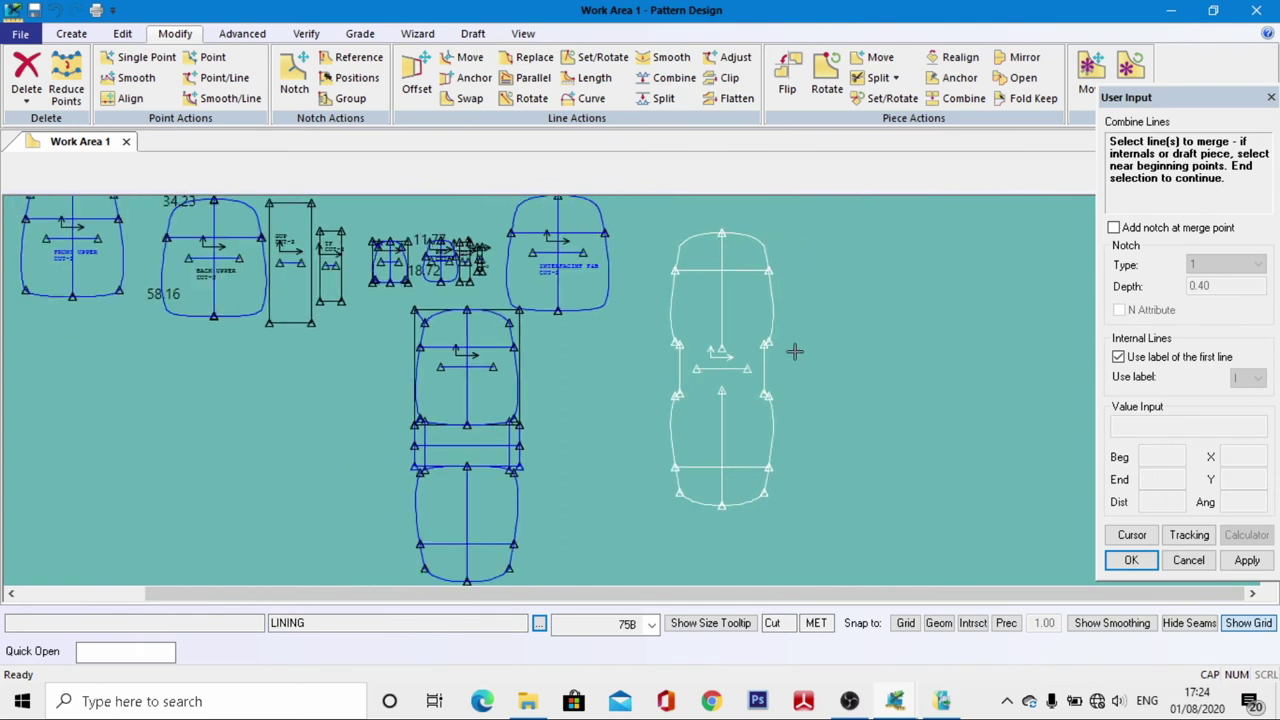
pyautogui.click(780, 292)
pyautogui.scroll(2, 767, 350)
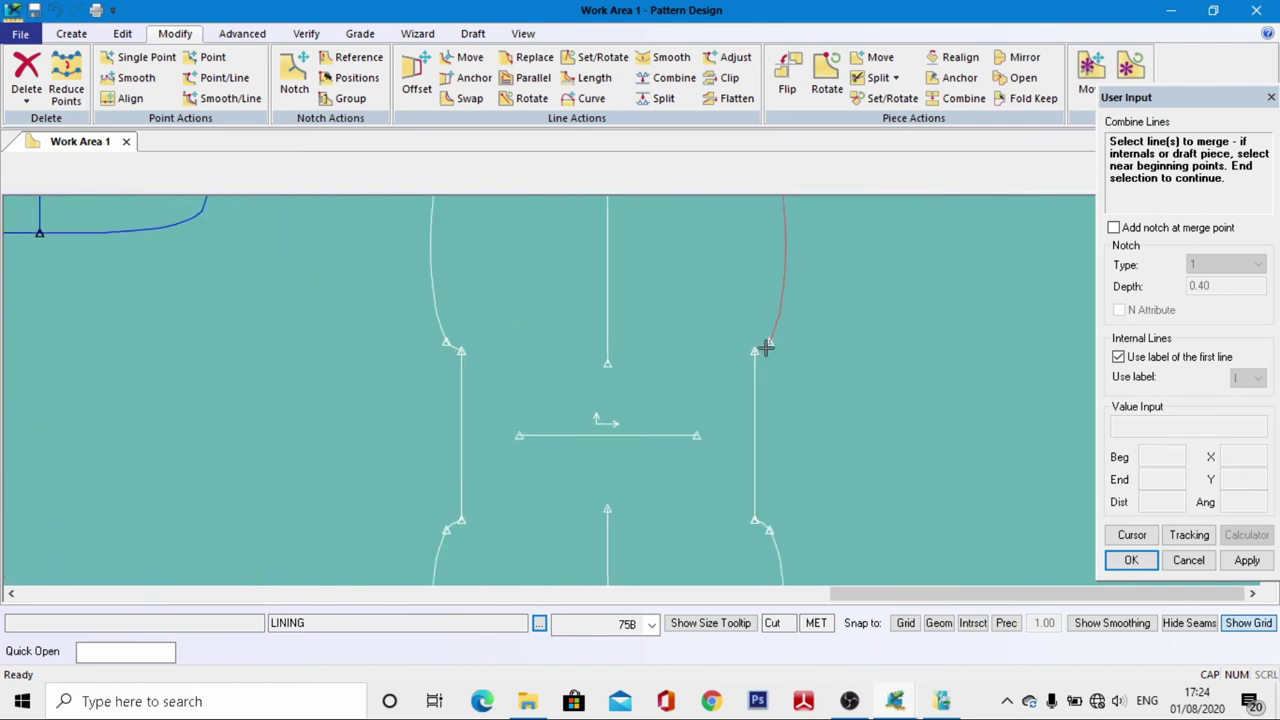
pyautogui.click(840, 335)
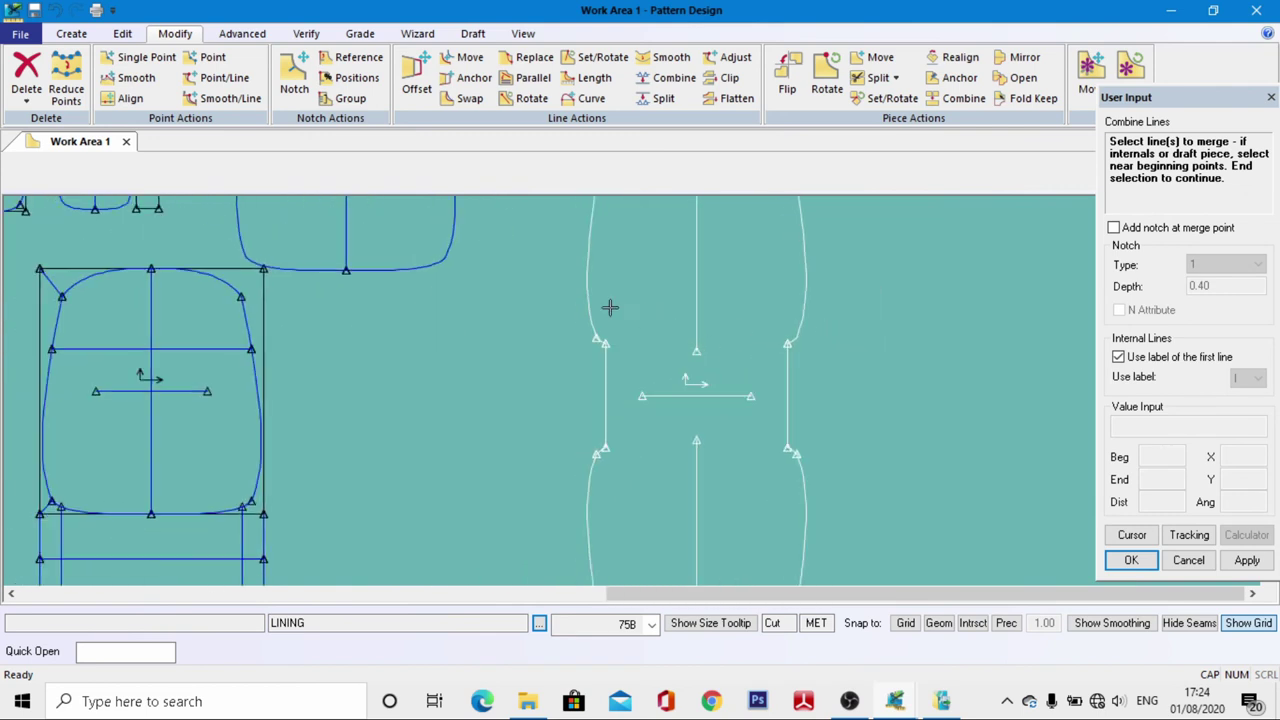
# Combine the LINING's upper left side curve with the short corner segment leading into the narrow base section
pyautogui.click(591, 282)
pyautogui.scroll(2, 600, 338)
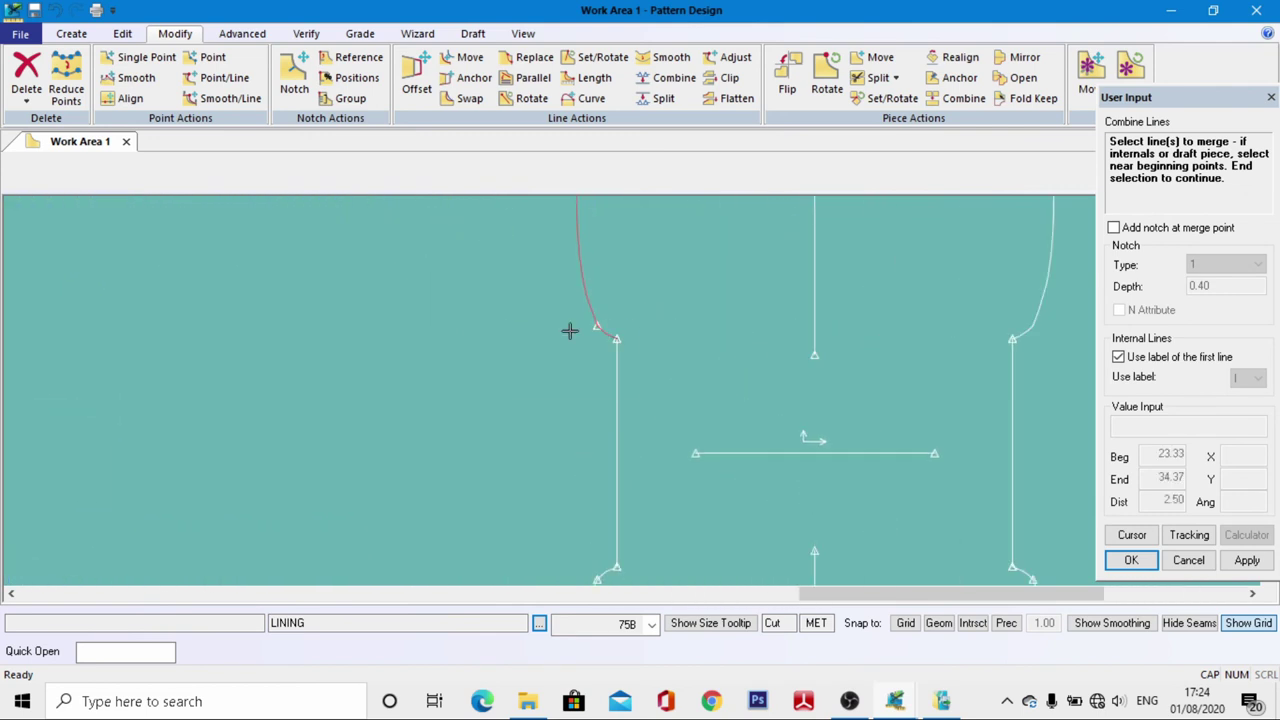
pyautogui.click(569, 331)
pyautogui.scroll(-3, 600, 272)
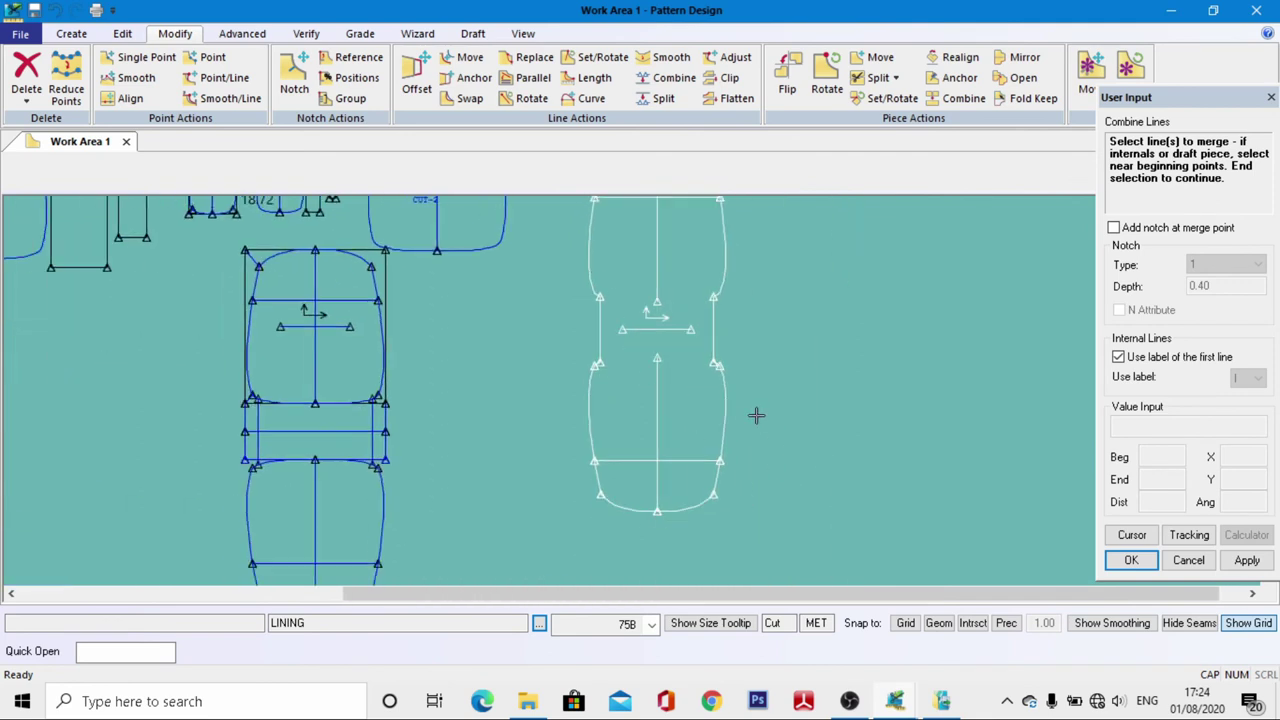
# Combine the LINING's lower right and lower left side curves each with the short corner segment at the narrow base section
pyautogui.click(728, 399)
pyautogui.scroll(3, 720, 366)
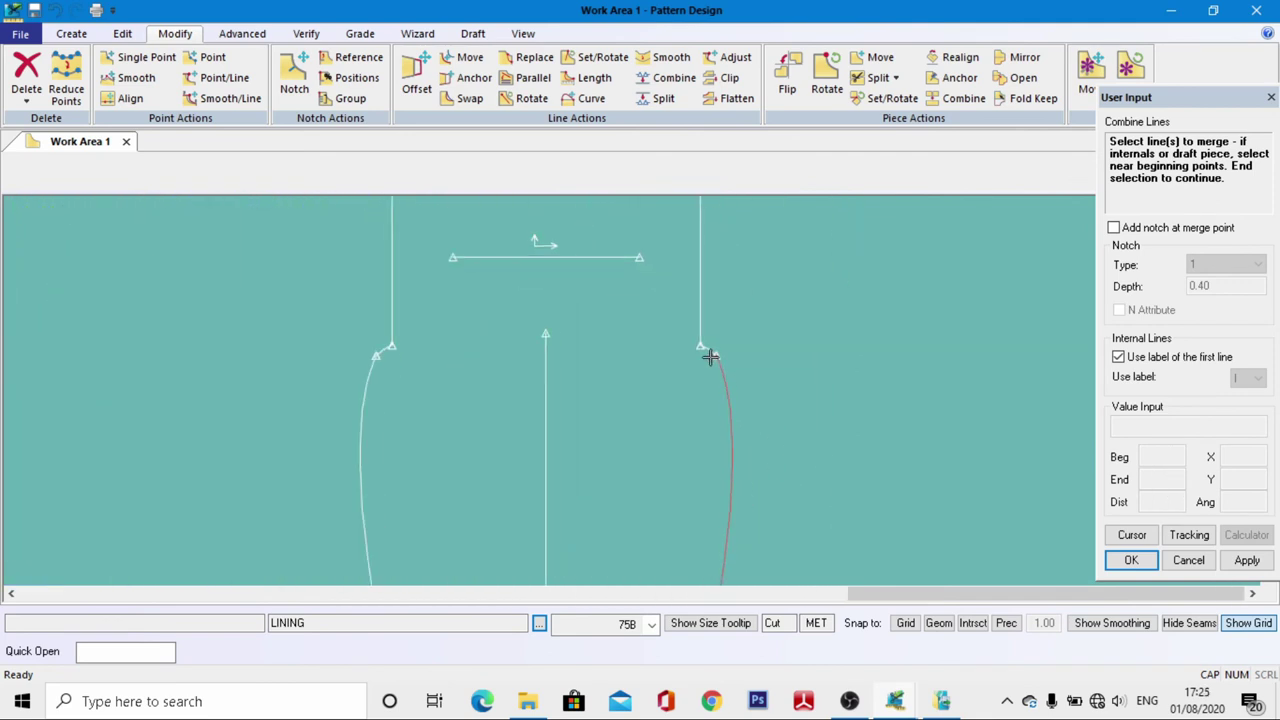
pyautogui.scroll(-2, 640, 380)
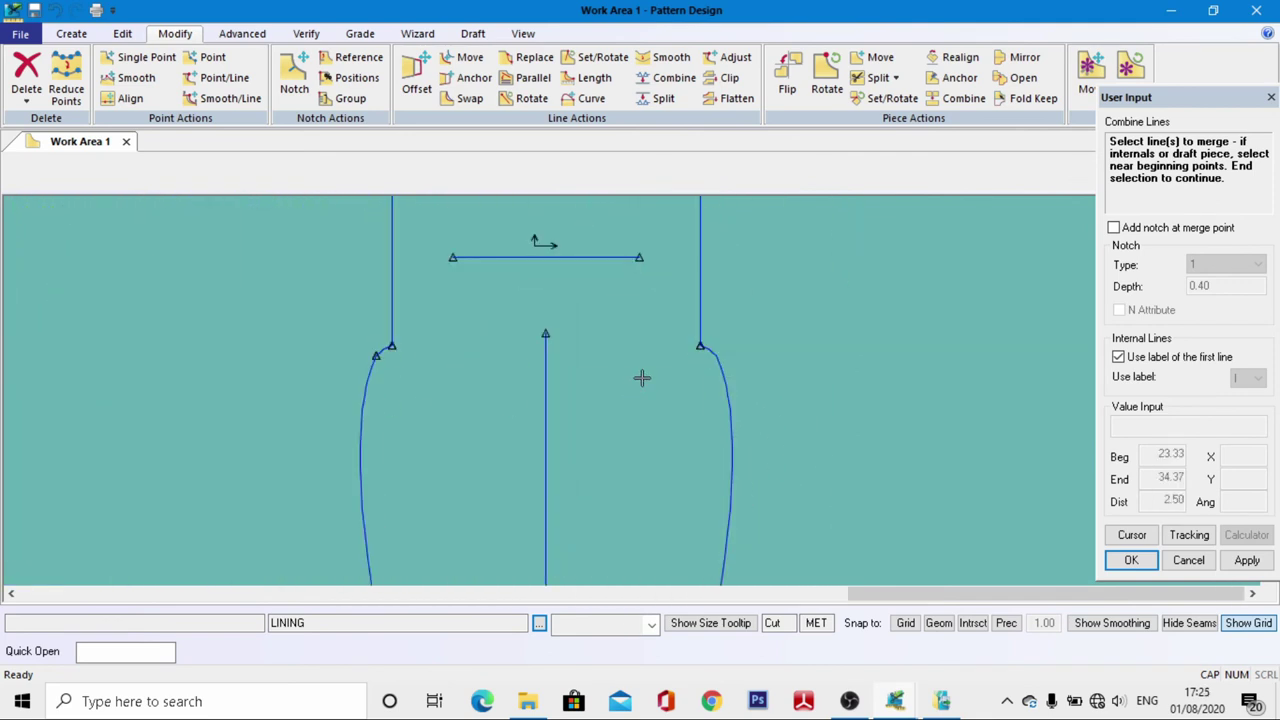
pyautogui.click(440, 389)
pyautogui.rightClick(440, 389)
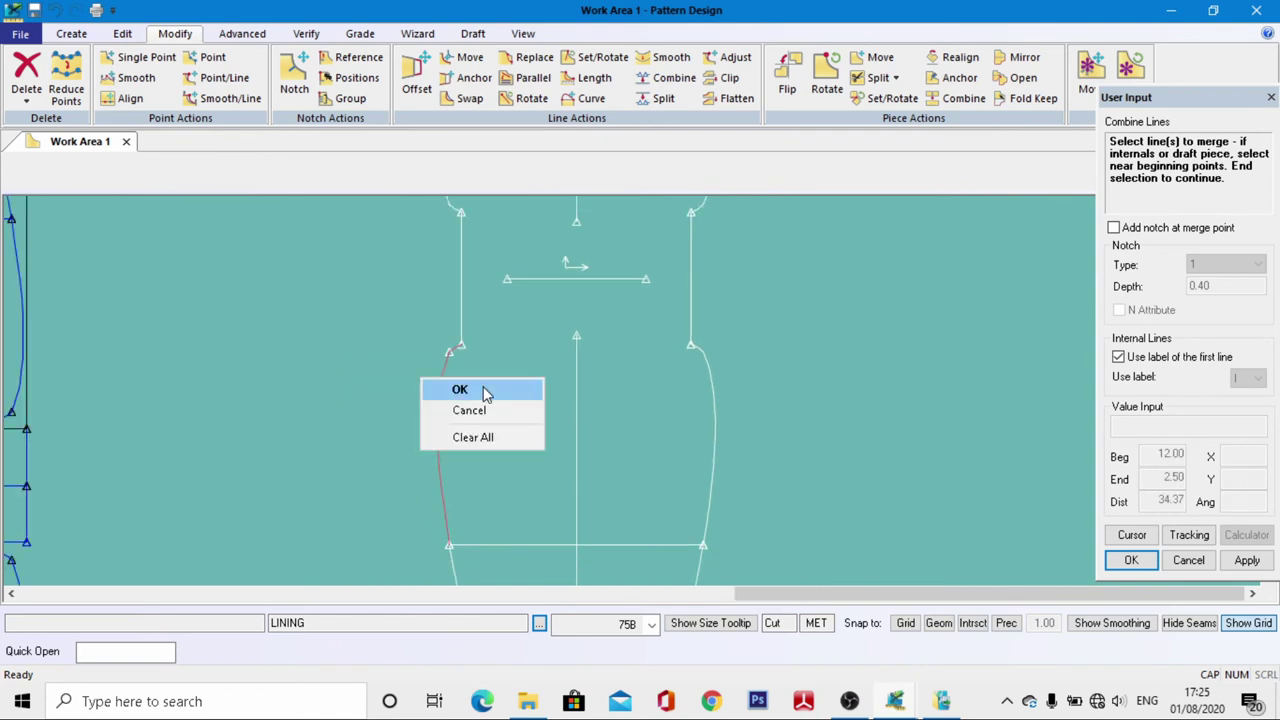
pyautogui.click(486, 394)
# Combine the short side lines at the LINING's bottom end with the bottom curve halves, on the right and on the left
pyautogui.scroll(-2, 600, 343)
pyautogui.click(610, 519)
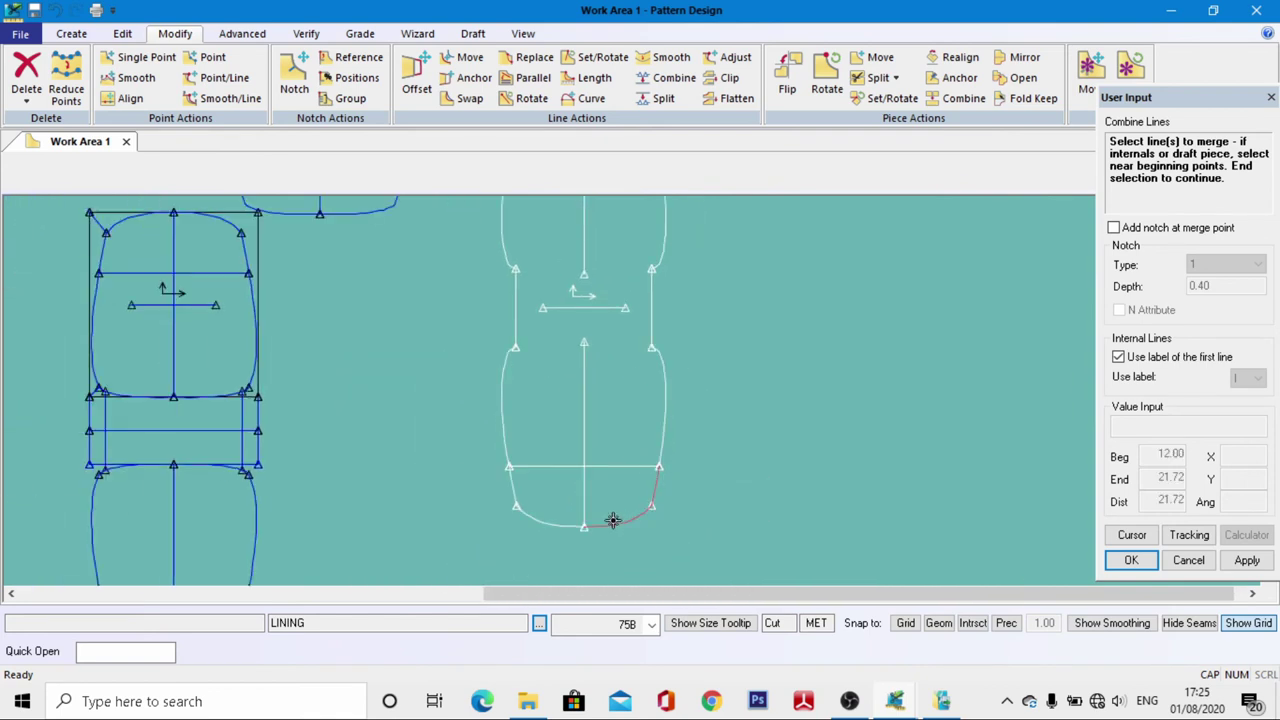
pyautogui.rightClick(620, 493)
pyautogui.click(620, 497)
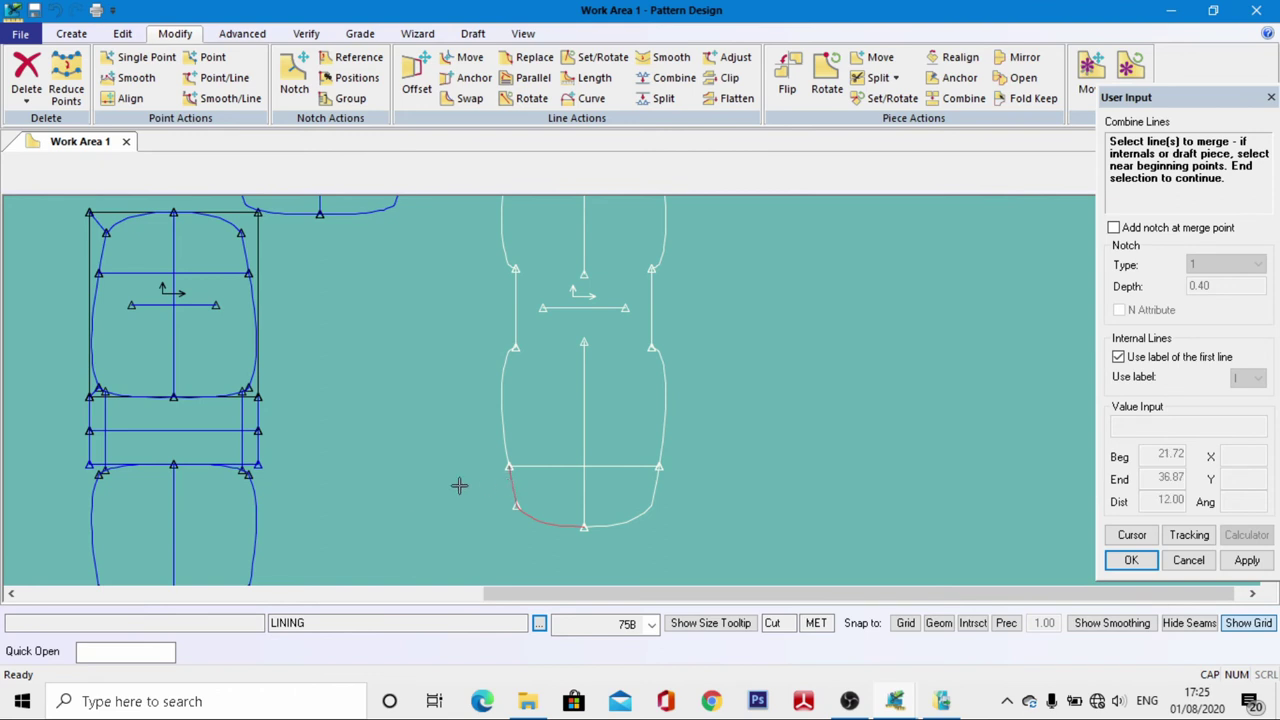
pyautogui.scroll(-2, 557, 477)
pyautogui.rightClick(698, 358)
pyautogui.click(720, 364)
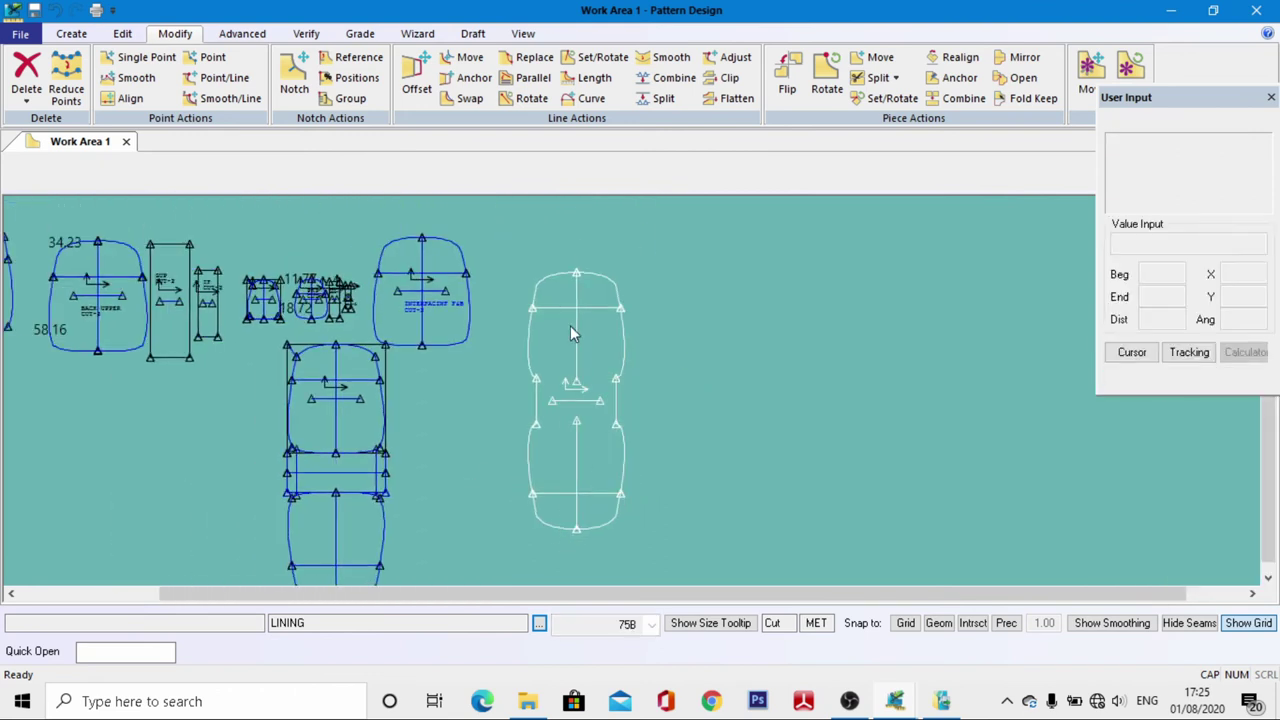
pyautogui.scroll(1, 591, 328)
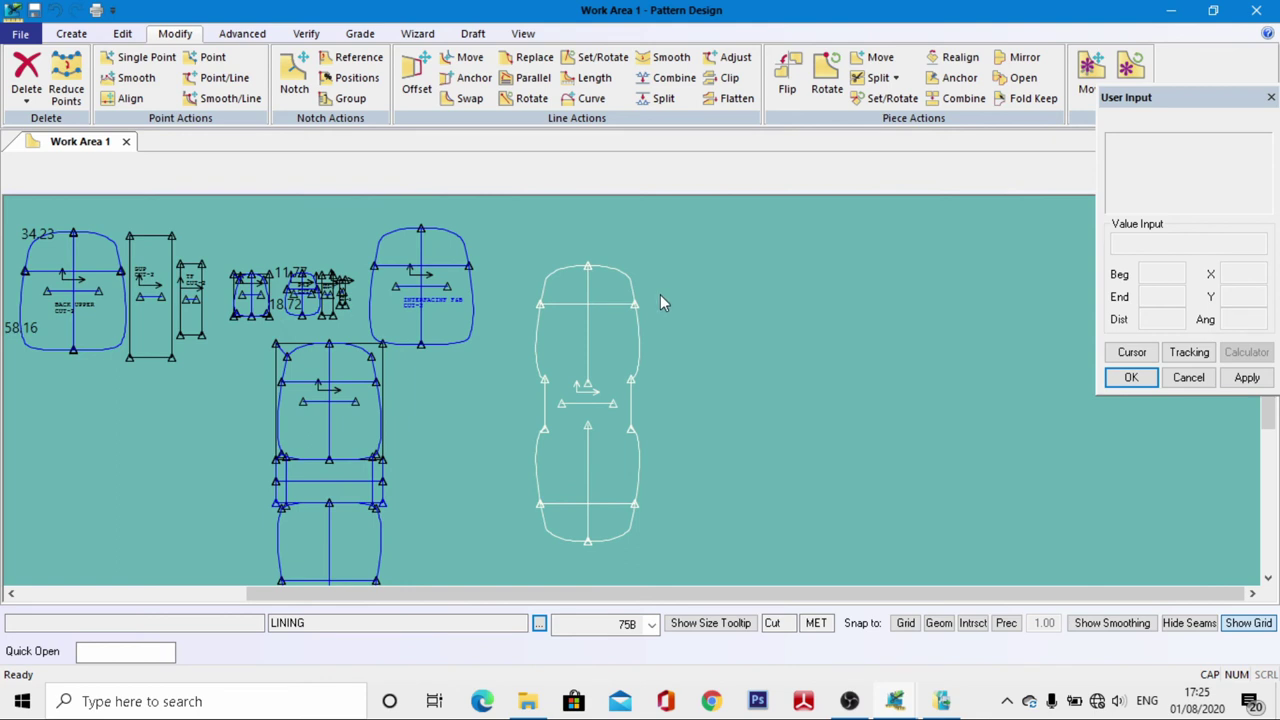
pyautogui.click(250, 295)
pyautogui.click(190, 300)
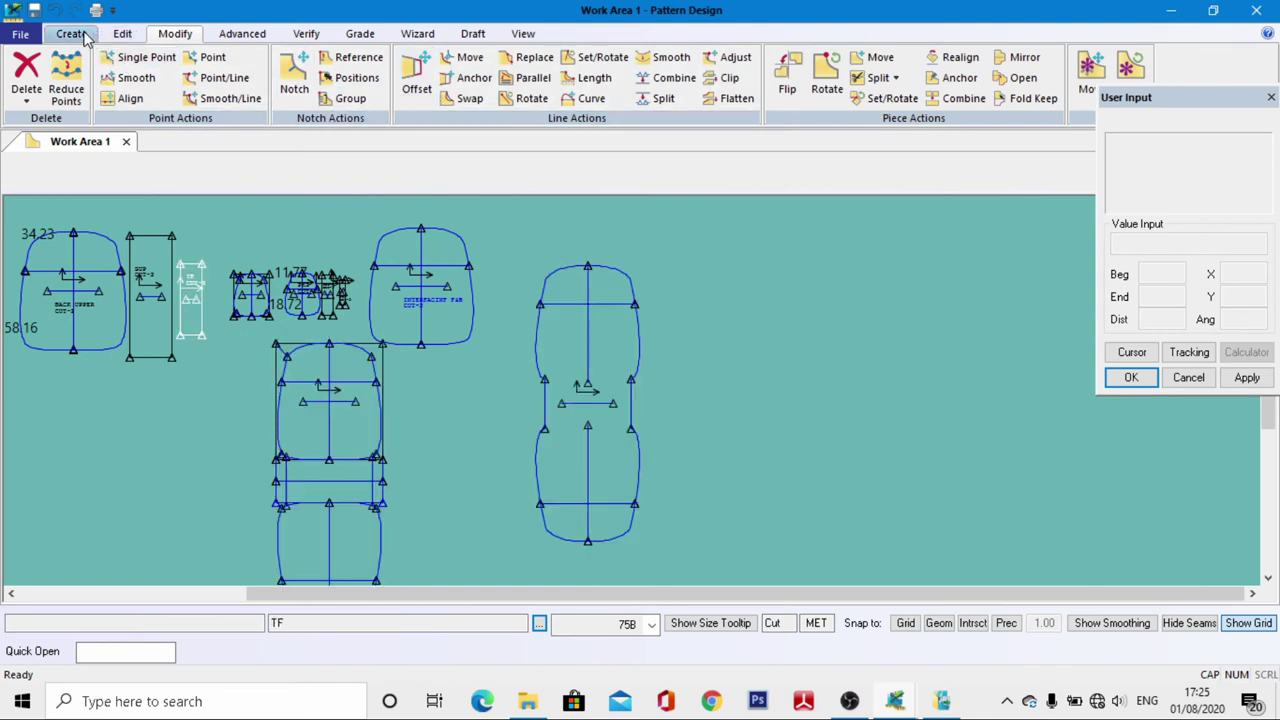
pyautogui.click(306, 33)
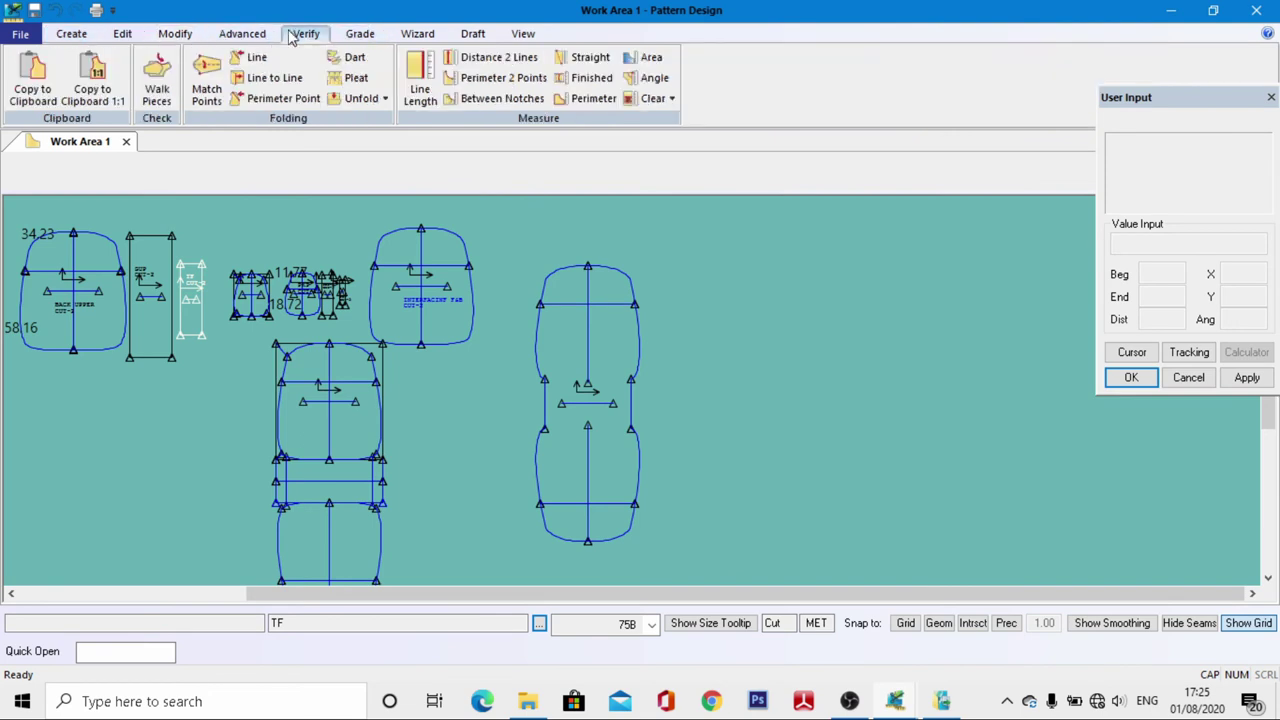
pyautogui.click(420, 90)
pyautogui.click(612, 279)
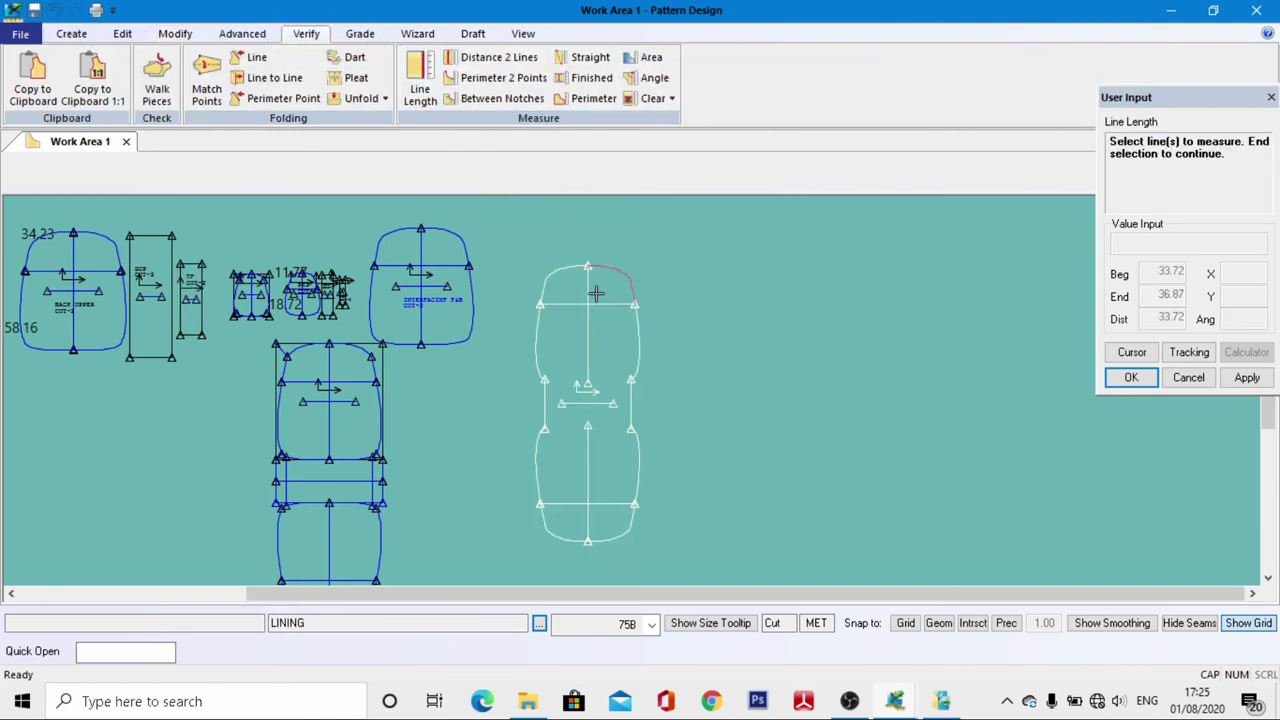
pyautogui.rightClick(630, 263)
pyautogui.click(634, 303)
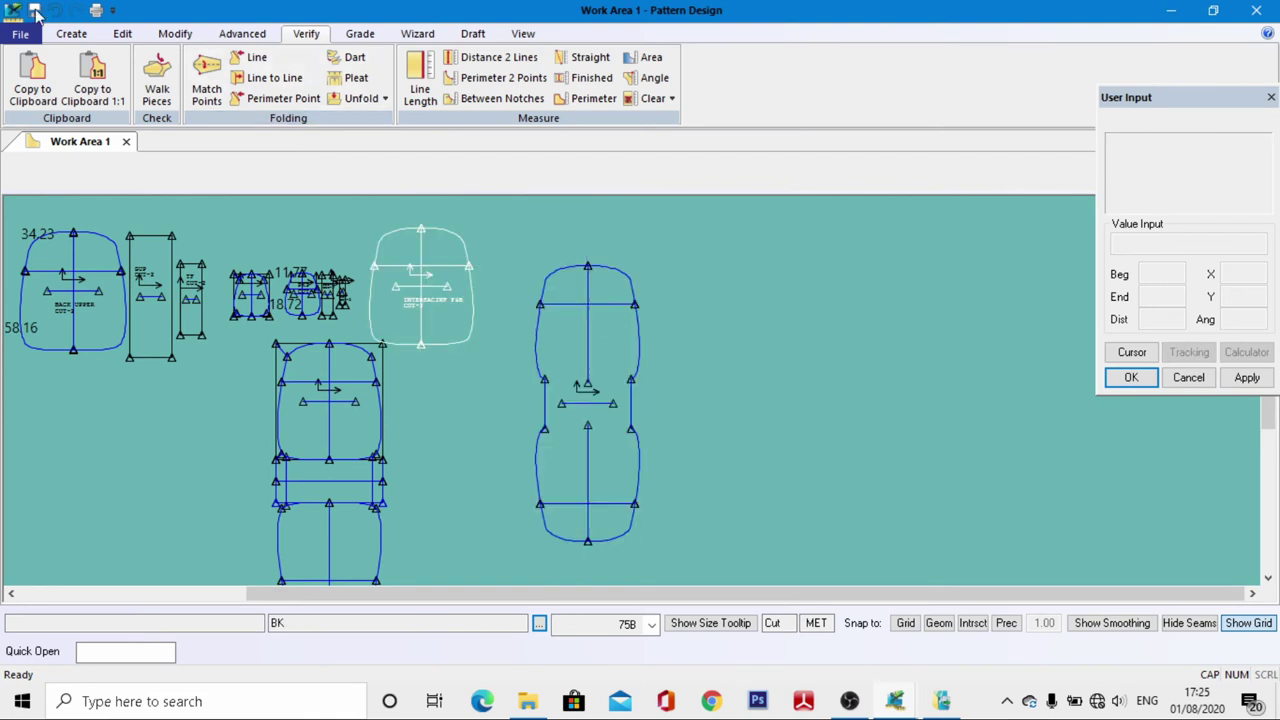
# Combine the right and left halves of the LINING's top curve into one perimeter line, without a notch at the merge point
pyautogui.click(66, 40)
pyautogui.click(168, 40)
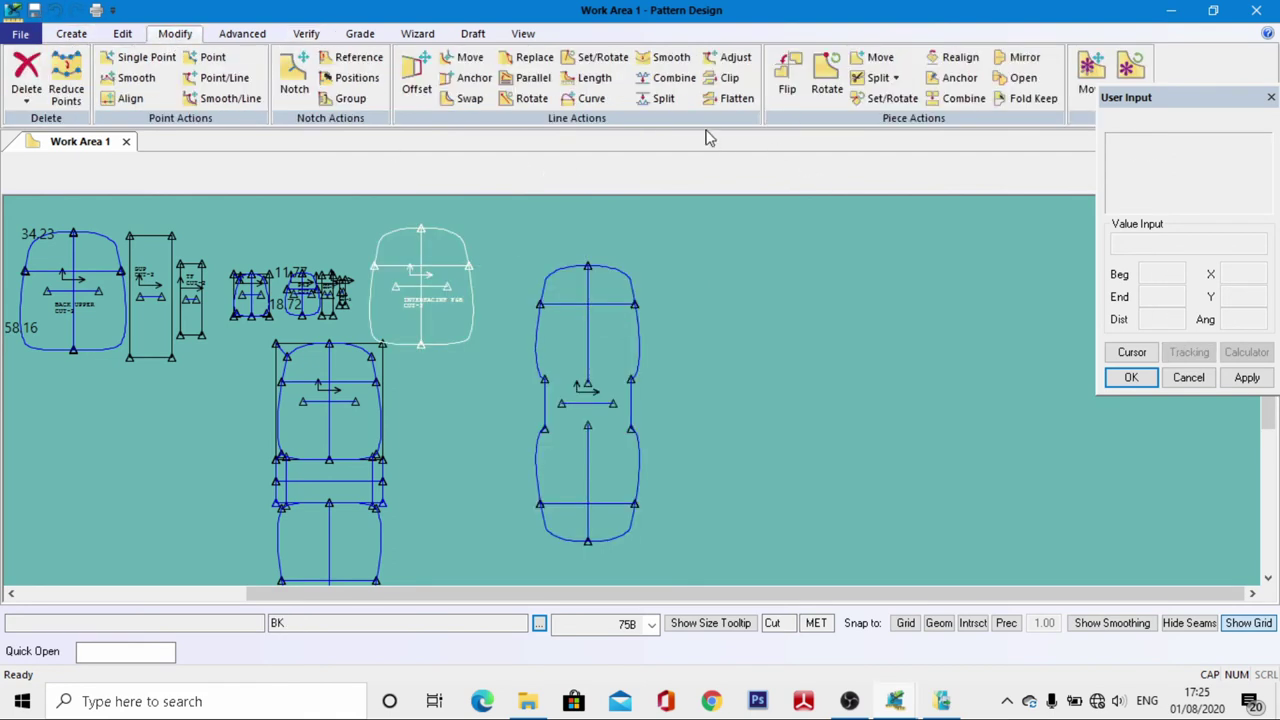
pyautogui.click(670, 78)
pyautogui.click(615, 267)
pyautogui.click(586, 268)
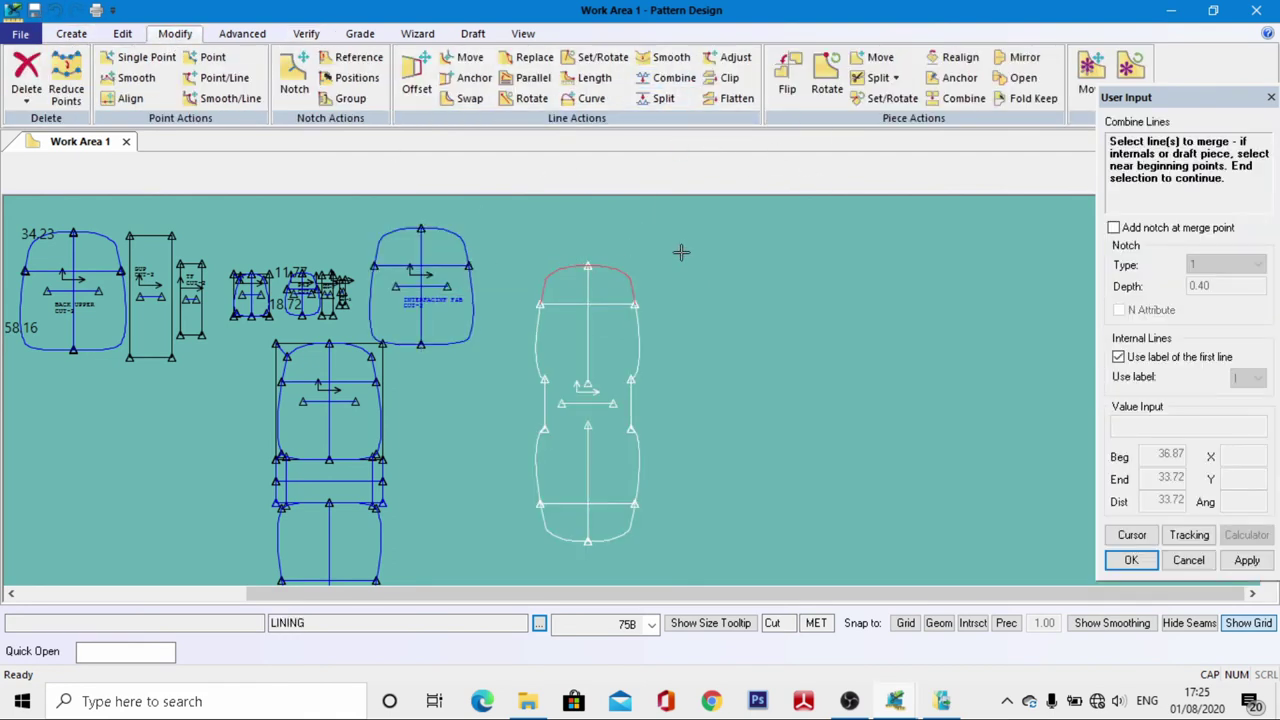
pyautogui.rightClick(683, 256)
pyautogui.click(683, 256)
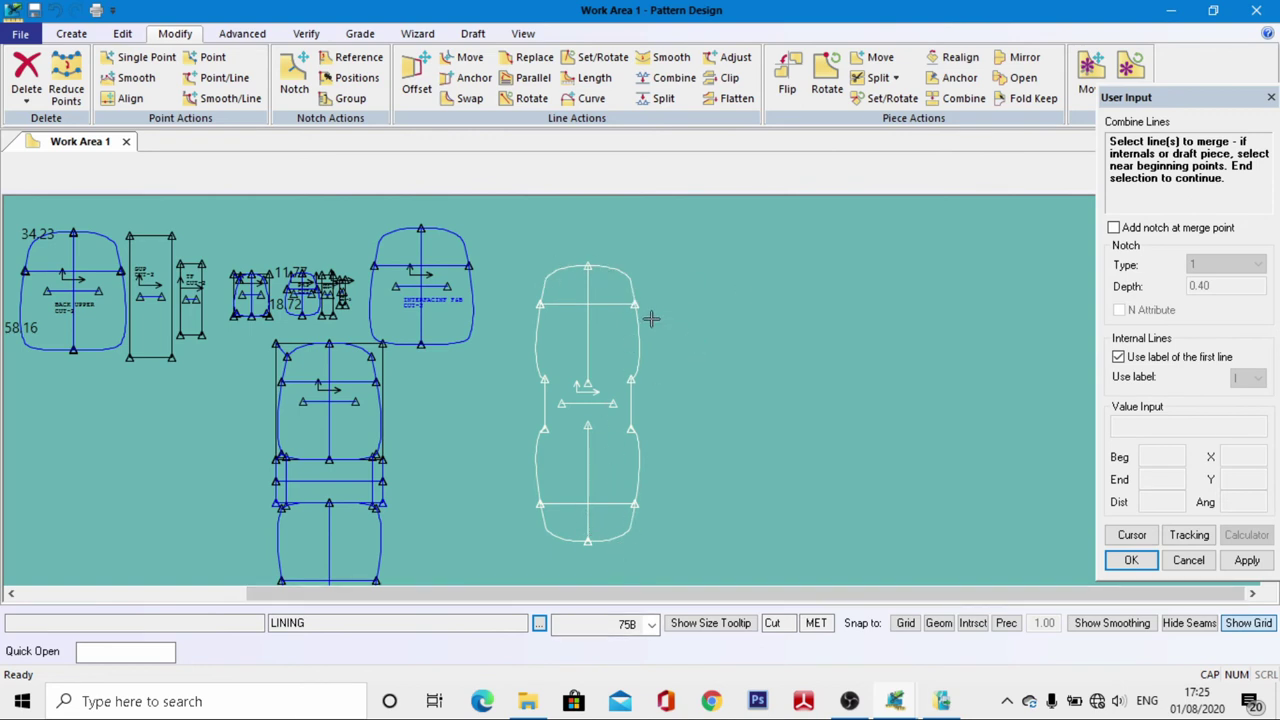
pyautogui.rightClick(698, 307)
pyautogui.click(676, 312)
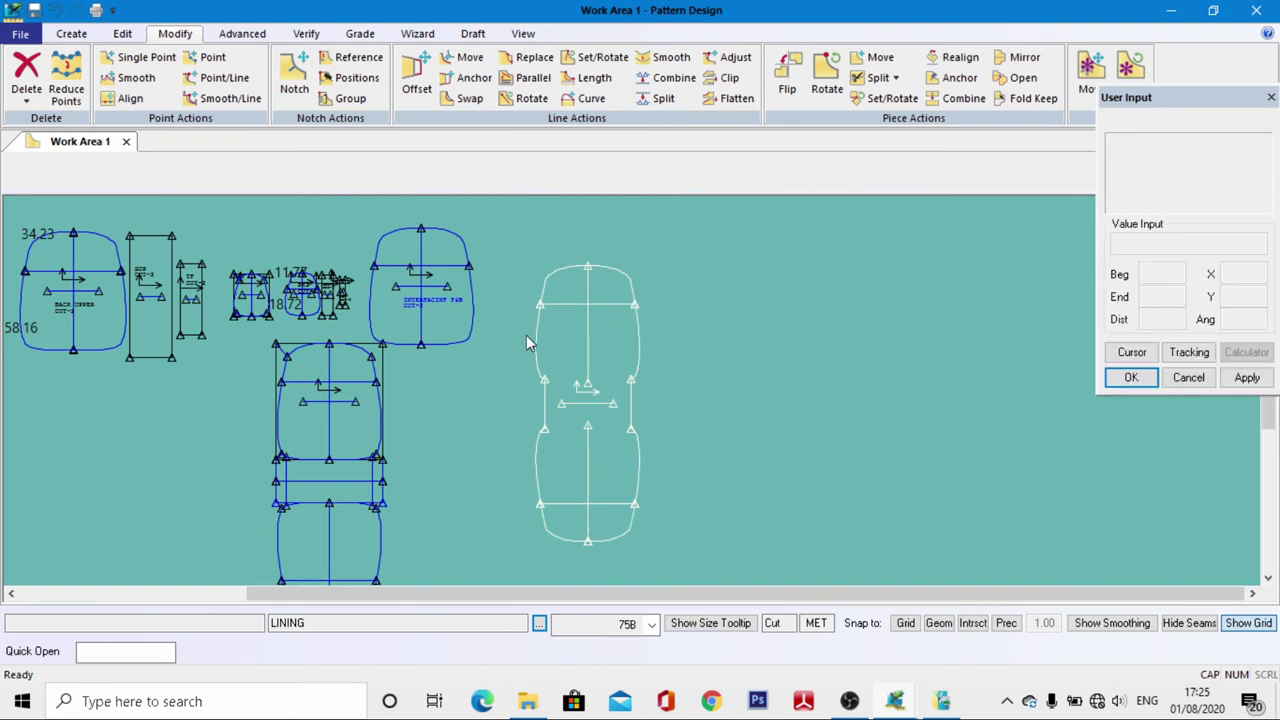
# Measure the line length of the LINING's merged top curve
pyautogui.scroll(1, 637, 280)
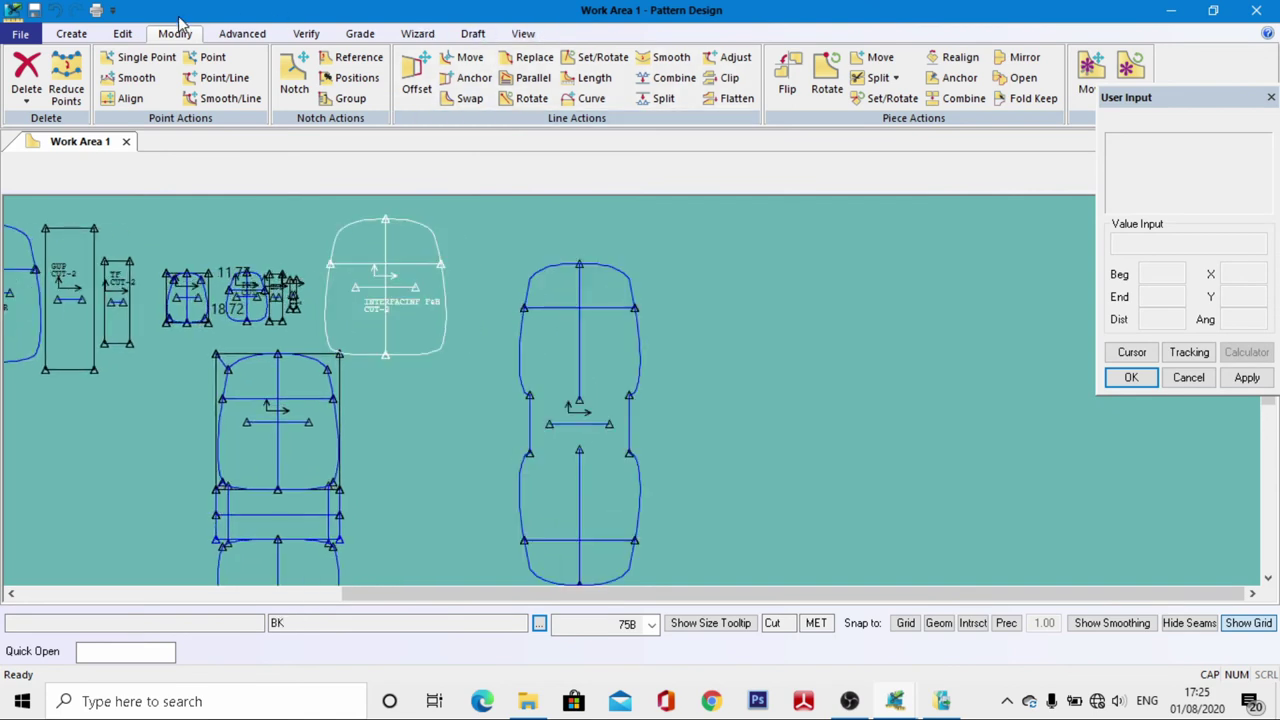
pyautogui.click(306, 33)
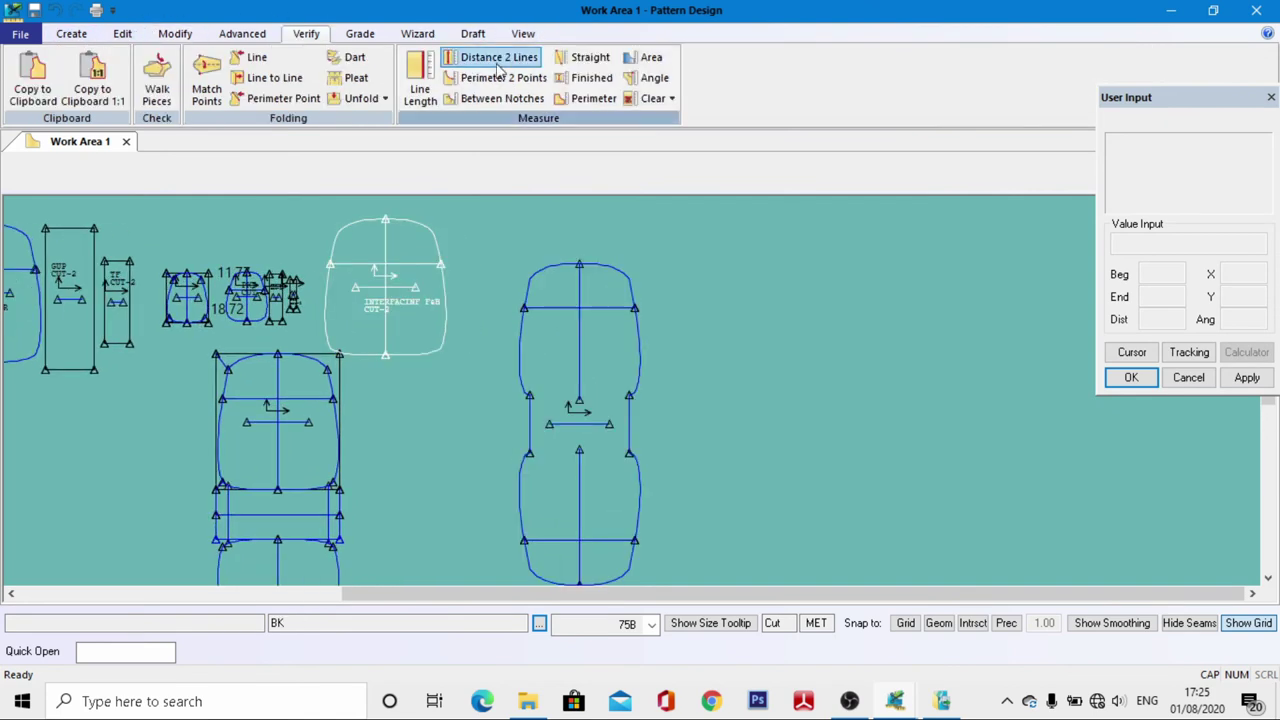
pyautogui.click(420, 88)
pyautogui.click(609, 270)
pyautogui.rightClick(662, 268)
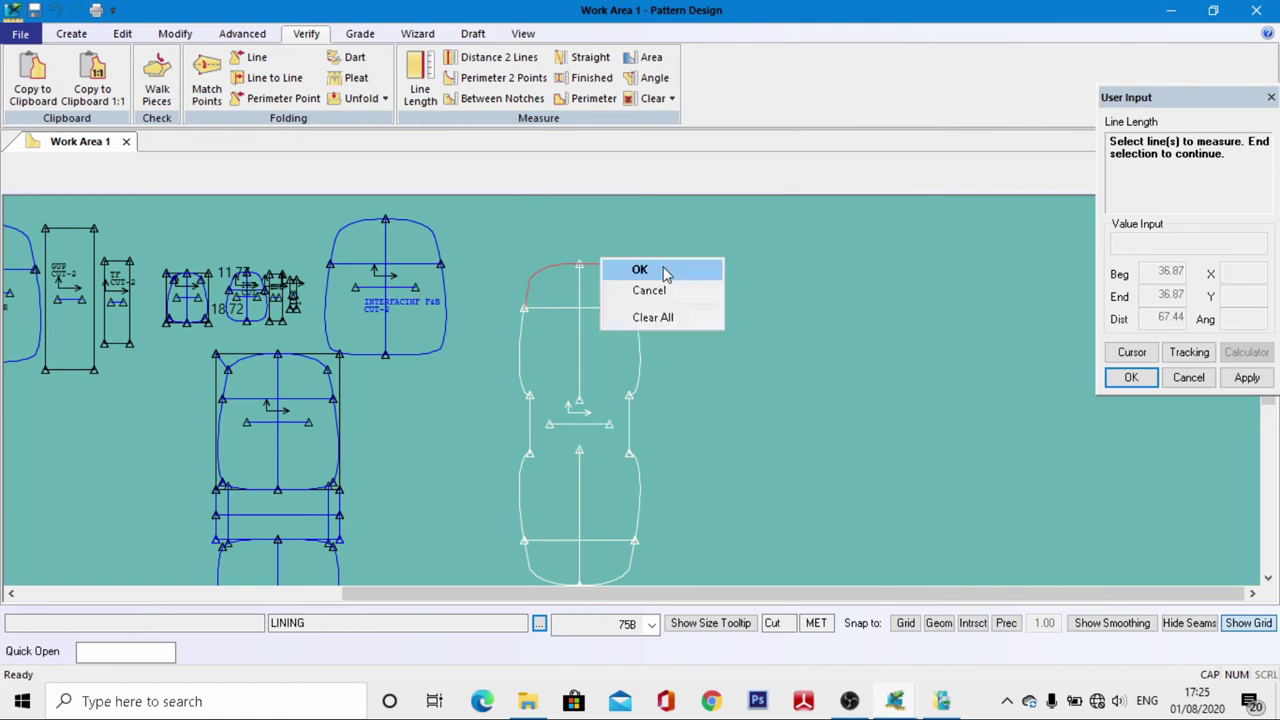
pyautogui.click(650, 270)
# Measure the line length of the LINING's upper right side curve
pyautogui.click(640, 362)
pyautogui.scroll(2, 638, 383)
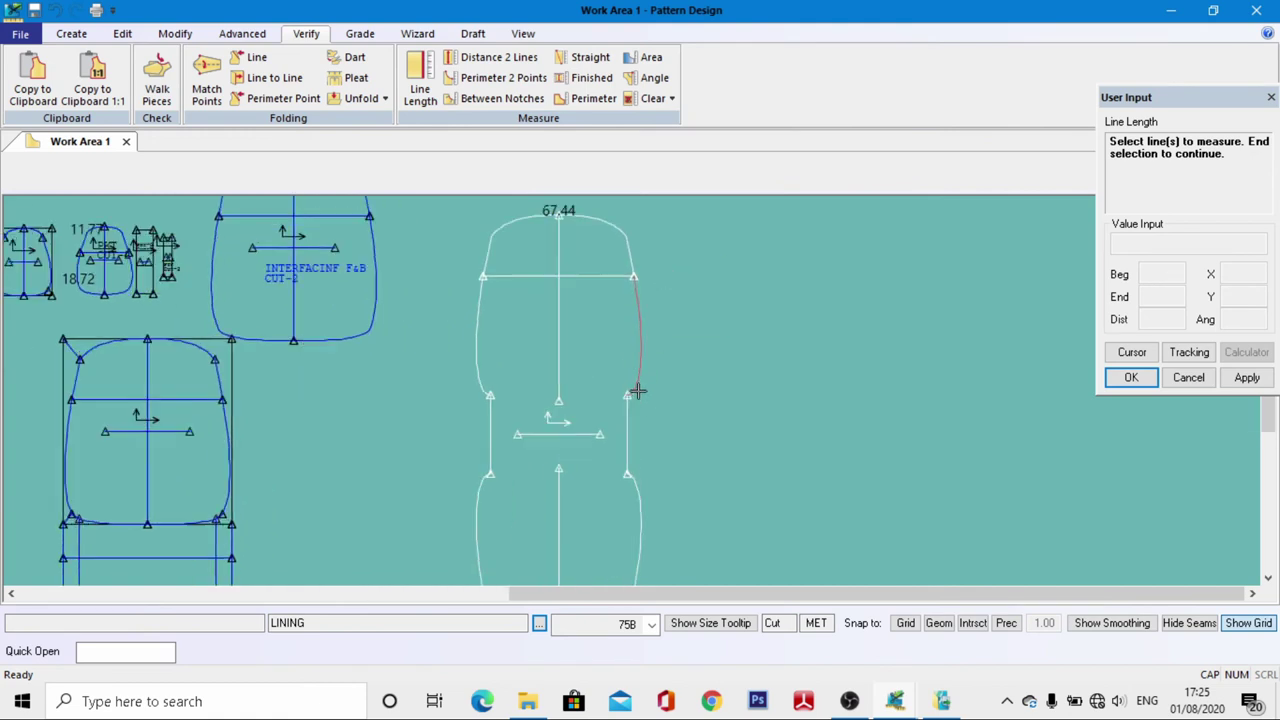
pyautogui.rightClick(731, 331)
pyautogui.click(726, 329)
pyautogui.scroll(-2, 730, 333)
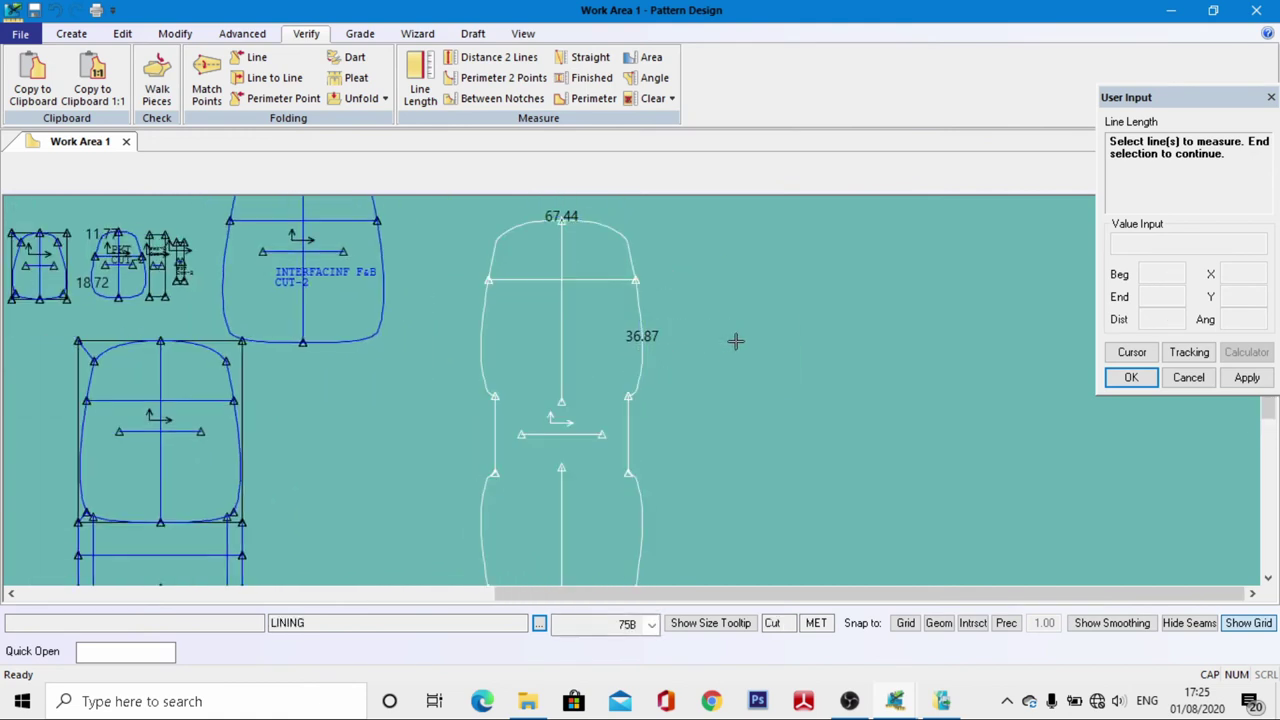
pyautogui.rightClick(720, 348)
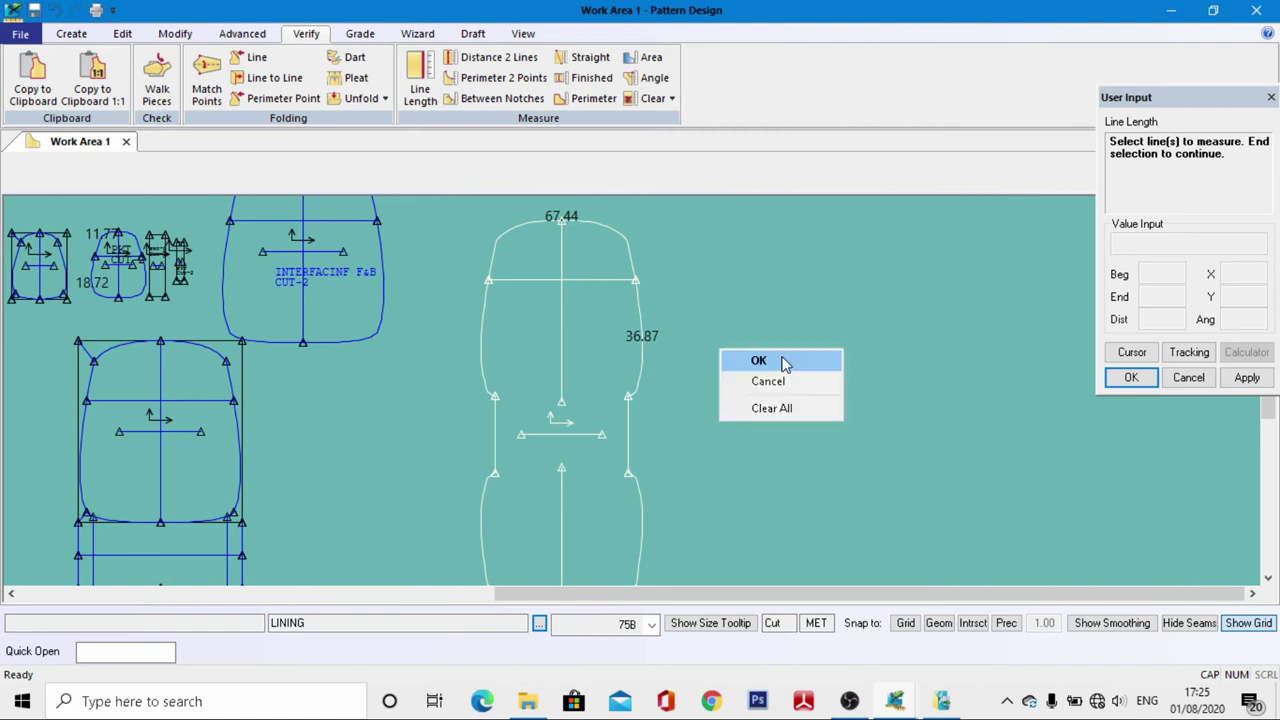
pyautogui.click(785, 358)
pyautogui.scroll(-2, 636, 340)
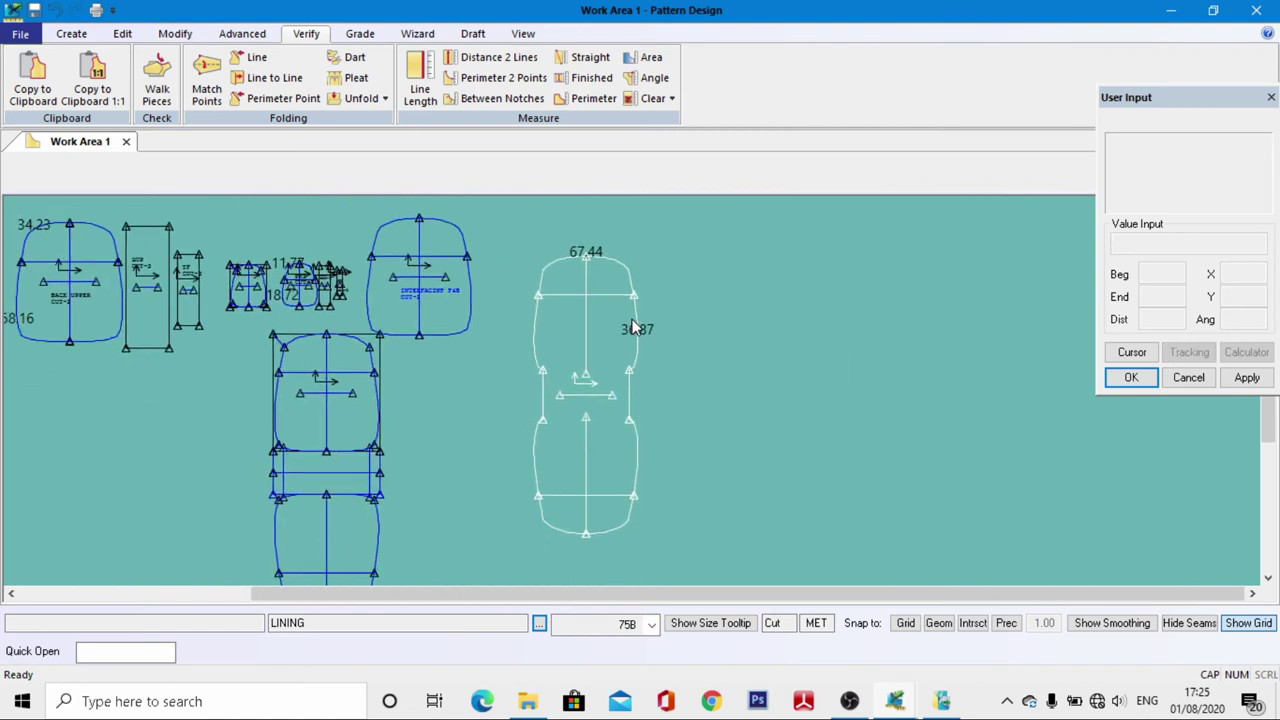
# Create a rectangle piece 20 wide, with its height taken from the measured side curve, name it GL and place it beside the LINING
pyautogui.click(71, 33)
pyautogui.click(606, 57)
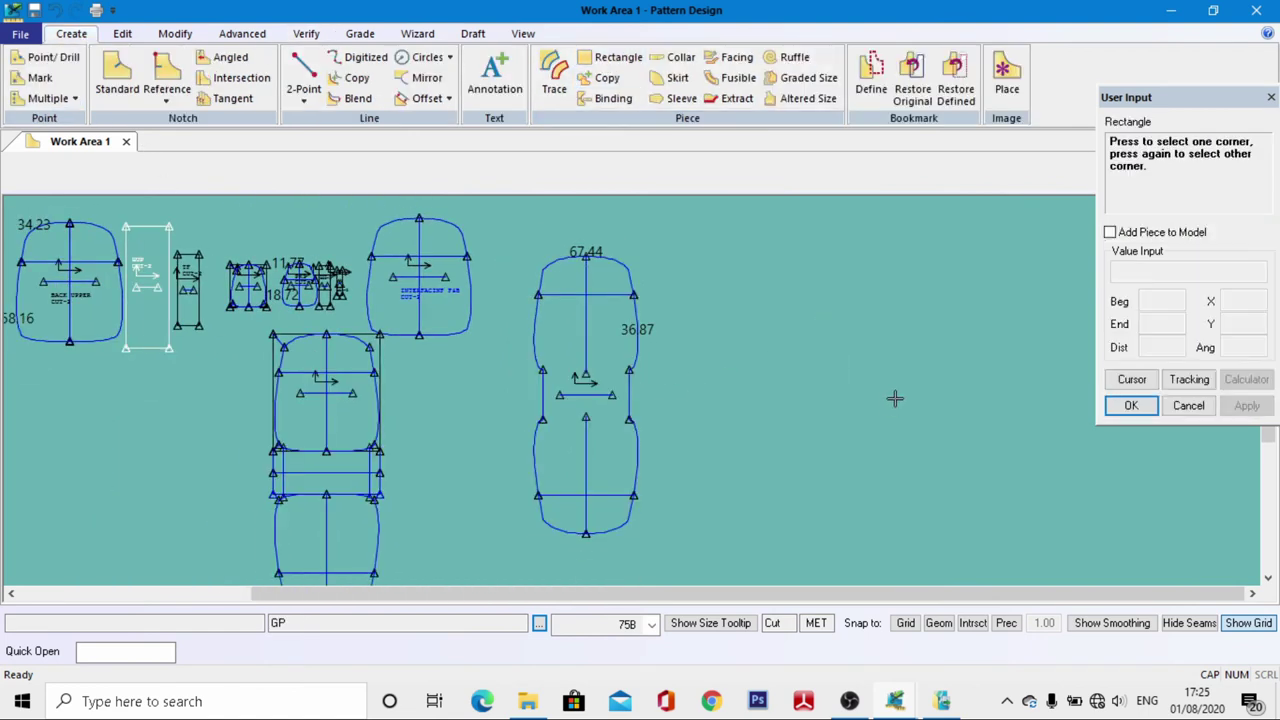
pyautogui.click(1131, 379)
pyautogui.click(868, 335)
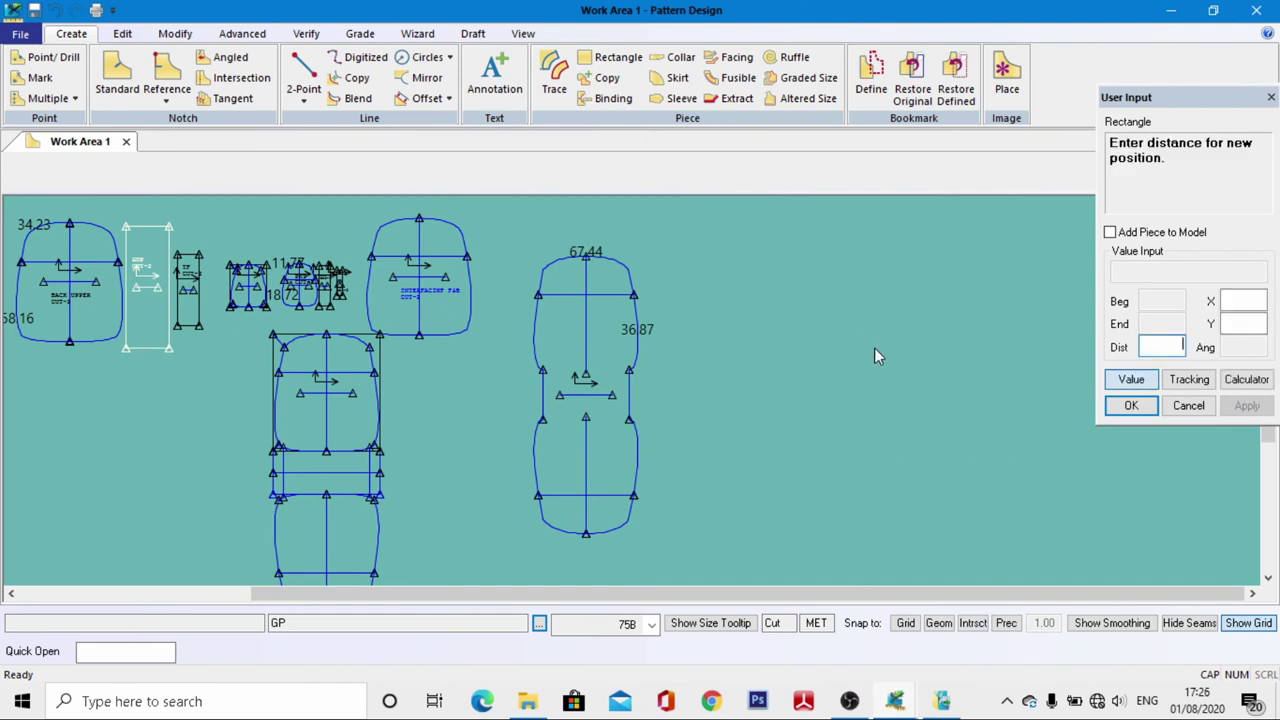
pyautogui.click(1234, 308)
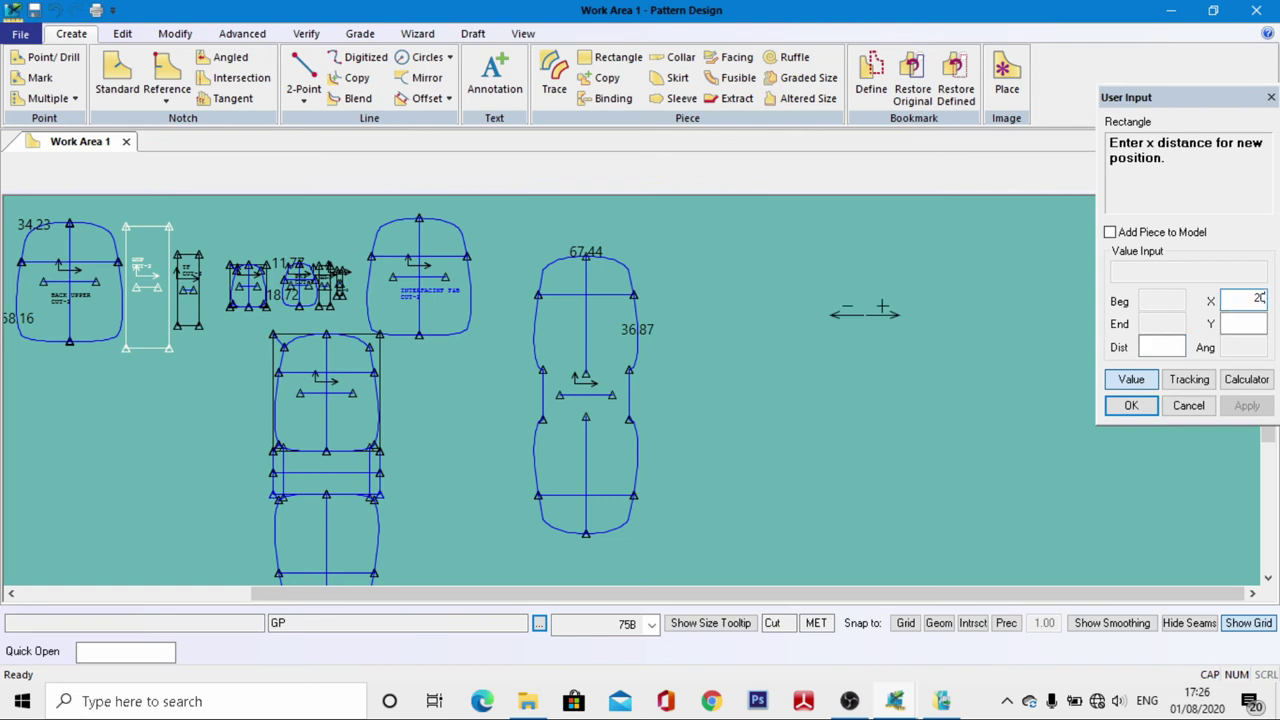
pyautogui.write('20')
pyautogui.press('Tab')
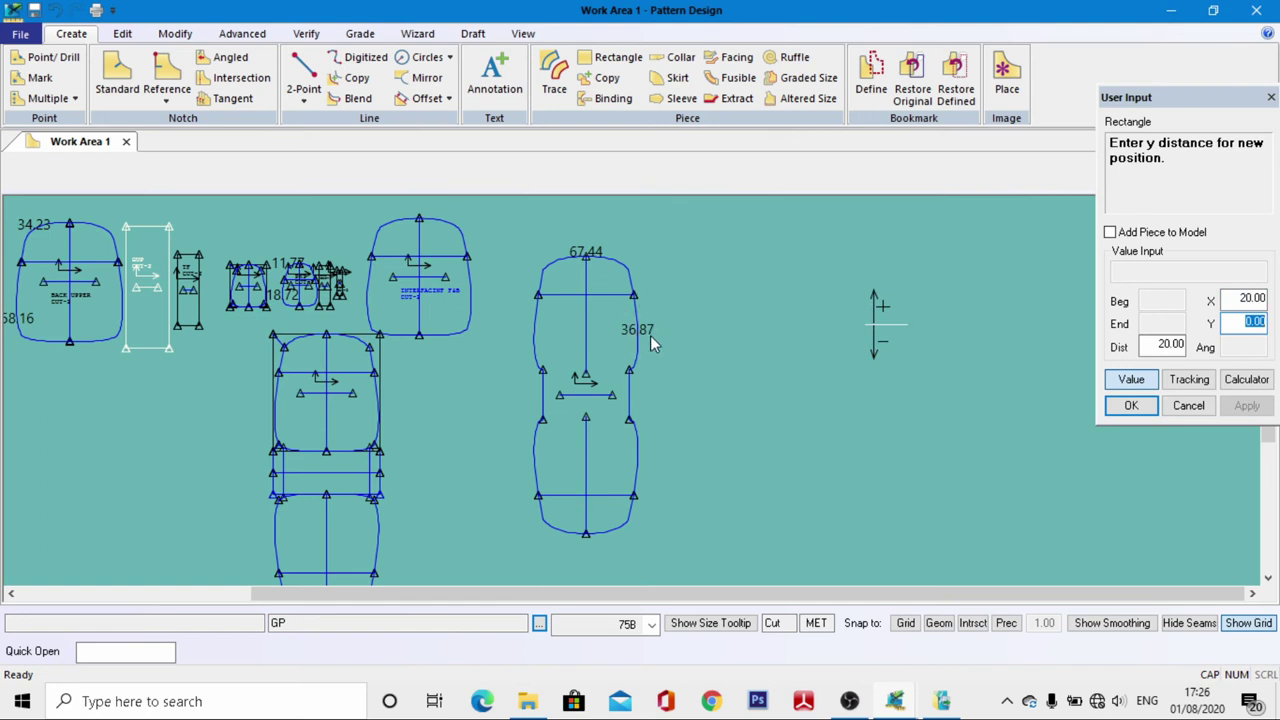
pyautogui.write('5')
pyautogui.click(1131, 405)
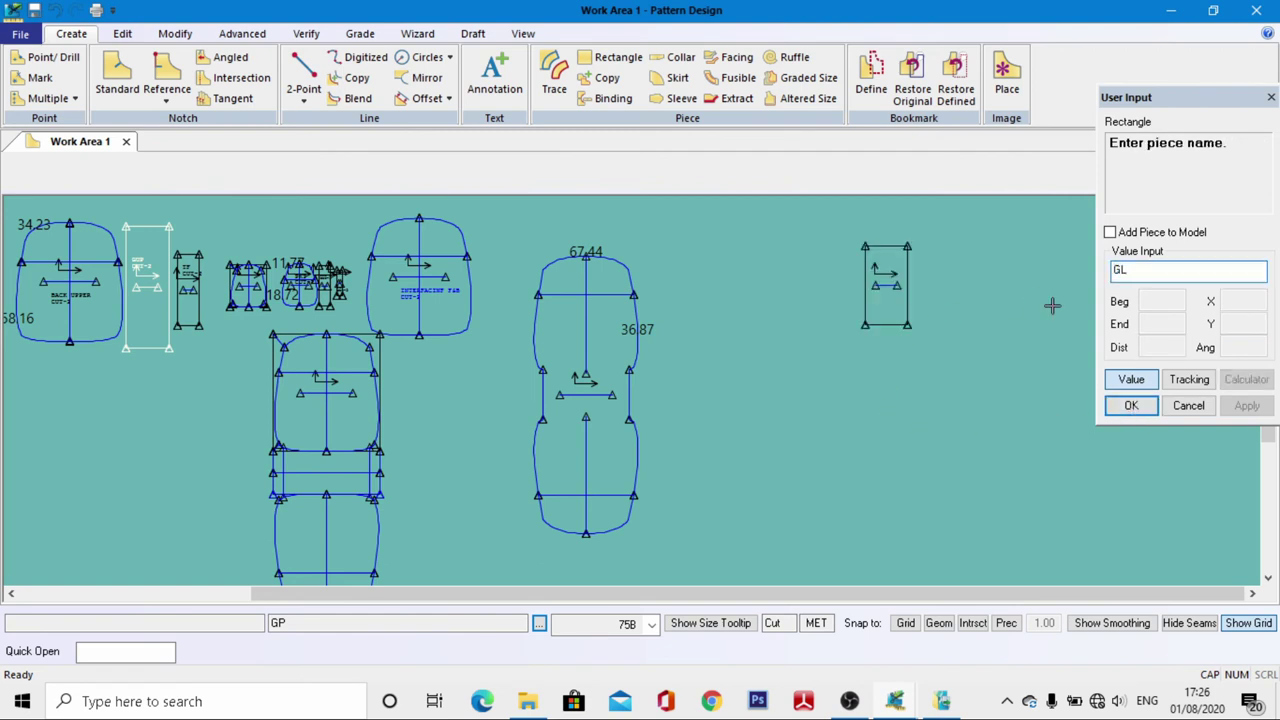
pyautogui.click(1131, 405)
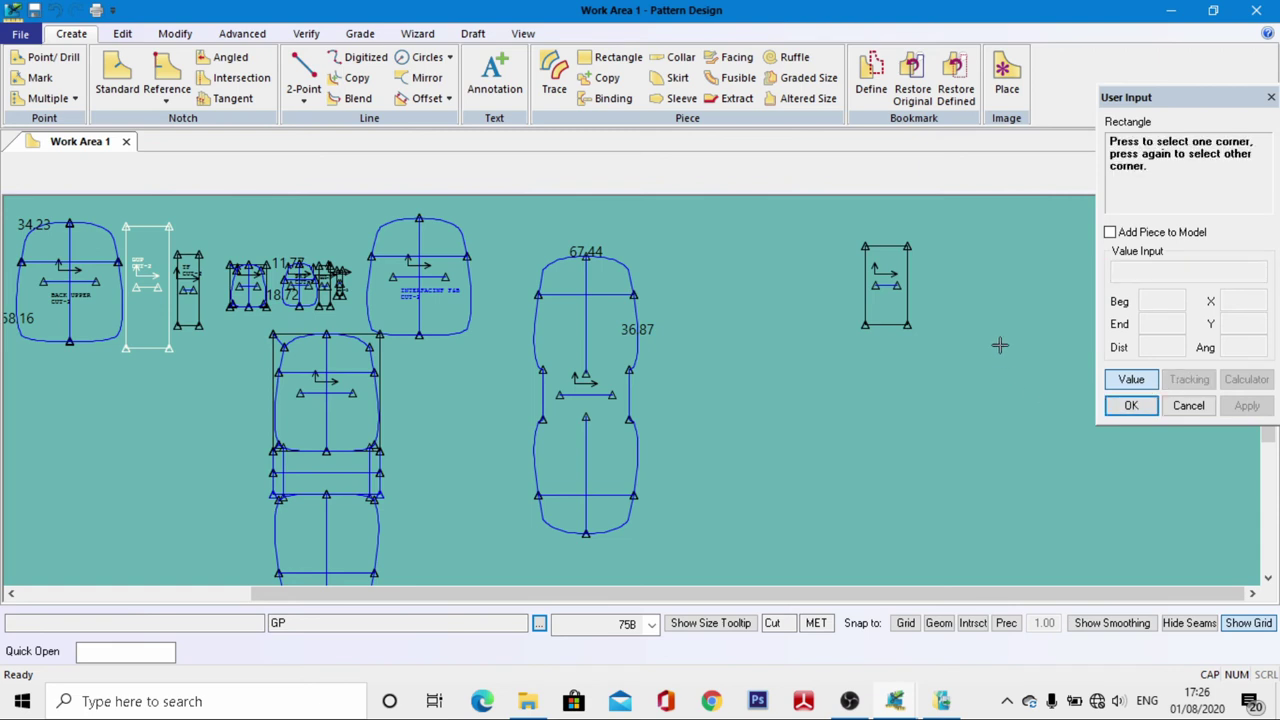
pyautogui.moveTo(874, 294); pyautogui.dragTo(687, 331)
pyautogui.scroll(2, 670, 337)
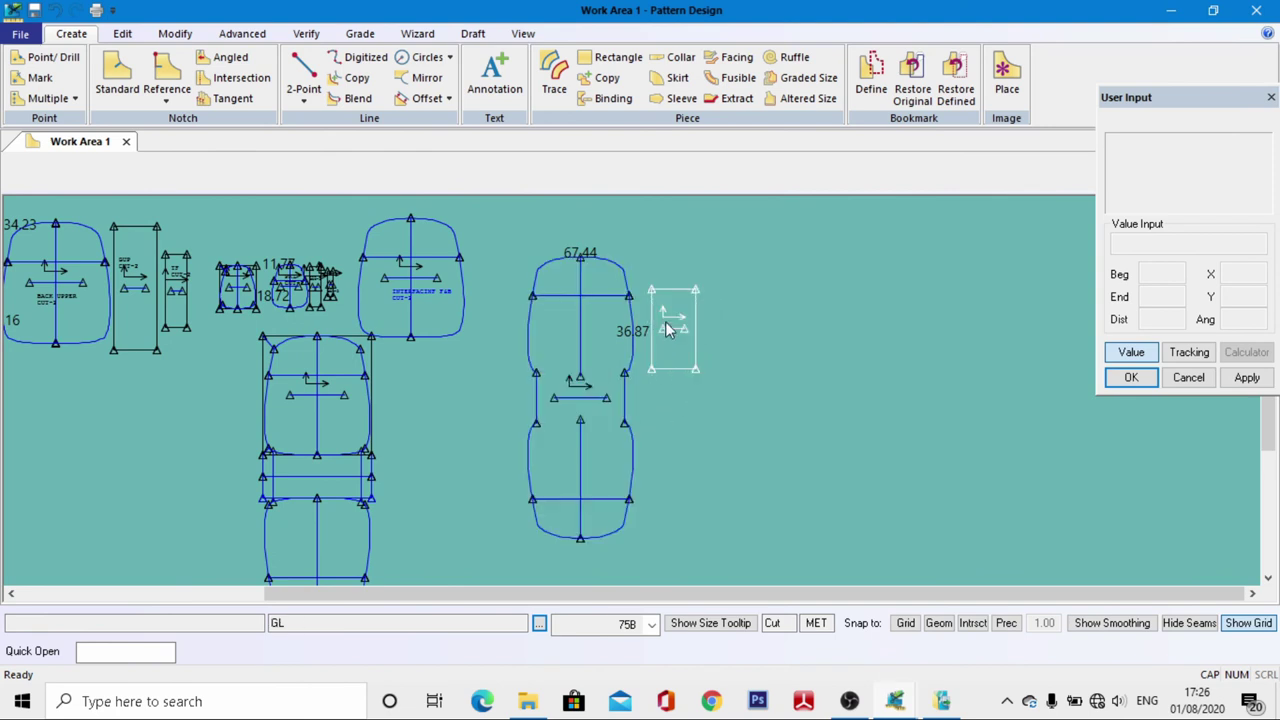
# Annotate the GL piece below its grain line with the two-line text GL / CUT-4, replacing the default character size
pyautogui.click(495, 78)
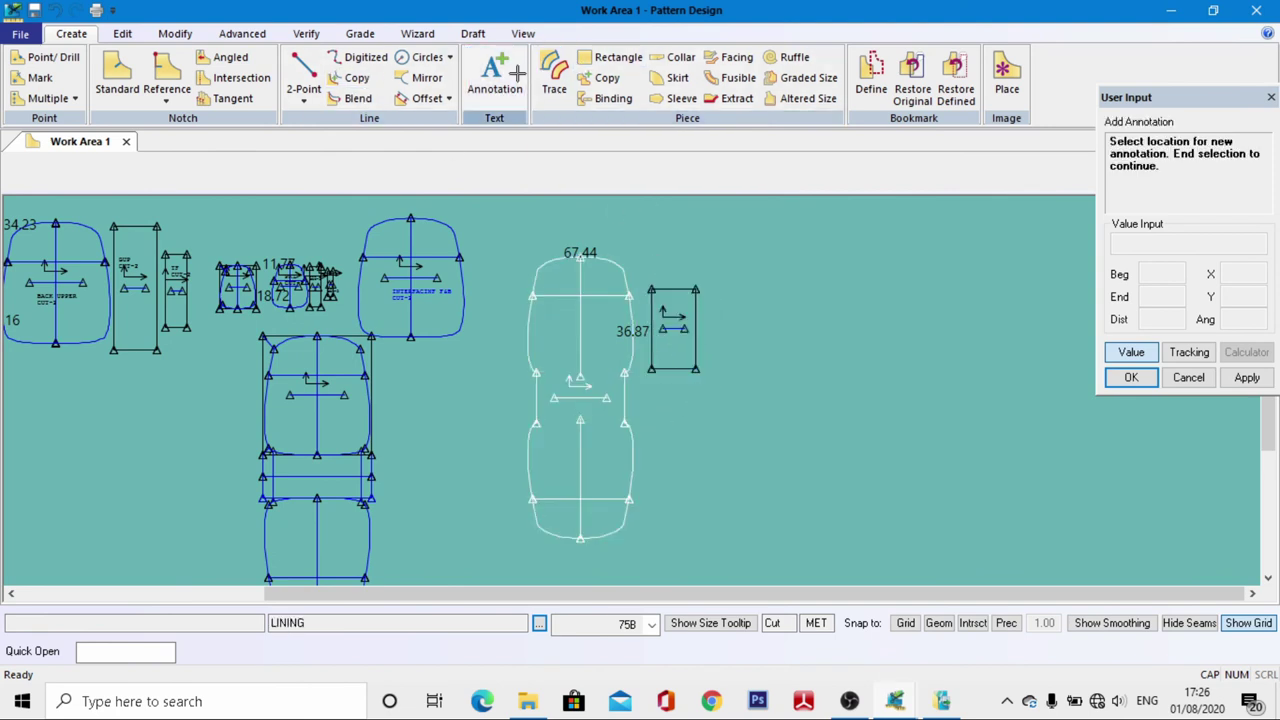
pyautogui.click(667, 354)
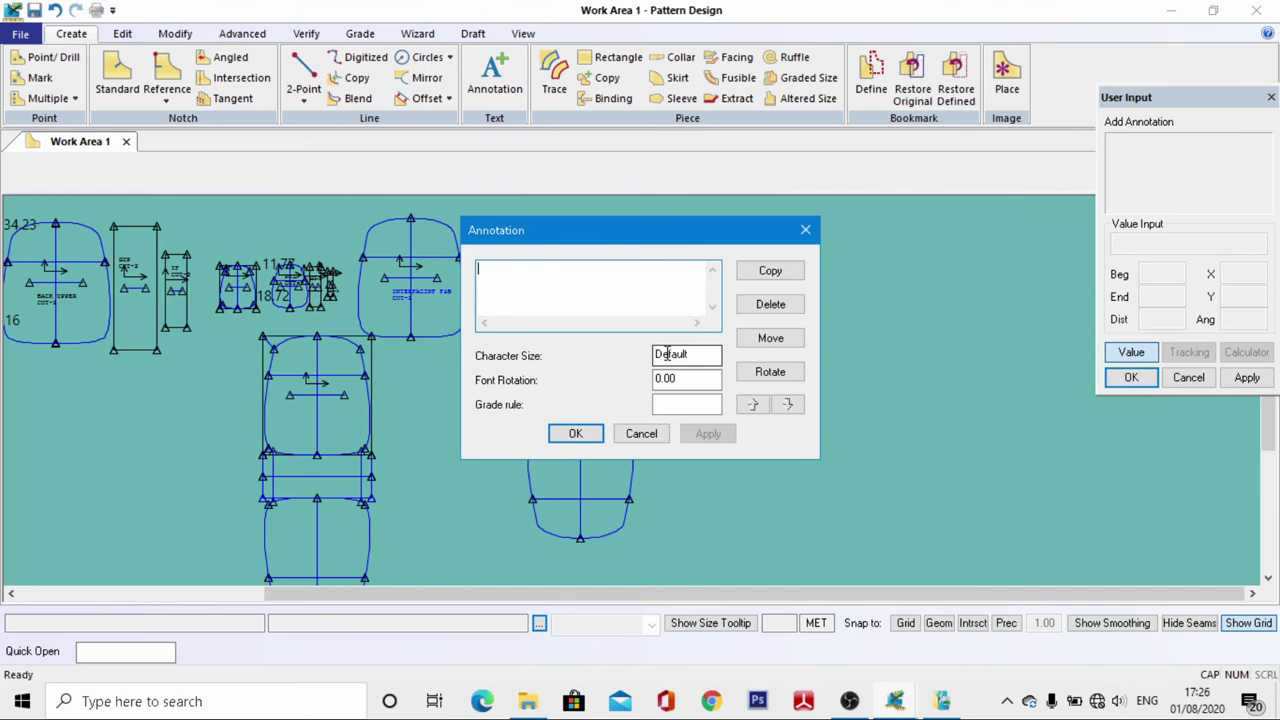
pyautogui.write('GL')
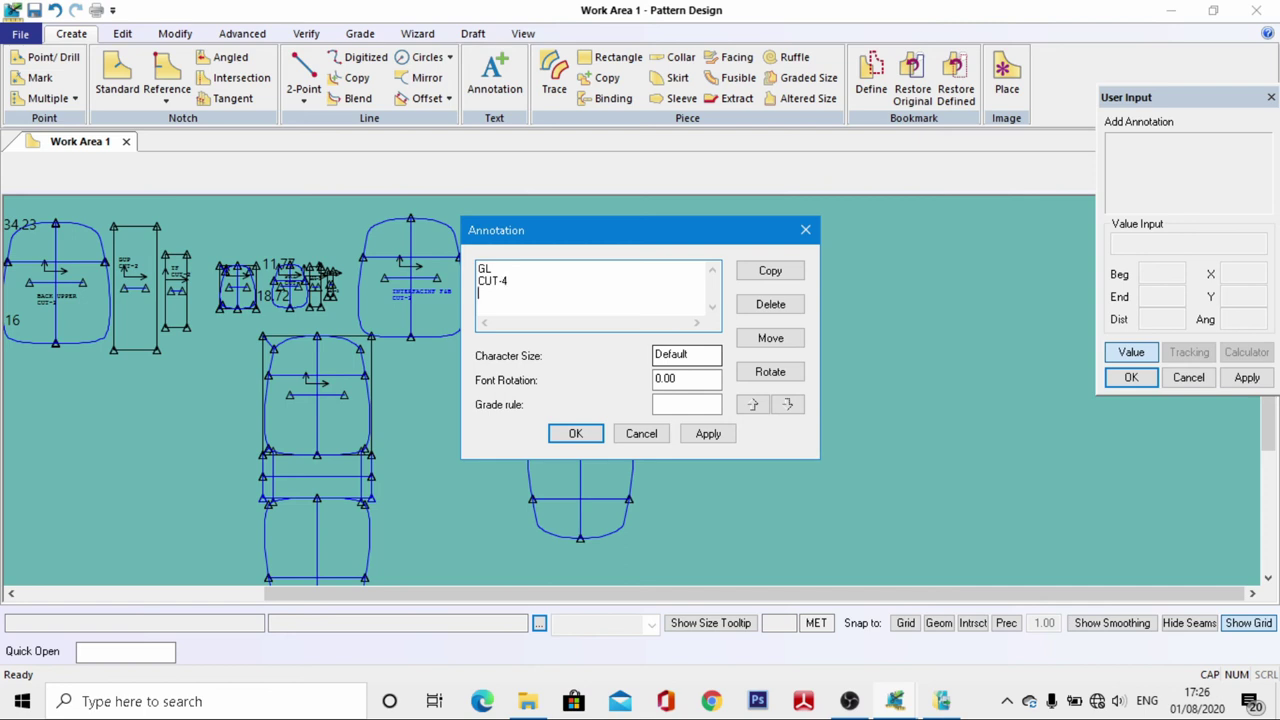
pyautogui.doubleClick(703, 354)
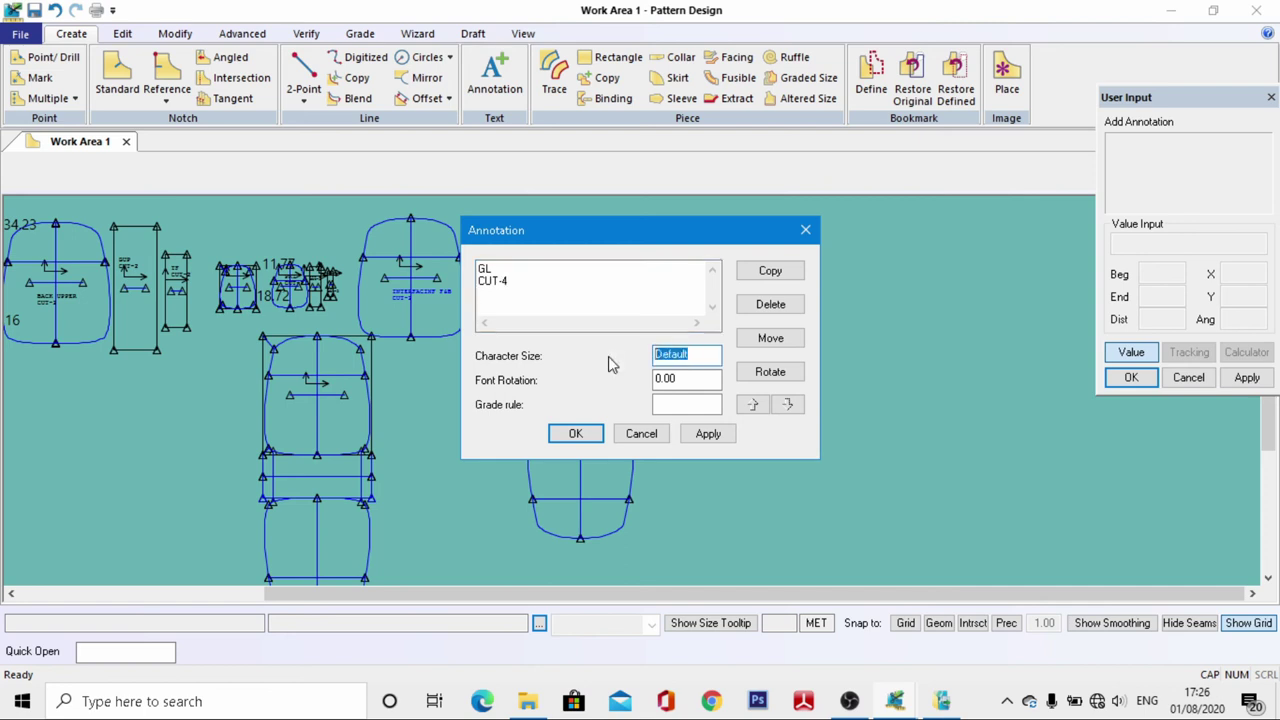
pyautogui.write('8')
pyautogui.press('Return')
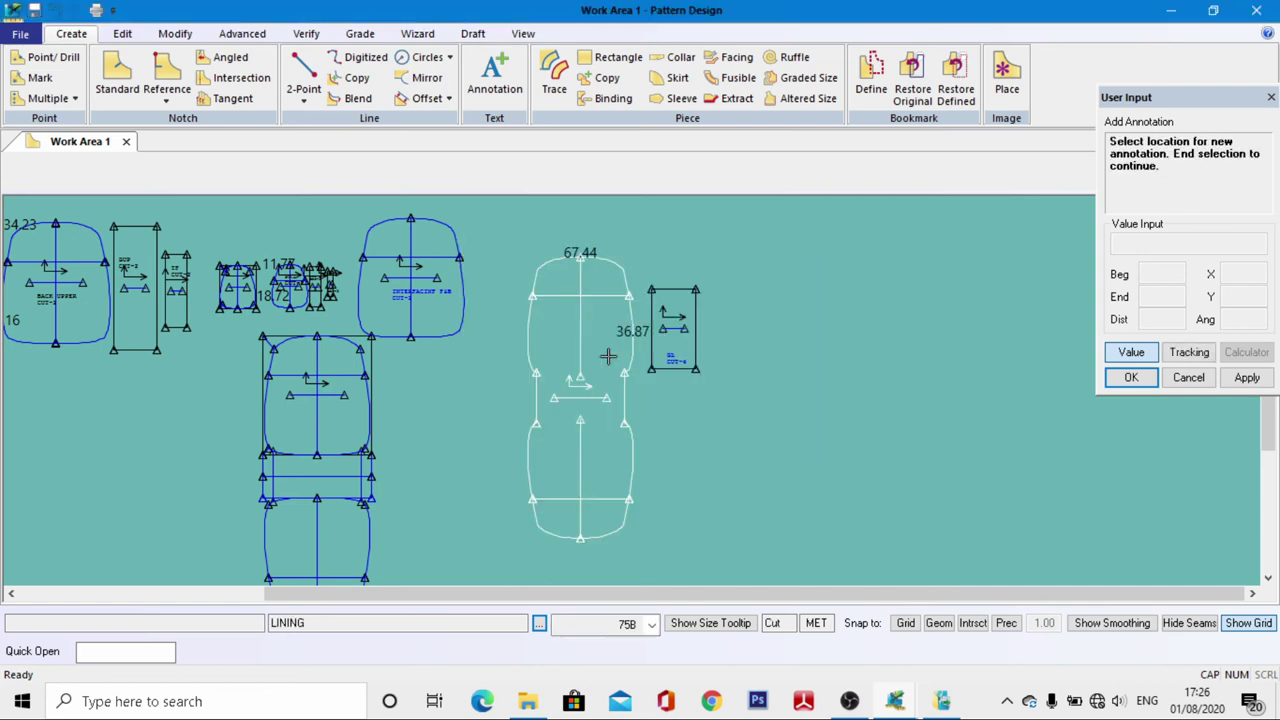
pyautogui.click(672, 362)
pyautogui.scroll(3, 673, 345)
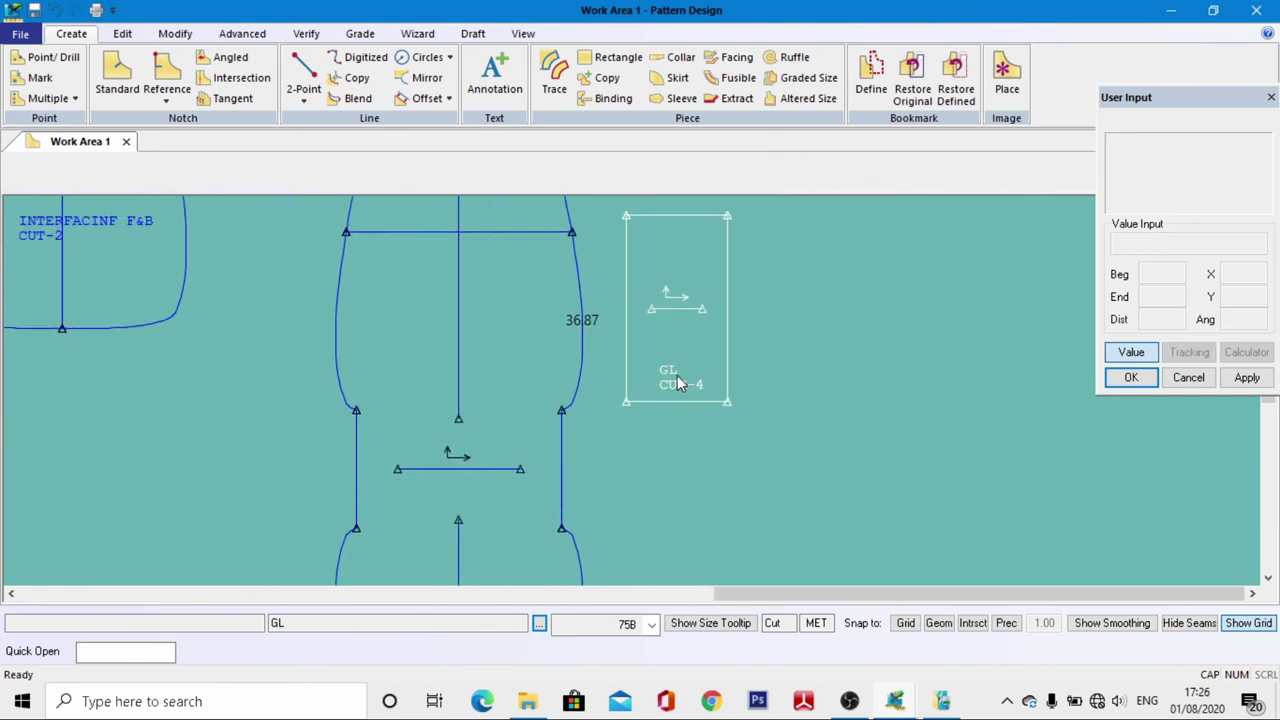
pyautogui.scroll(-3, 692, 336)
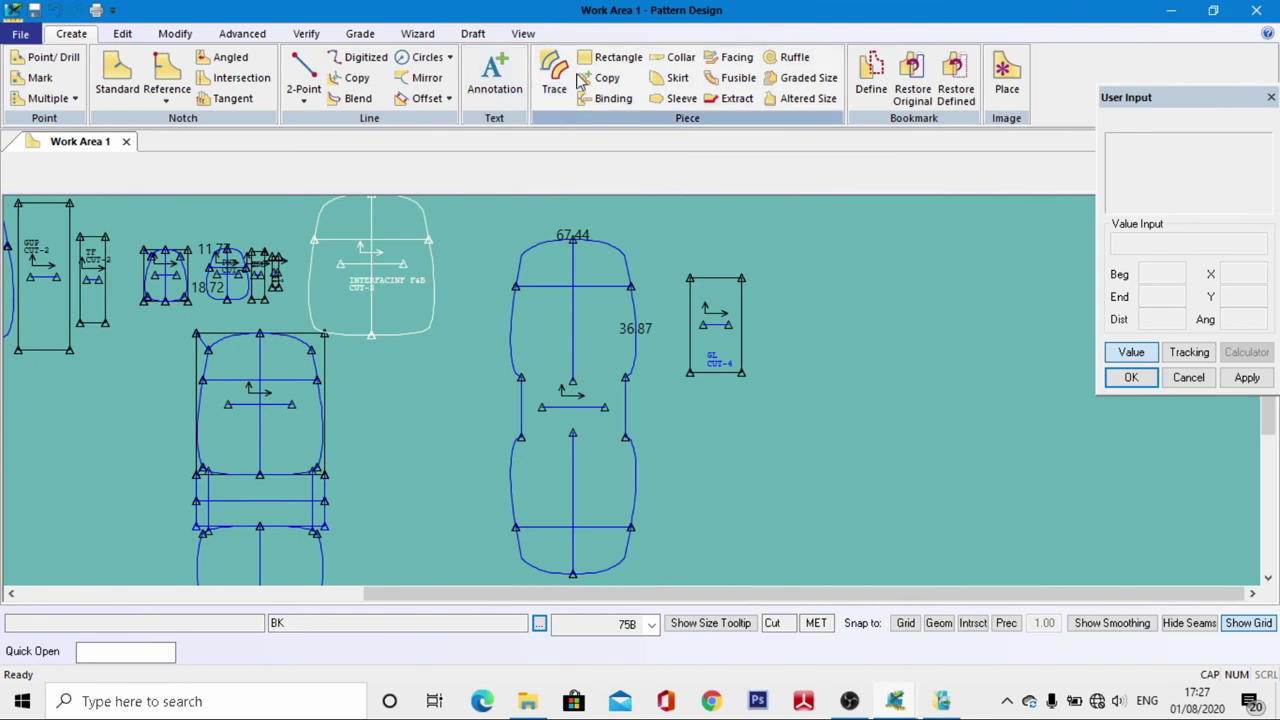
# Create a rectangle piece 10 wide and 67.44 high, name it TFL and place it beside the GL piece
pyautogui.click(612, 60)
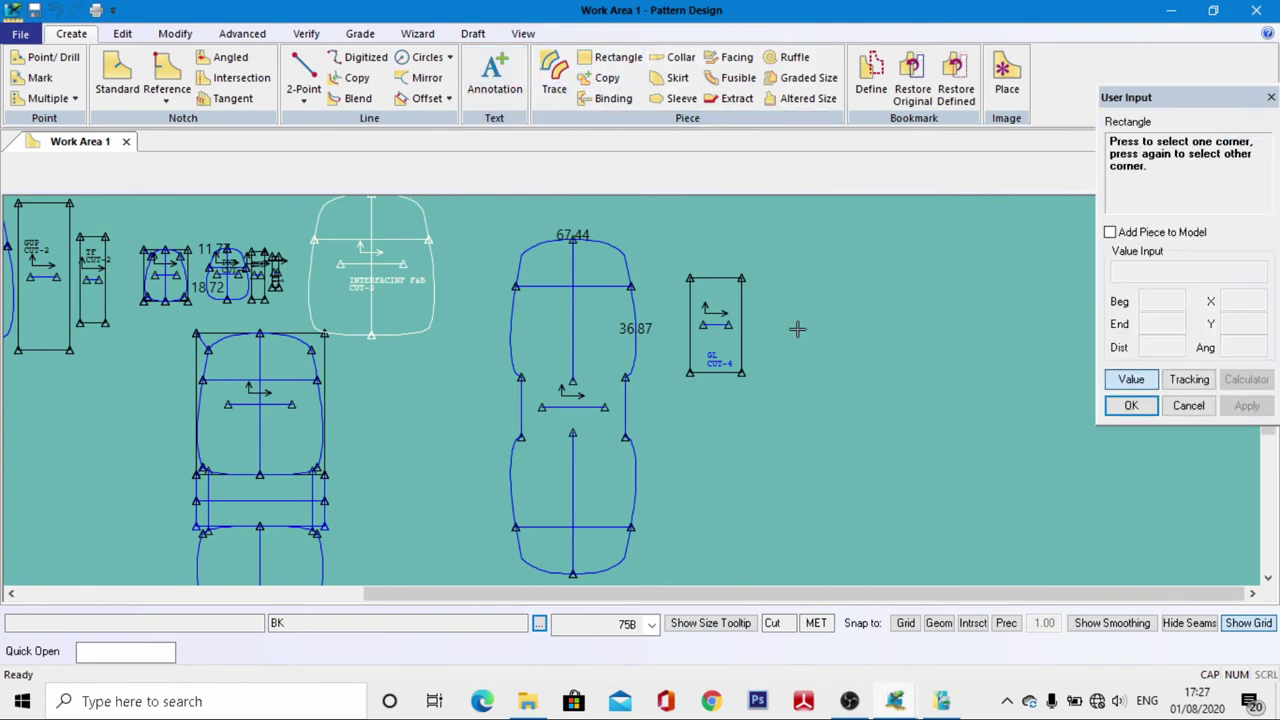
pyautogui.click(797, 318)
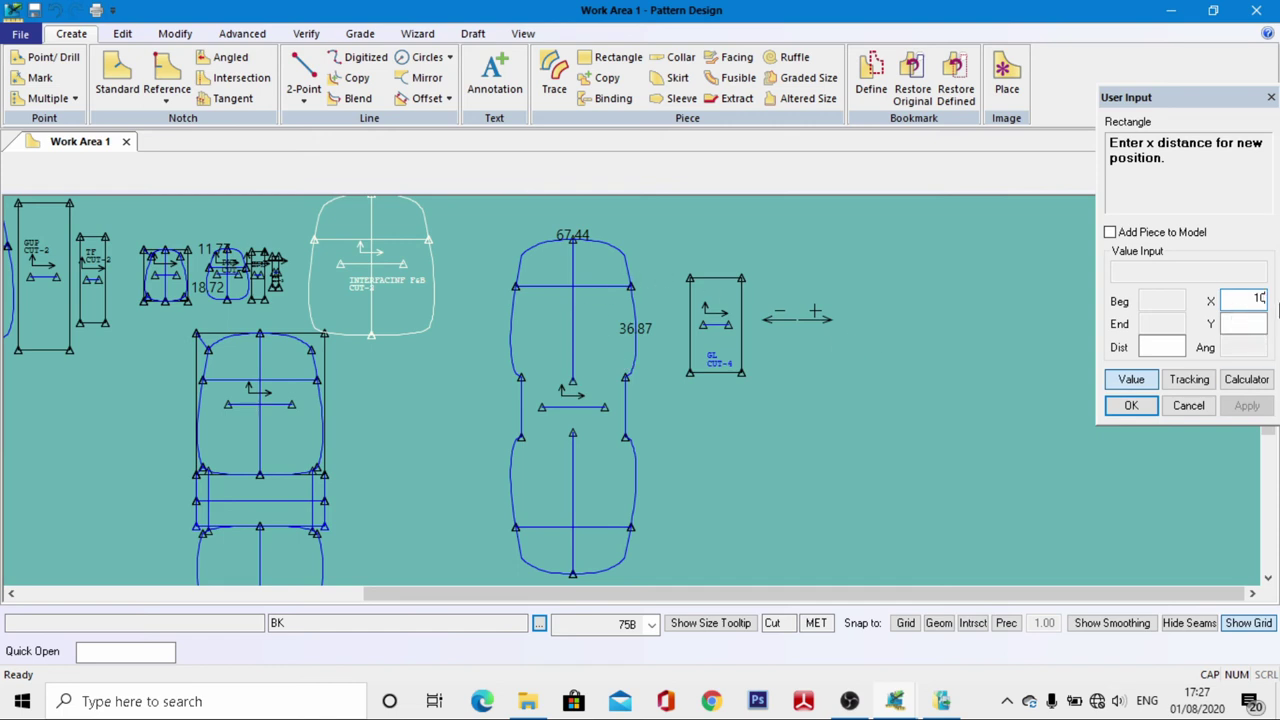
pyautogui.click(1241, 325)
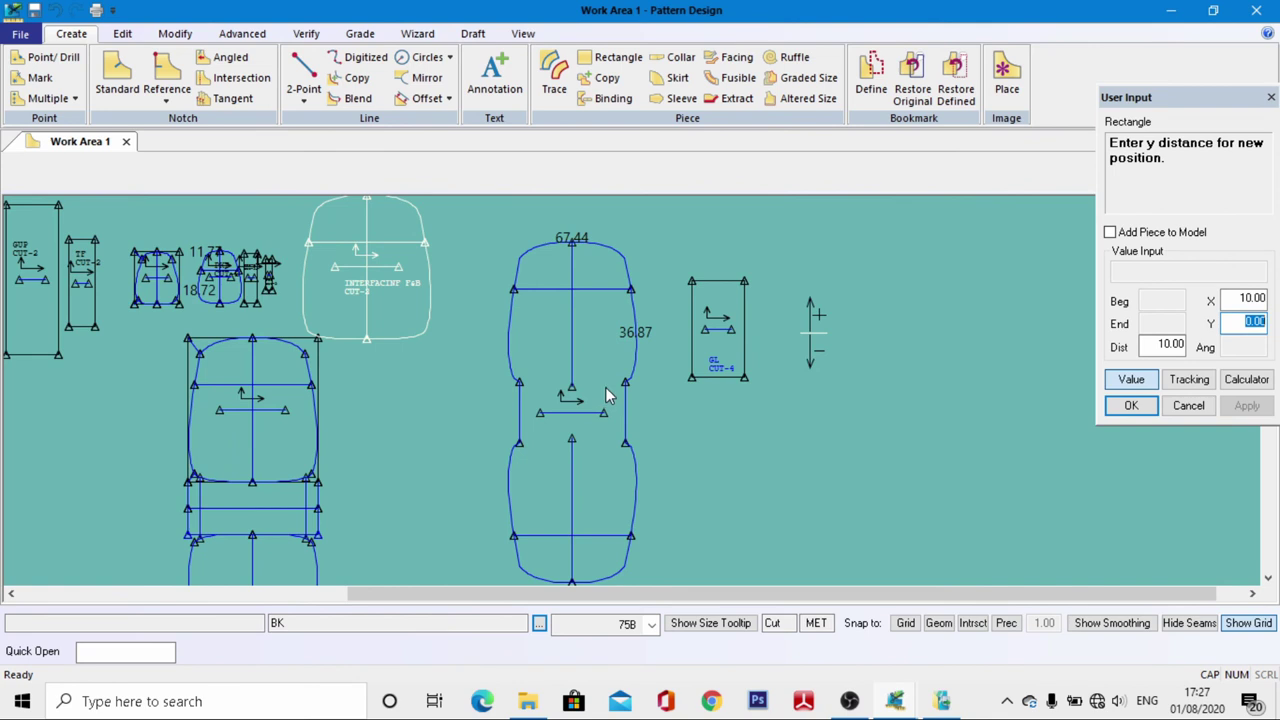
pyautogui.scroll(1, 627, 334)
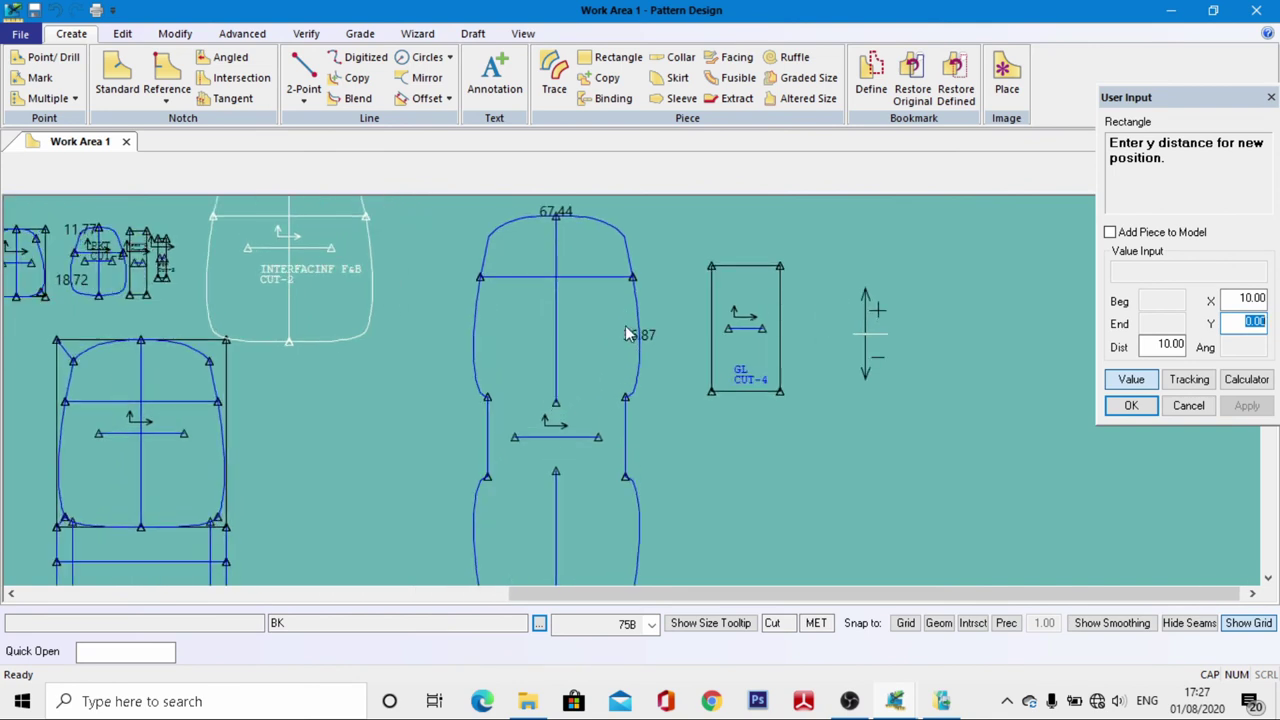
pyautogui.write('67.44')
pyautogui.press('Return')
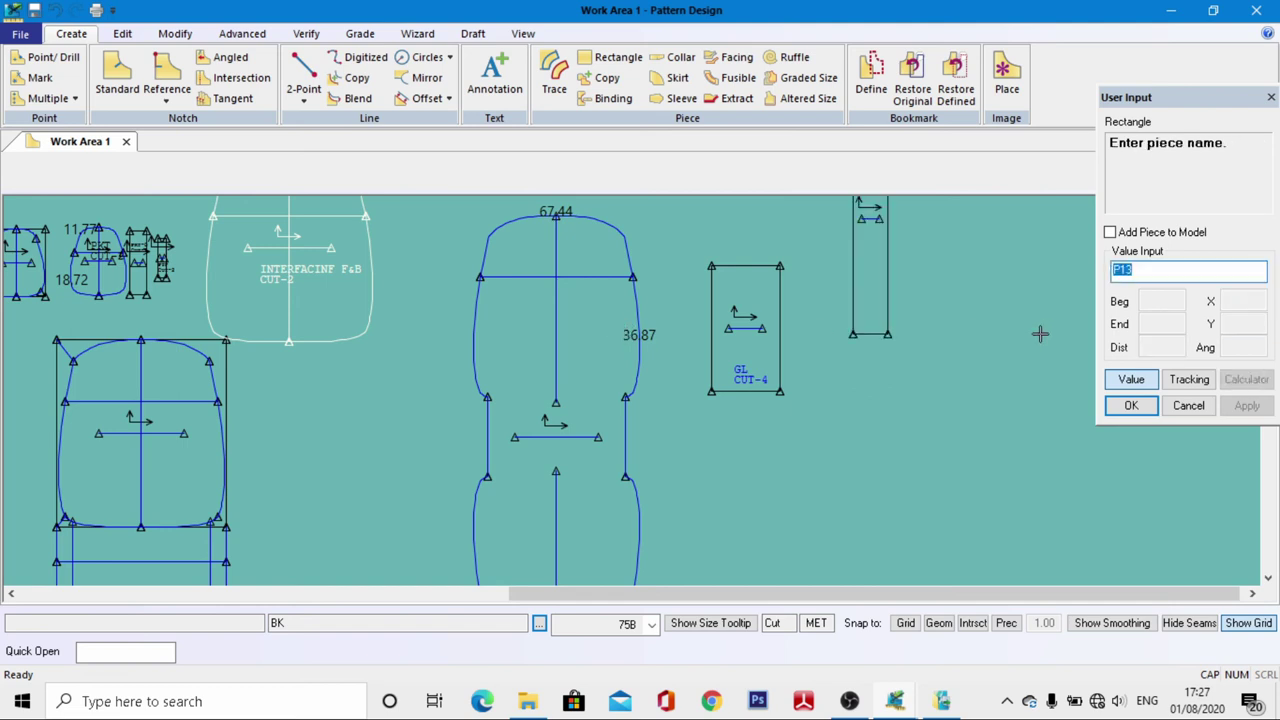
pyautogui.write('TFL')
pyautogui.click(1130, 404)
pyautogui.rightClick(1005, 384)
pyautogui.click(960, 381)
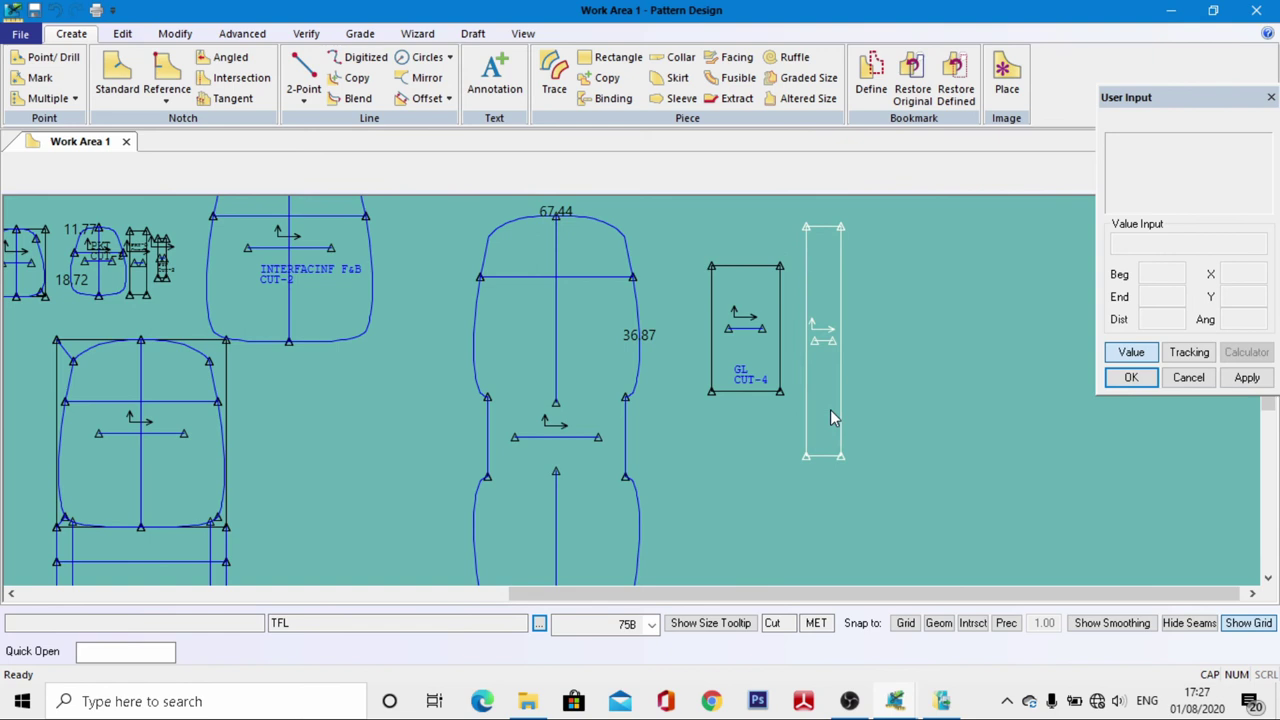
pyautogui.click(494, 75)
pyautogui.rightClick(818, 273)
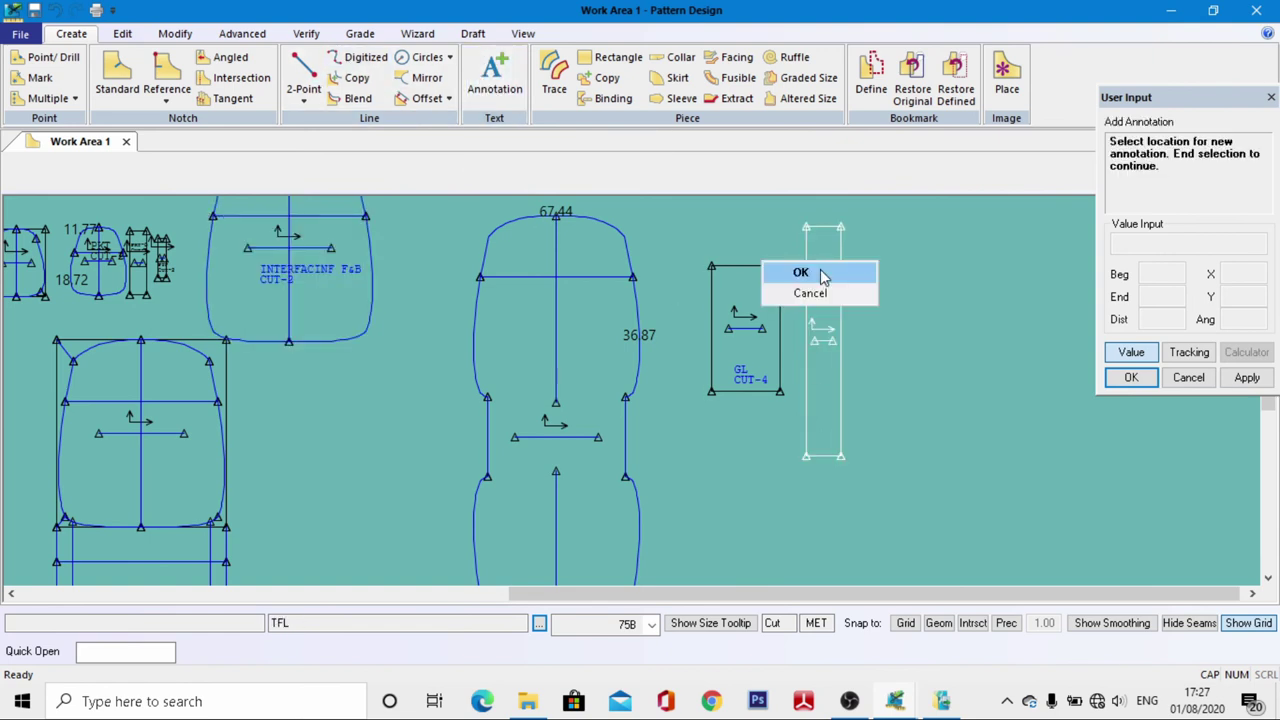
pyautogui.click(801, 273)
pyautogui.write('T')
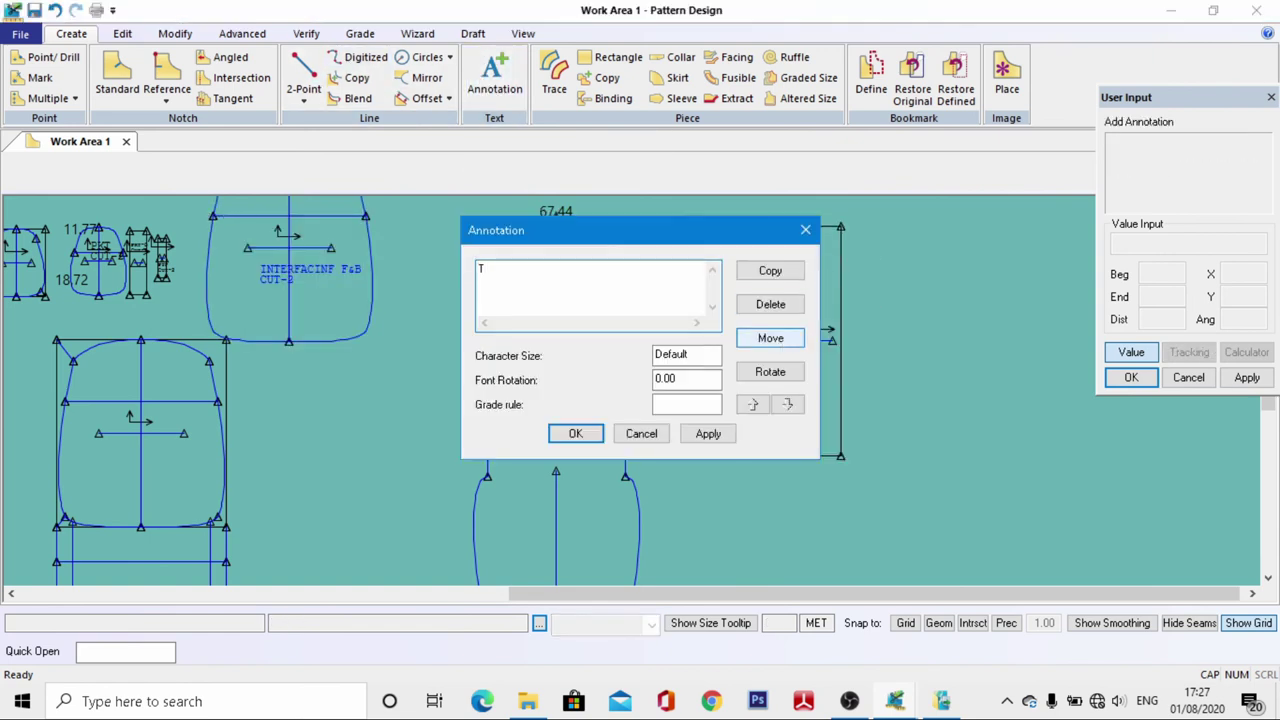
pyautogui.write('FL')
pyautogui.click(805, 231)
# Annotate the upper part of the TFL piece with the two-line text TFL / CUT-2 at character size 1
pyautogui.scroll(1, 797, 309)
pyautogui.scroll(-2, 797, 300)
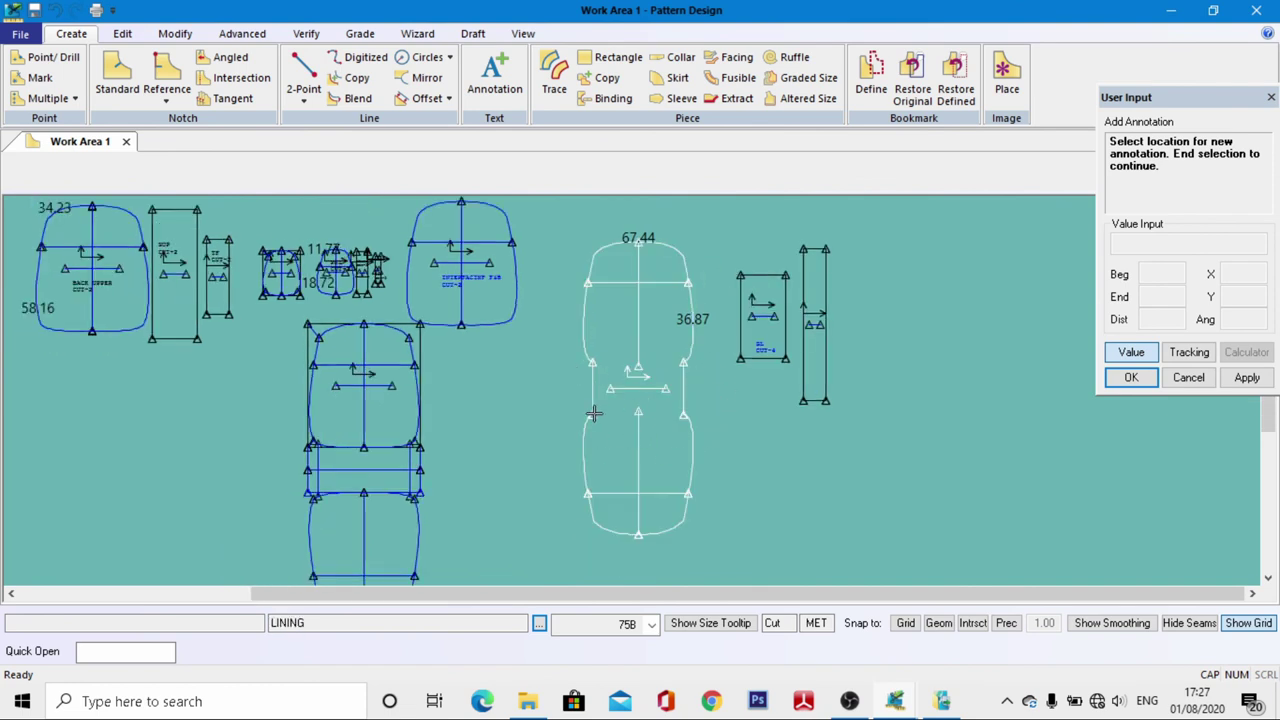
pyautogui.click(816, 281)
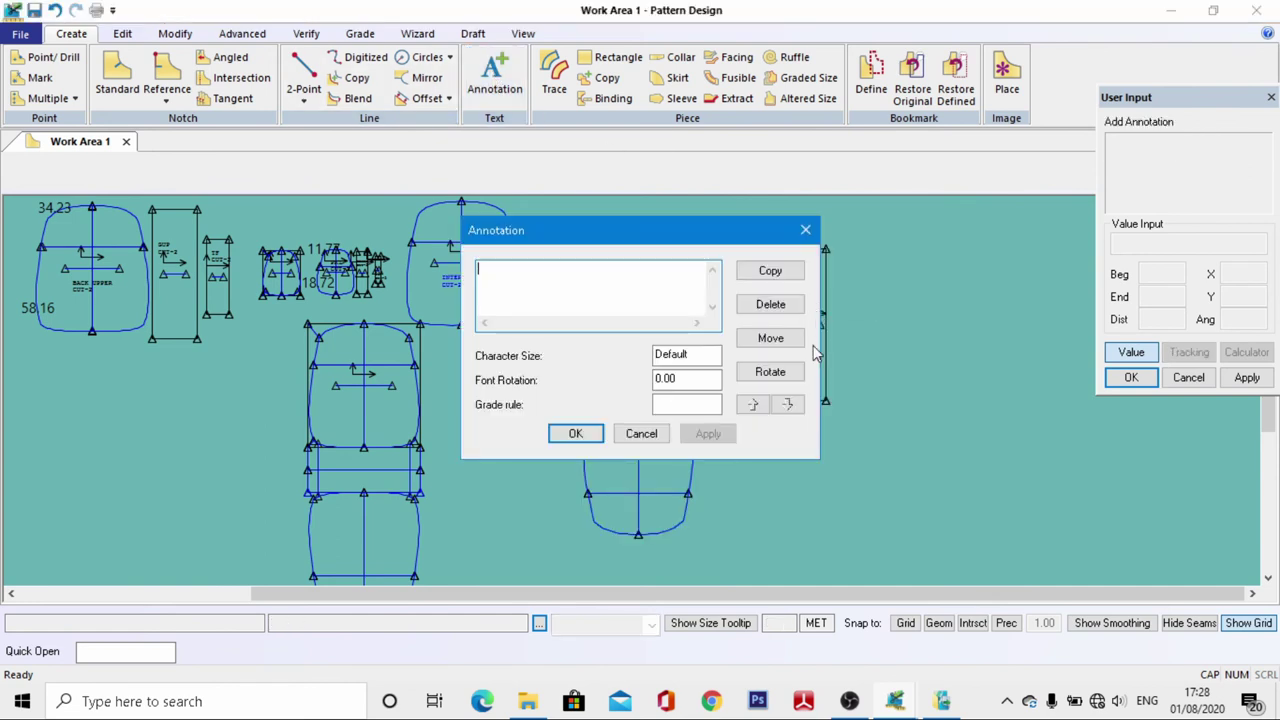
pyautogui.write('TFL')
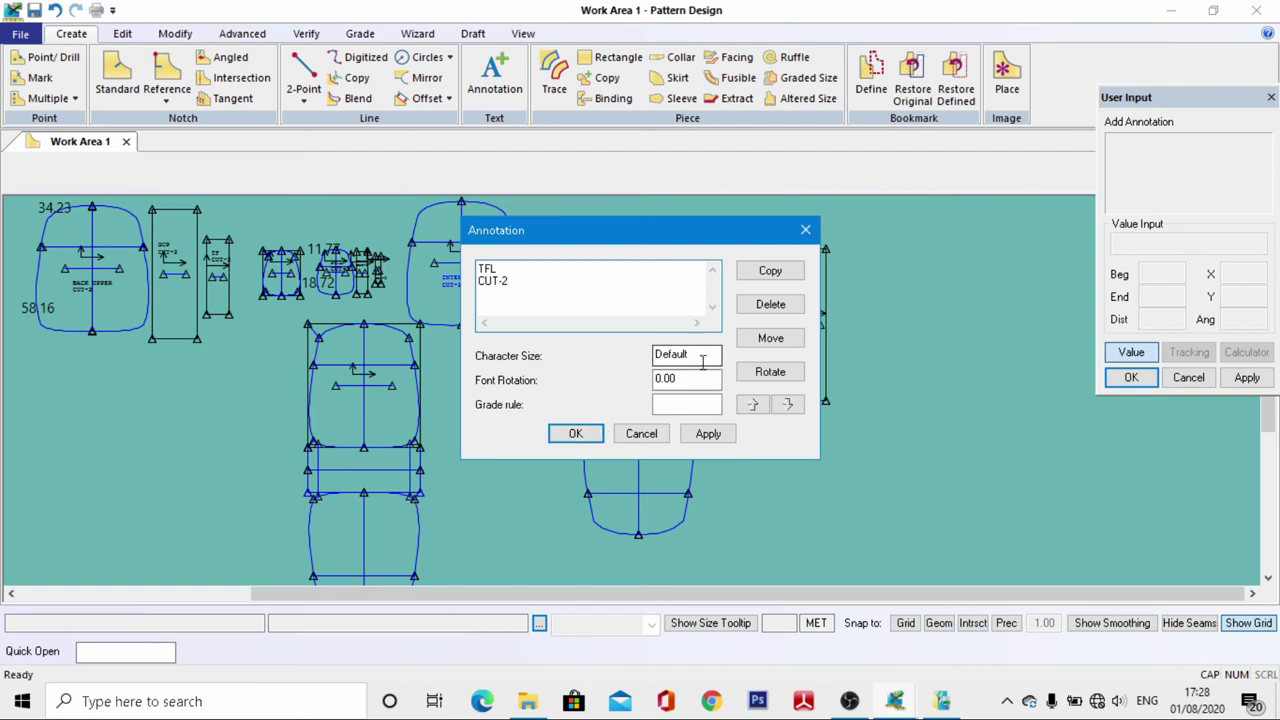
pyautogui.moveTo(700, 357); pyautogui.dragTo(628, 360)
pyautogui.write('5')
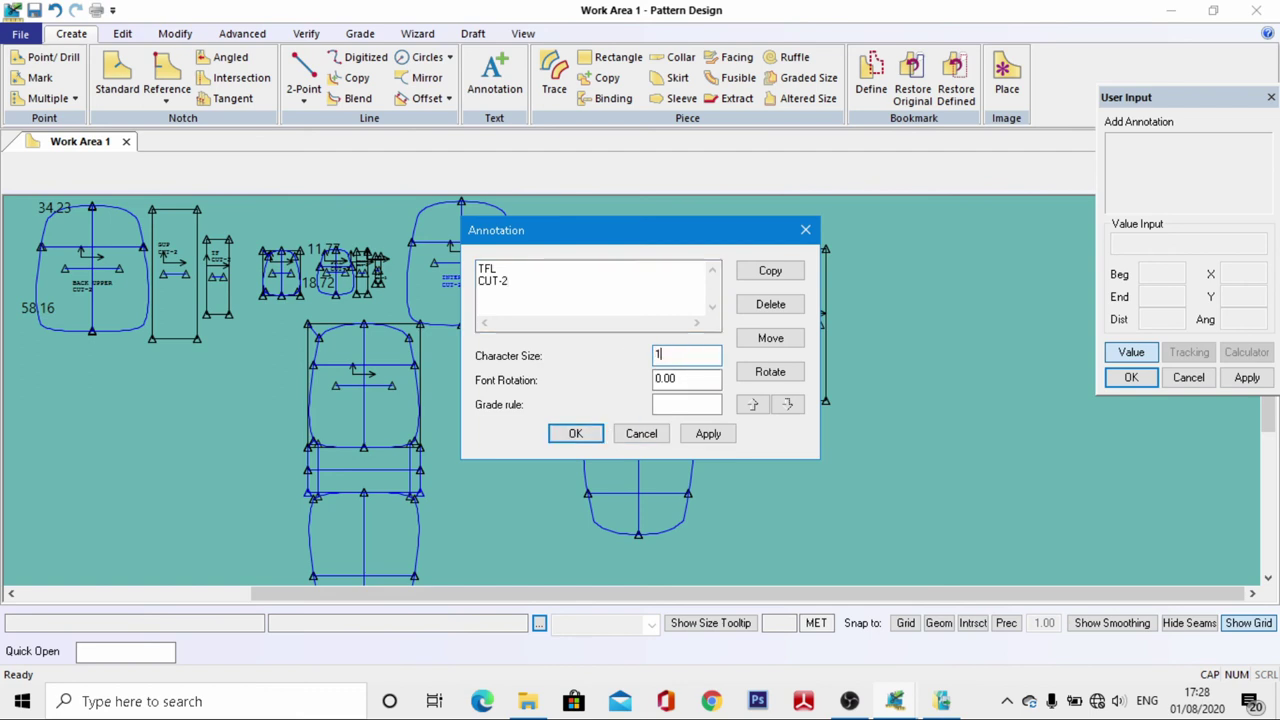
pyautogui.press('Return')
pyautogui.rightClick(810, 330)
pyautogui.click(840, 339)
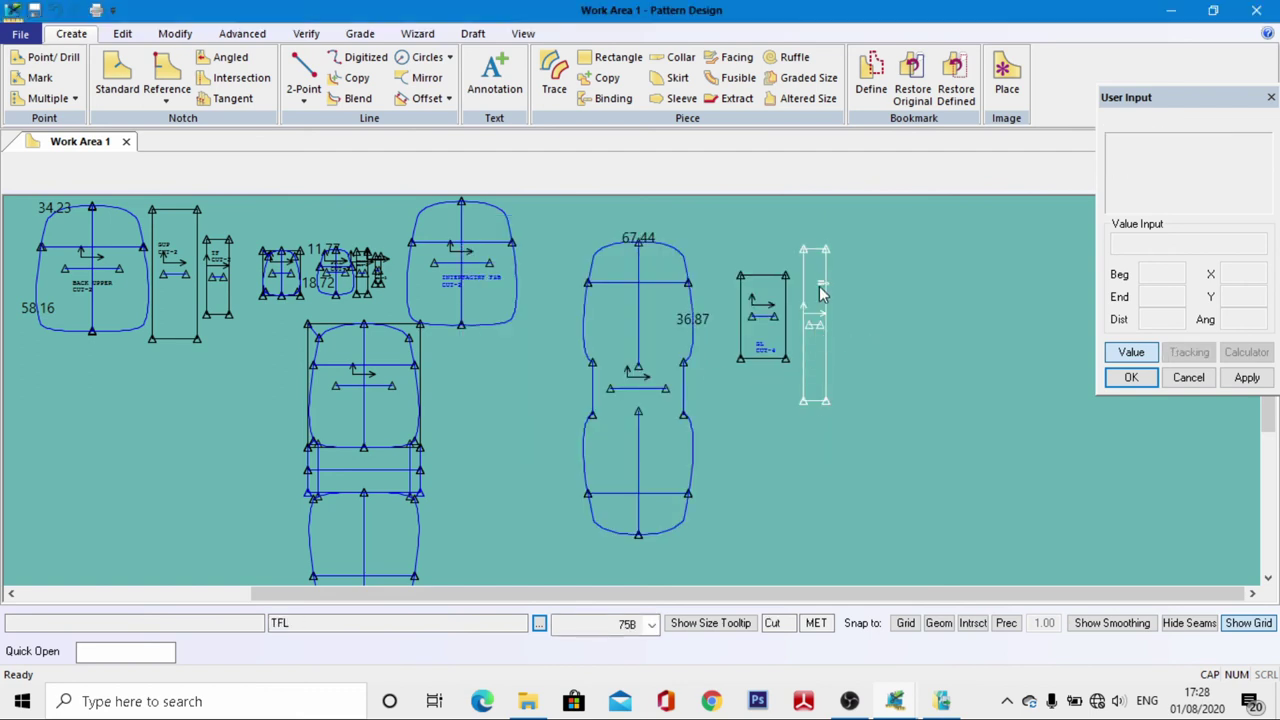
pyautogui.scroll(3, 823, 277)
pyautogui.scroll(-5, 830, 314)
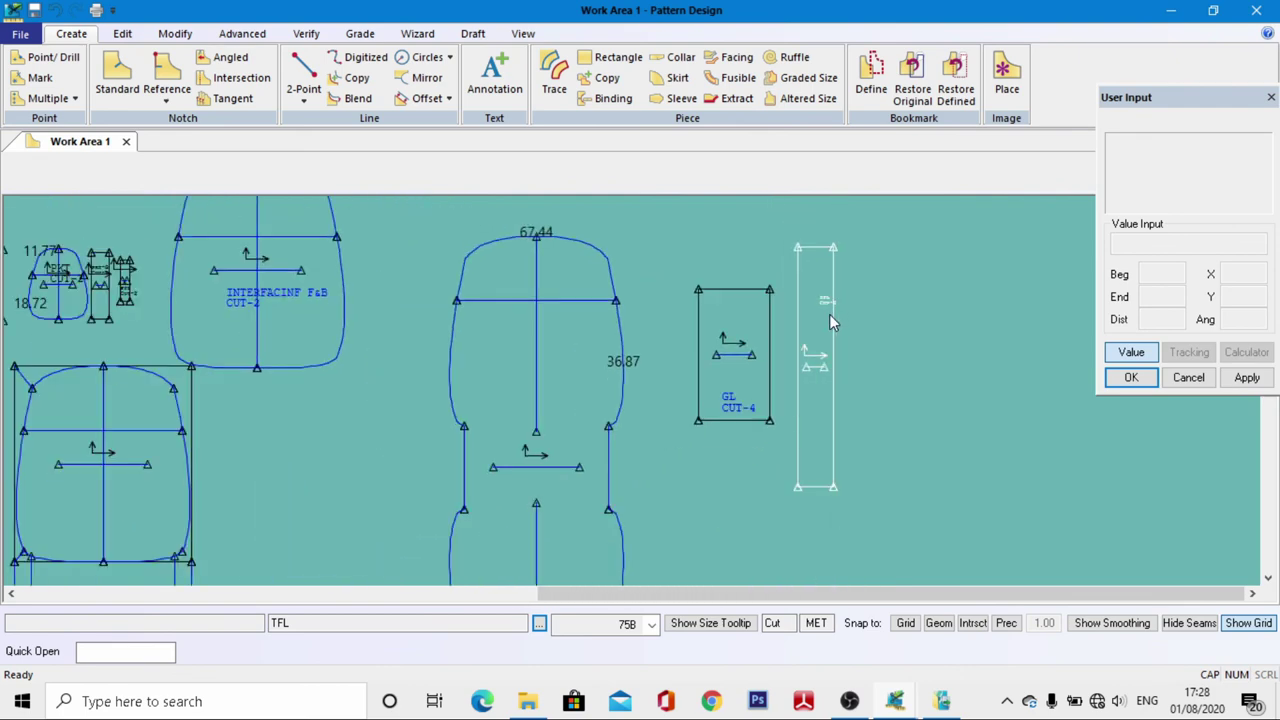
# Examine the full set of bag pattern pieces and their annotations across the work area
pyautogui.click(600, 338)
pyautogui.scroll(5, 605, 318)
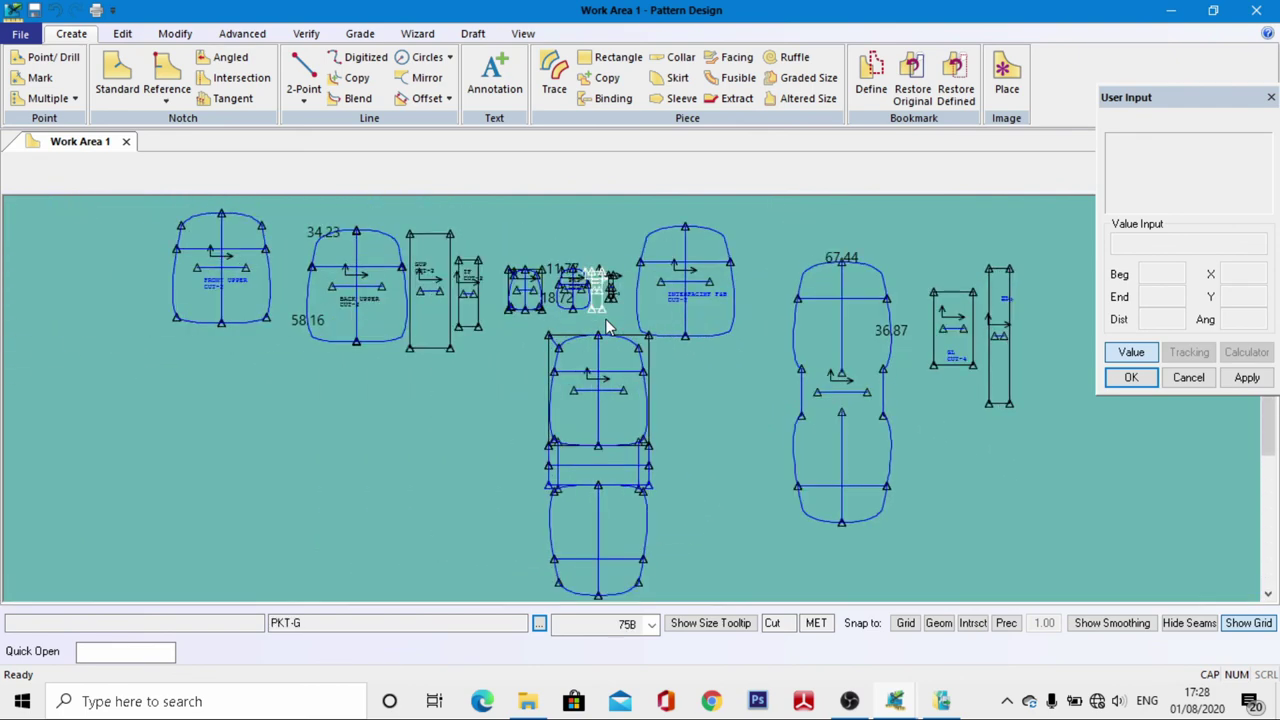
pyautogui.scroll(-4, 547, 346)
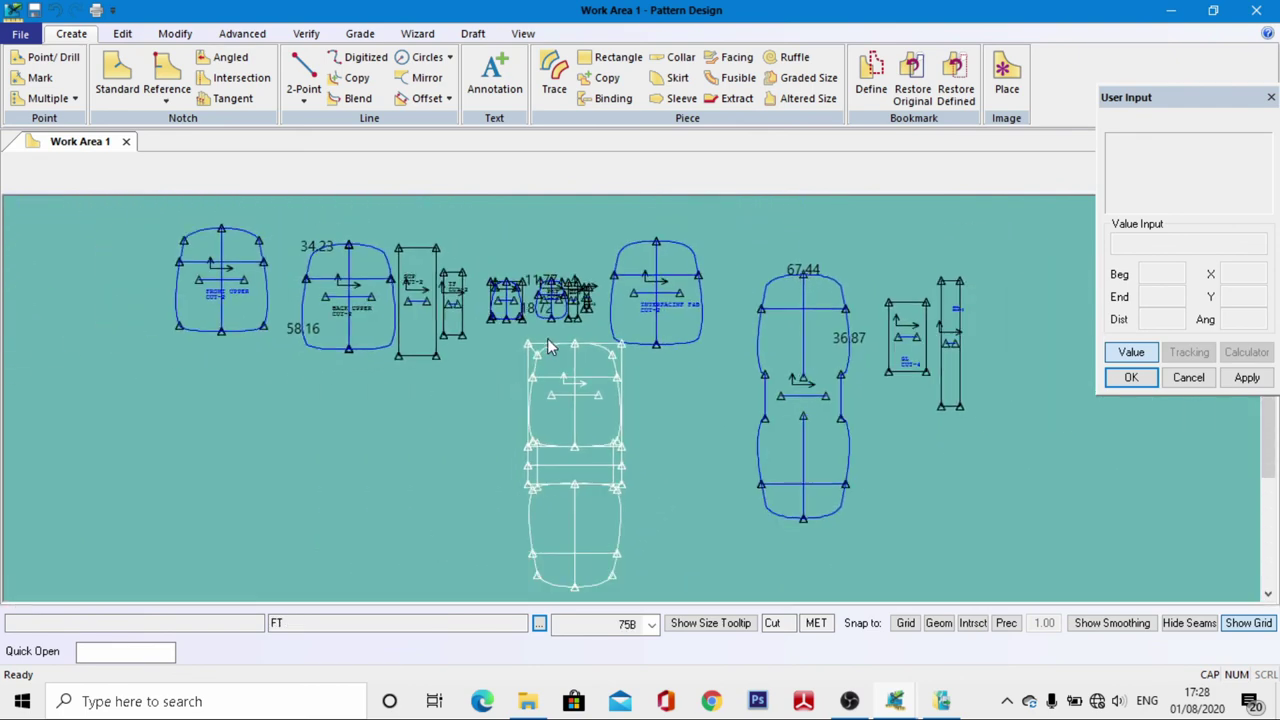
pyautogui.scroll(1, 547, 344)
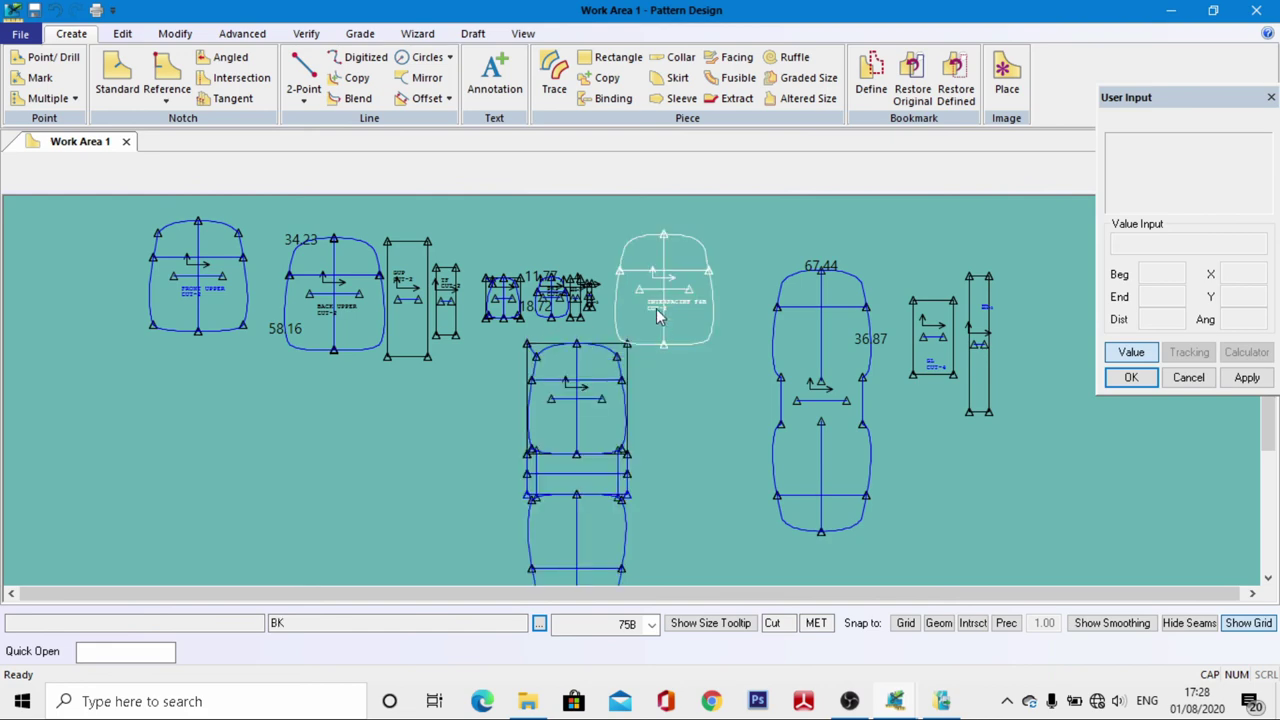
pyautogui.scroll(1, 673, 271)
pyautogui.scroll(-2, 665, 271)
pyautogui.scroll(2, 354, 257)
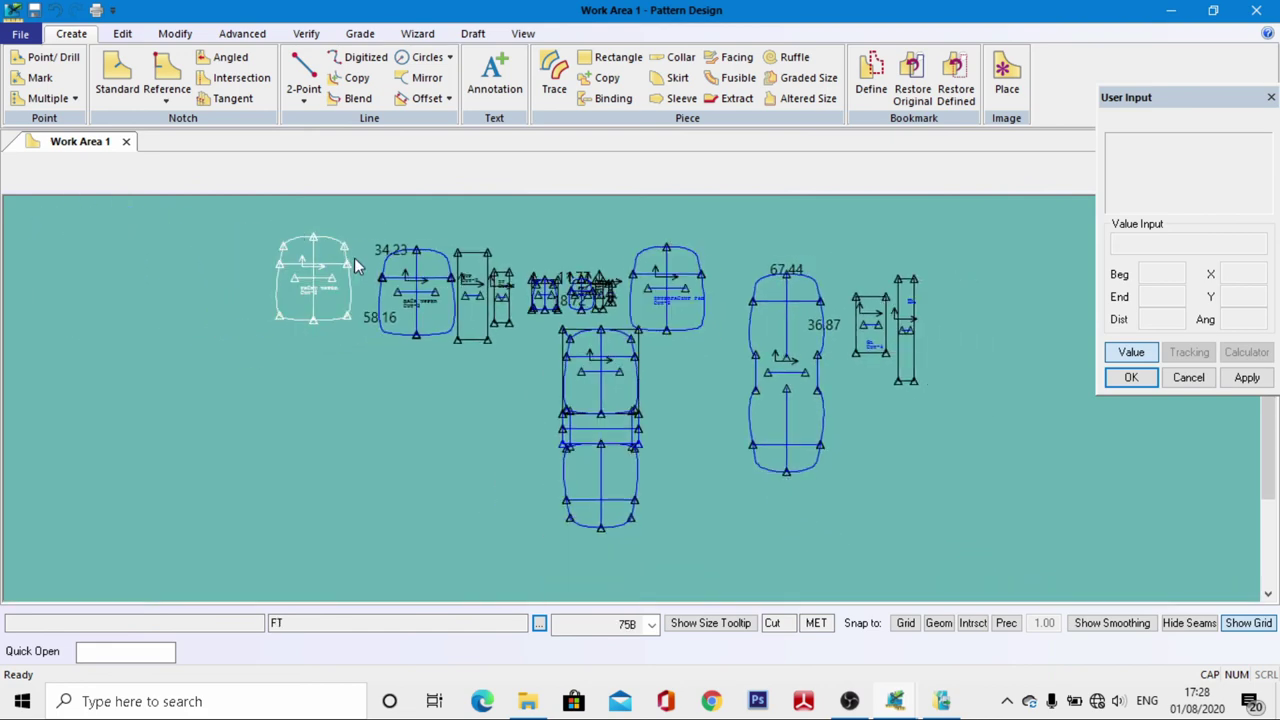
pyautogui.scroll(1, 368, 260)
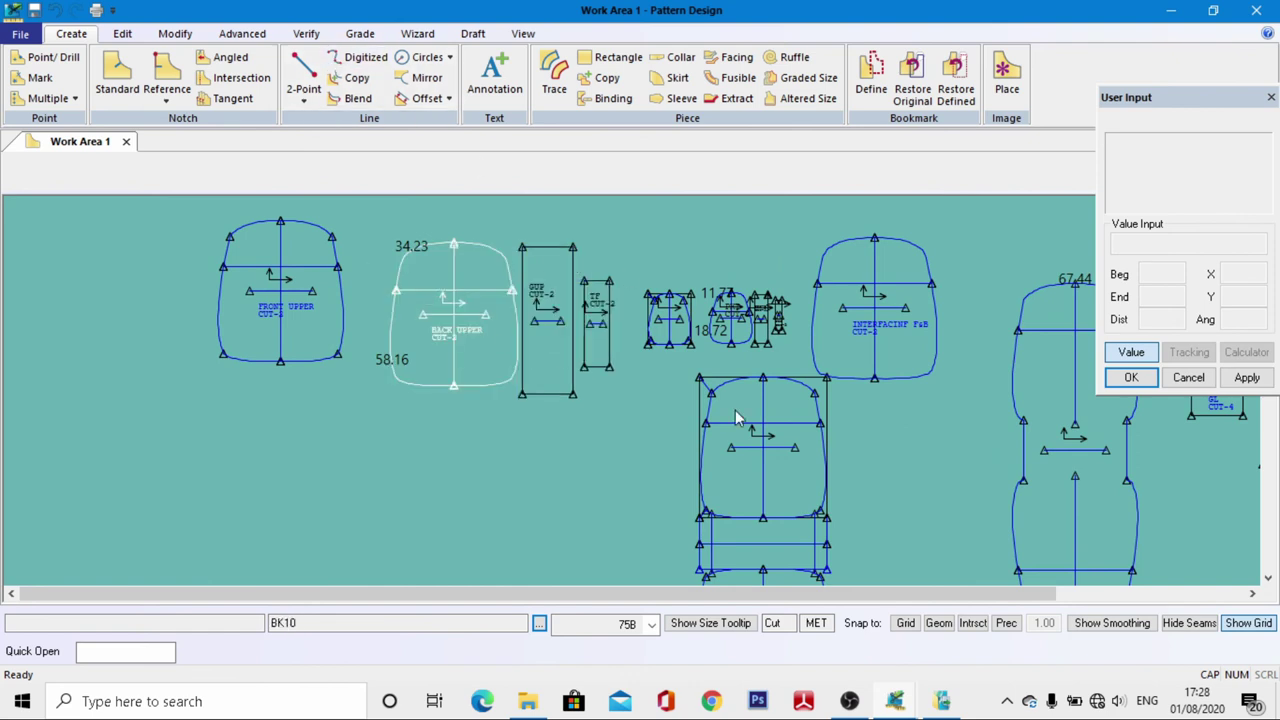
# Define a manual even seam allowance of 1 on all perimeter lines of the FRONT UPPER piece
pyautogui.click(245, 40)
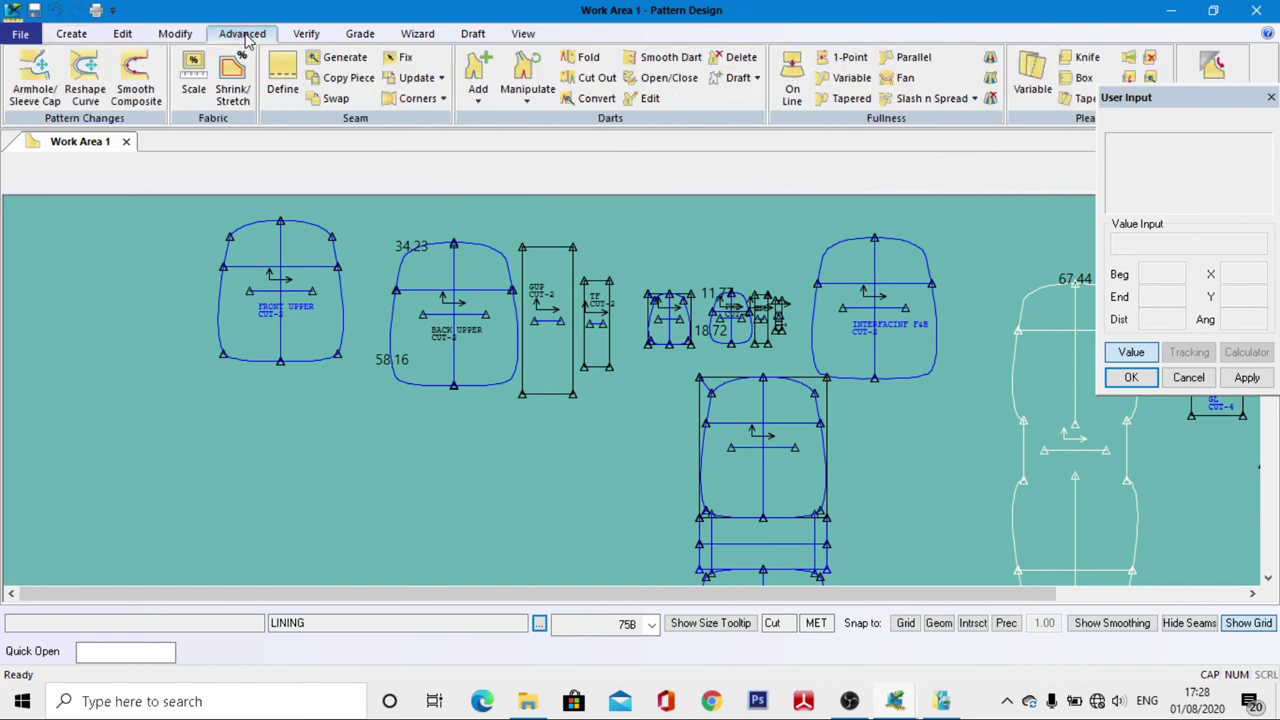
pyautogui.click(283, 80)
pyautogui.scroll(1, 262, 205)
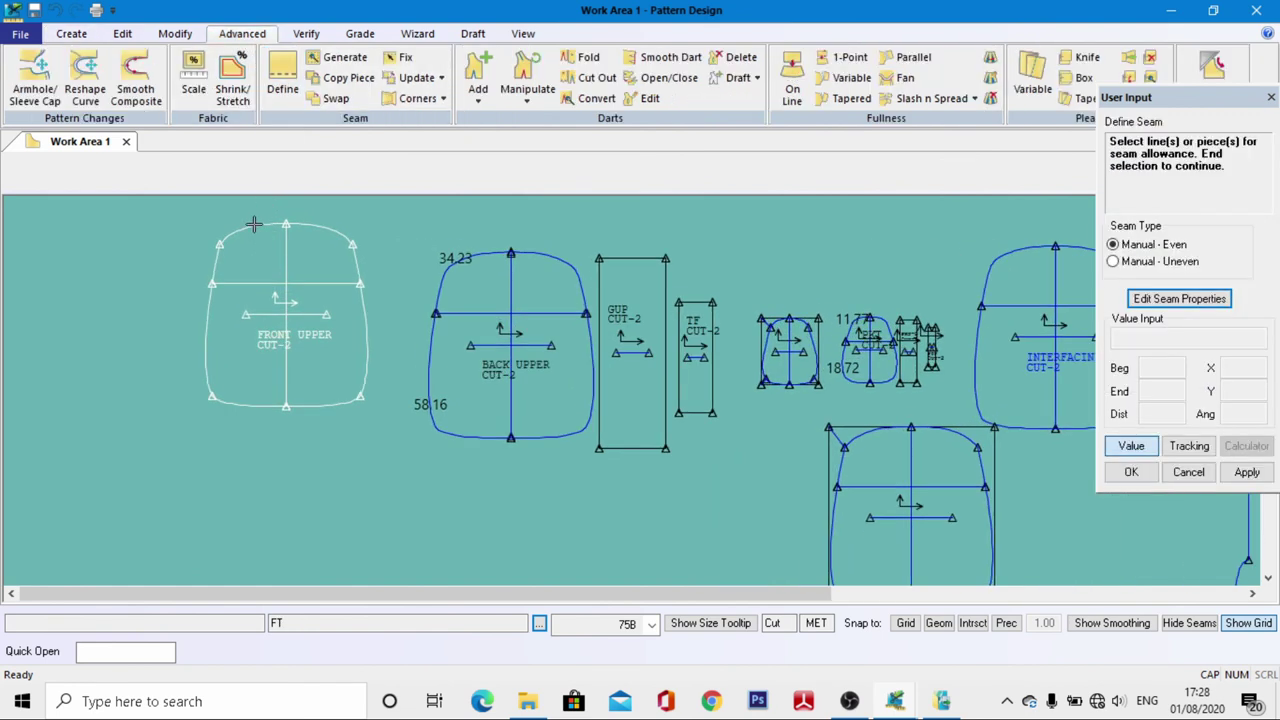
pyautogui.click(252, 222)
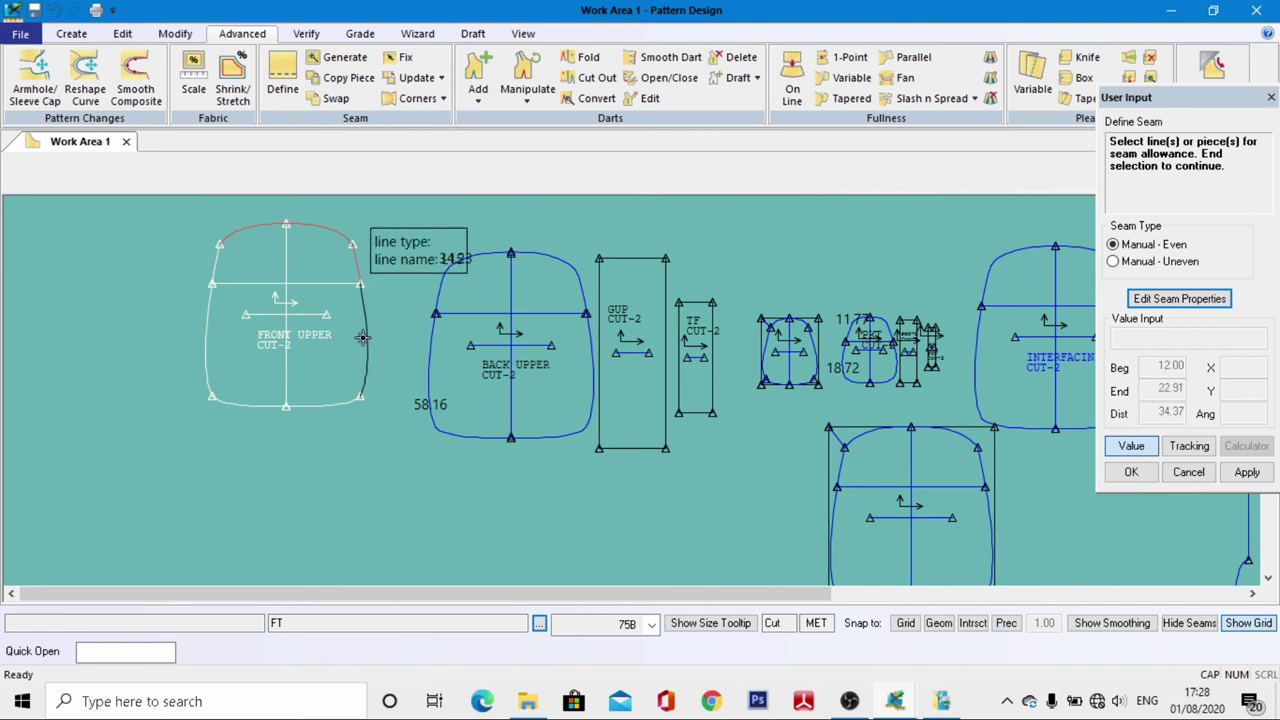
pyautogui.click(208, 352)
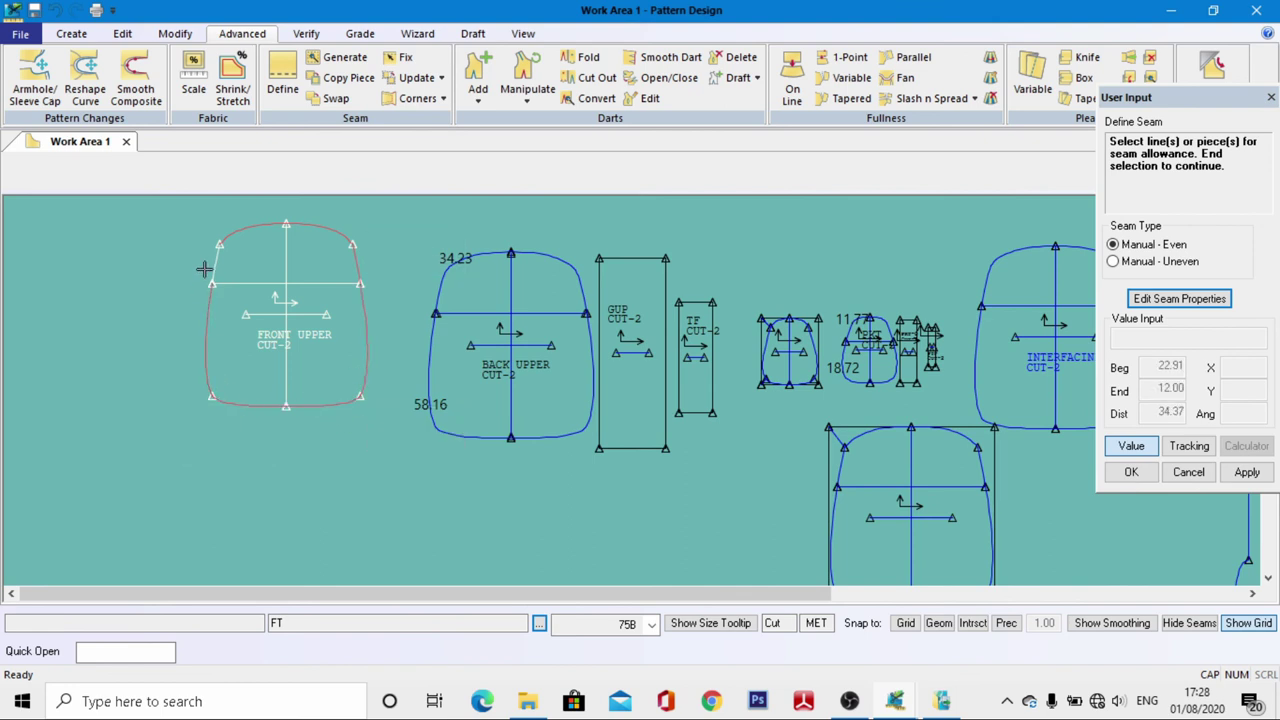
pyautogui.rightClick(322, 262)
pyautogui.click(322, 262)
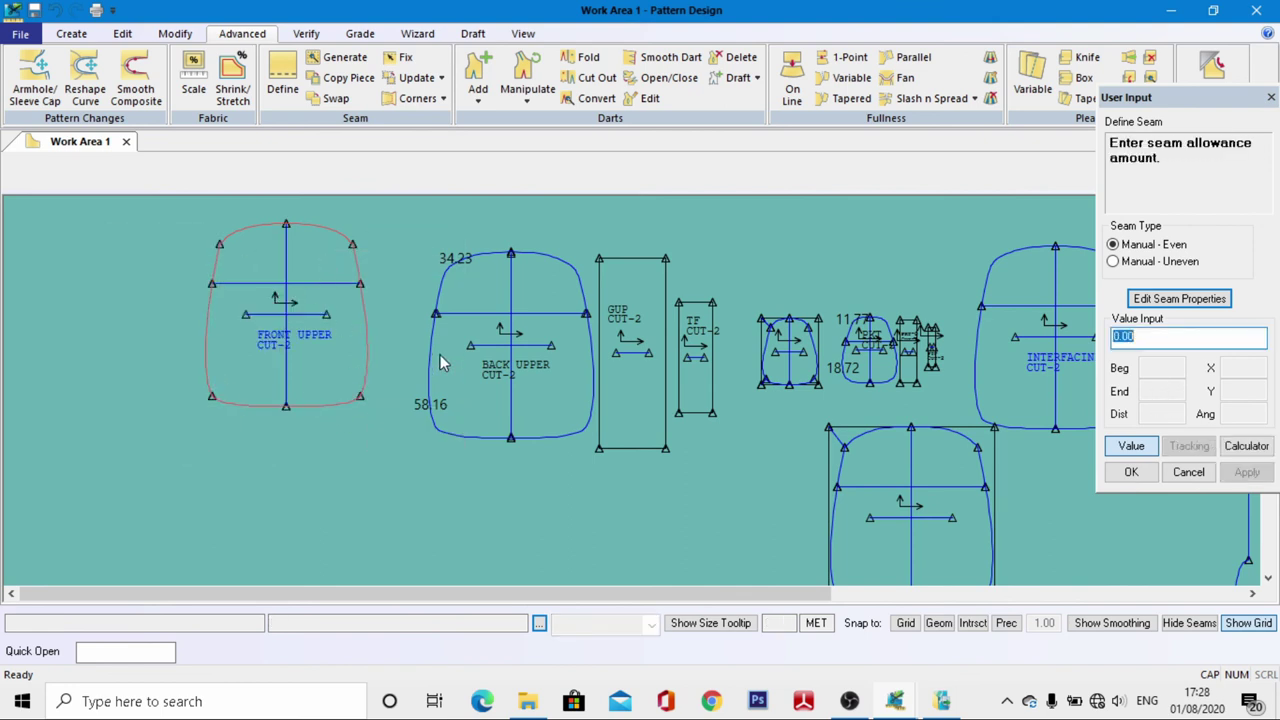
pyautogui.write('1')
pyautogui.press('Return')
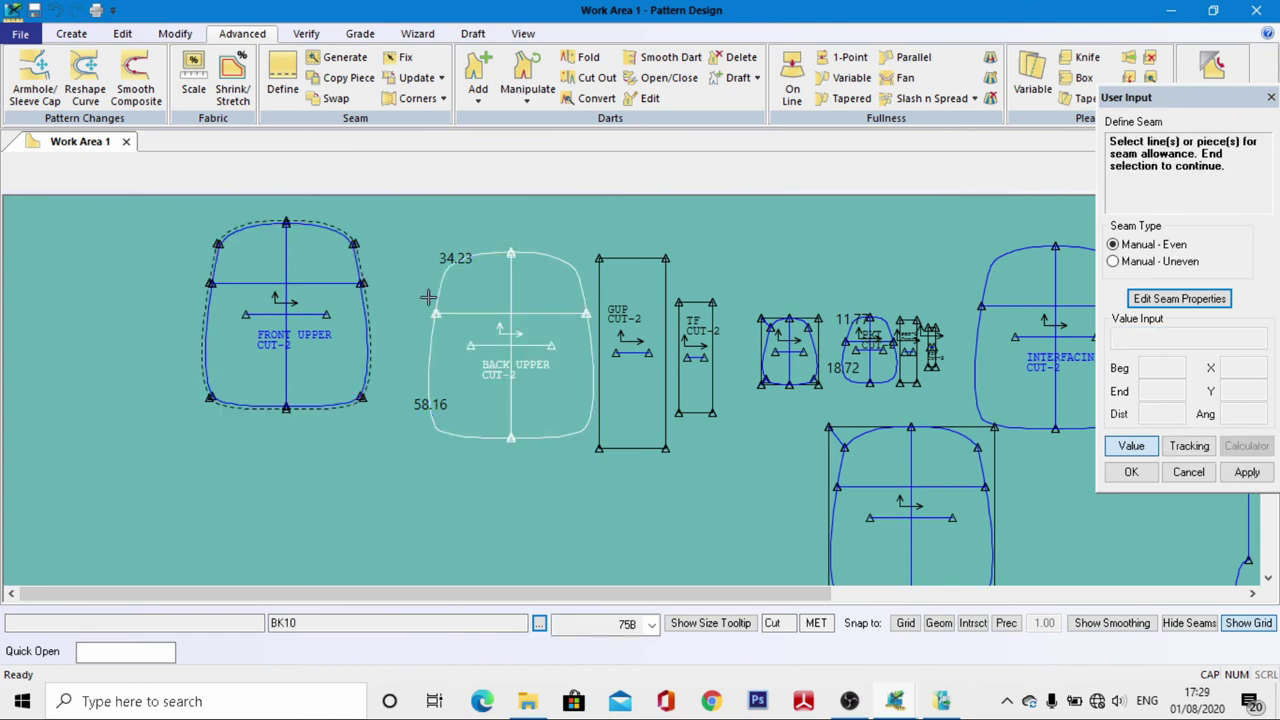
# Define a manual even seam allowance of 1 on all perimeter lines of the BACK UPPER piece
pyautogui.click(560, 268)
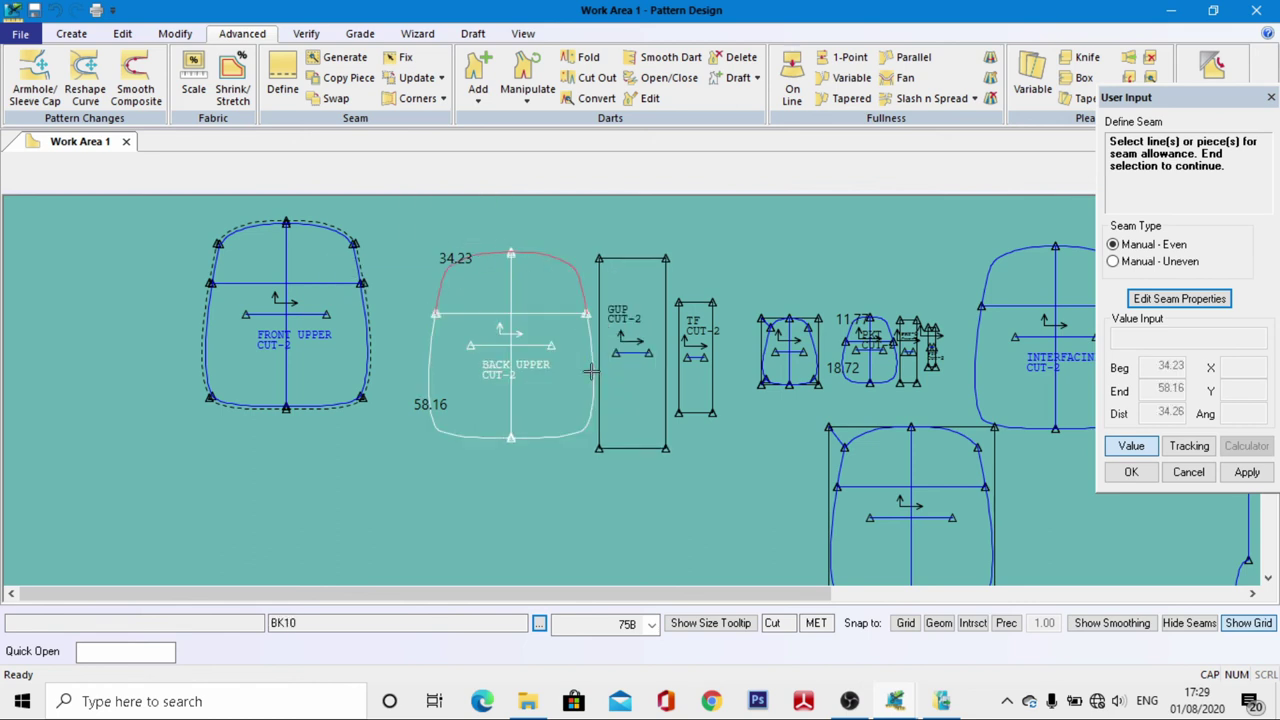
pyautogui.click(428, 362)
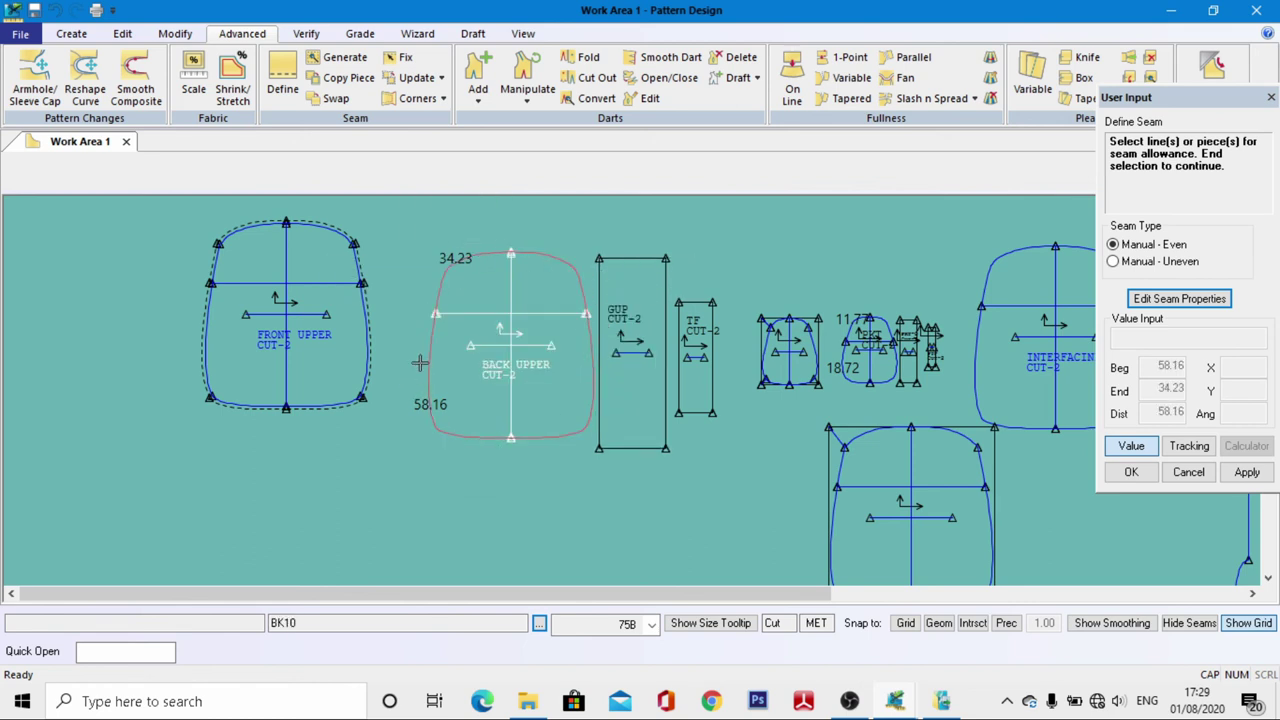
pyautogui.rightClick(472, 292)
pyautogui.click(476, 296)
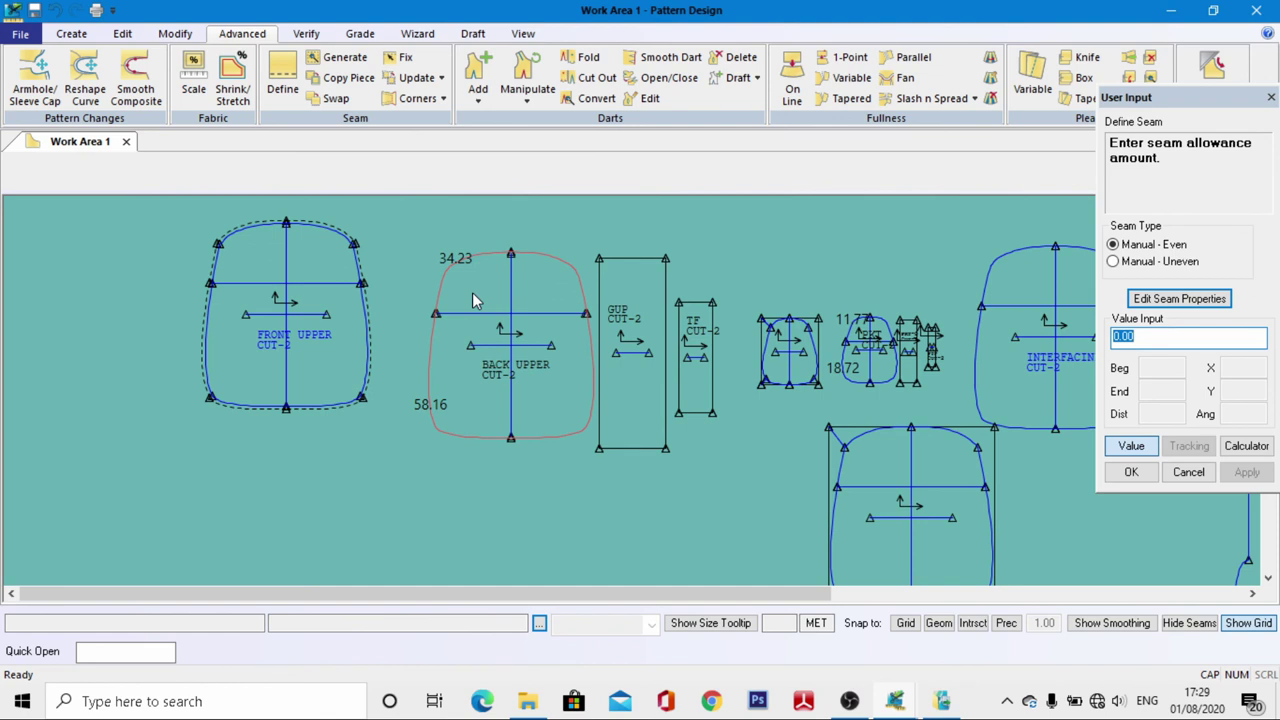
pyautogui.write('1')
pyautogui.press('Return')
# Define a manual even seam allowance of 1 on all four sides of the GUP piece
pyautogui.scroll(2, 640, 275)
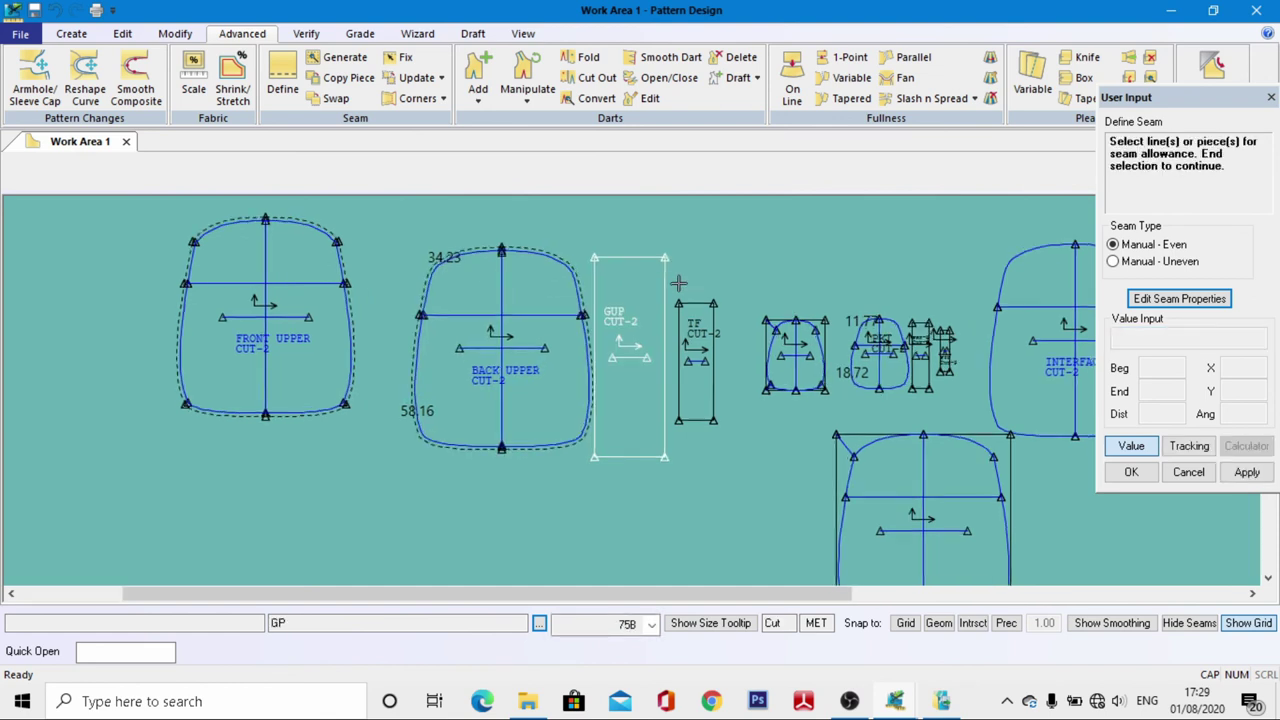
pyautogui.click(632, 258)
pyautogui.click(658, 320)
pyautogui.click(616, 488)
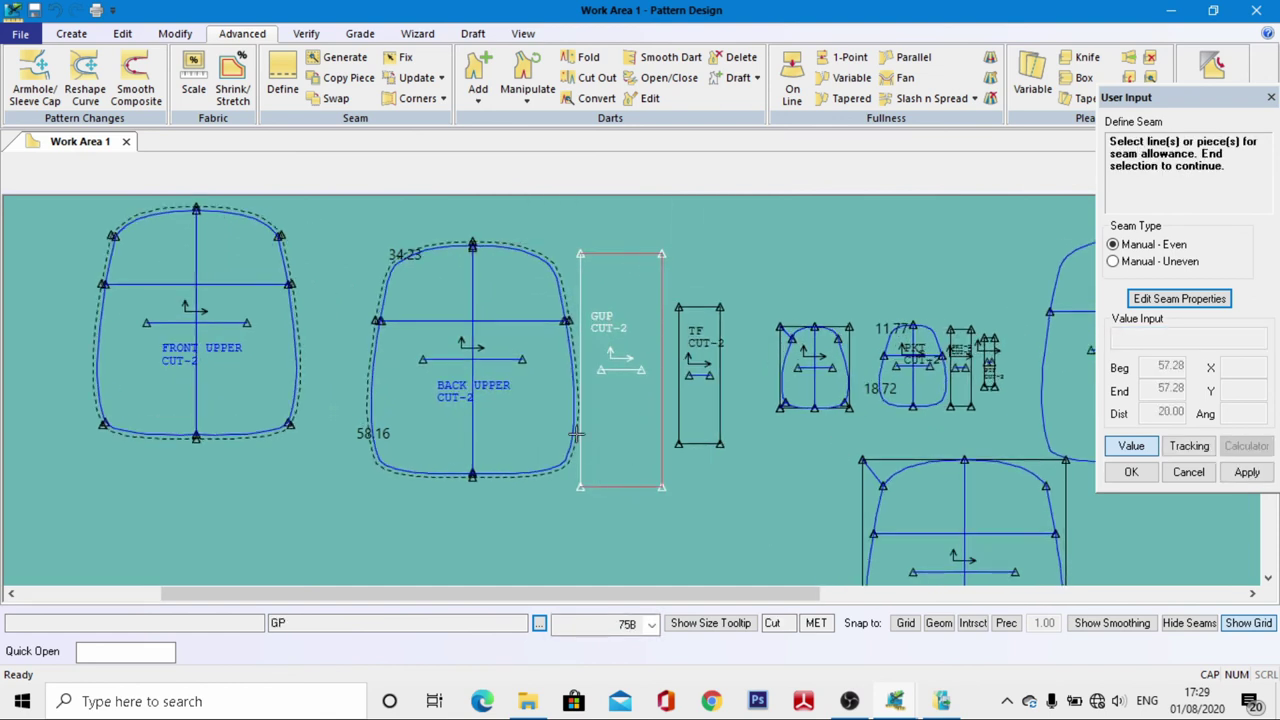
pyautogui.click(581, 290)
pyautogui.press('Return')
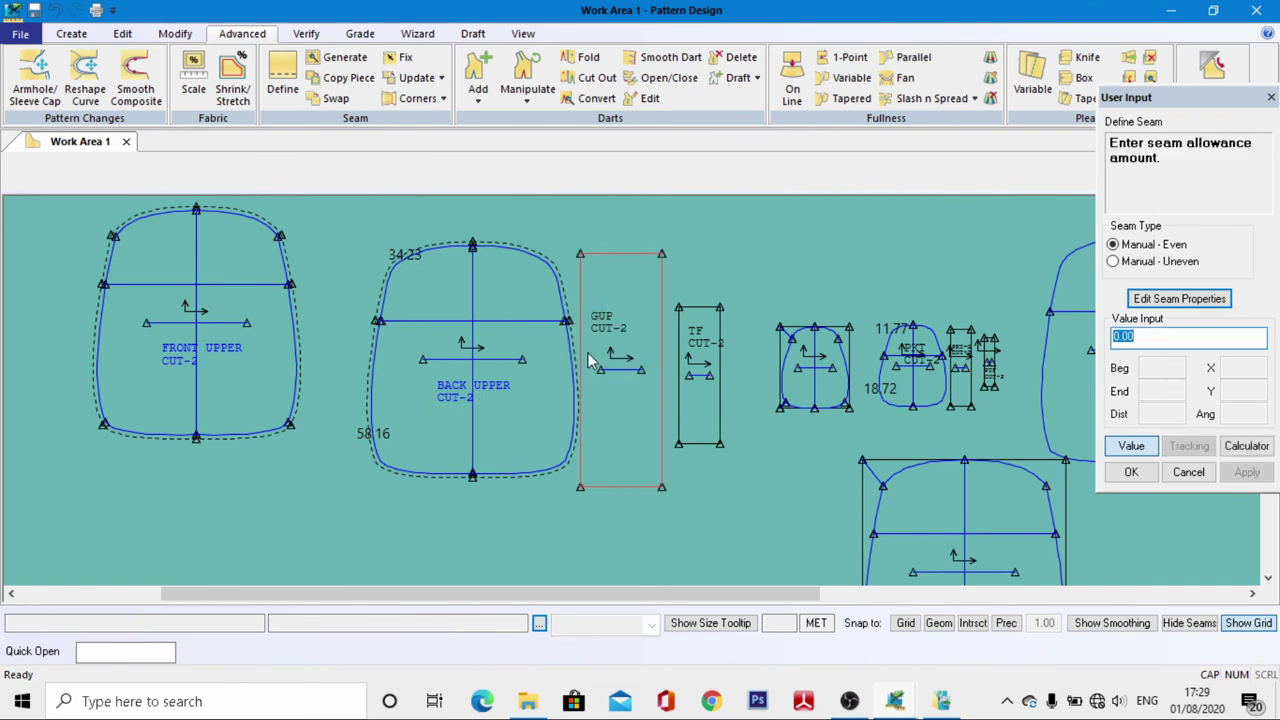
pyautogui.write('1')
pyautogui.press('Return')
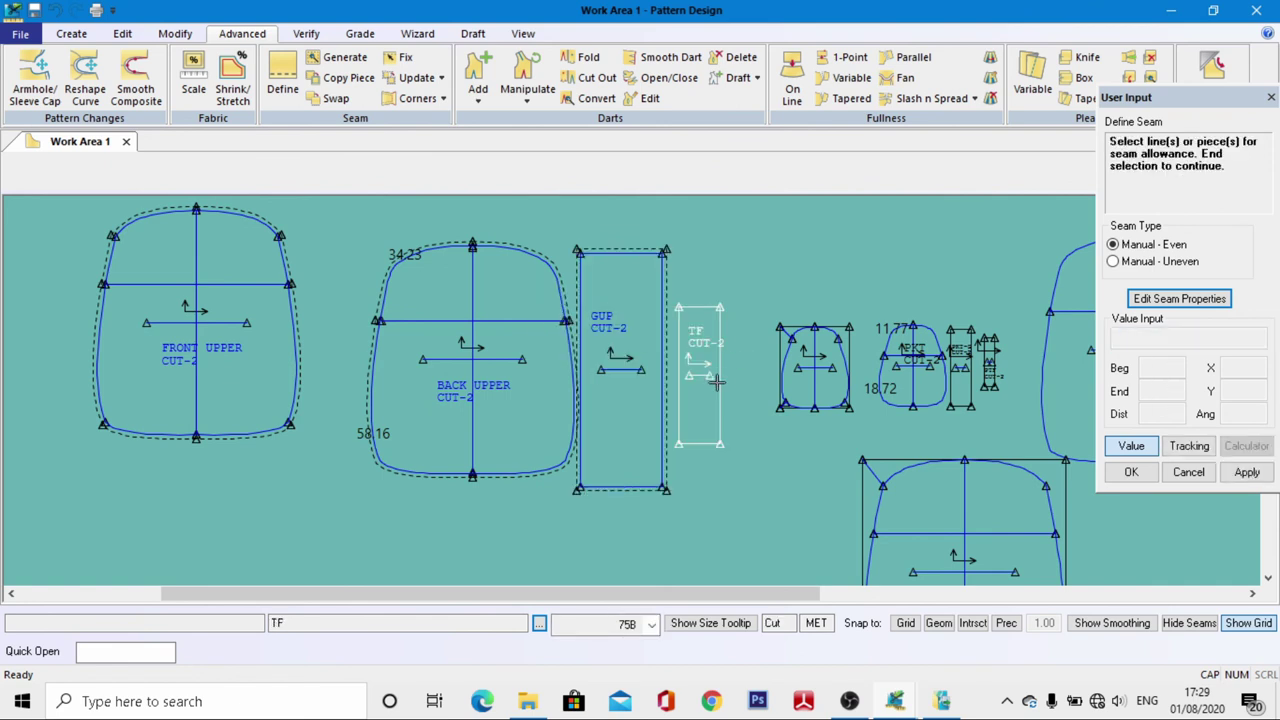
# Define a manual even seam allowance of 1 on all four sides of the TF piece
pyautogui.click(700, 442)
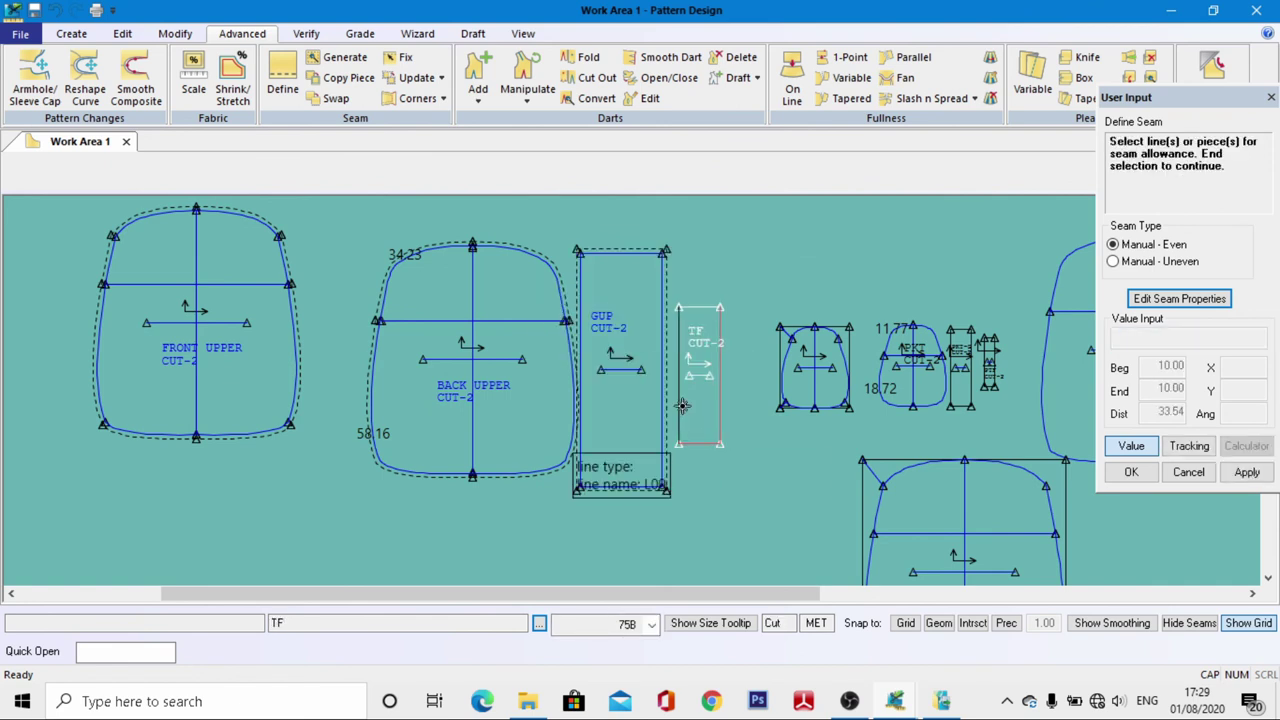
pyautogui.click(682, 405)
pyautogui.rightClick(703, 292)
pyautogui.click(703, 290)
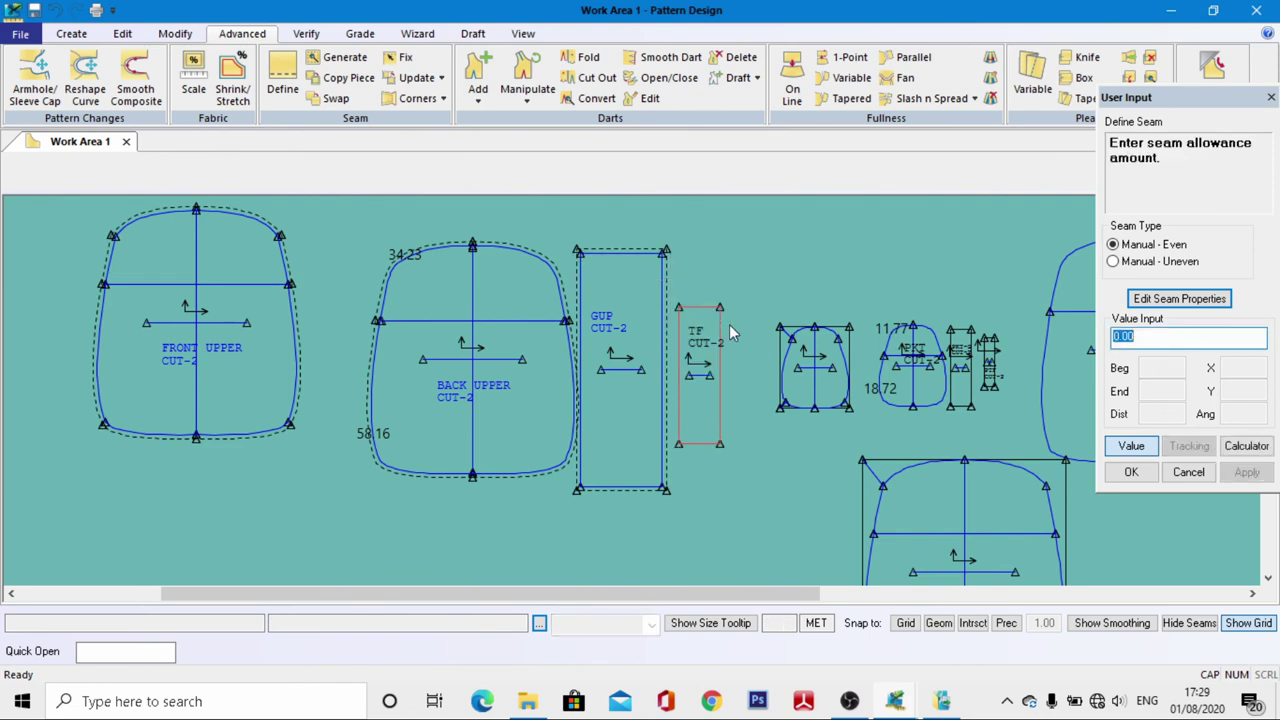
pyautogui.write('1')
pyautogui.press('Return')
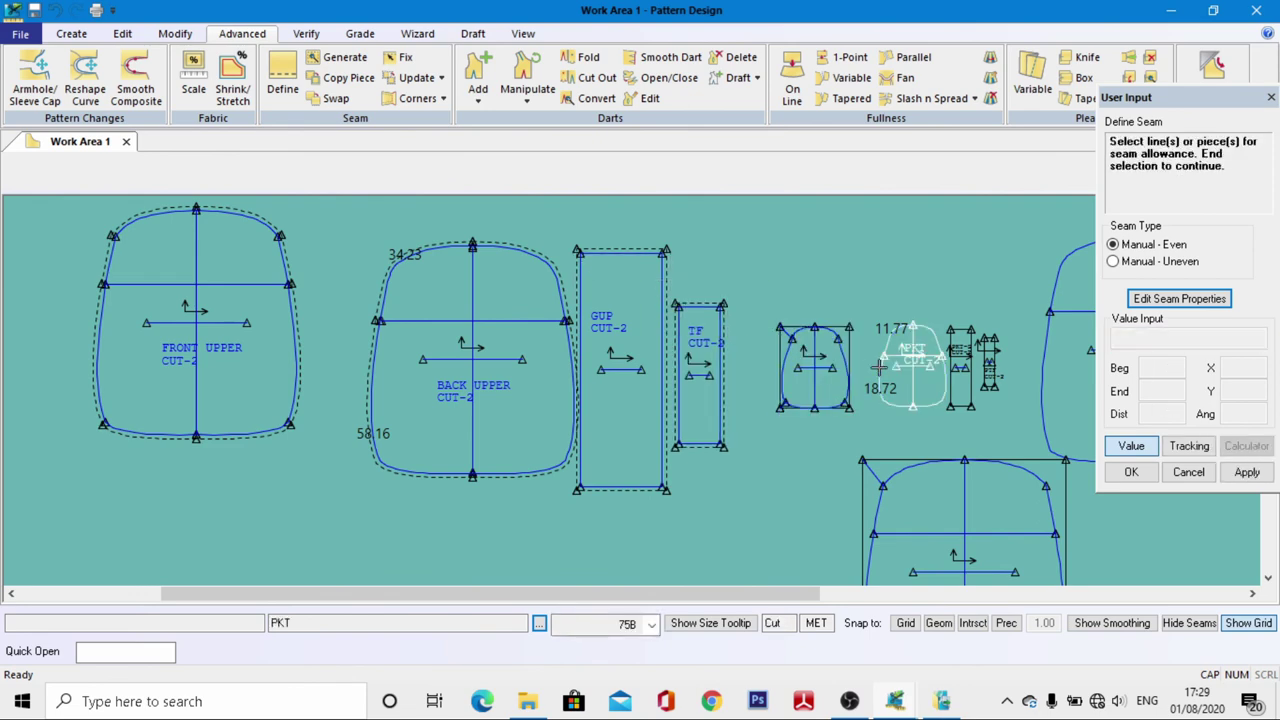
# Define a manual even seam allowance of 0.7 on all perimeter lines of the PKT piece and end the seam command
pyautogui.scroll(3, 745, 360)
pyautogui.scroll(-3, 745, 363)
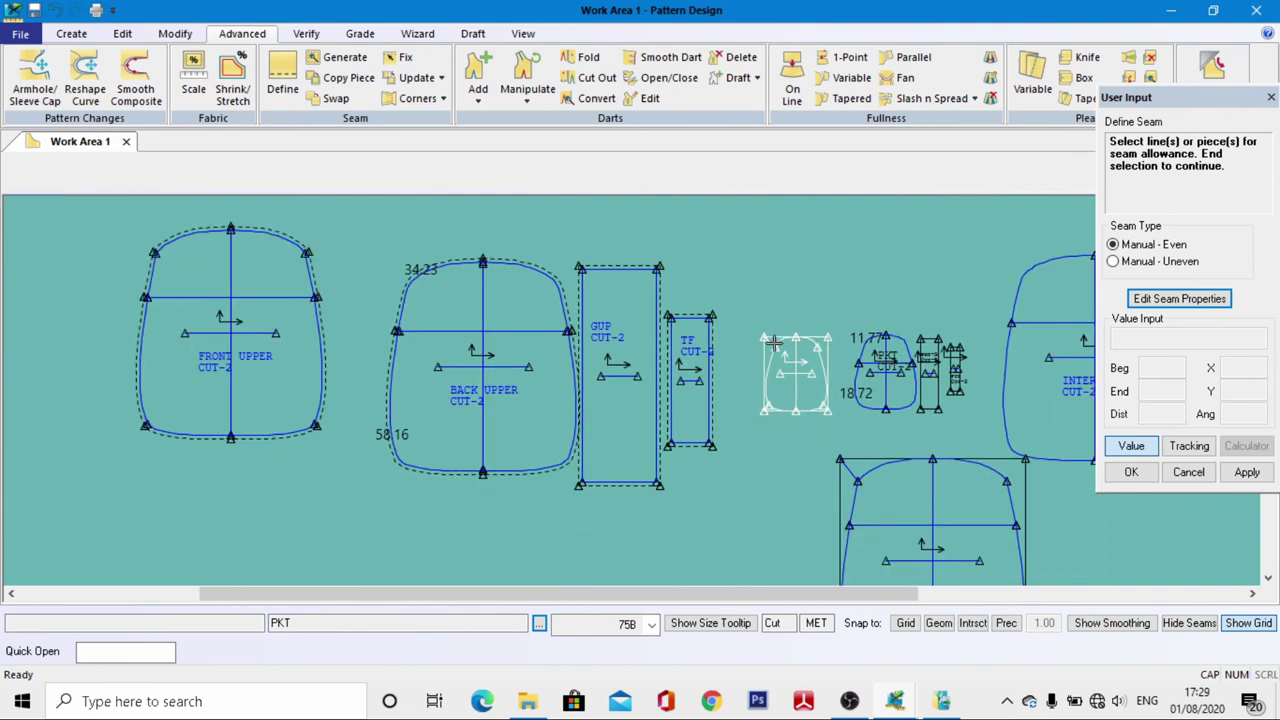
pyautogui.scroll(3, 913, 360)
pyautogui.scroll(2, 913, 360)
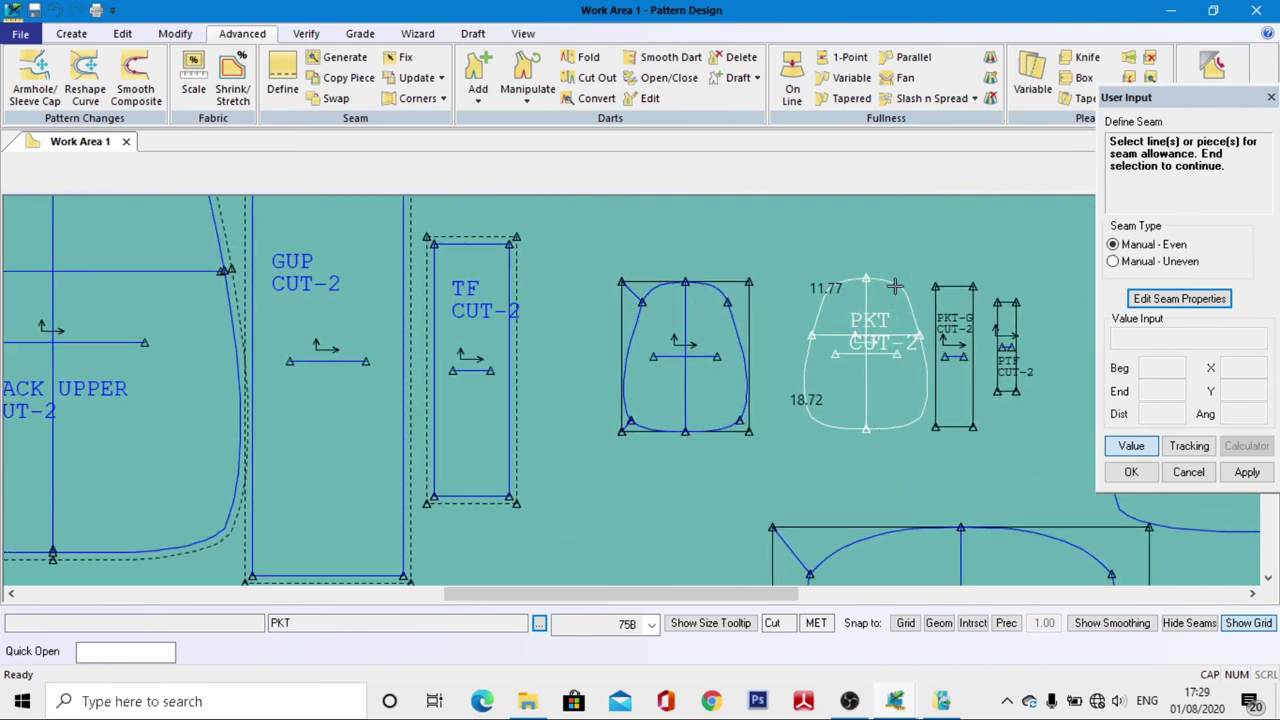
pyautogui.click(924, 405)
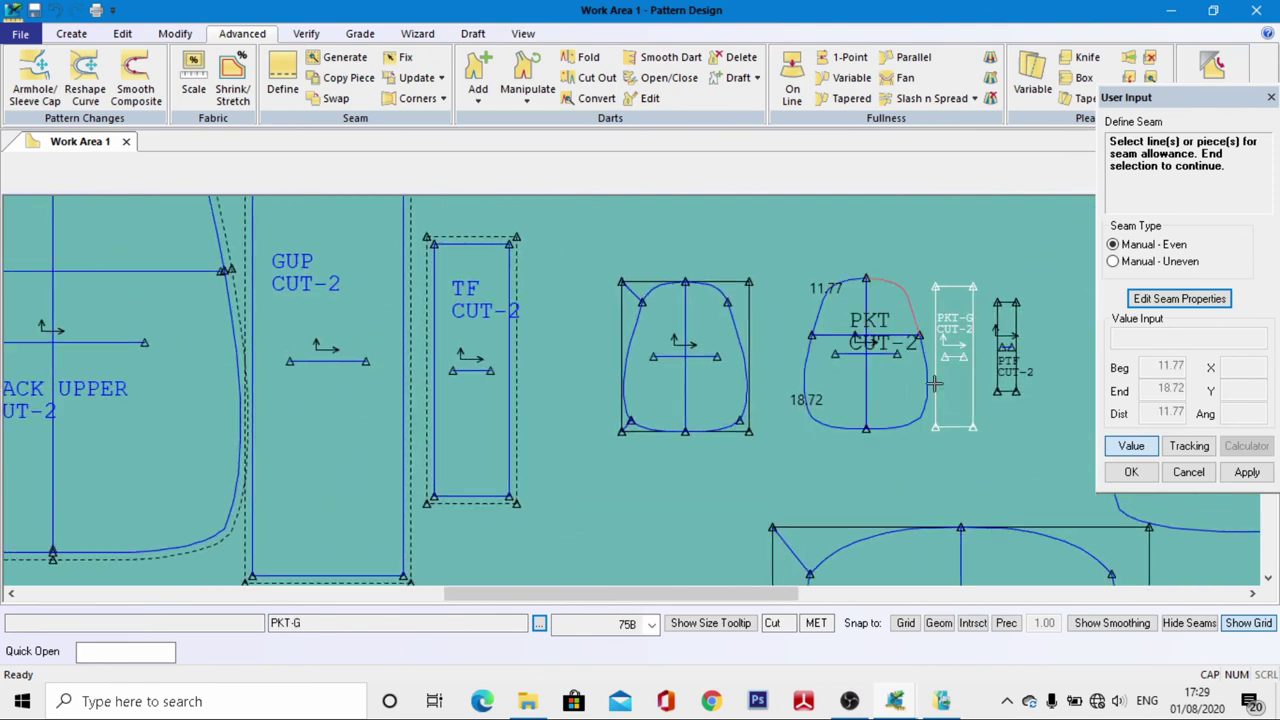
pyautogui.click(813, 320)
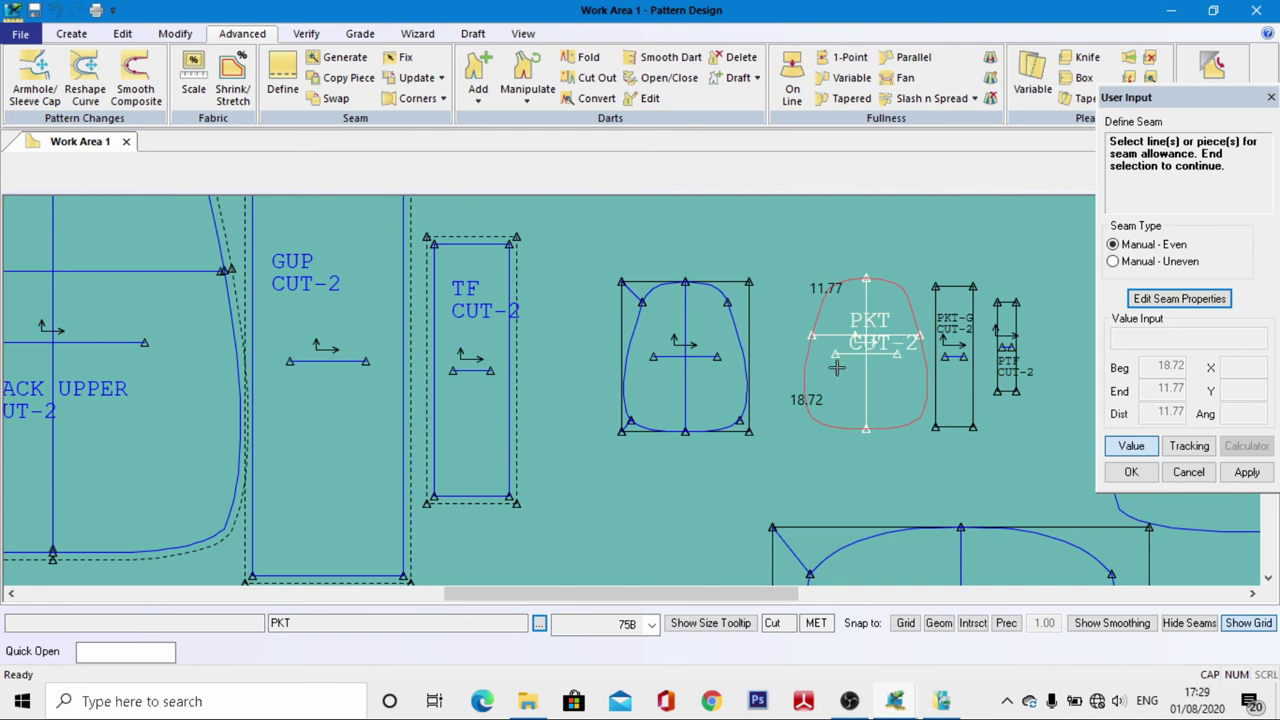
pyautogui.rightClick(838, 332)
pyautogui.click(864, 343)
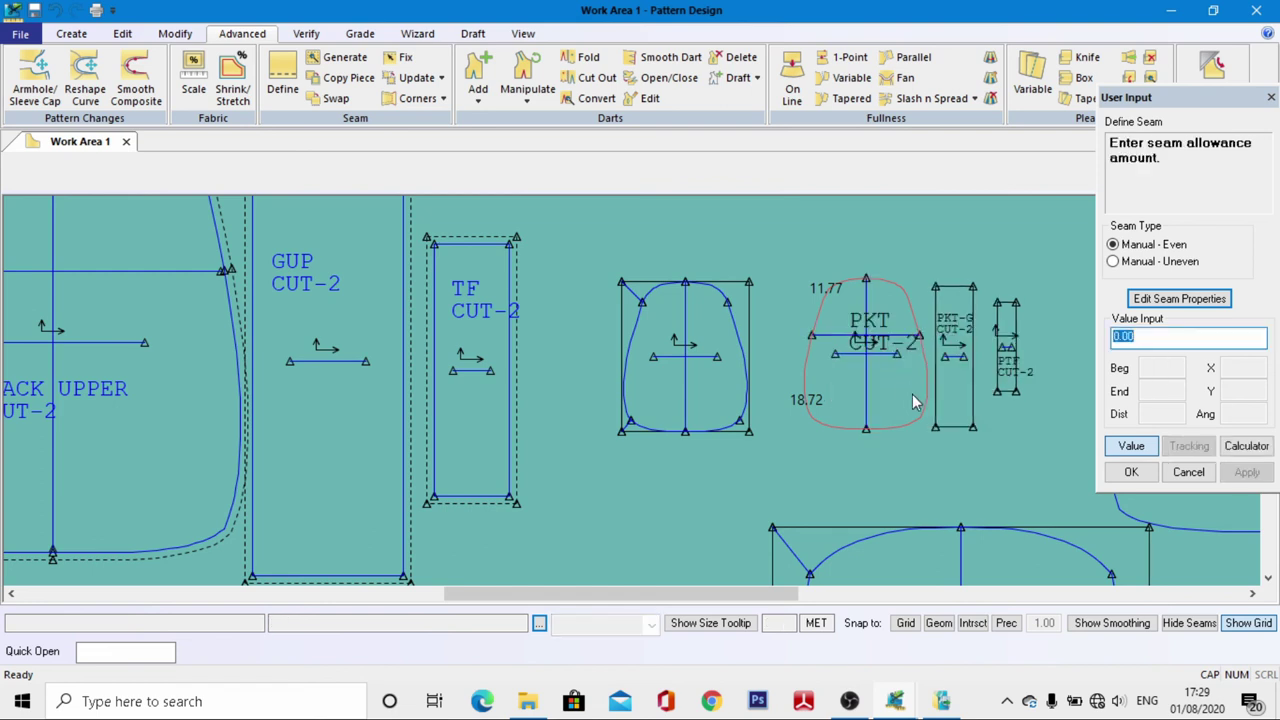
pyautogui.write('0.7')
pyautogui.press('Return')
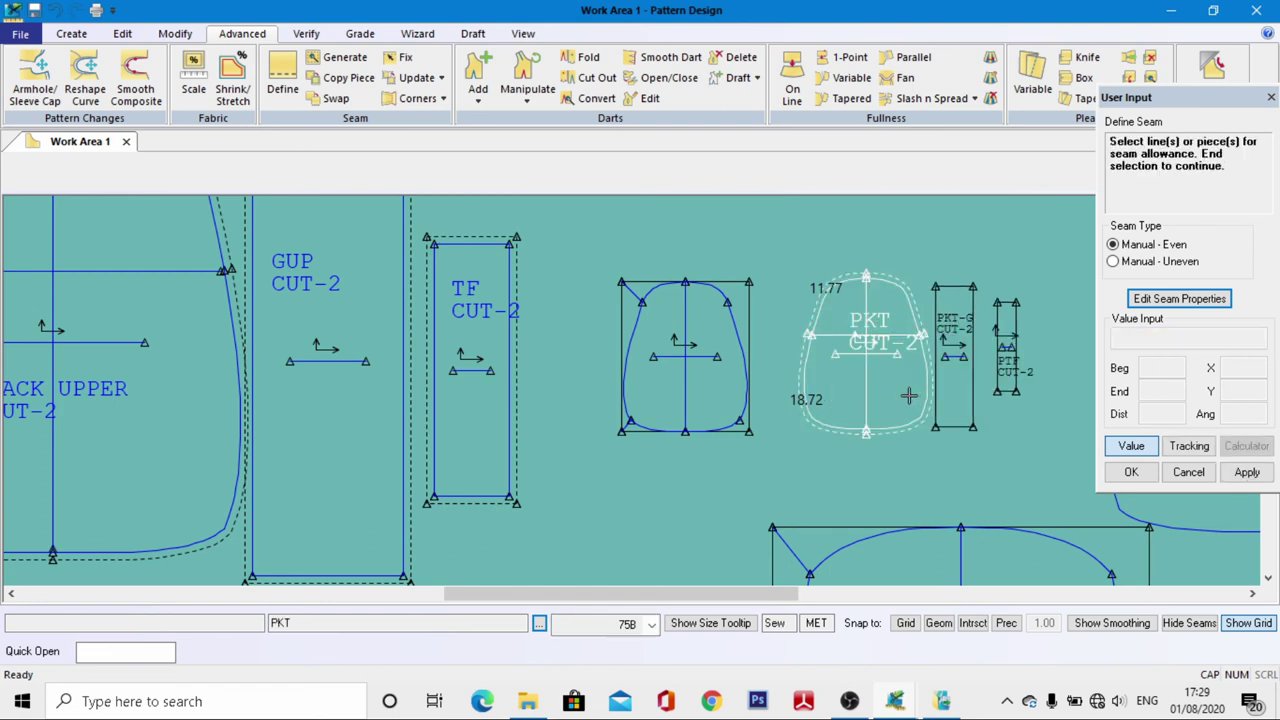
pyautogui.rightClick(824, 390)
pyautogui.click(850, 399)
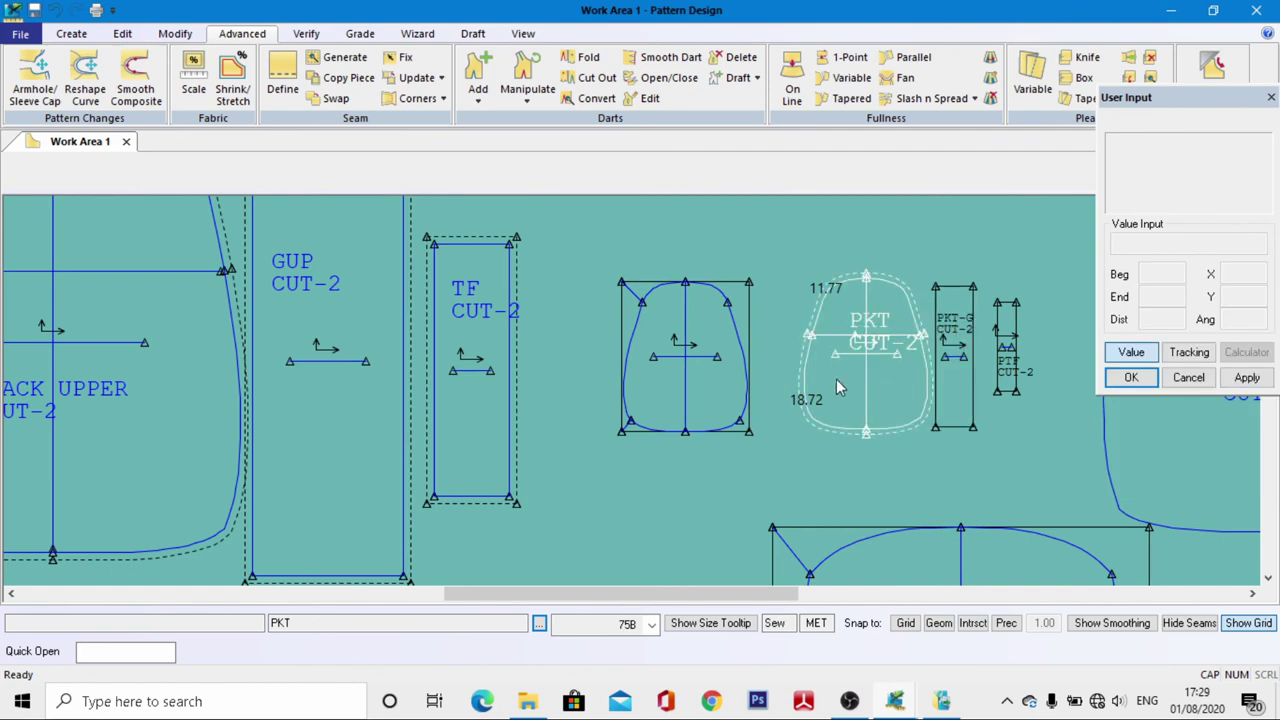
# Define a manual even seam allowance of 0.5 on the upper edge and both long sides of the PKT-G piece
pyautogui.scroll(2, 980, 325)
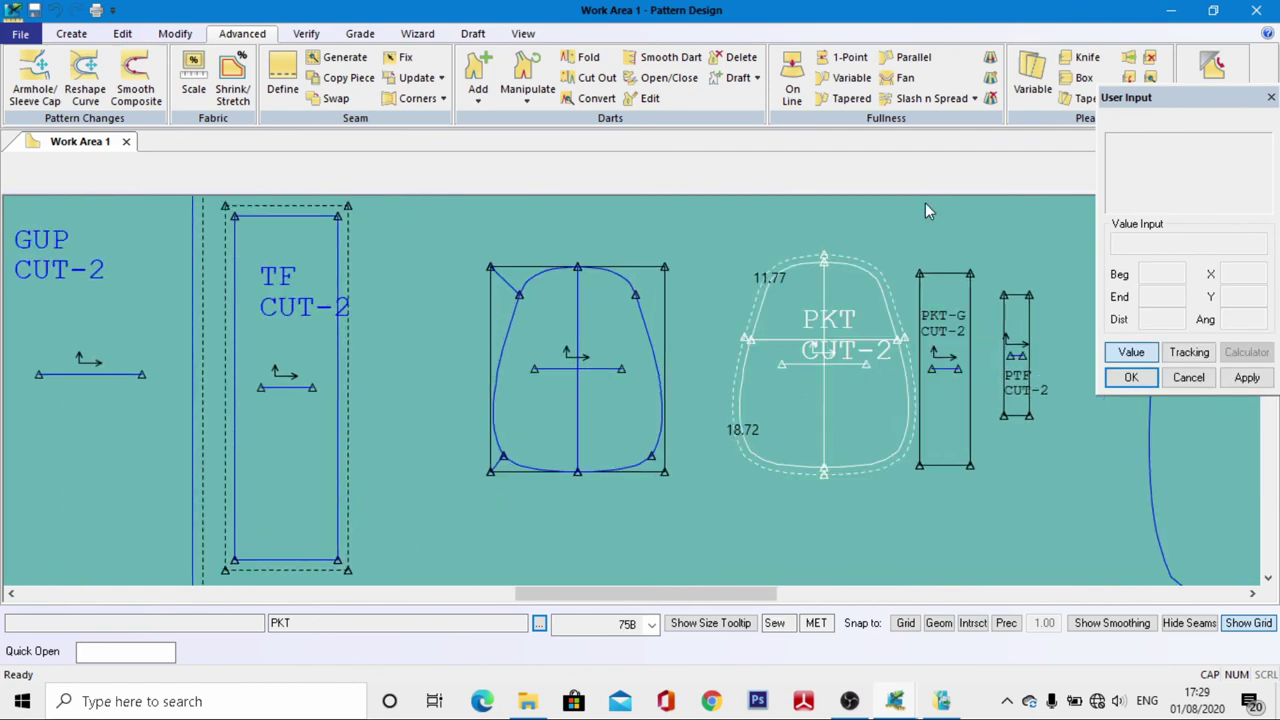
pyautogui.click(283, 80)
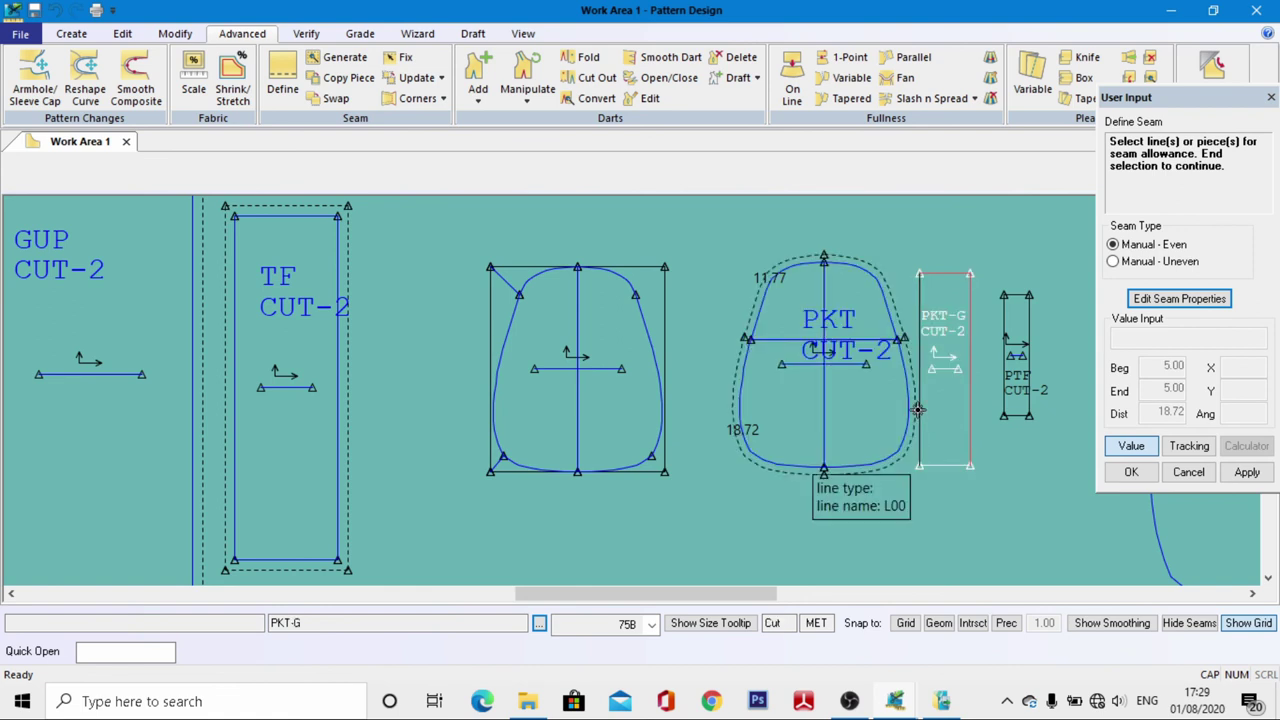
pyautogui.click(940, 385)
pyautogui.rightClick(940, 385)
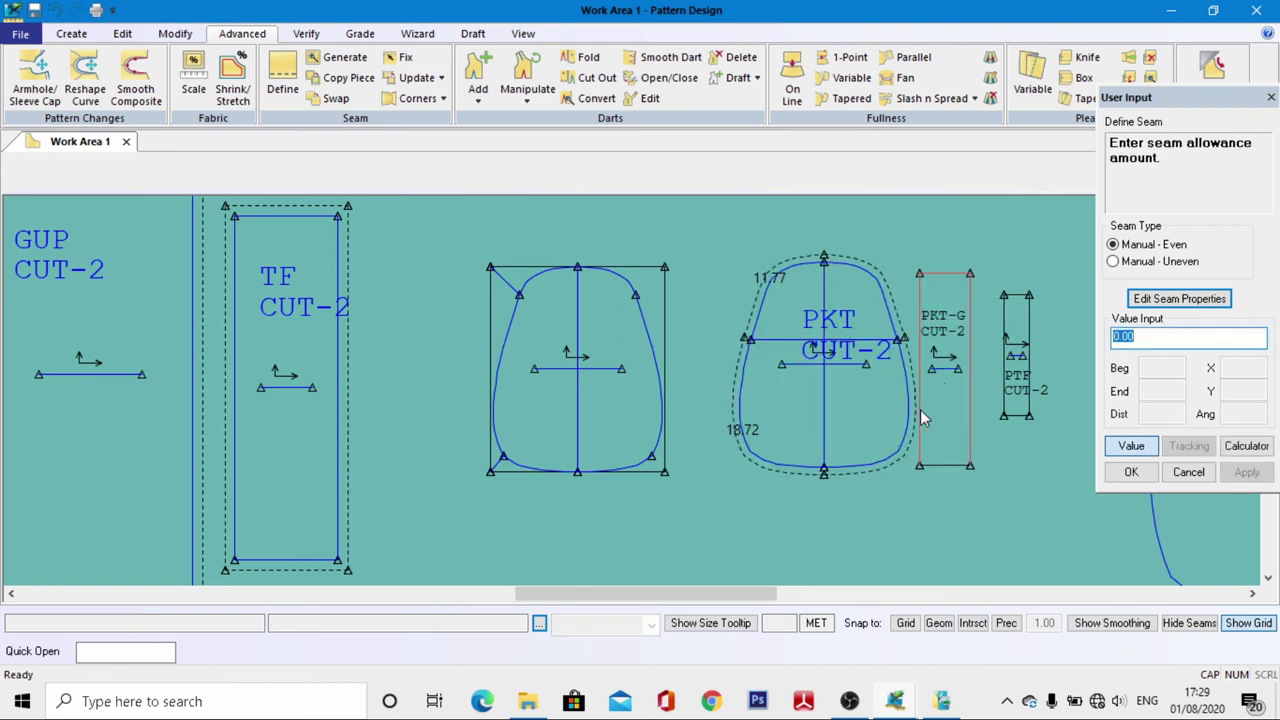
pyautogui.write('0.5')
pyautogui.press('Return')
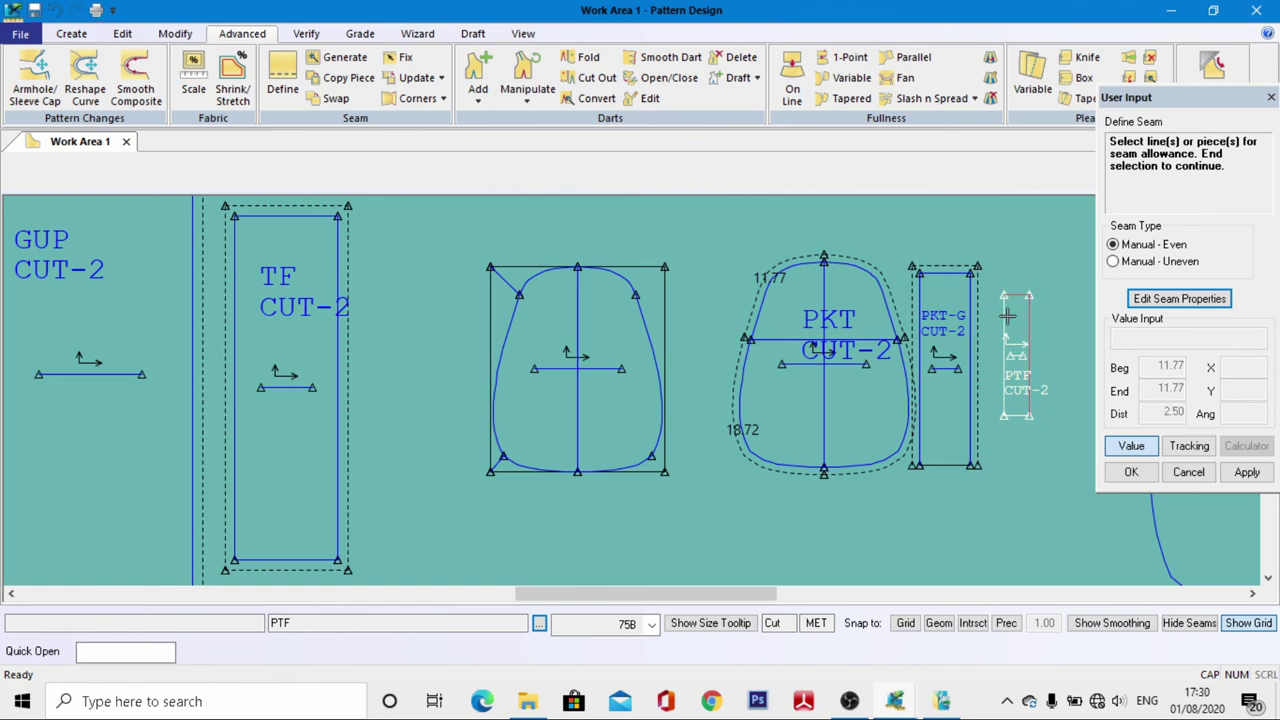
# Define a manual even seam allowance of 0.7 on all sides of the PTF piece and end the seam command
pyautogui.click(1016, 370)
pyautogui.rightClick(1022, 350)
pyautogui.click(1000, 346)
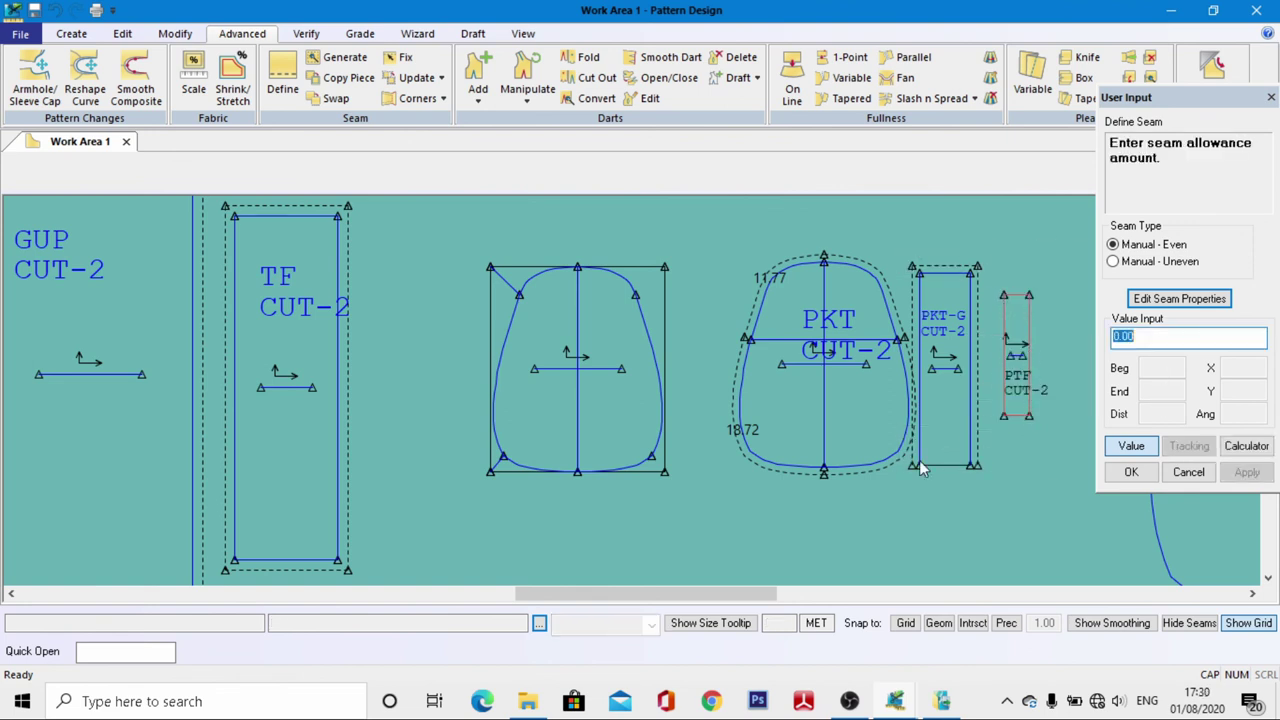
pyautogui.write('0.7')
pyautogui.press('Return')
pyautogui.rightClick(877, 371)
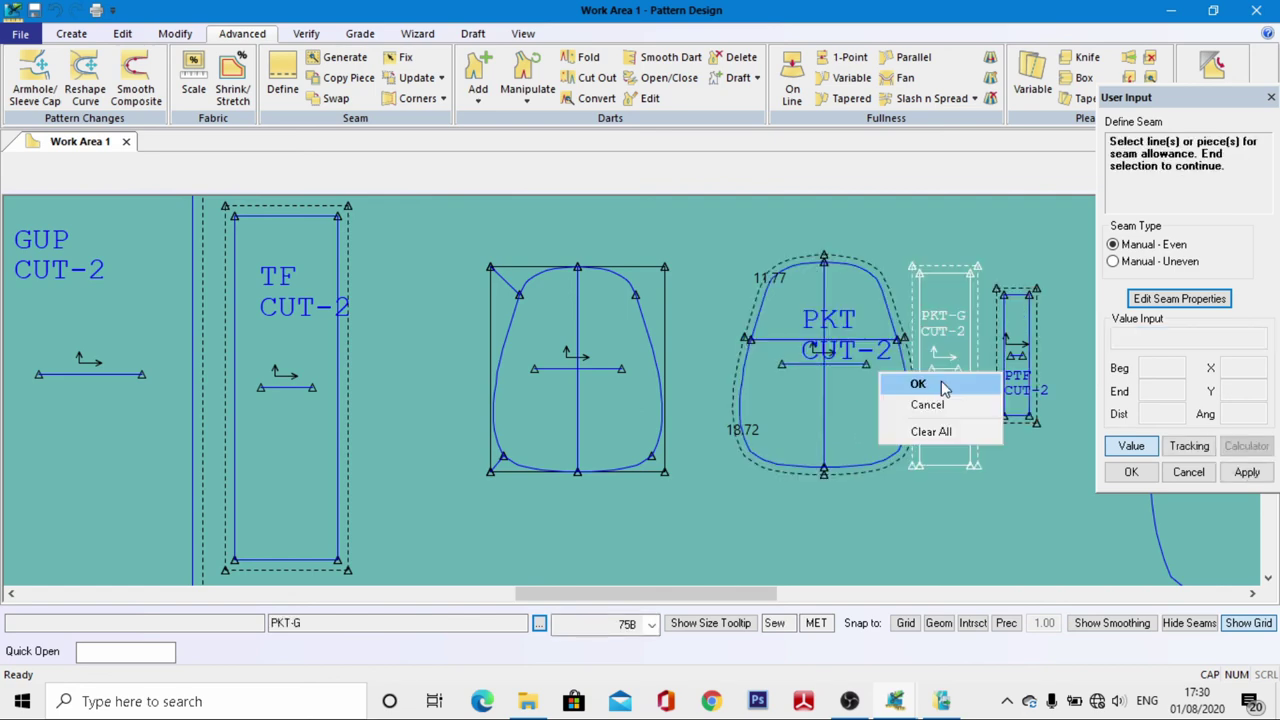
pyautogui.click(929, 380)
# Delete the FT draft piece, with its stacked front, gusset and back outlines, from the work area
pyautogui.scroll(-5, 865, 317)
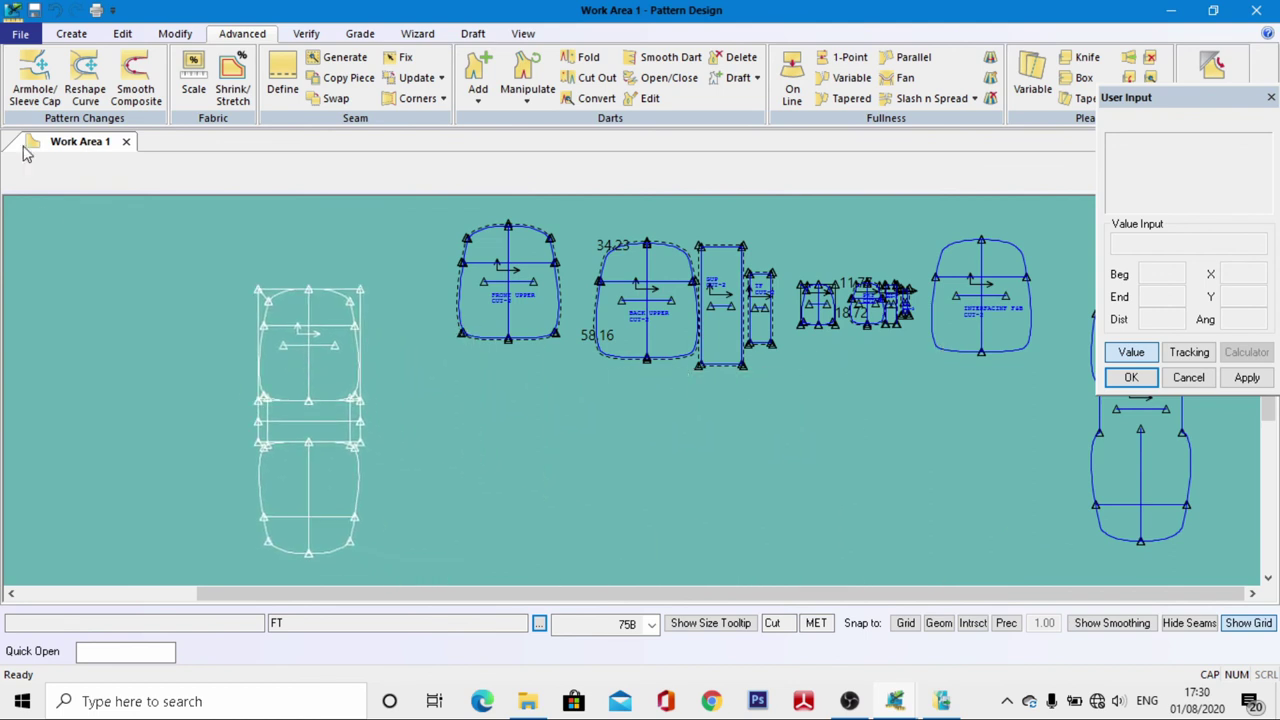
pyautogui.click(318, 374)
pyautogui.click(174, 35)
pyautogui.click(27, 92)
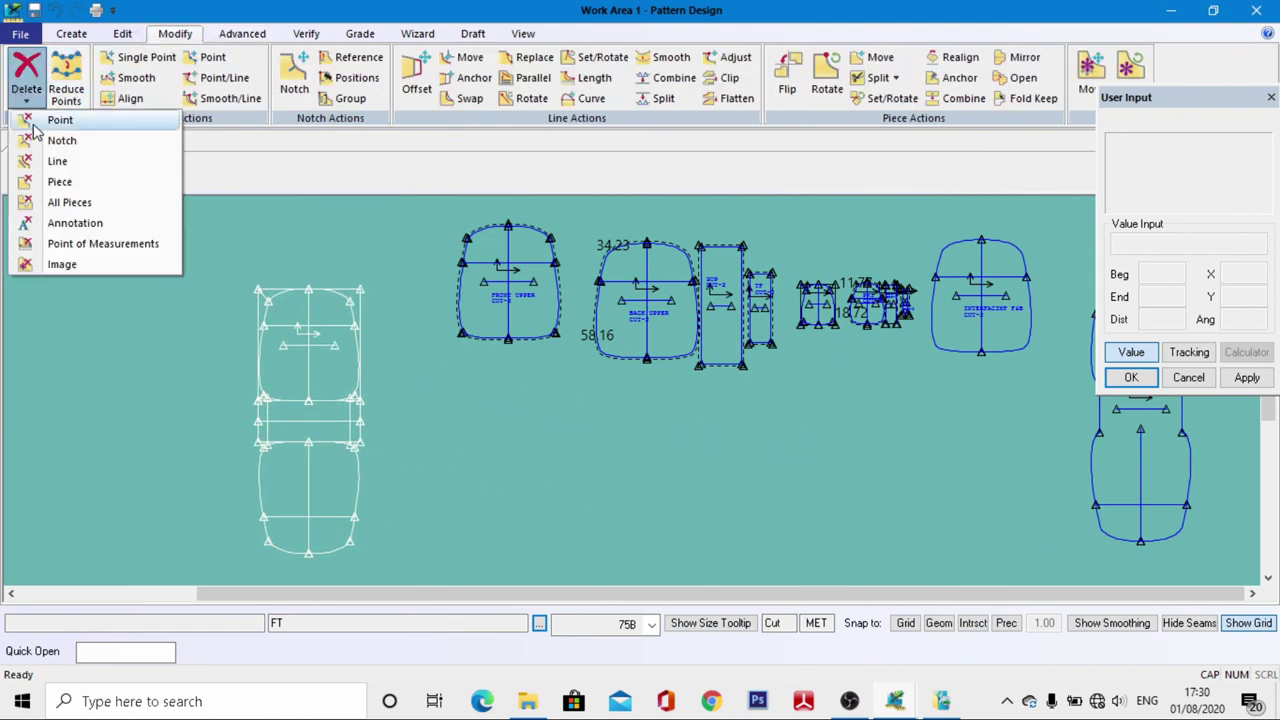
pyautogui.click(59, 181)
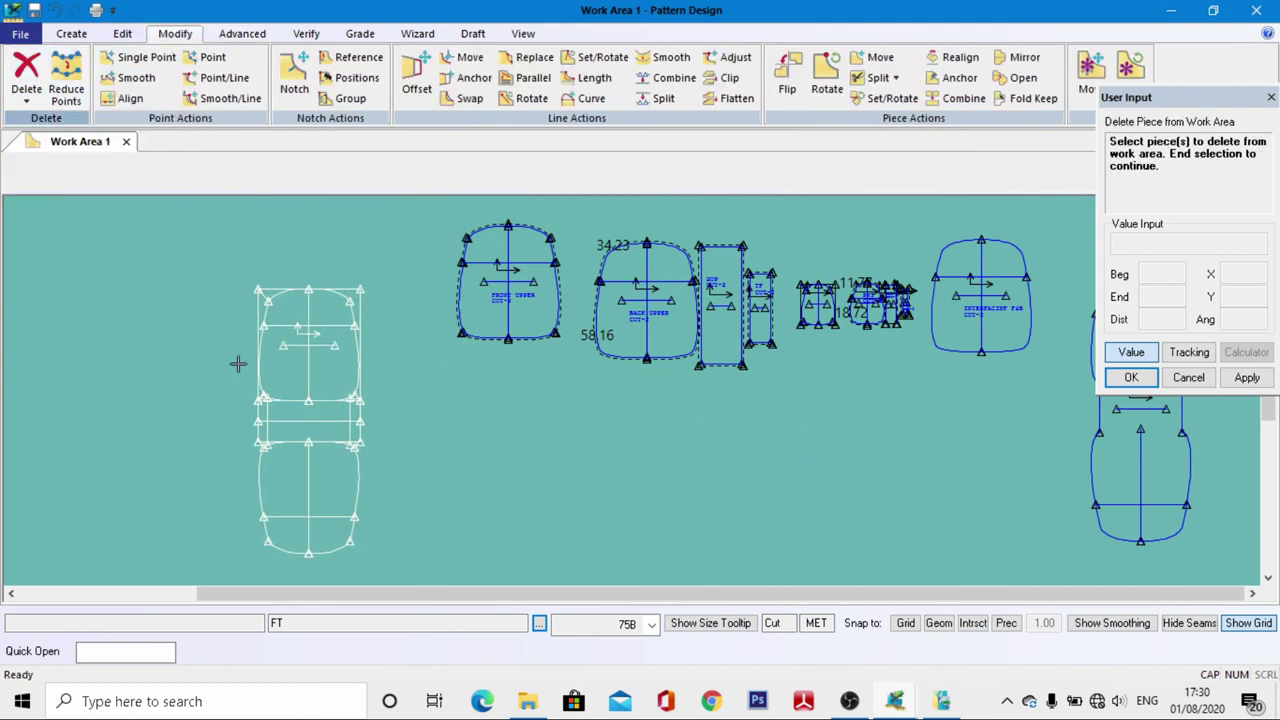
pyautogui.click(308, 395)
pyautogui.rightClick(308, 395)
pyautogui.click(308, 395)
# Delete the boxed pocket draft piece between the TF and PKT pieces from the work area
pyautogui.scroll(4, 950, 330)
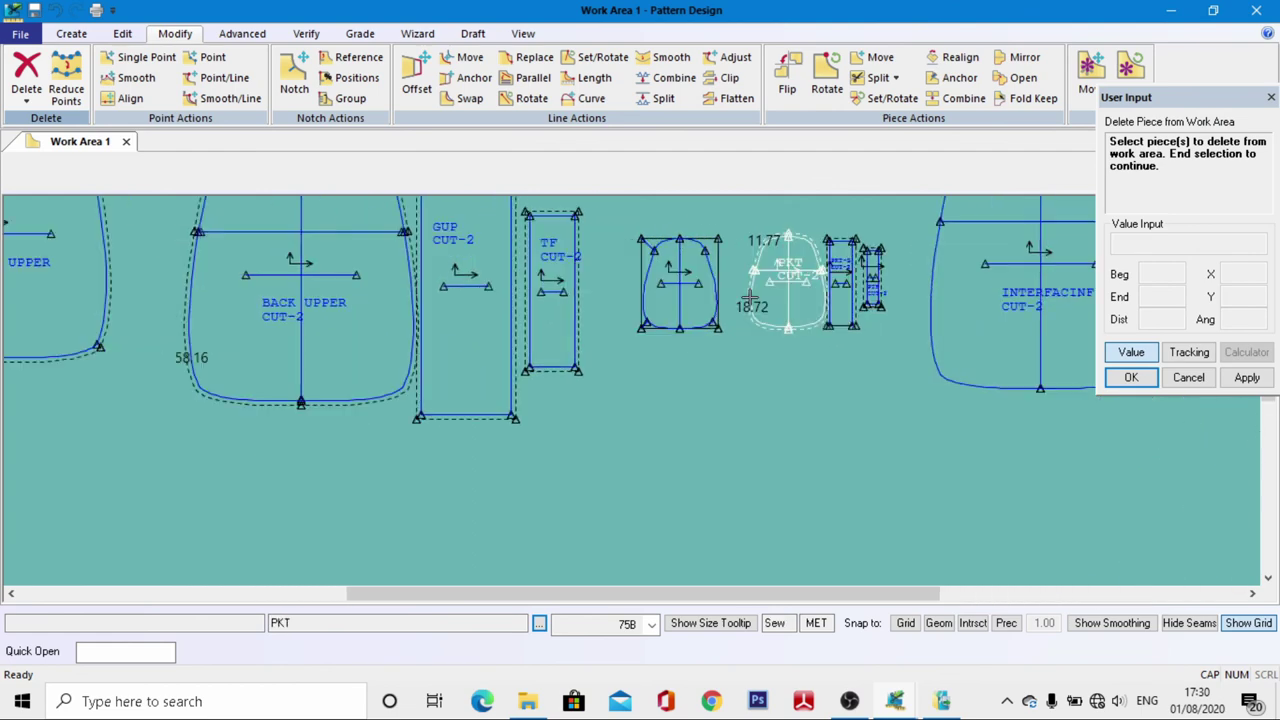
pyautogui.click(690, 272)
pyautogui.click(690, 272)
pyautogui.scroll(-4, 520, 300)
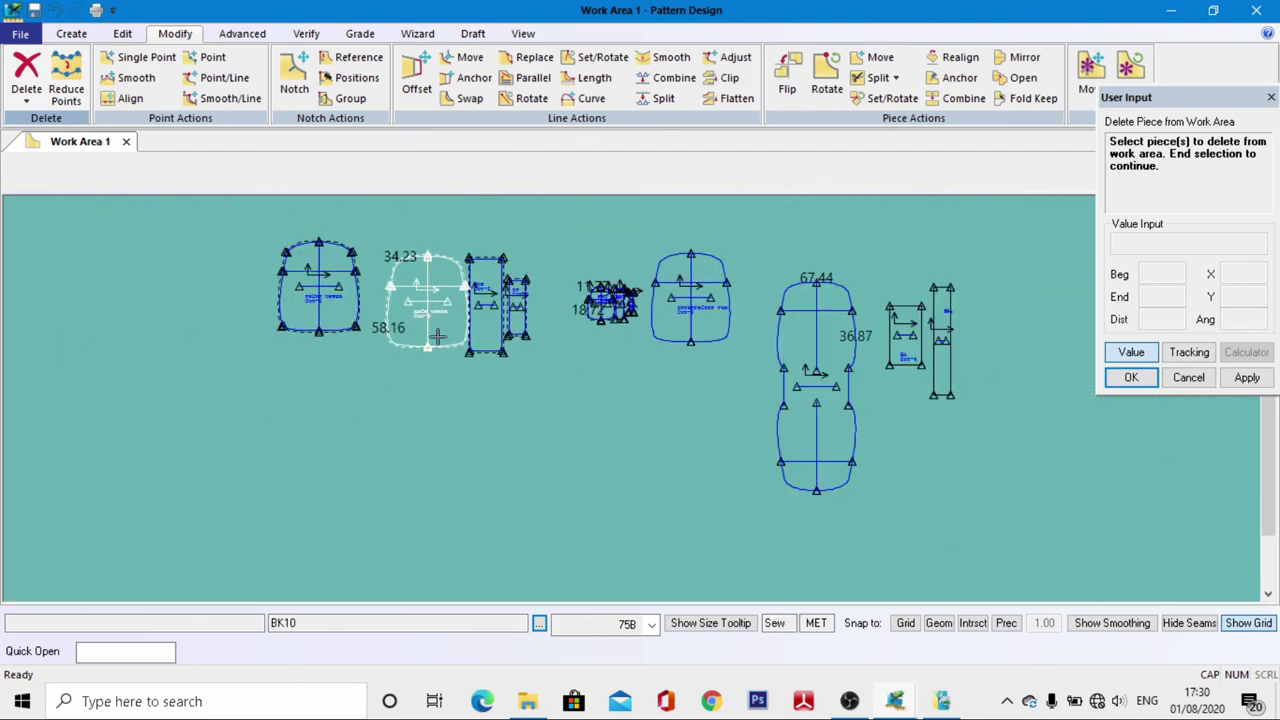
pyautogui.rightClick(503, 444)
pyautogui.click(503, 444)
# Define a manual even seam allowance of 1 on all perimeter lines of the LINING piece
pyautogui.scroll(2, 805, 320)
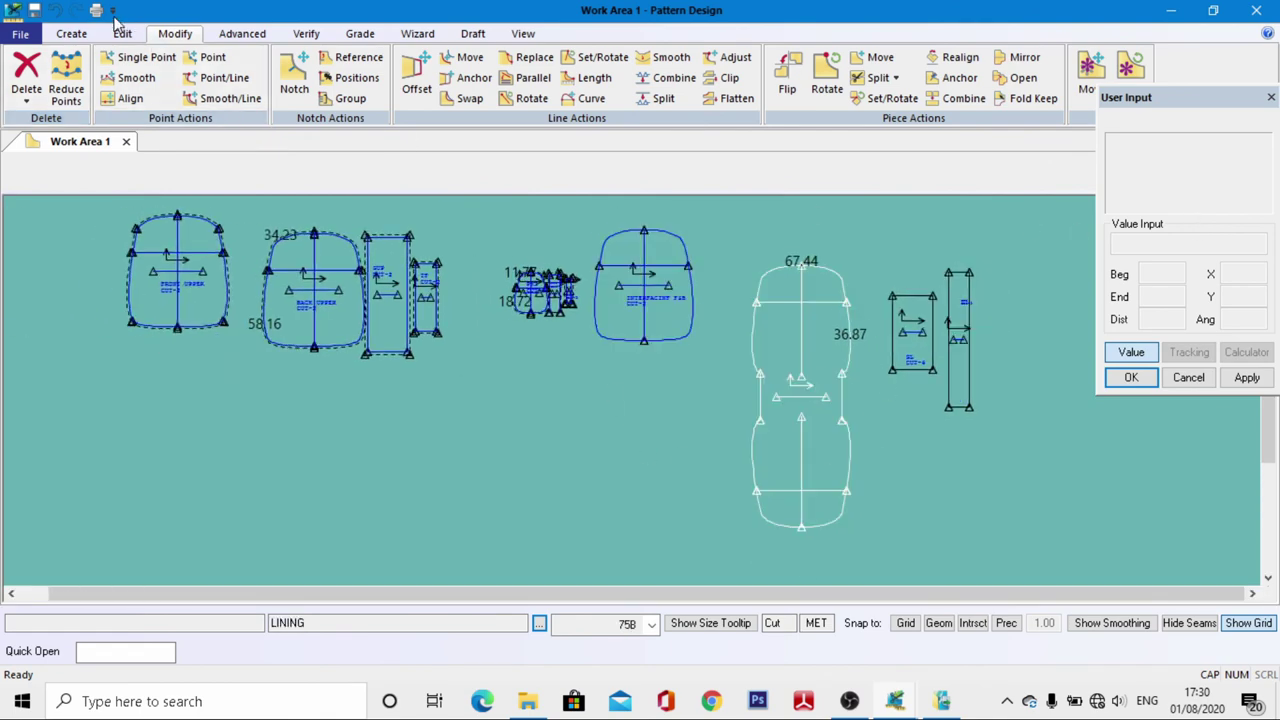
pyautogui.click(82, 36)
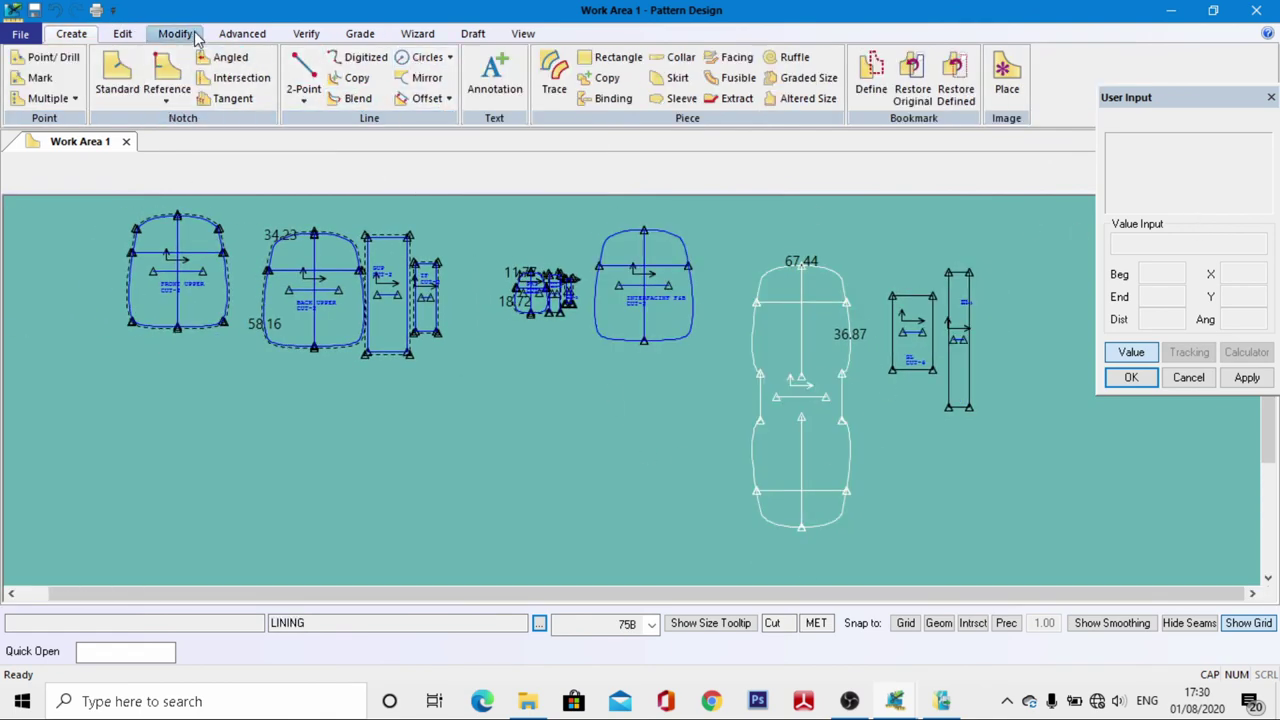
pyautogui.click(256, 36)
pyautogui.click(282, 80)
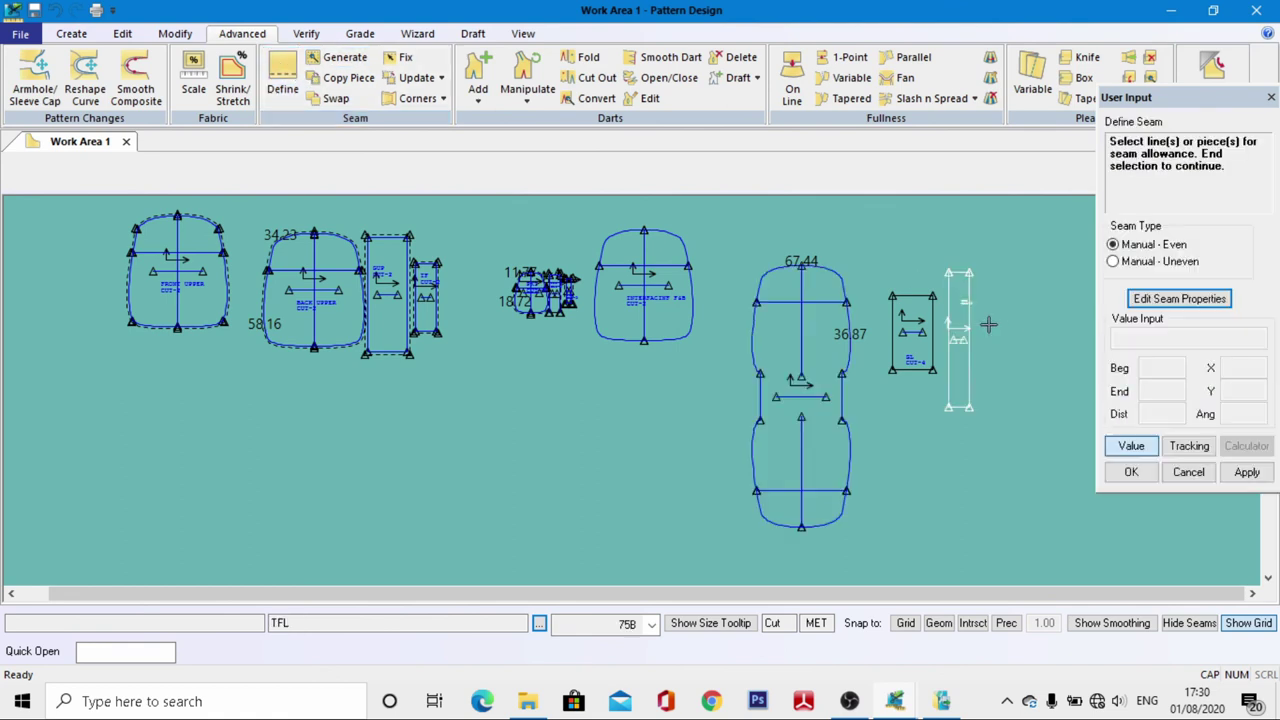
pyautogui.click(824, 274)
pyautogui.click(845, 352)
pyautogui.click(843, 400)
pyautogui.click(846, 455)
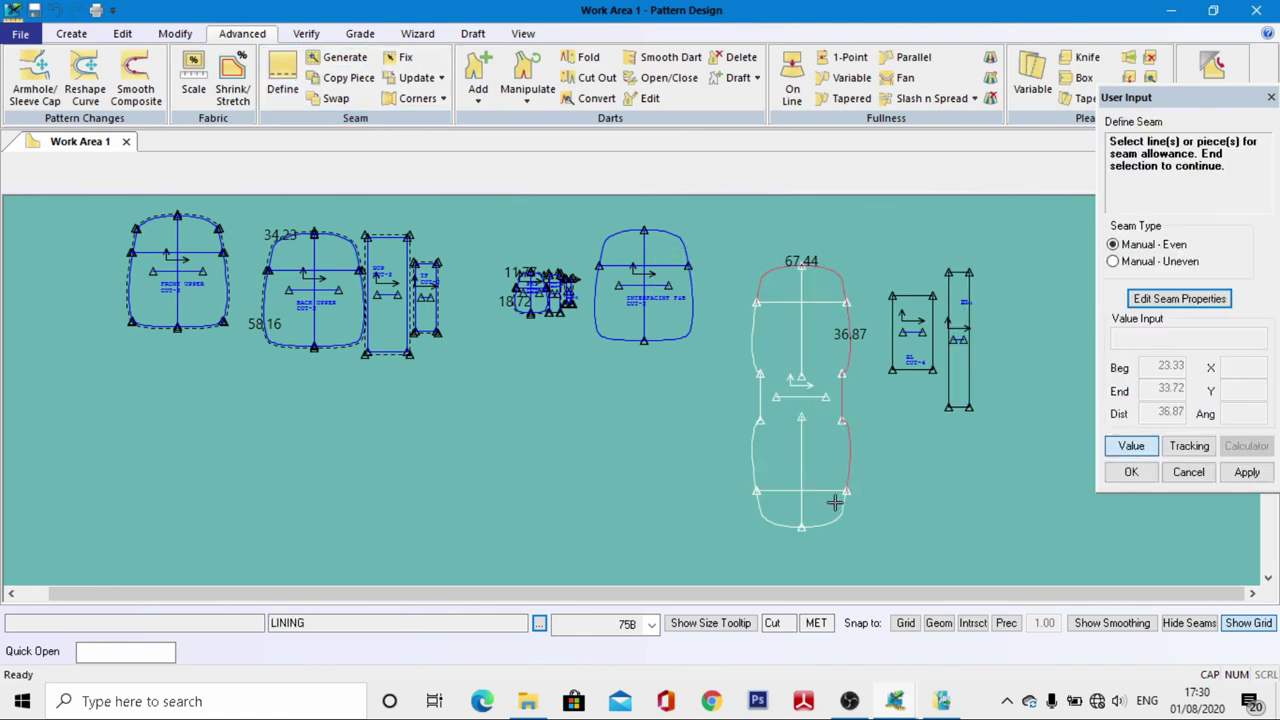
pyautogui.click(801, 528)
pyautogui.click(768, 520)
pyautogui.click(754, 446)
pyautogui.click(756, 404)
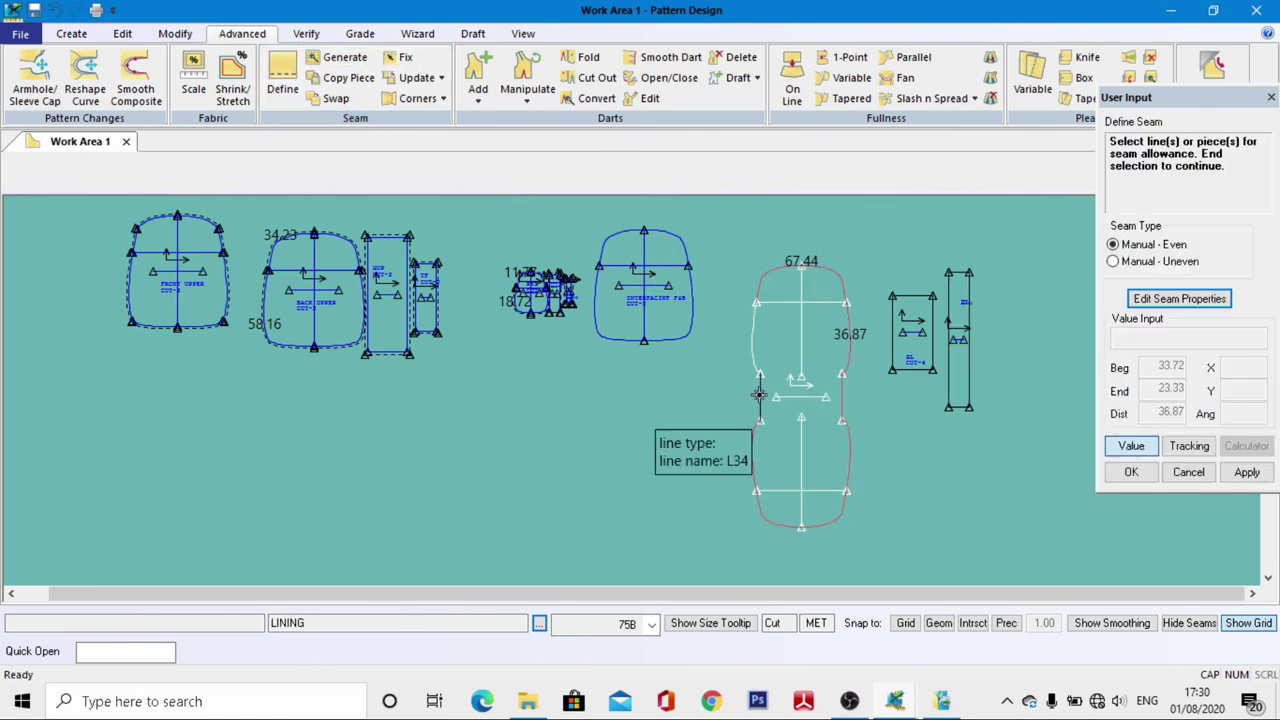
pyautogui.click(746, 336)
pyautogui.rightClick(744, 336)
pyautogui.click(729, 328)
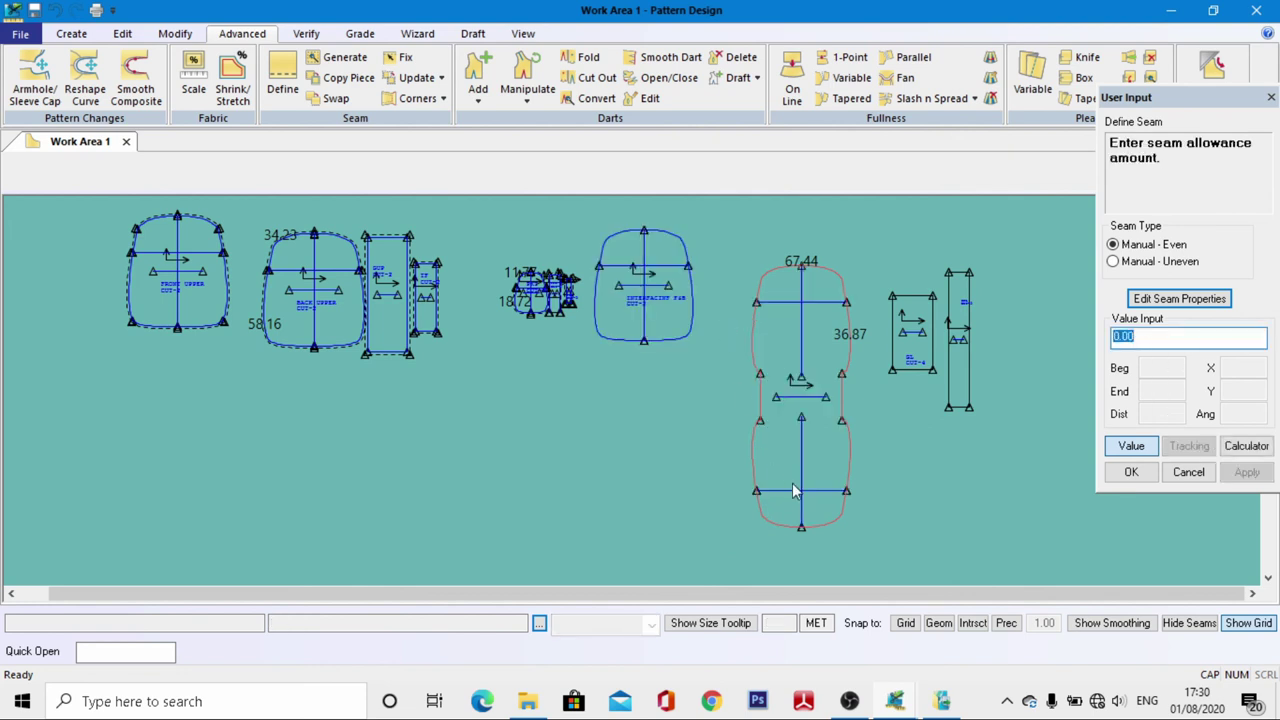
pyautogui.write('1')
pyautogui.press('Return')
pyautogui.scroll(1, 866, 308)
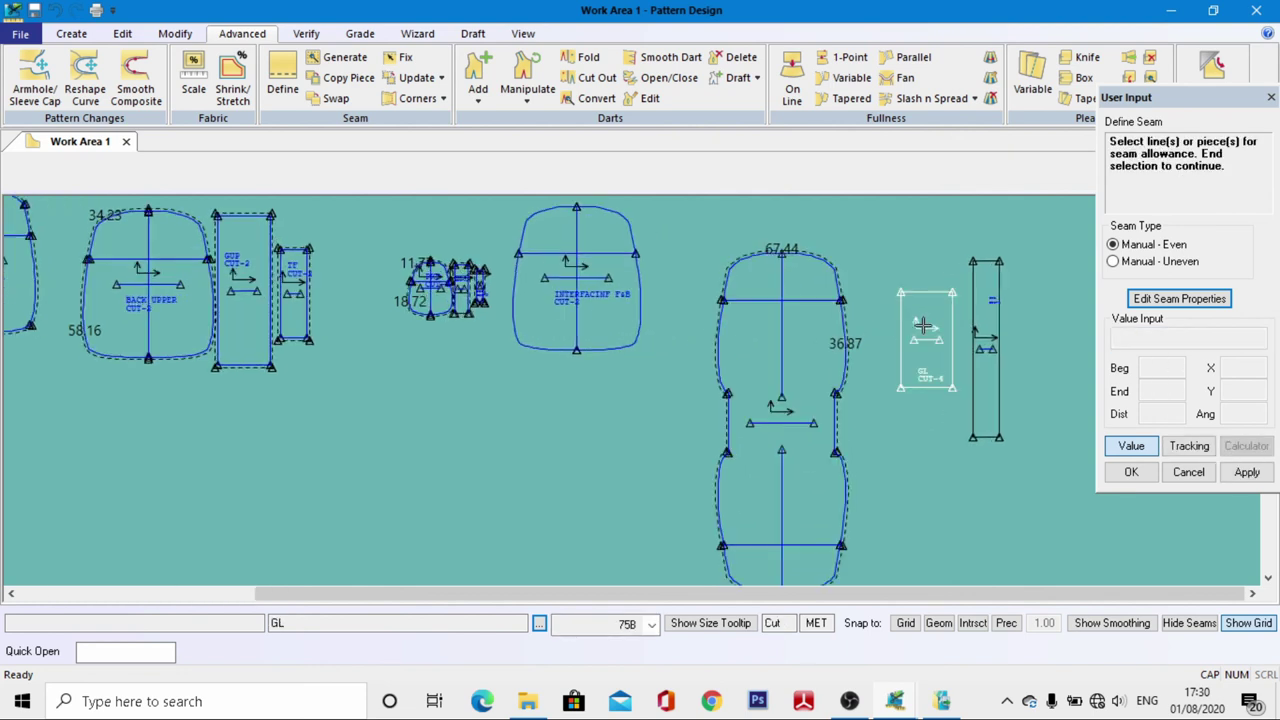
# Define a manual even seam allowance of 1 on all sides of the GL piece
pyautogui.click(921, 299)
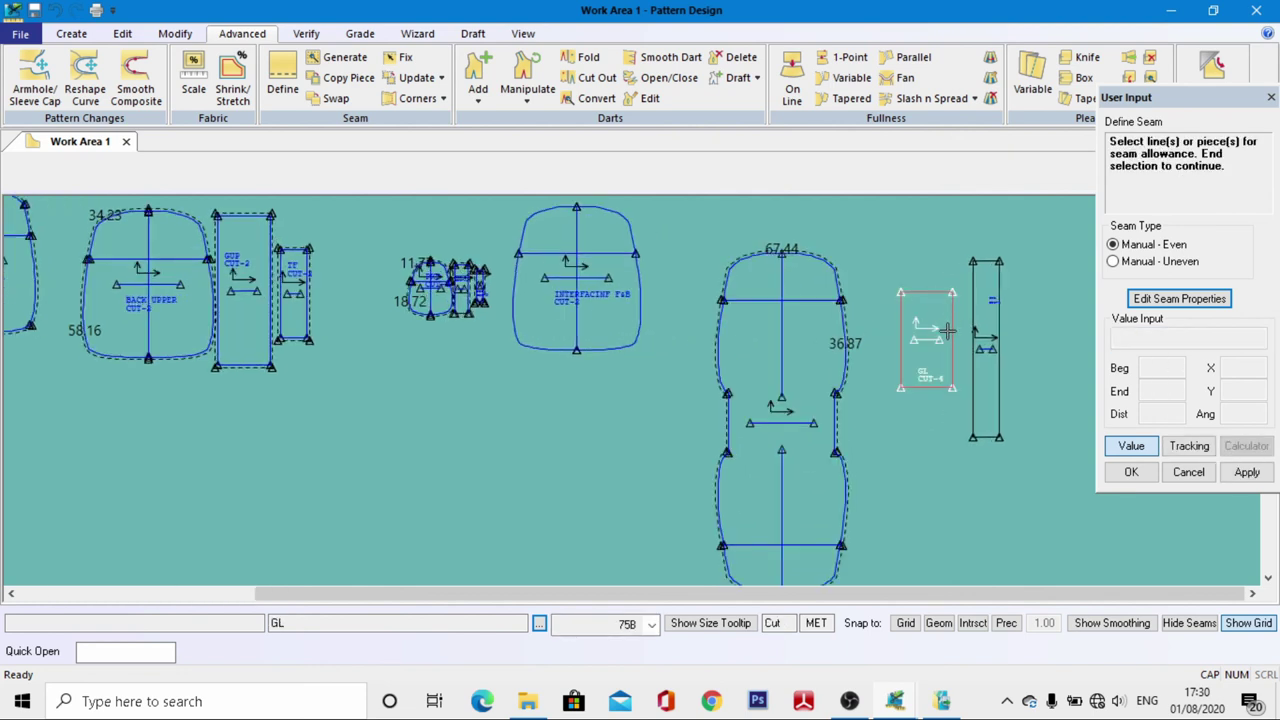
pyautogui.rightClick(929, 430)
pyautogui.click(929, 435)
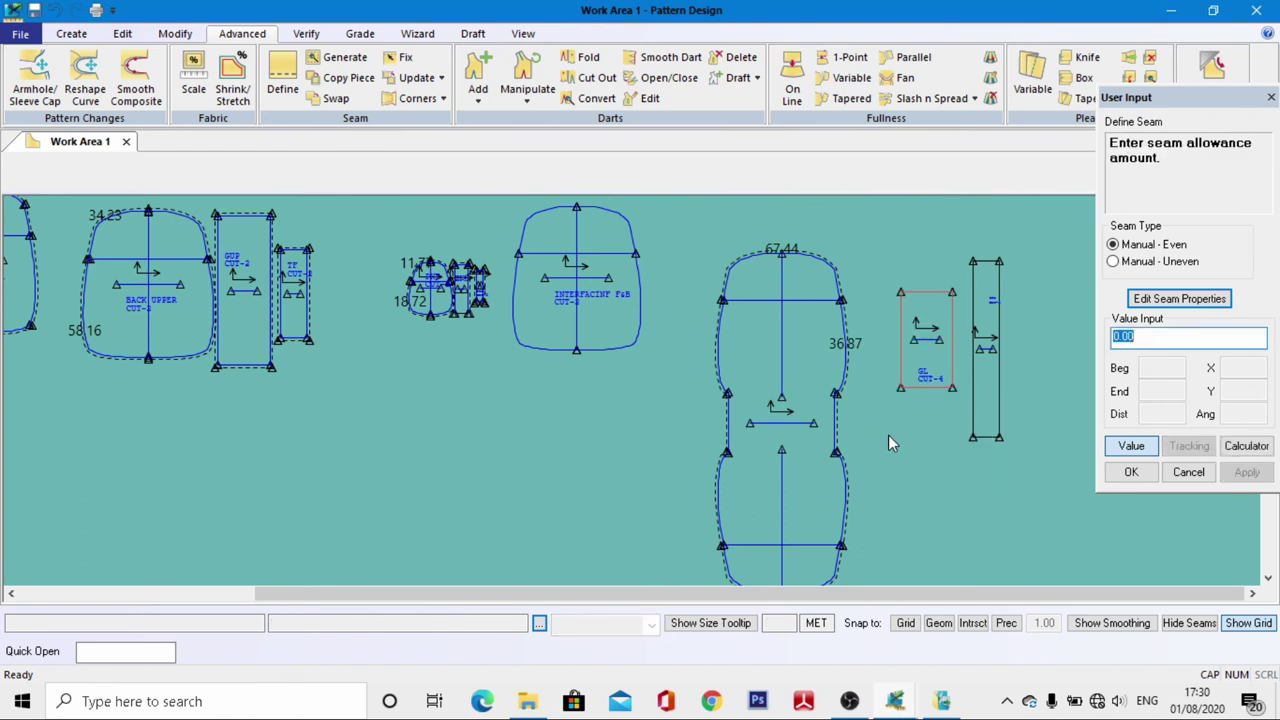
pyautogui.write('1')
pyautogui.press('Return')
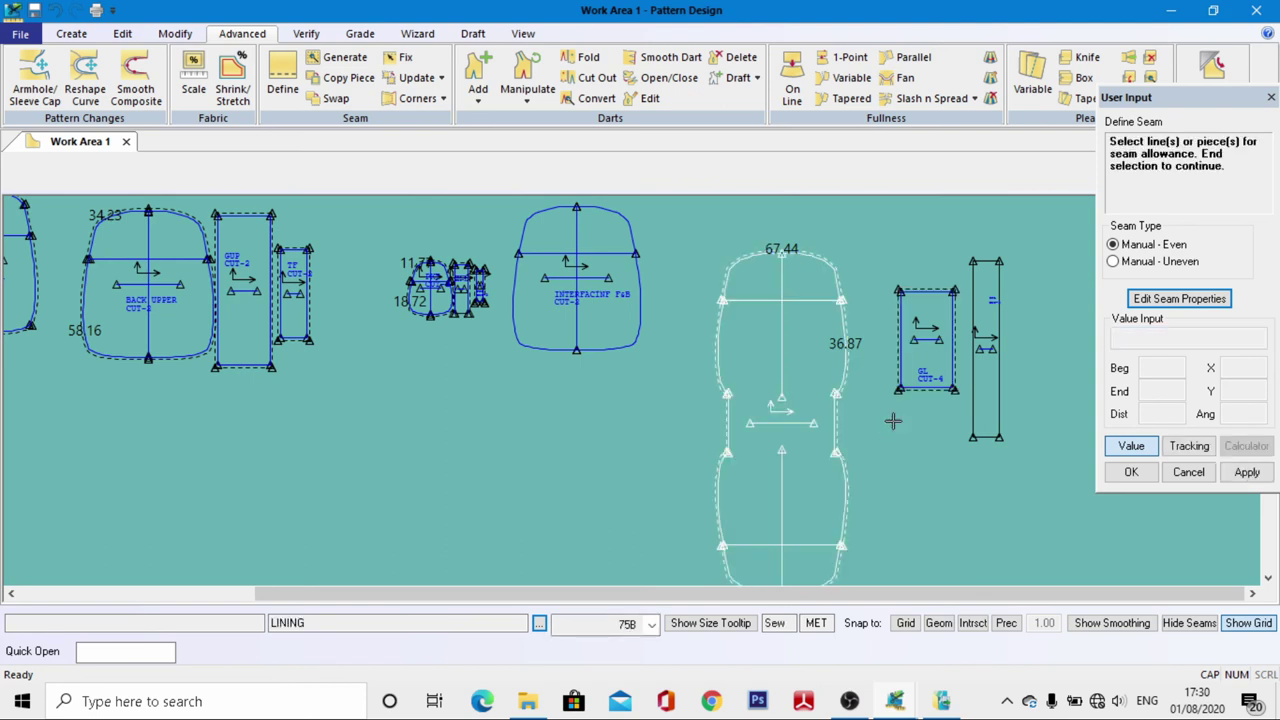
# Define a manual even seam allowance of 1 on all sides of the TFL piece and end the seam command
pyautogui.click(971, 342)
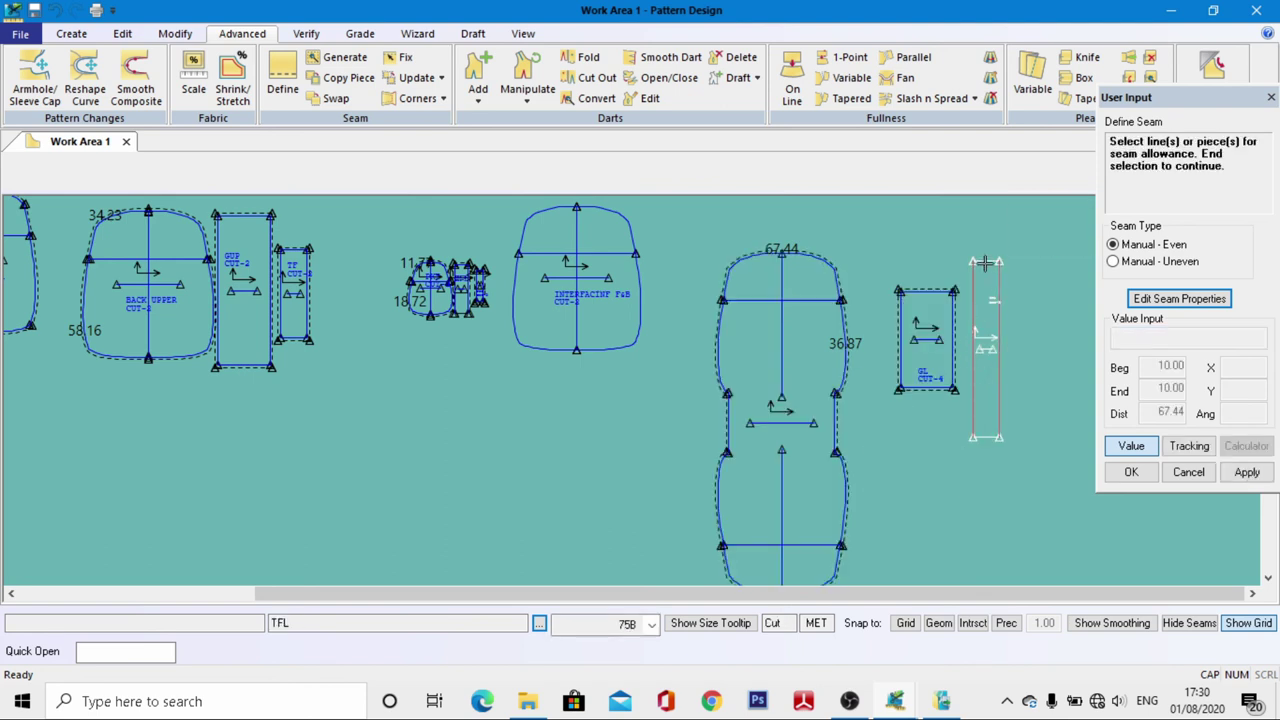
pyautogui.rightClick(972, 380)
pyautogui.click(975, 388)
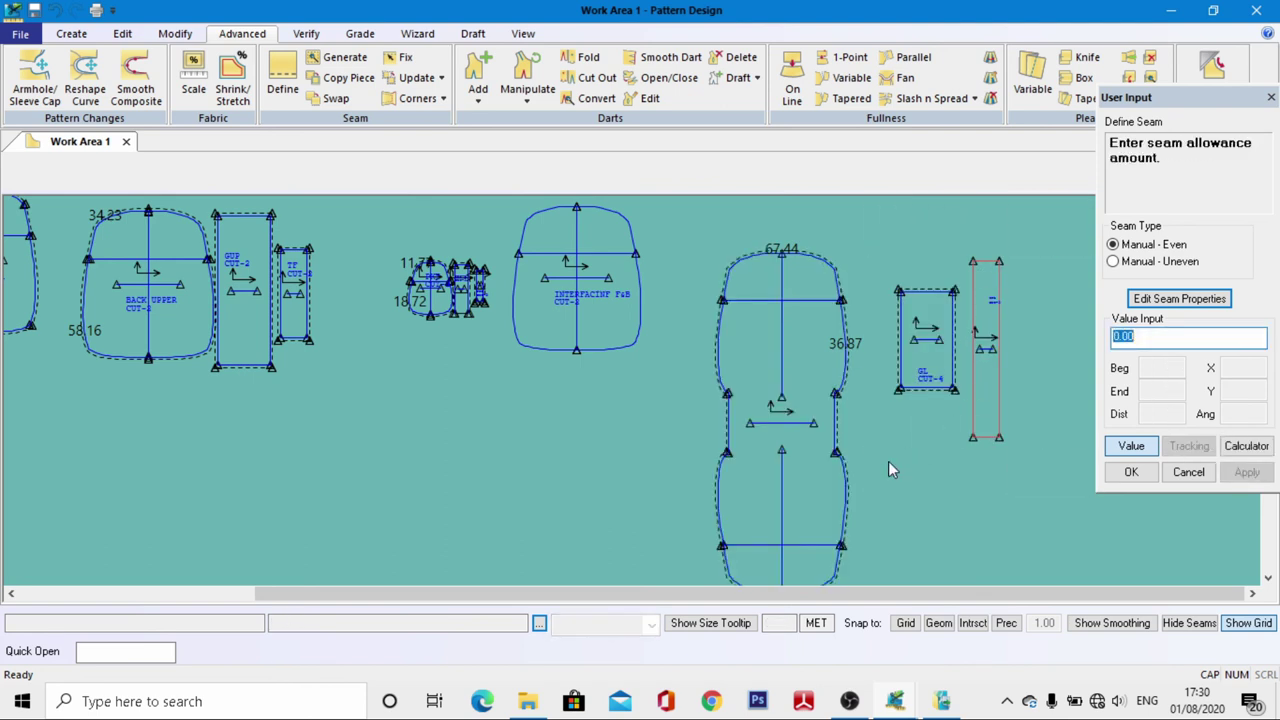
pyautogui.write('1')
pyautogui.press('Return')
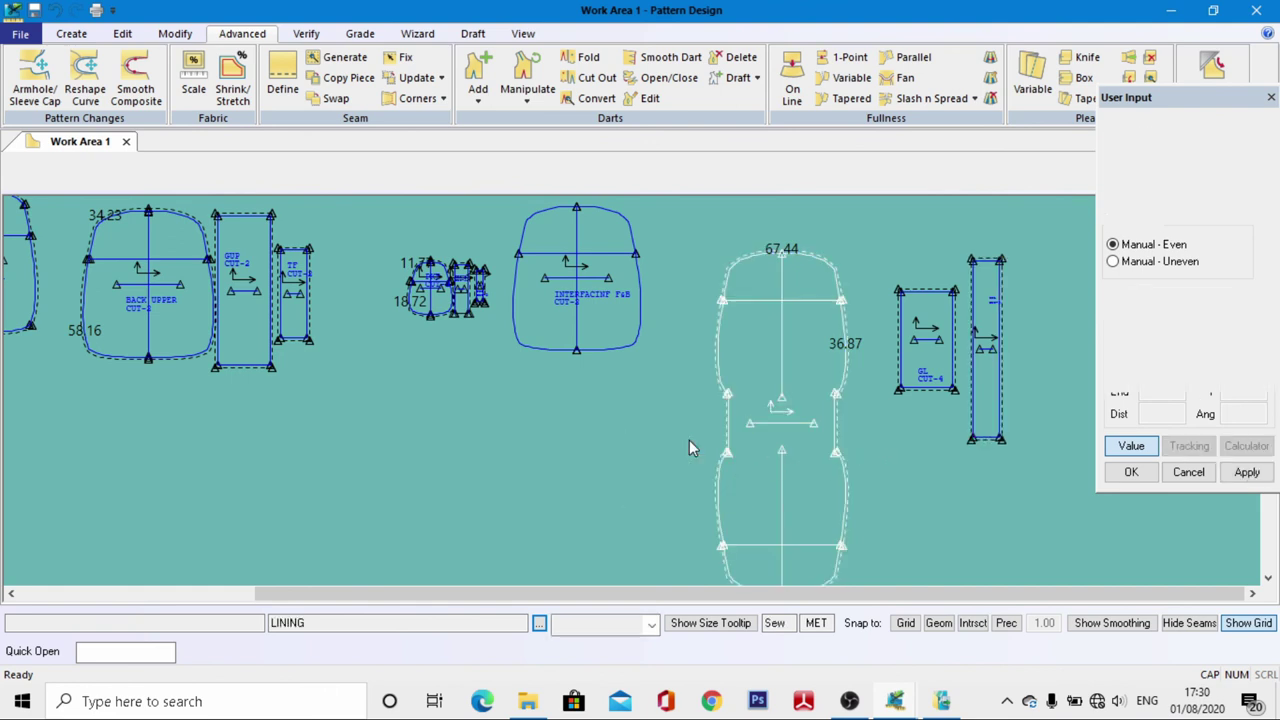
pyautogui.scroll(-3, 689, 447)
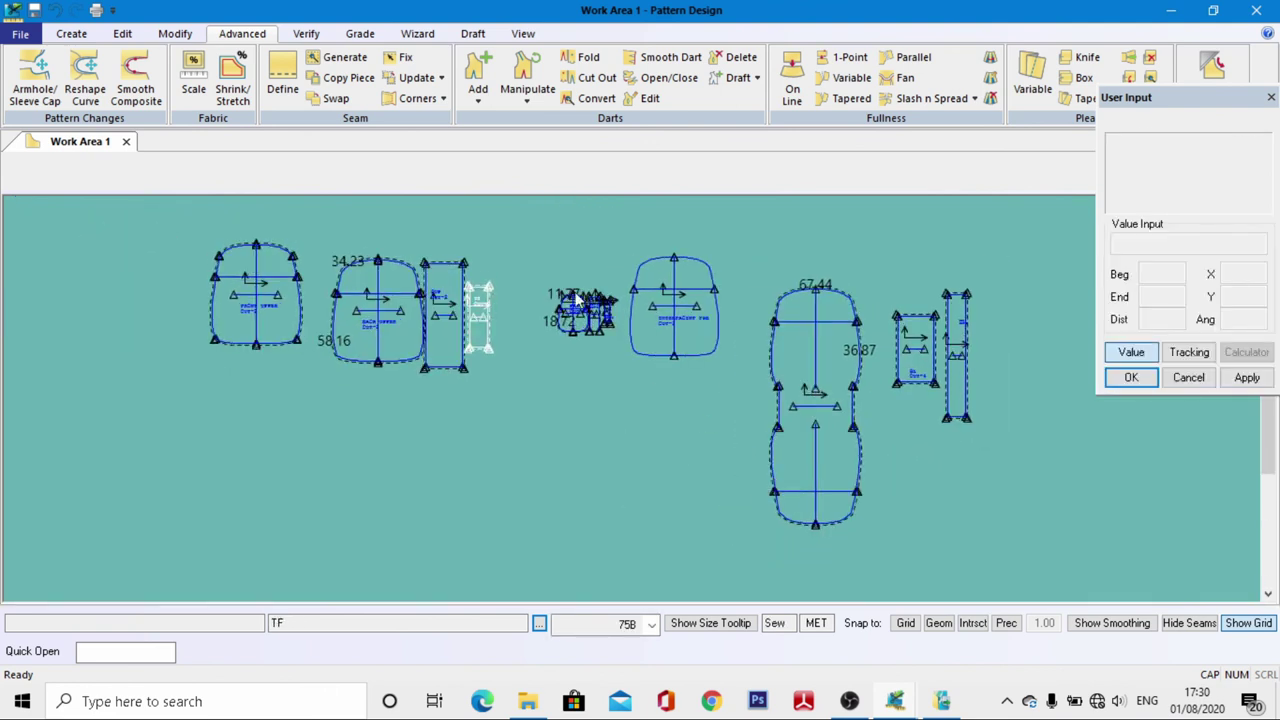
pyautogui.scroll(2, 706, 318)
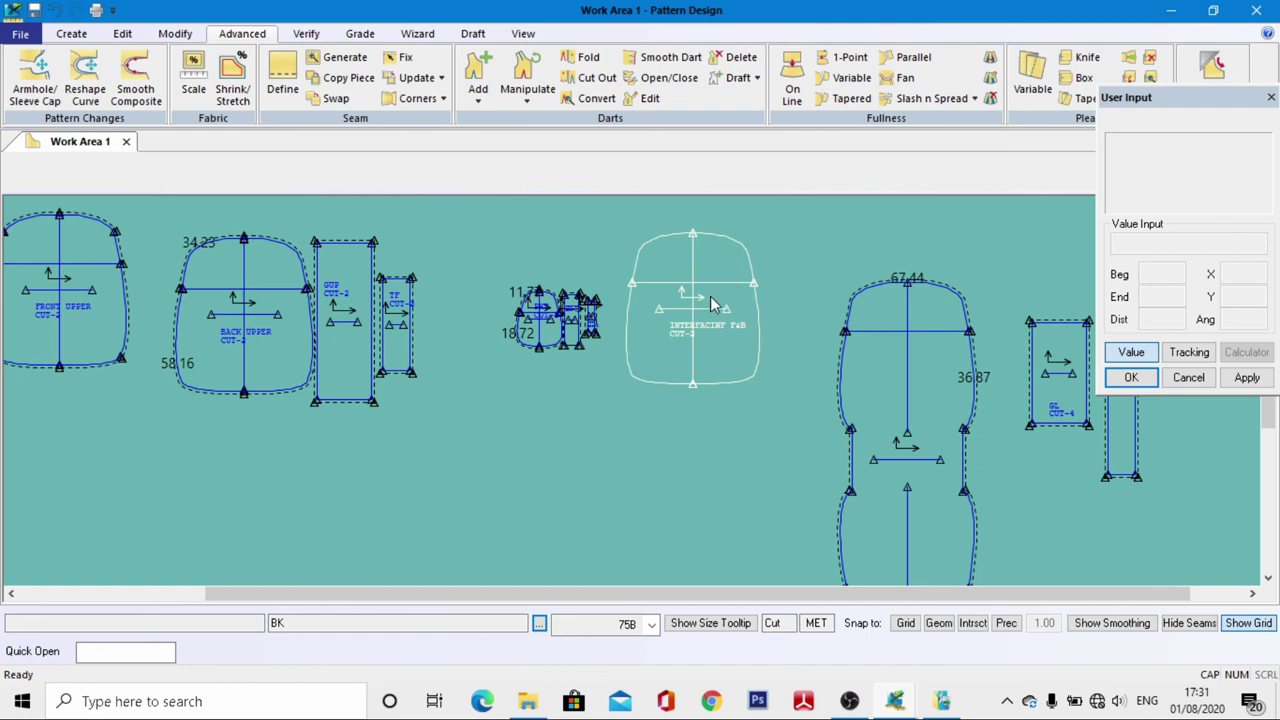
pyautogui.scroll(-1, 711, 304)
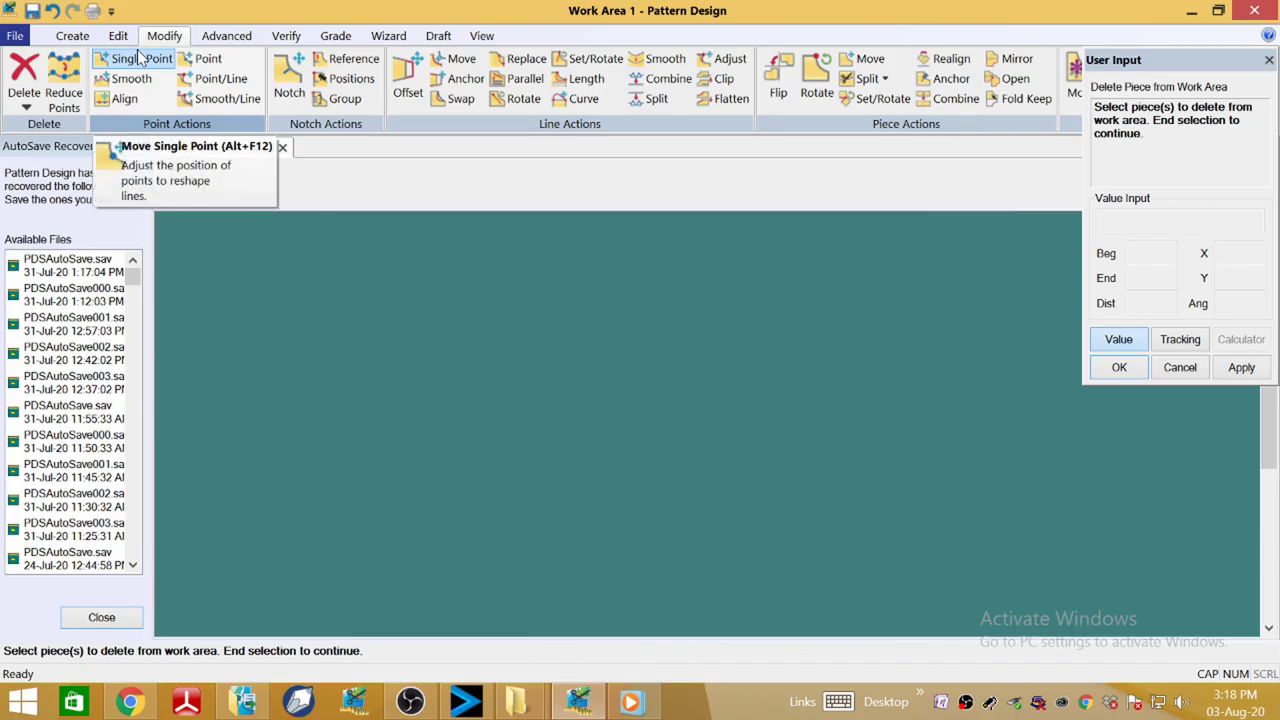
# Create a rectangle piece named HS with an X distance of 3 and a Y distance of 60, and place it in the middle of the work area
pyautogui.click(68, 37)
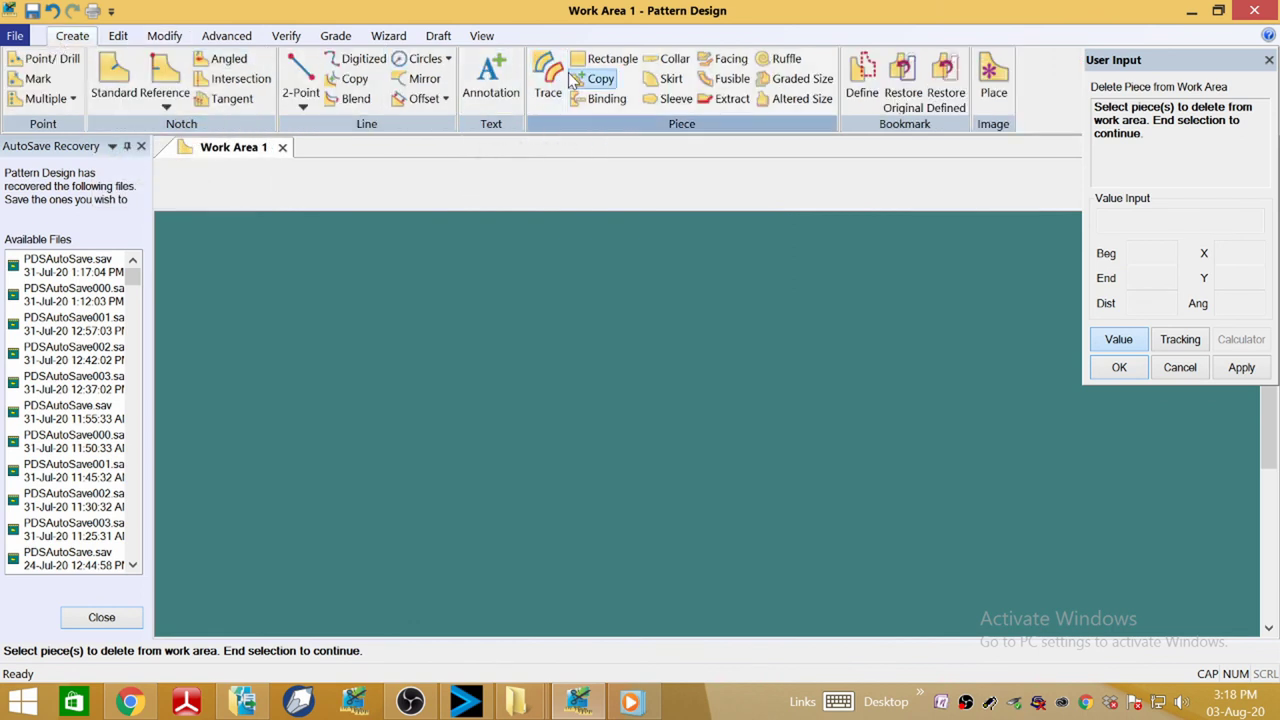
pyautogui.click(606, 58)
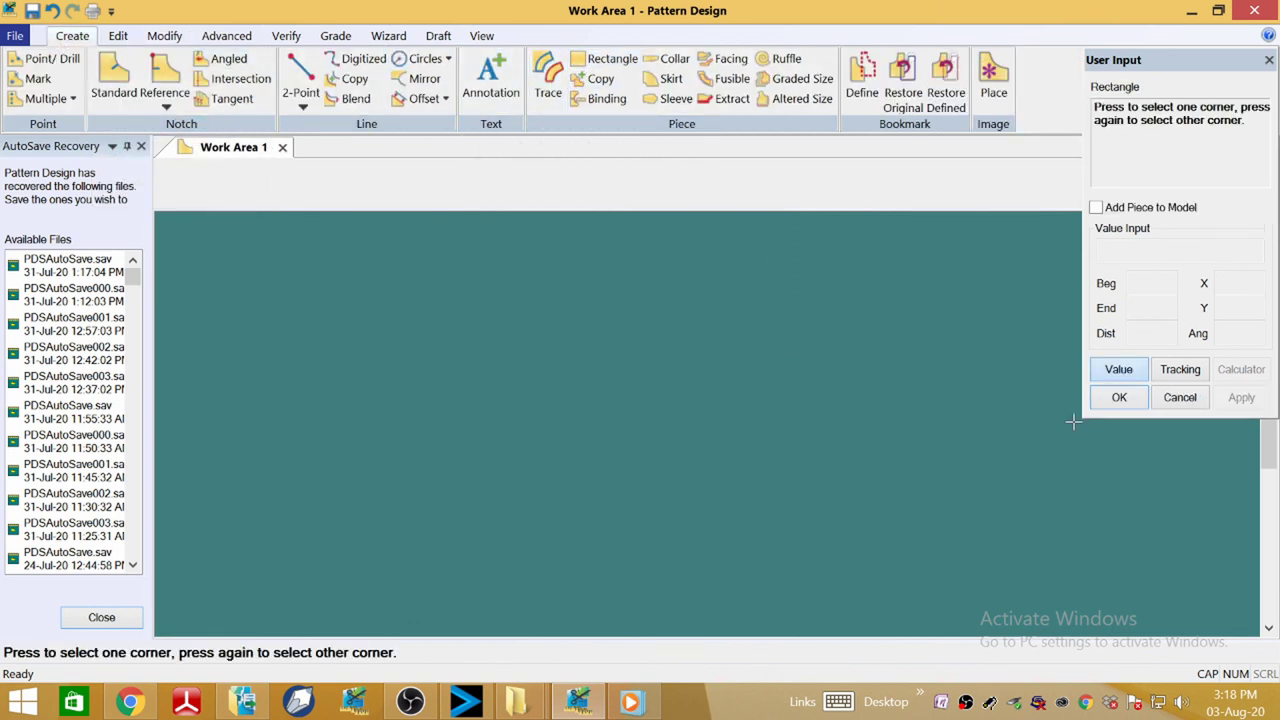
pyautogui.click(760, 340)
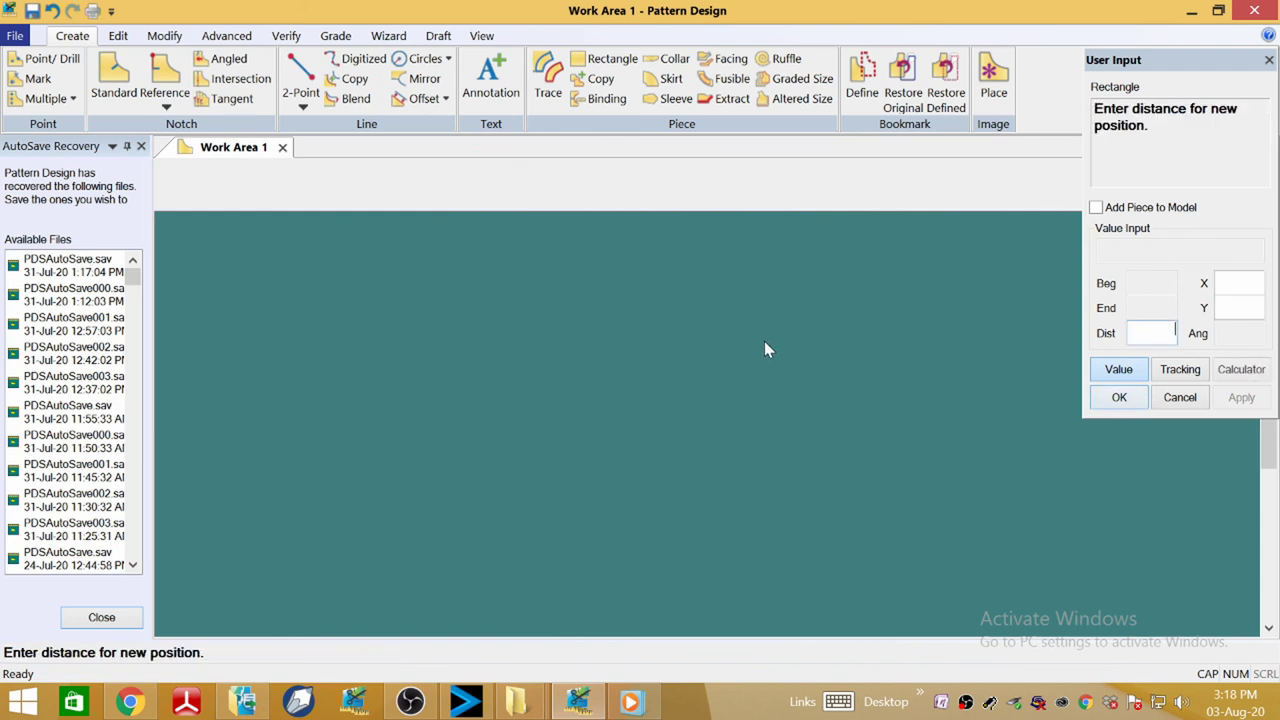
pyautogui.click(1240, 296)
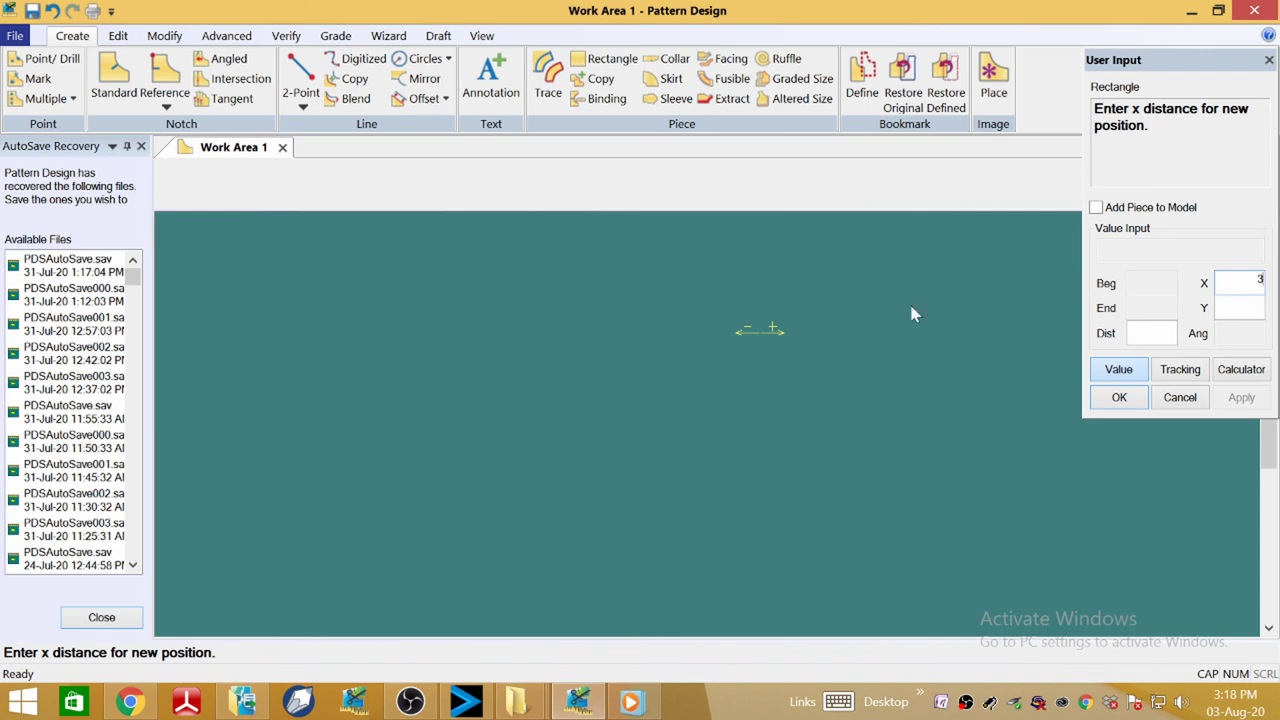
pyautogui.write('3')
pyautogui.press('Return')
pyautogui.write('60')
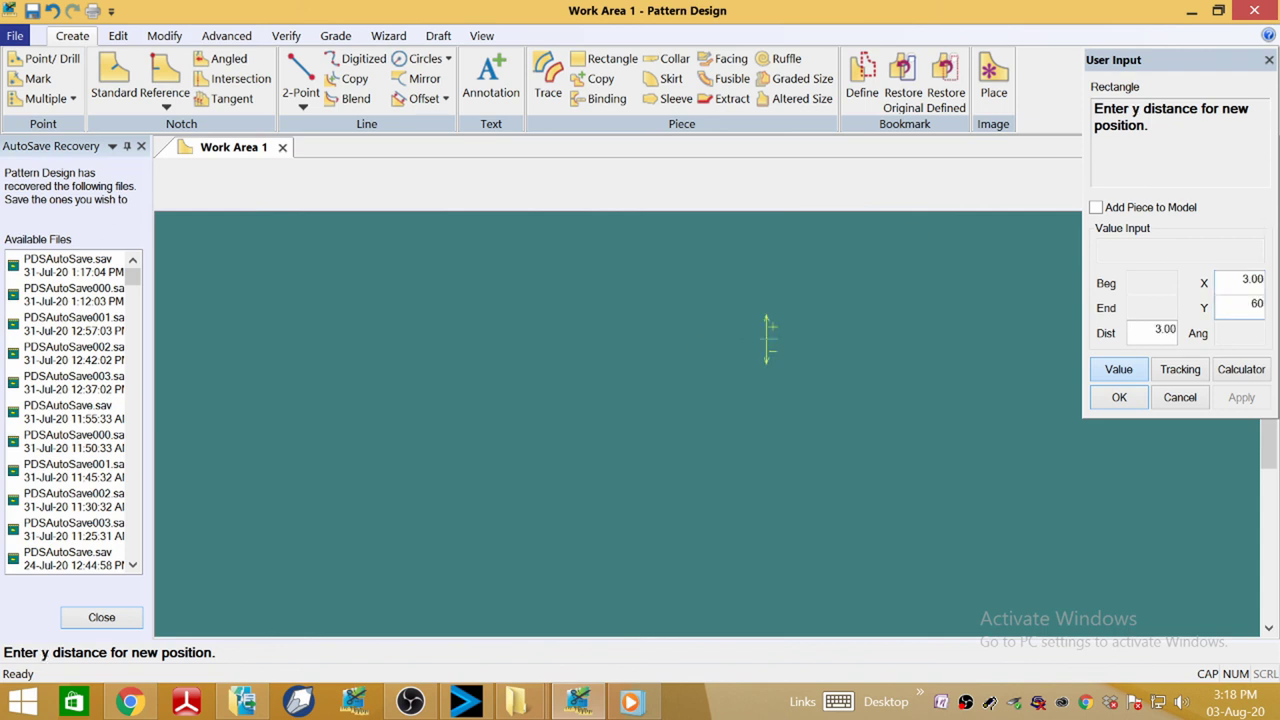
pyautogui.press('Return')
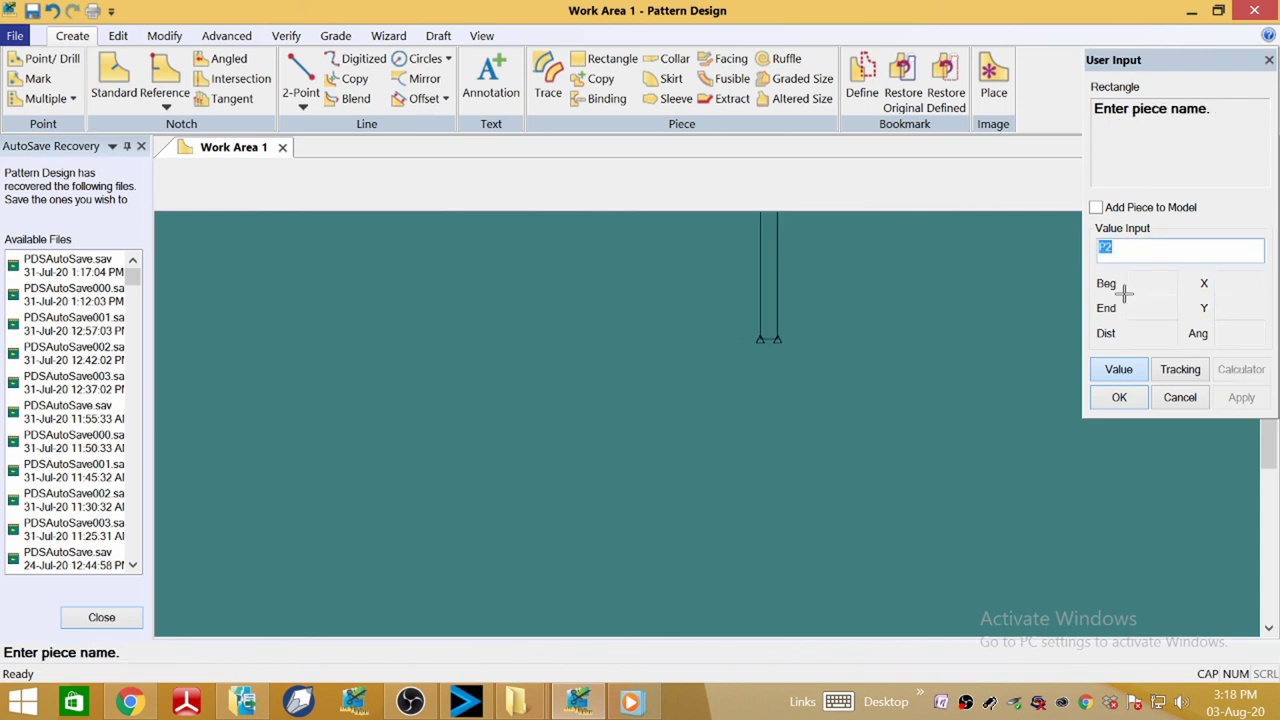
pyautogui.write('HS')
pyautogui.press('Return')
pyautogui.rightClick(927, 383)
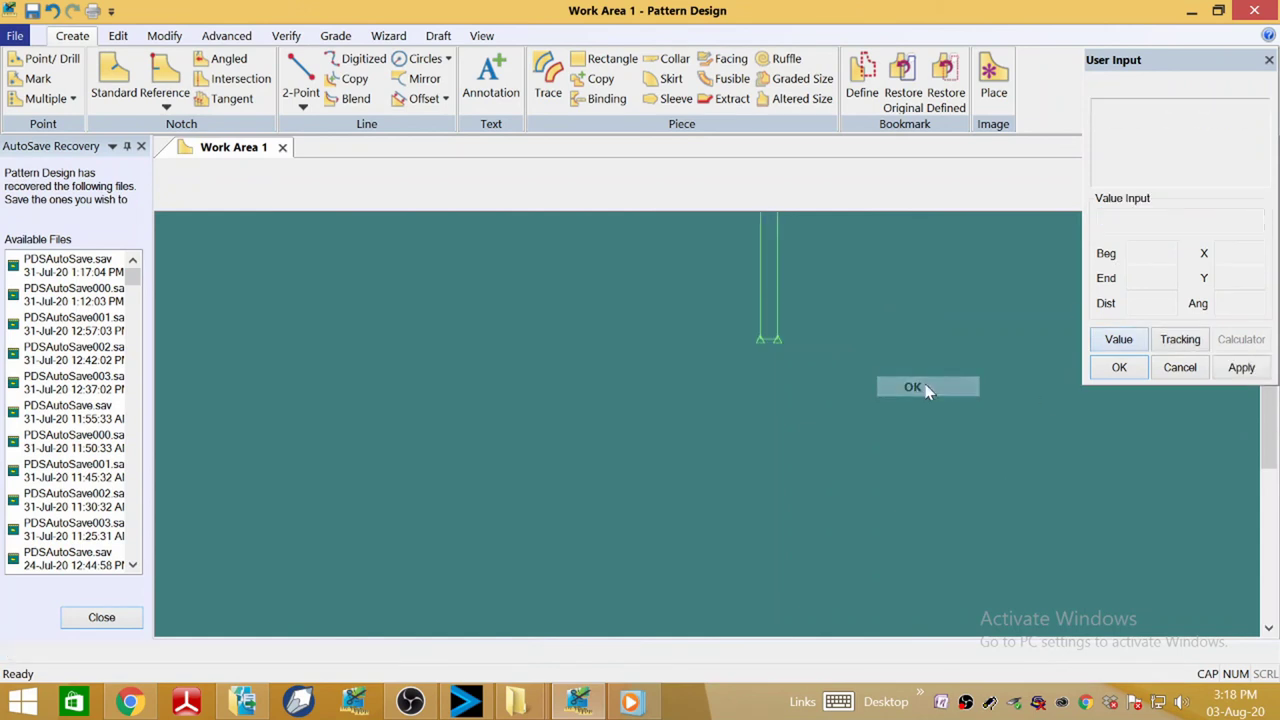
pyautogui.click(928, 388)
pyautogui.moveTo(772, 272); pyautogui.dragTo(737, 518)
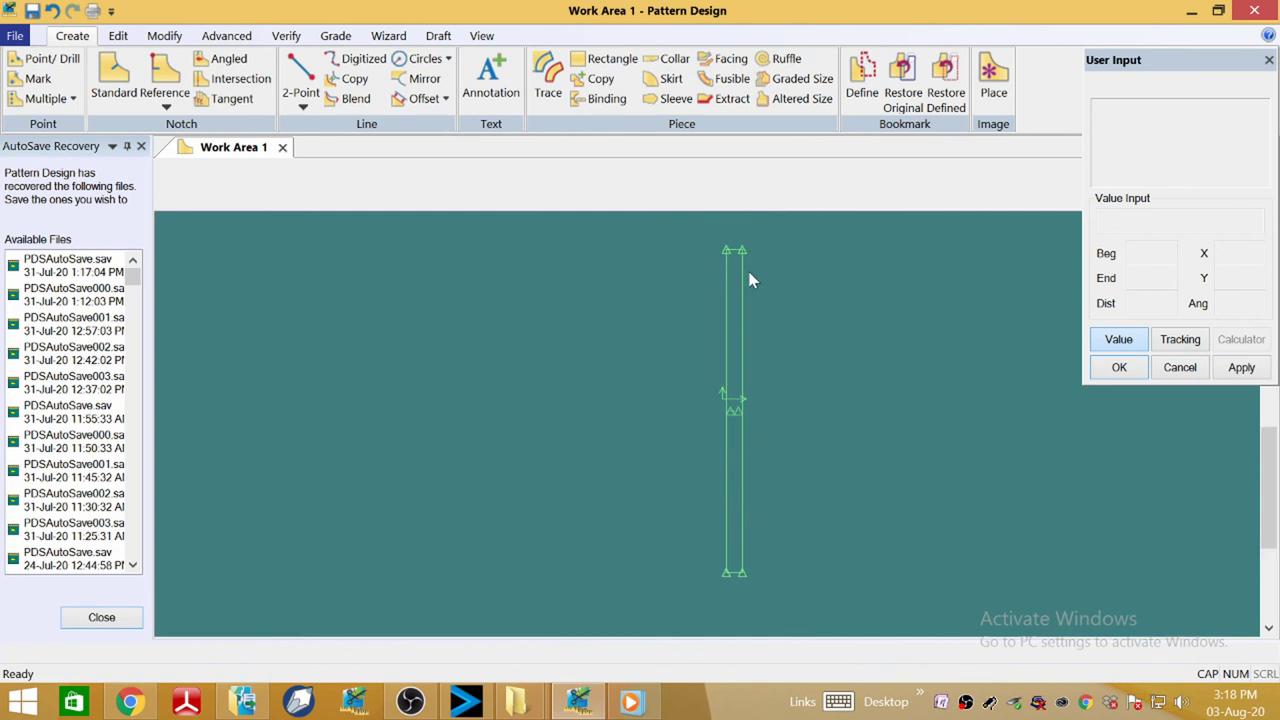
# Add the two-line annotation "HA" and "CUT-4" with character size 1 to the upper part of the HS strip piece
pyautogui.scroll(2, 754, 375)
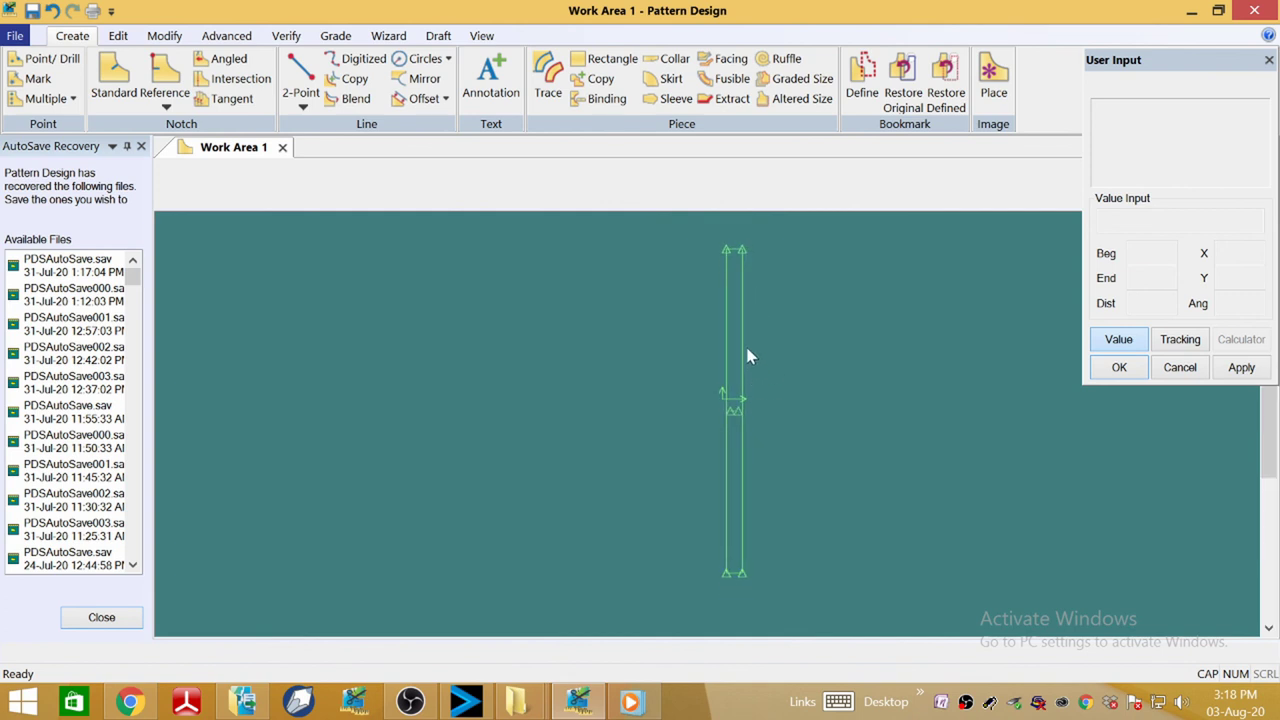
pyautogui.click(472, 112)
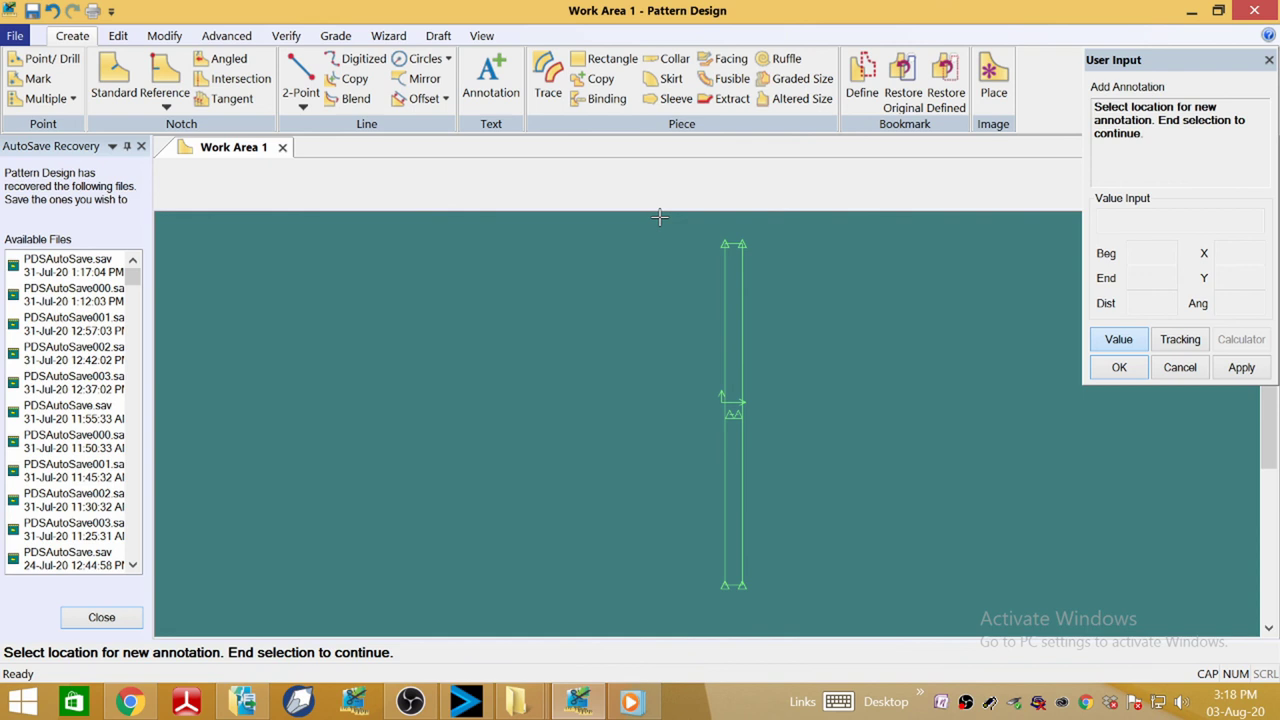
pyautogui.click(729, 292)
pyautogui.rightClick(729, 292)
pyautogui.click(729, 292)
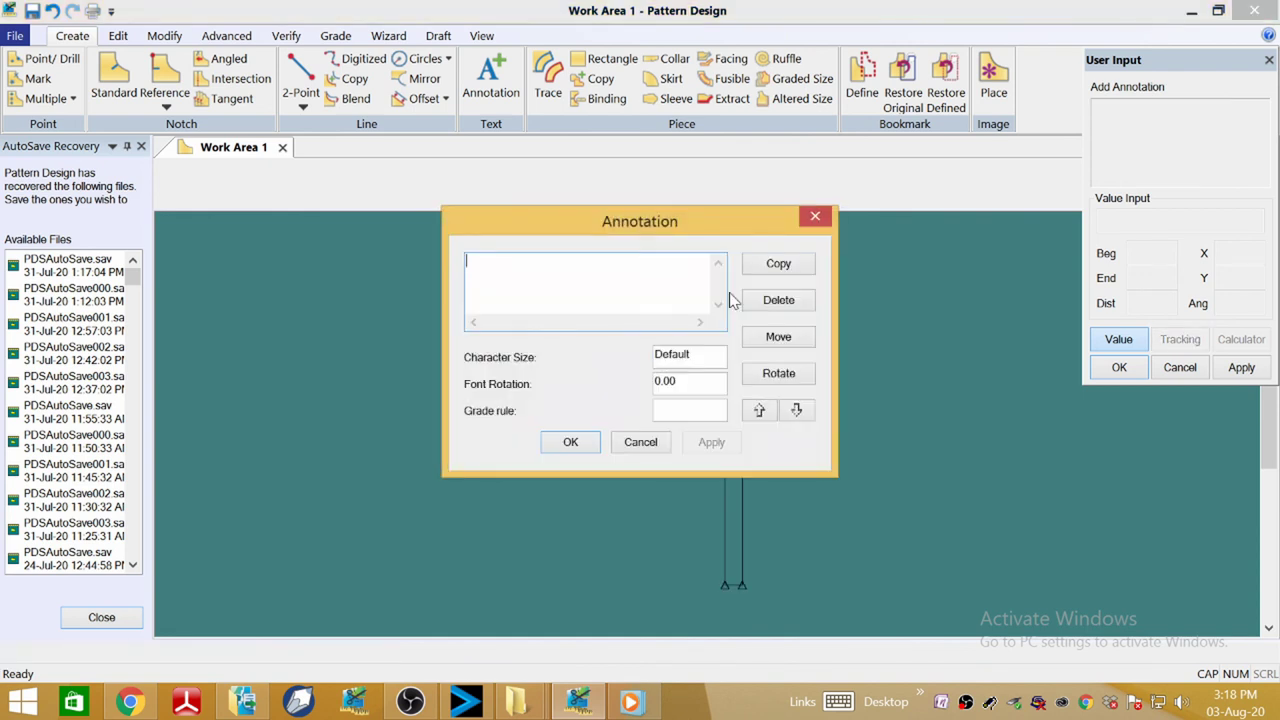
pyautogui.write('HA')
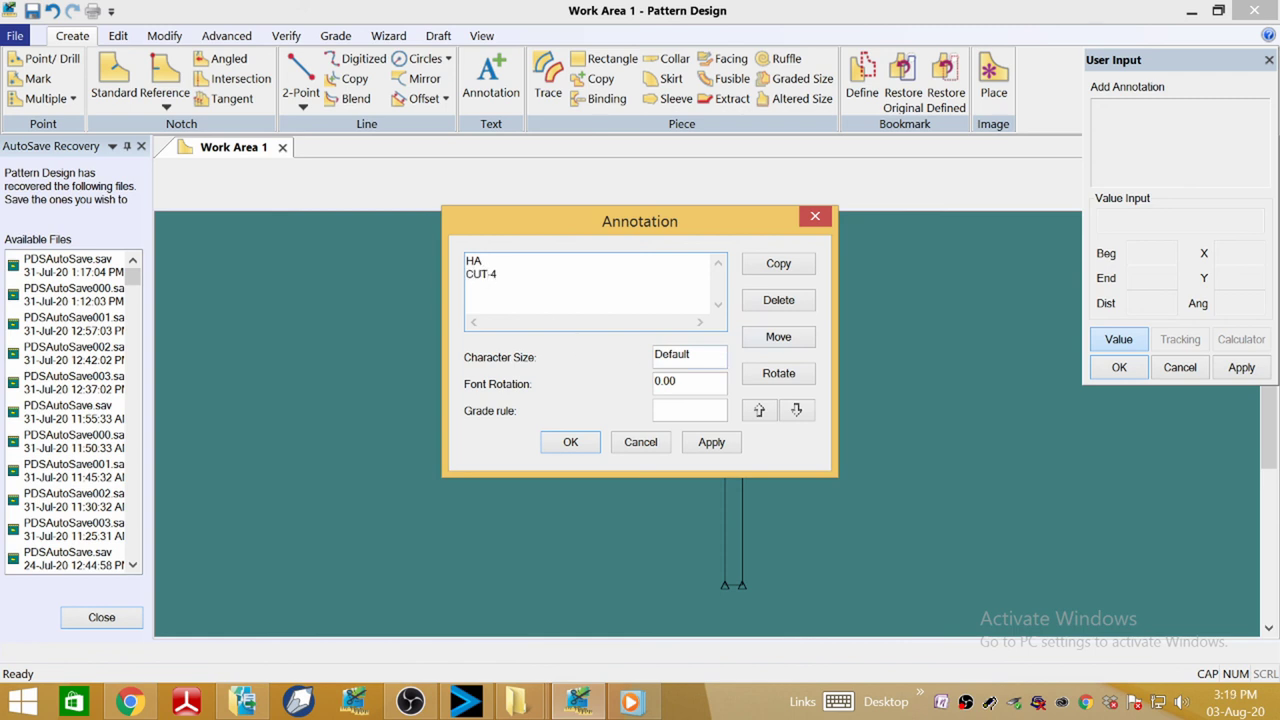
pyautogui.press('Tab')
pyautogui.write('1')
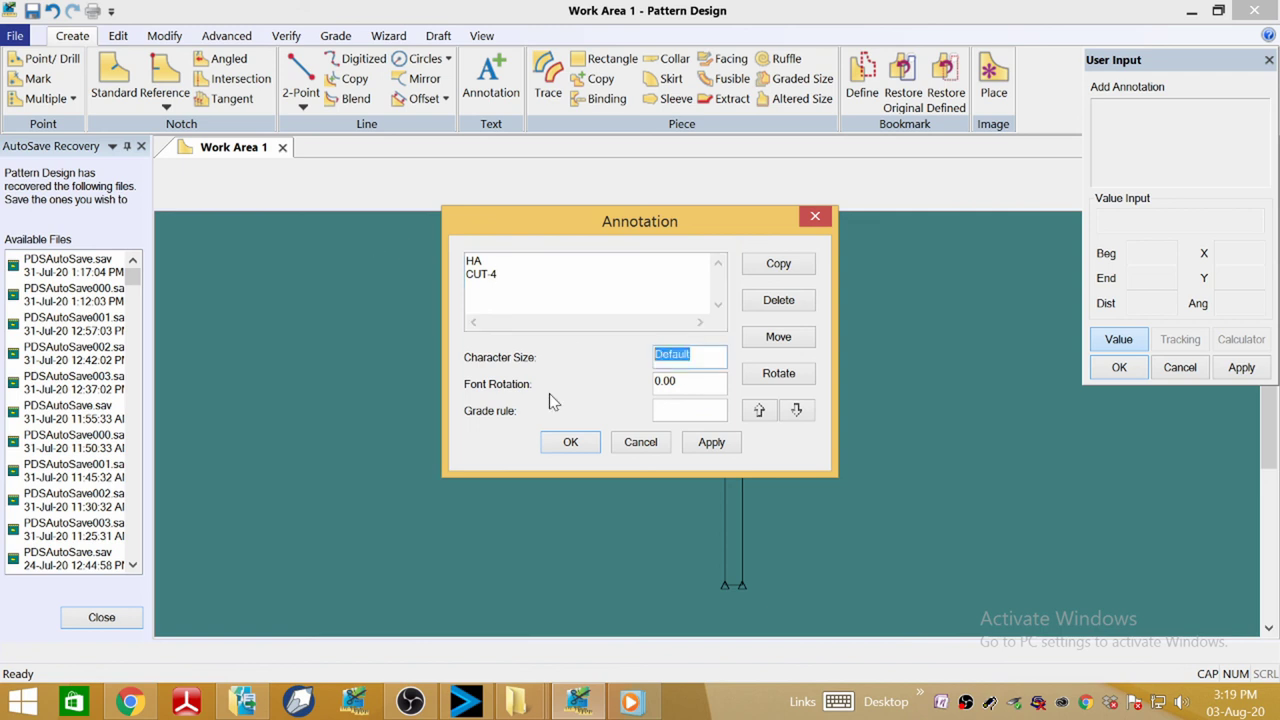
pyautogui.click(568, 443)
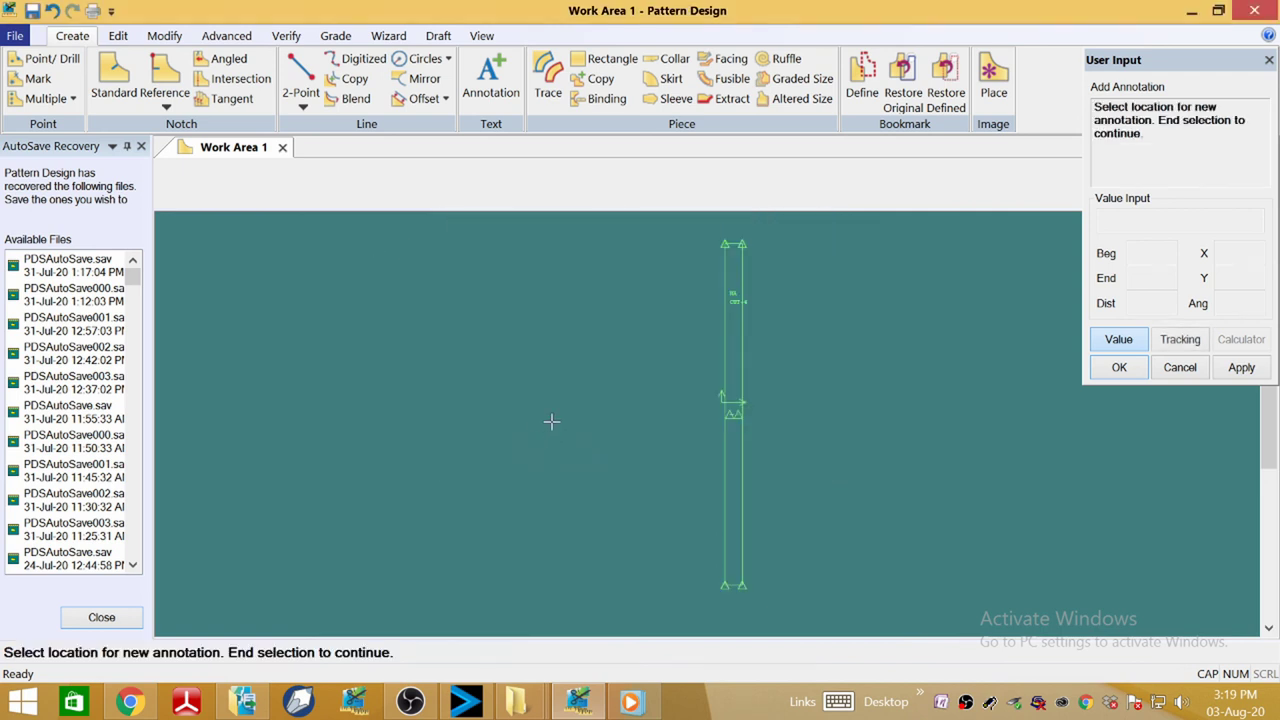
pyautogui.rightClick(556, 407)
pyautogui.click(556, 407)
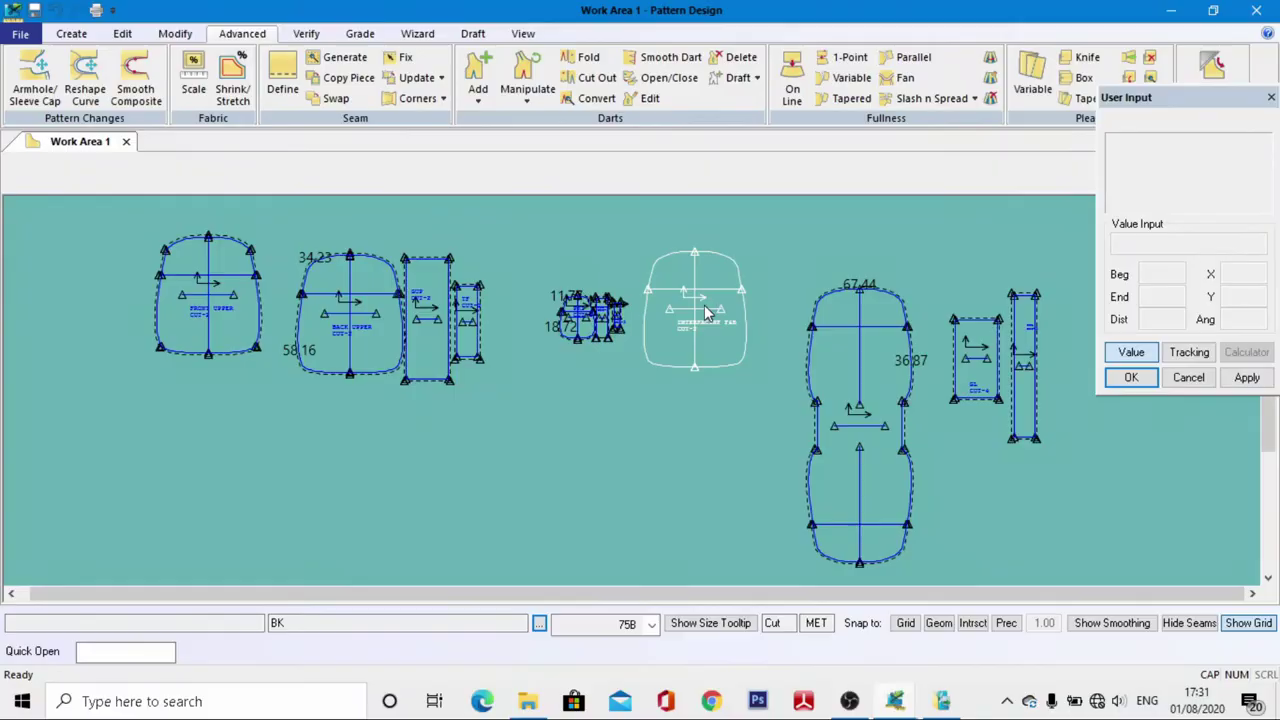